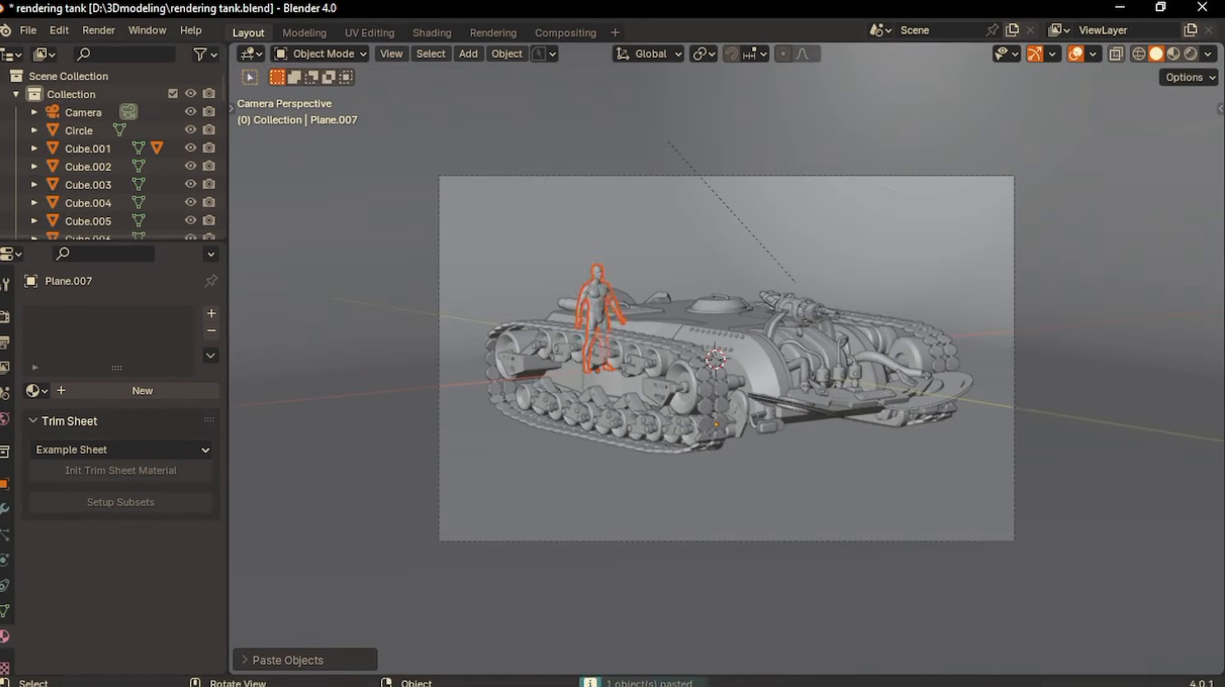
Move the human figure off the track and lower it along Z to the ground in front of the tank
key("s")
left_click(755, 437)
key("KP_7")
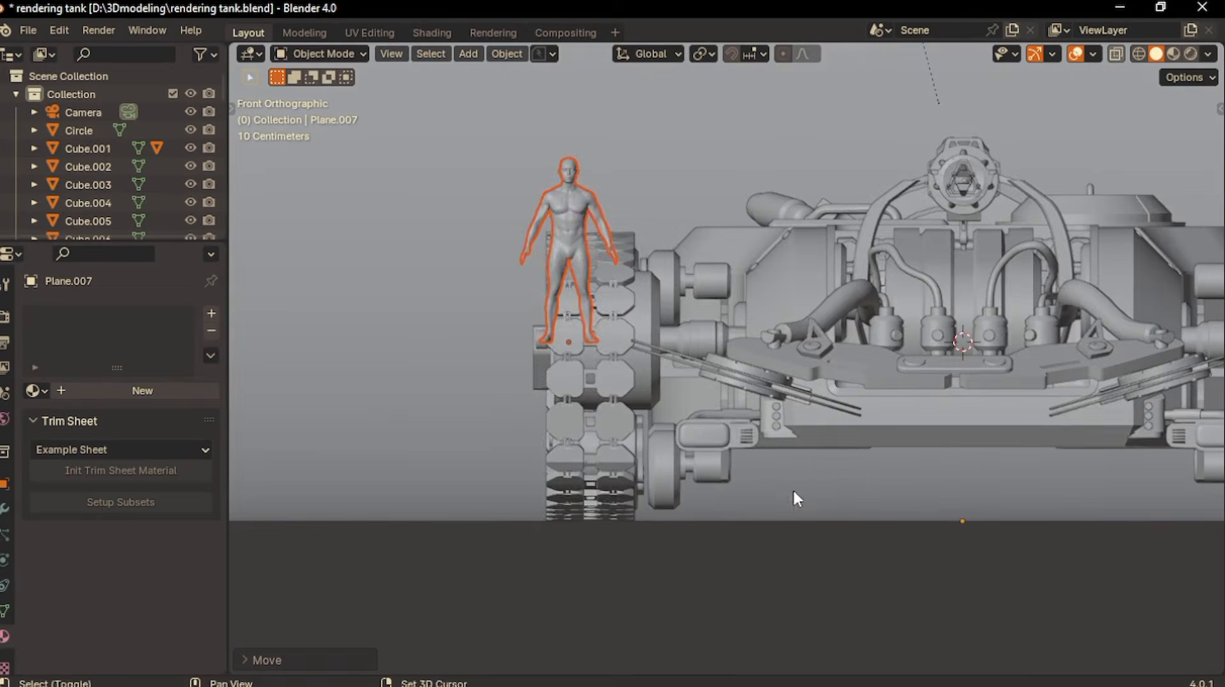
key("g")
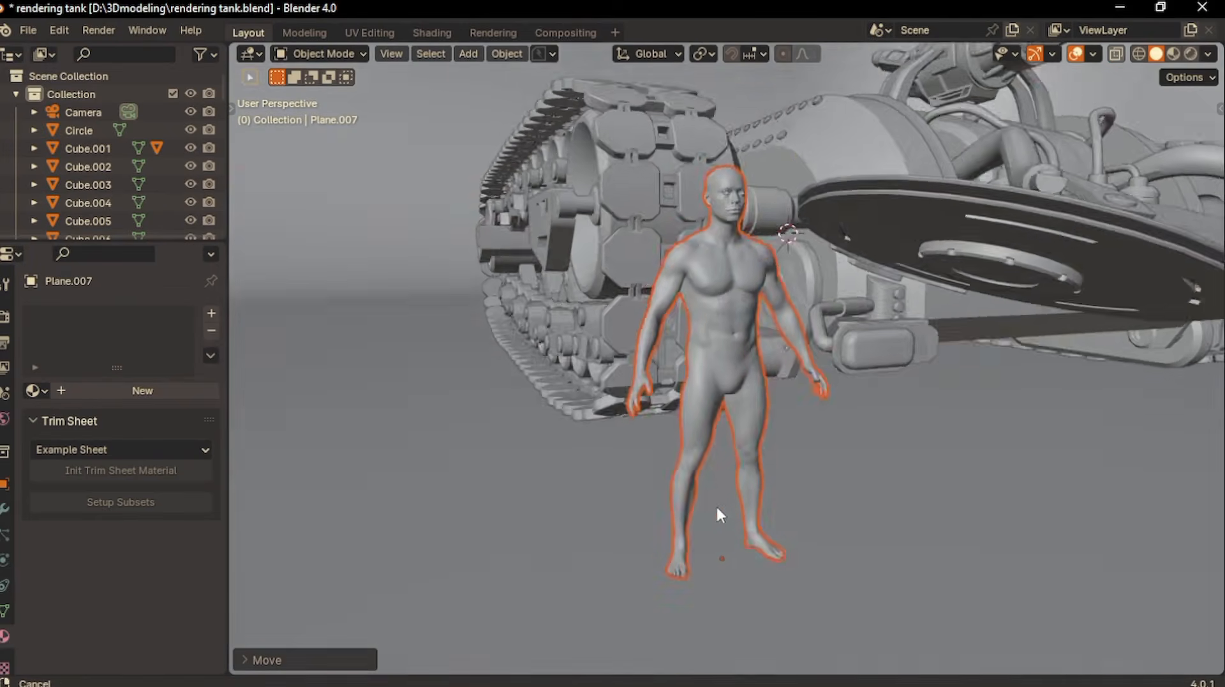
middle_click_drag(717, 508, 732, 450, "shift")
key("g")
key("z")
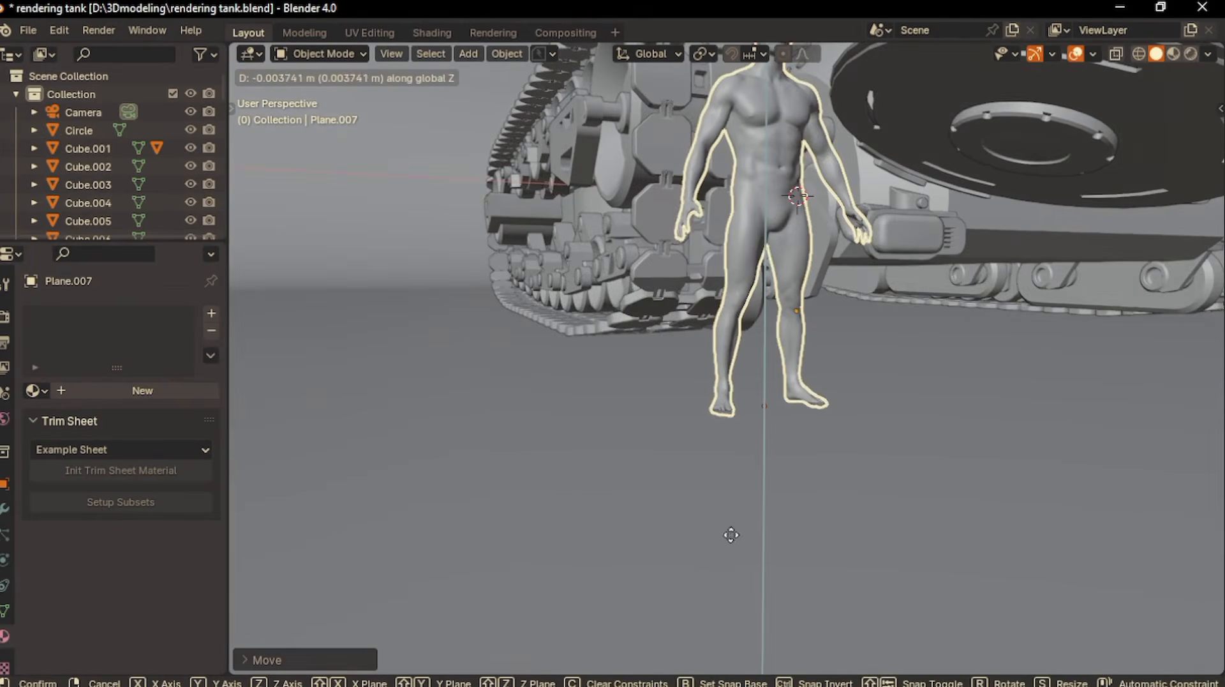
left_click(746, 486)
Rotate the human figure about Z in the camera view and expand its material's surface settings
key("KP_0")
key("r")
key("z")
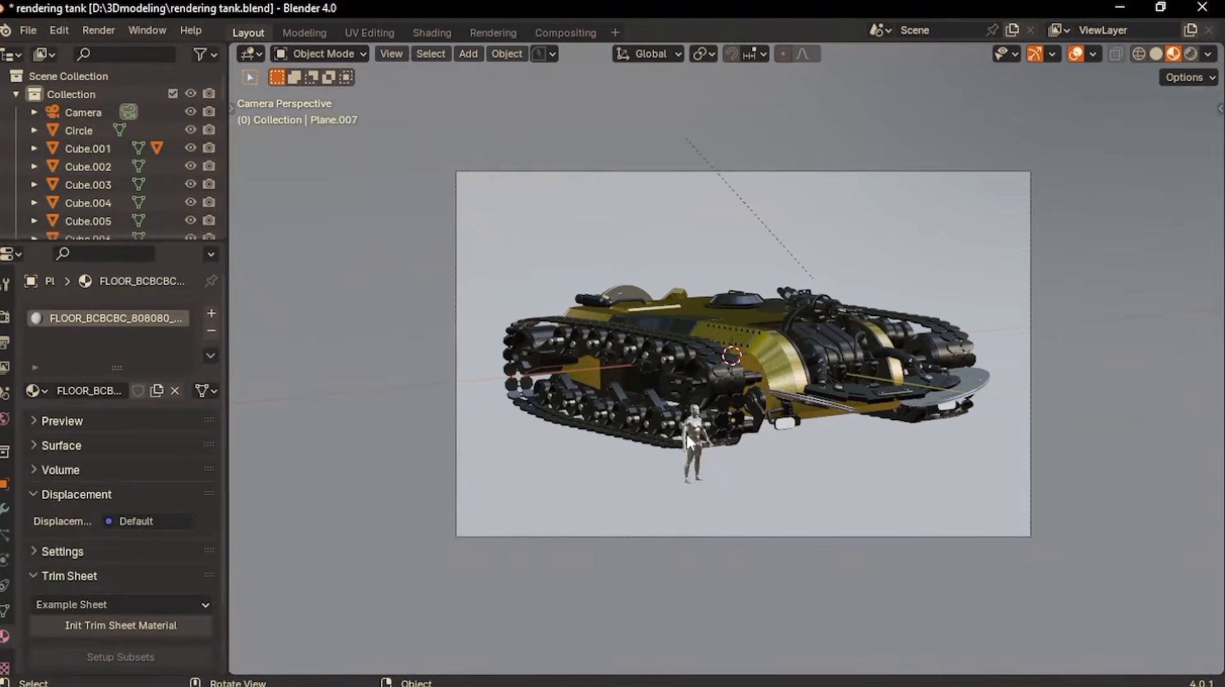
left_click(694, 441)
left_click(155, 504)
left_click(719, 534)
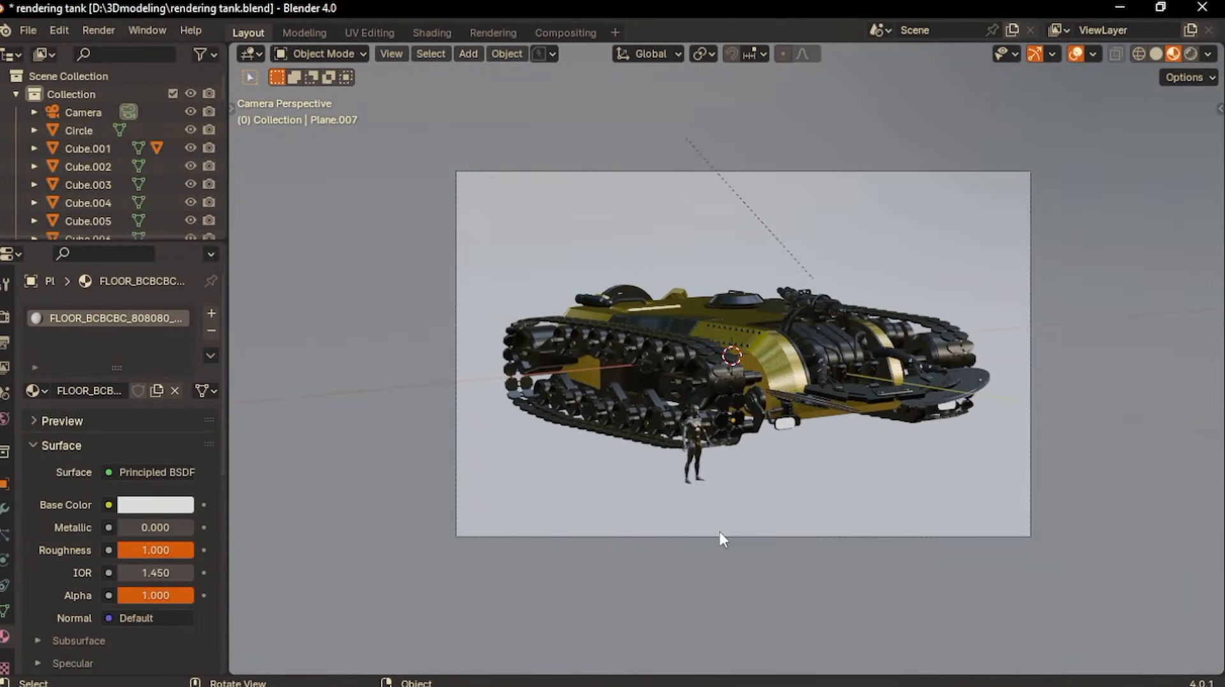
Preview the tank through the camera with rendered shading and select the discs at its front end
scroll(719, 534, "up", 1)
left_click(863, 335)
left_click(615, 593)
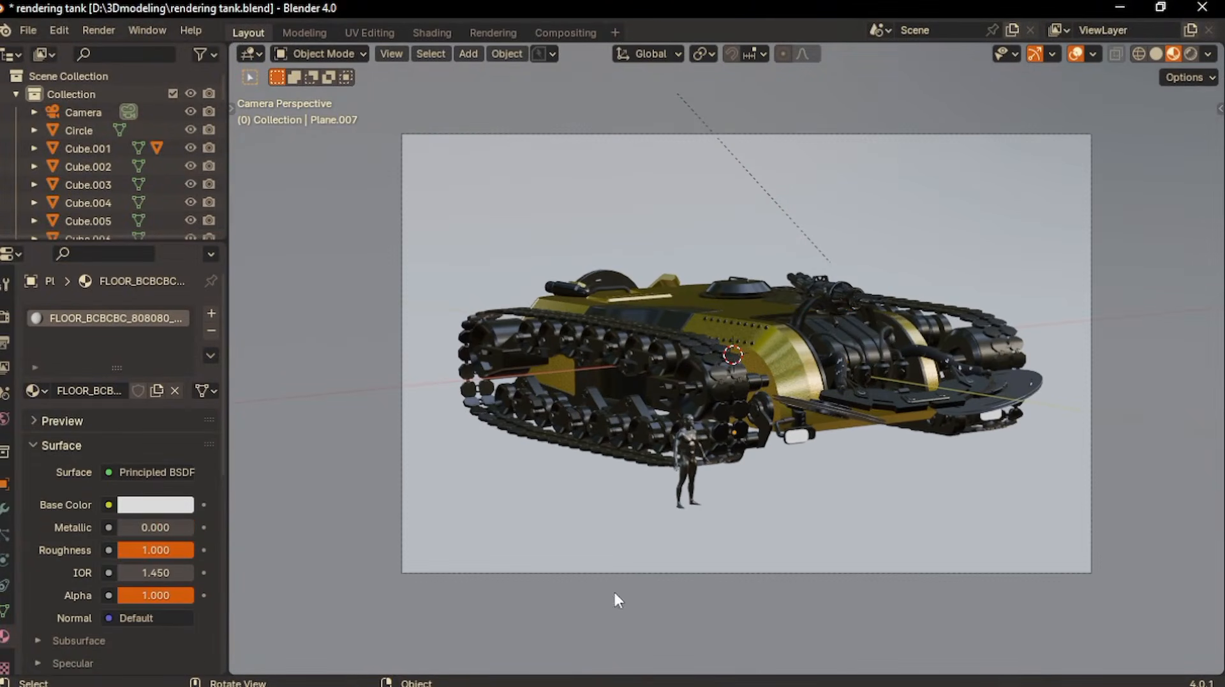
scroll(616, 597, "down", 1)
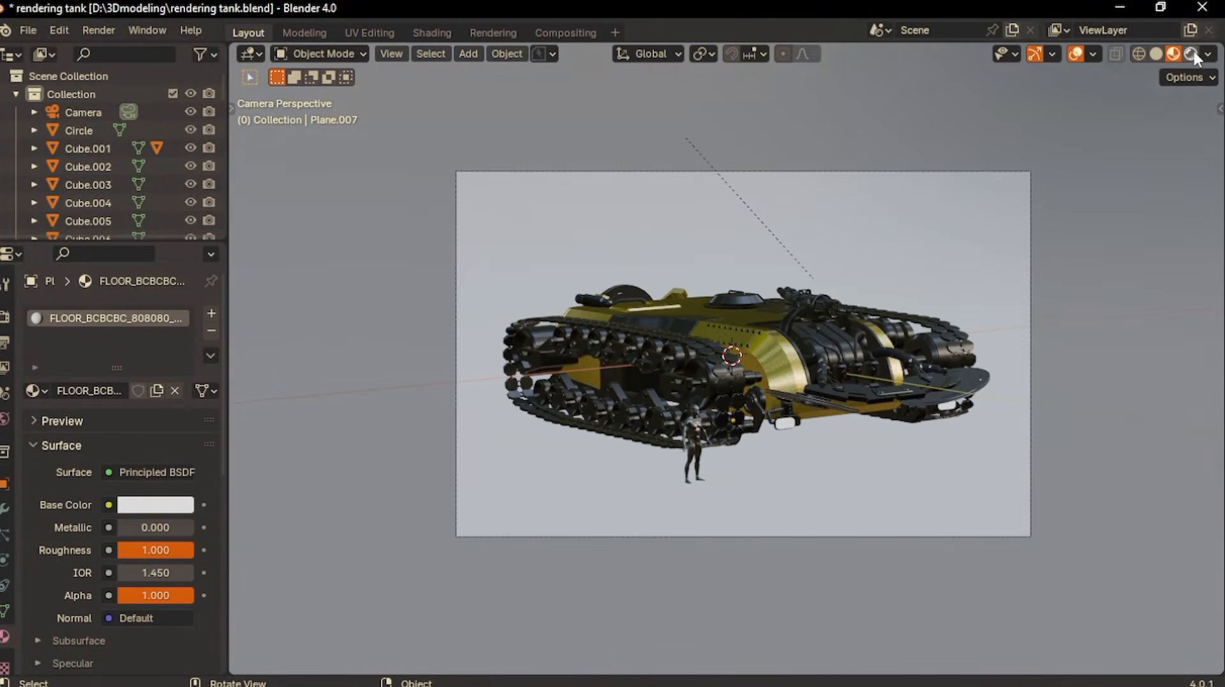
left_click(1191, 53)
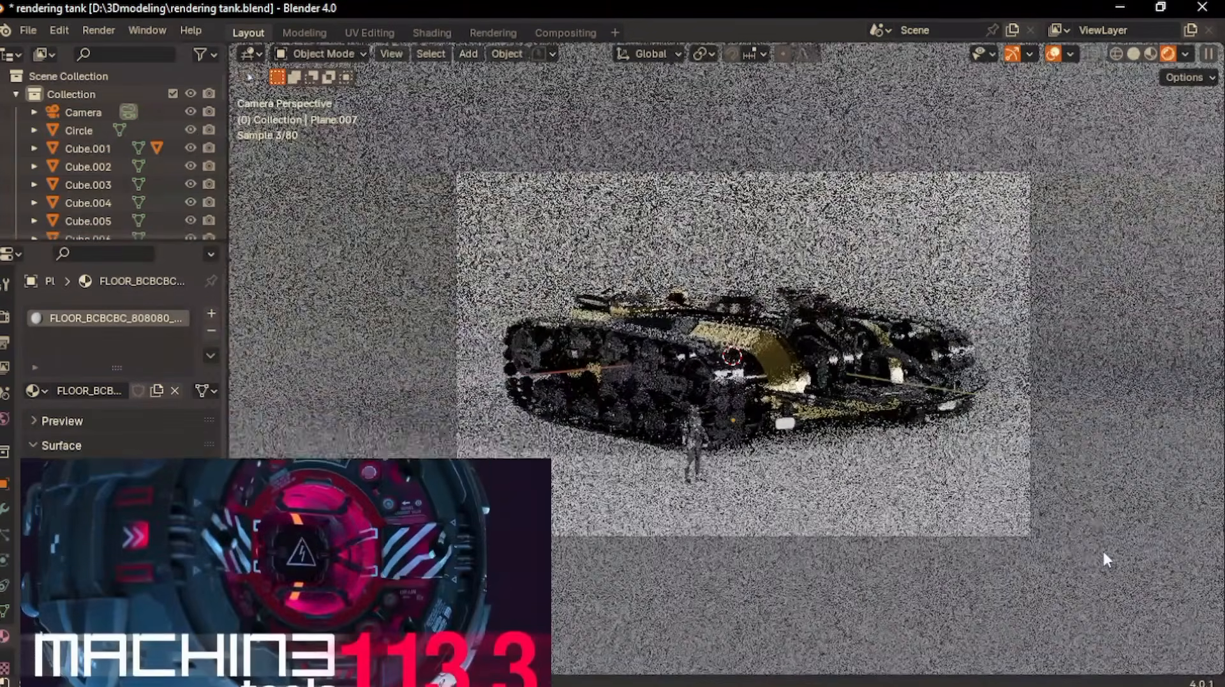
left_click(913, 404)
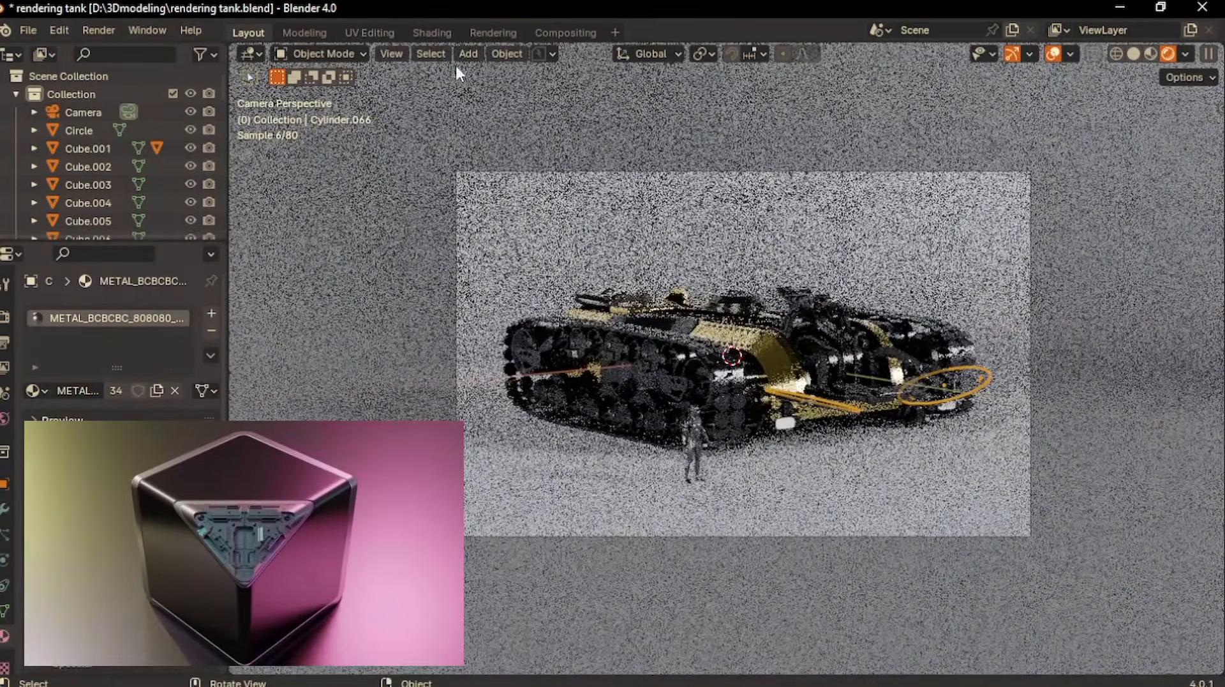
Open the Shading workspace and inspect the material surface settings of the tank's front discs and the human figure
left_click(430, 27)
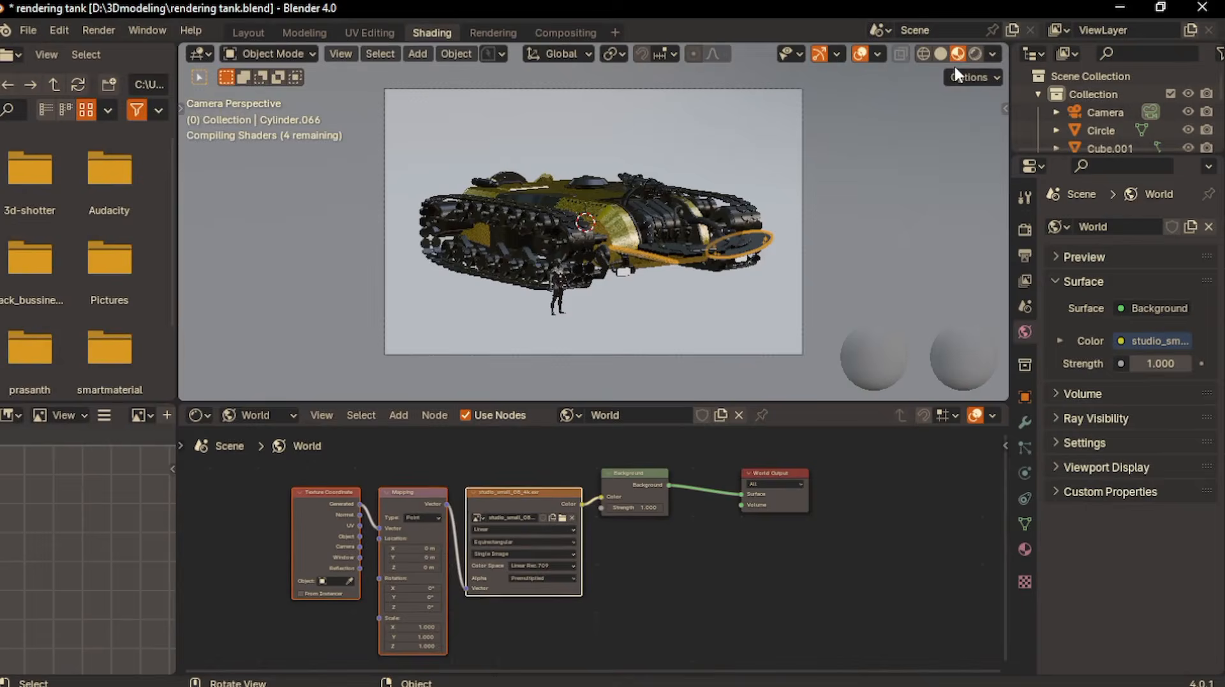
middle_click_drag(789, 295, 747, 304)
scroll(747, 303, "up", 1)
left_click(1025, 549)
left_click(1162, 418)
left_click(1177, 144)
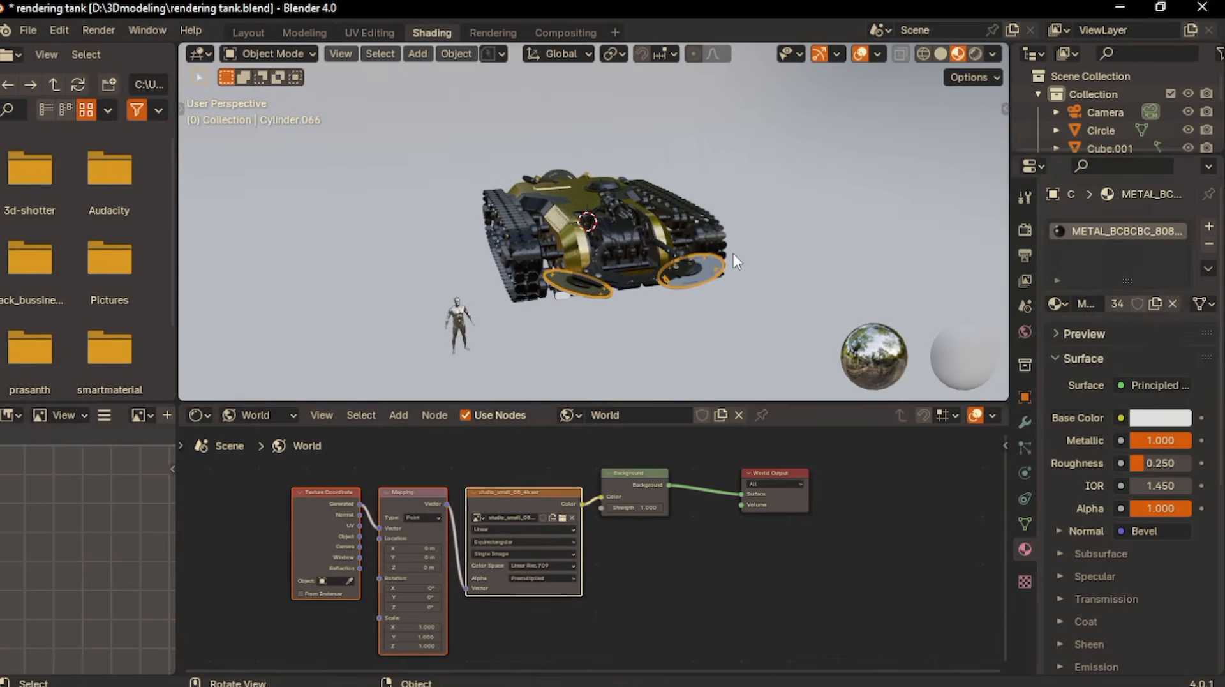
left_click(459, 317)
left_click(1161, 417)
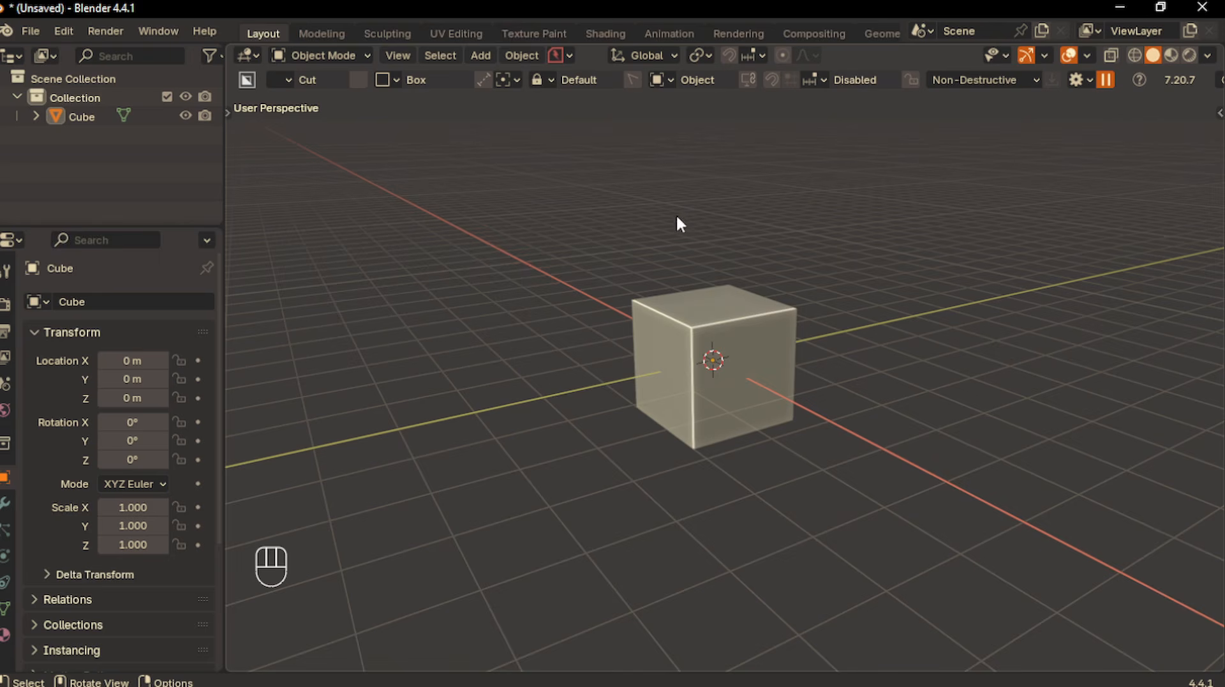
Scale the cube down uniformly to about 0.174 and flatten it along Z to about half its height
left_click(679, 314)
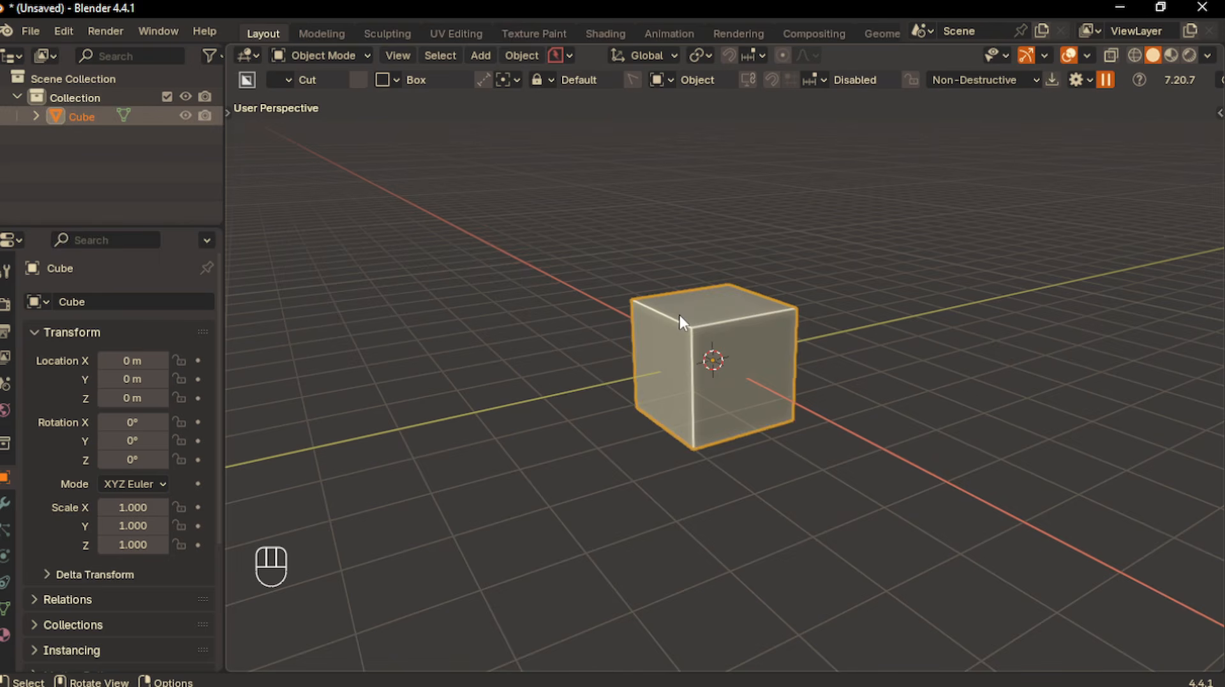
key("KP_1")
key("s")
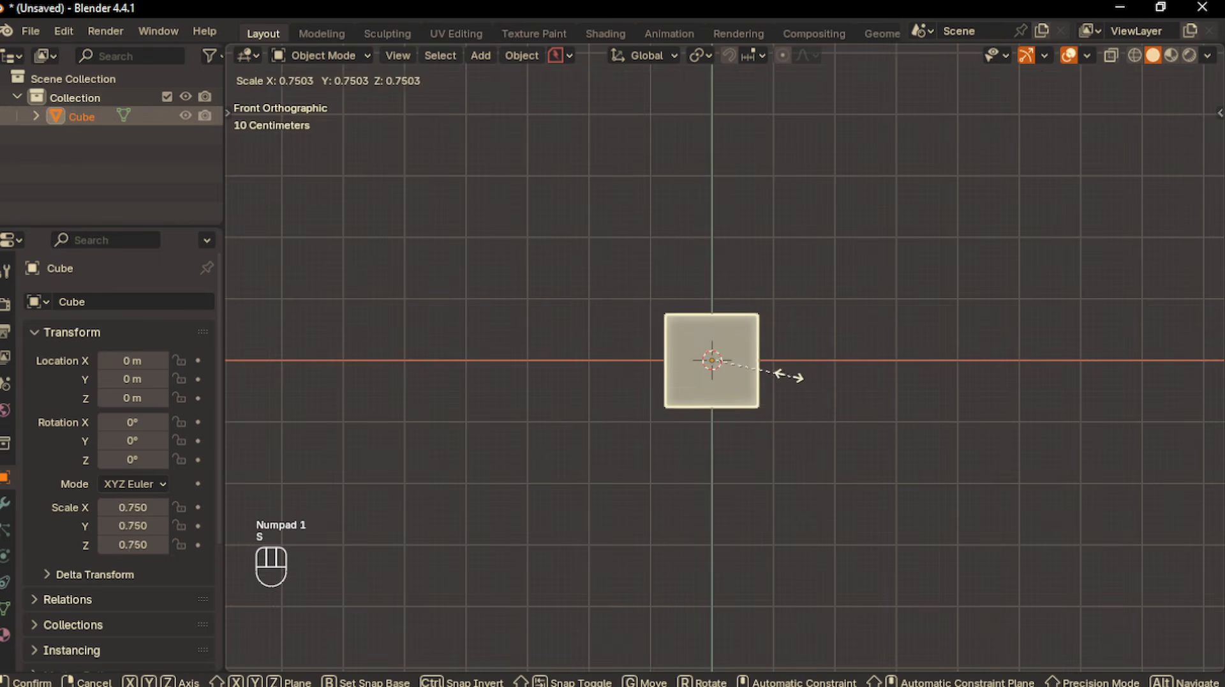
left_click(731, 363)
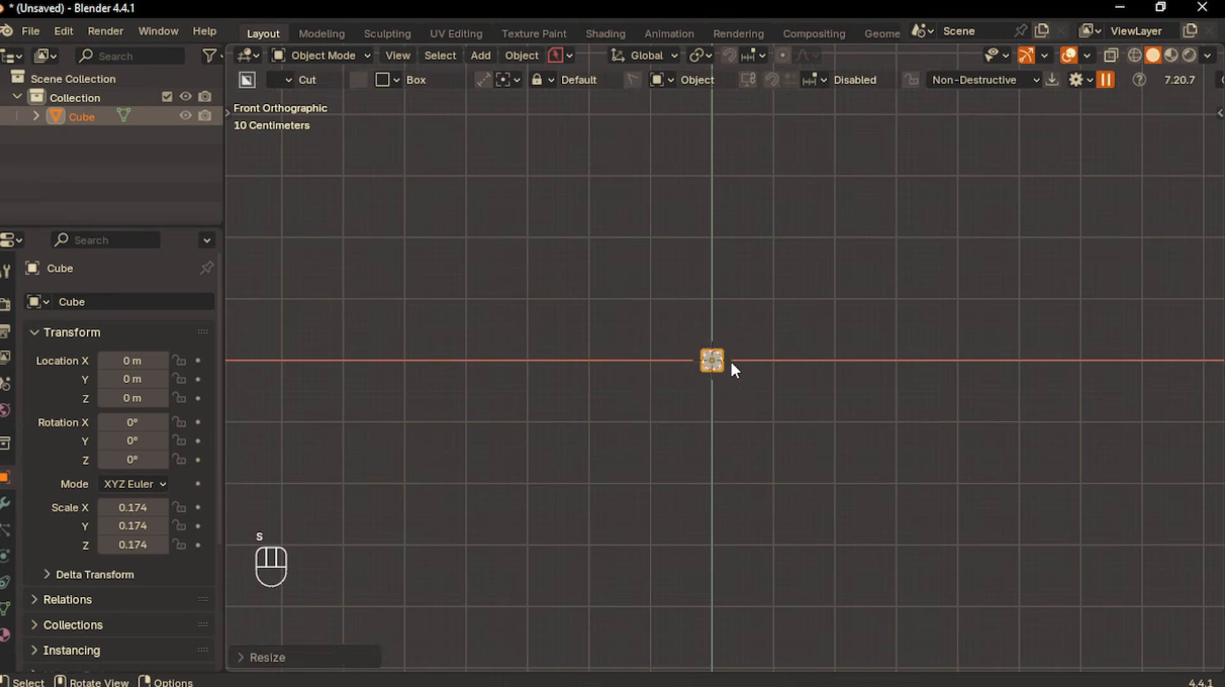
scroll(740, 377, "up", 5)
key("s")
key("z")
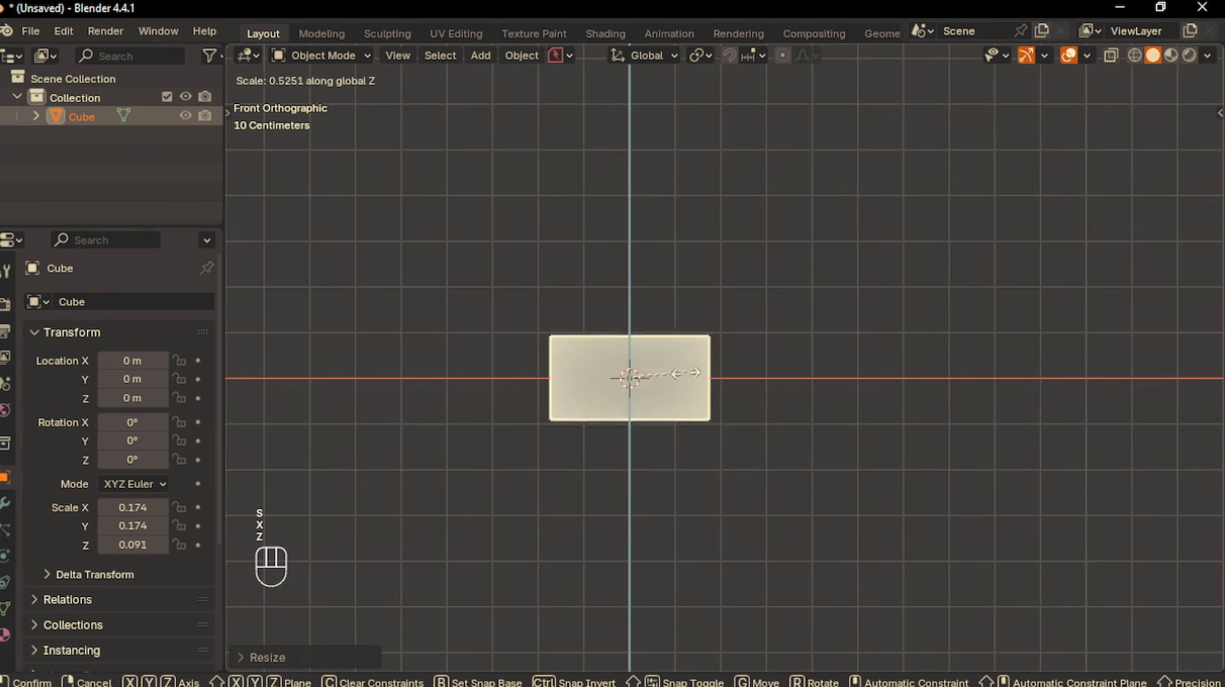
left_click(687, 370)
Stretch the flattened cube along X and apply its scale
middle_click_drag(686, 370, 682, 425)
key("s")
key("x")
left_click(808, 451)
key("ctrl+a")
left_click(656, 464)
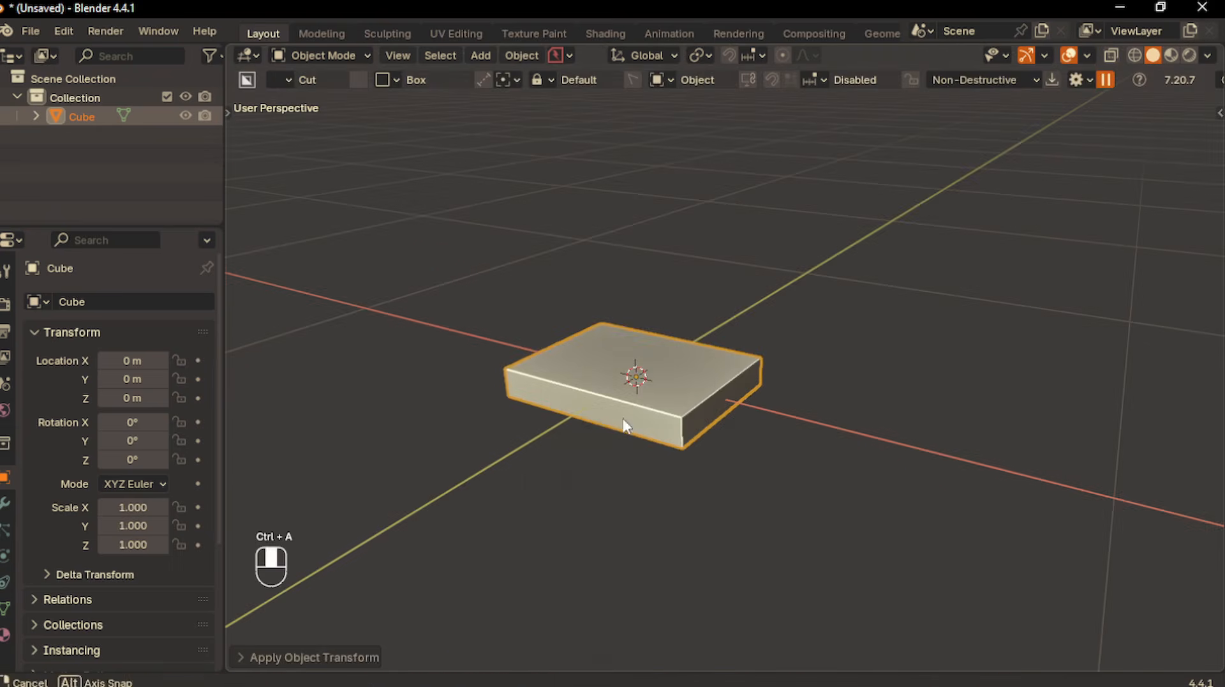
Bevel the two vertical corner edges at the slab's positive X end into wide flat chamfers
key("Tab")
left_click(643, 438)
left_click(713, 428)
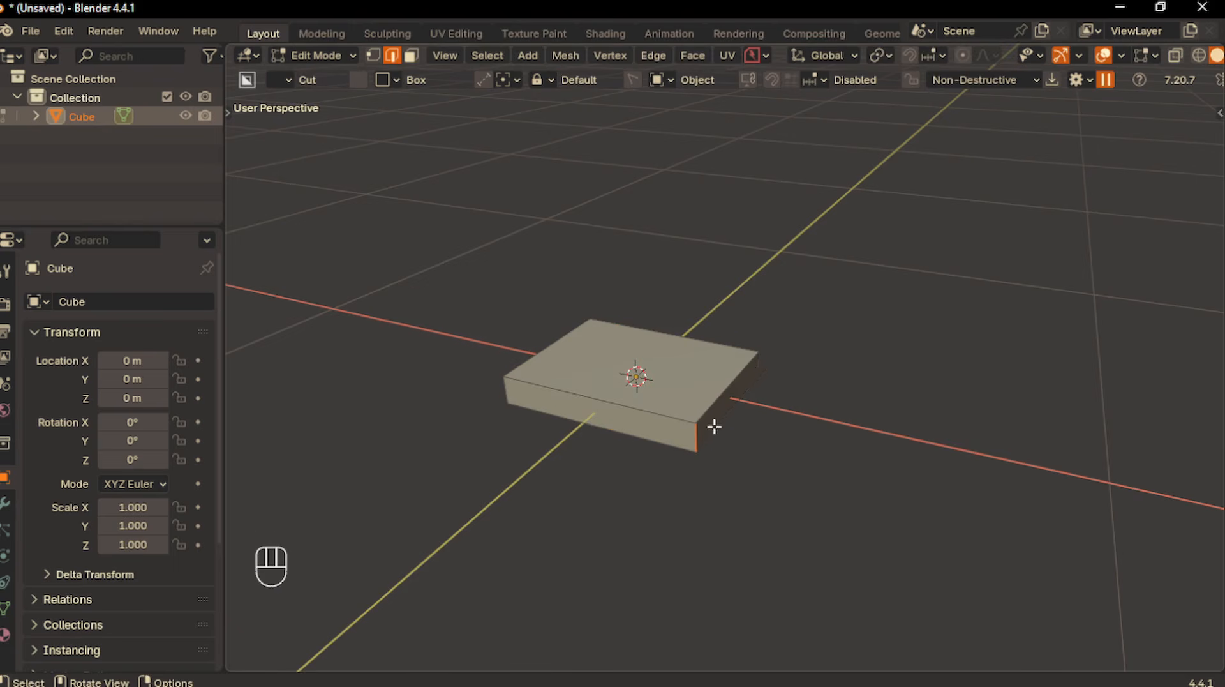
left_click(761, 364, "shift")
middle_click_drag(761, 364, 734, 469)
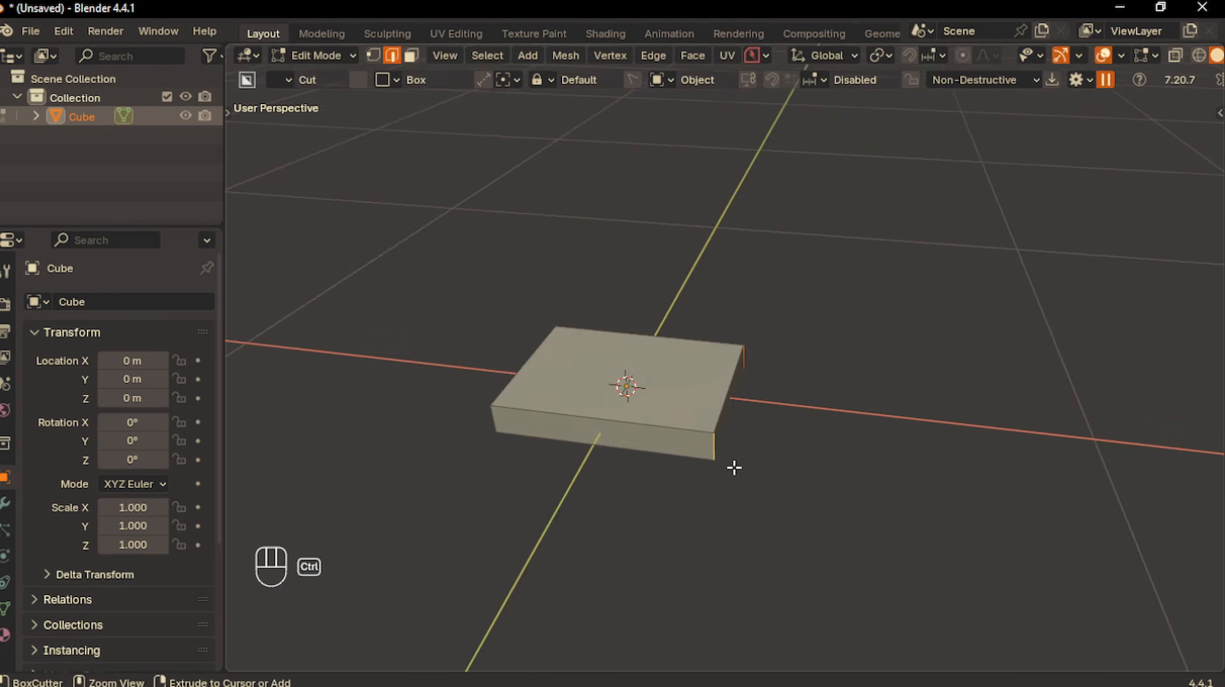
key("ctrl+b")
left_click(614, 412)
middle_click_drag(614, 412, 641, 413)
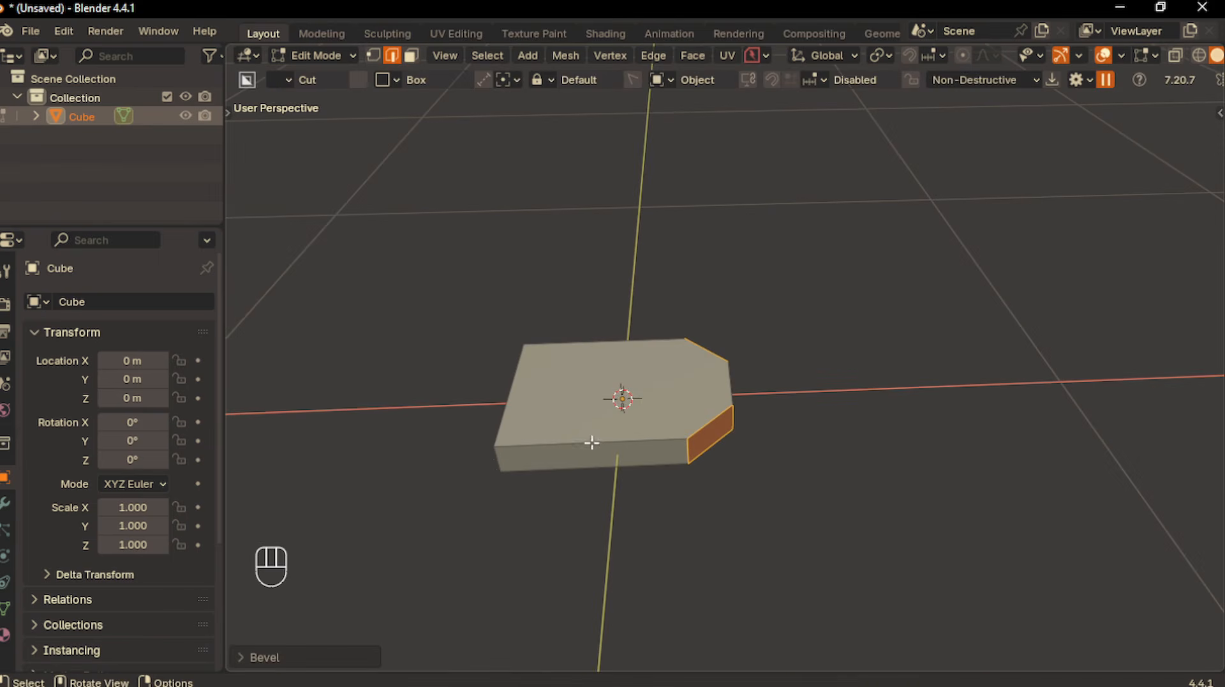
Shorten the block by moving its flat end face along X toward the centre
left_click(411, 55)
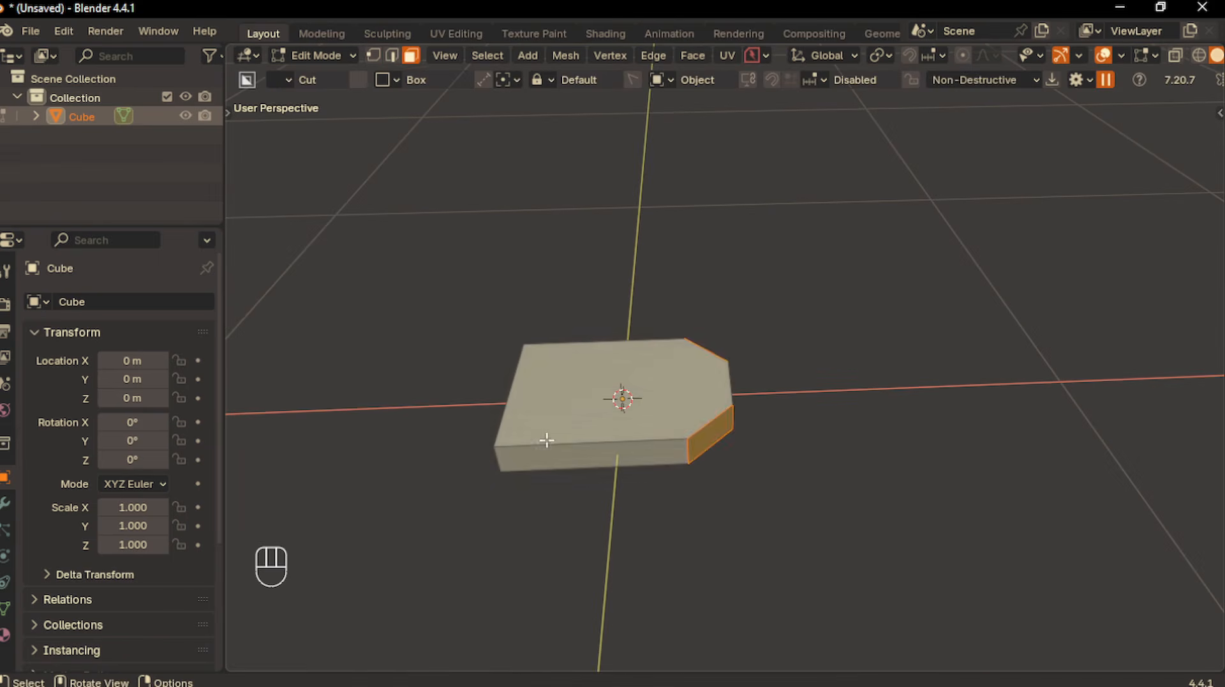
middle_click_drag(547, 438, 523, 458)
key("g")
key("y")
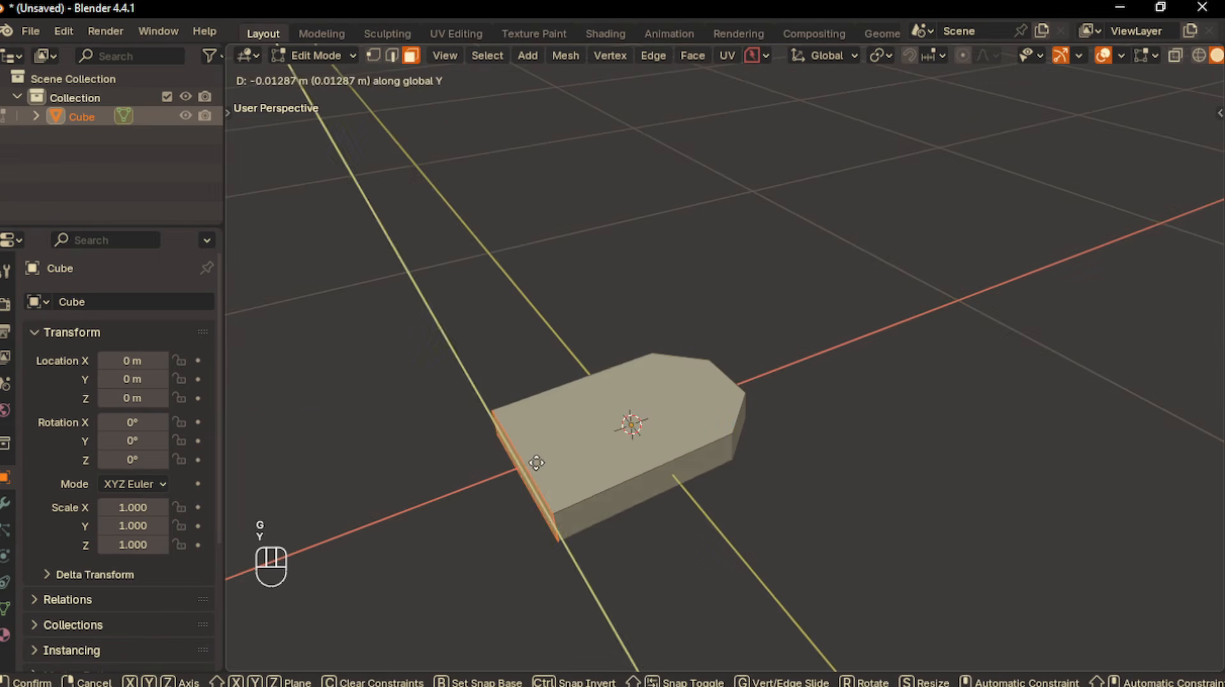
key("x")
left_click(601, 447)
Bevel the two vertical edges of the block's flat end about 0.04 m with a single segment
left_click(393, 54)
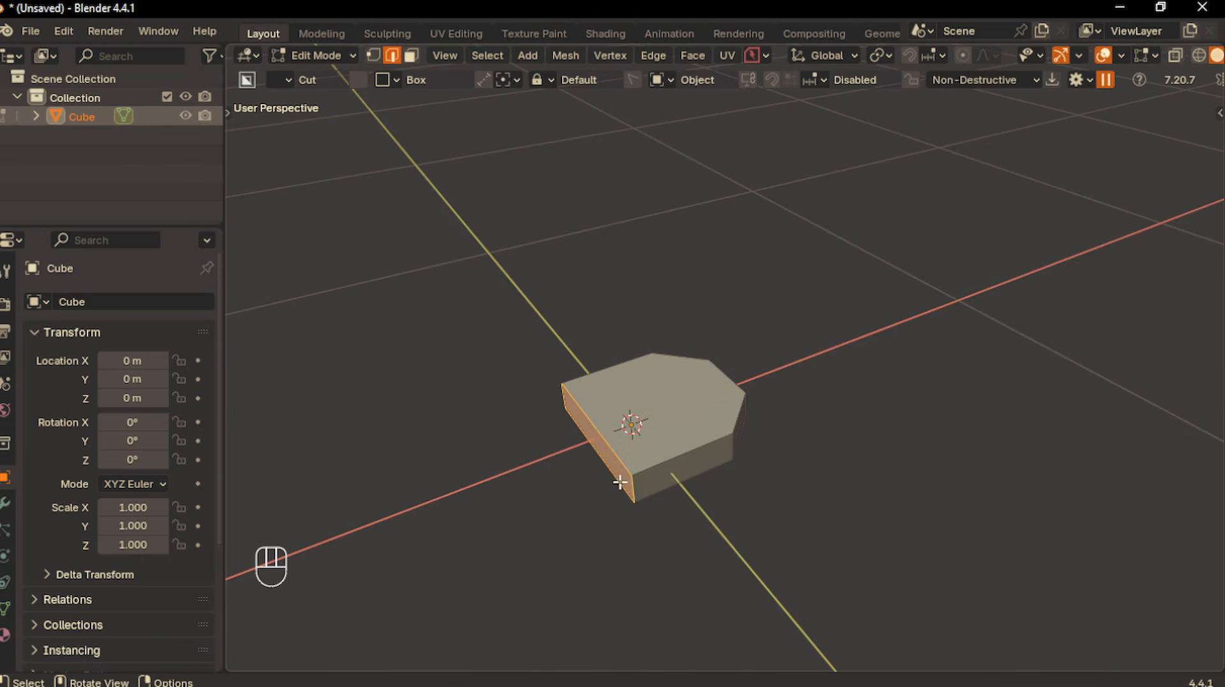
left_click(631, 485)
middle_click_drag(628, 468, 657, 496)
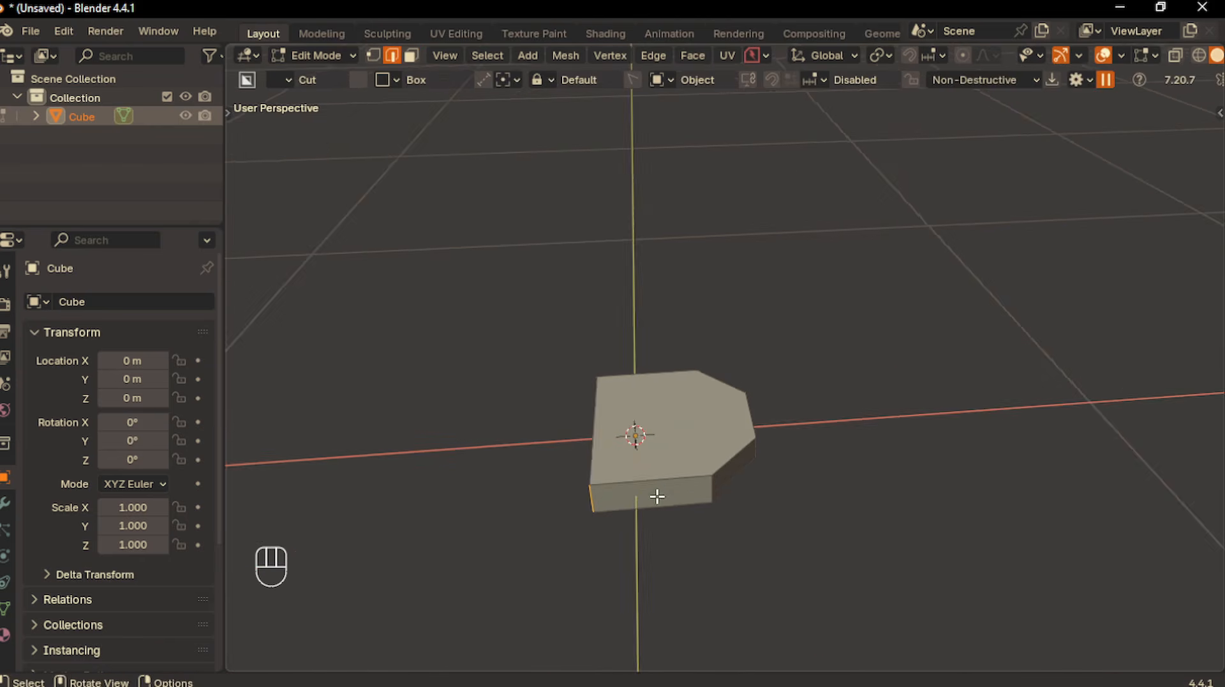
scroll(657, 496, "down", 2)
key("ctrl+b")
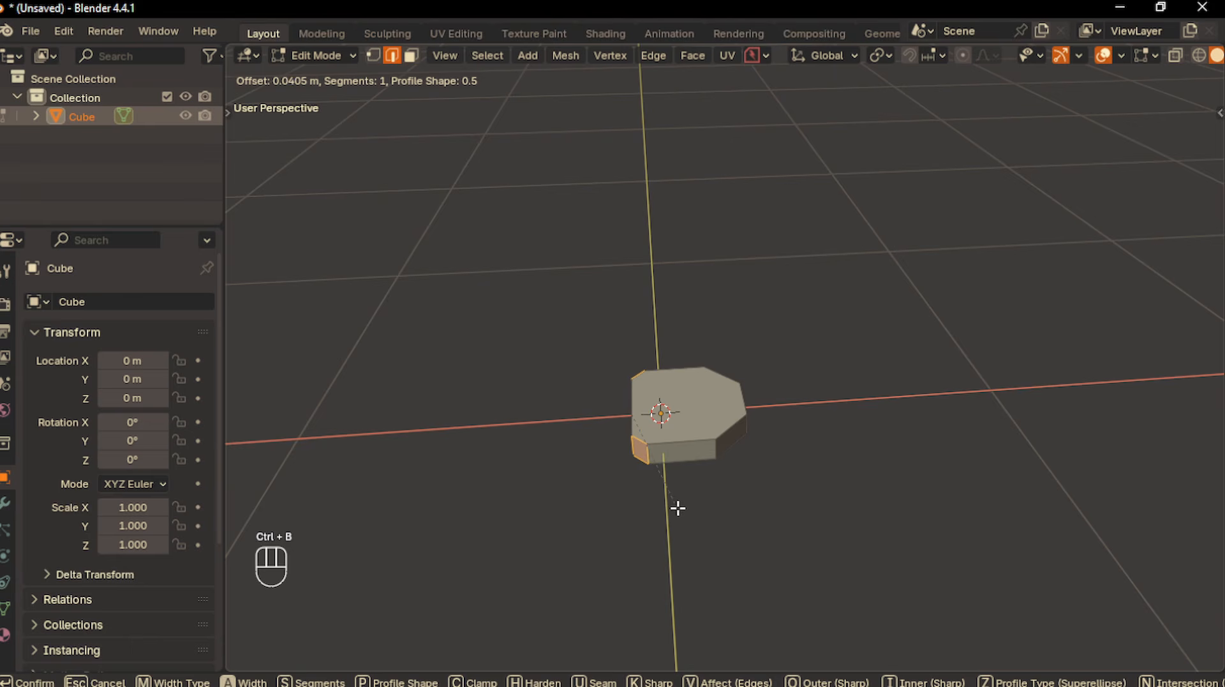
left_click(679, 509)
Round the vertical corner edges along one side of the block with a 5-segment bevel of about 0.017 m
middle_click_drag(651, 484, 652, 449)
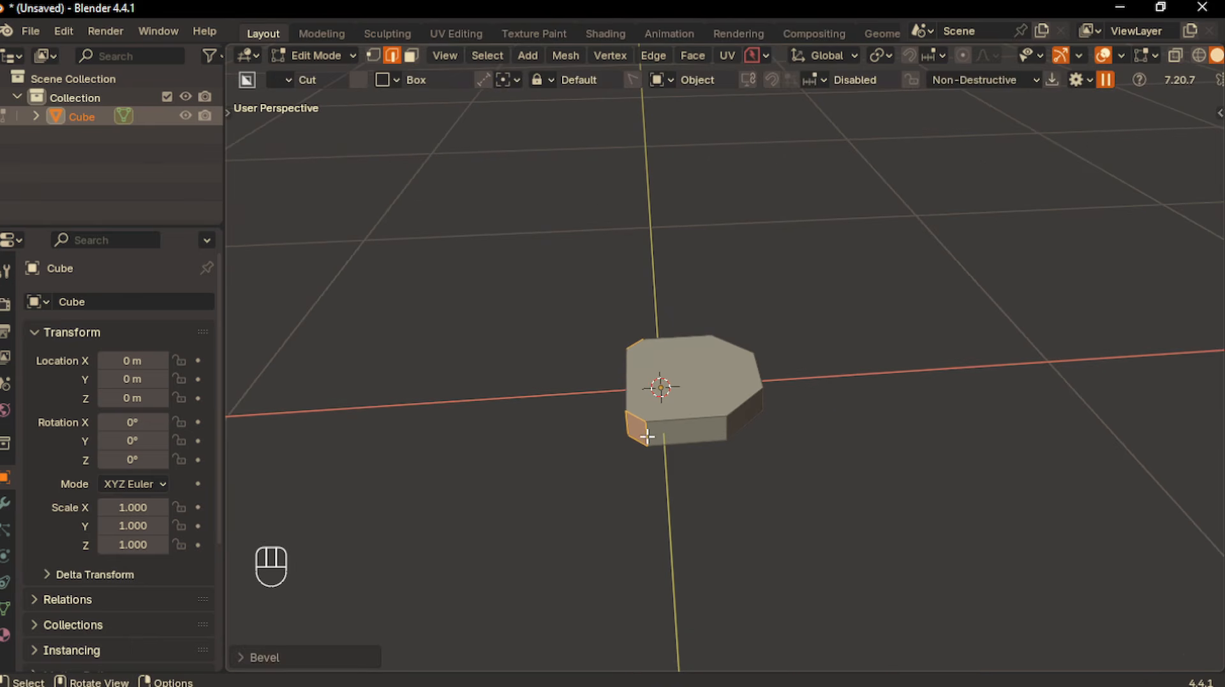
left_click(647, 437)
left_click(725, 425, "shift")
middle_click_drag(770, 440, 735, 438)
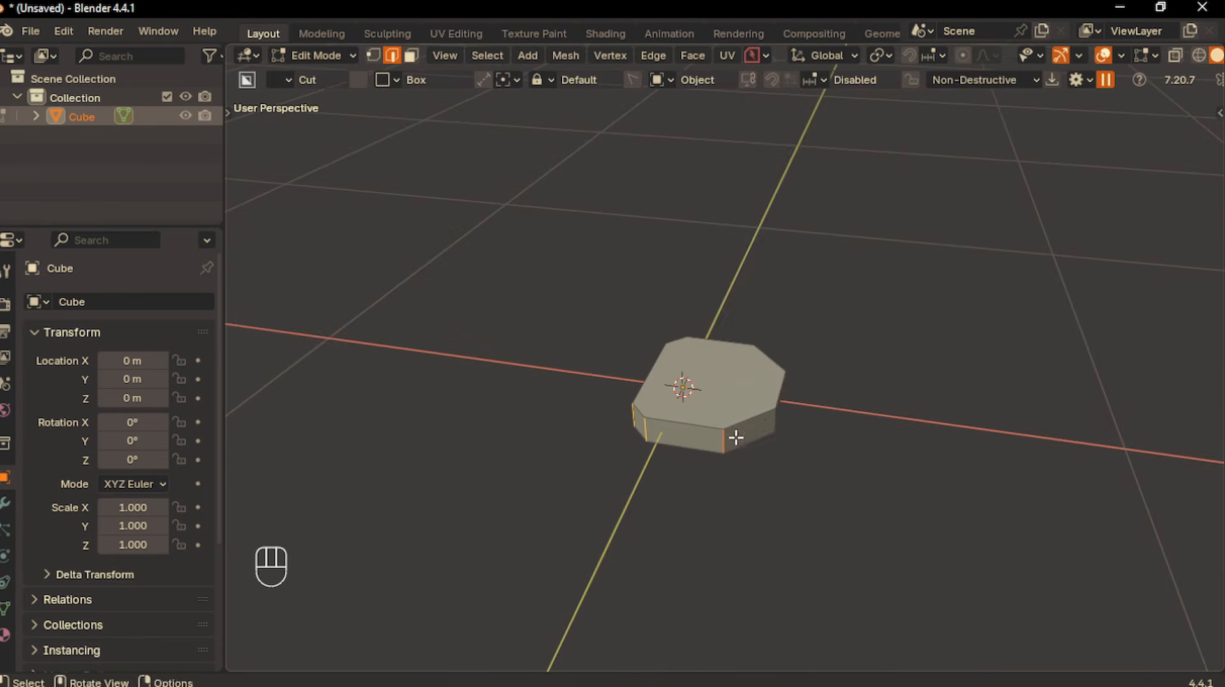
left_click(772, 420, "shift")
middle_click_drag(635, 494, 677, 499)
key("ctrl+b")
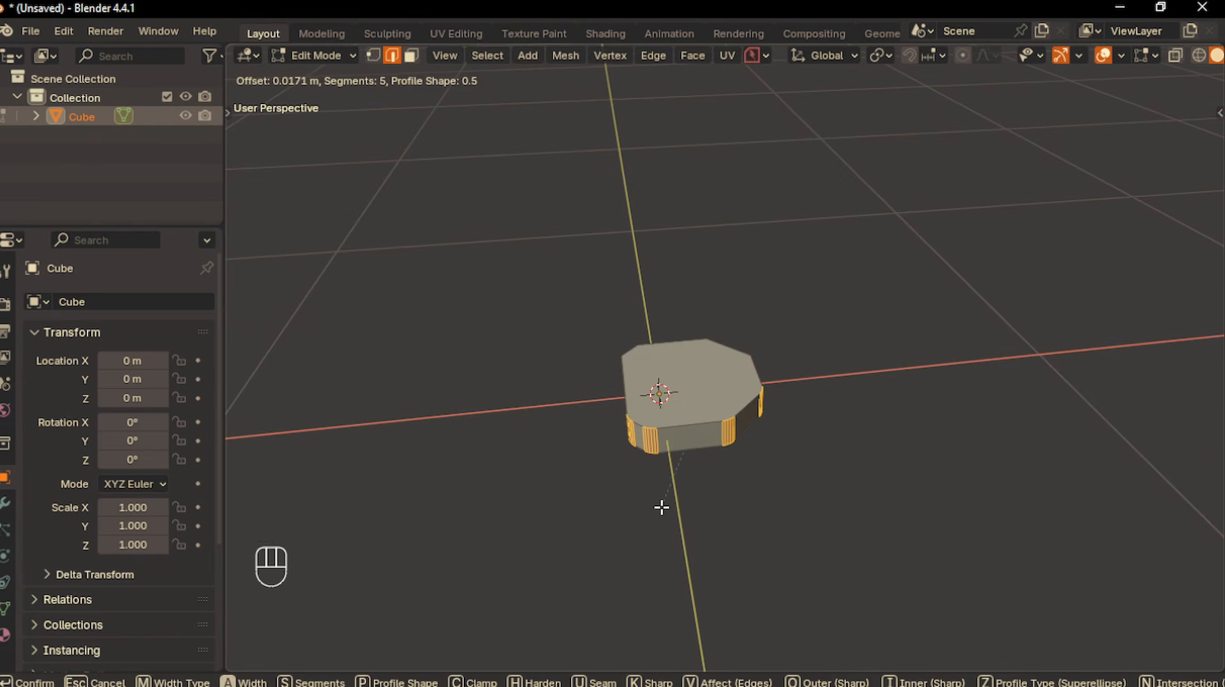
left_click(662, 507)
Return to object mode and mirror the block so its rounded corners repeat on the opposite side
middle_click_drag(603, 490, 622, 487)
key("Tab")
key("Tab")
middle_click_drag(624, 376, 695, 432)
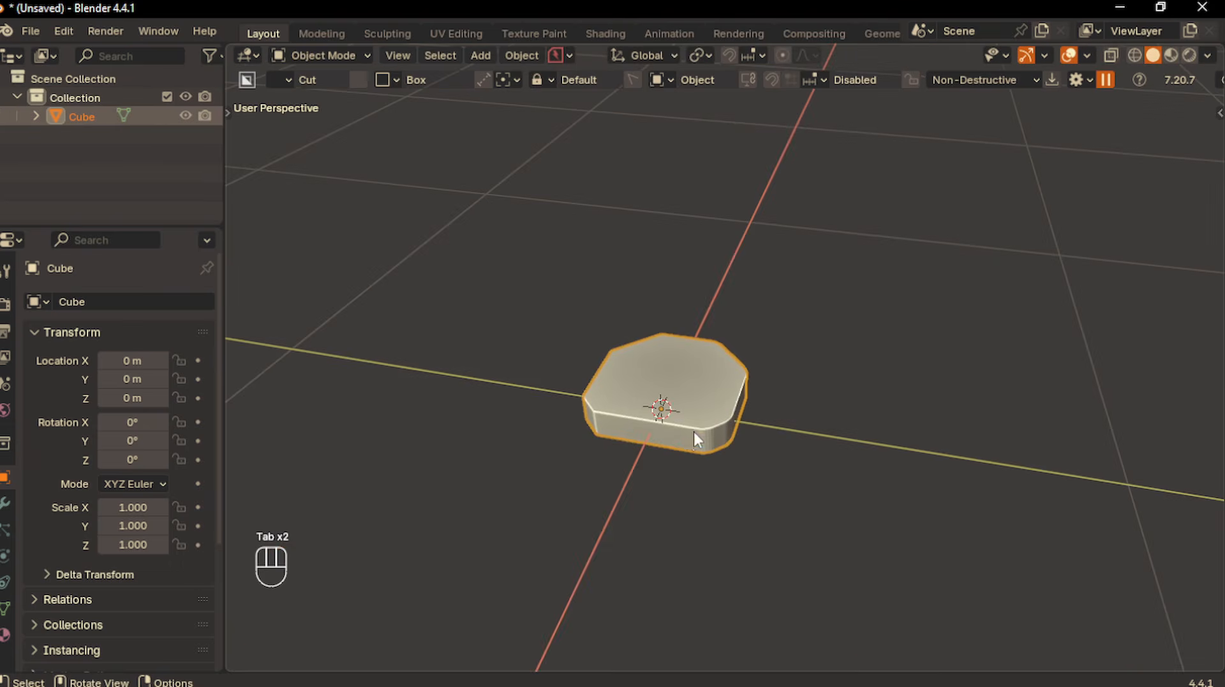
key("alt+x")
middle_click_drag(465, 432, 550, 445)
Try to bevel the block's top face outline with 5 segments, and undo the attempt
key("Tab")
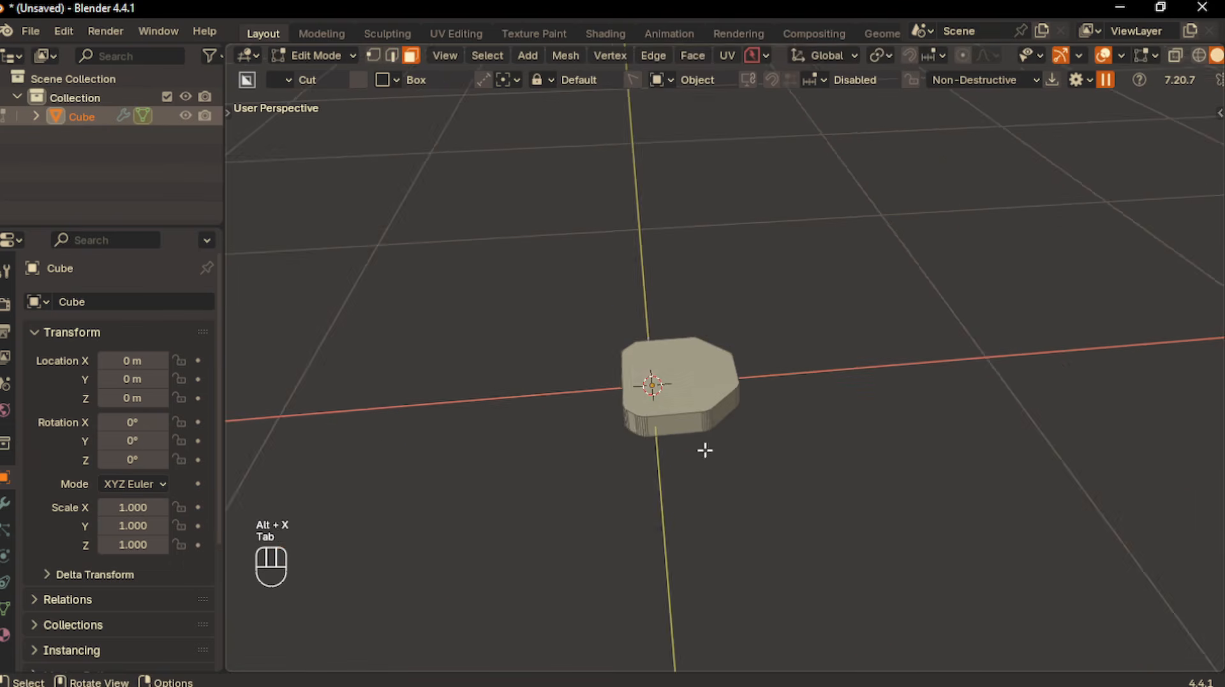
key("ctrl+b")
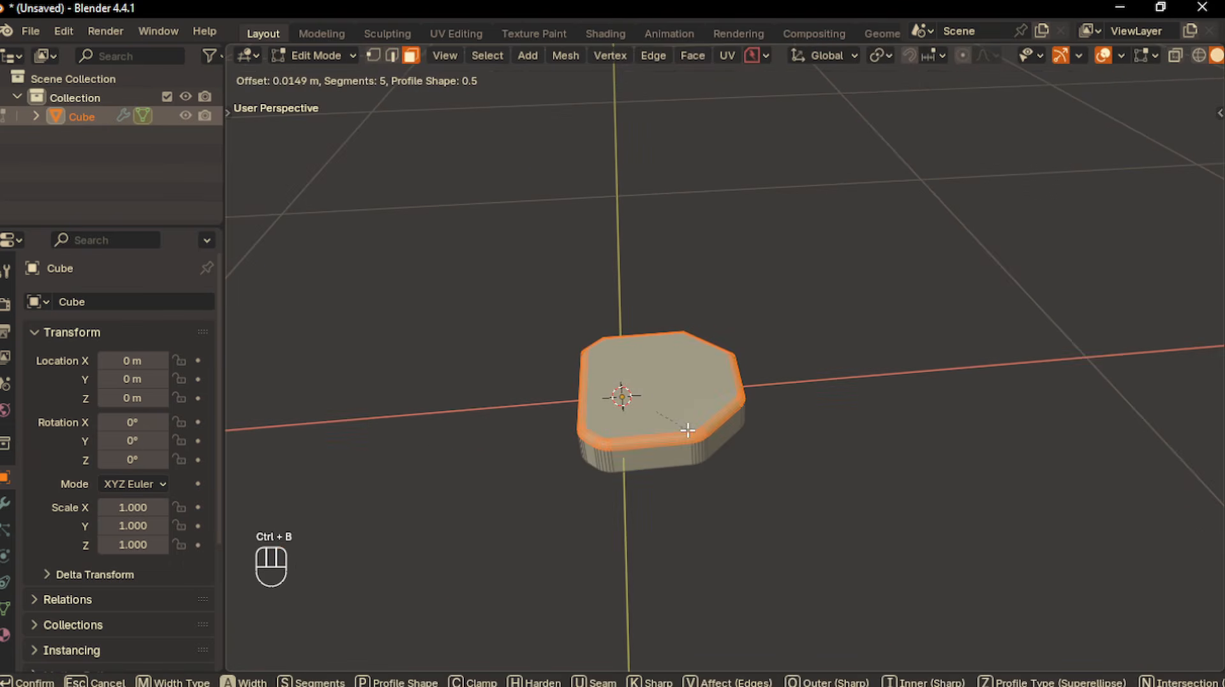
left_click(684, 430)
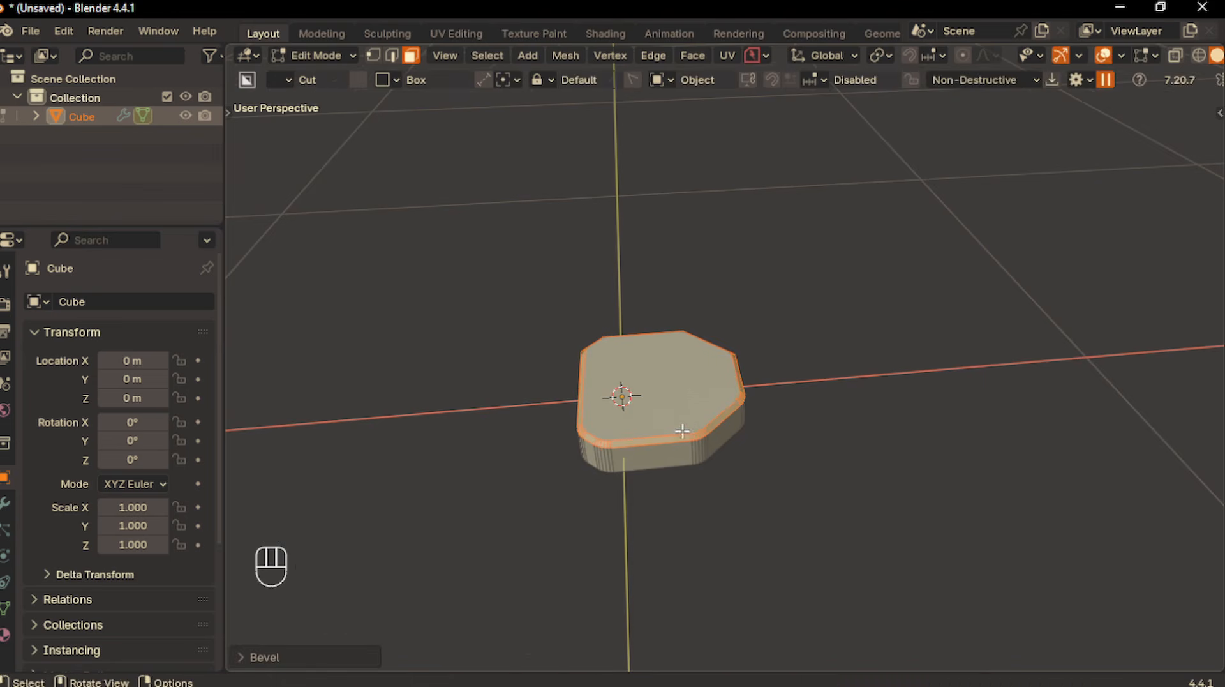
mouse_move(684, 430)
middle_mouse_down()
mouse_move(629, 443)
mouse_move(676, 432)
mouse_move(676, 416)
mouse_move(697, 443)
mouse_move(661, 427)
middle_mouse_up()
scroll(698, 443, "up", 3)
key("ctrl+x")
key("ctrl+z")
key("ctrl+z")
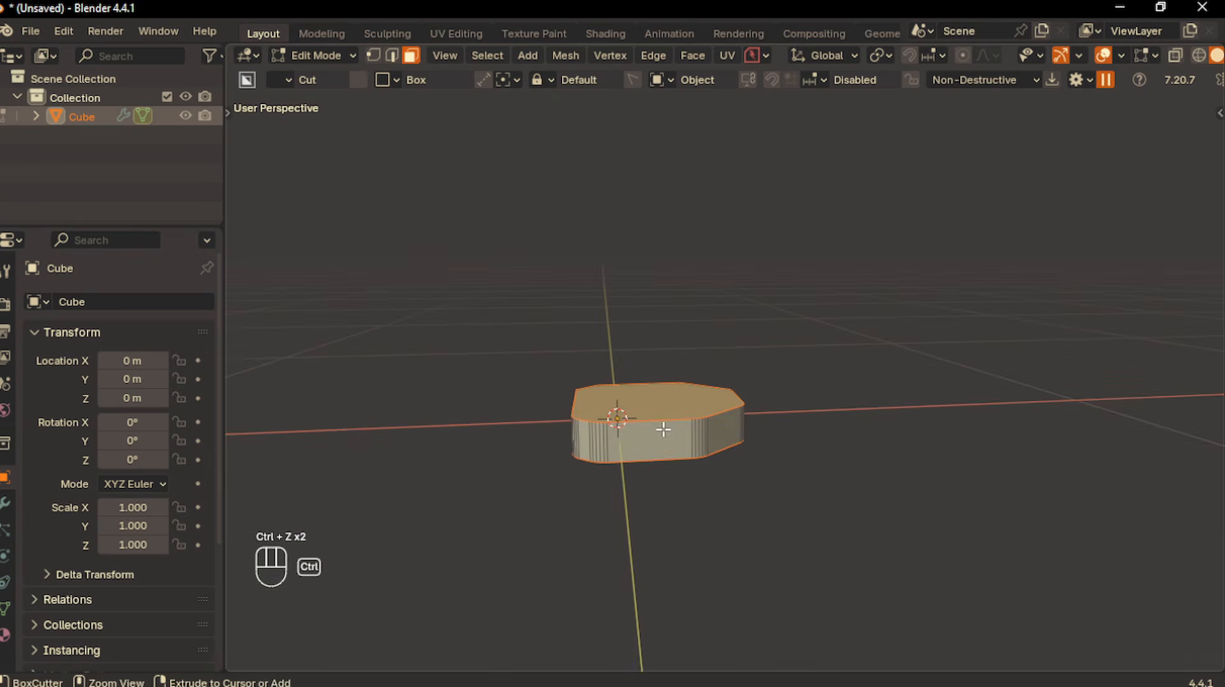
Bevel the outline of the selected top face narrowly and return to object mode
key("ctrl+b")
left_click(668, 439)
scroll(566, 438, "down", 2)
middle_click_drag(585, 380, 645, 419)
key("Tab")
left_click(642, 318)
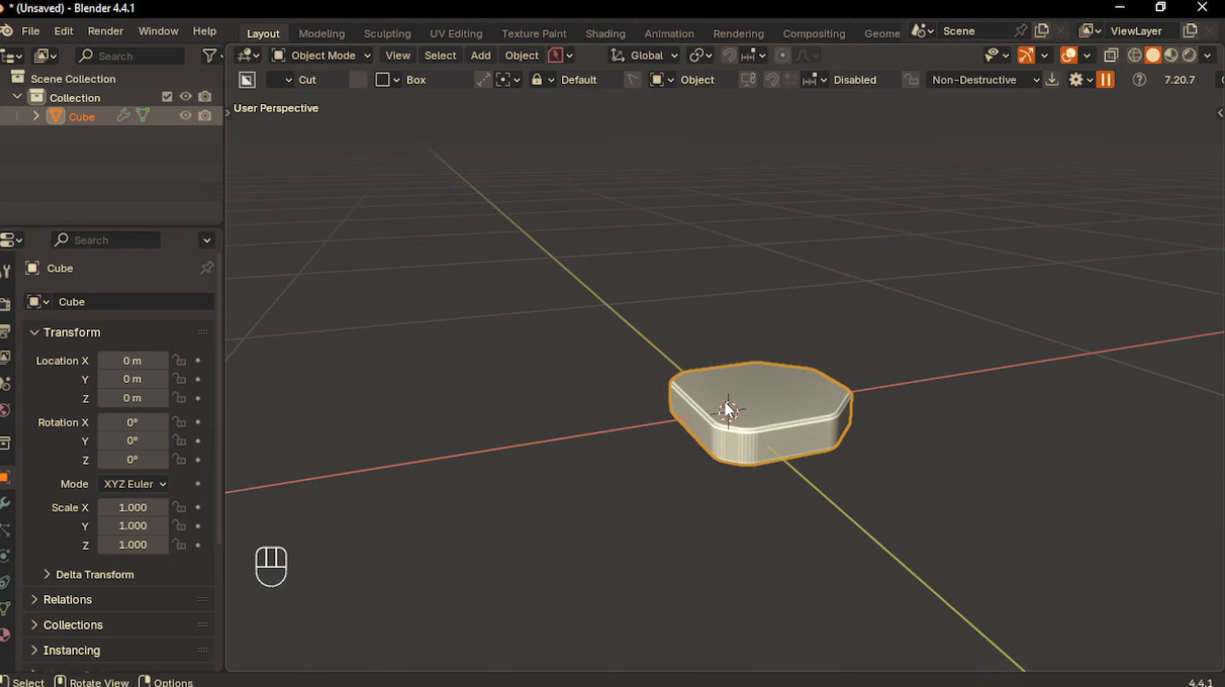
Add a vertical loop cut through the block's unrounded flat side and bevel it into a wide band
key("Tab")
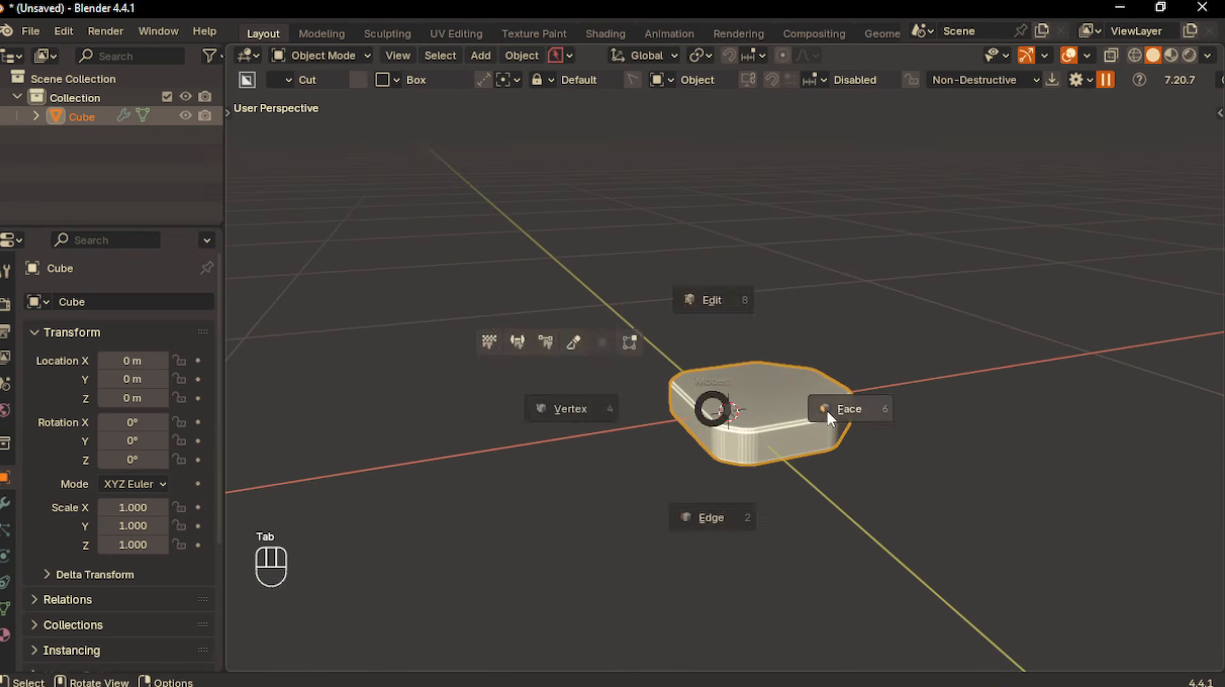
left_click(827, 408)
left_click(699, 422)
middle_click_drag(661, 466, 722, 482)
scroll(720, 471, "up", 3)
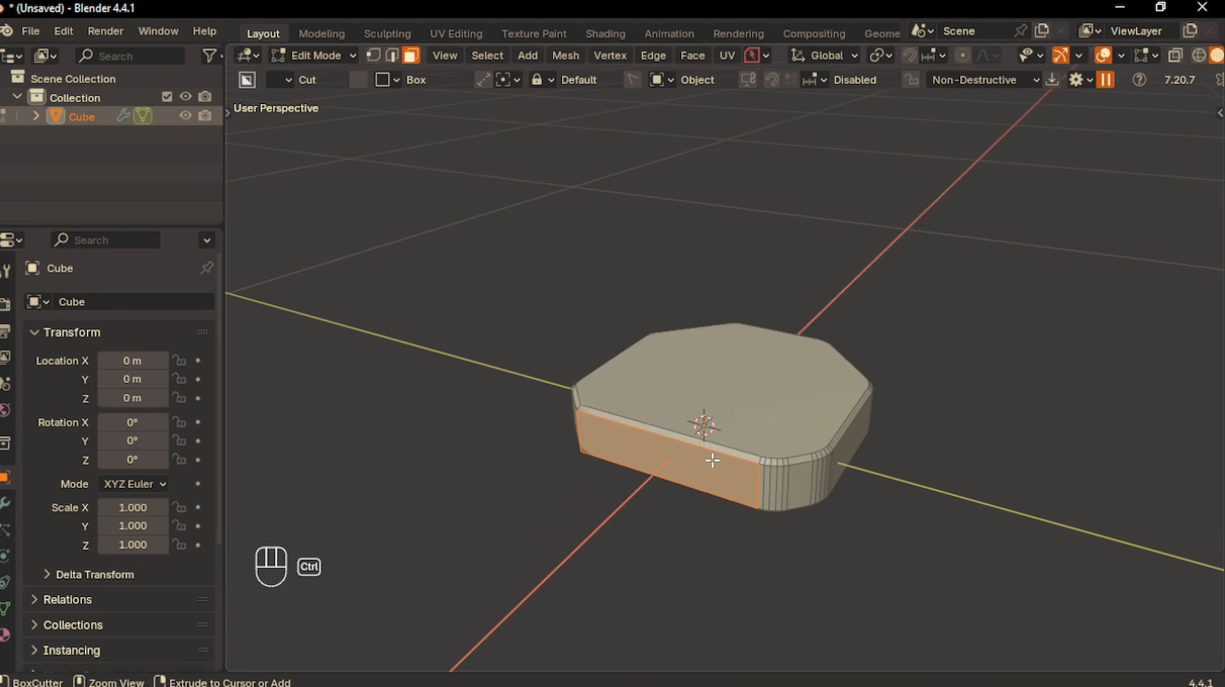
key("ctrl+r")
left_click(711, 457)
right_click(757, 495)
key("ctrl+b")
left_click(841, 507)
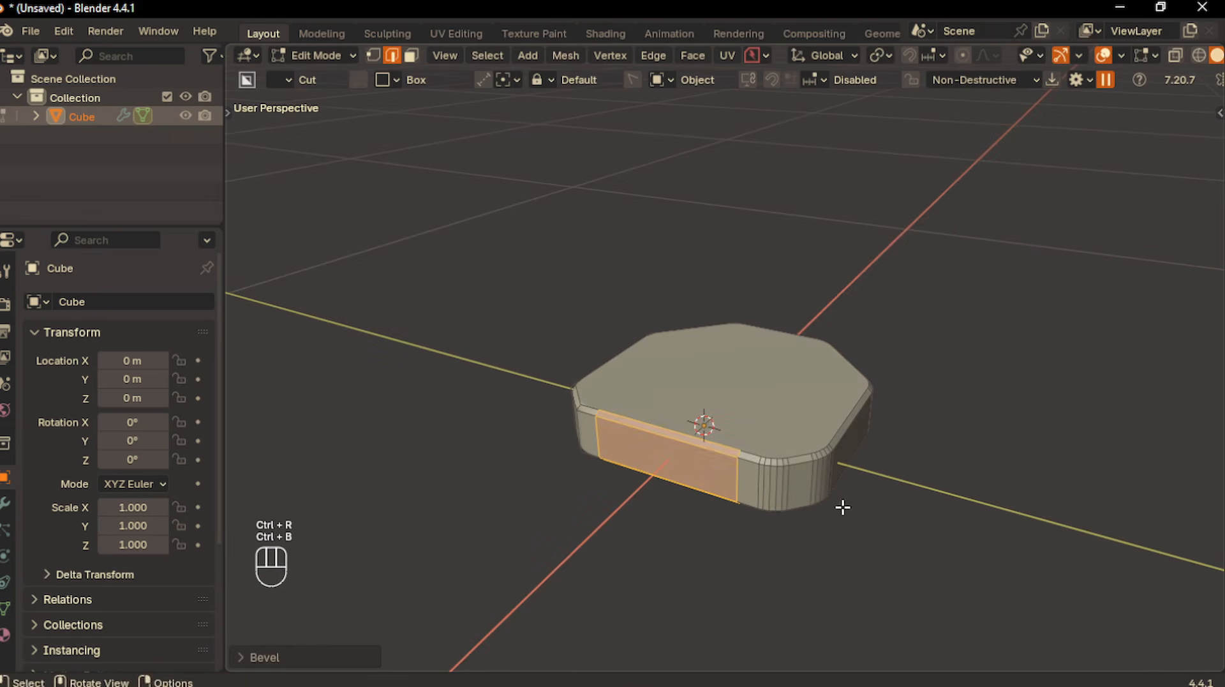
Extrude the band's side face straight outward from the block as a short connector tab
key("3")
scroll(635, 439, "down", 4)
middle_click_drag(635, 439, 582, 427)
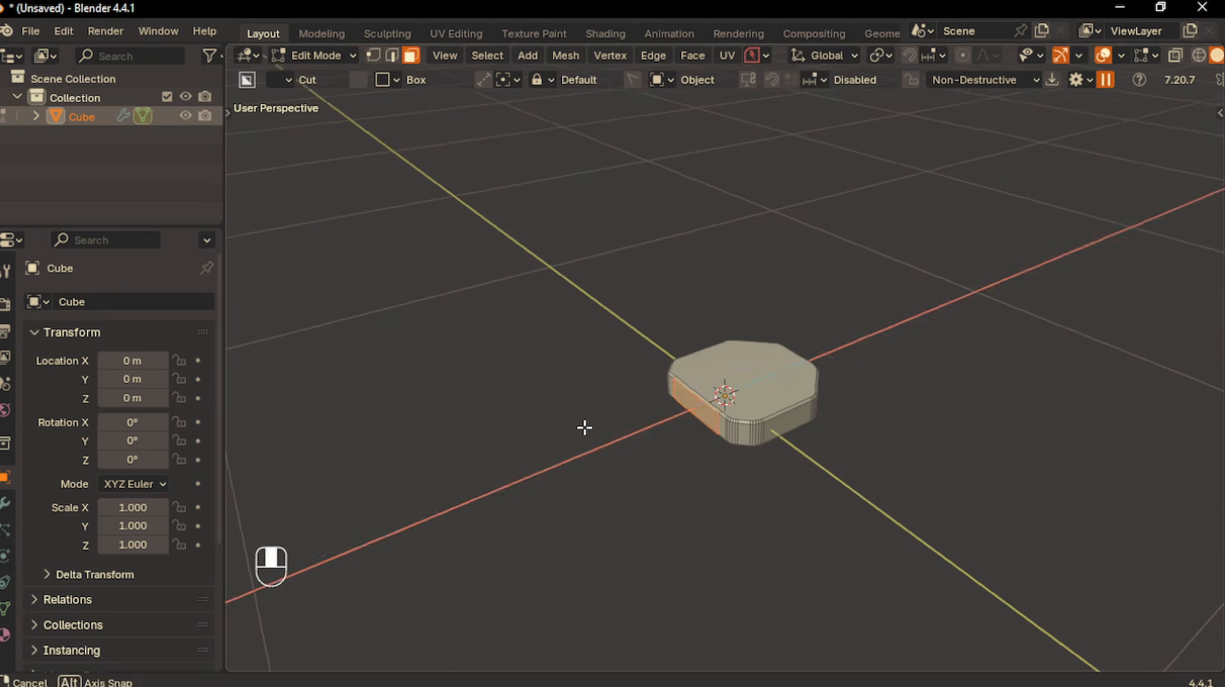
key("e")
left_click(646, 432)
left_click(638, 319)
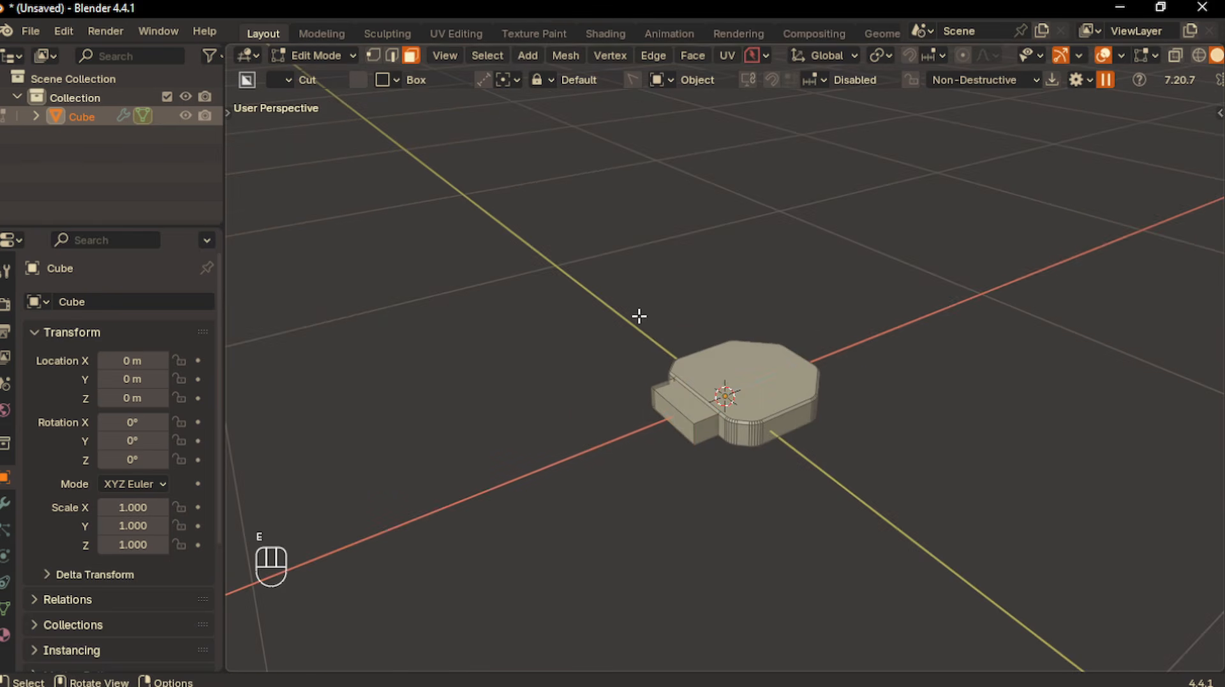
Move the whole mesh about 0.135 m along X and mirror the object across X so the connector tabs join
key("Tab")
middle_click_drag(654, 339, 593, 392)
key("Tab")
key("a")
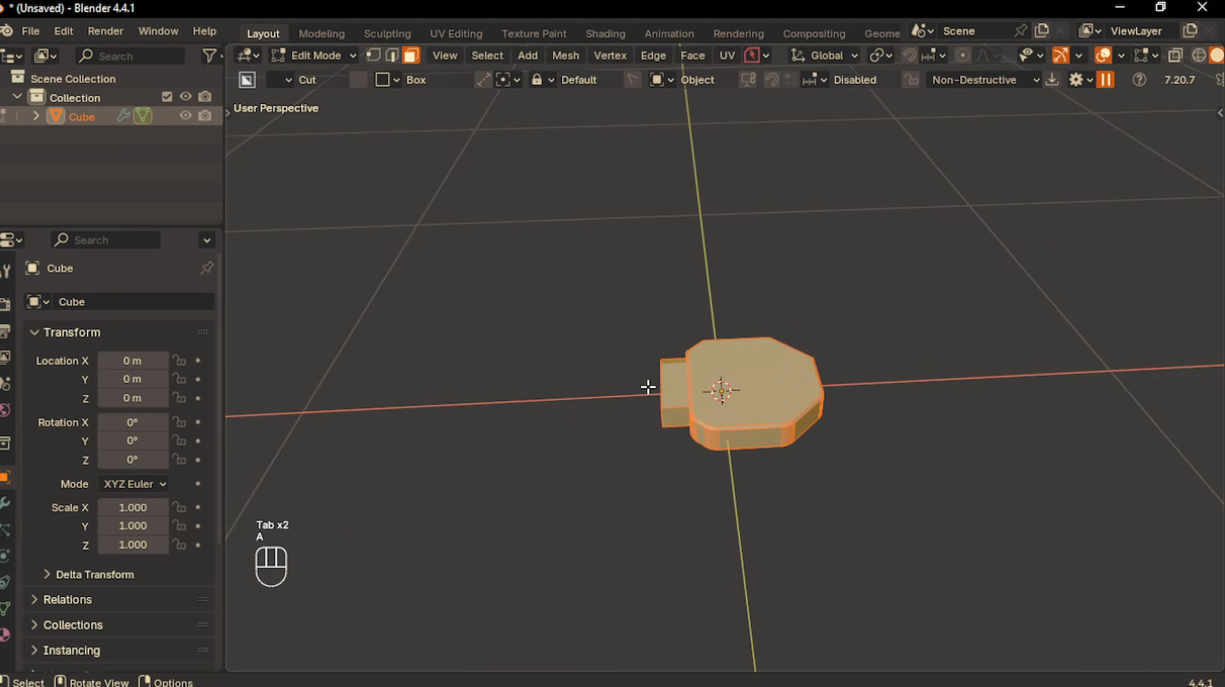
key("g")
key("x")
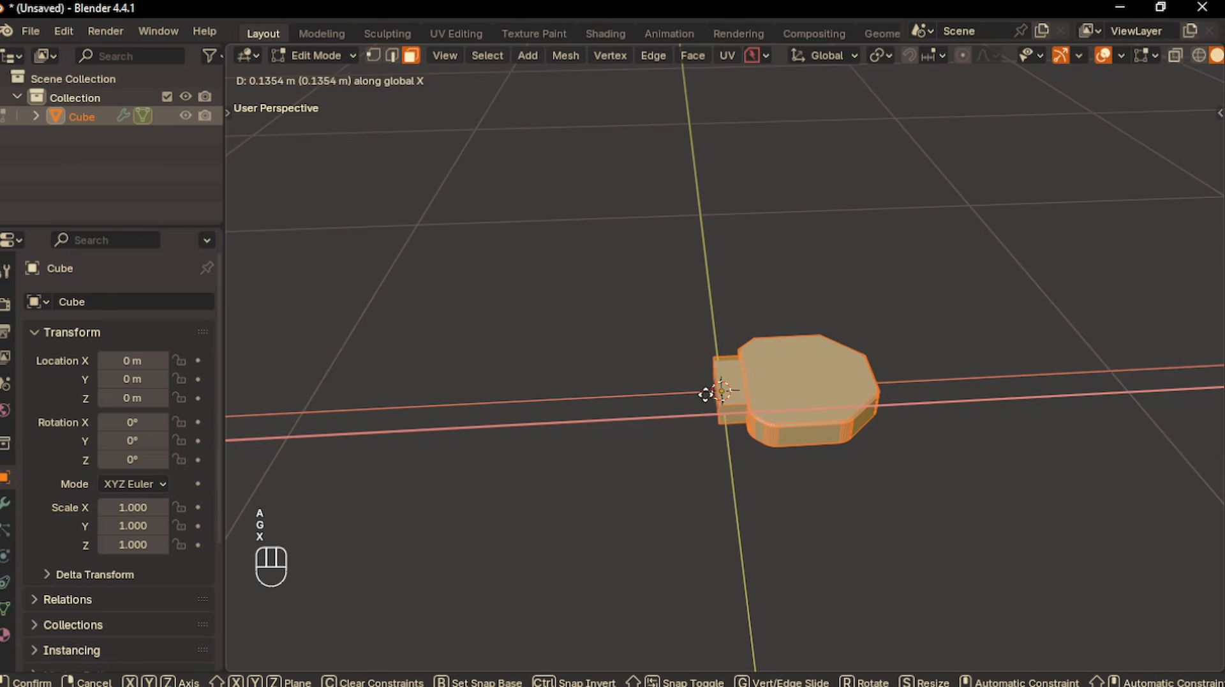
left_click(708, 401)
key("Tab")
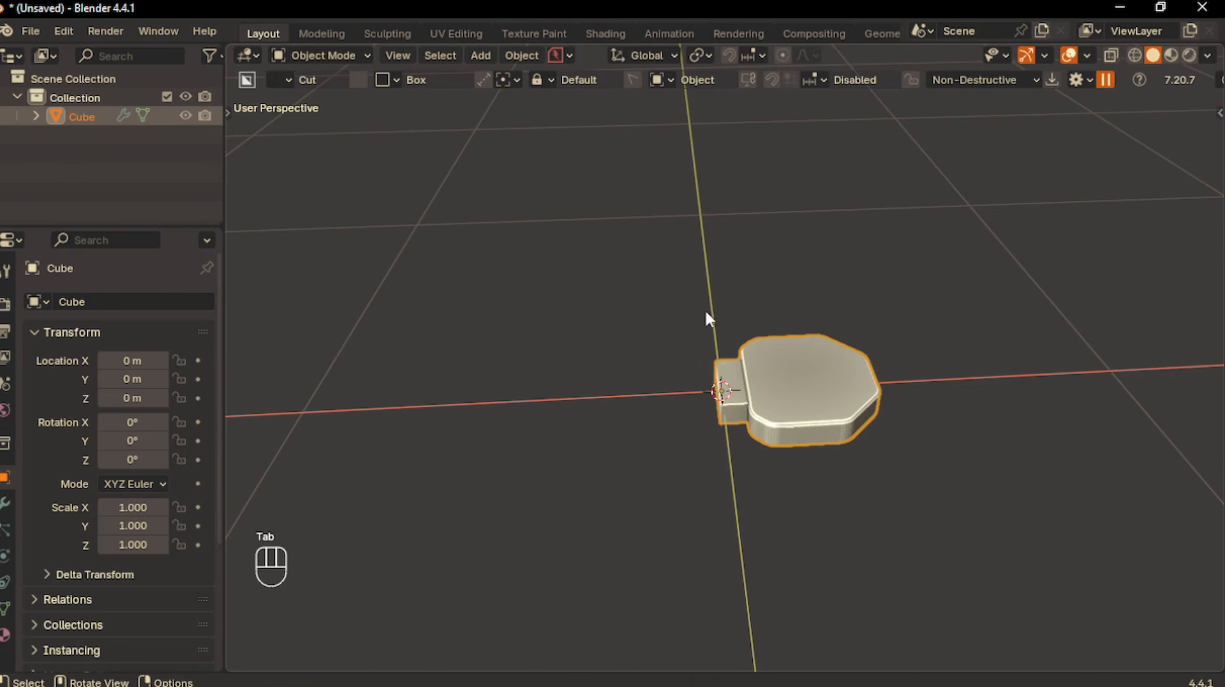
key("alt+x")
middle_click_drag(682, 416, 695, 465)
From the top view, cut a small box notch with bevelled corners into the pad's front edge with BoxCutter
key("KP_7")
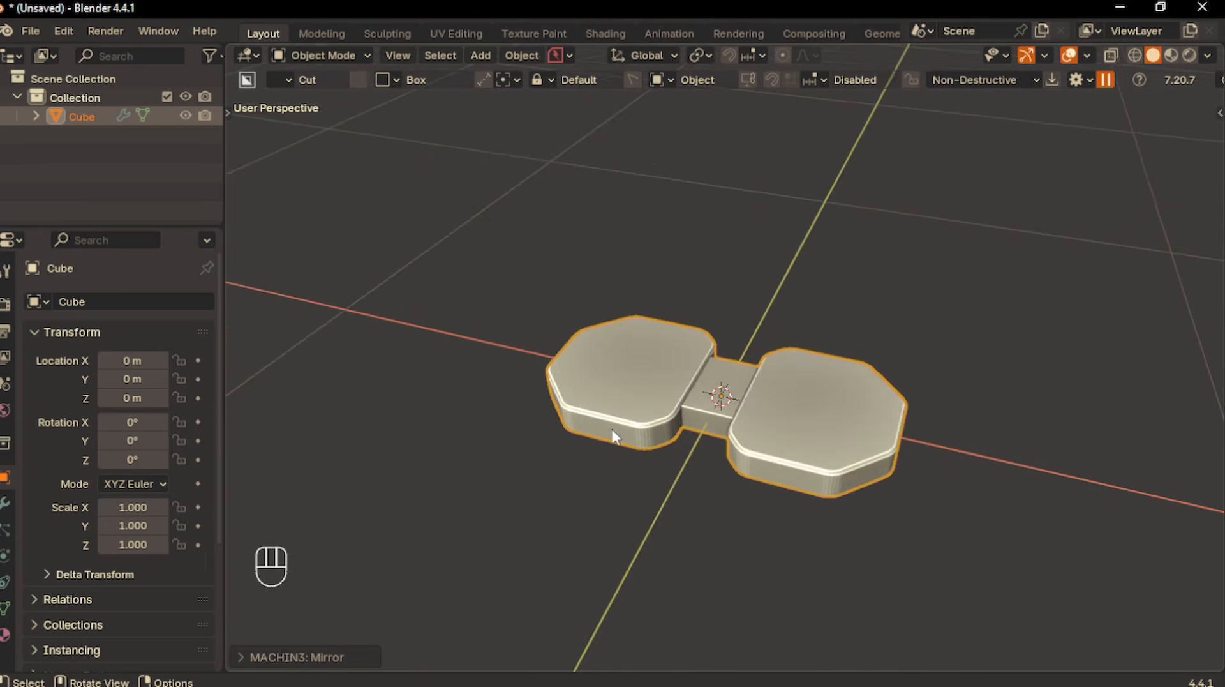
scroll(613, 415, "up", 2)
key("d")
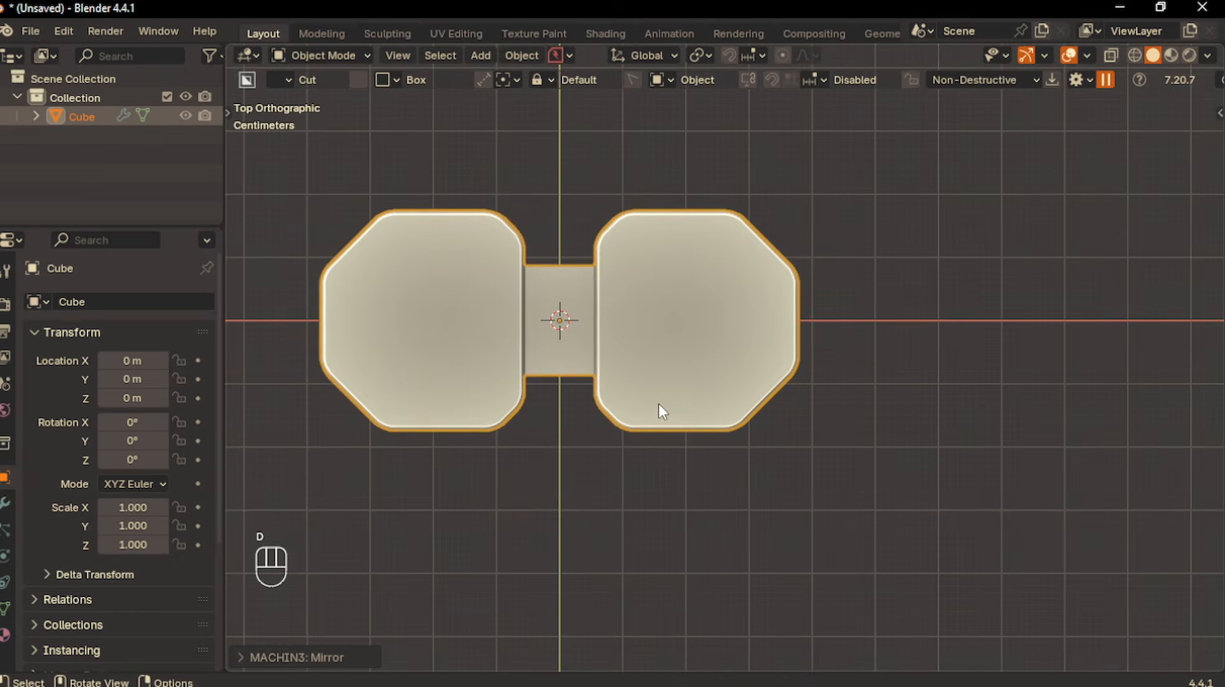
left_click_drag(663, 411, 682, 442)
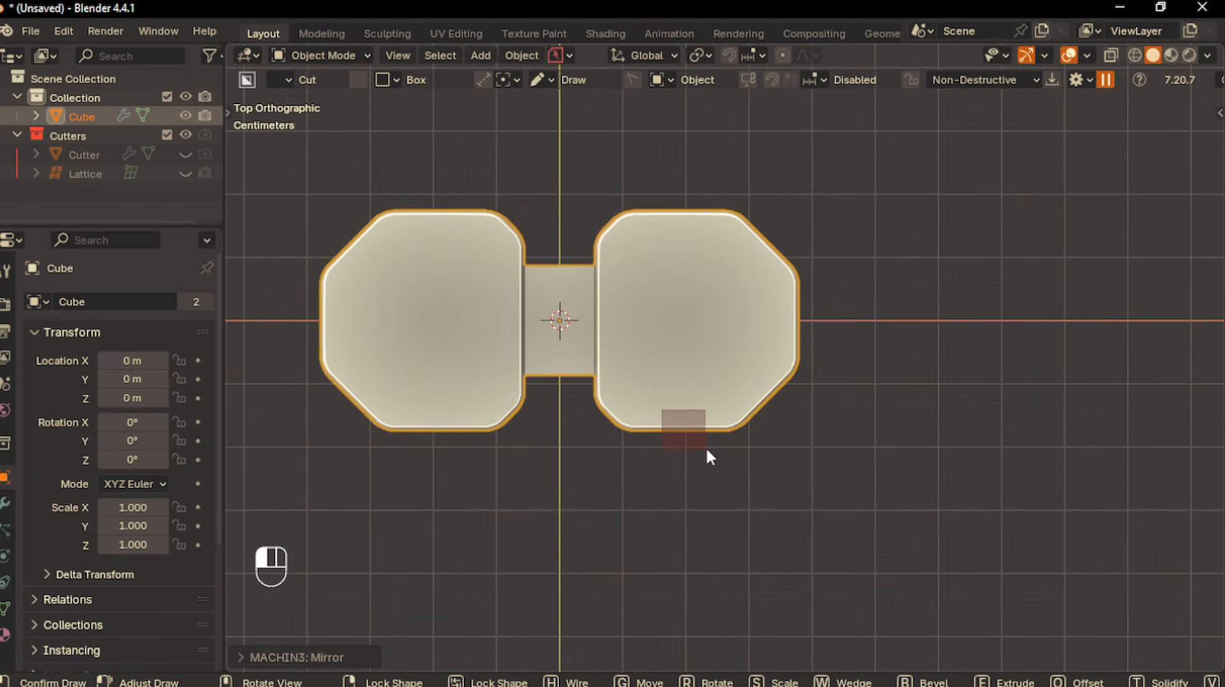
key("b")
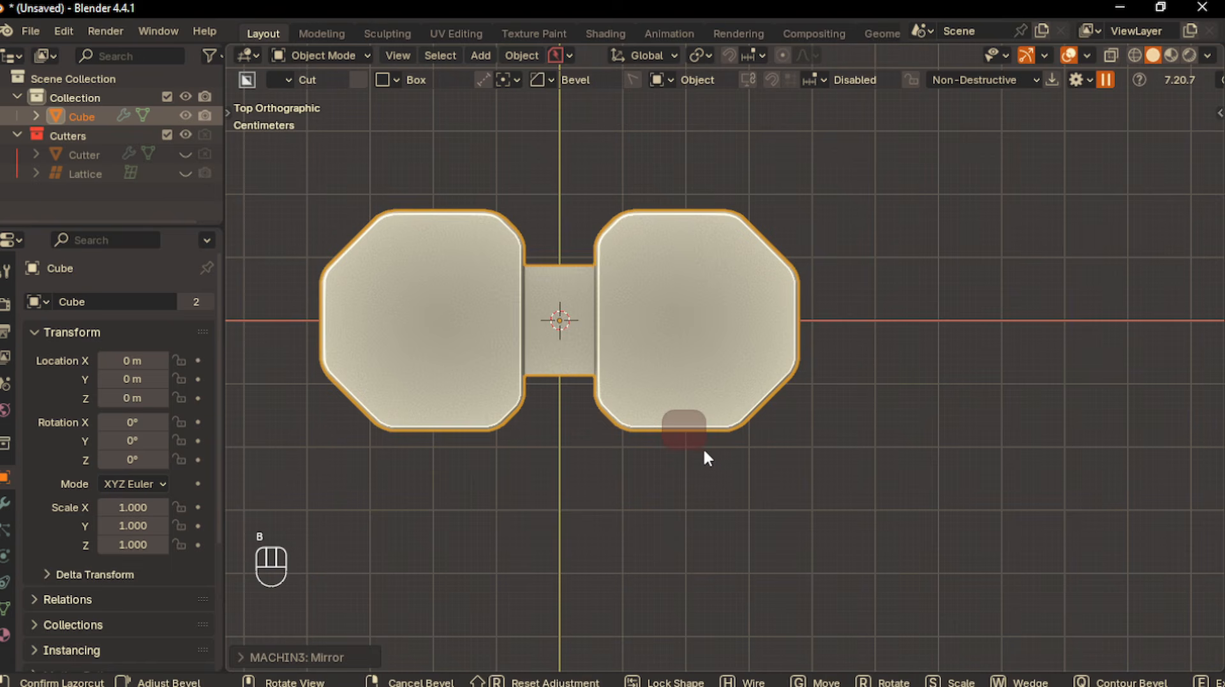
left_click(642, 452)
key("Return")
Mirror the object across Y so the notches repeat on the opposite edges of both pads
scroll(520, 307, "down", 2)
middle_click_drag(520, 308, 711, 411)
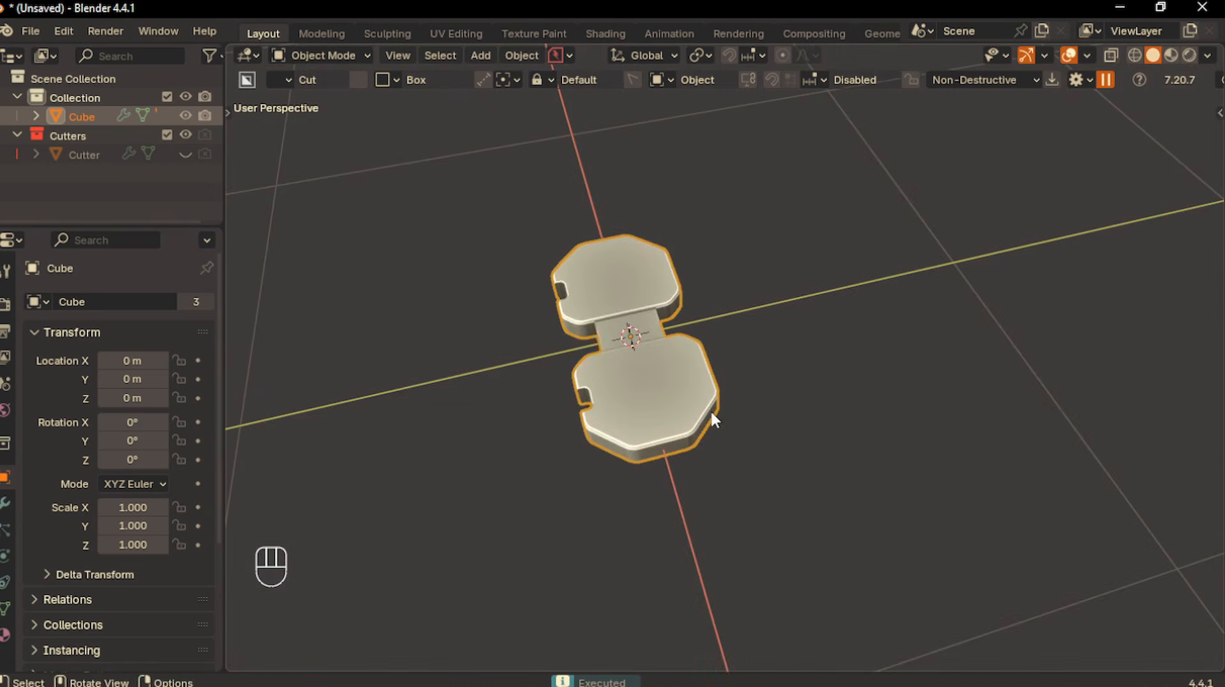
key("alt+x")
middle_click_drag(600, 382, 702, 405)
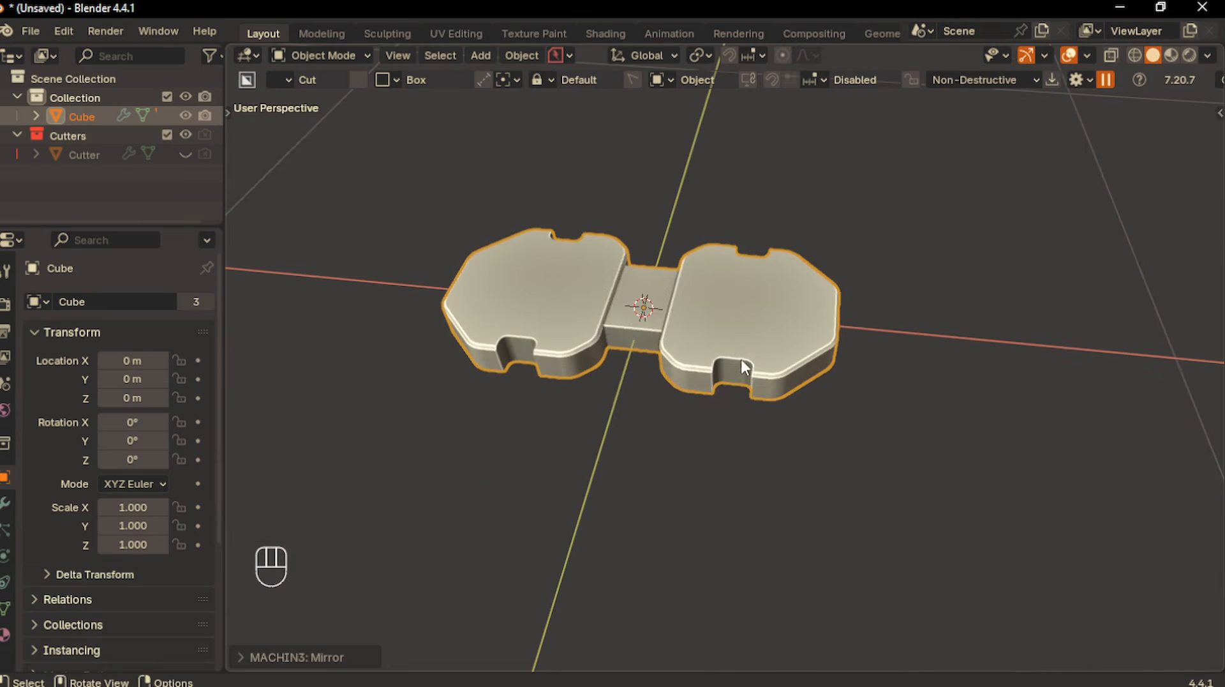
Add a cylinder at the origin and scale it down uniformly to about 2% of its size
key("shift+a")
mouse_move(715, 339)
left_click(856, 435)
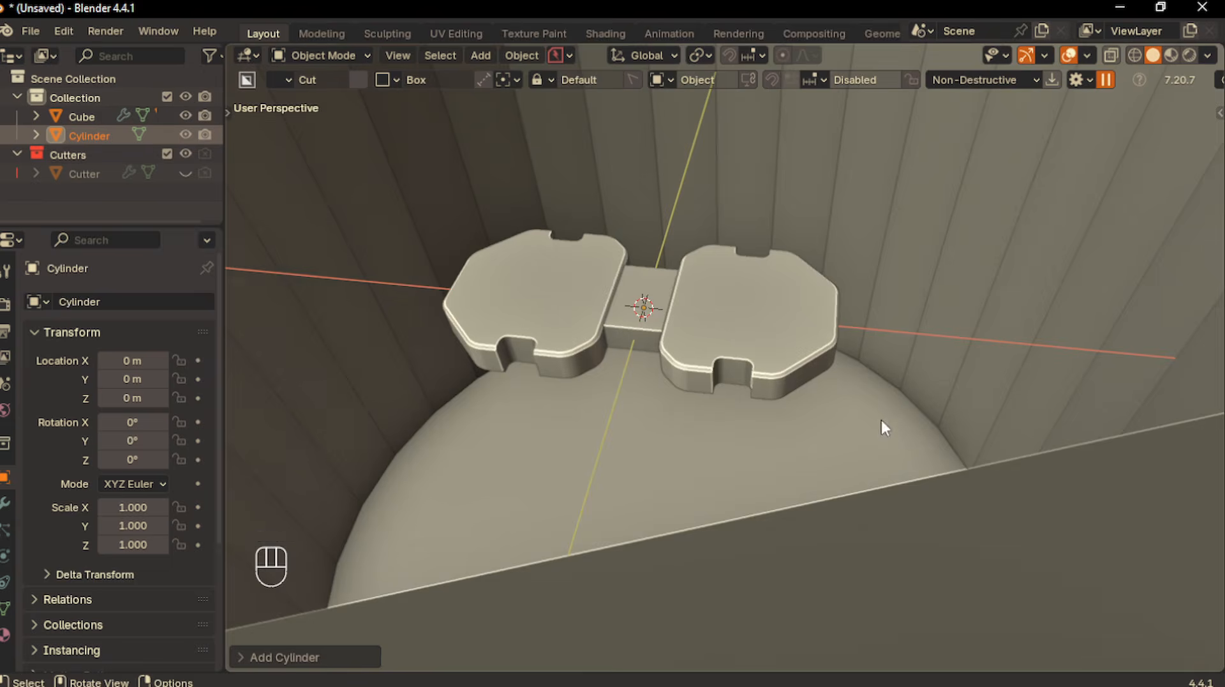
key("s")
left_click(809, 331)
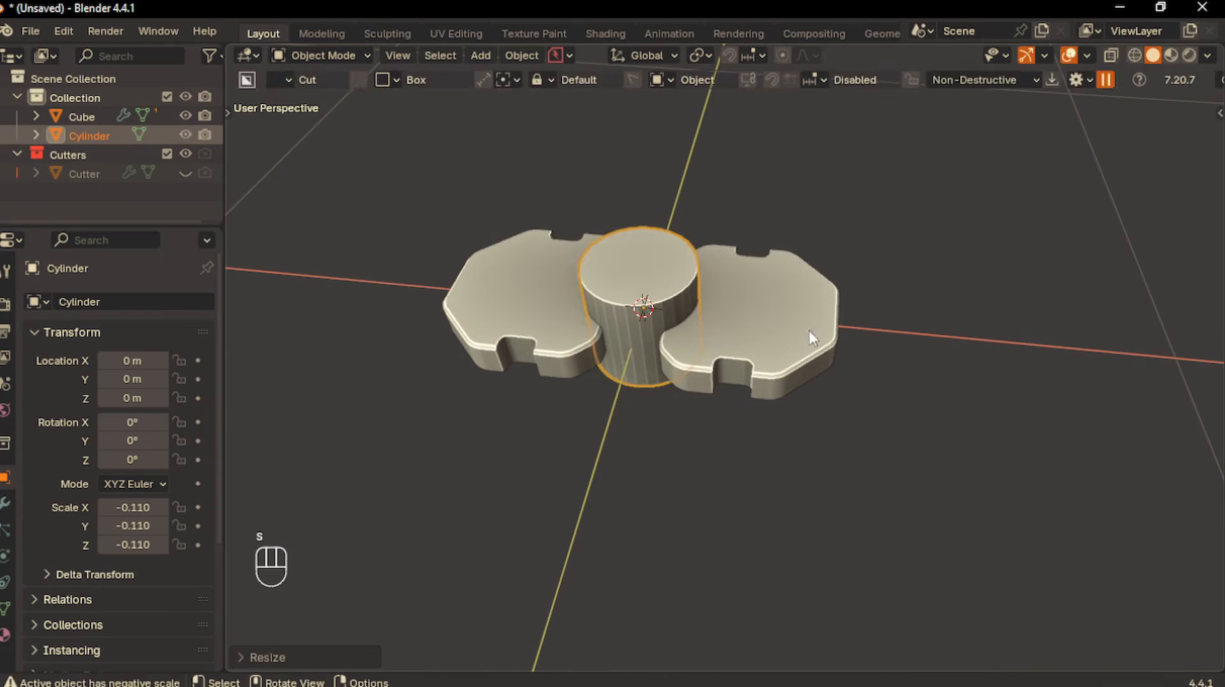
key("s")
left_click(676, 312)
Rotate the cylinder 90° around the global Y axis
key("r")
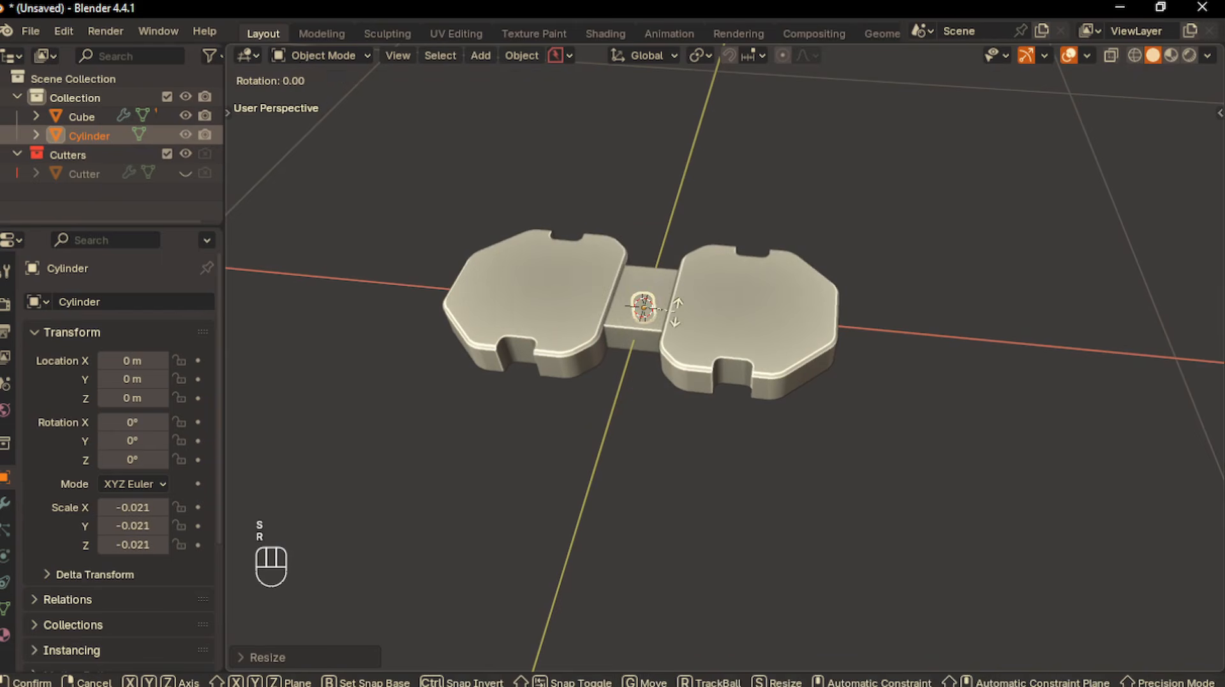
key("x")
key("y")
key("KP_9")
key("KP_0")
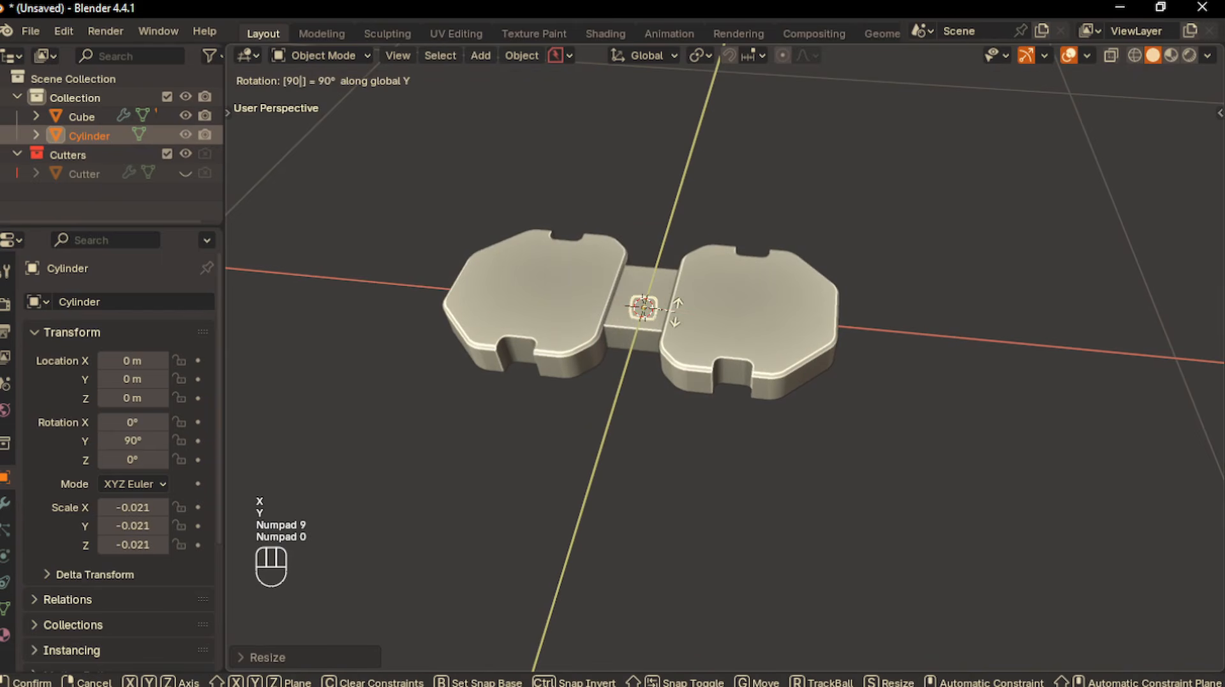
key("Return")
From the top view, move the cylinder into the front notch at about X 0.197 m, Y -0.151 m
key("KP_7")
key("g")
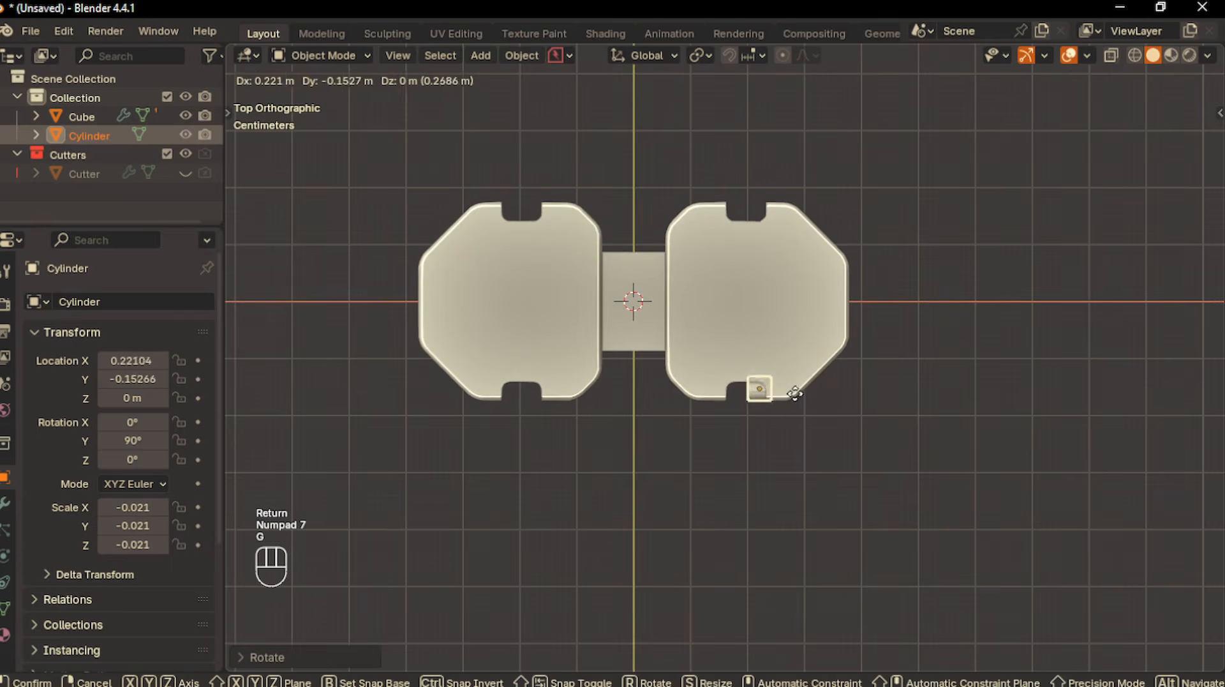
left_click(783, 406)
scroll(784, 408, "up", 3)
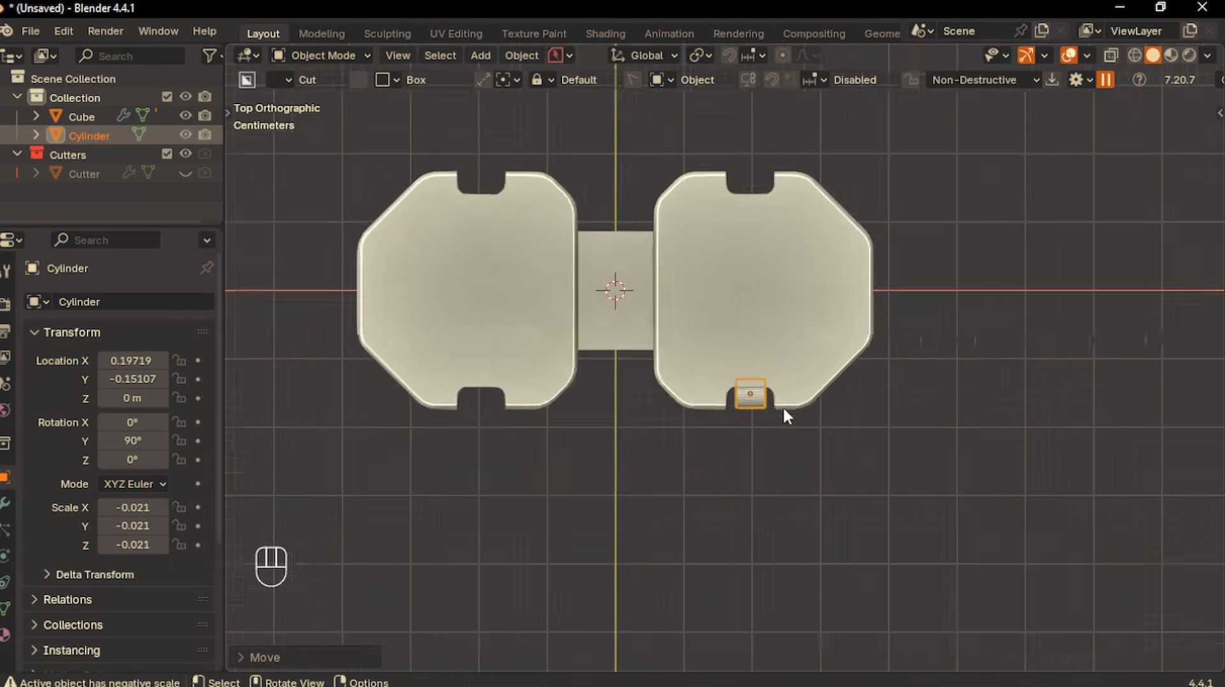
Stretch the cylinder along X to about twice its length and shift it along Y to about -0.146 m
key("s")
key("x")
left_click(811, 410)
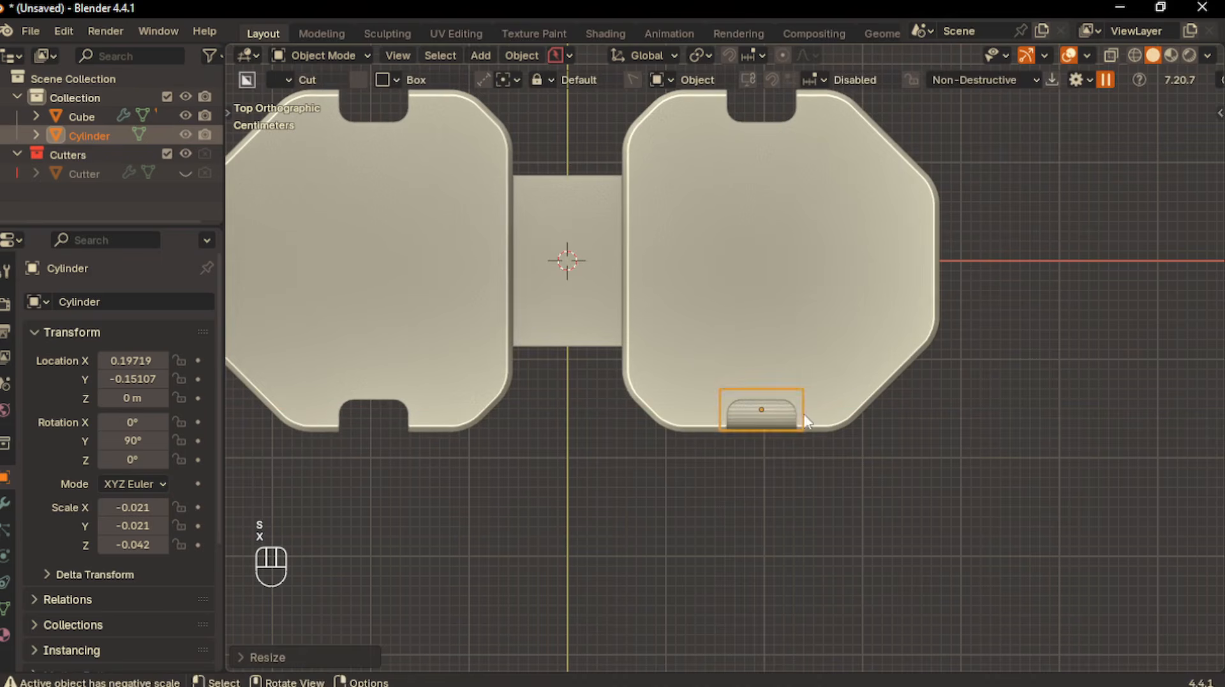
key("g")
key("y")
left_click(803, 407)
Apply Shade Auto Smooth to the cylinder
right_click(803, 405)
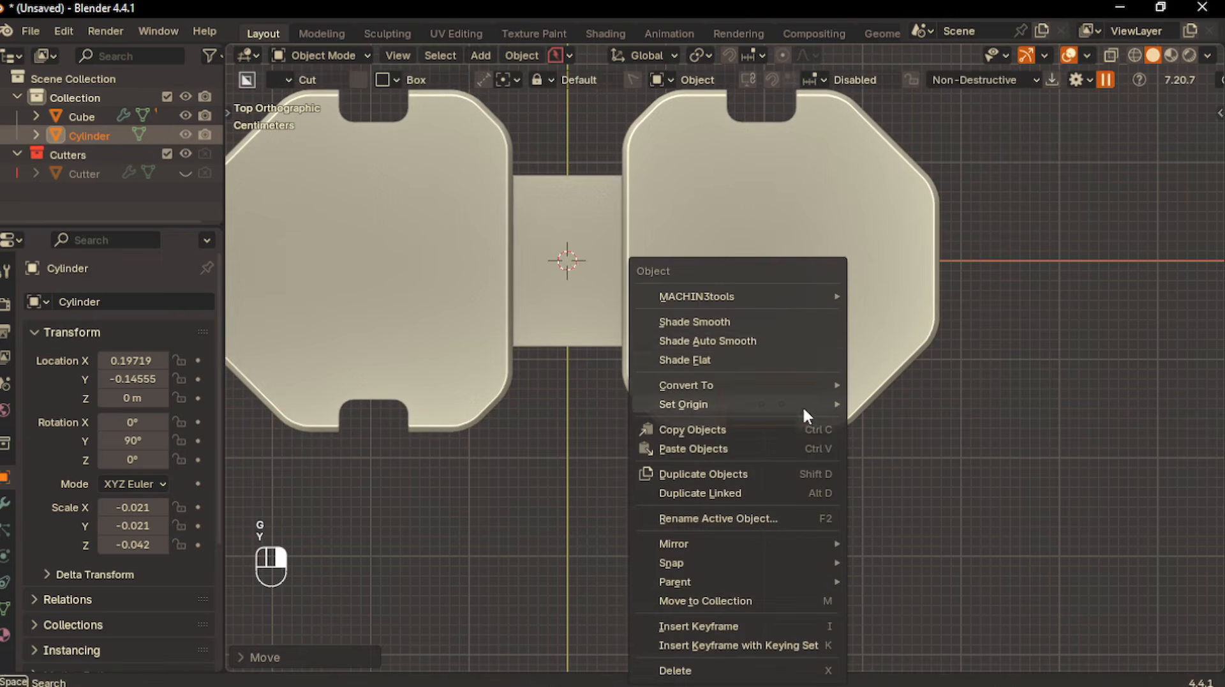
left_click(797, 341)
scroll(817, 445, "down", 4)
middle_click_drag(817, 445, 782, 402)
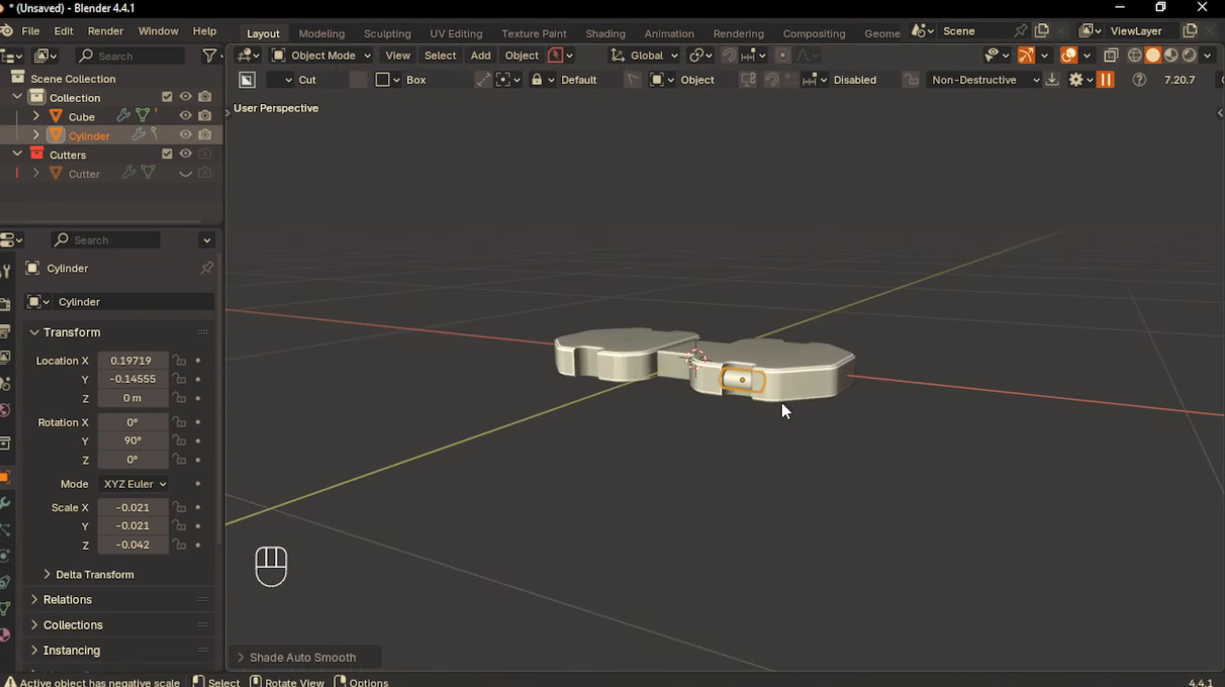
Scale the cylinder up uniformly by about 1.5 times so it fills the notch
scroll(782, 409, "up", 3)
left_click(716, 514)
scroll(716, 519, "up", 2)
left_click(785, 461)
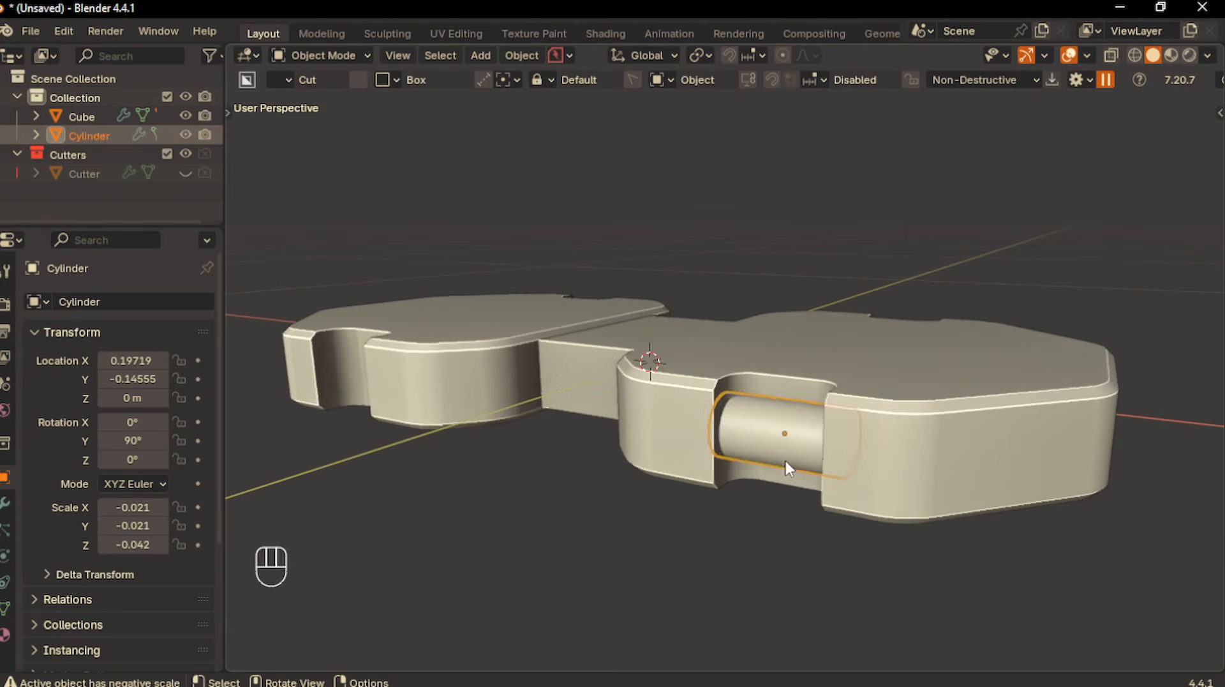
middle_click_drag(785, 461, 807, 475)
key("s")
left_click(829, 492)
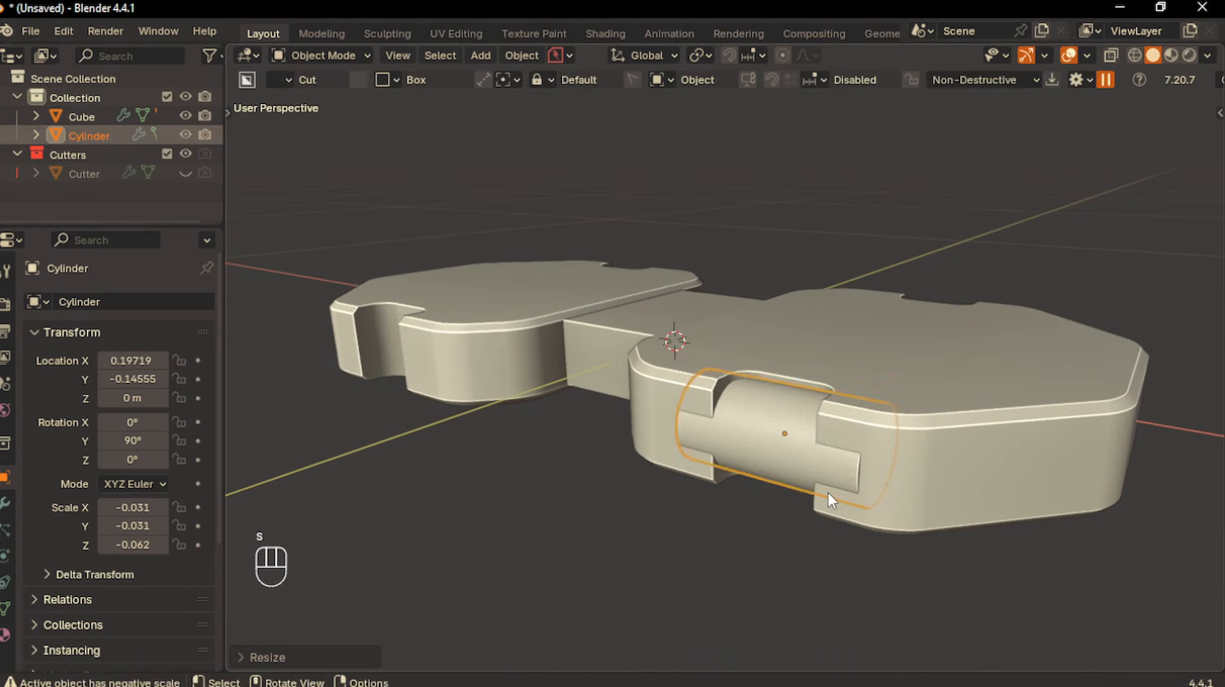
Shift the cylinder about 0.005 m deeper into the notch along Y and lower it about 0.0004 m along Z
key("g")
key("y")
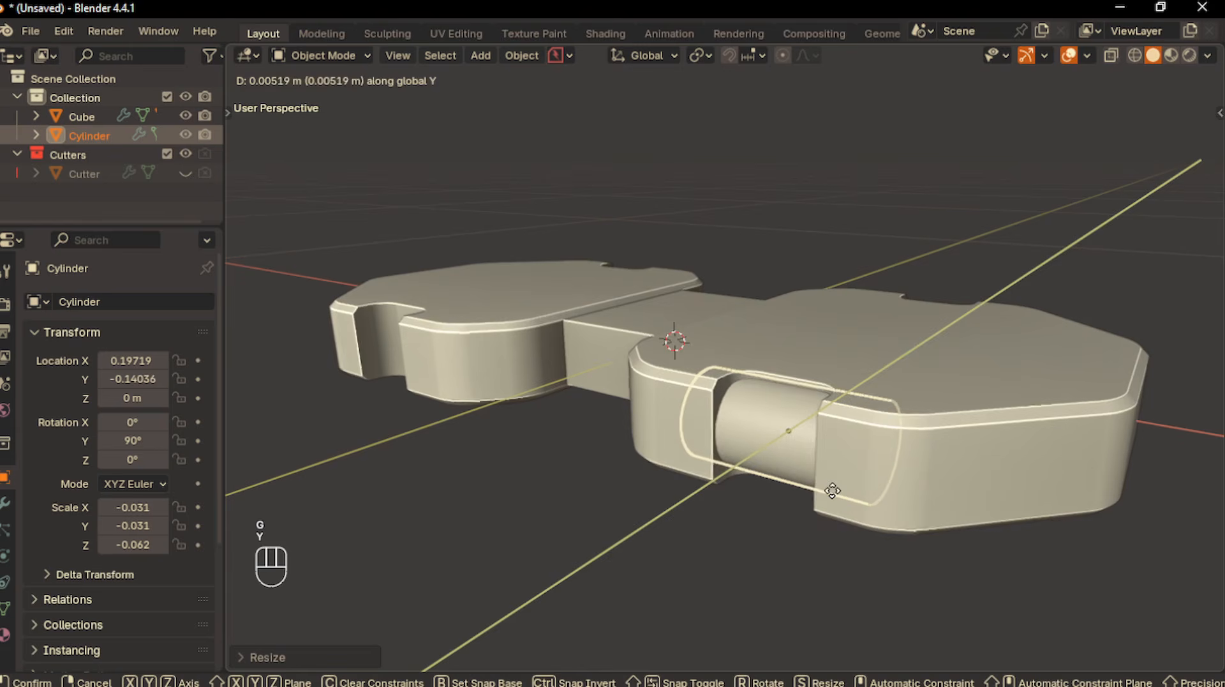
left_click(833, 491)
key("KP_1")
key("g")
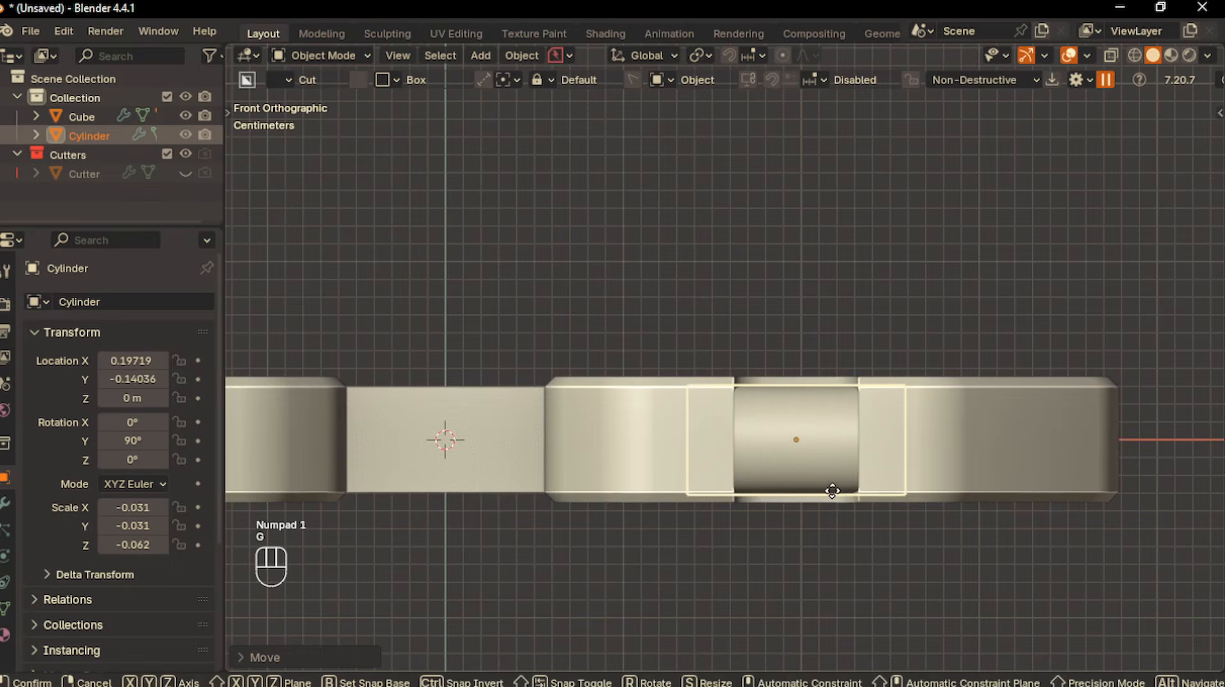
key("z")
left_click(833, 498)
middle_click_drag(833, 498, 763, 524)
left_click(763, 523)
Apply the cylinder's scale
scroll(765, 521, "down", 3)
middle_click_drag(780, 395, 762, 416)
left_click(762, 419)
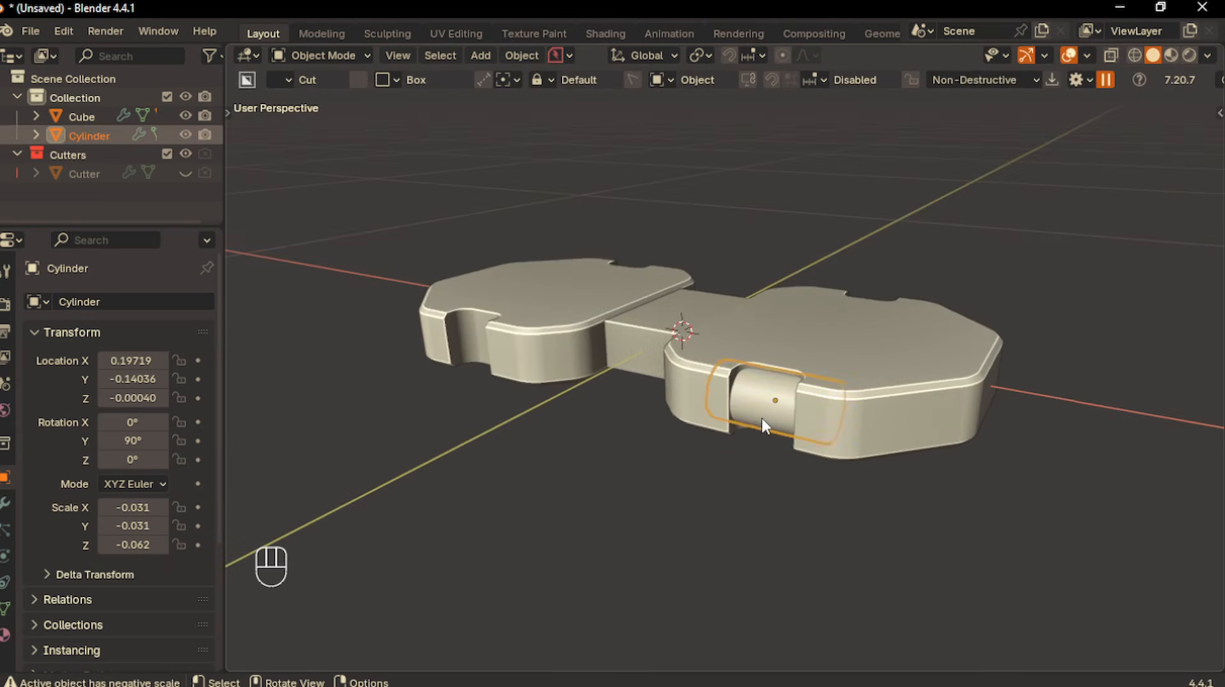
scroll(762, 418, "up", 2)
key("ctrl+a")
left_click(761, 416)
Add a loop cut around the cylinder's middle and bevel it into a band nearly as wide as the notch
key("Tab")
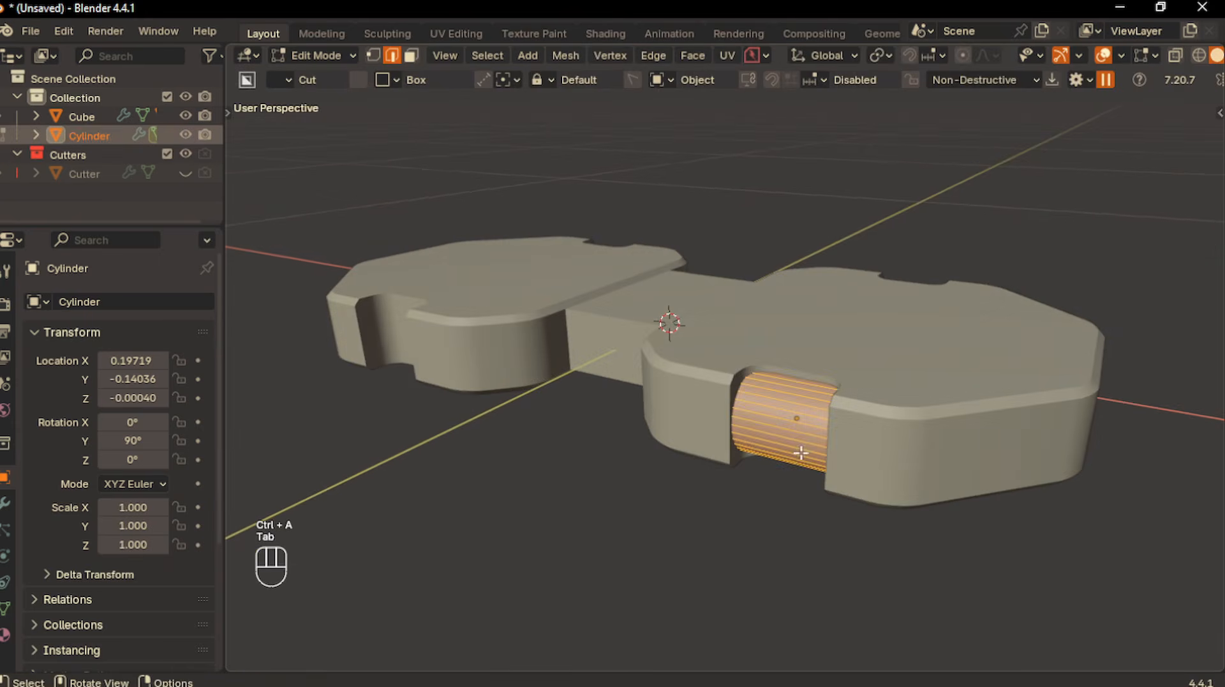
key("ctrl+r")
left_click(795, 439)
right_click(797, 440)
key("ctrl+b")
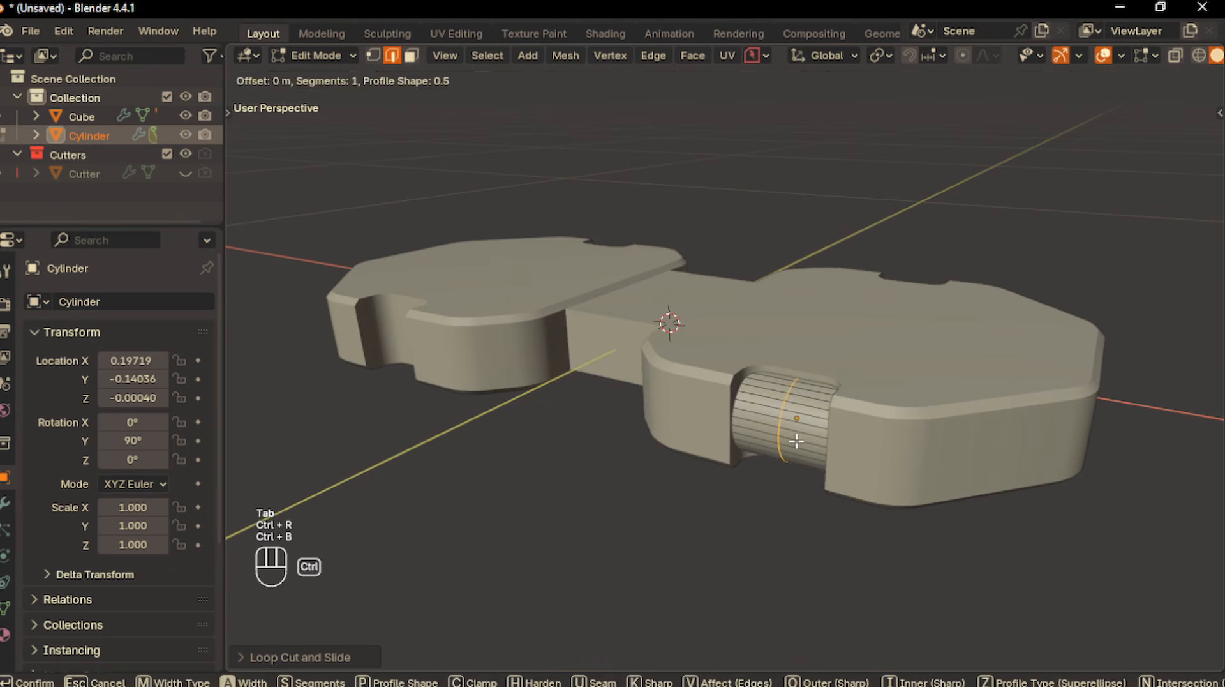
left_click(846, 472)
Add another central loop cut around the cylinder and bevel it into a narrow band about 0.009 m in offset
scroll(824, 447, "up", 4)
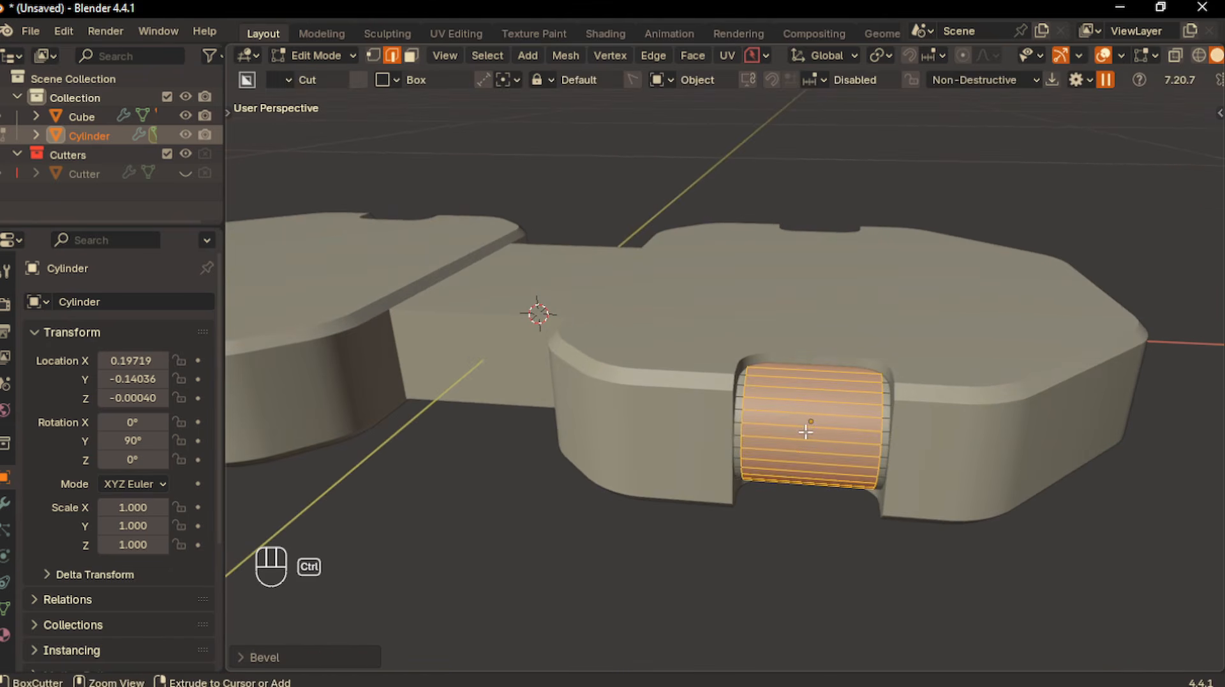
key("ctrl+r")
left_click(816, 441)
right_click(816, 440)
key("ctrl+b")
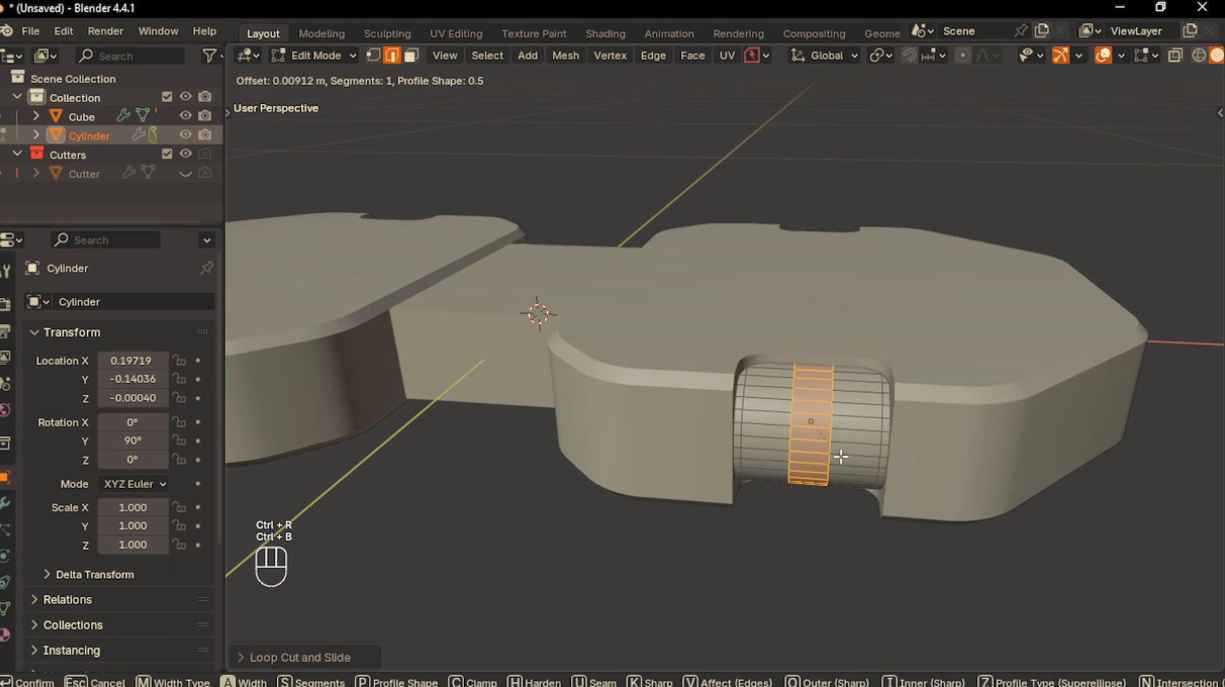
left_click(841, 456)
Extrude the narrow central band's faces along their normals slightly inward to form a shallow groove
key("alt+e")
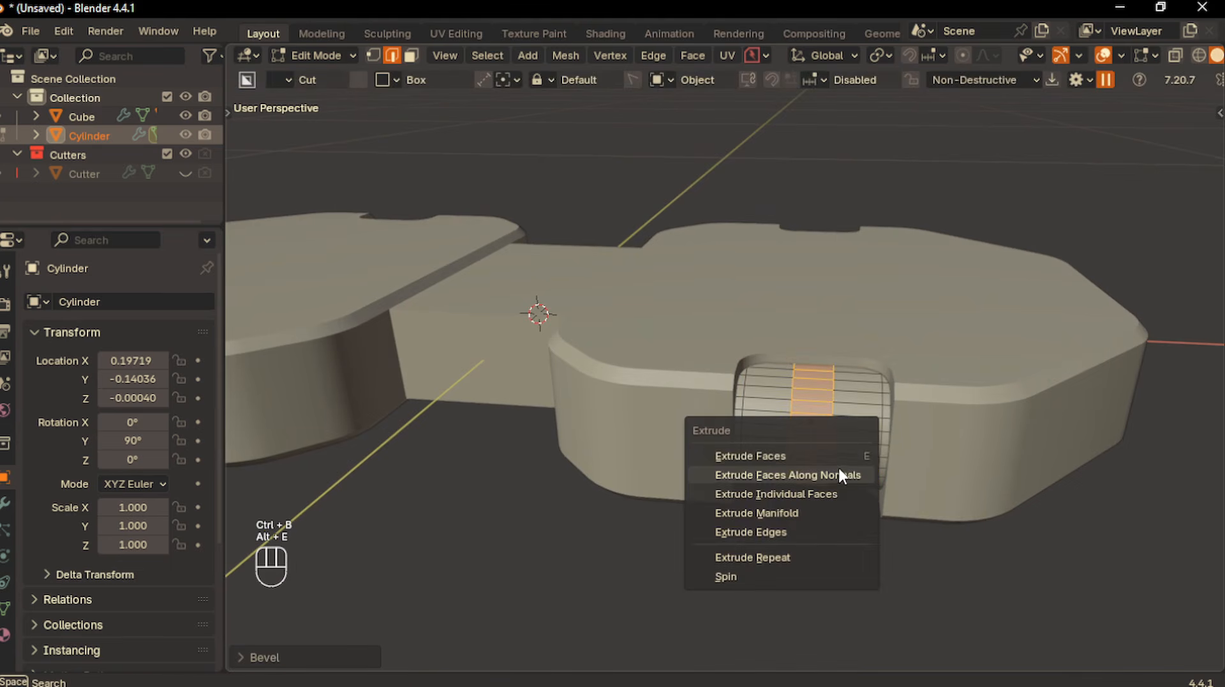
left_click(839, 471)
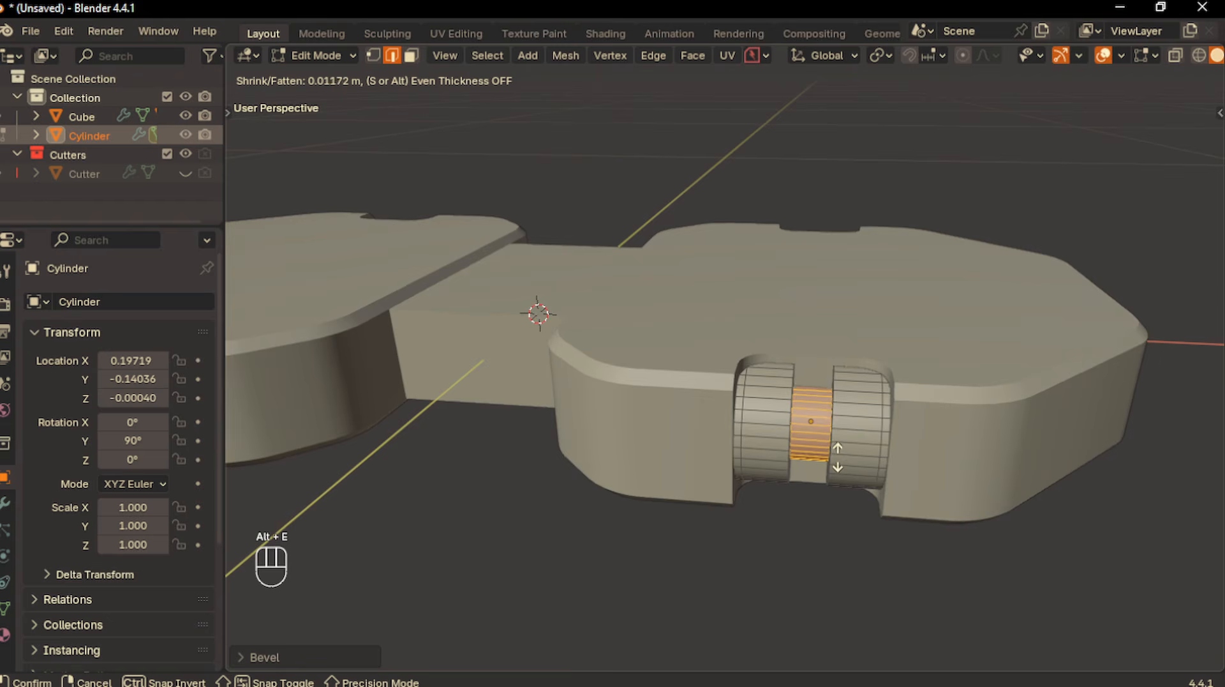
left_click(838, 465)
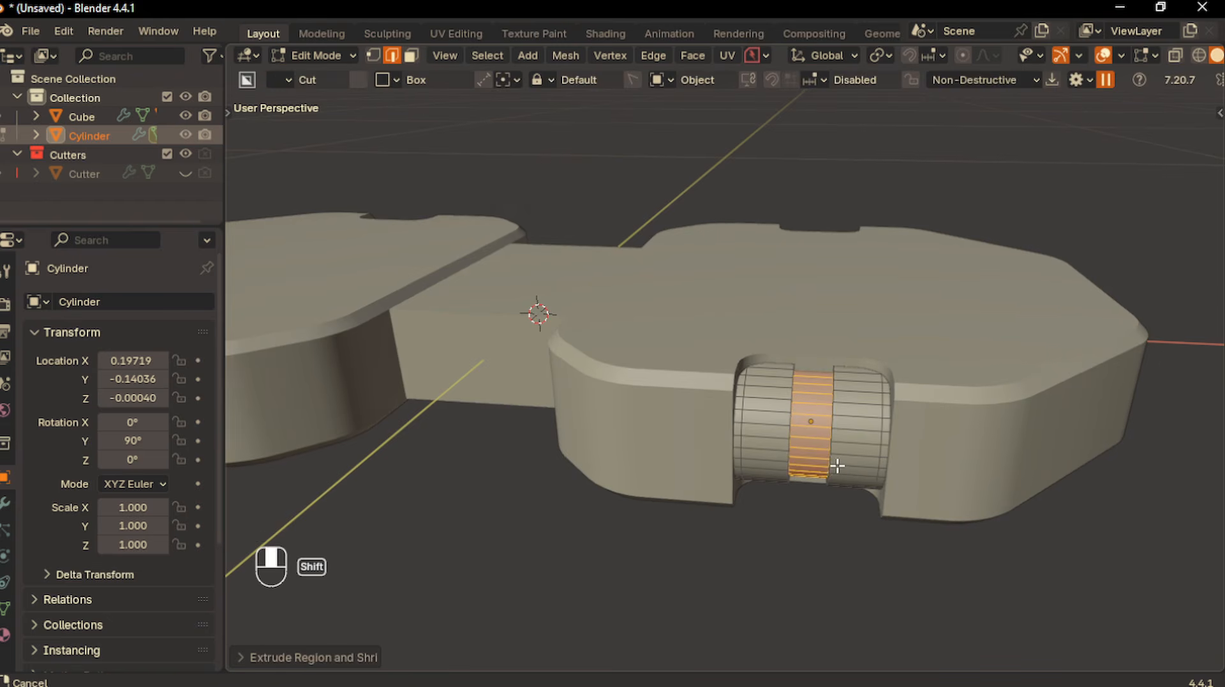
Inset the central groove's floor faces about 0.002 m and extrude them outward along their normals into a raised ring
middle_click_drag(838, 465, 865, 470, "shift")
key("i")
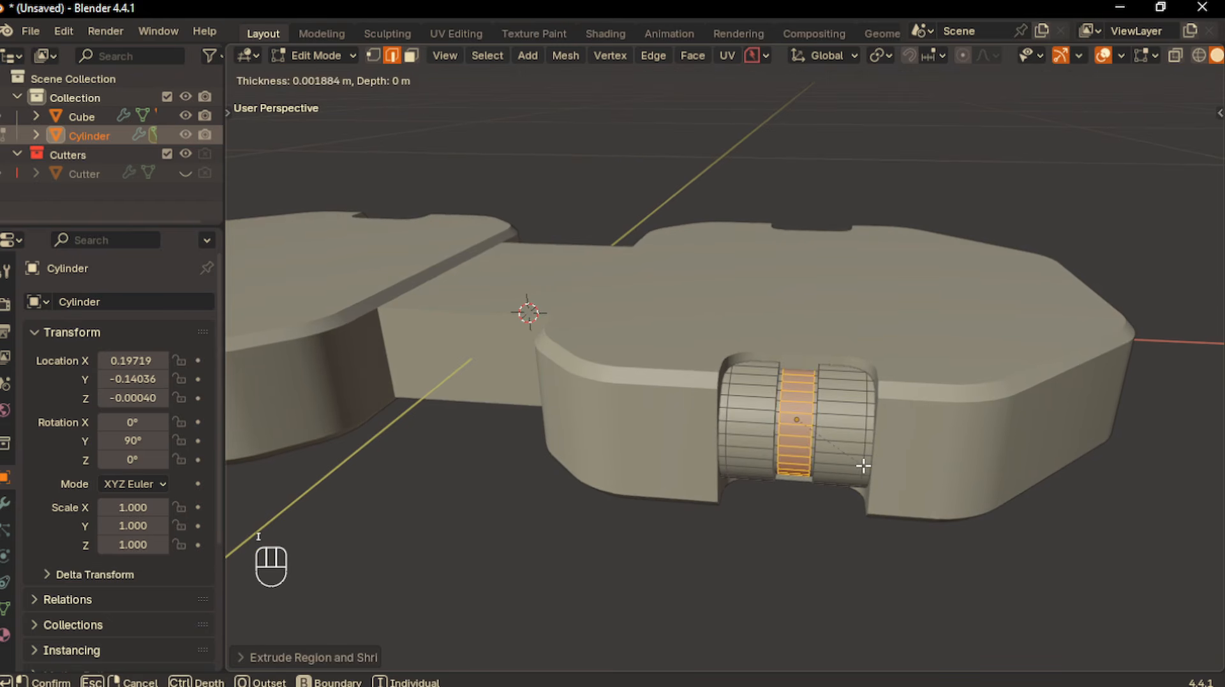
left_click(863, 465)
key("alt+e")
left_click(863, 464)
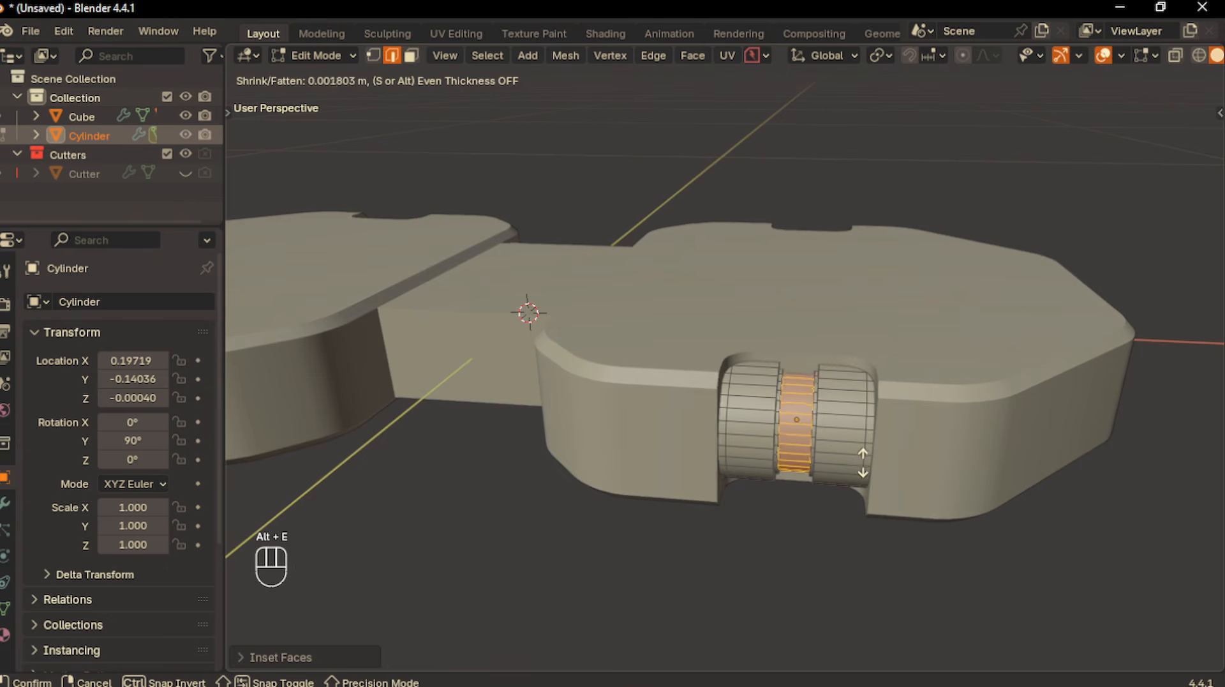
left_click(862, 468)
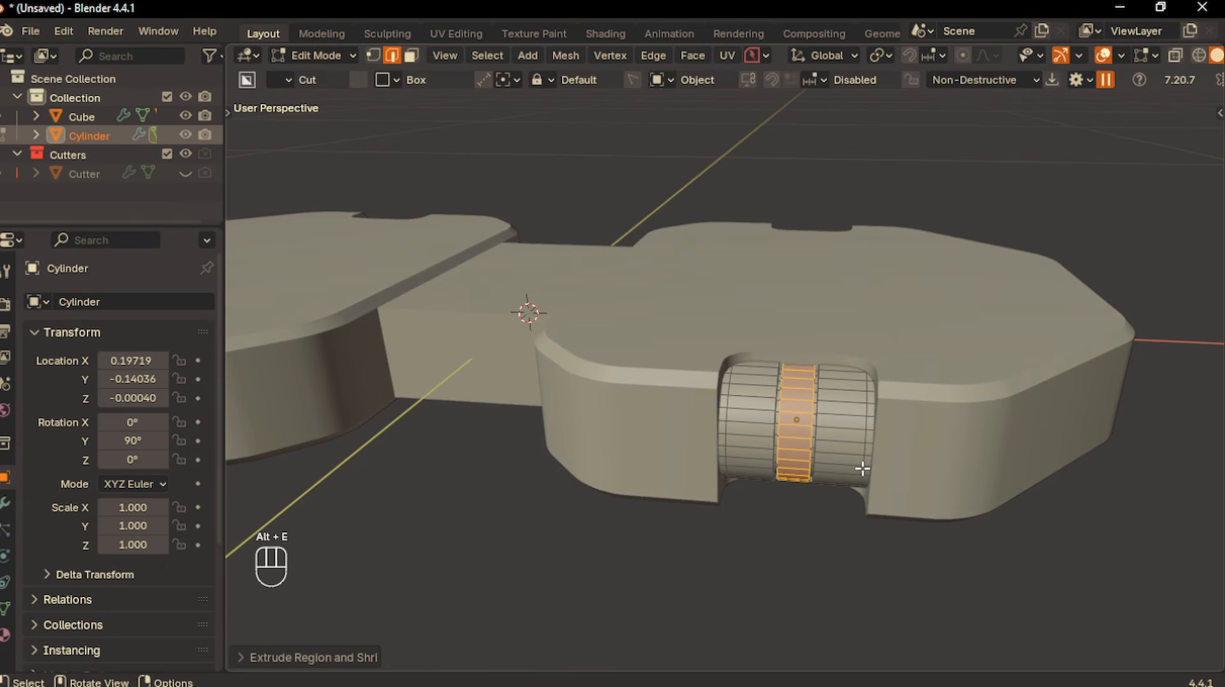
Narrow the raised central ring slightly by scaling its selected faces along the X axis
key("s")
key("x")
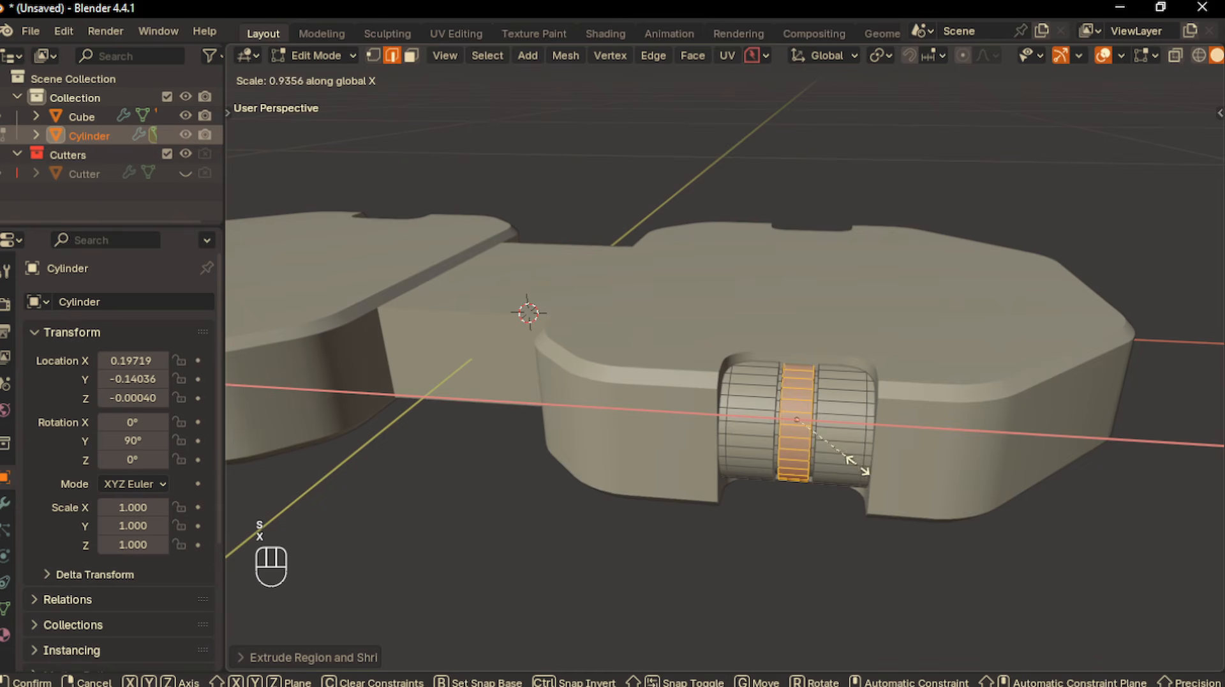
left_click(853, 463)
Add a loop cut around the middle of the raised ring and bevel it into a very thin band
scroll(853, 464, "up", 3)
middle_click_drag(848, 455, 788, 429, "shift")
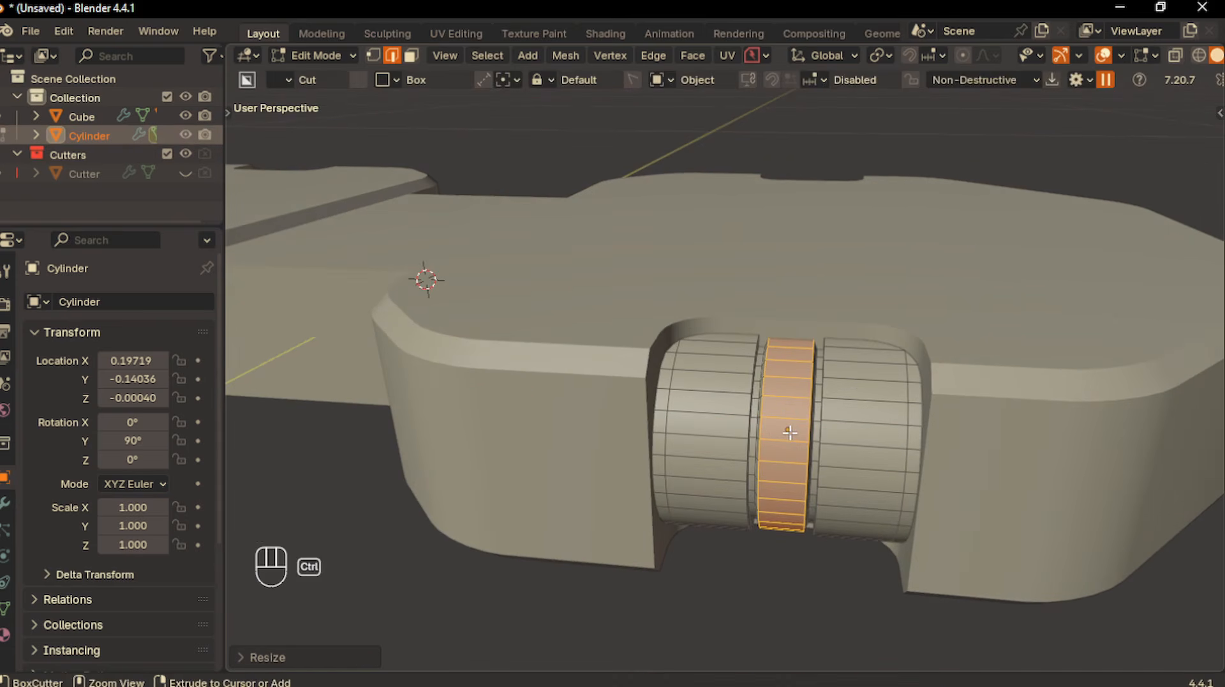
key("ctrl+r")
key("ctrl+b")
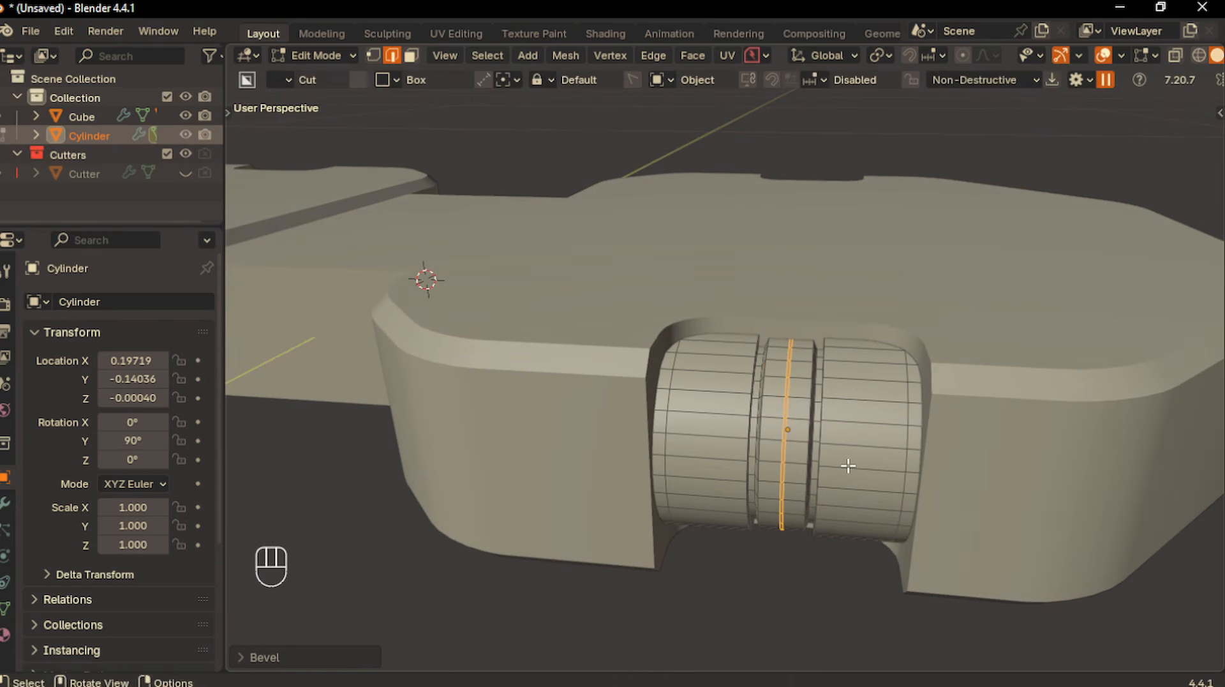
left_click(846, 461)
Extrude the thin band's faces along their normals about 0.012 m inward to cut a fine groove
key("alt+e")
left_click(848, 462)
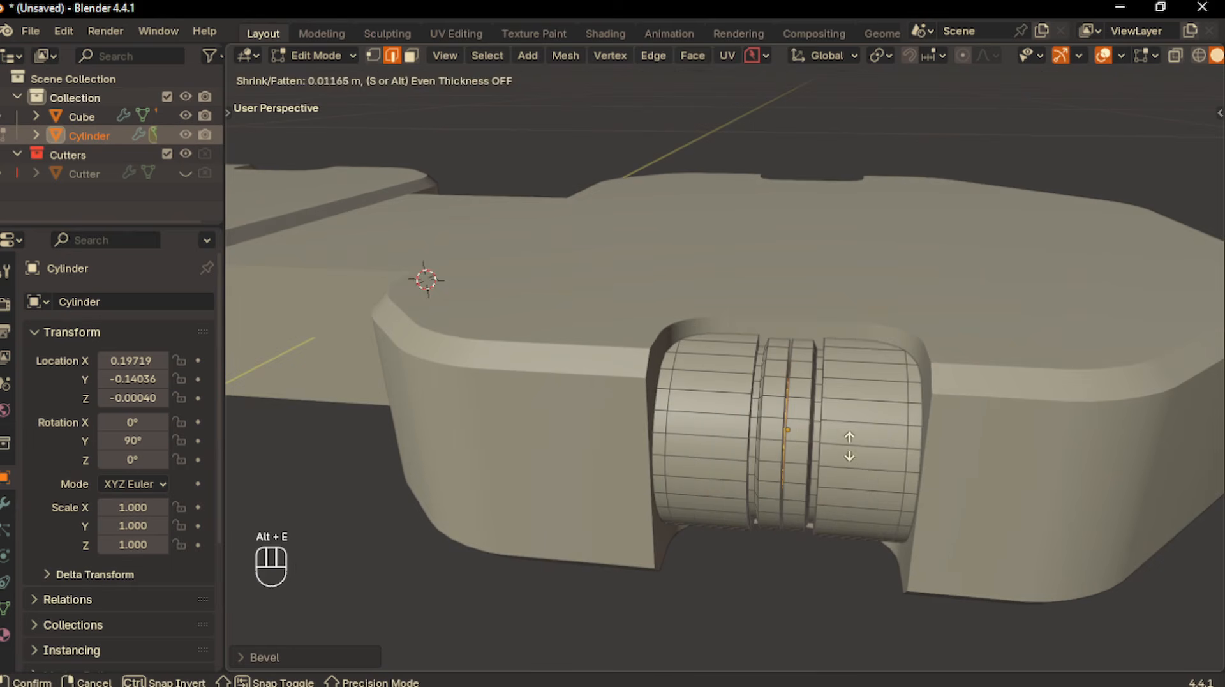
left_click(849, 446)
Select the front-facing strips of both wide cylinder bands and extrude them outward along Y into two parallel arms
key("Tab")
scroll(830, 369, "down", 2)
middle_click_drag(775, 453, 718, 468)
key("Tab")
left_click(718, 467, "ctrl")
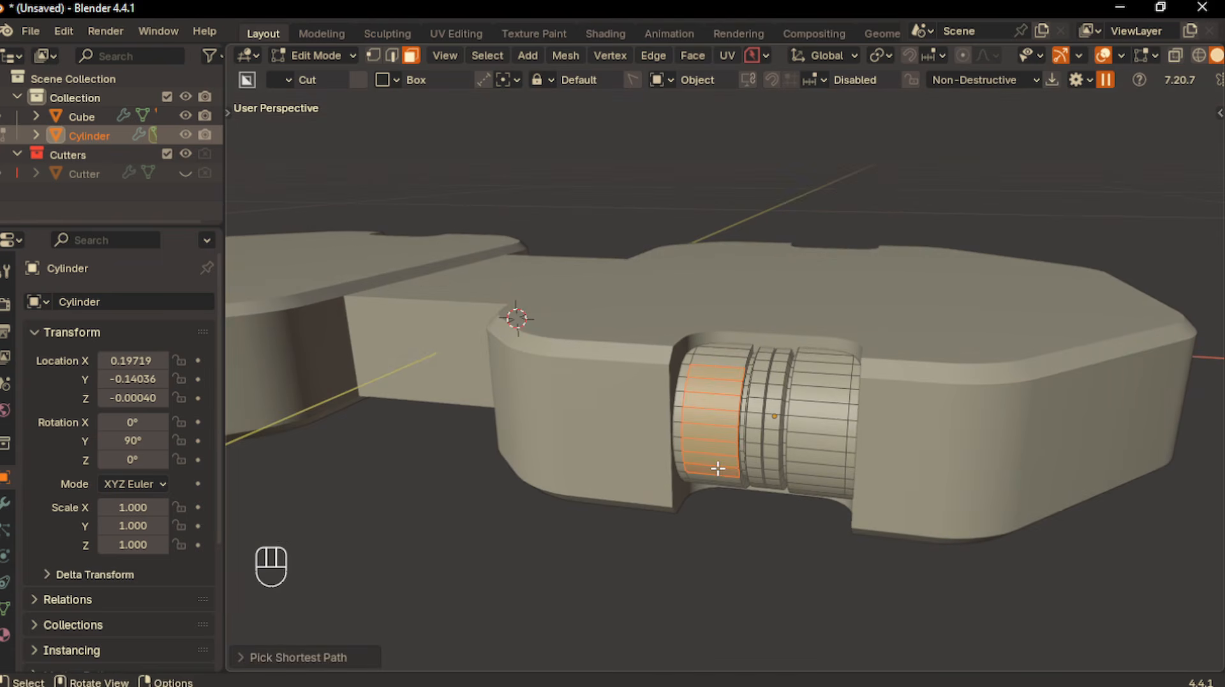
left_click(822, 378, "ctrl")
middle_click_drag(822, 378, 816, 437)
left_click(802, 483, "ctrl")
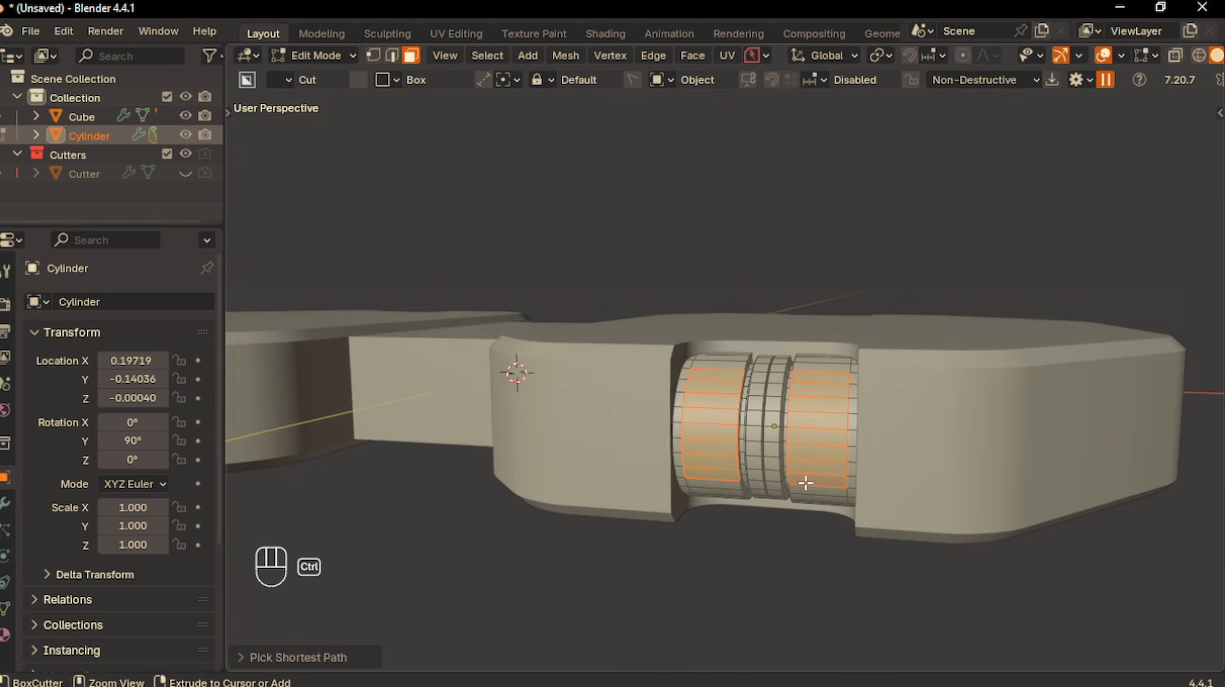
scroll(820, 482, "down", 3)
middle_click_drag(821, 482, 859, 432)
key("e")
key("y")
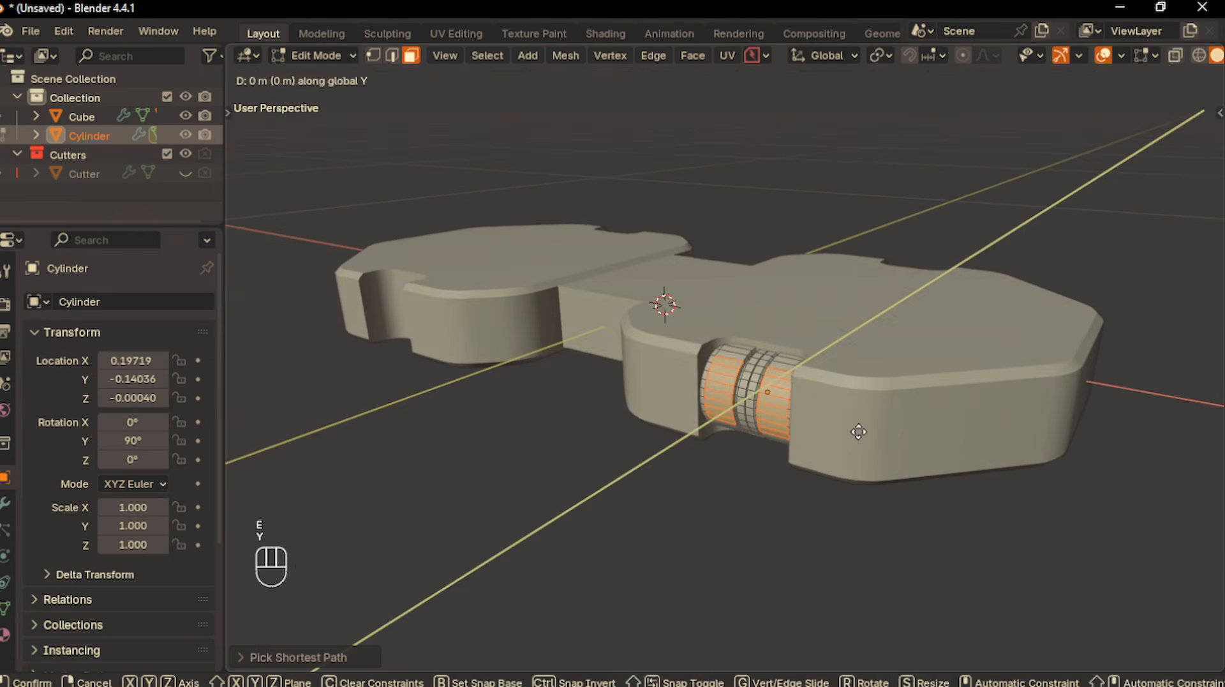
left_click(774, 465)
Flatten both arm ends by scaling them to 0 along Y and merge each end's strips into one face
scroll(773, 465, "down", 4)
middle_click_drag(774, 465, 725, 468)
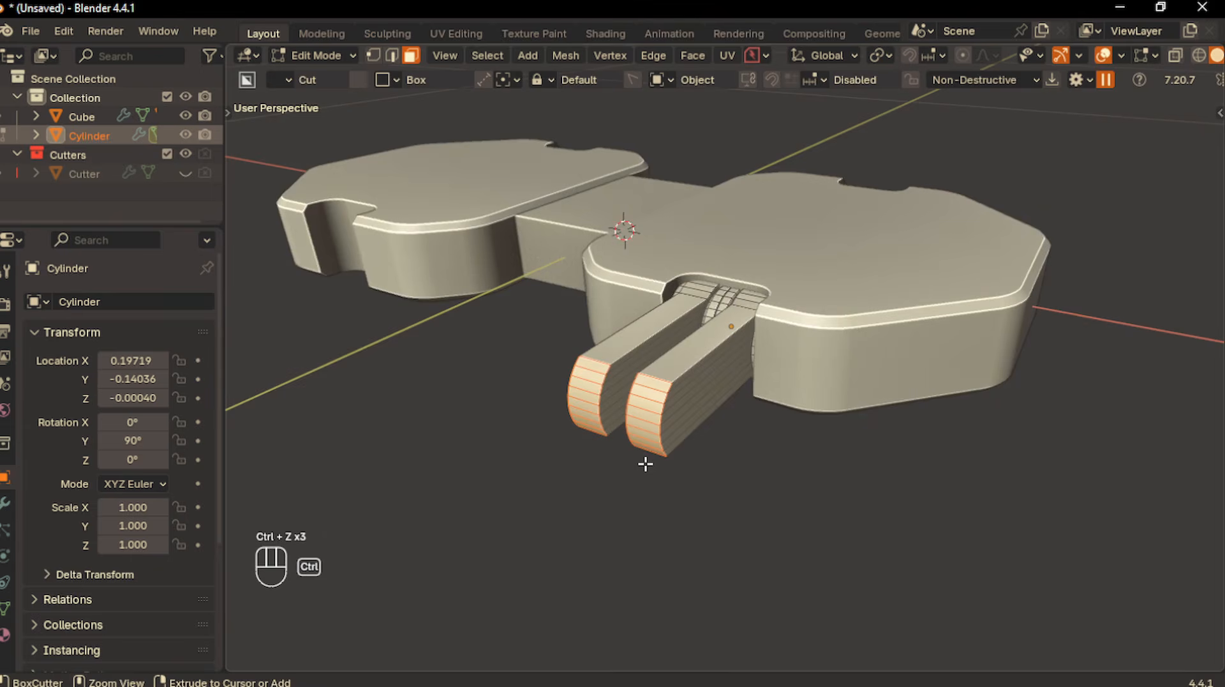
key("ctrl+z")
key("s")
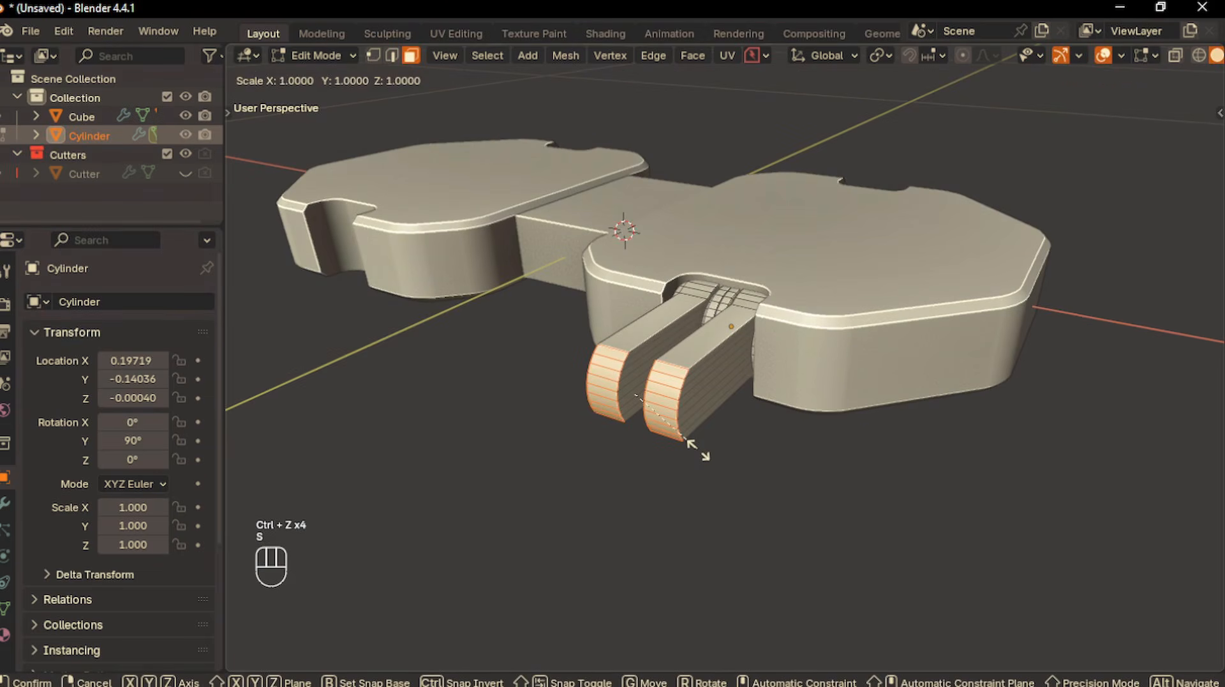
key("y")
key("KP_0")
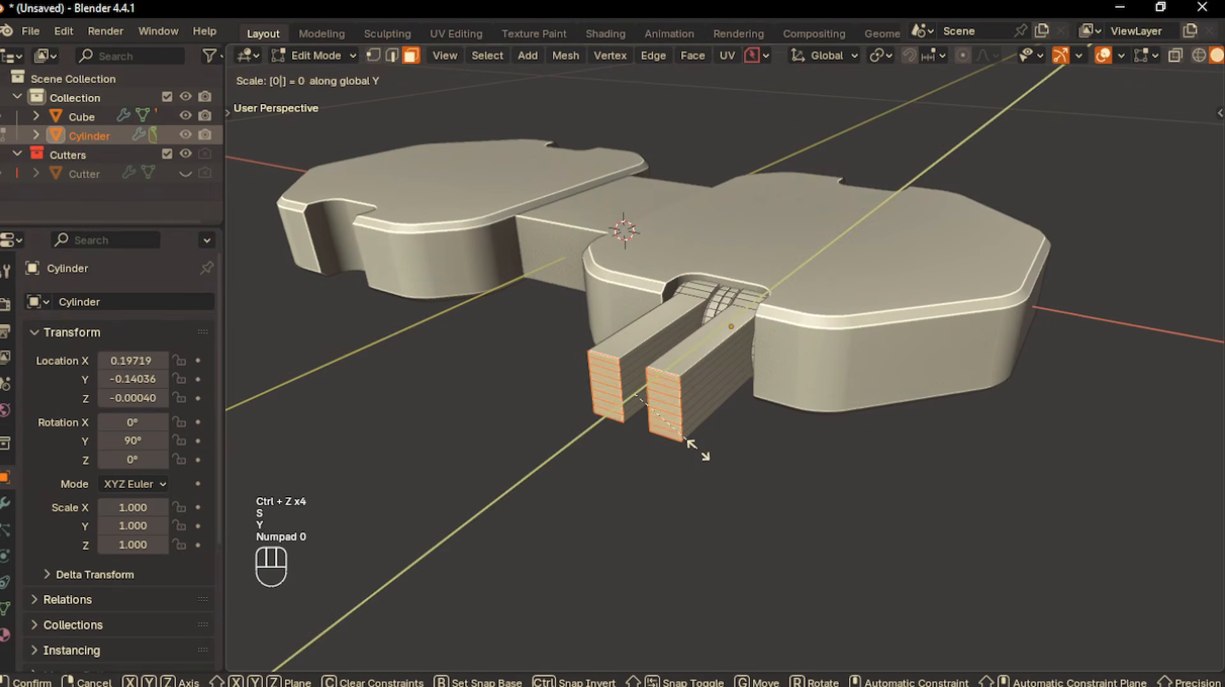
left_click(699, 450)
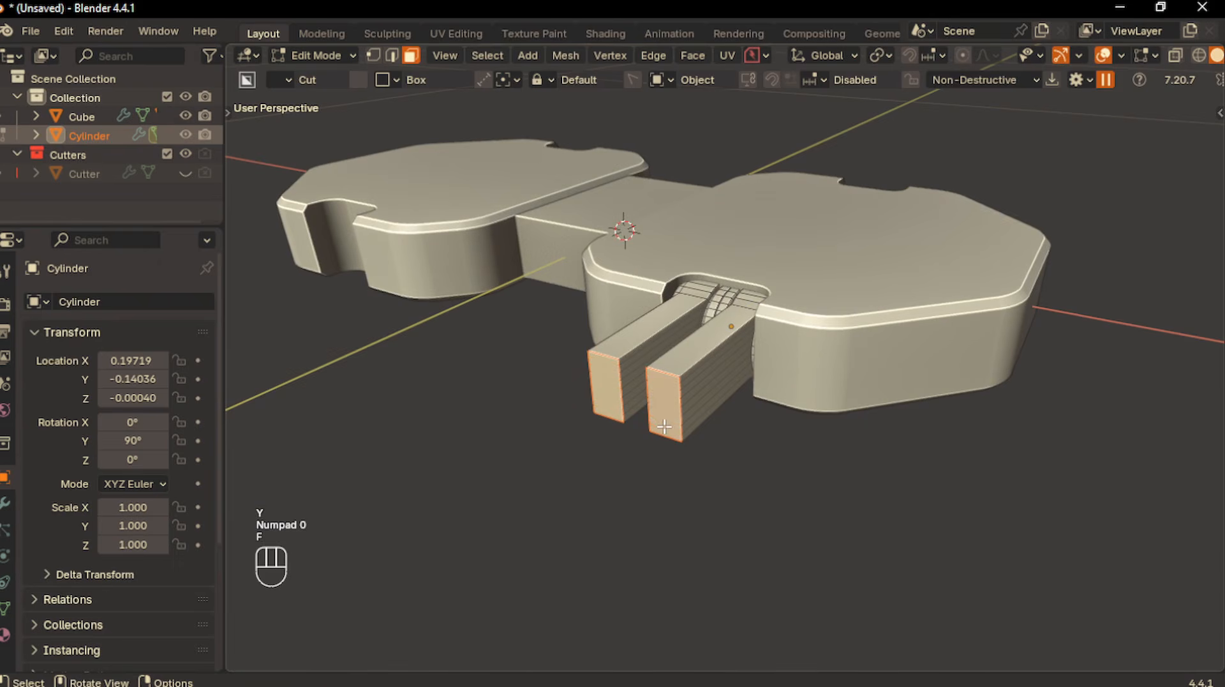
key("f")
Try to remove the arms' redundant edges by running Limited Dissolve and MACHIN3 Clean Up on the whole cylinder mesh
scroll(699, 376, "up", 3)
key("a")
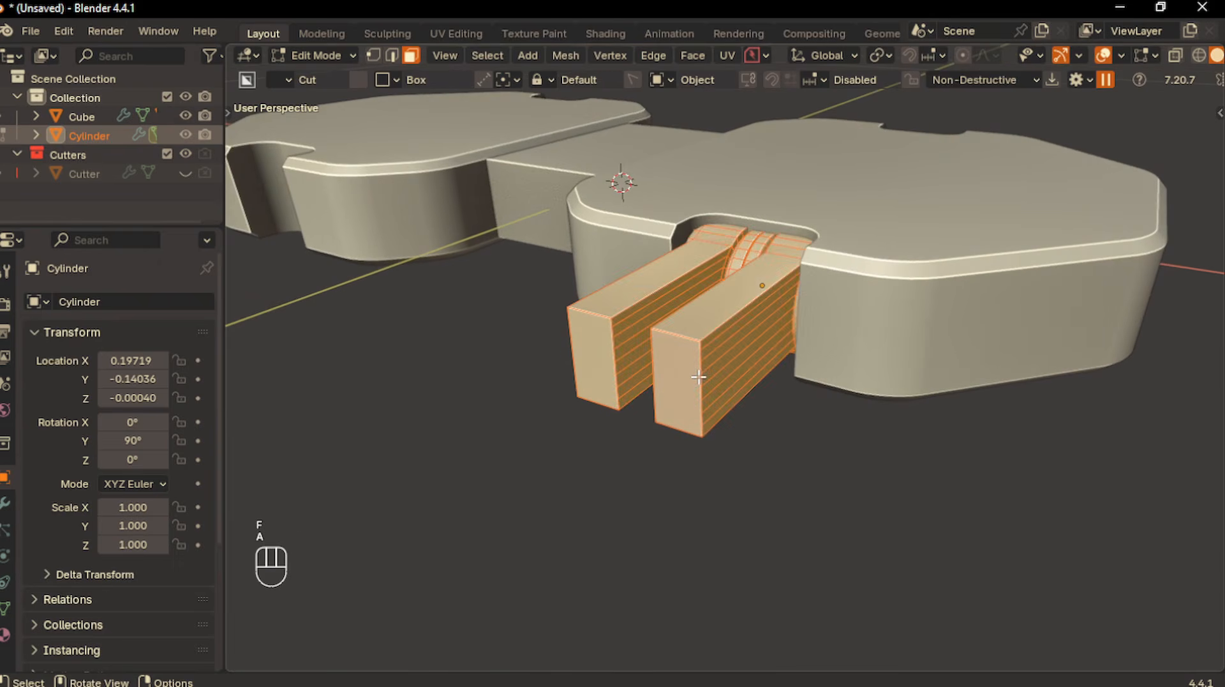
key("x")
left_click(656, 543)
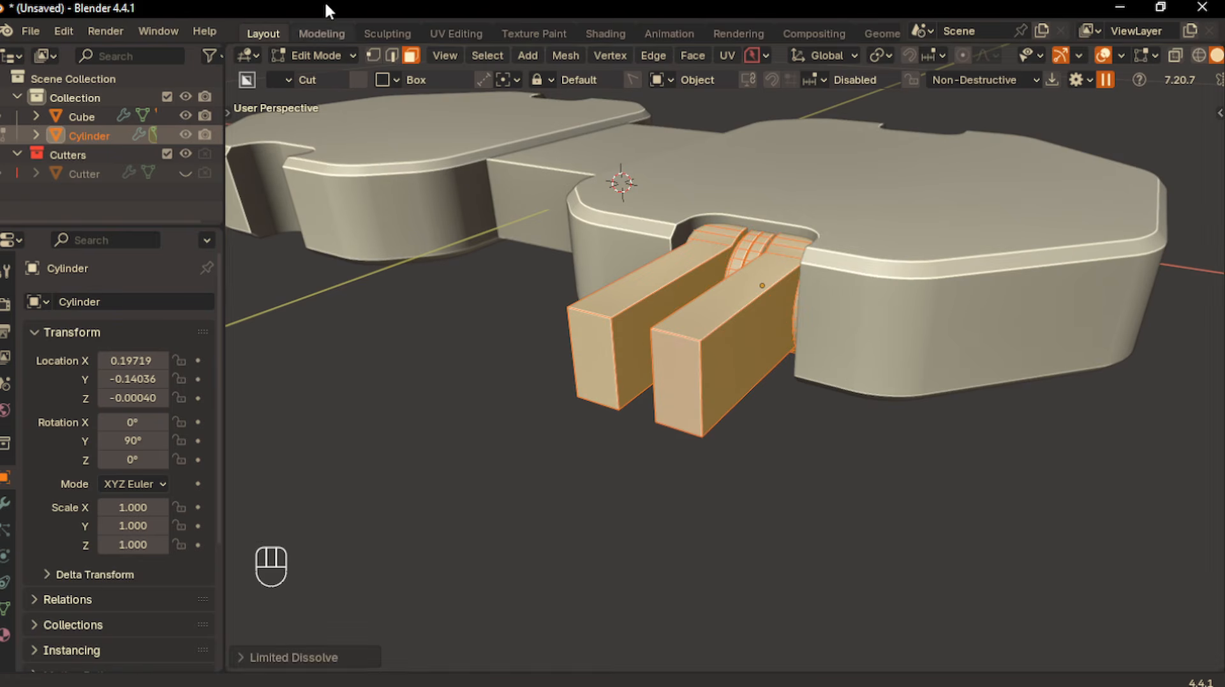
key("3")
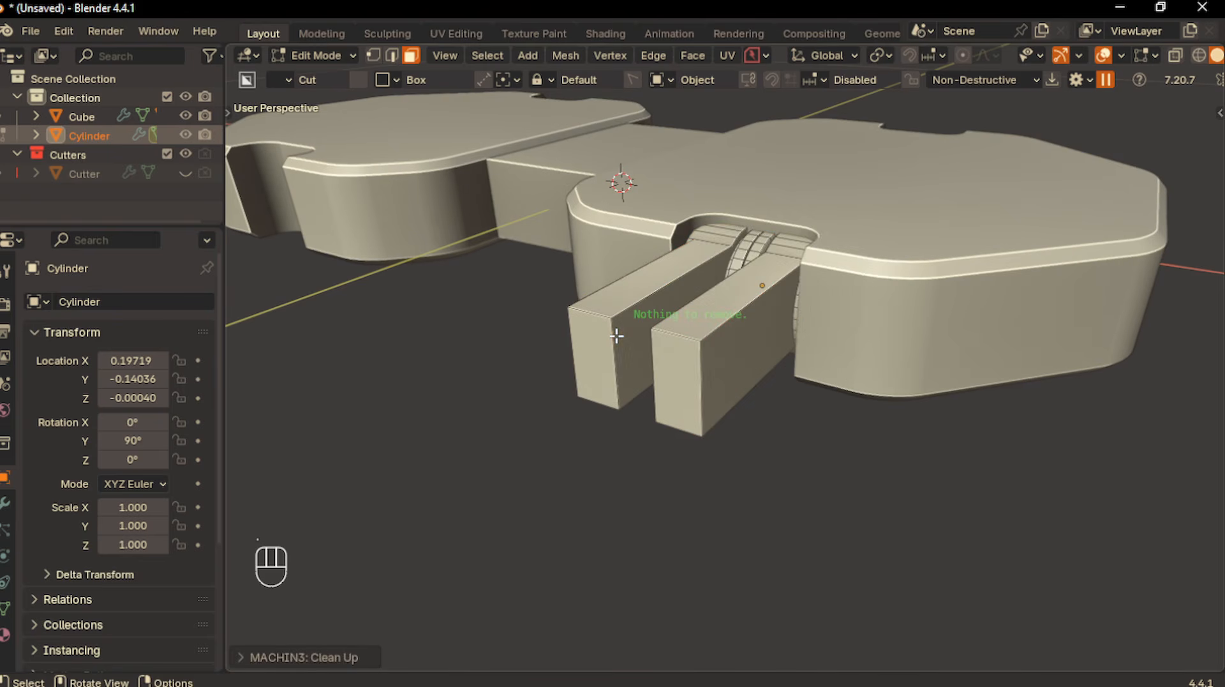
Try an 8-segment bevel on the upper and lower end edges of both arms, then undo it
left_click(388, 57)
left_click(585, 313)
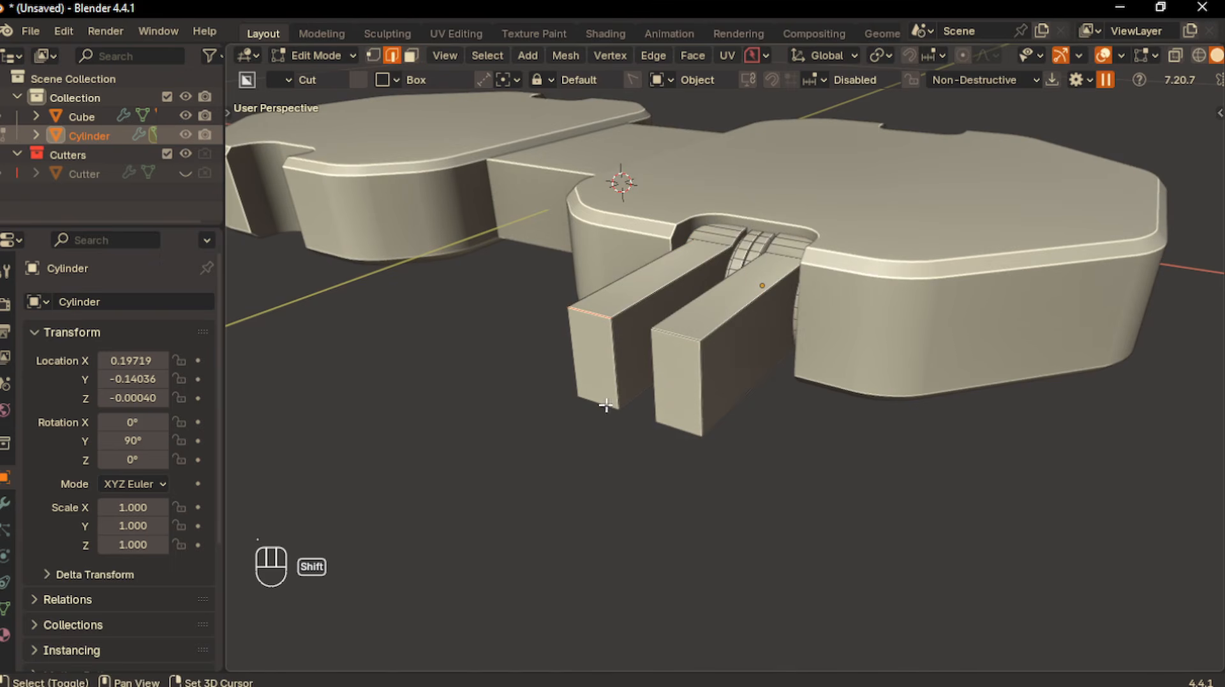
left_click(674, 426, "shift")
key("ctrl+b")
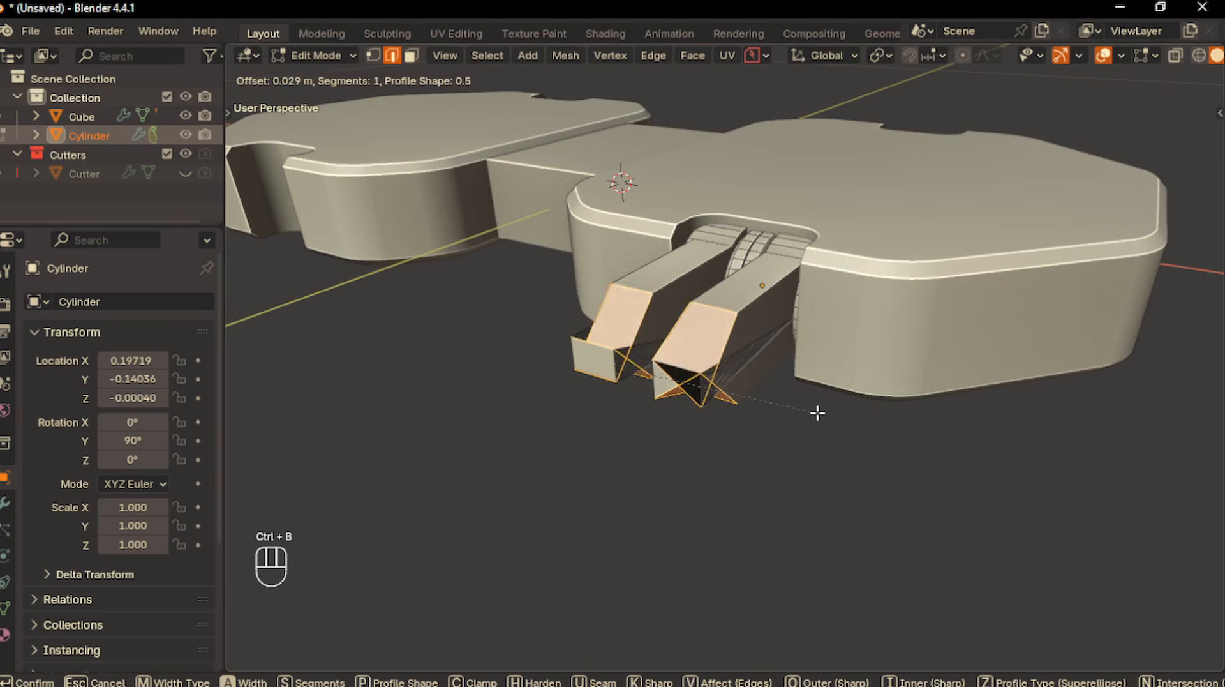
scroll(818, 413, "up", 7)
key("c")
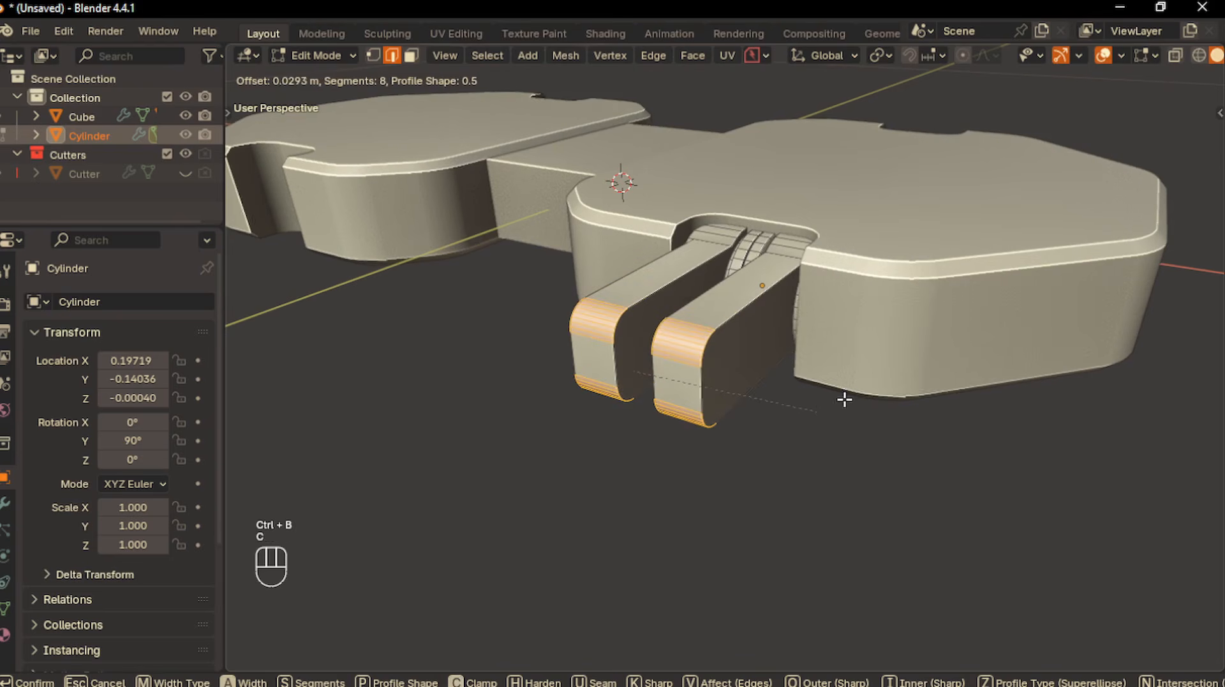
left_click(791, 391)
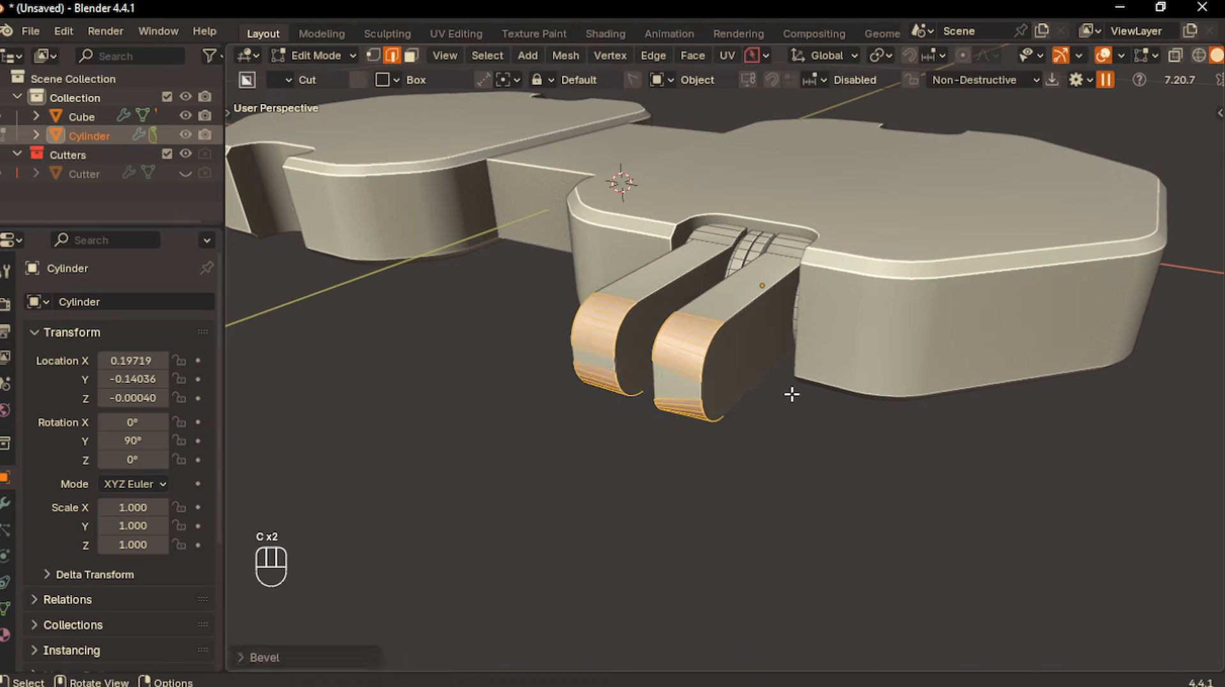
key("ctrl+z")
Clean up the whole mesh again and try beveling only one arm's end edges
key("a")
key("3")
scroll(681, 410, "up", 2)
left_click(700, 291)
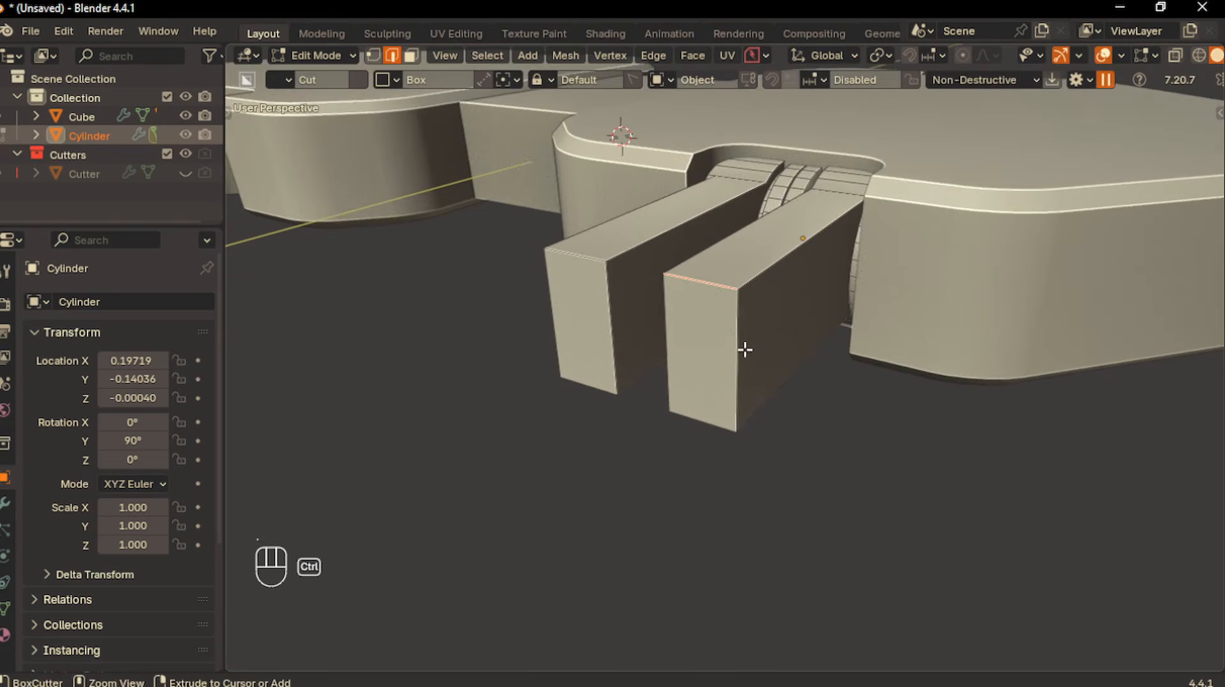
key("ctrl+b")
left_click(809, 411)
middle_click_drag(678, 397, 790, 404)
scroll(790, 403, "up", 1)
Undo the bevel attempts, the mesh clean-up and the limited dissolve, back to the merged arm end faces
key("ctrl+z")
key("ctrl+z")
key("ctrl+z")
key("ctrl+z")
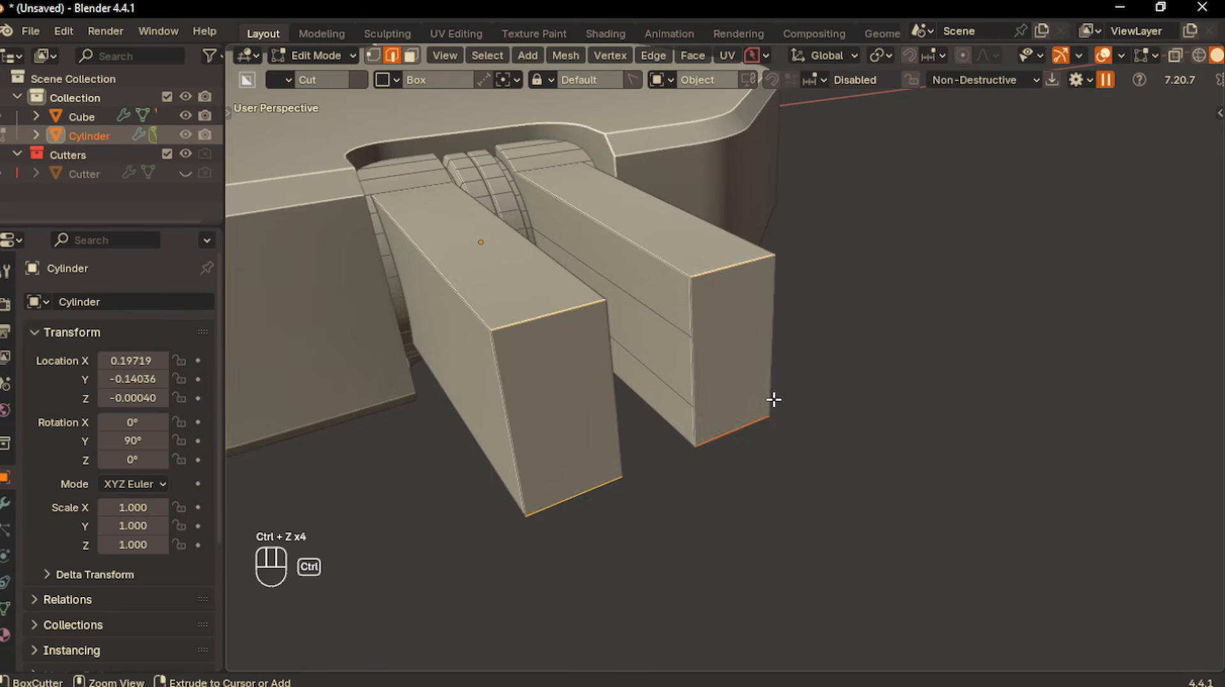
key("ctrl+z")
key("ctrl+z")
key("ctrl+z")
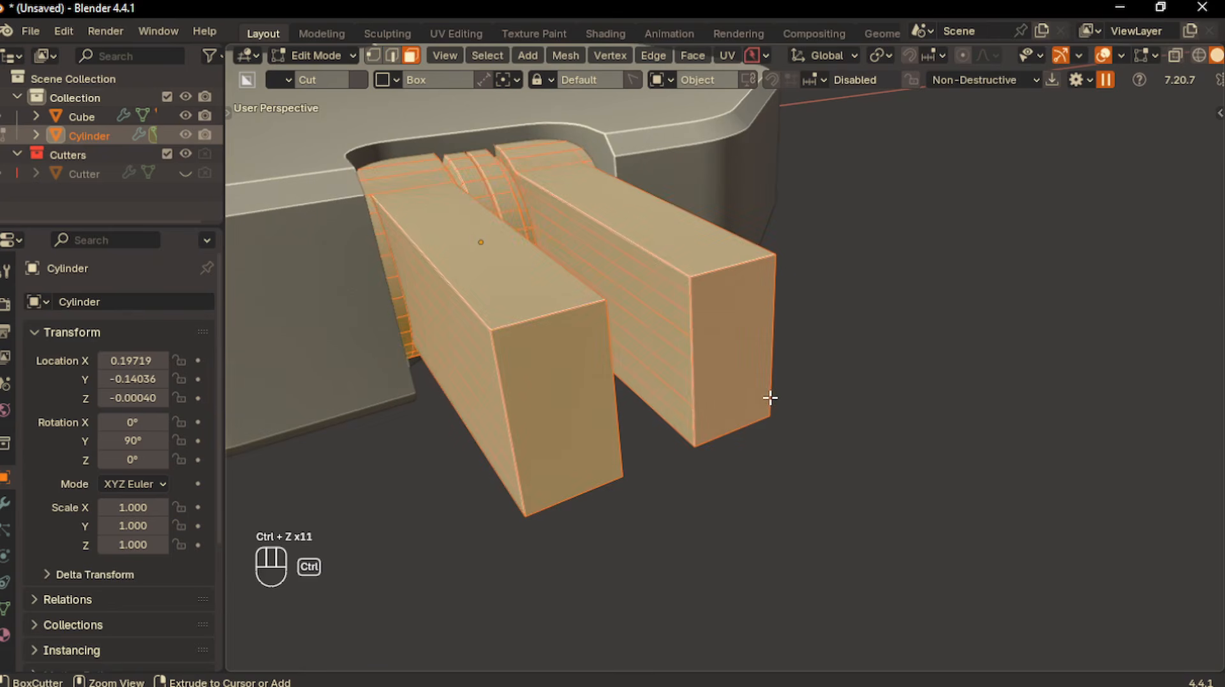
key("ctrl+z")
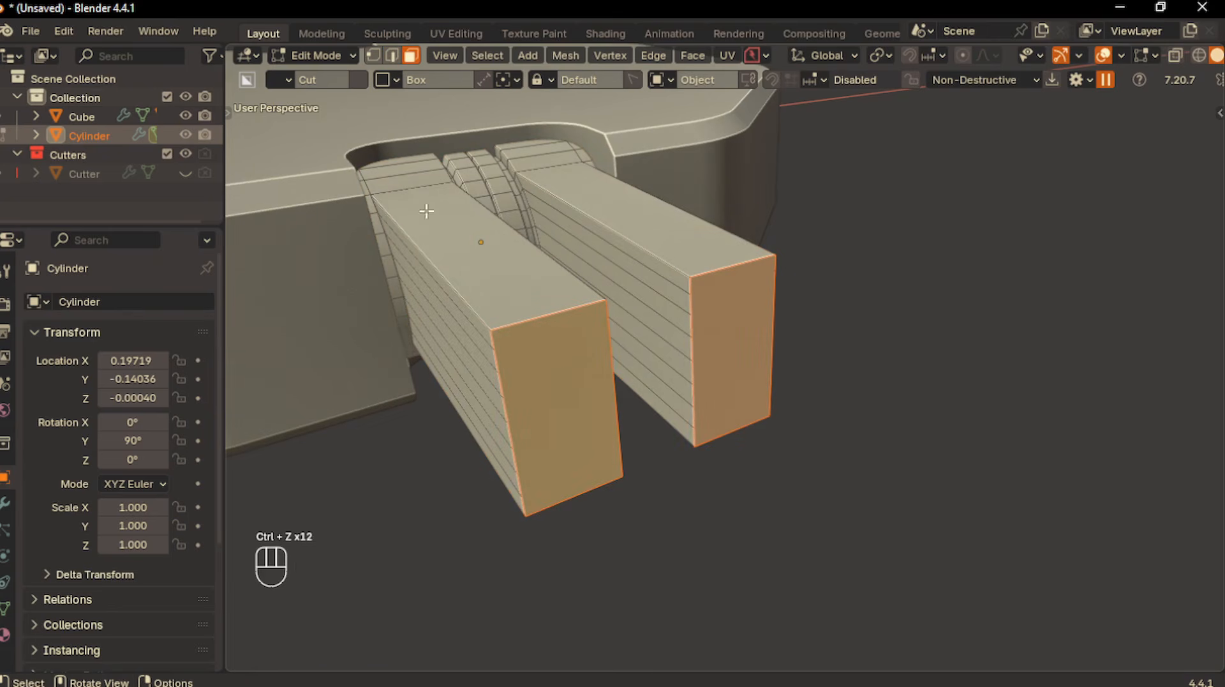
Merge the stacked strips on the negative X side of each arm into one single face per arm
left_click(472, 327)
left_click(509, 484, "ctrl")
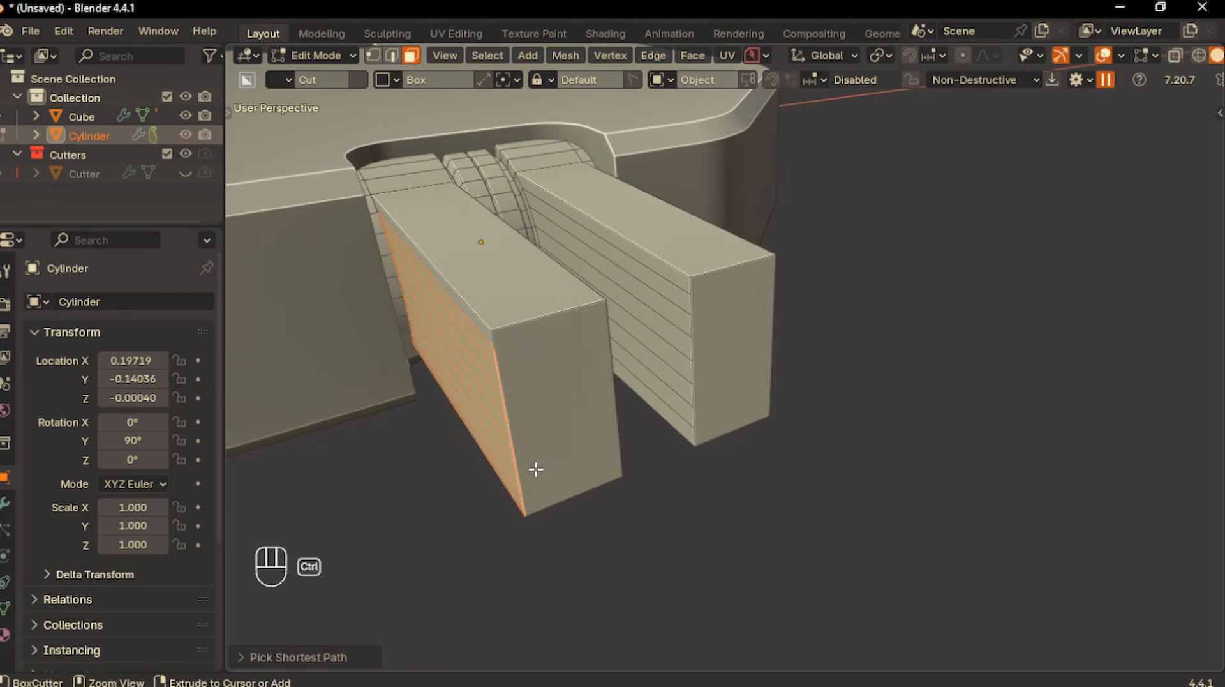
key("f")
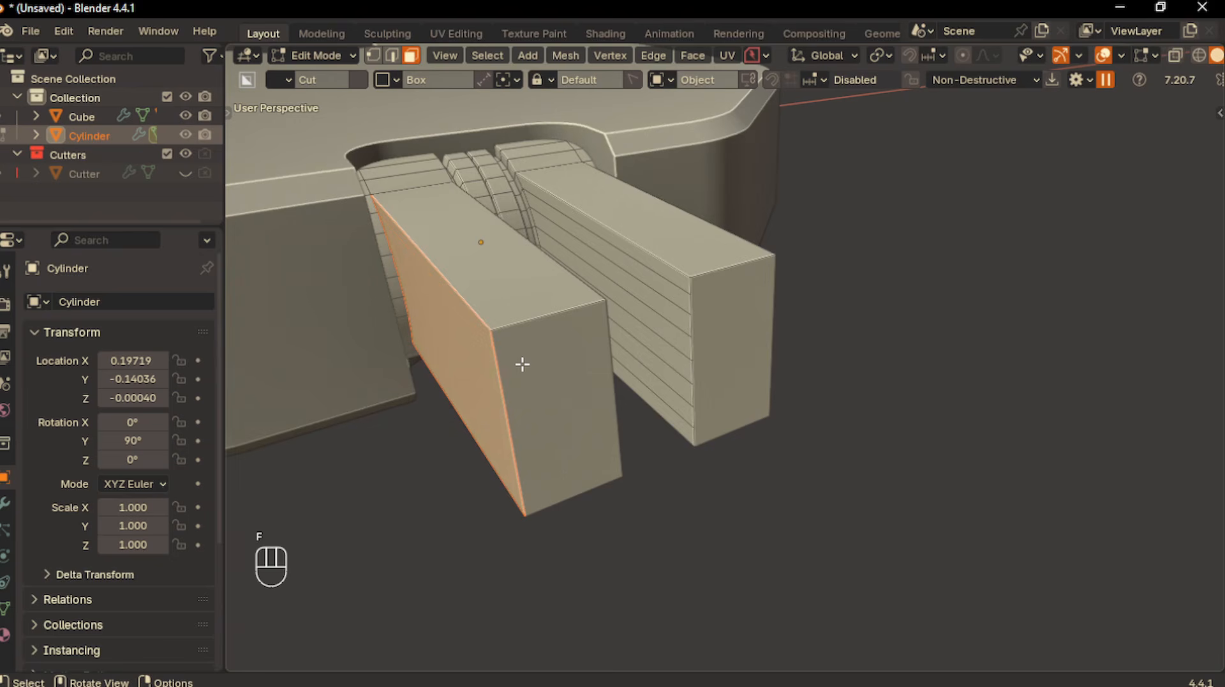
left_click(677, 274)
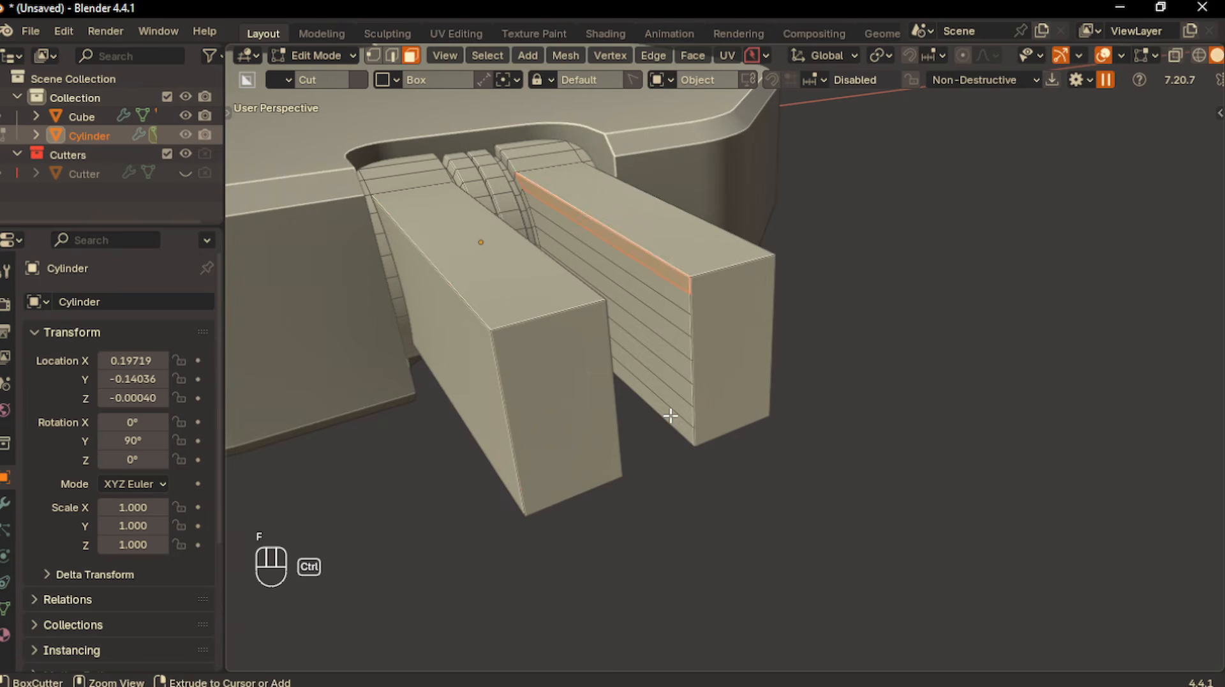
left_click(676, 406, "ctrl")
key("f")
Merge the stacked strips on the positive X side of both arms into single faces
middle_click_drag(663, 404, 551, 387)
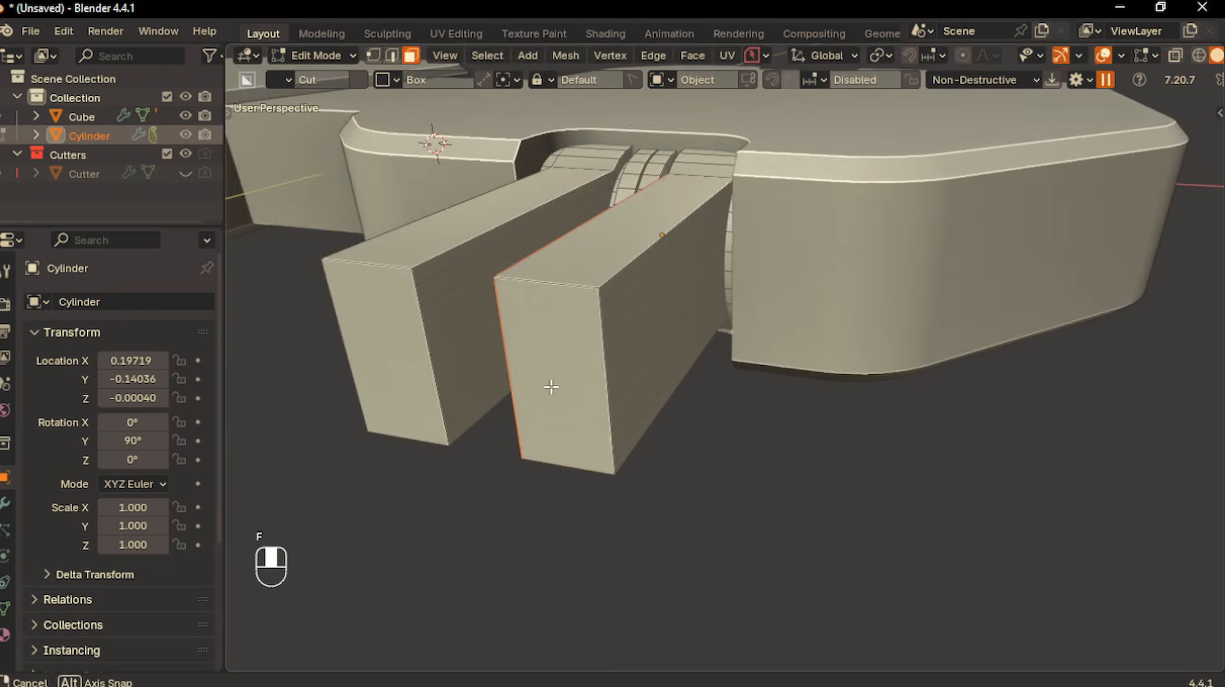
left_click(431, 270)
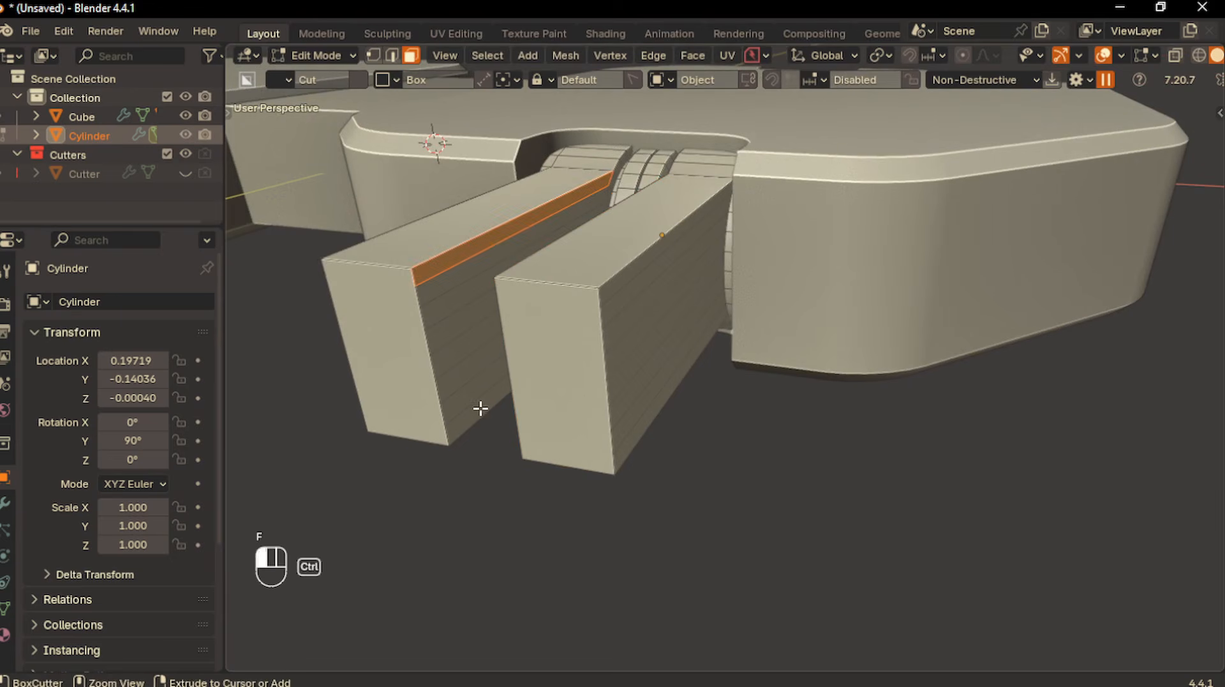
left_click(478, 408, "ctrl+shift")
left_click(627, 300, "shift")
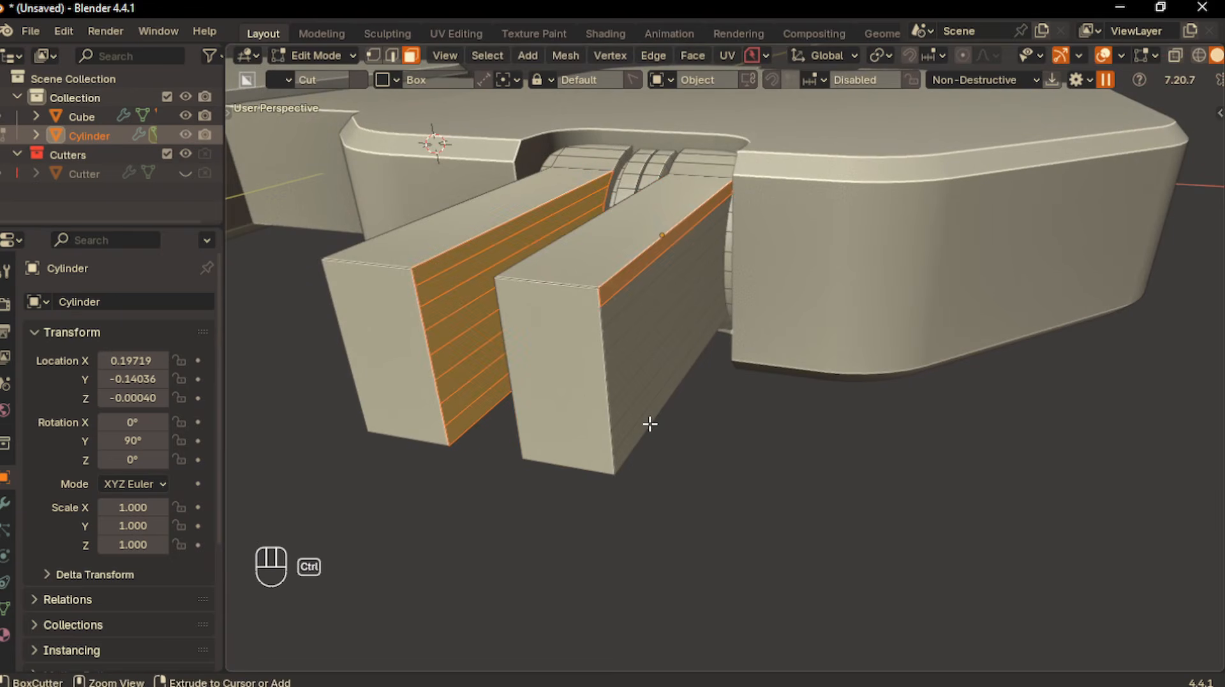
left_click(649, 424, "ctrl+shift")
key("f")
Select the whole cylinder mesh and run MACHIN3 Clean Up to remove its leftover vertices
middle_click_drag(613, 432, 581, 420)
key("a")
key("period")
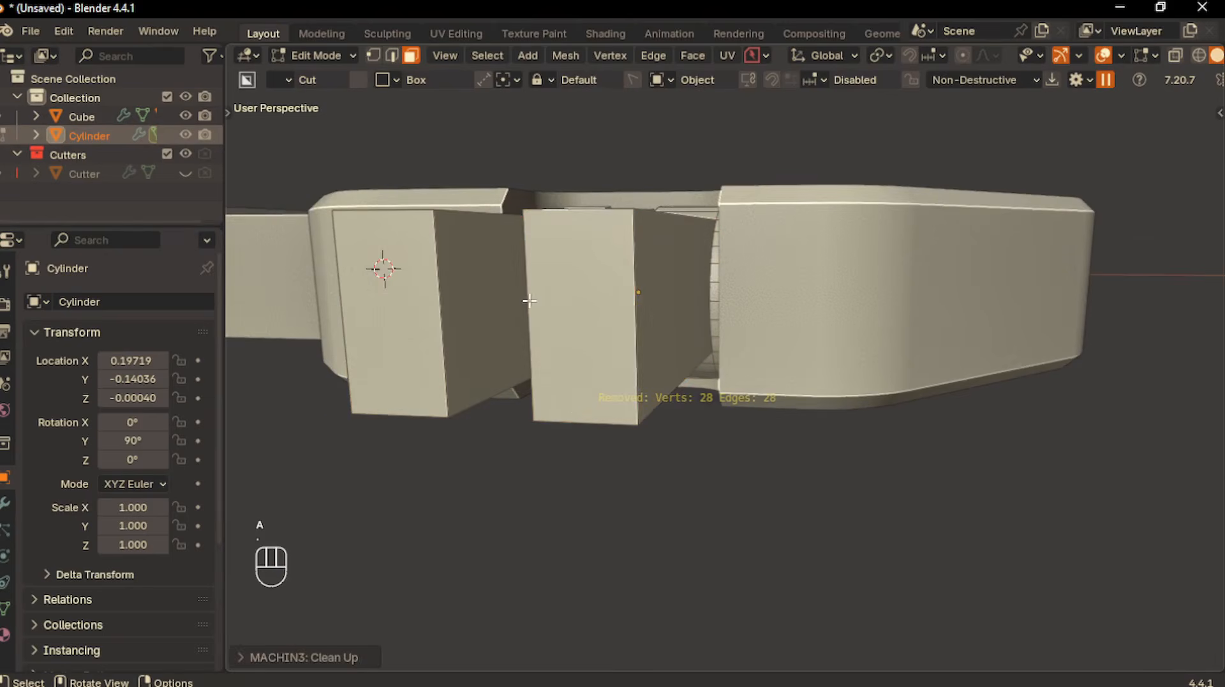
Bevel the upper and lower end edges of both arms with 8 segments and clamped overlap to round the ends fully
scroll(582, 419, "down", 2)
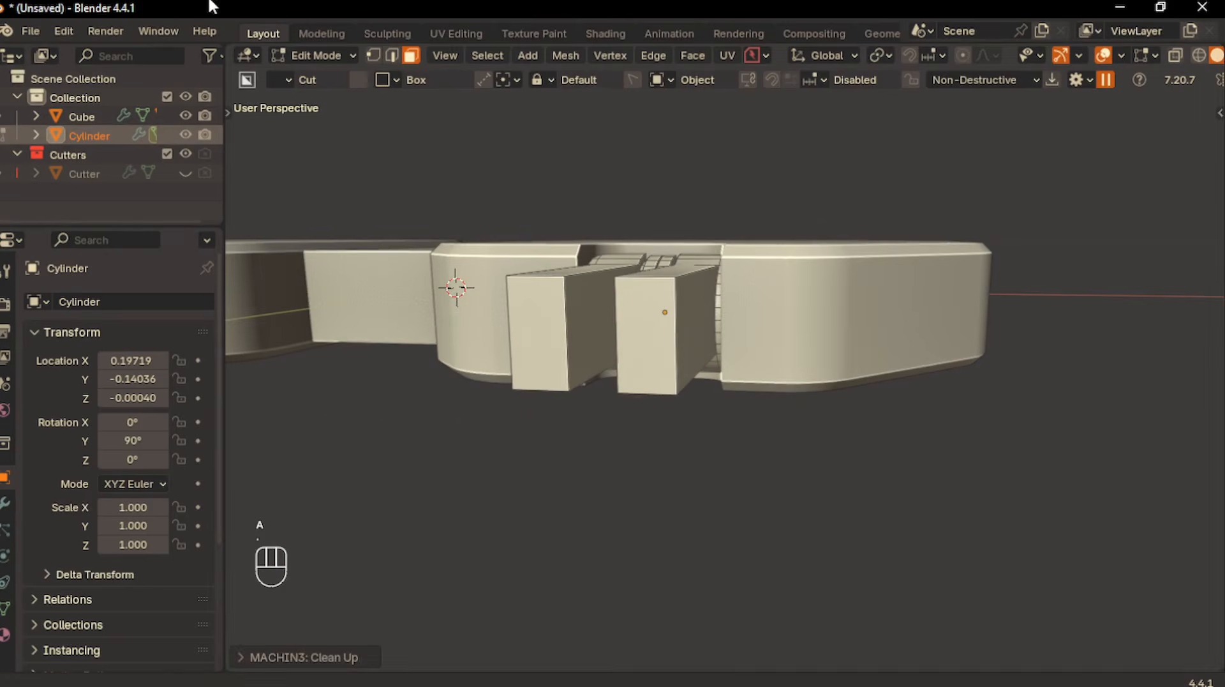
left_click(388, 55)
left_click(530, 286)
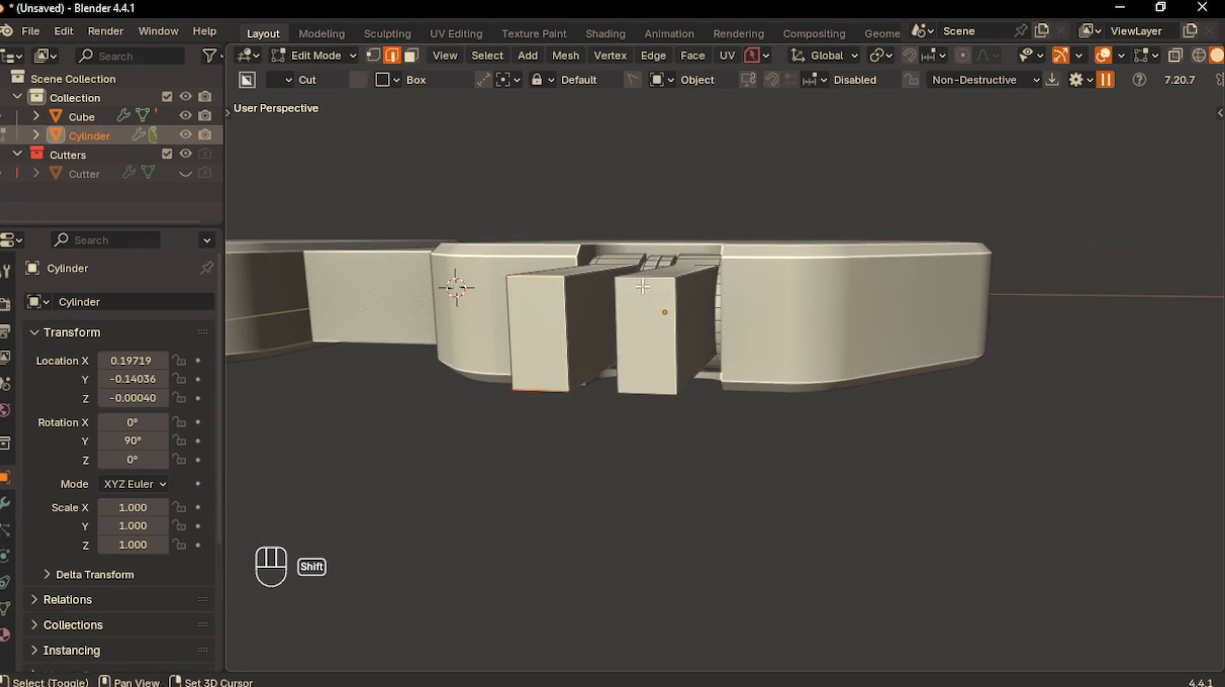
left_click(647, 393, "shift")
middle_click_drag(647, 393, 649, 364)
key("ctrl+b")
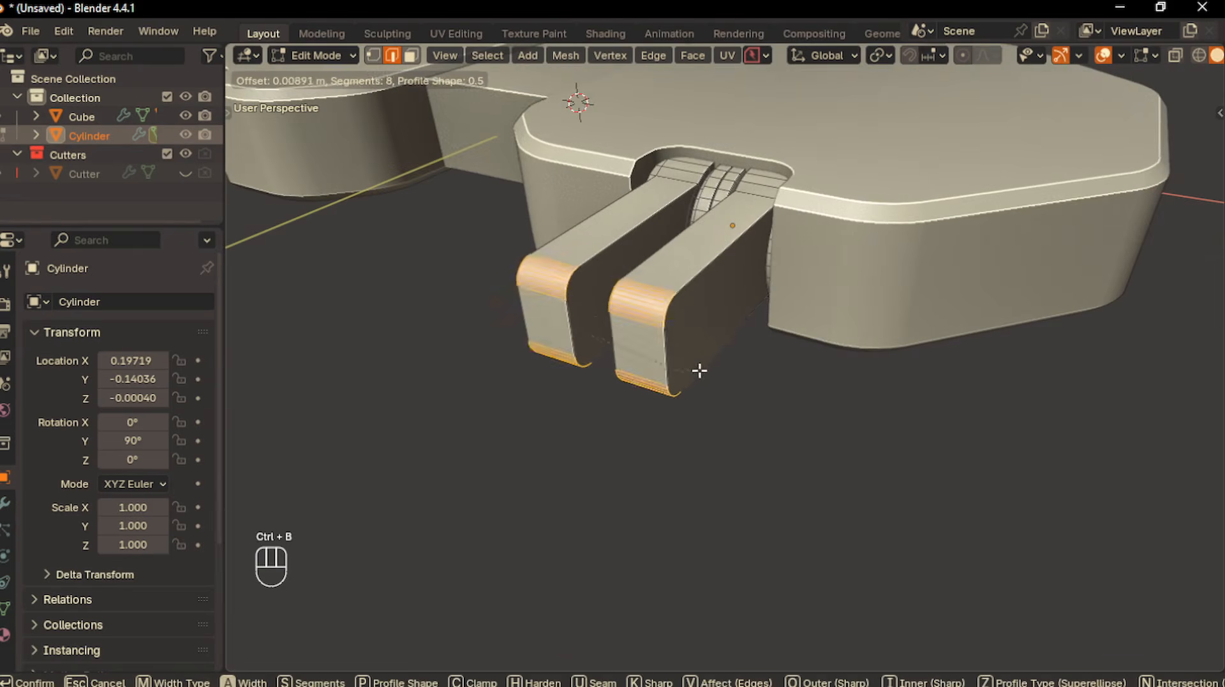
key("c")
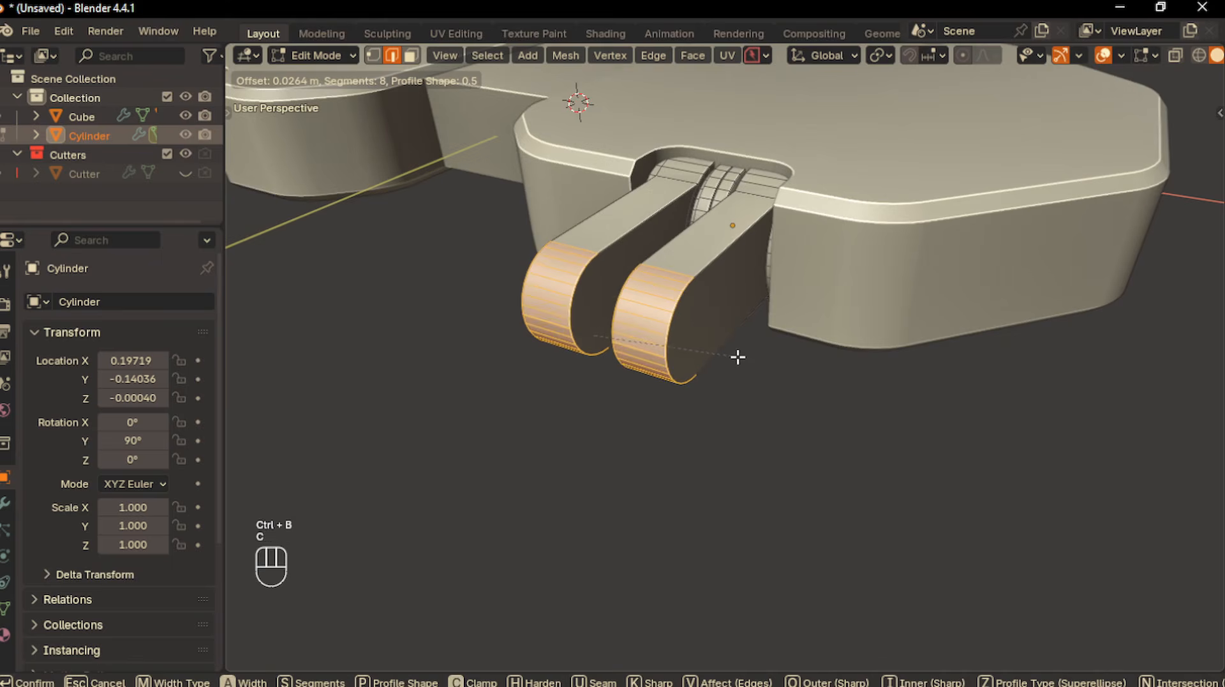
left_click(738, 357)
Merge the bevelled arm ends' overlapping vertices by distance and return to Object Mode
key("m")
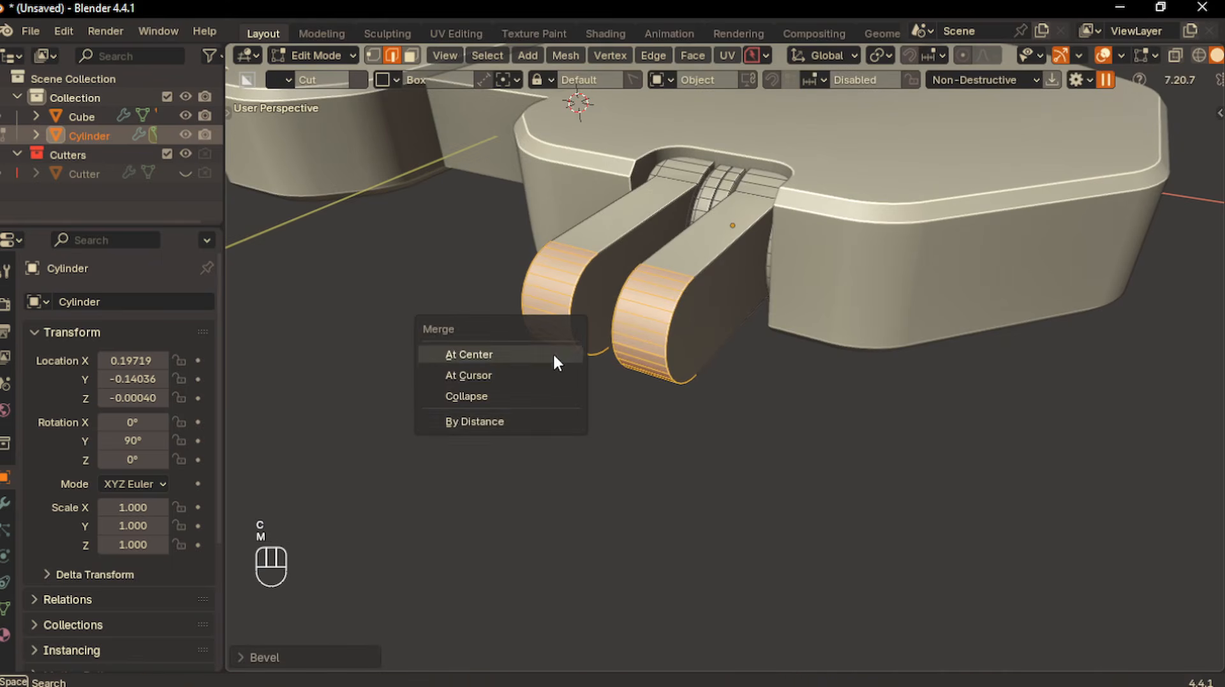
left_click(518, 423)
key("Tab")
left_click(642, 260)
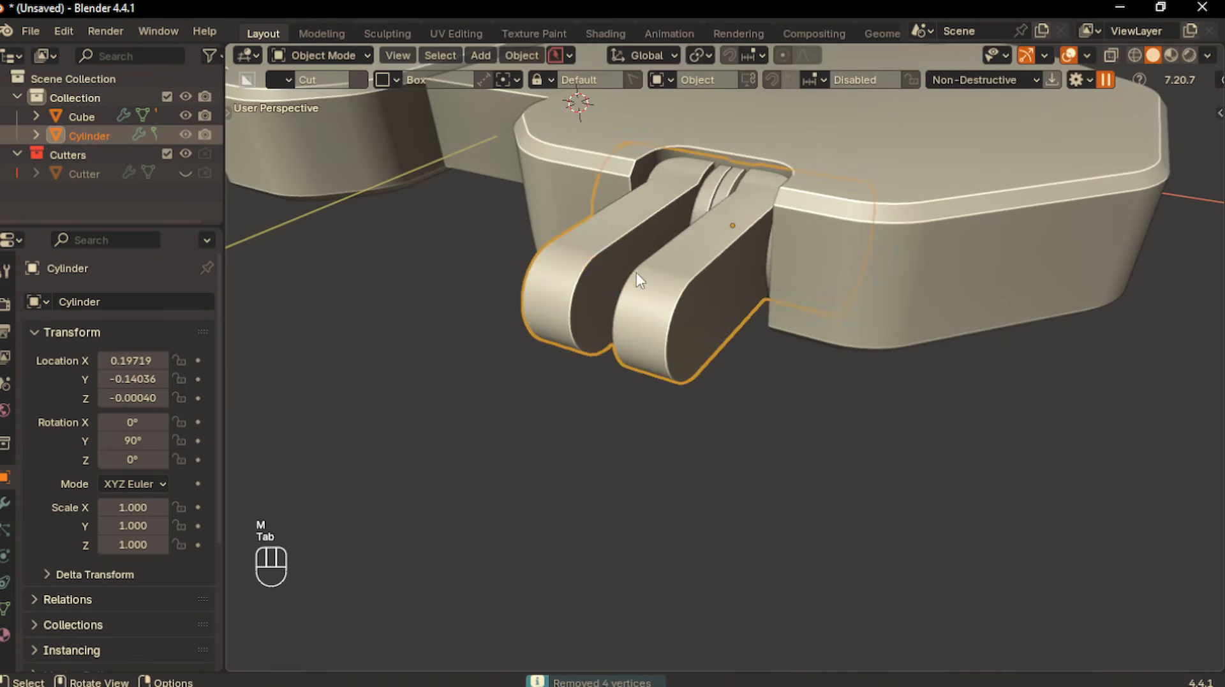
Mirror the pin with its two arms along X across the cube object onto the other pad
scroll(612, 366, "down", 4)
middle_click_drag(613, 366, 549, 367)
left_click(549, 367)
left_click(725, 311)
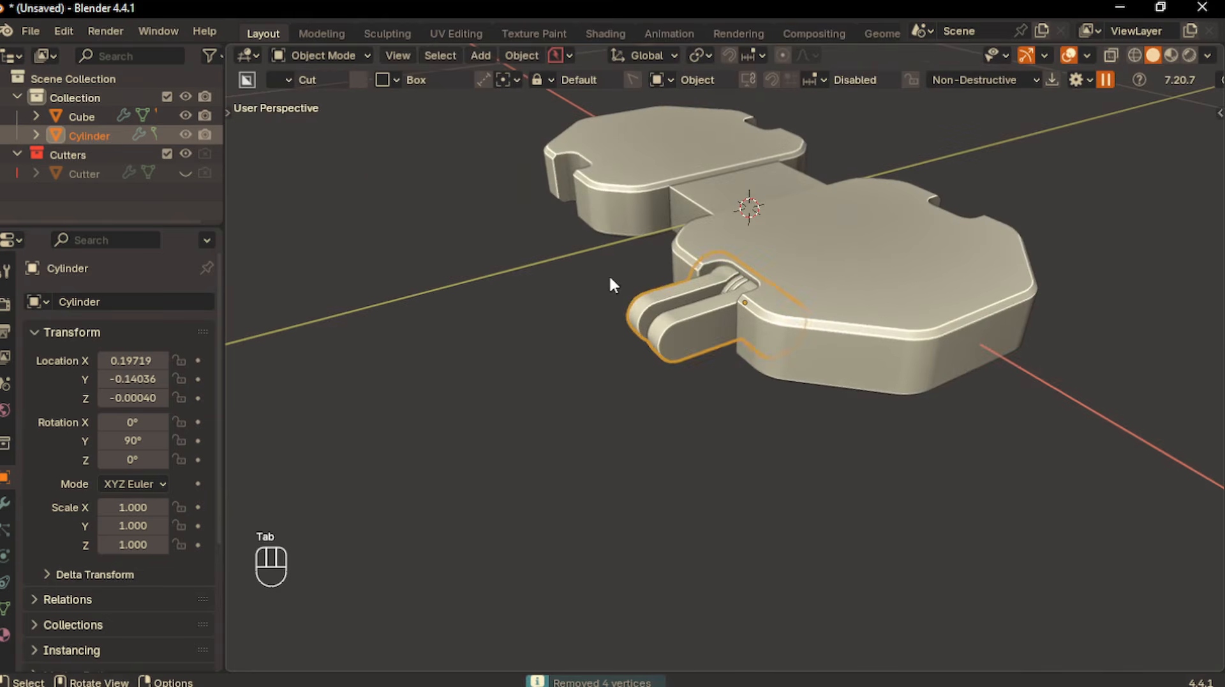
middle_click_drag(608, 274, 476, 266)
left_click(561, 241, "shift")
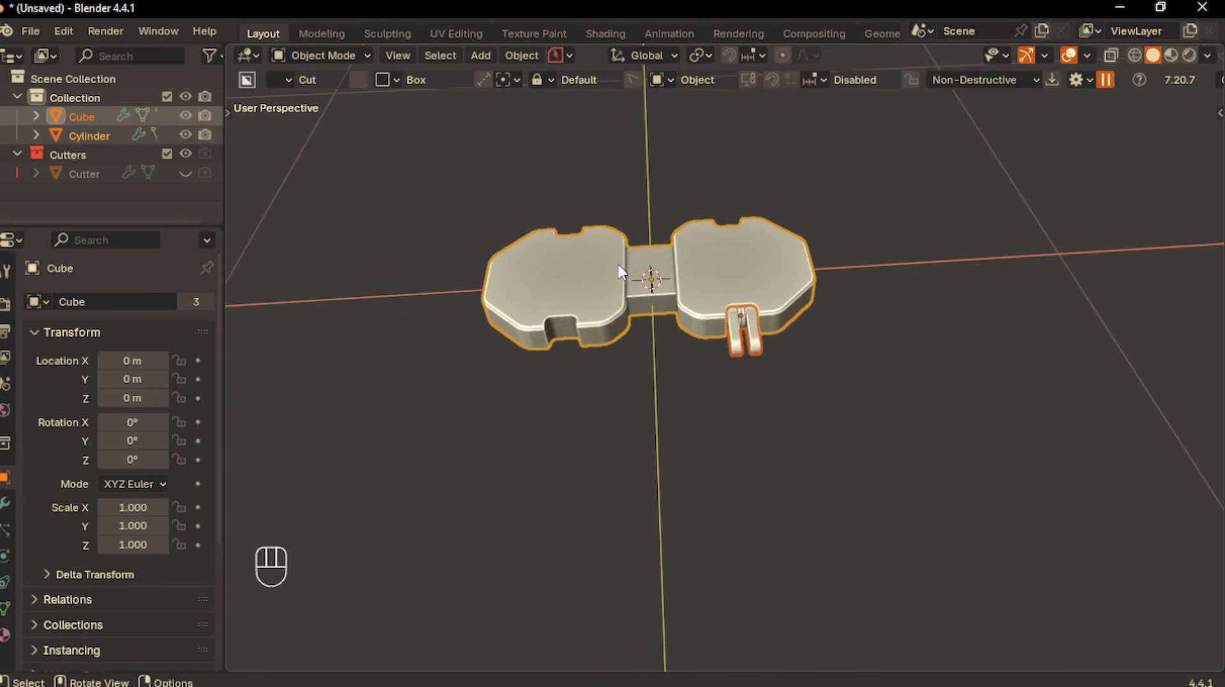
key("alt+x")
left_click(617, 437)
scroll(613, 434, "up", 3)
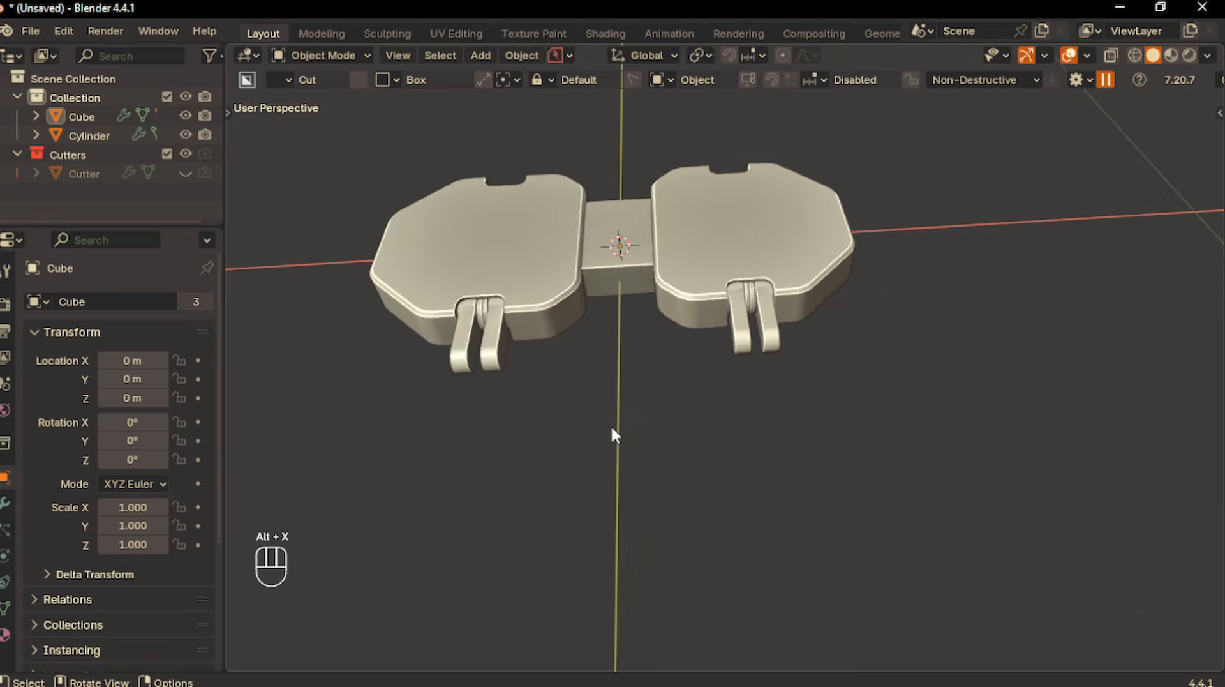
Add a mesh cylinder at the origin and scale it down to about 0.052
middle_click_drag(612, 434, 688, 377)
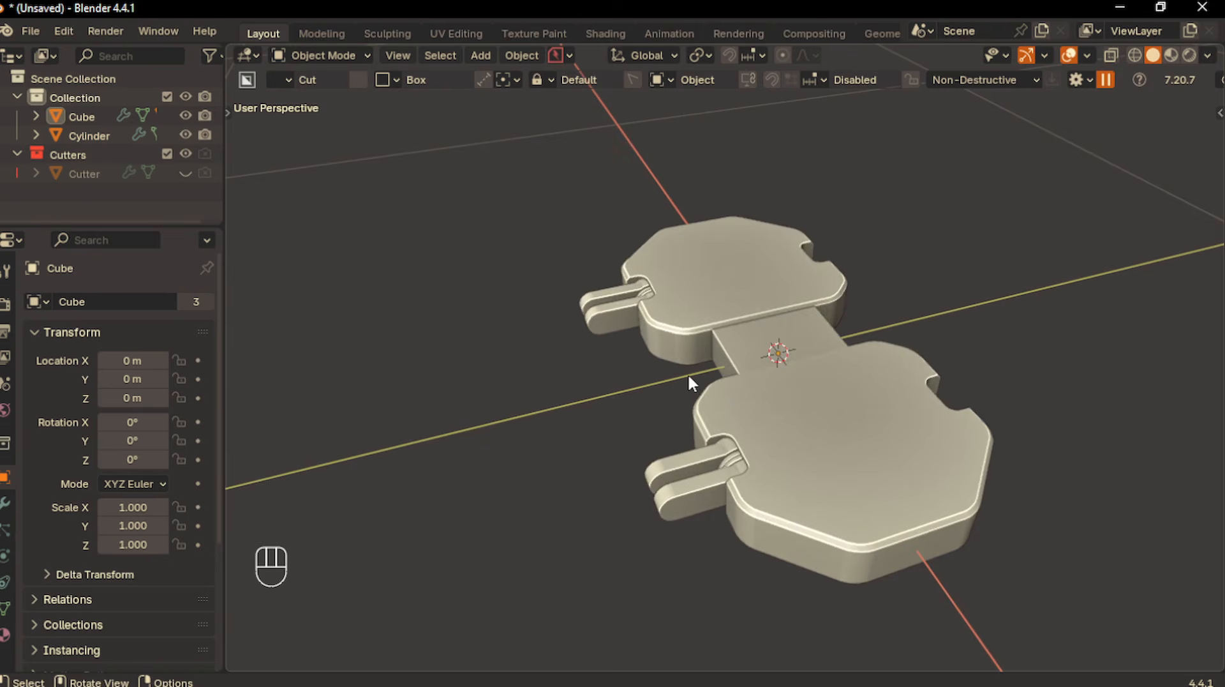
key("shift+a")
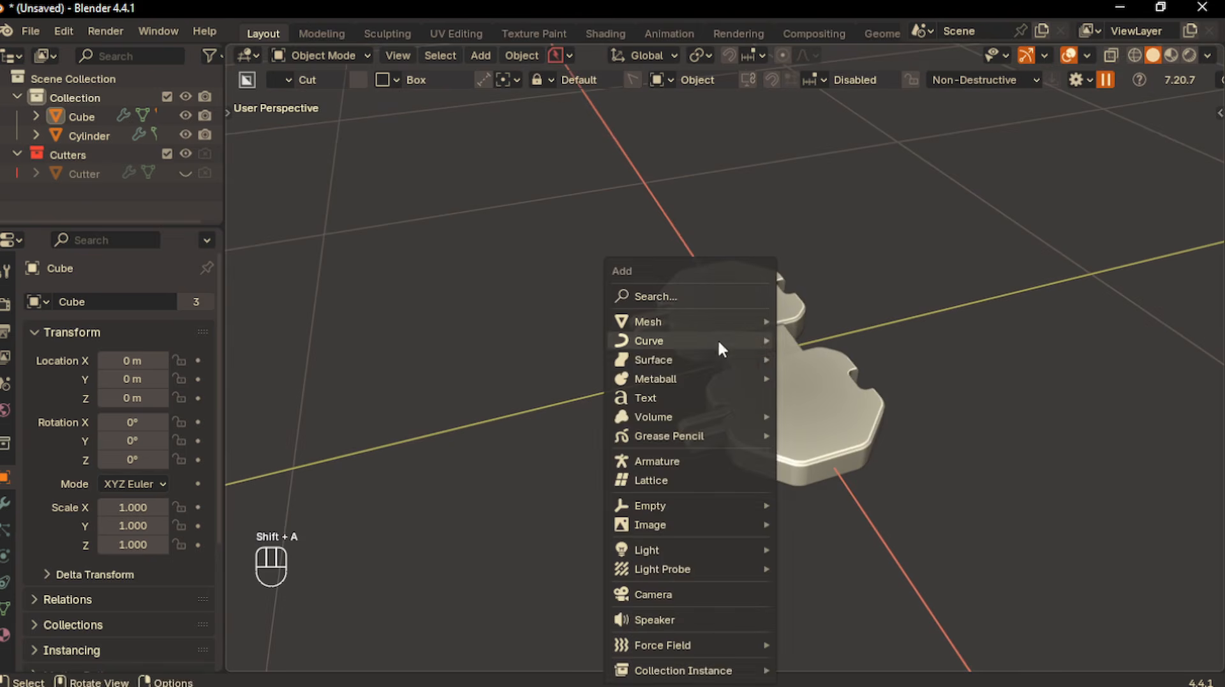
mouse_move(702, 321)
left_click(820, 435)
key("s")
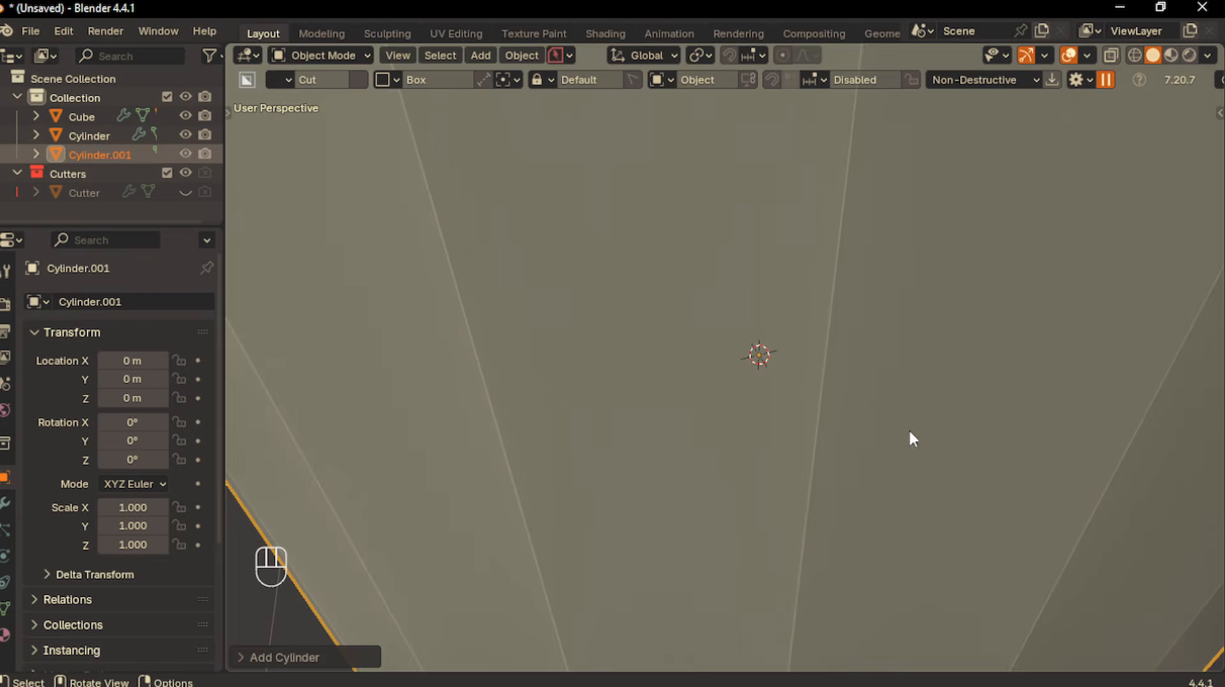
left_click(774, 369)
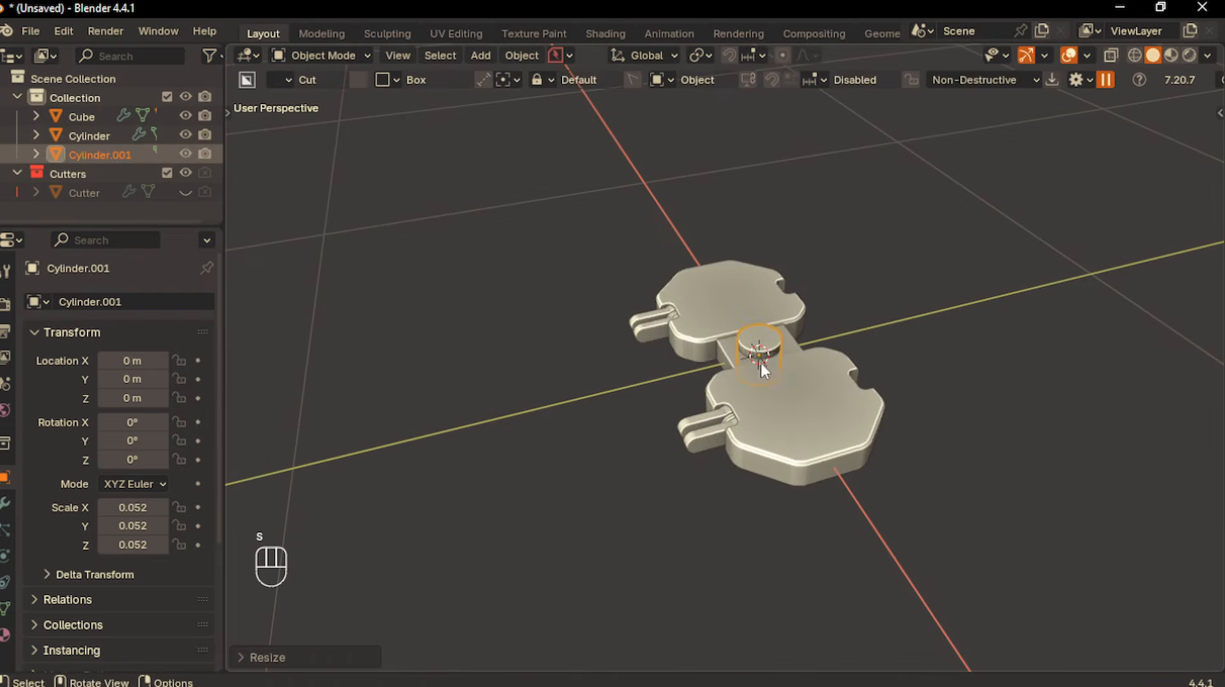
Rotate the new cylinder 90° around the Y axis
key("r")
key("x")
key("y")
key("KP_9")
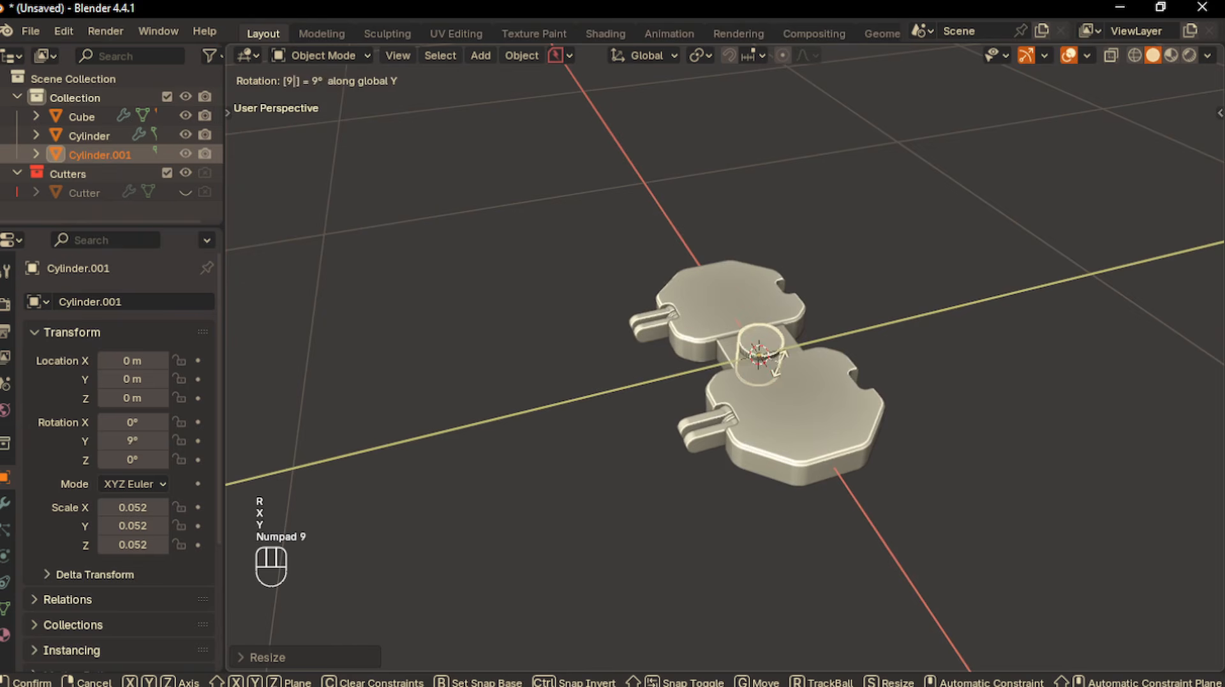
key("KP_0")
key("Return")
Scale the cylinder to about 0.030 and move it into the positive-X pad's open notch, at about X 0.196, Y 0.135
key("KP_7")
scroll(887, 435, "up", 3)
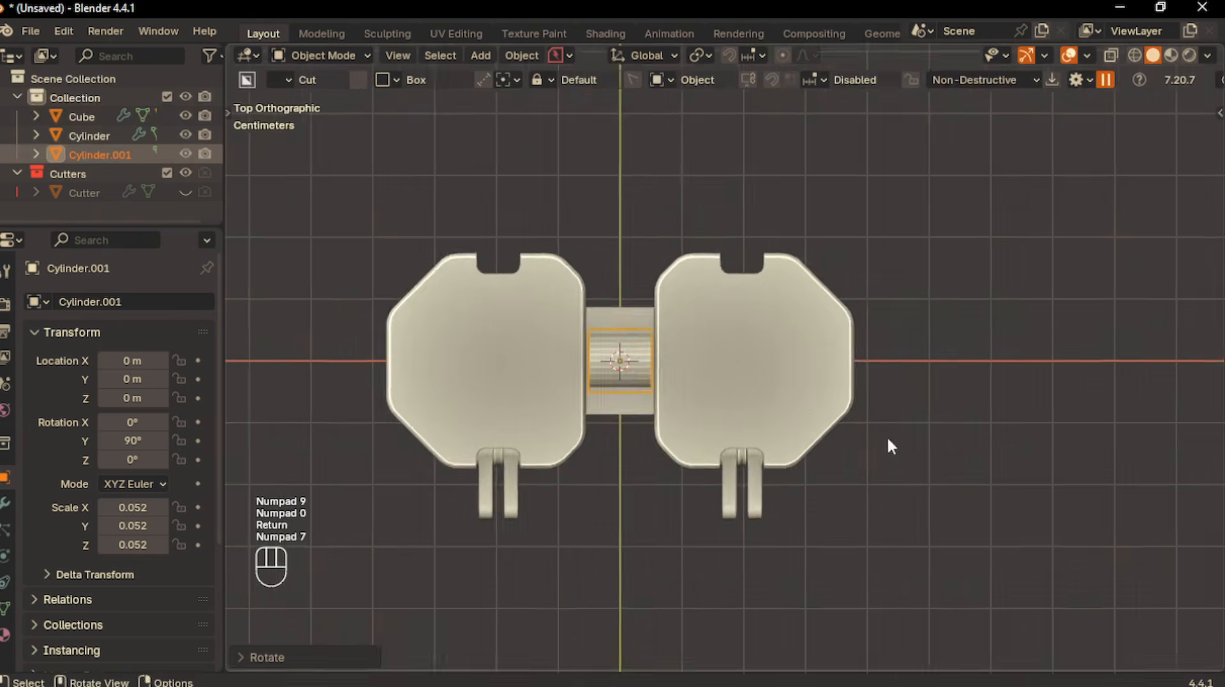
key("s")
left_click(841, 402)
key("g")
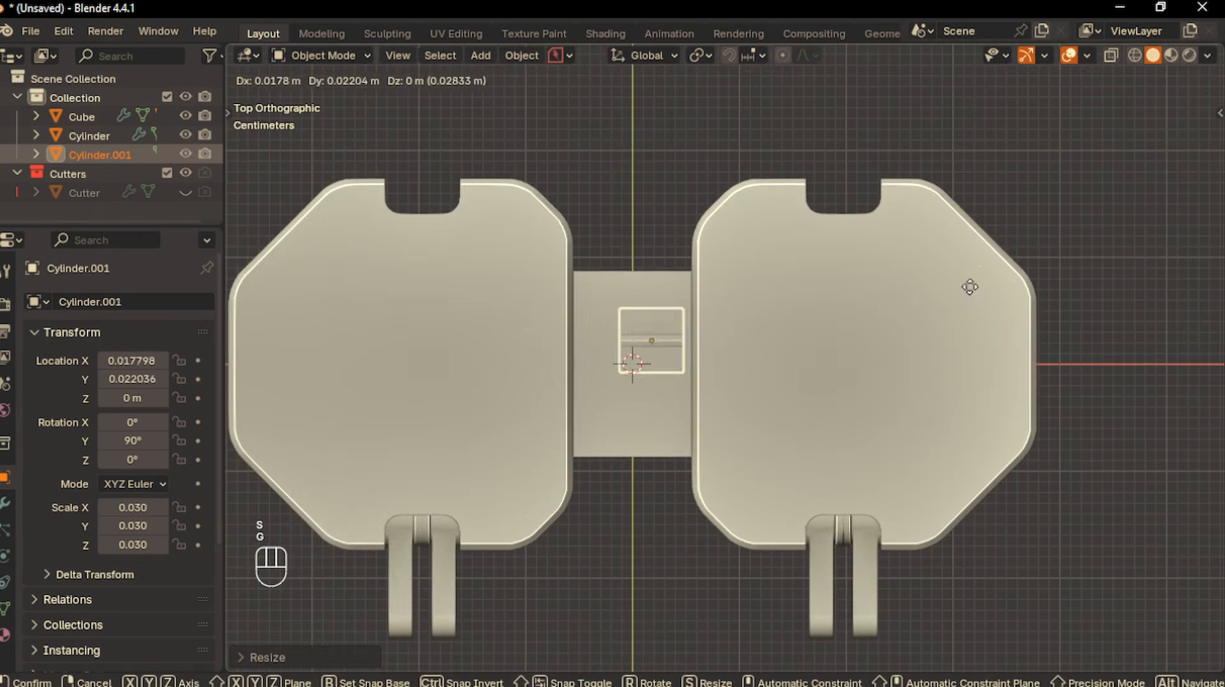
left_click(1048, 249)
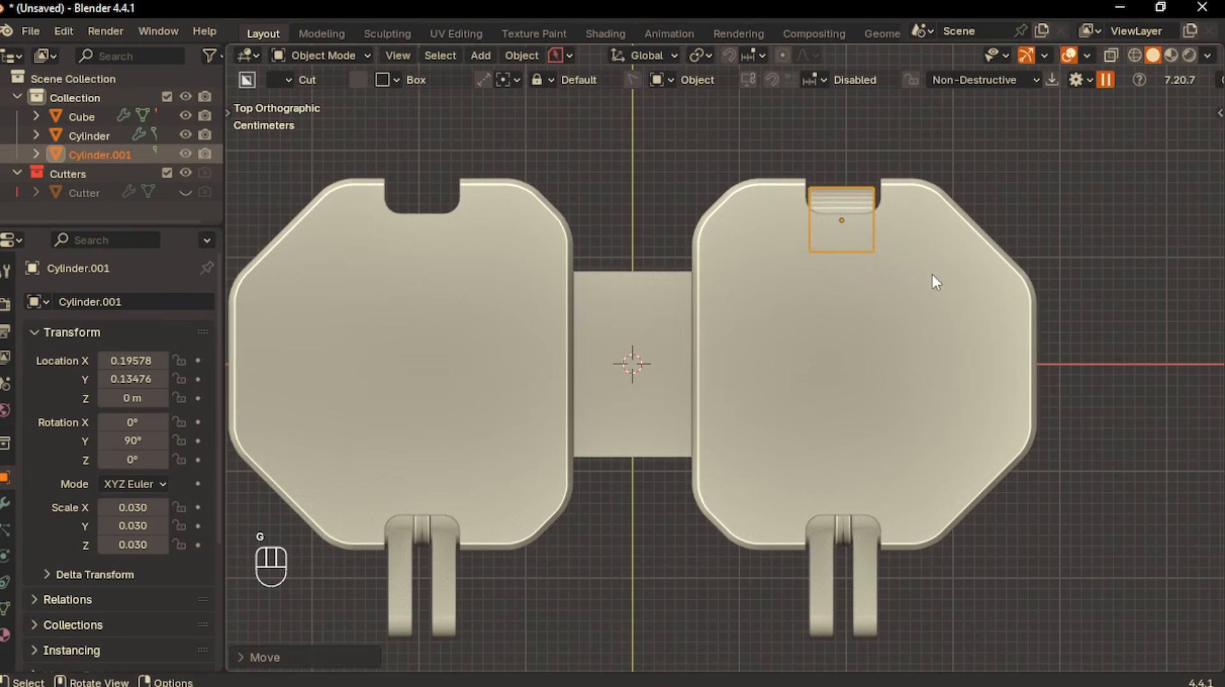
Fit the cylinder into the notch by scaling it to about 0.028, shifting it slightly and stretching it along X
key("s")
left_click(939, 274)
key("g")
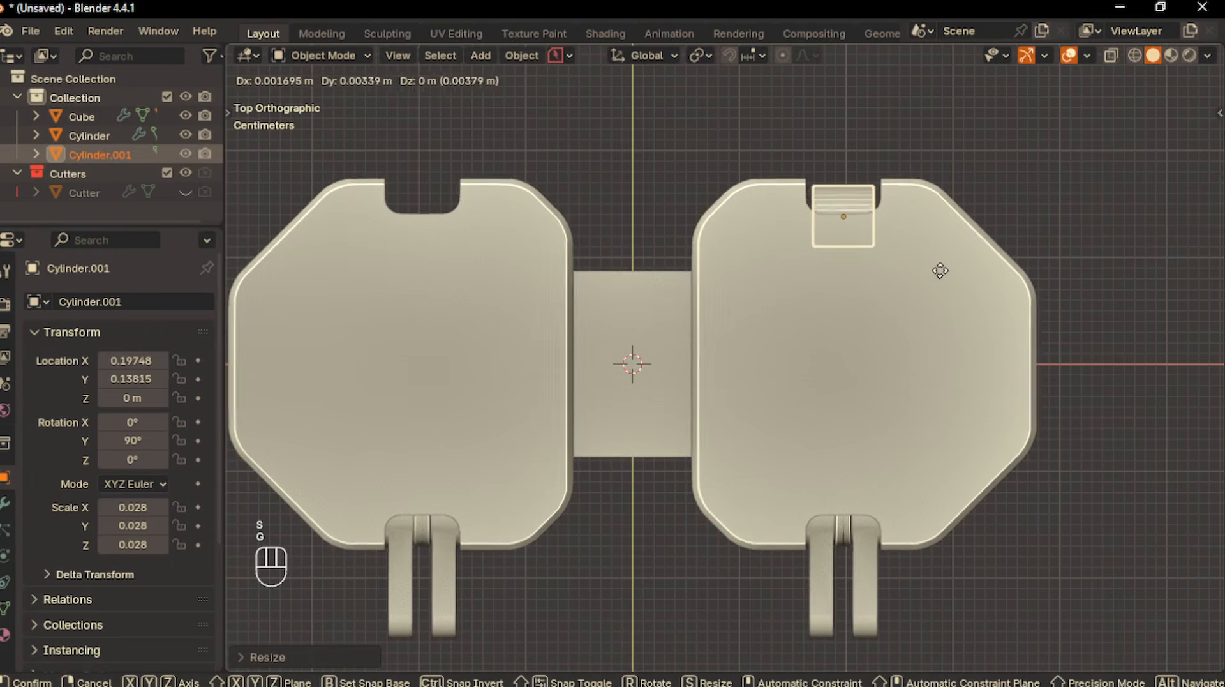
left_click(940, 271)
key("s")
key("x")
left_click(1001, 271)
Smooth the shading of the notch cylinder
middle_click_drag(1002, 270, 578, 291)
right_click(869, 228)
left_click(832, 256)
Mirror the notch cylinder along X across the cube object into the other pad's notch
scroll(556, 372, "down", 4)
left_click(656, 224)
left_click(638, 255)
left_click(597, 258, "shift")
key("alt+x")
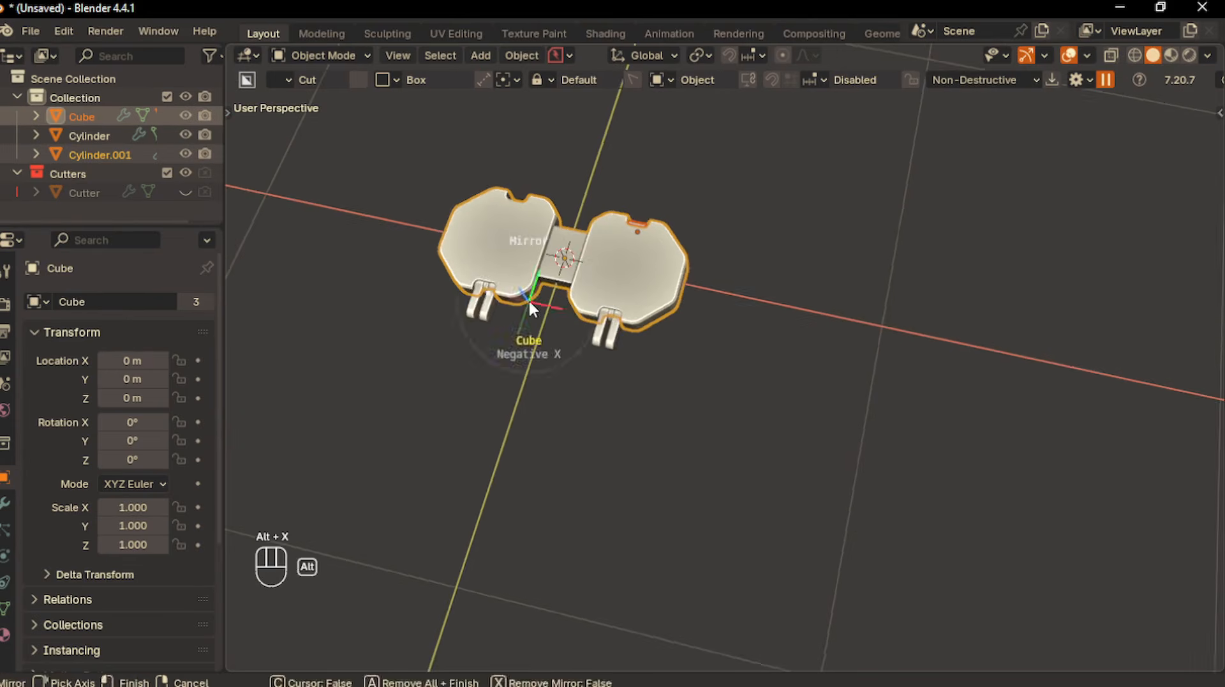
left_click(528, 299)
left_click(538, 393)
Cut a centred rectangular hole with rounded corners through the connector between the pads, using BoxCutter in top view
scroll(539, 393, "down", 3)
key("KP_7")
scroll(597, 347, "up", 8)
middle_click_drag(596, 348, 811, 373, "shift")
key("d")
left_click(760, 280)
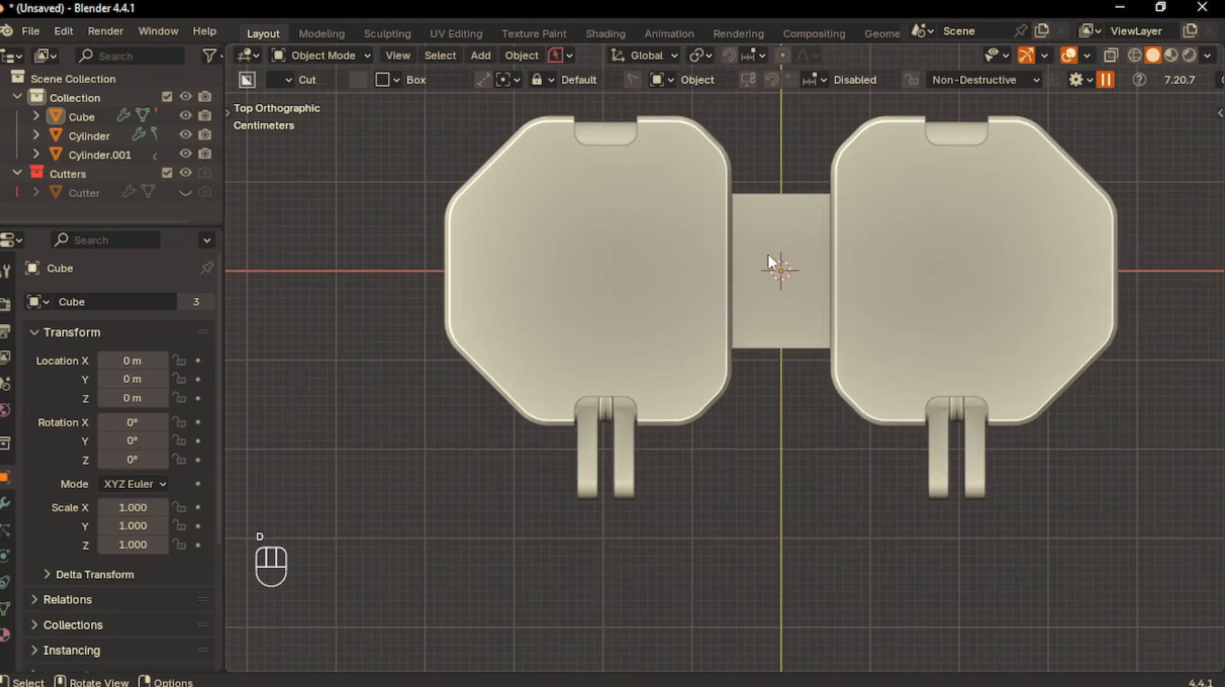
left_click_drag(747, 233, 754, 250)
left_click_drag(811, 310, 814, 311)
key("b")
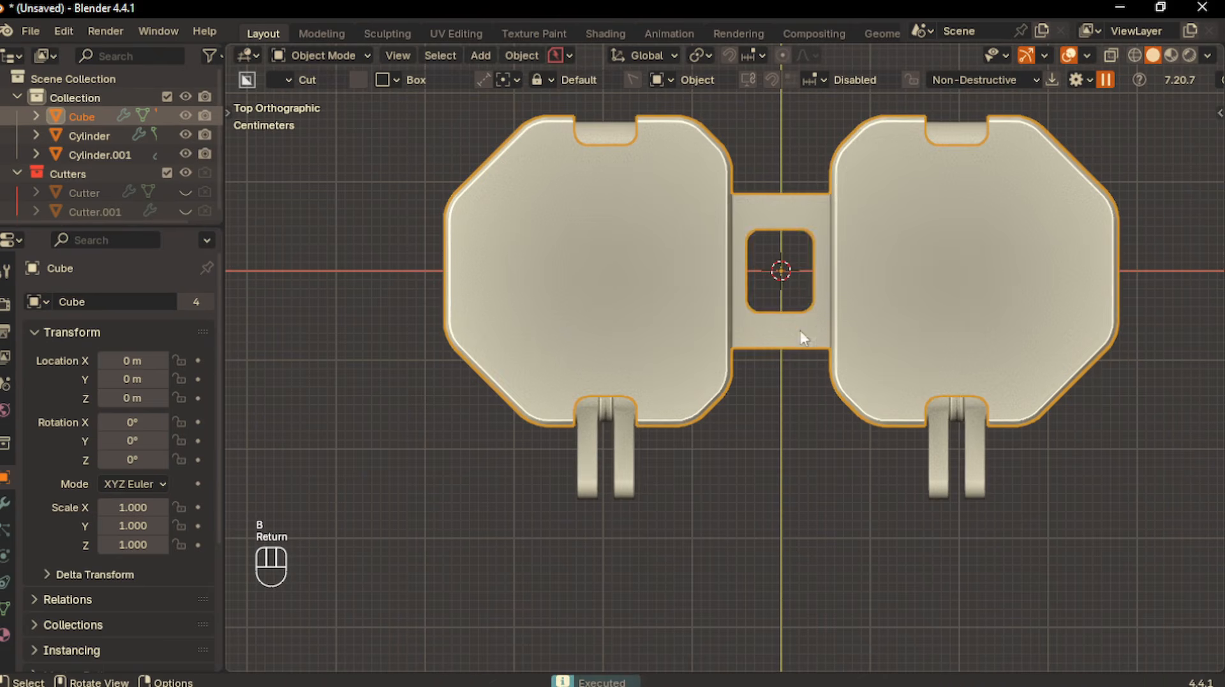
scroll(748, 404, "down", 3)
key("Return")
middle_click_drag(748, 403, 794, 399)
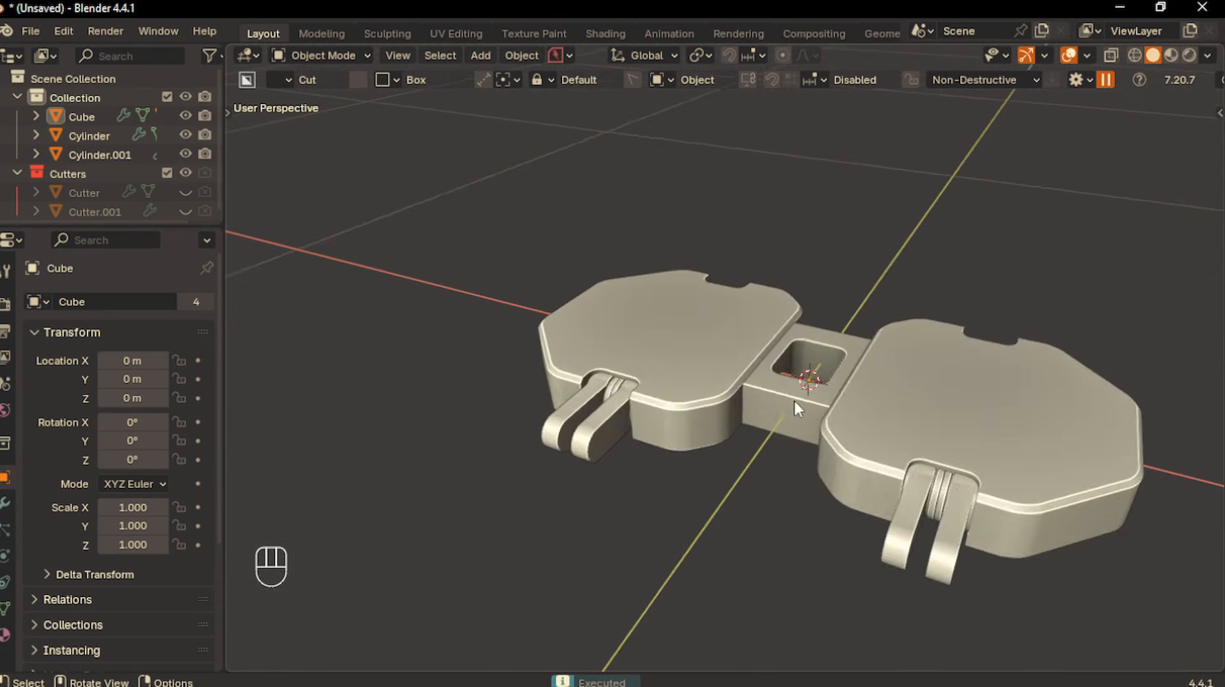
Select all visible objects and convert them to plain meshes with their modifiers applied
scroll(757, 401, "down", 5)
key("a")
right_click(769, 400)
mouse_move(769, 404)
key("Escape")
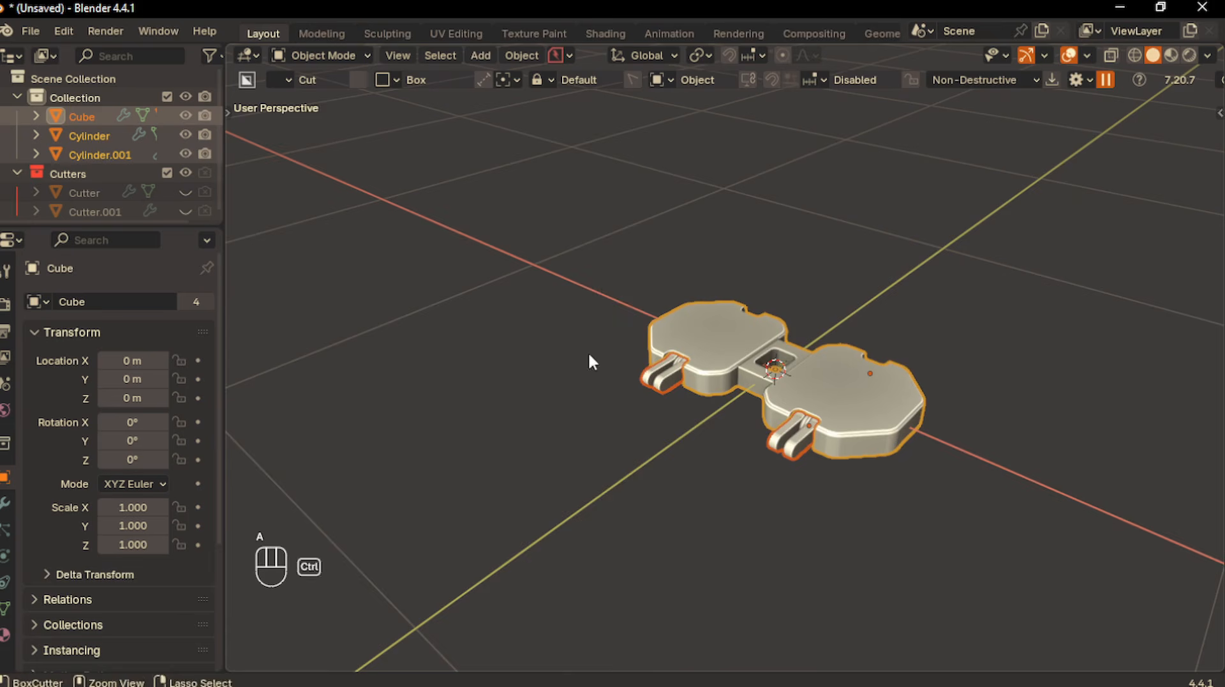
key("ctrl+a")
left_click(513, 542)
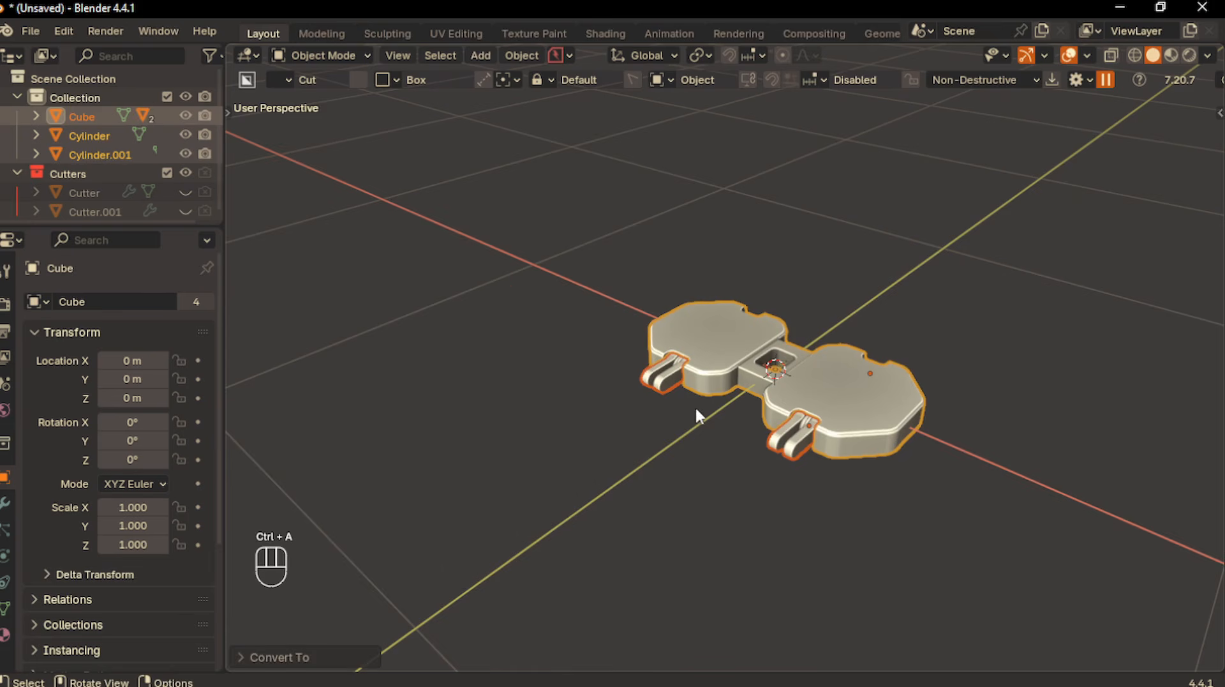
Save the file as "scifi tanker" in D:\3Dmodeling
key("ctrl+s")
left_click(833, 408)
left_click(515, 578)
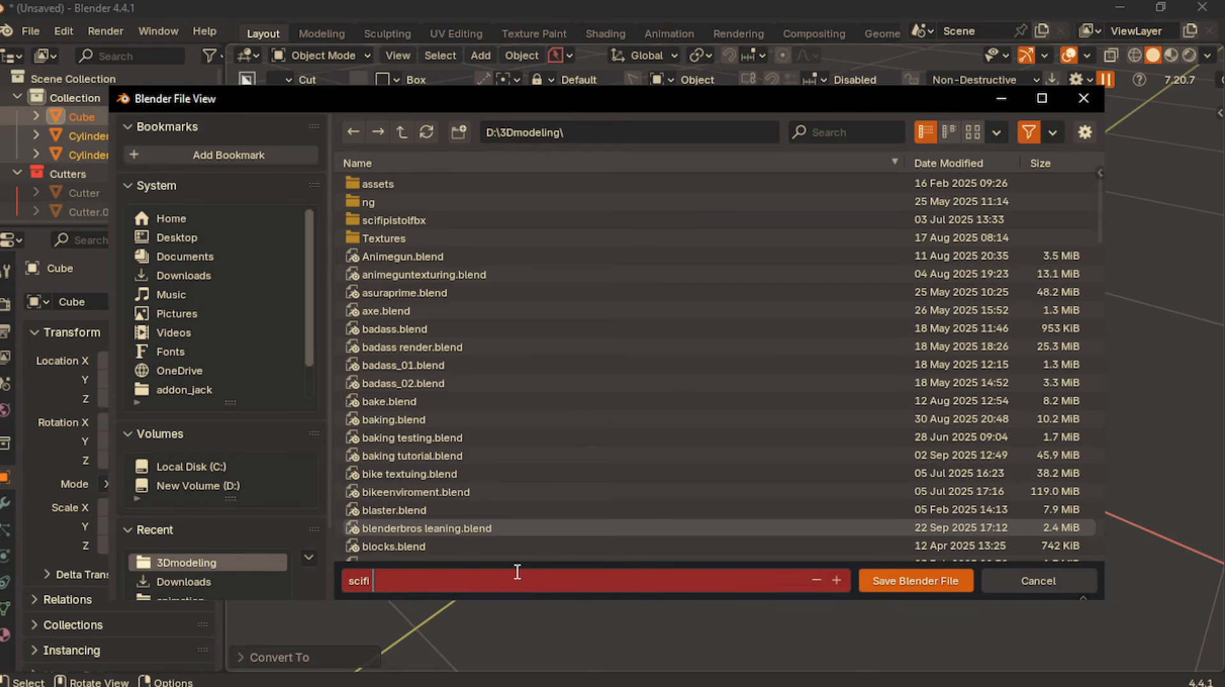
type("scifi tanker")
key("Return")
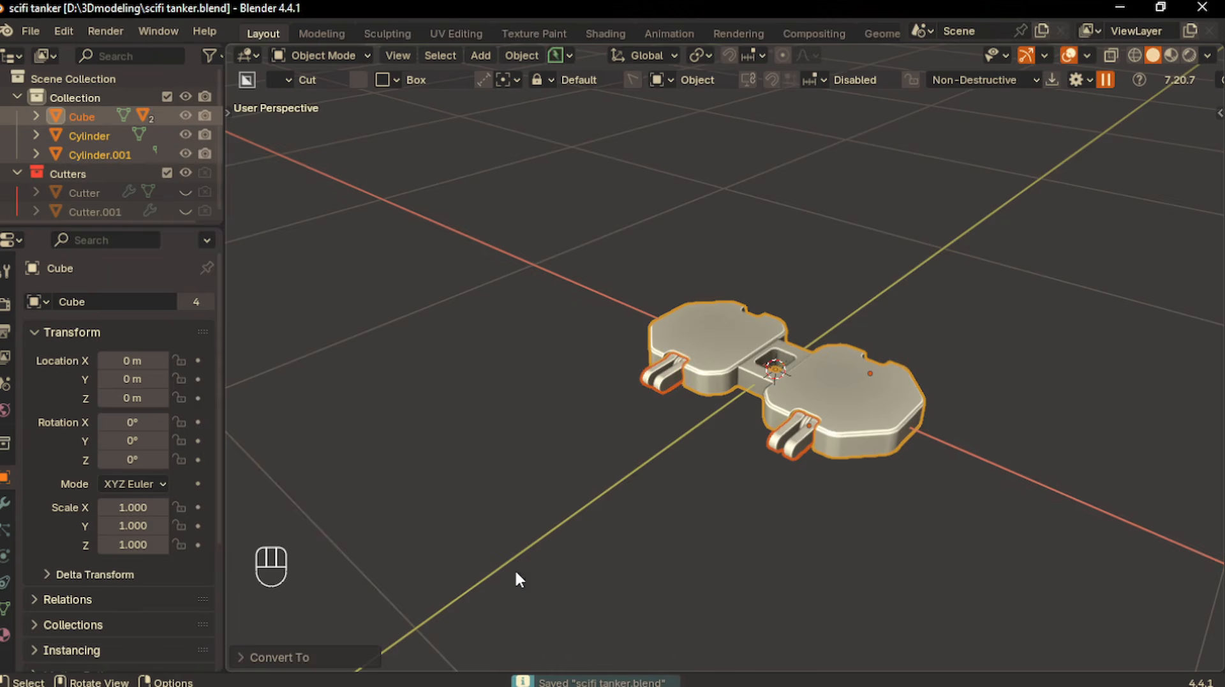
Deselect the track link and add a Bézier curve at the origin
left_click(648, 488)
middle_click_drag(648, 488, 674, 460, "shift")
scroll(696, 421, "down", 3)
middle_click_drag(717, 381, 692, 389)
key("KP_1")
key("KP_3")
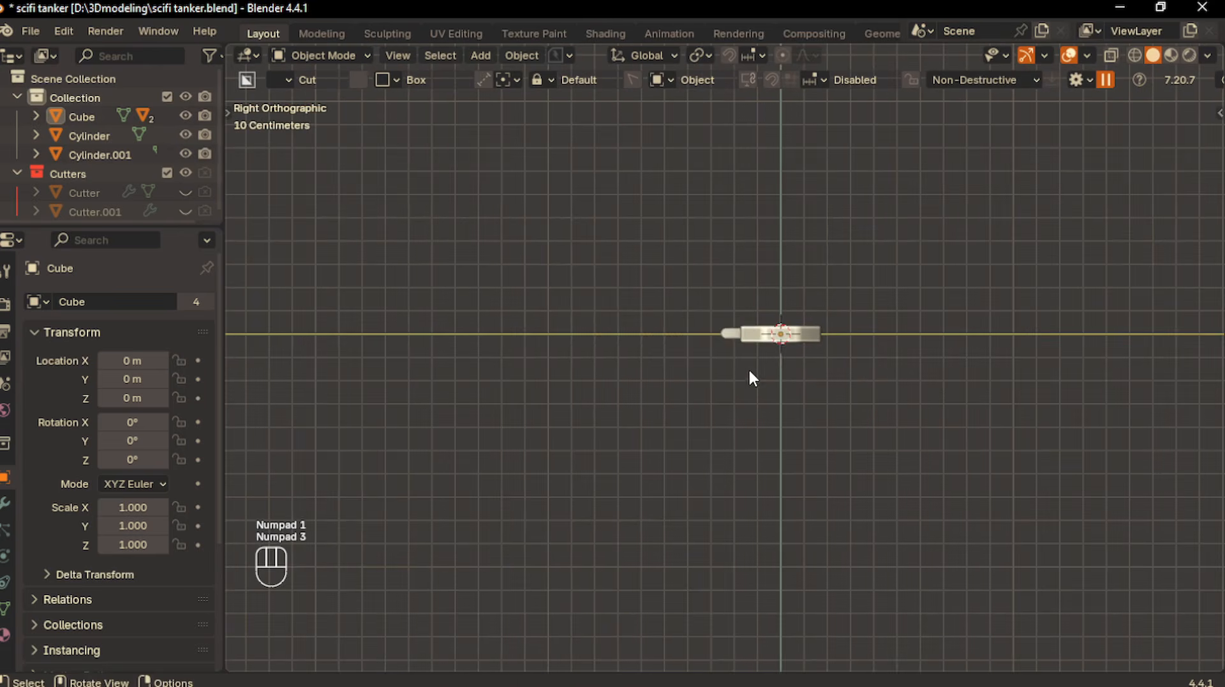
key("shift+a")
mouse_move(694, 322)
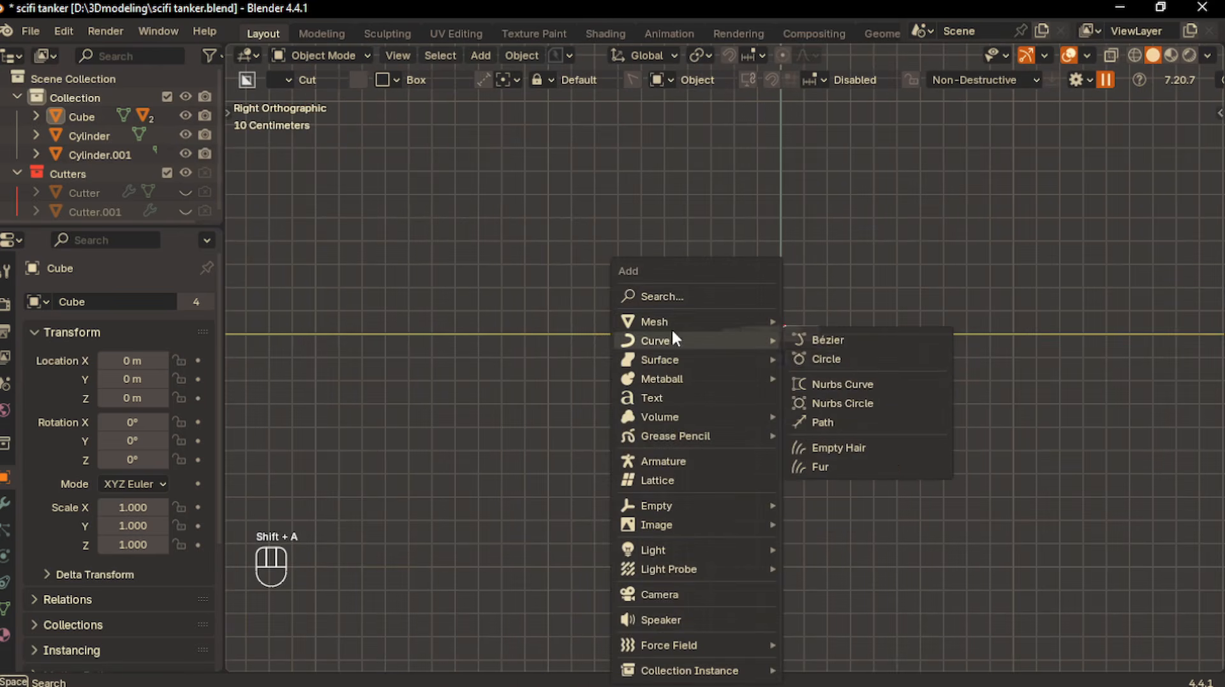
left_click(830, 334)
Raise the Bézier curve about 0.41 m along Z, above the track link
middle_click_drag(829, 334, 809, 432)
key("g")
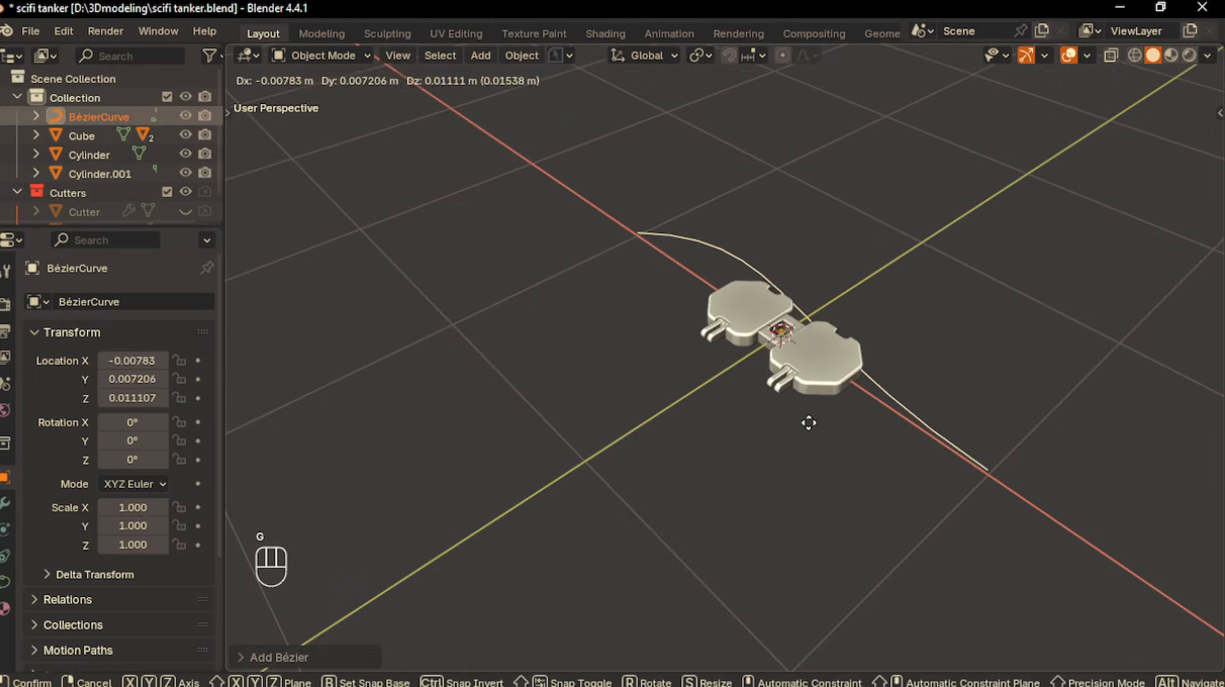
key("z")
left_click(801, 435)
Rotate the Bézier curve 90° around Z and then 90° around Y so it stands upright along the Y axis
key("r")
key("z")
key("KP_9")
key("KP_0")
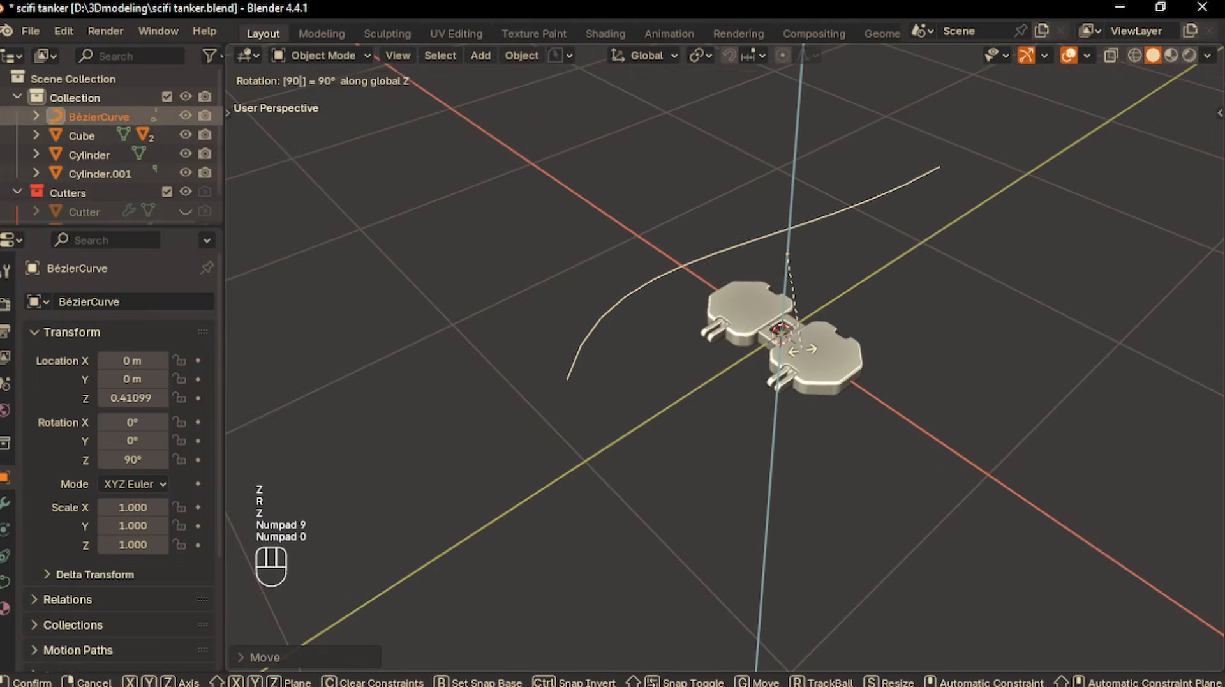
left_click(805, 357)
key("r")
key("y")
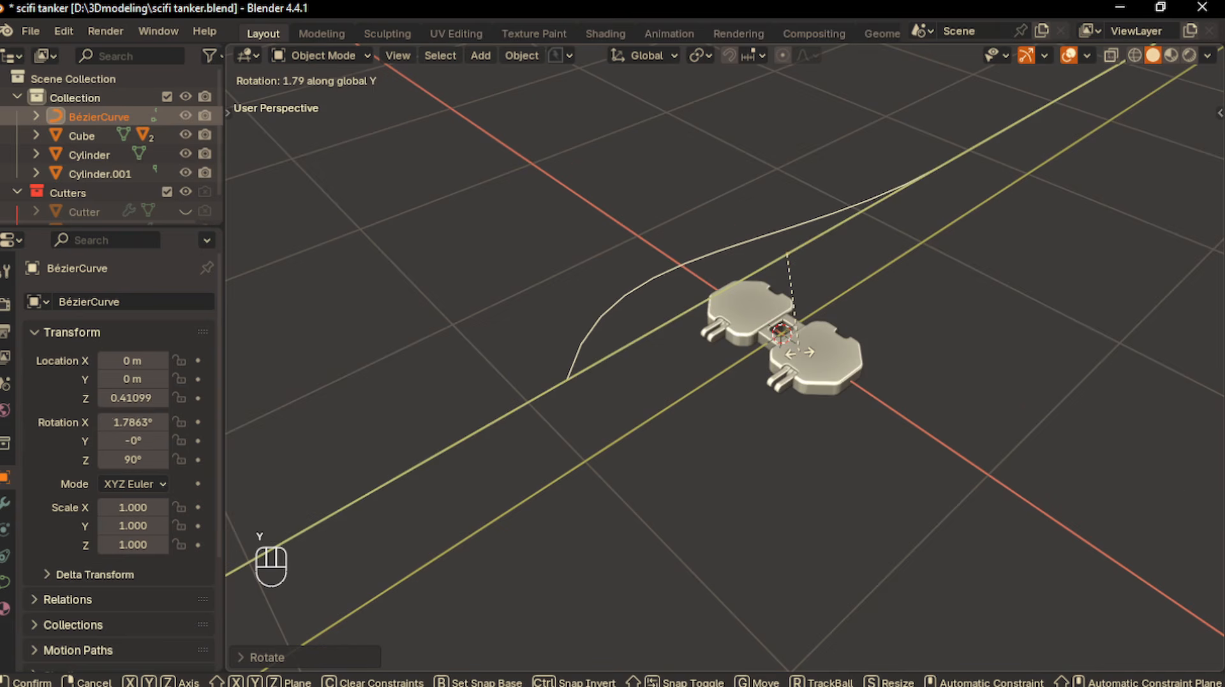
key("KP_9")
key("KP_0")
left_click(800, 352)
In the curve's Edit Mode, move its negative-Y end control point about 2.2 m further along negative Y in right view
key("Tab")
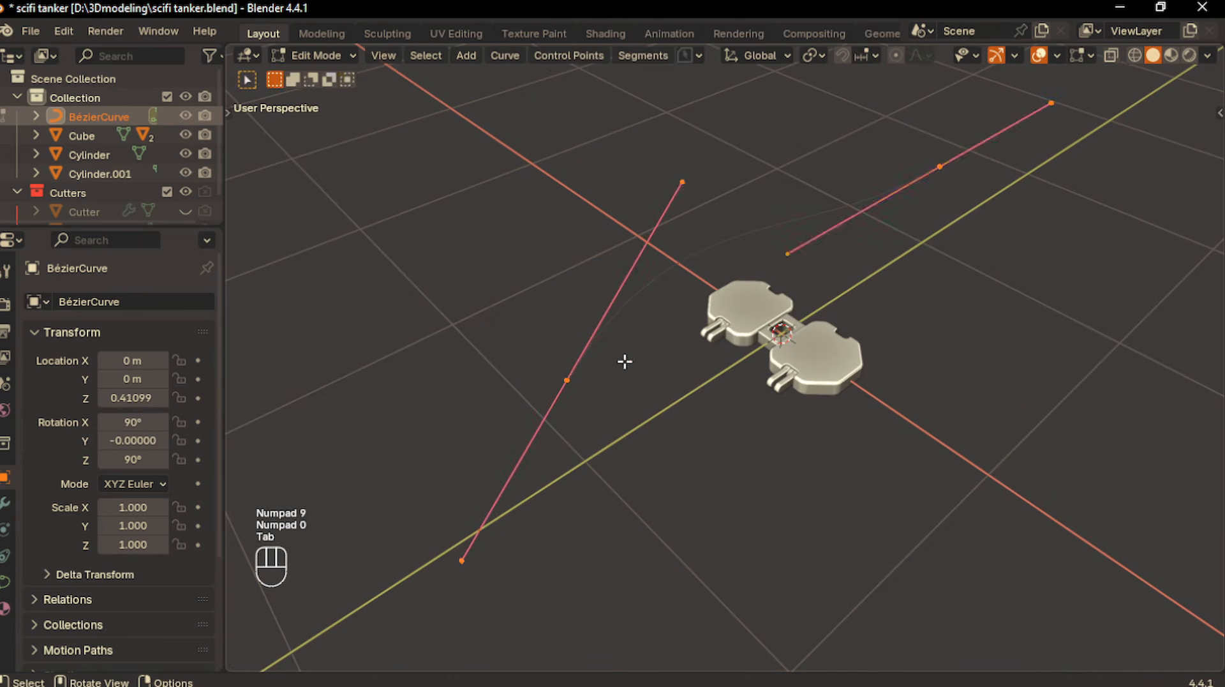
key("KP_1")
key("KP_4")
key("KP_3")
key("KP_4")
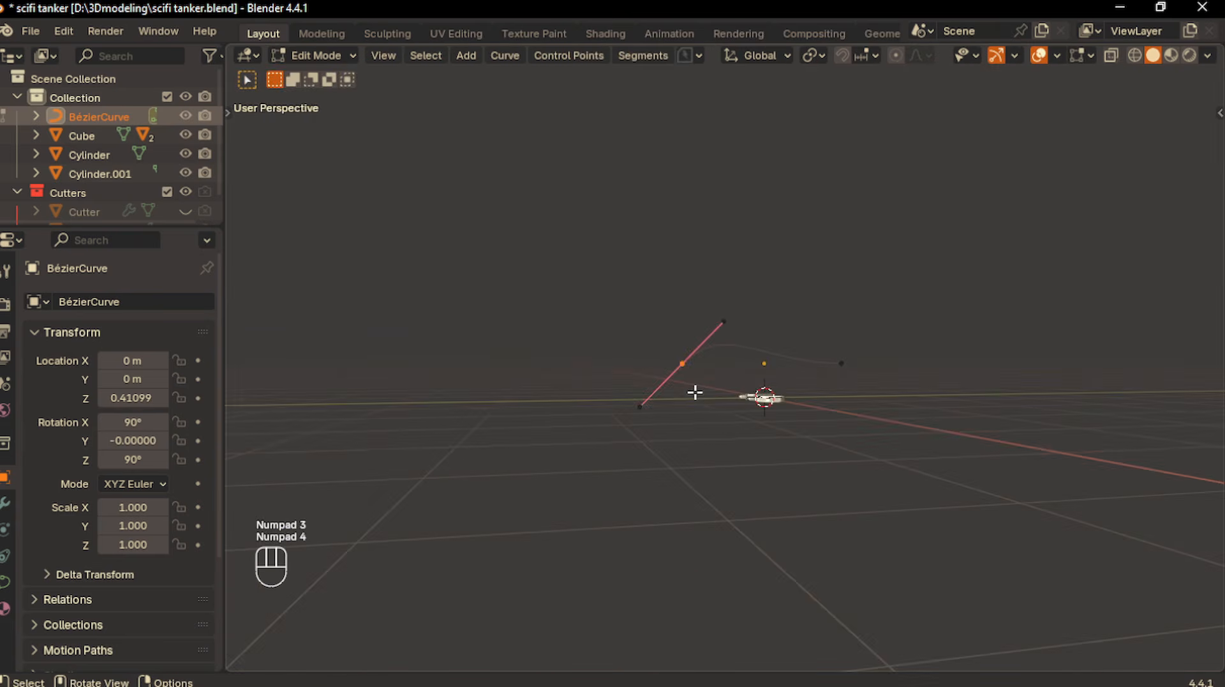
key("KP_3")
key("g")
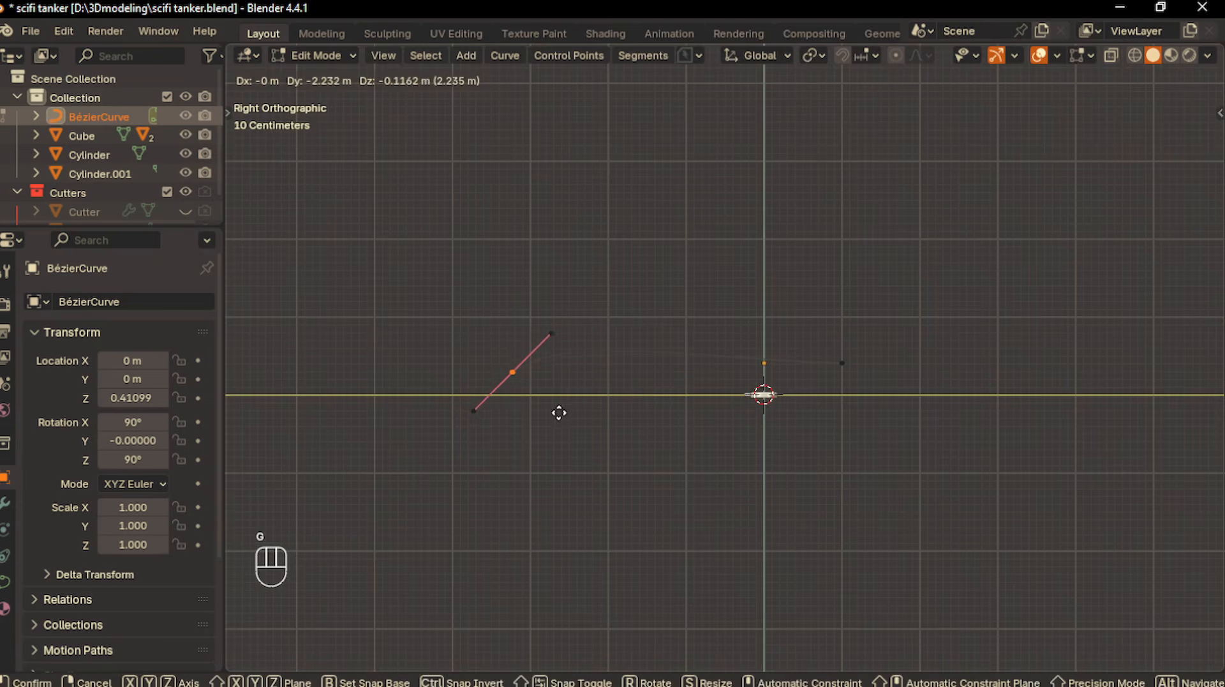
left_click(558, 410)
Extrude the curve's negative-Y end point about 1.1 m downward along Z and rotate the new control point around X so its handles tilt the other way
scroll(582, 413, "up", 2)
middle_click_drag(583, 414, 695, 350, "shift")
key("e")
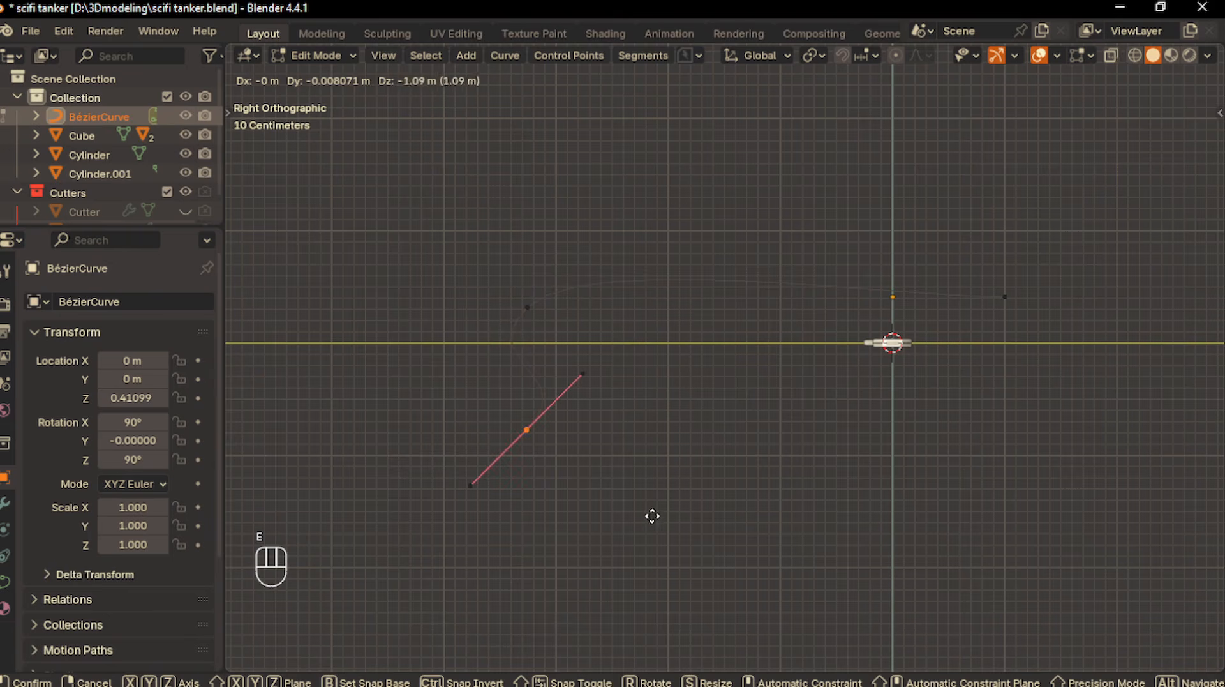
left_click(650, 512)
key("r")
key("x")
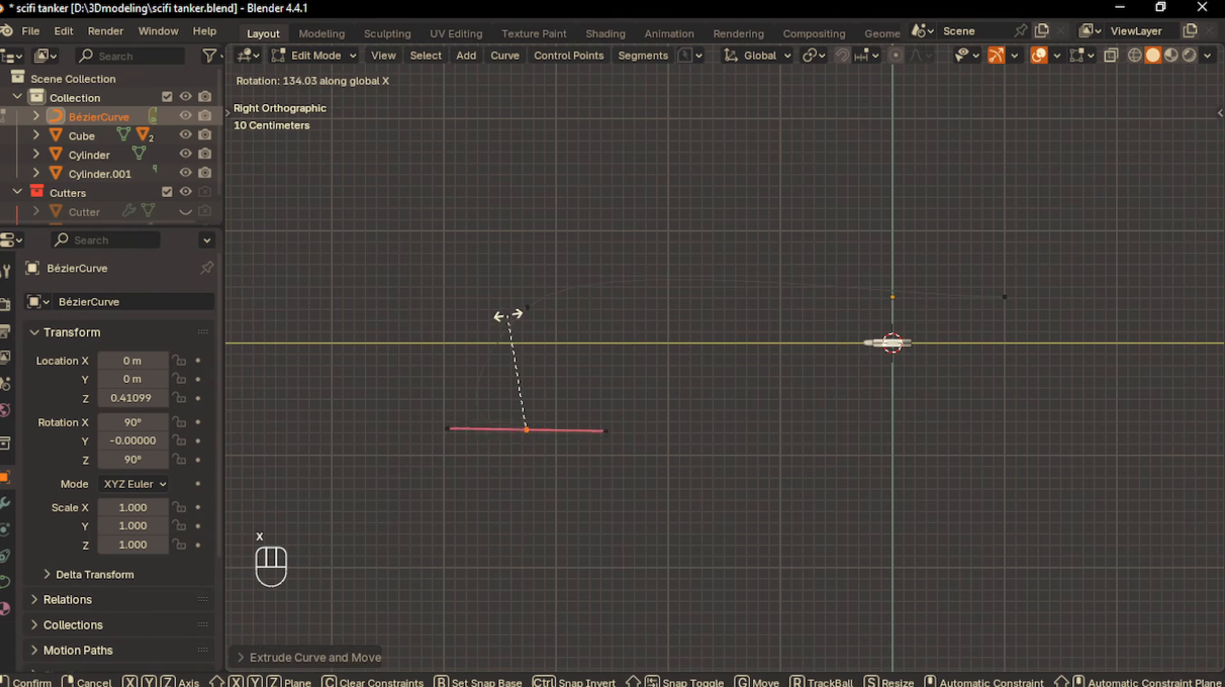
left_click(561, 374)
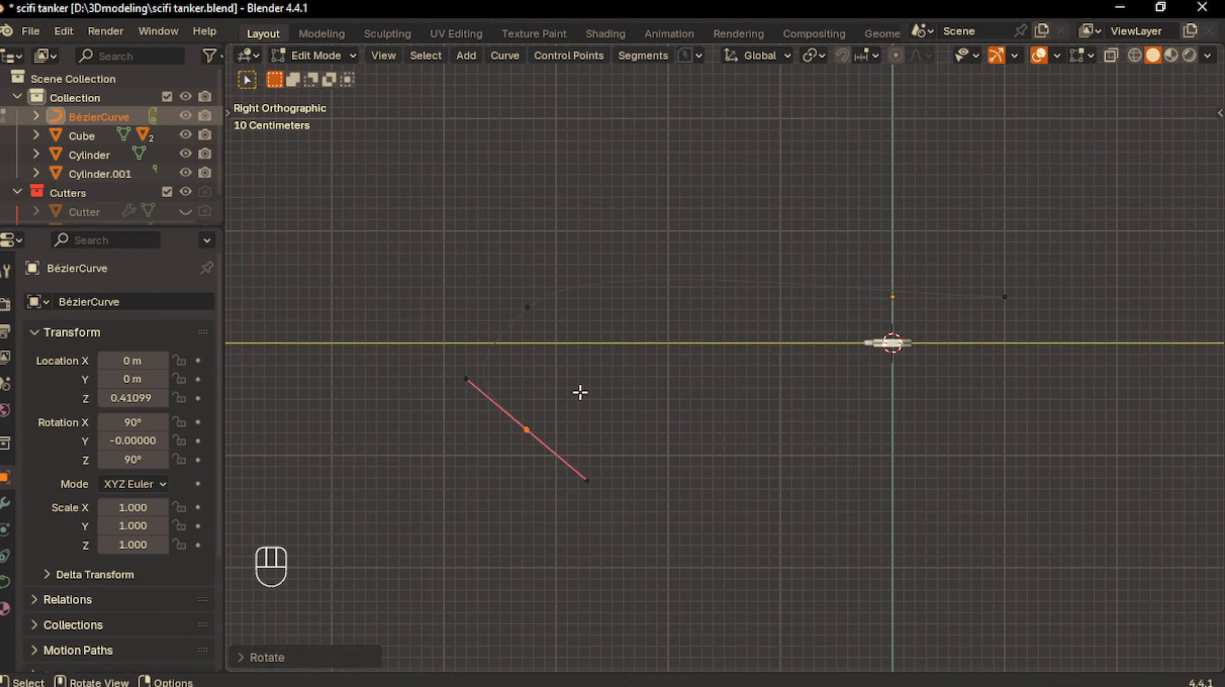
Extrude the lower control point along positive Y to just past the track link and rotate its handles around X to nearly horizontal
key("e")
key("y")
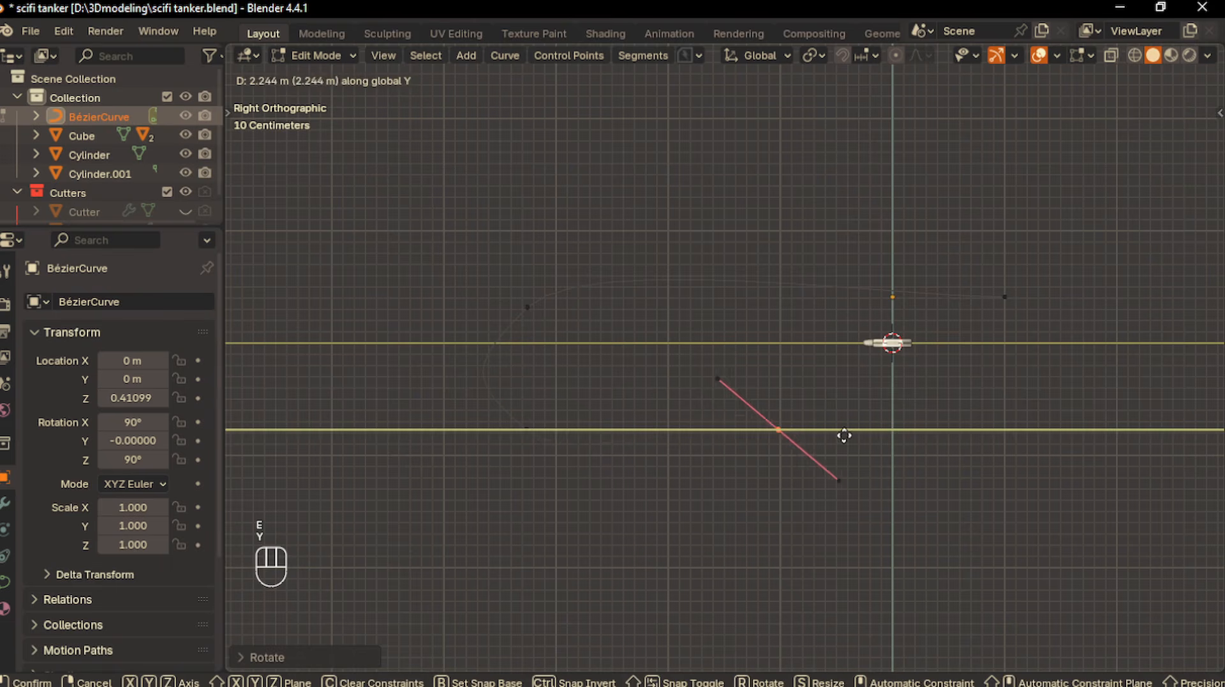
left_click(962, 450)
scroll(750, 437, "up", 2)
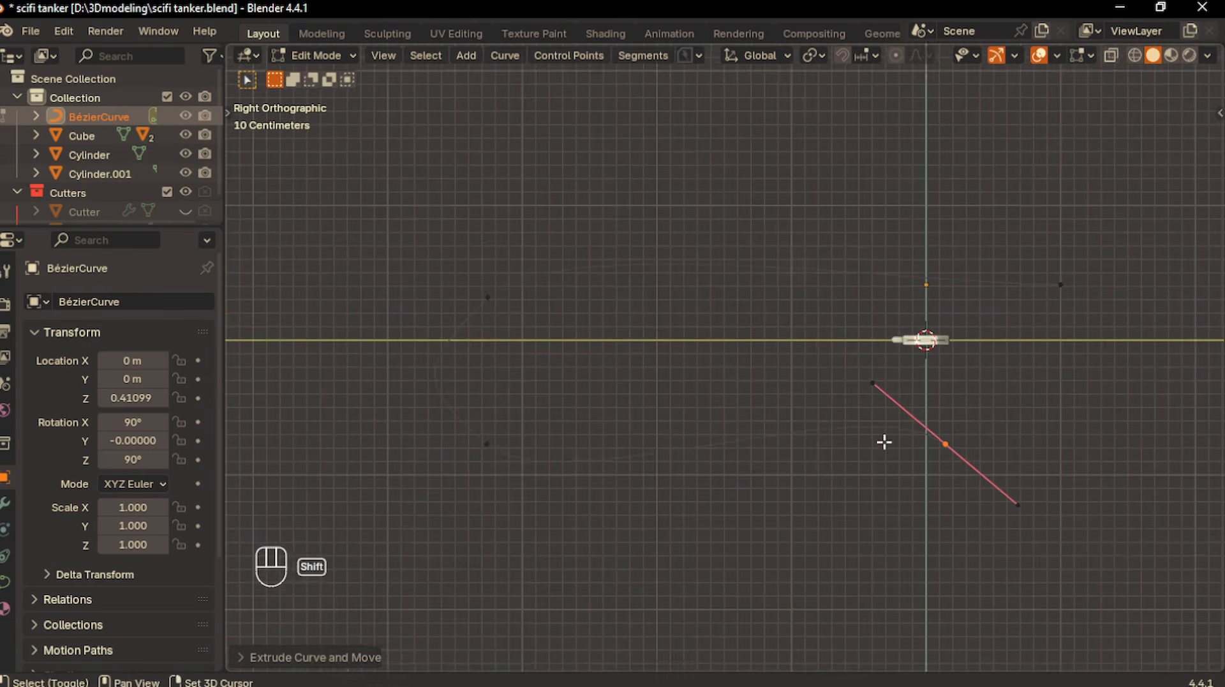
middle_click_drag(883, 440, 903, 419, "shift")
key("r")
key("x")
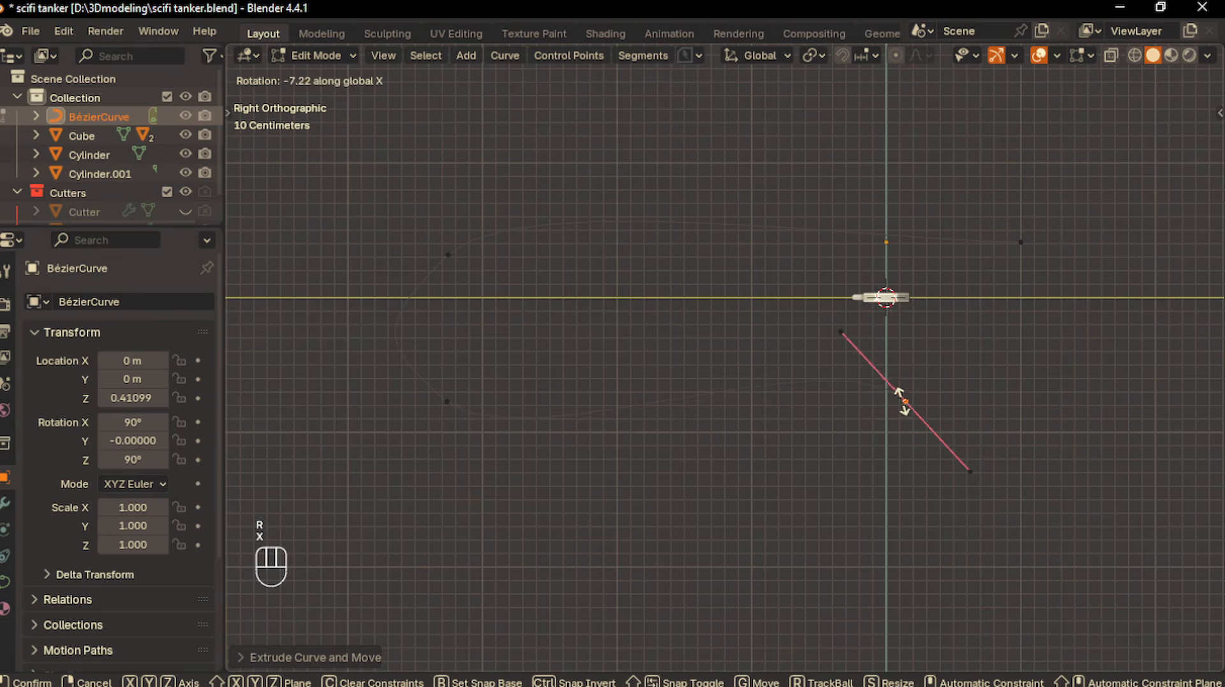
left_click(886, 459)
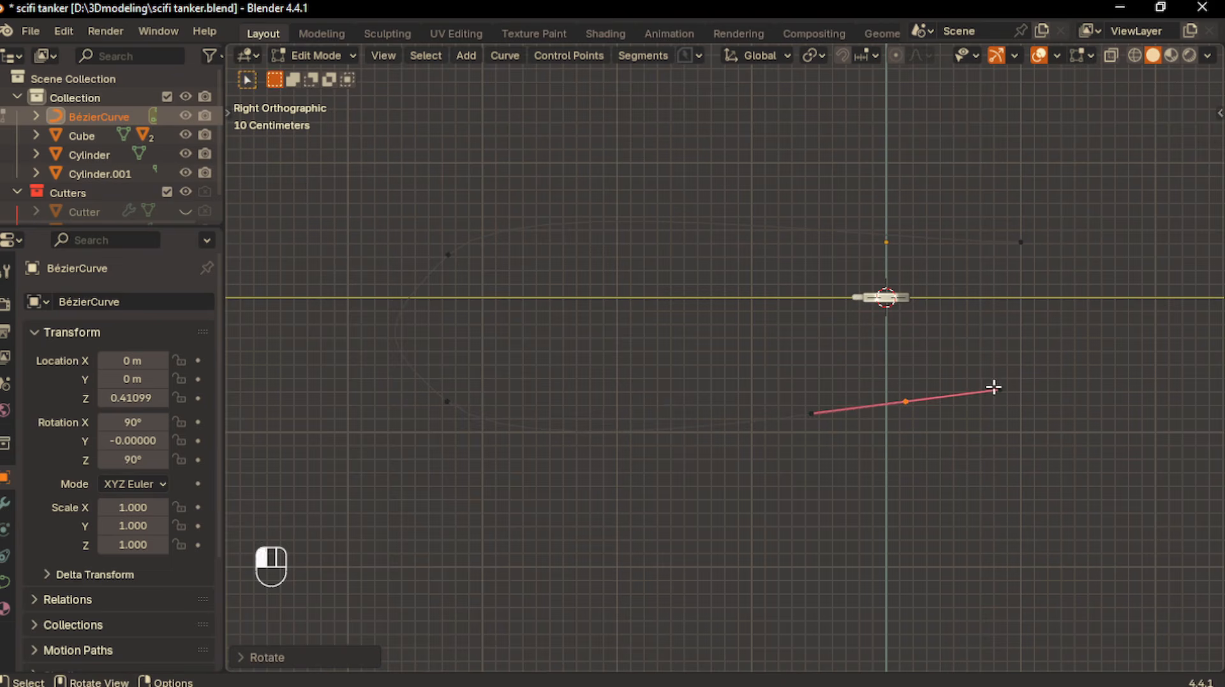
Level the lower end point's outer handle along Z, move the end point slightly along Z, and return to Object Mode
key("g")
key("z")
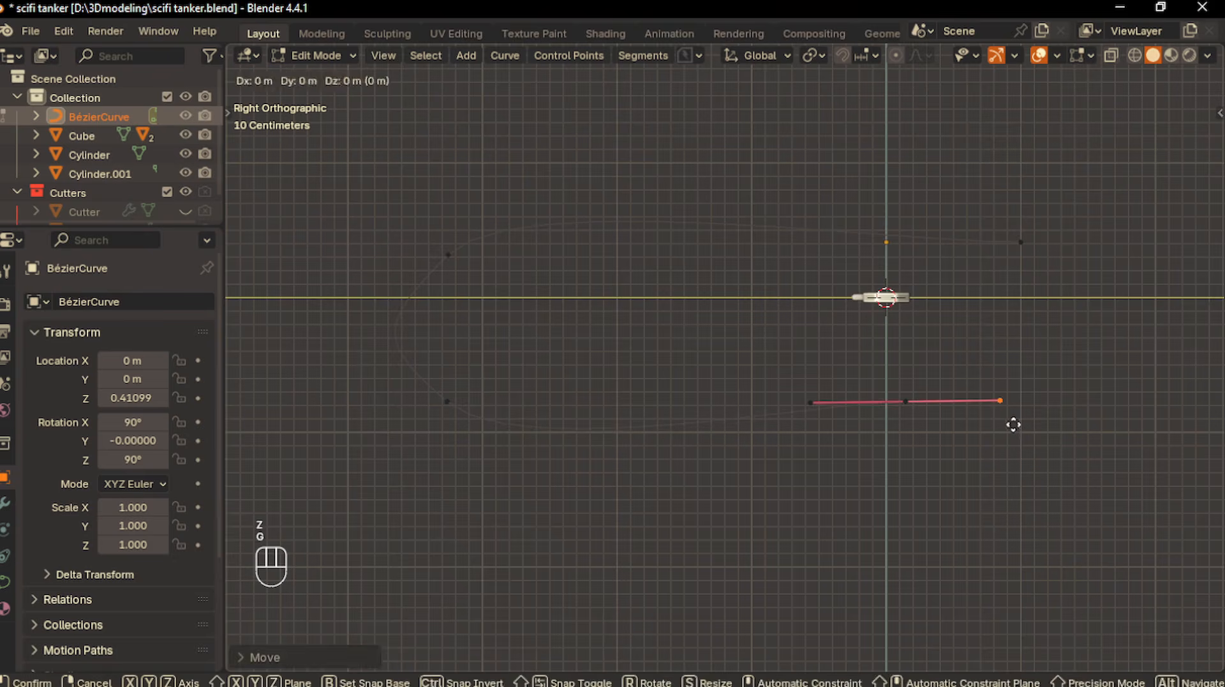
key("ctrl+z")
key("g")
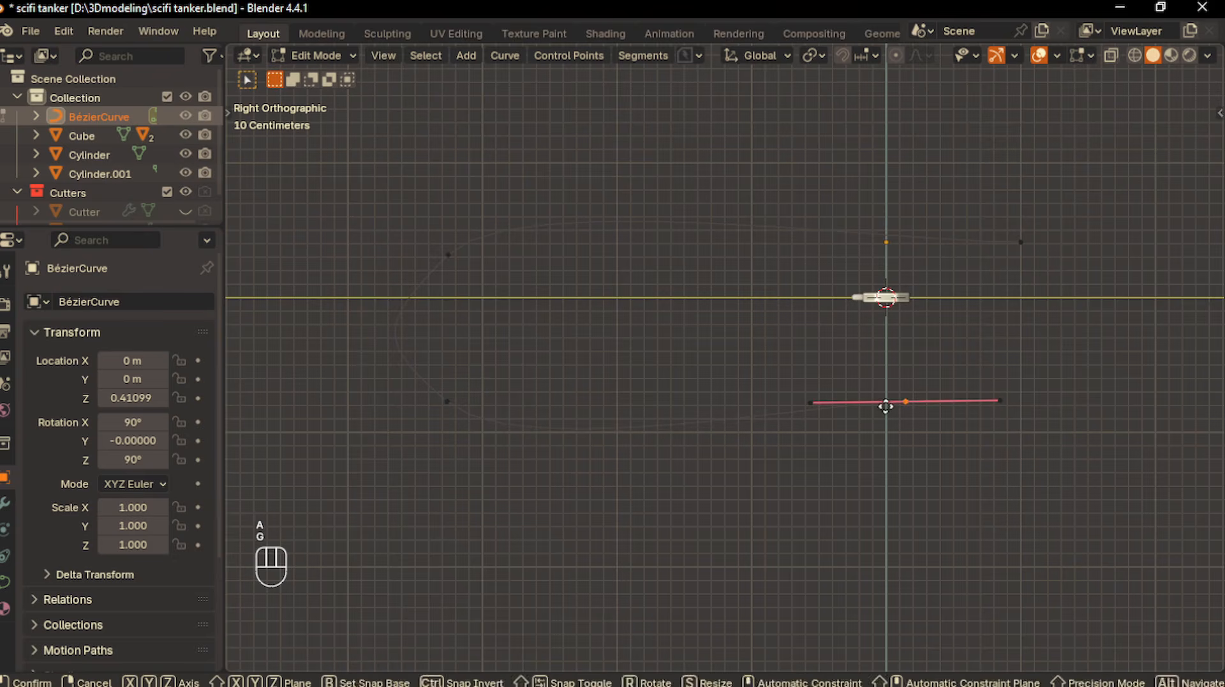
key("z")
left_click(882, 433)
scroll(867, 364, "down", 2)
middle_click_drag(867, 364, 848, 401, "shift")
key("Tab")
left_click(847, 281)
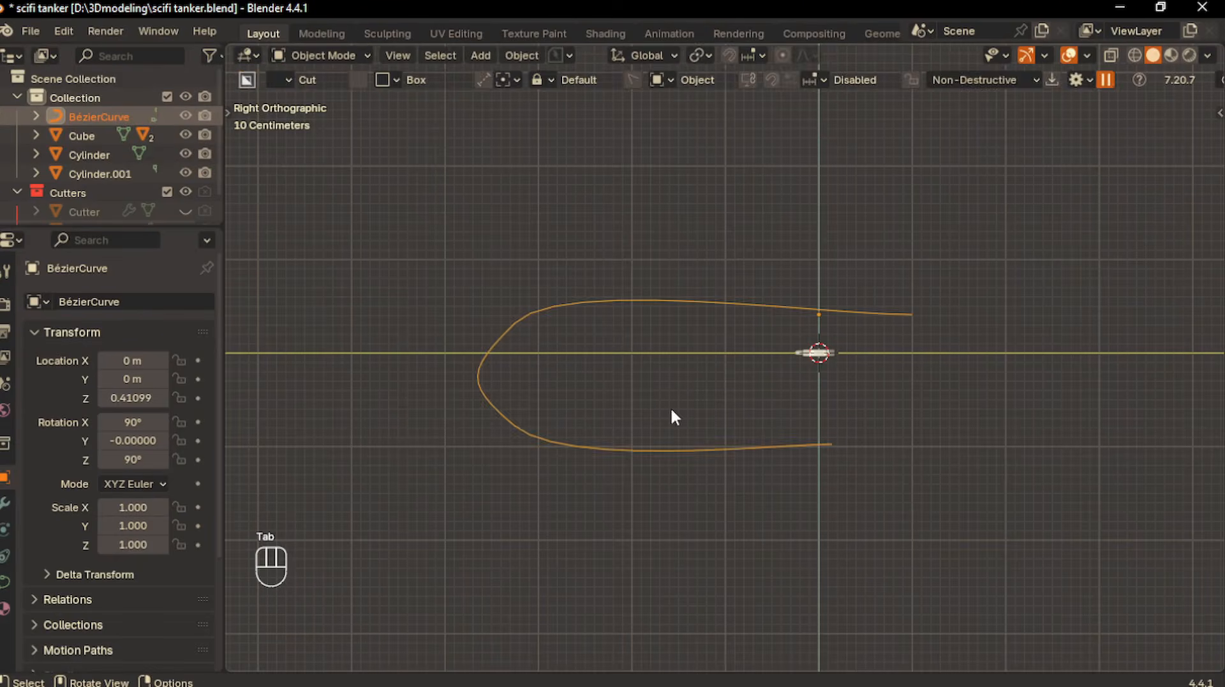
In Edit Mode, rotate the upper negative-Y control point around X so its handles stand steeper
key("Tab")
key("r")
left_click(522, 326)
left_click(514, 322)
key("r")
left_click(618, 314)
key("Tab")
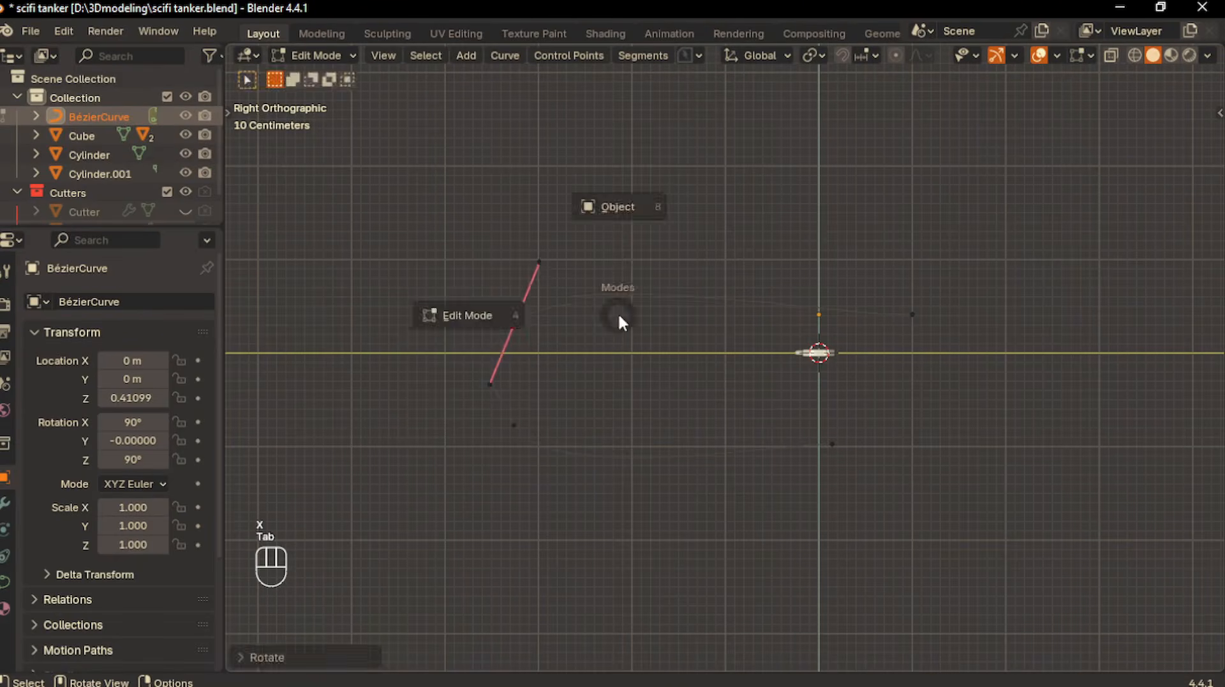
Steepen the handles of the lower negative-Y control point and shift it slightly along Y to line up with the upper one
middle_click_drag(488, 381, 558, 383, "shift")
key("g")
key("x")
key("y")
left_click(652, 335)
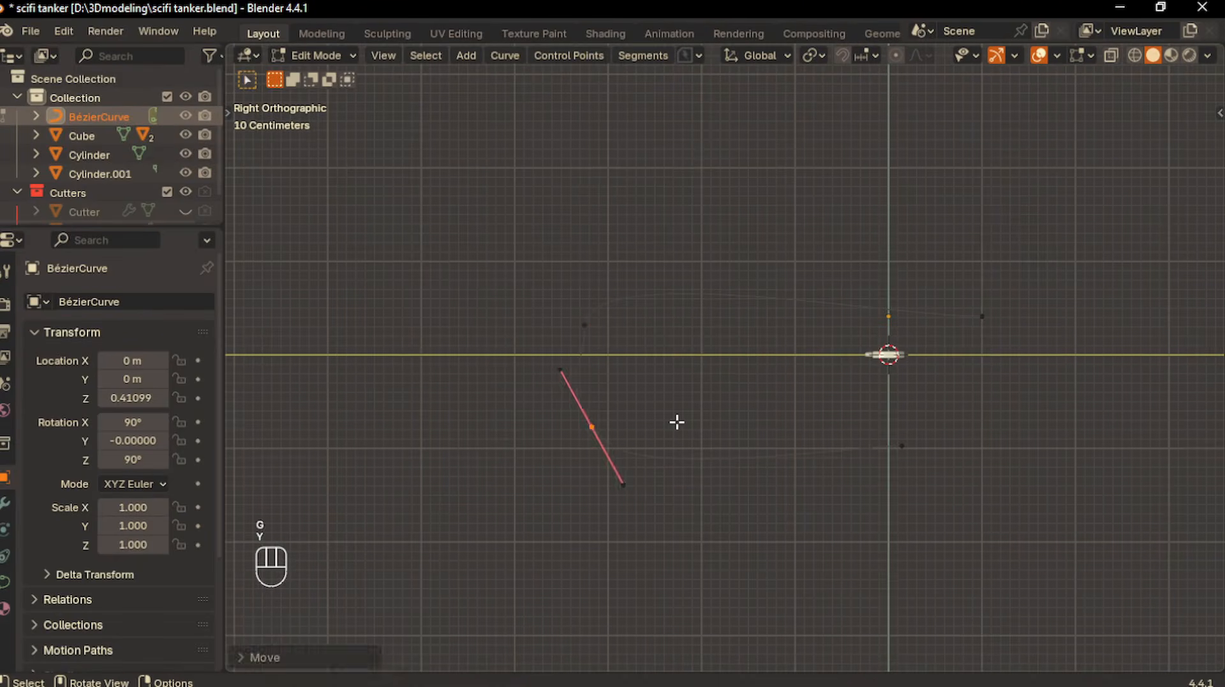
key("Tab")
scroll(638, 401, "up", 2)
scroll(696, 362, "down", 6)
Raise the curve's upper positive-Y end point along Z so the upper run ends level
key("Tab")
left_click(835, 332)
key("g")
key("z")
left_click(843, 371)
key("Tab")
key("Tab")
scroll(856, 374, "up", 2)
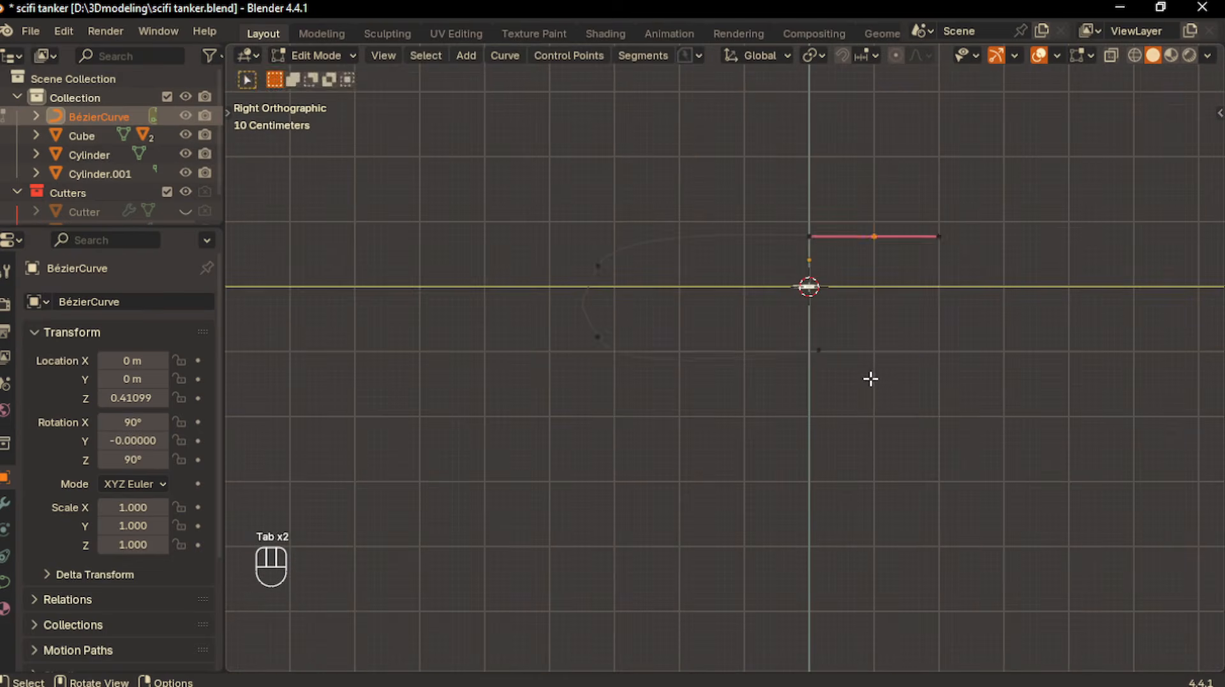
Move the curve's lower end point along positive Y until it lines up with the upper end point, and leave Edit Mode
left_click(849, 360)
key("g")
left_click(909, 370)
key("Tab")
scroll(785, 355, "down", 2)
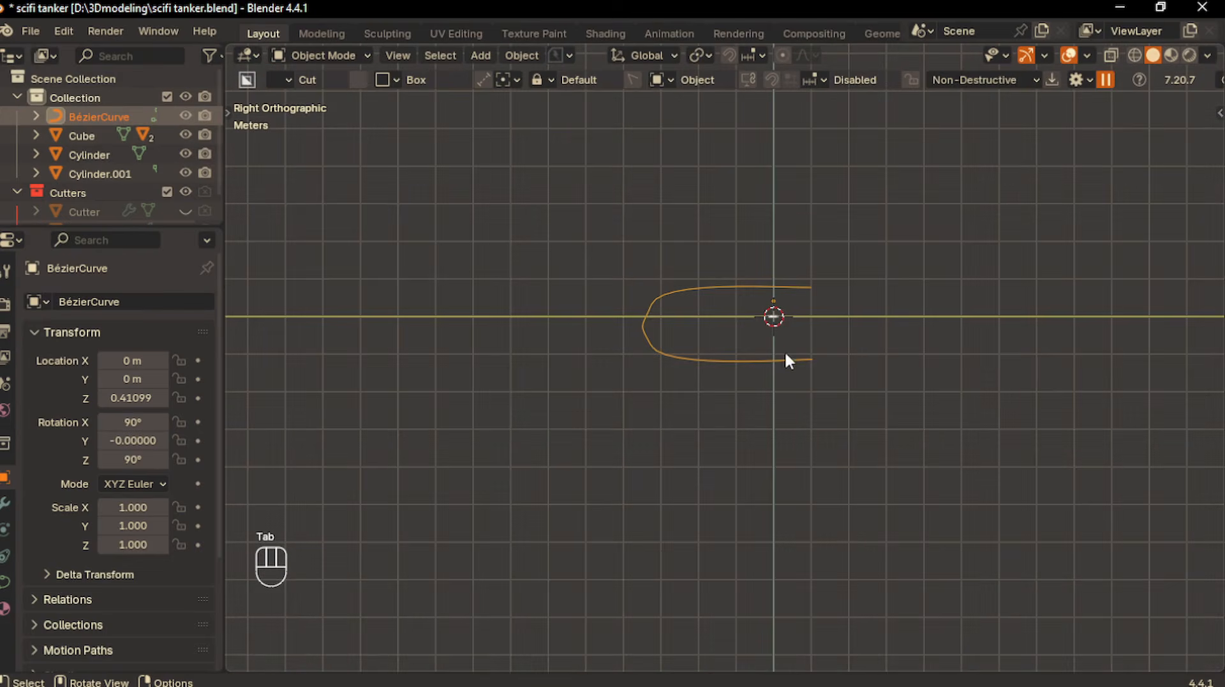
Mirror the curve along its local X axis into a closed loop and convert it to a mesh
key("alt+x")
scroll(785, 369, "up", 2)
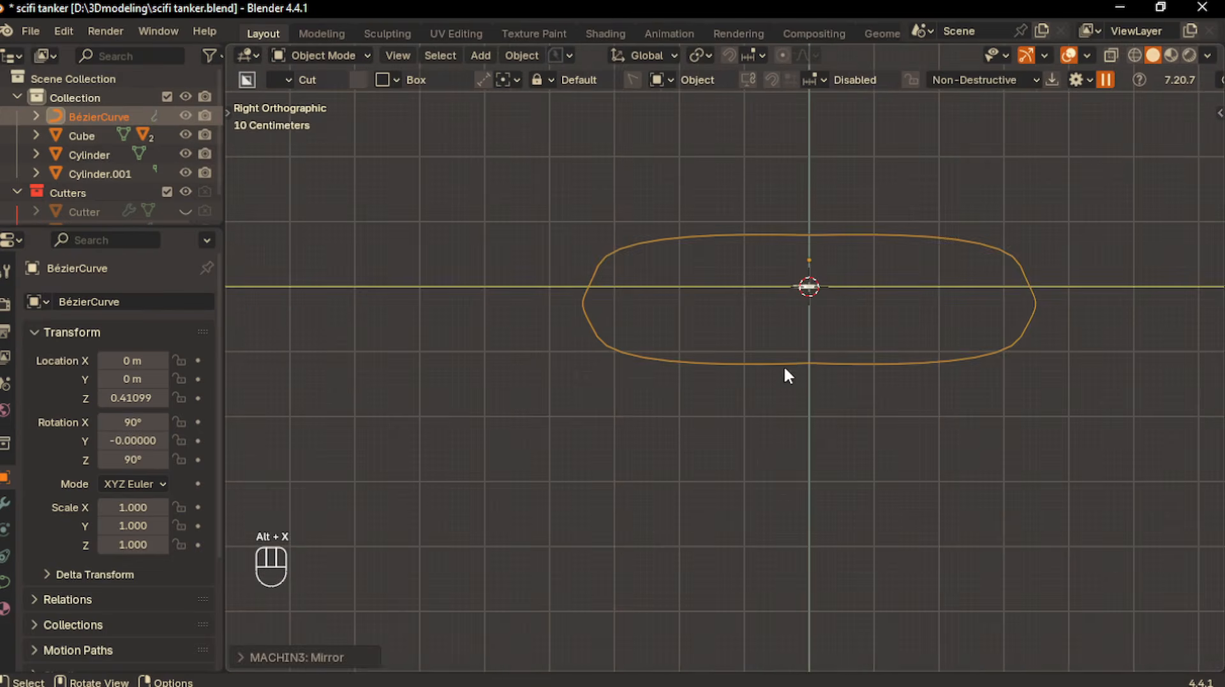
left_click(4, 503)
key("ctrl+a")
key("Tab")
key("Tab")
right_click(689, 281)
mouse_move(690, 281)
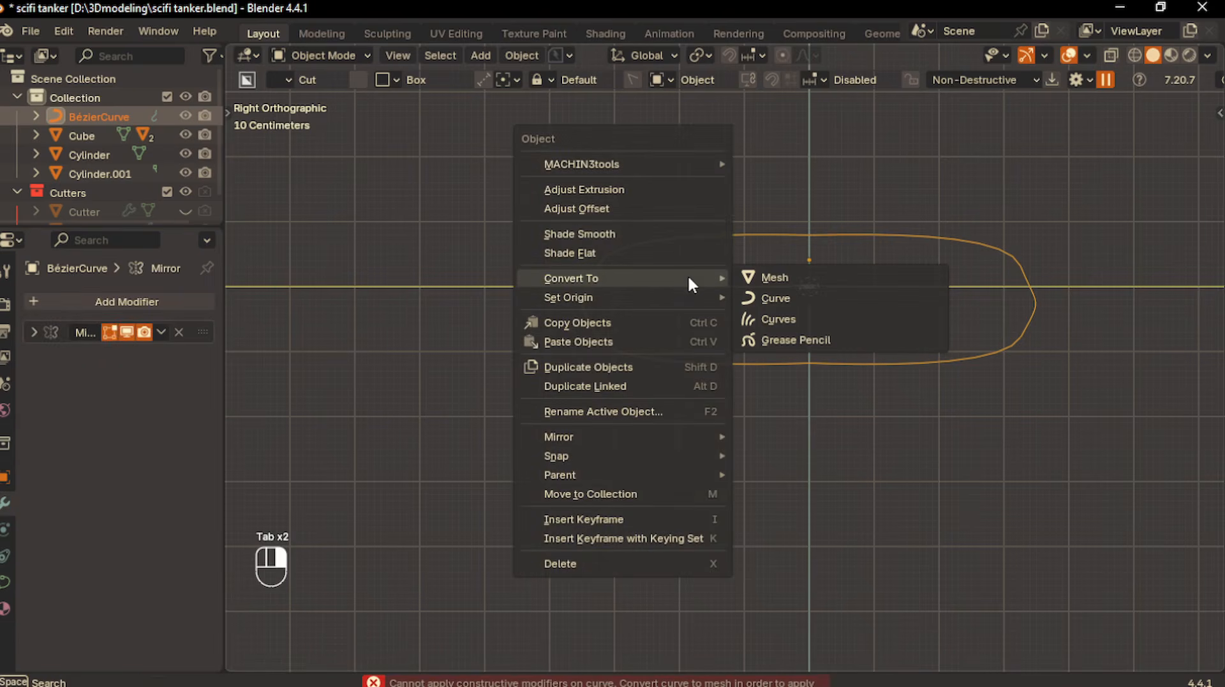
left_click(766, 278)
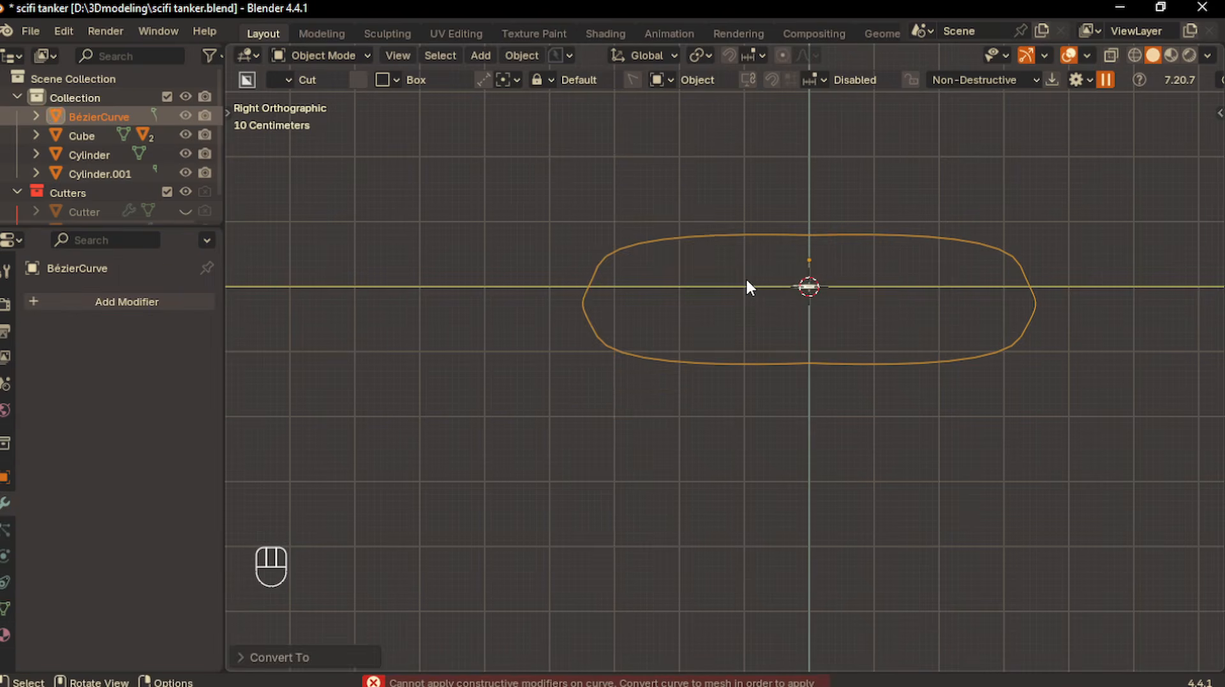
In the loop's Edit Mode, select all vertices and reduce them with Limited Dissolve
key("Tab")
left_click(596, 277)
left_click(581, 295)
scroll(645, 306, "up", 2)
middle_click_drag(646, 306, 716, 357, "shift")
scroll(755, 345, "up", 3)
scroll(694, 339, "up", 2)
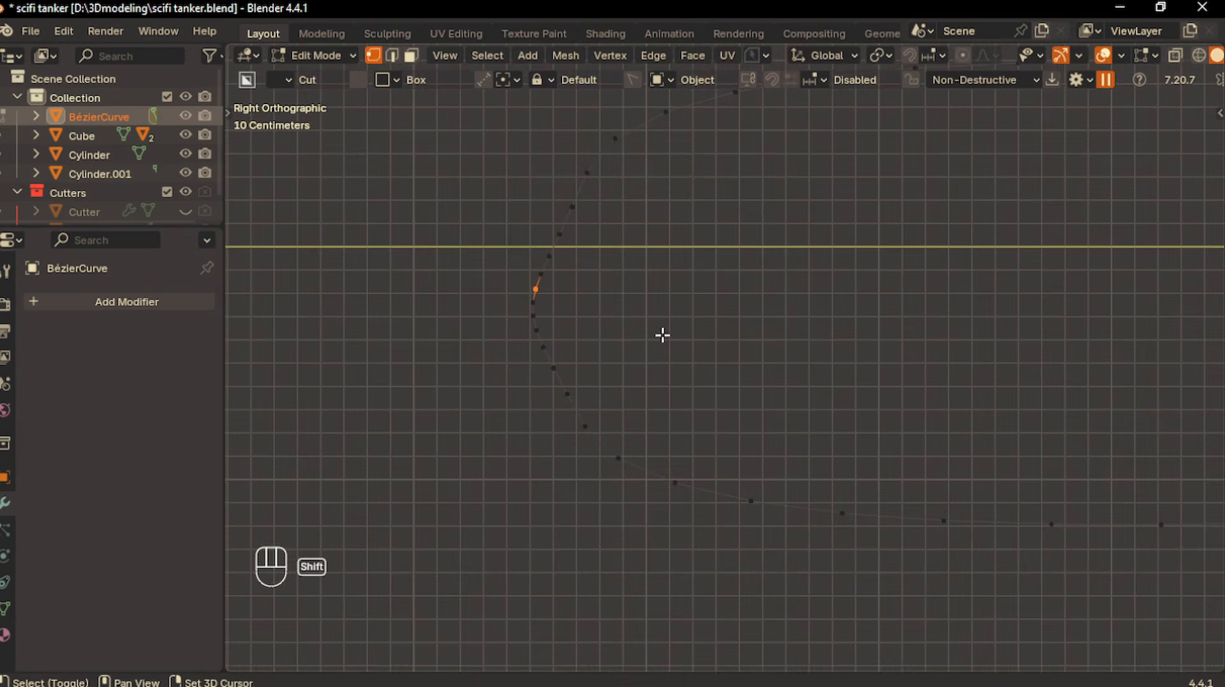
key("a")
key("x")
left_click(554, 311)
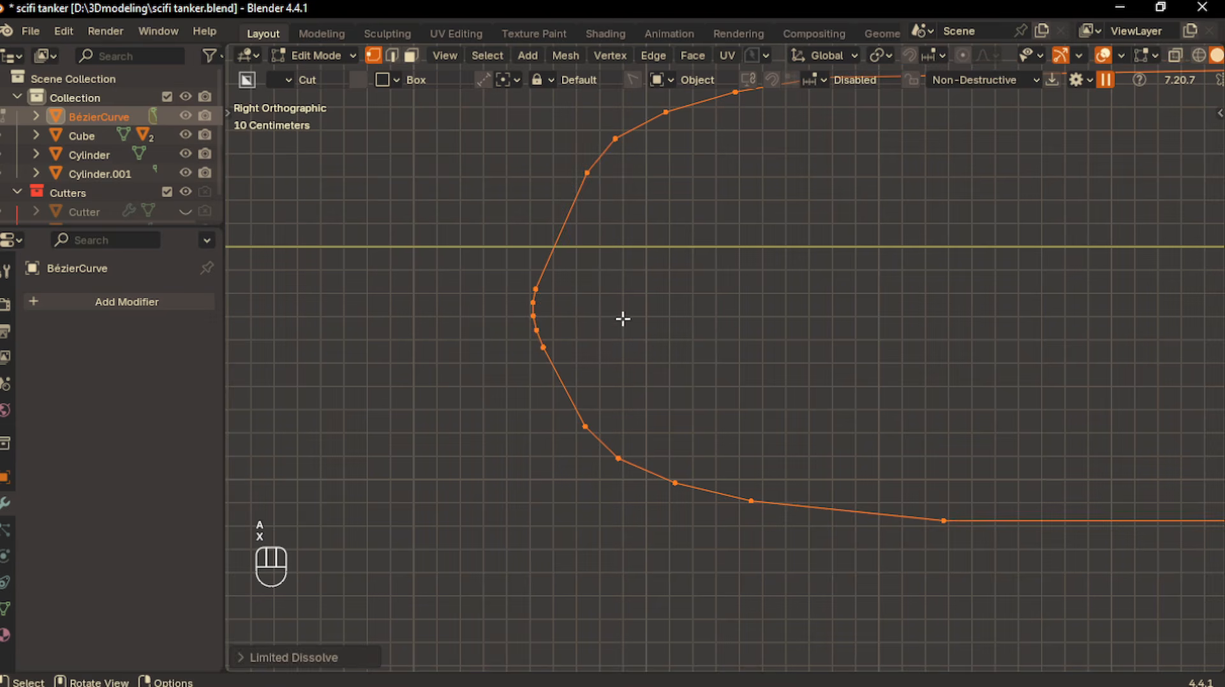
At the loop's negative-Y end, slide the upper bend vertex upward and the lower bend vertex downward along their edges
left_click(568, 297)
key("g")
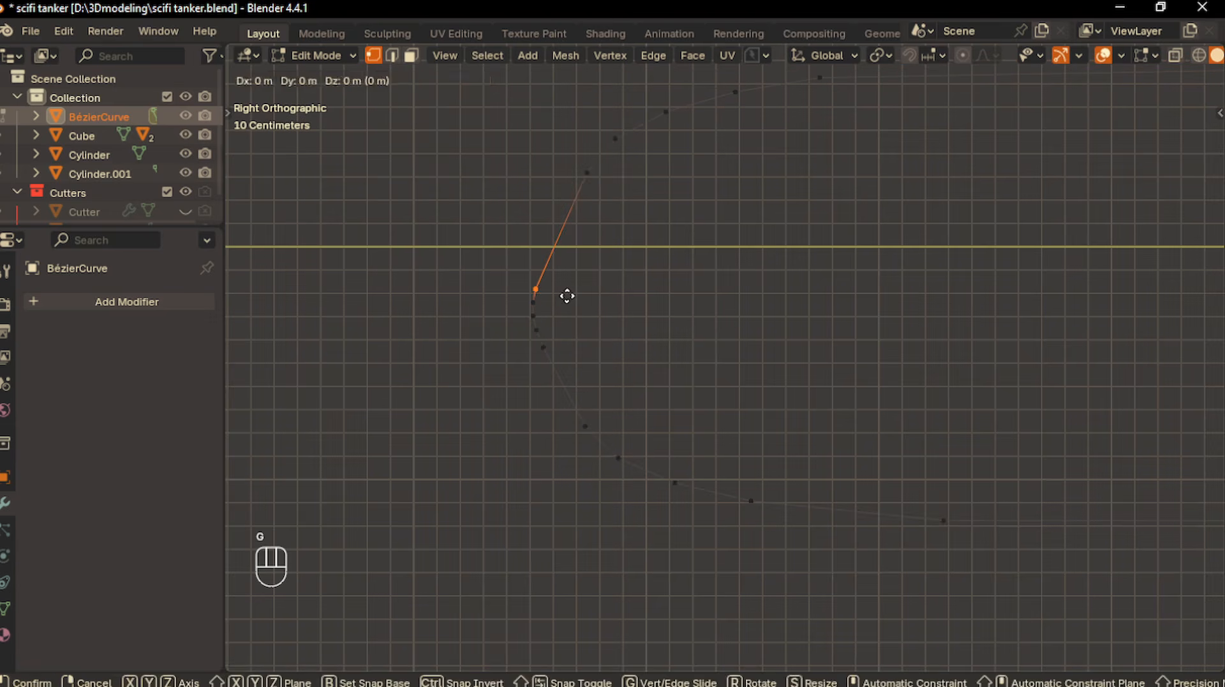
key("g")
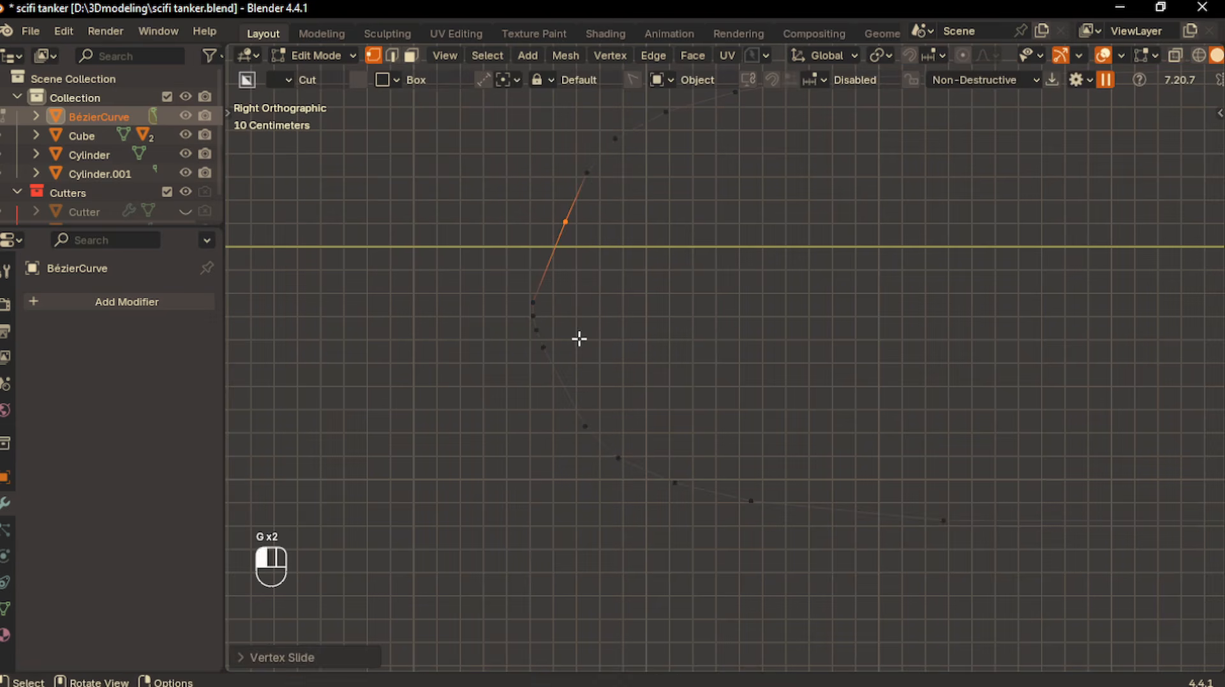
left_click(580, 339)
key("g")
key("g")
left_click(657, 421)
Turn on proportional editing and move the middle vertex of the negative-Y end about 0.06 m along positive Y
key("o")
key("g")
key("y")
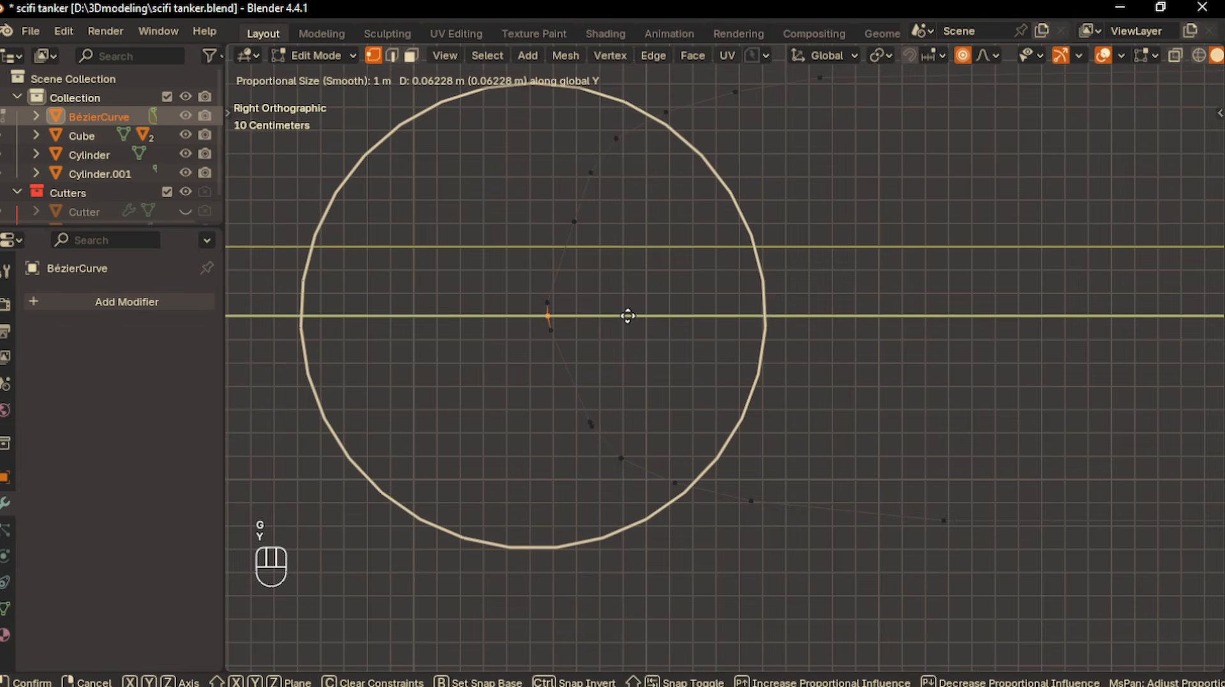
left_click(628, 316)
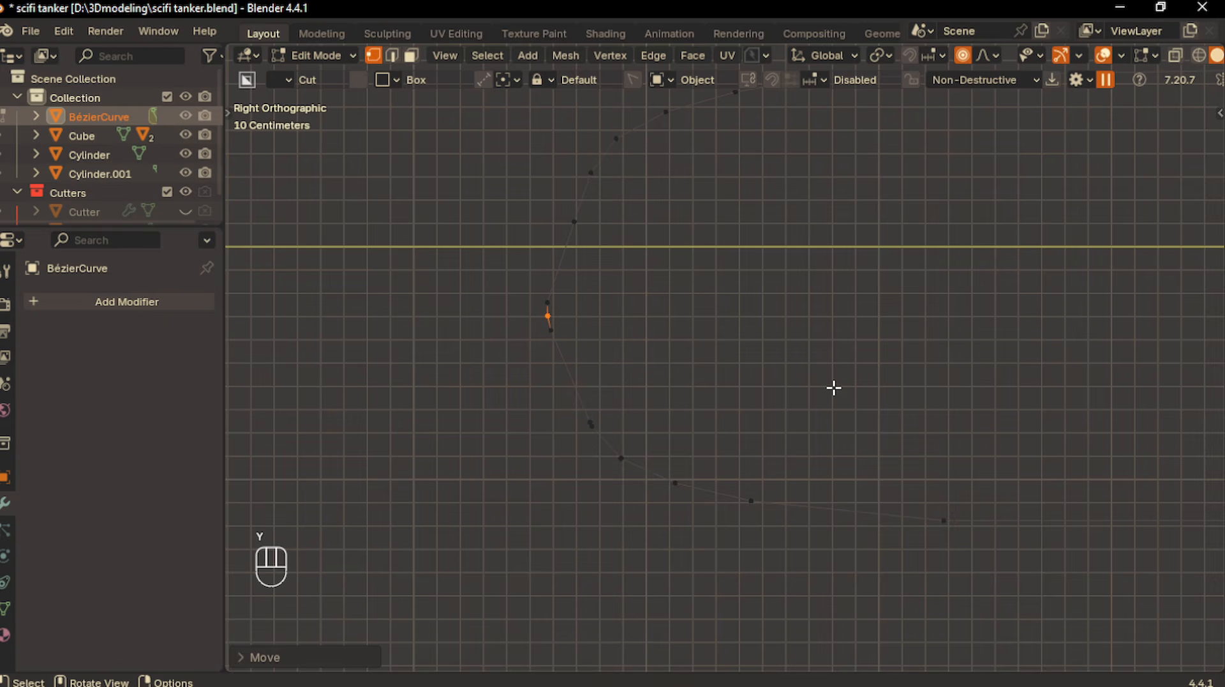
Dissolve the two vertices directly above and below the middle vertex at the loop's negative-Y end
left_click(564, 304)
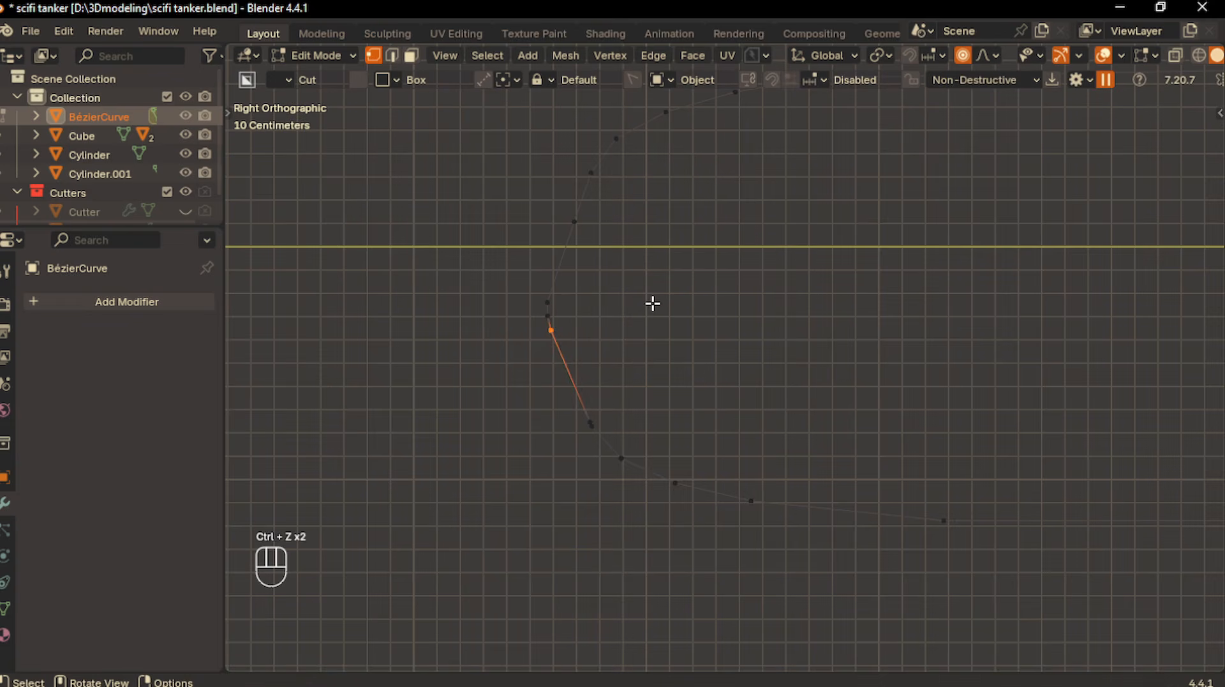
key("x")
left_click(609, 395)
left_click(572, 299)
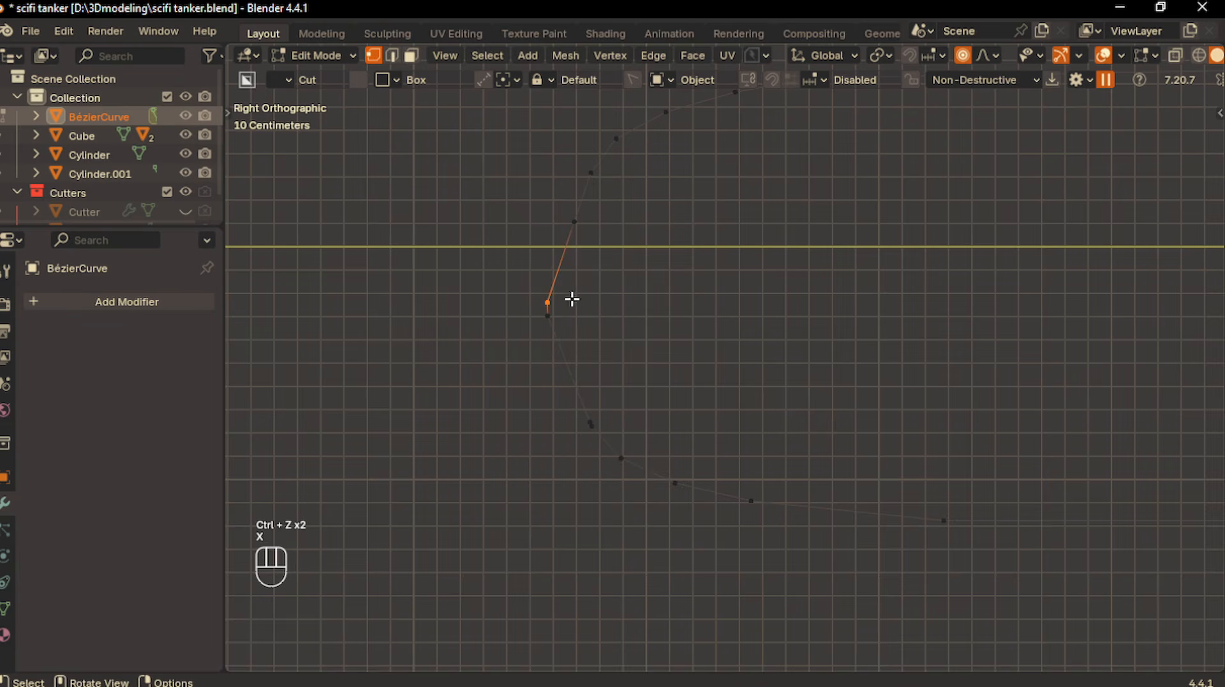
key("x")
left_click(577, 304)
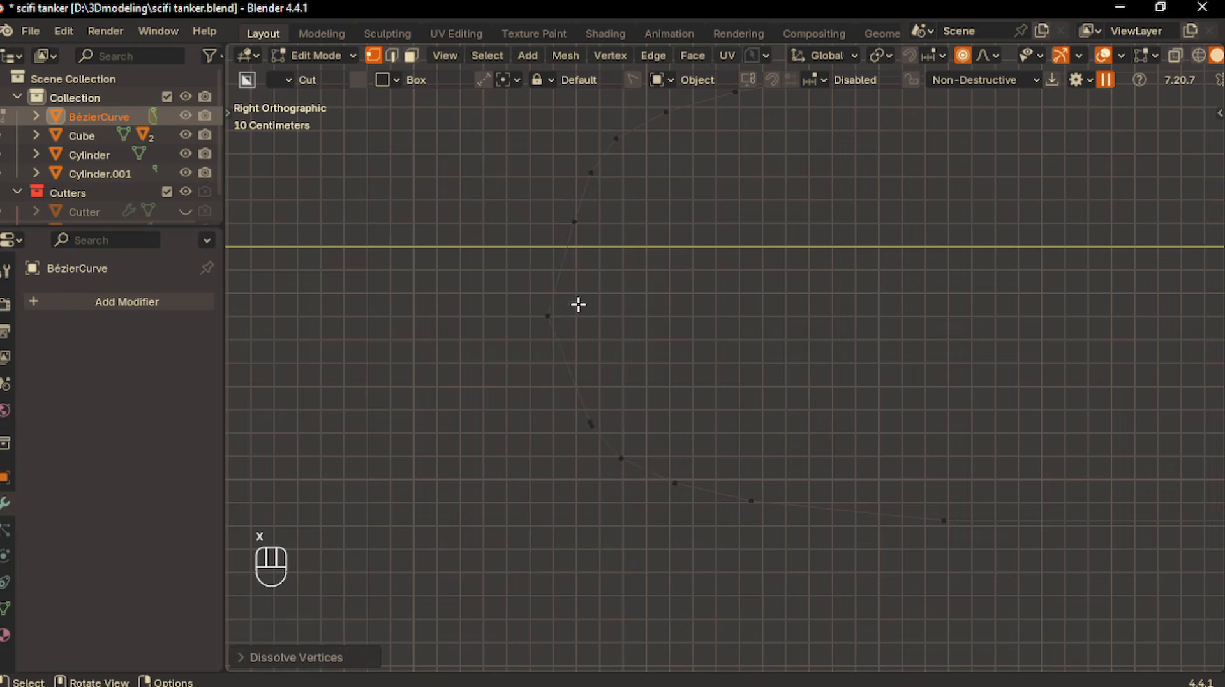
Move the middle vertex about 0.11 m along positive Y with a proportional size of about 0.35 m, and return to Object Mode
scroll(640, 331, "down", 2)
left_click(640, 331)
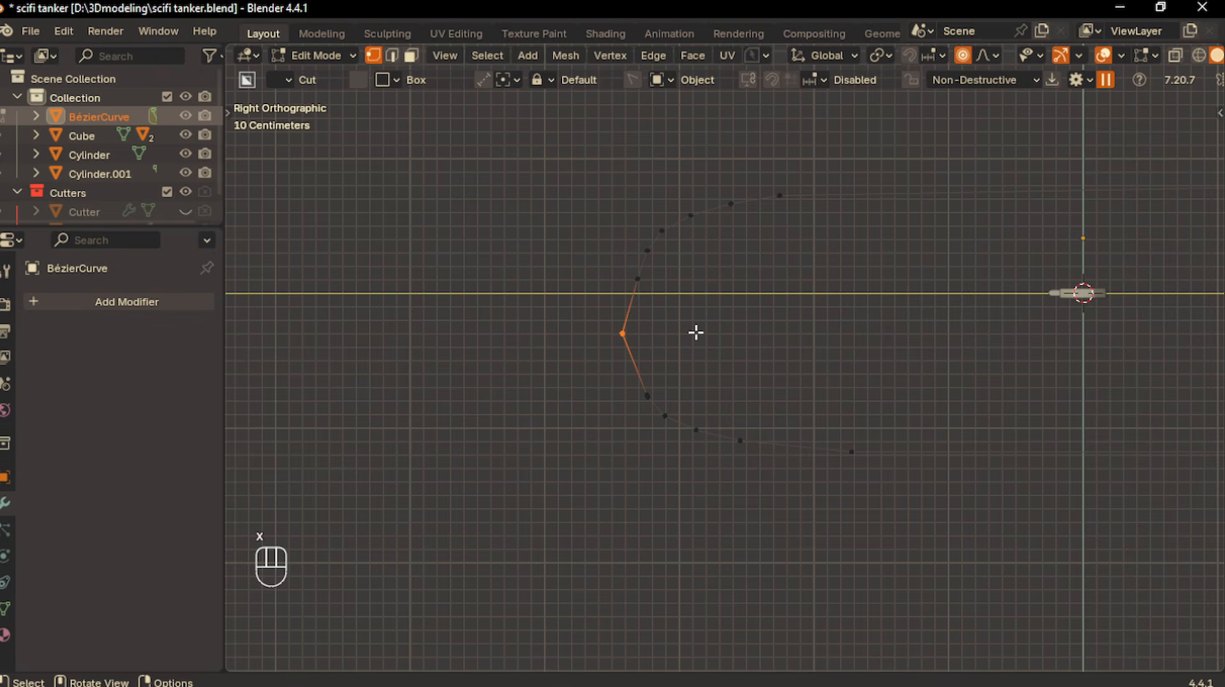
key("g")
key("y")
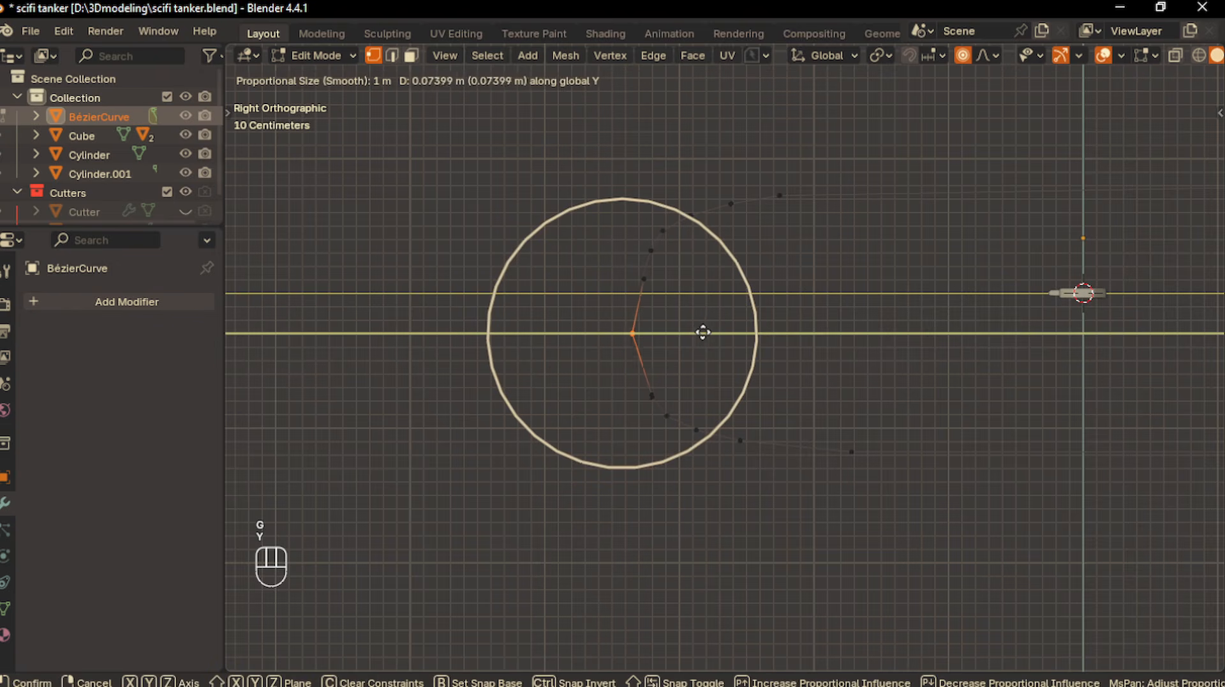
scroll(701, 332, "down", 5)
scroll(702, 333, "up", 16)
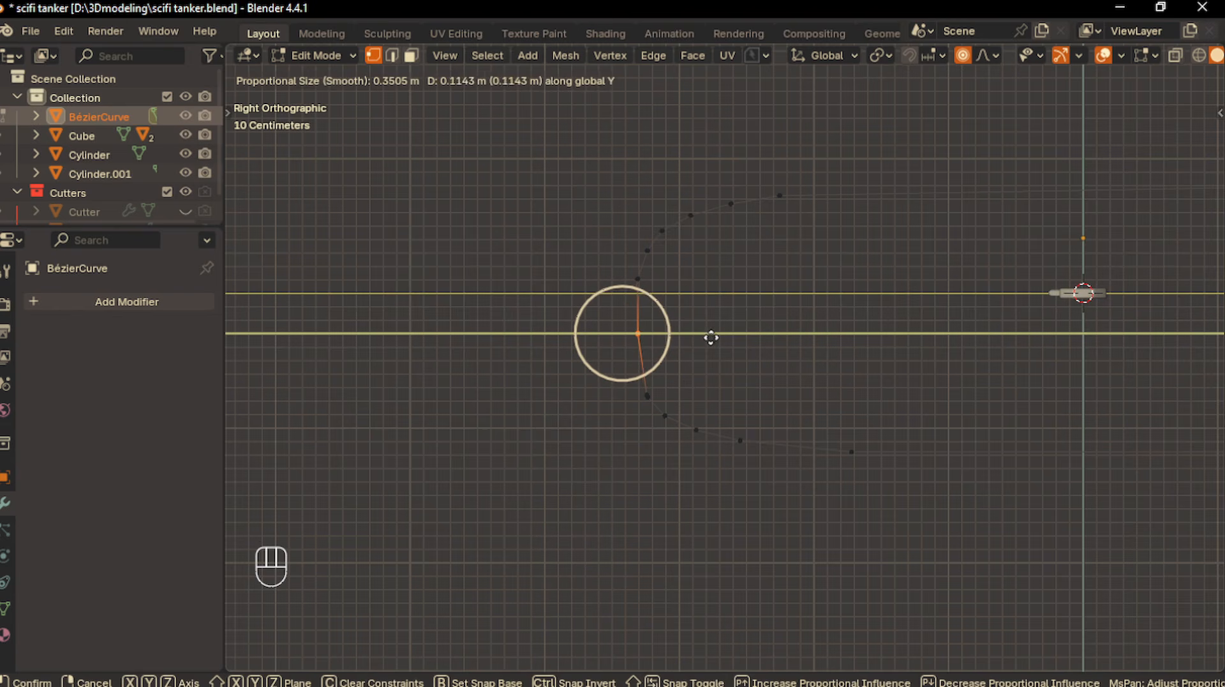
left_click(711, 336)
key("Tab")
scroll(738, 302, "down", 4)
middle_click_drag(733, 302, 679, 303, "shift")
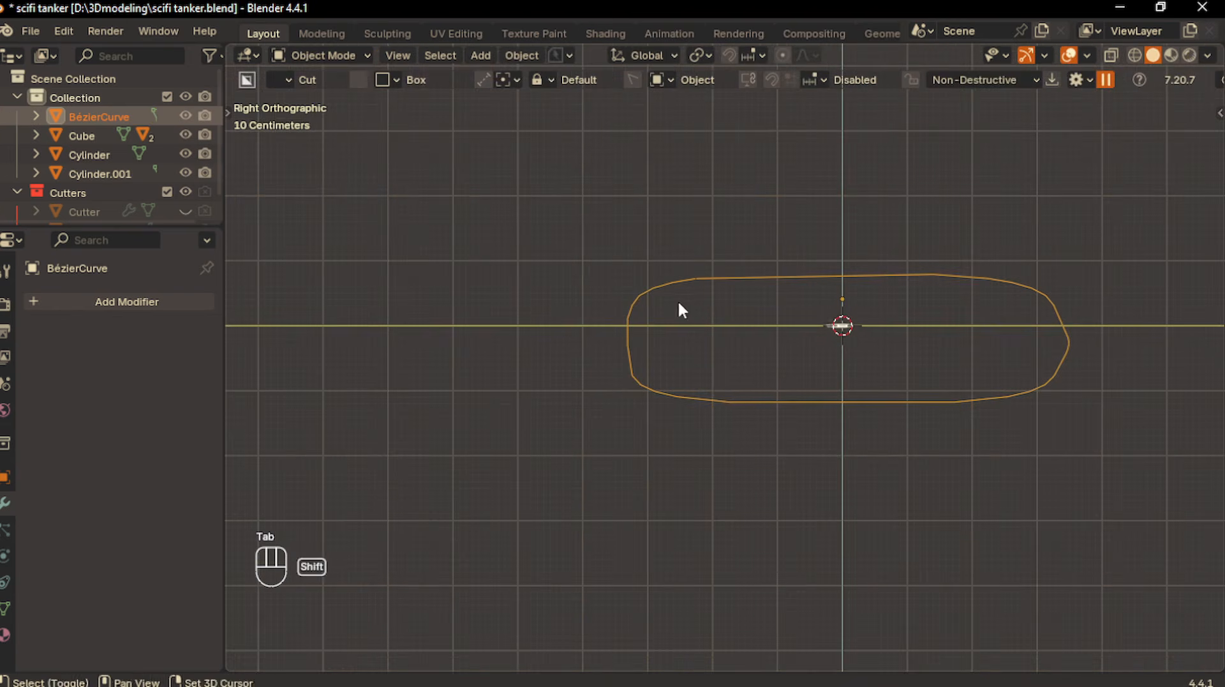
Mirror the reshaped half of the loop along local X onto the positive-Y side and convert the object to a curve
key("alt+x")
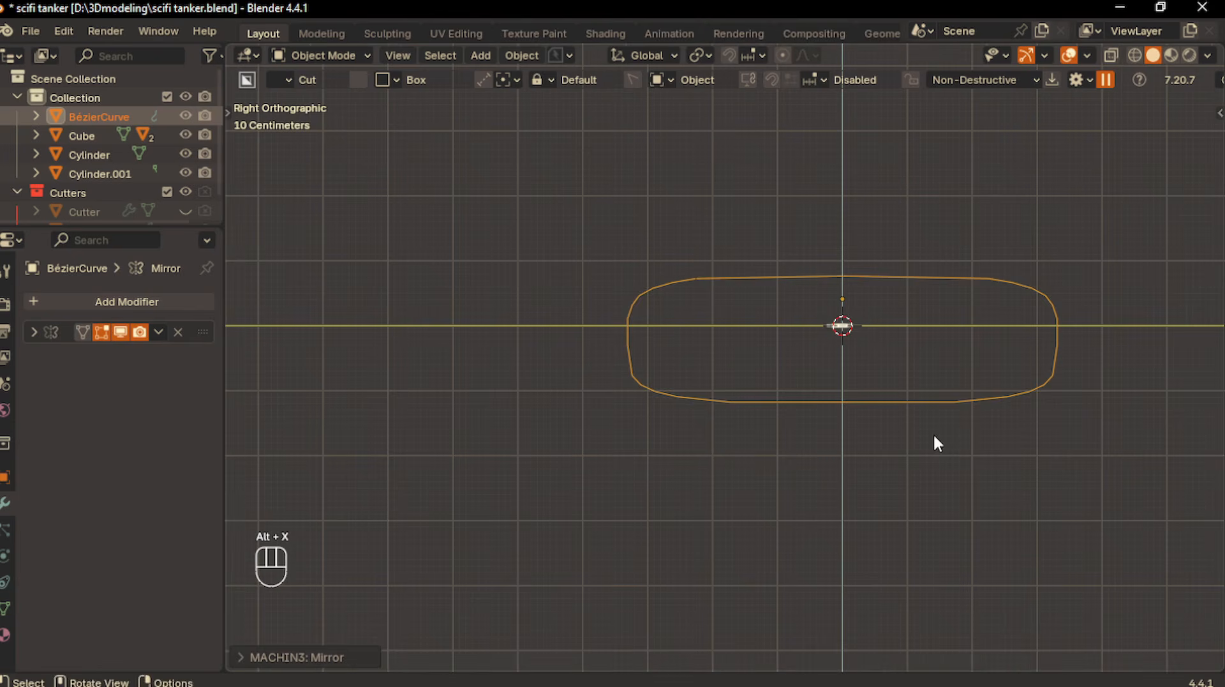
scroll(933, 433, "down", 2)
middle_click_drag(747, 423, 870, 481)
right_click(616, 337)
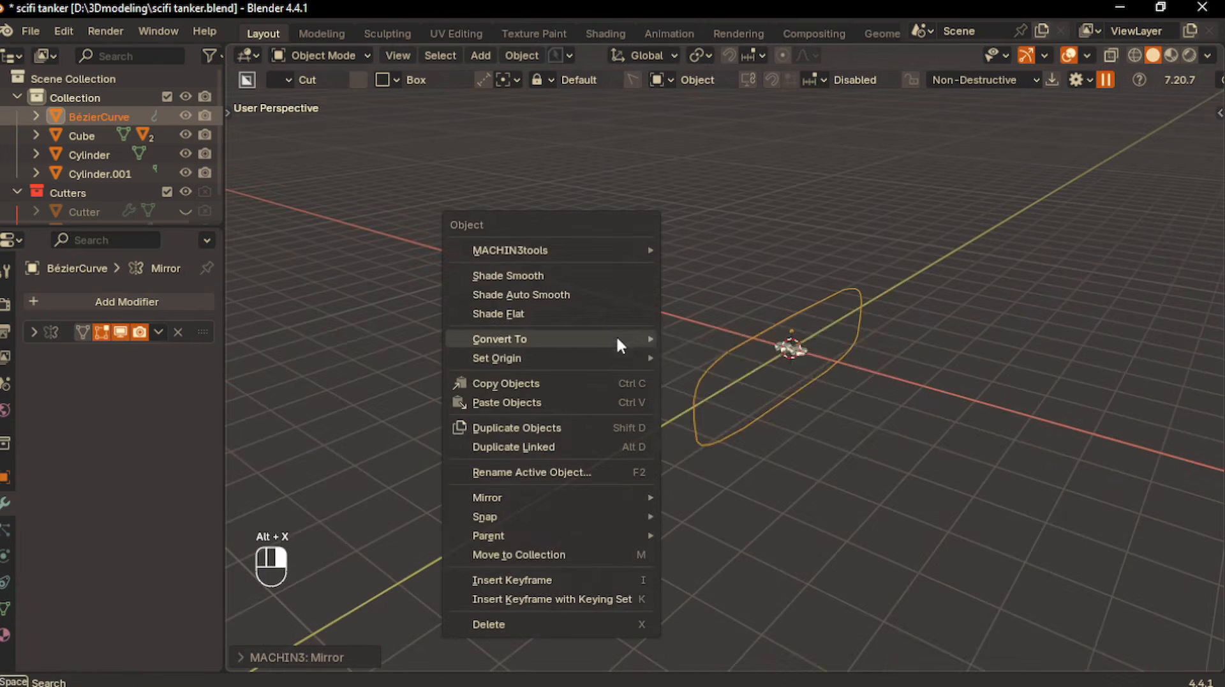
mouse_move(599, 360)
mouse_move(642, 339)
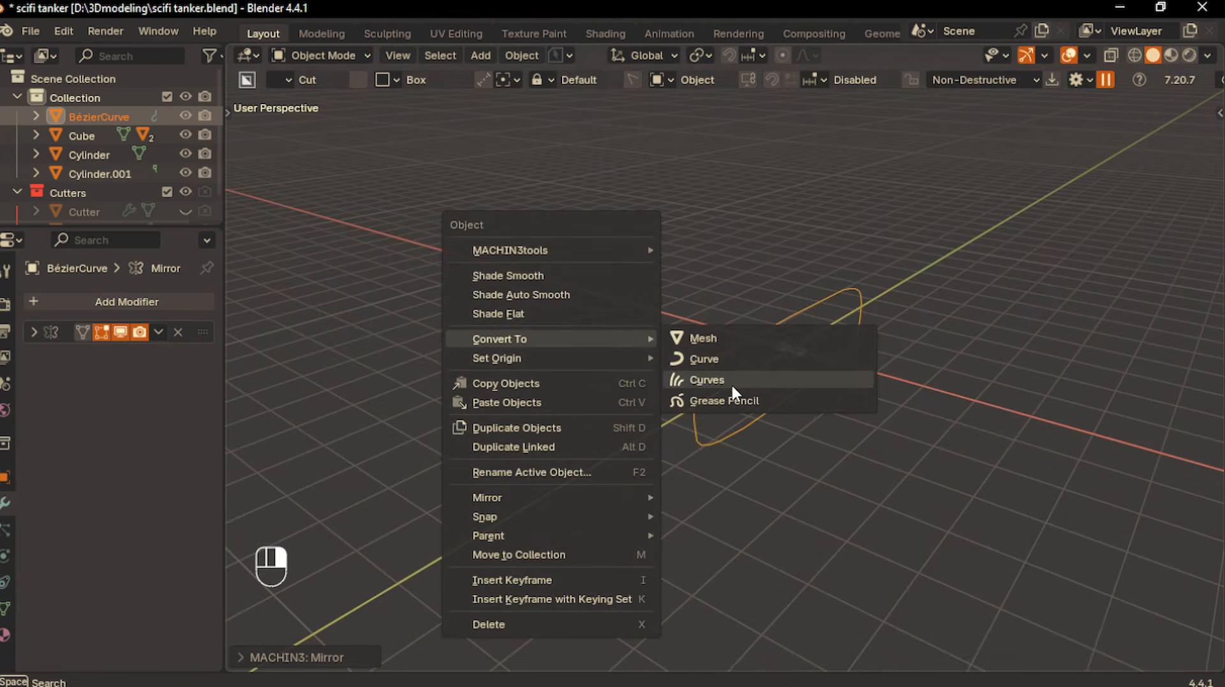
left_click(734, 359)
Select all the track link's pads, pins and arms and join them into one object
scroll(760, 421, "up", 2)
middle_click_drag(763, 414, 677, 367)
middle_click_drag(892, 358, 876, 393)
scroll(876, 383, "up", 3)
left_click(844, 345, "shift")
middle_click_drag(849, 351, 725, 427)
scroll(711, 393, "up", 3)
left_click(675, 399, "shift")
left_click(767, 394, "shift")
key("ctrl+j")
Move the joined track link along Z and scale it down in top view
key("KP_1")
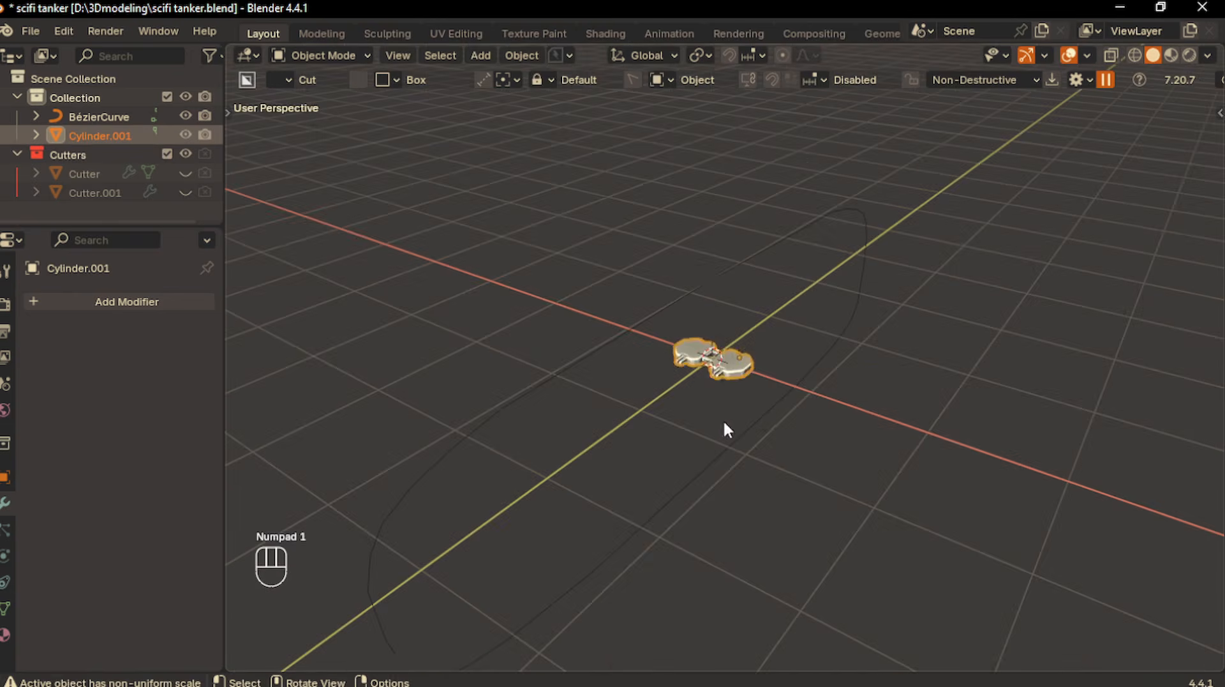
key("g")
key("z")
left_click(750, 349)
middle_click_drag(750, 348, 659, 334)
key("KP_7")
key("s")
left_click(824, 390)
scroll(833, 402, "up", 4)
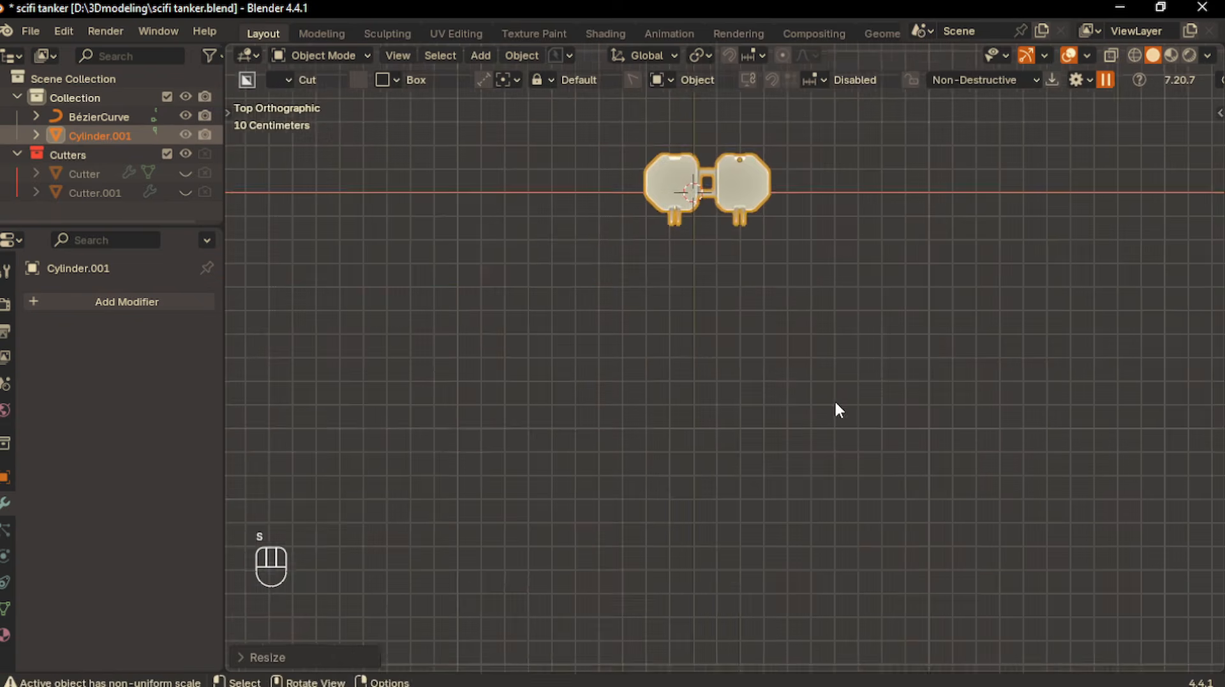
Reposition the scaled-down track link in top view
key("g")
middle_click_drag(826, 370, 587, 281, "shift")
left_click(806, 454)
Add an Array modifier to the track link with a relative offset of 0 in X and -1 in Y
scroll(697, 282, "down", 5)
left_click(167, 302)
mouse_move(95, 378)
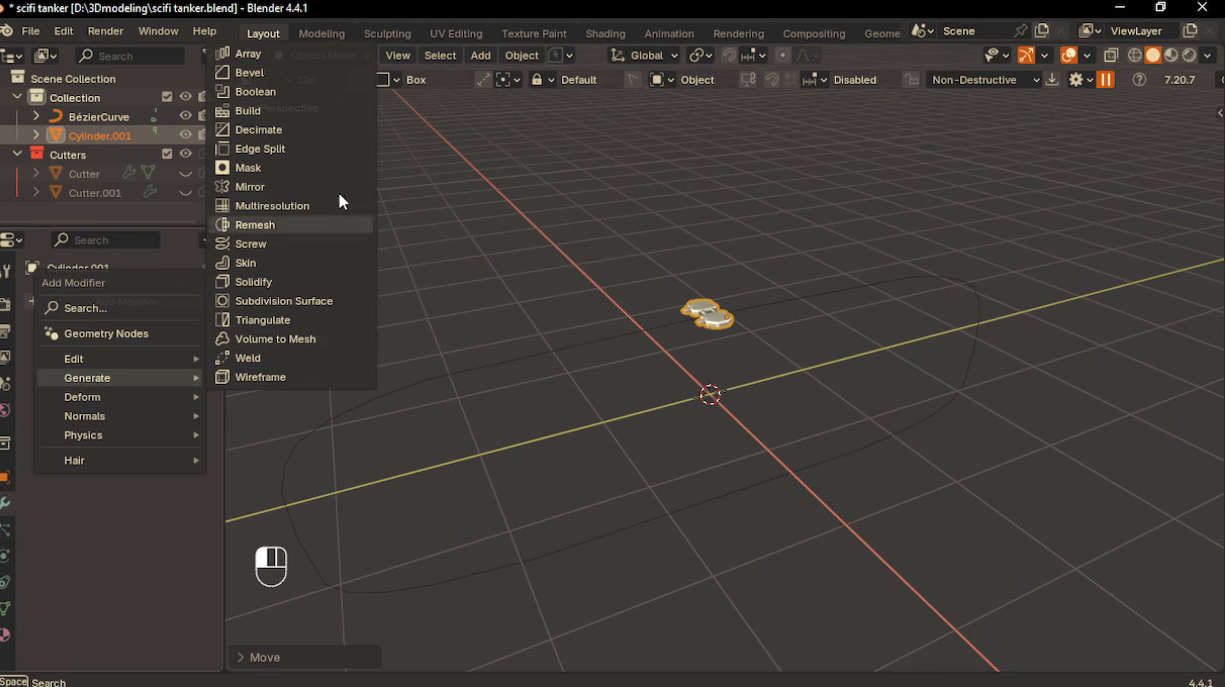
left_click(322, 54)
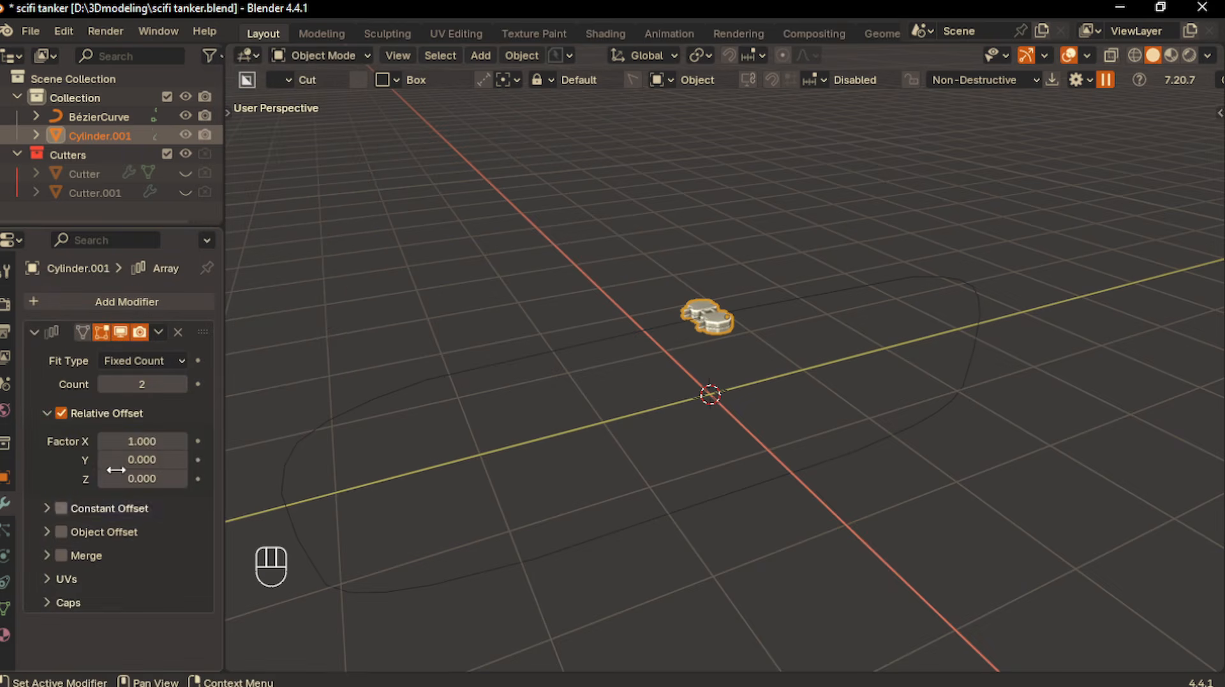
left_click(144, 441)
type("0")
key("Return")
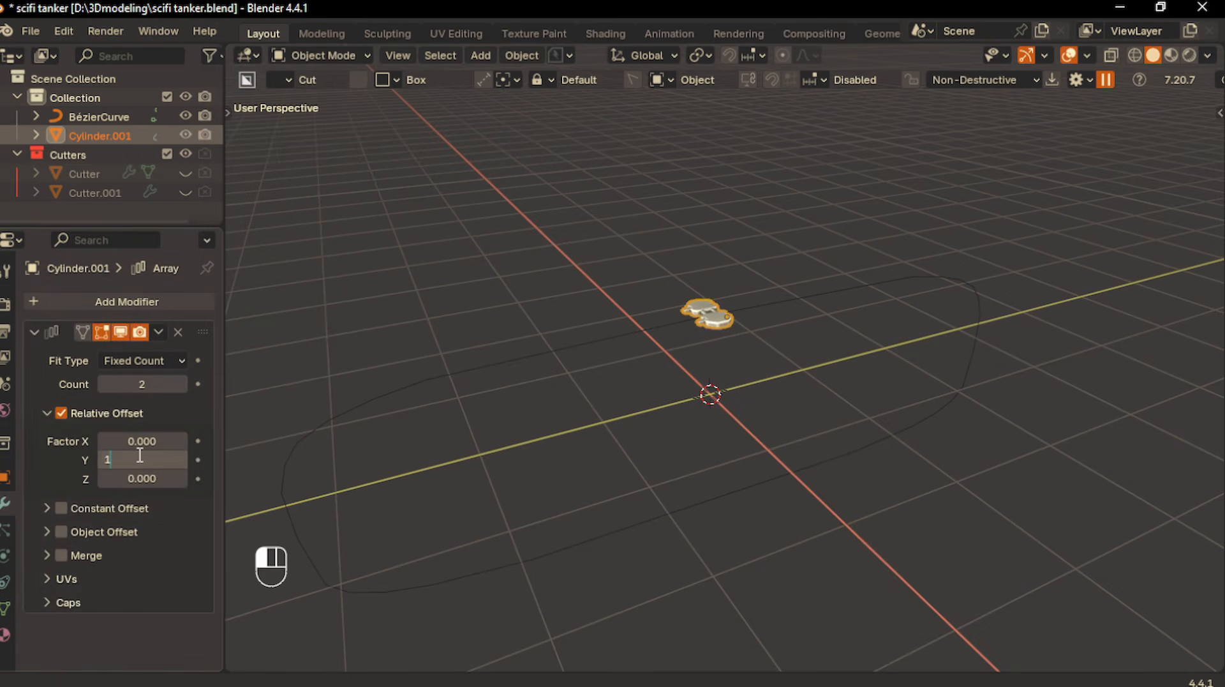
left_click(140, 455)
type("1")
key("Return")
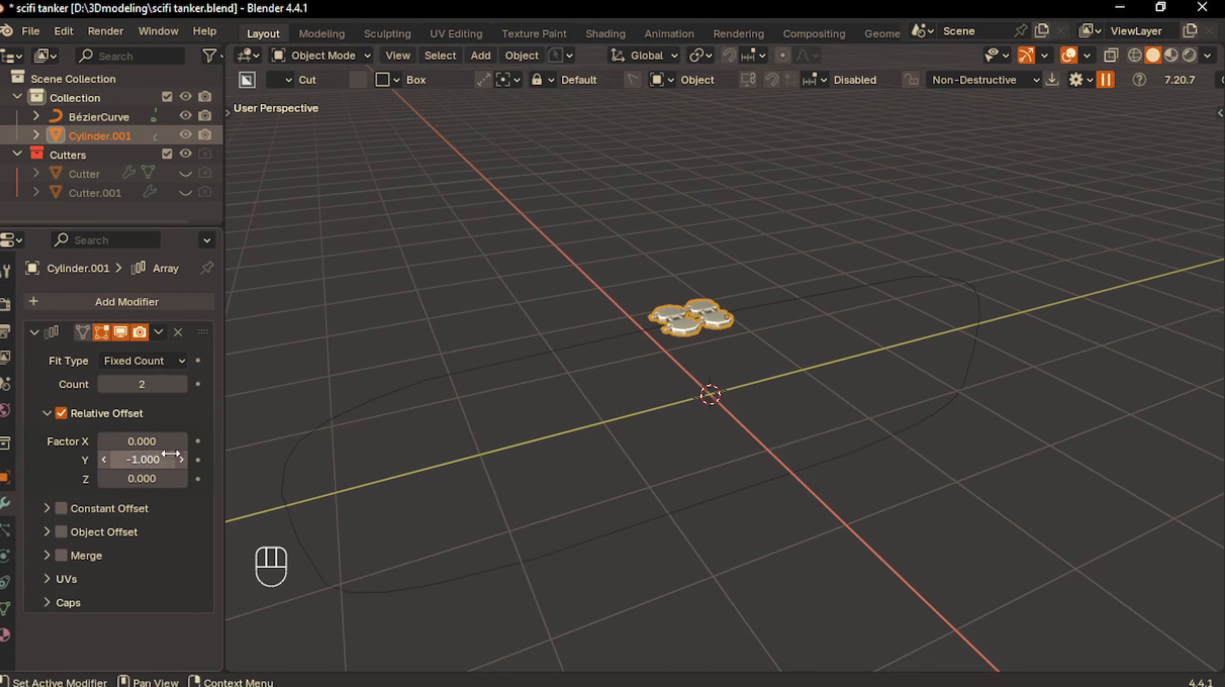
Tighten the gap between the arrayed links by setting the relative Y offset to -0.910
scroll(580, 445, "up", 10)
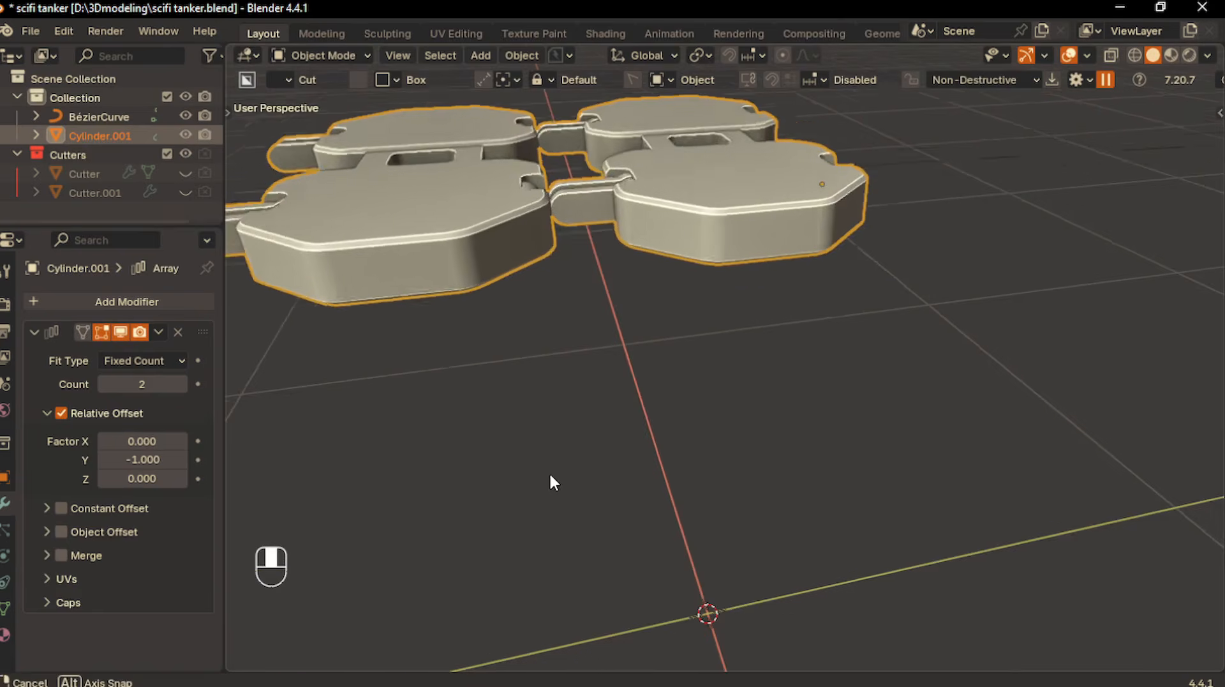
middle_click_drag(550, 472, 554, 490)
middle_click_drag(554, 490, 598, 468, "shift")
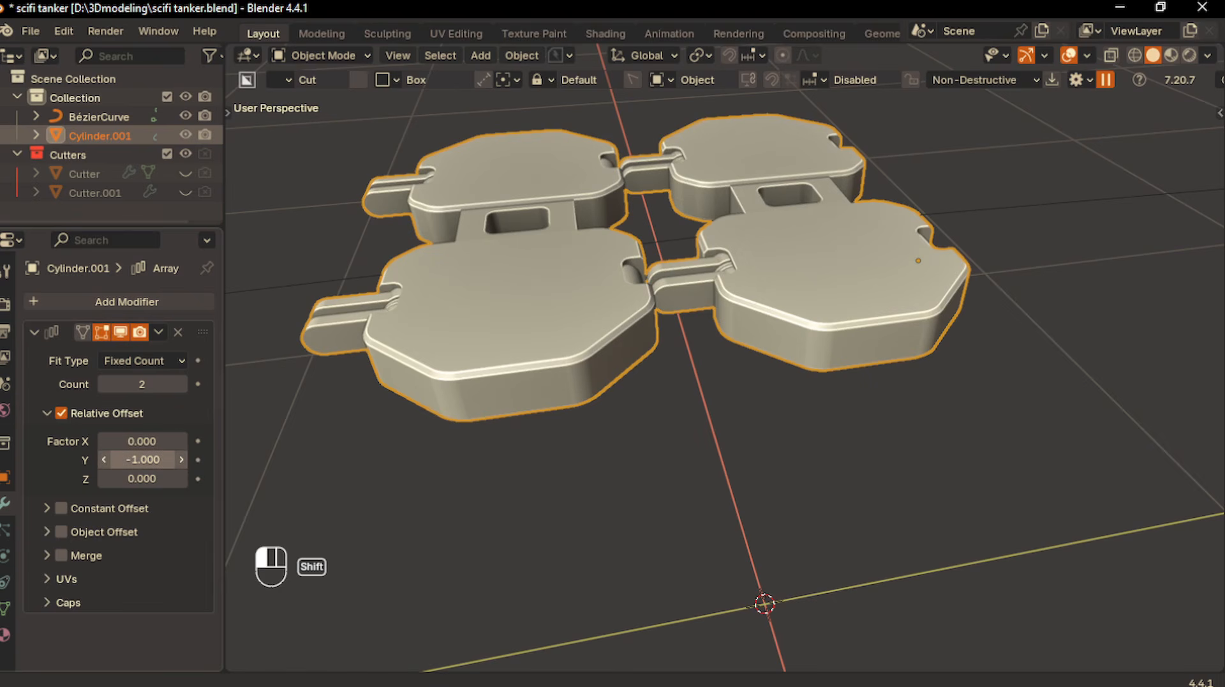
left_click_drag(142, 459, 169, 459)
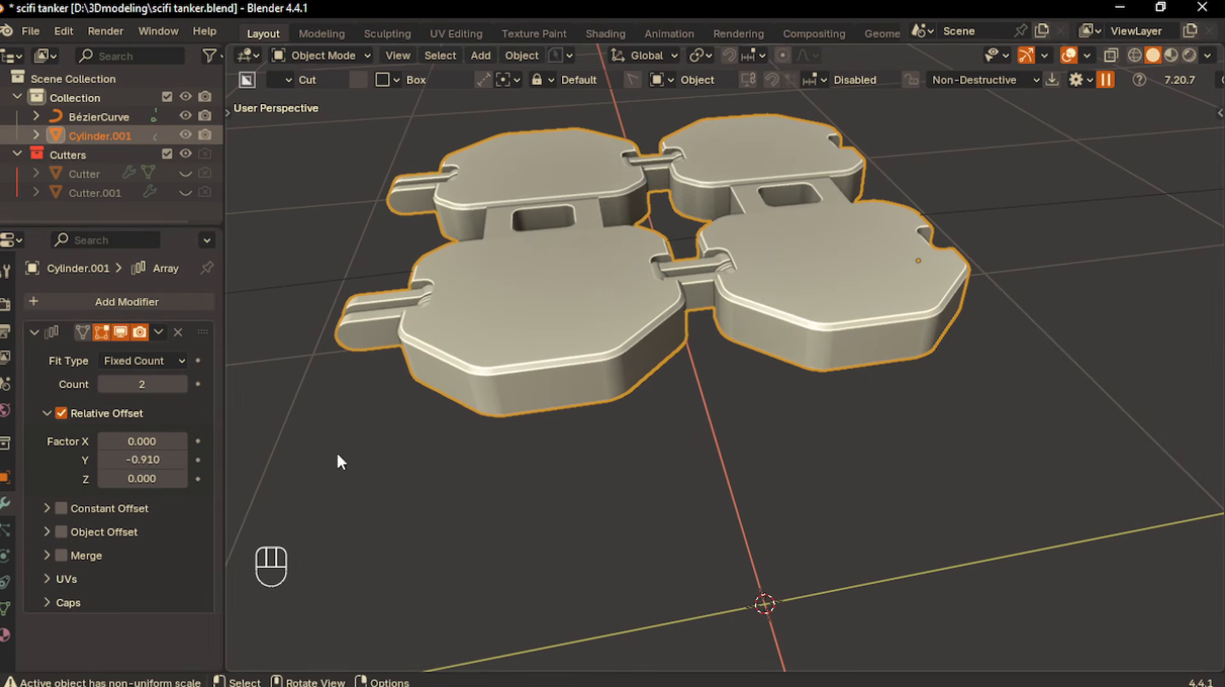
left_click(441, 429)
Increase the Array modifier's count to 17 track links
scroll(550, 407, "down", 2)
scroll(548, 402, "down", 2)
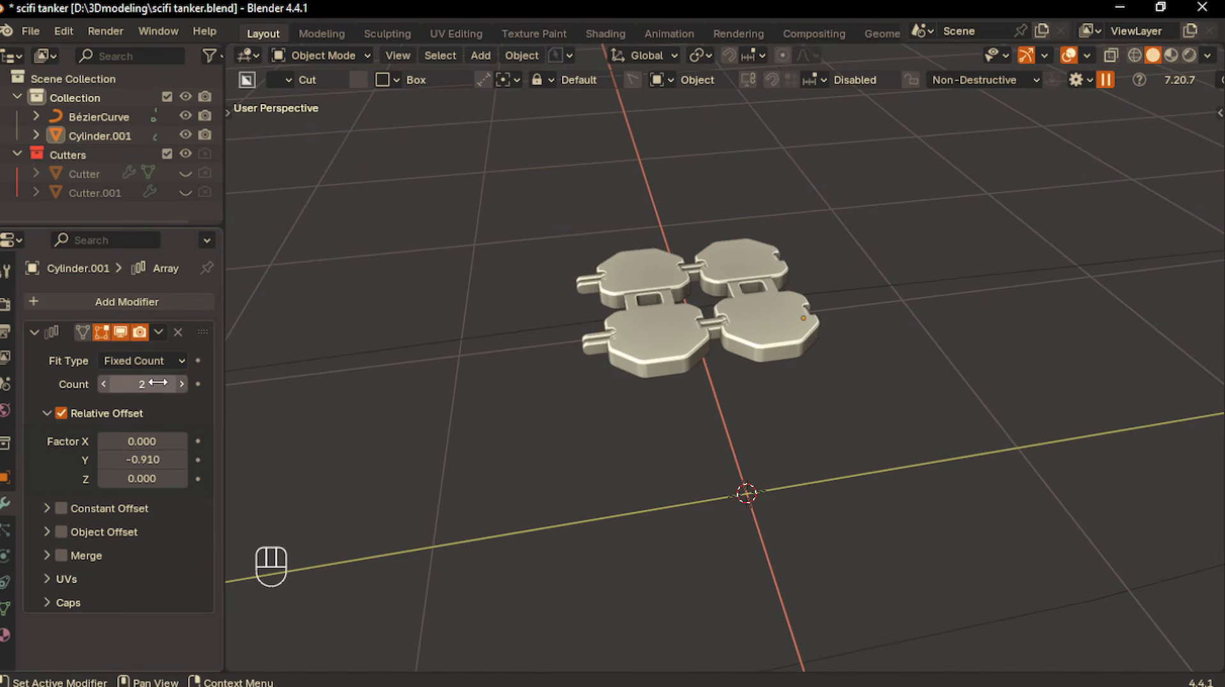
left_click(182, 384)
left_click(182, 384)
left_click(182, 384)
left_click(182, 383)
scroll(540, 339, "down", 6)
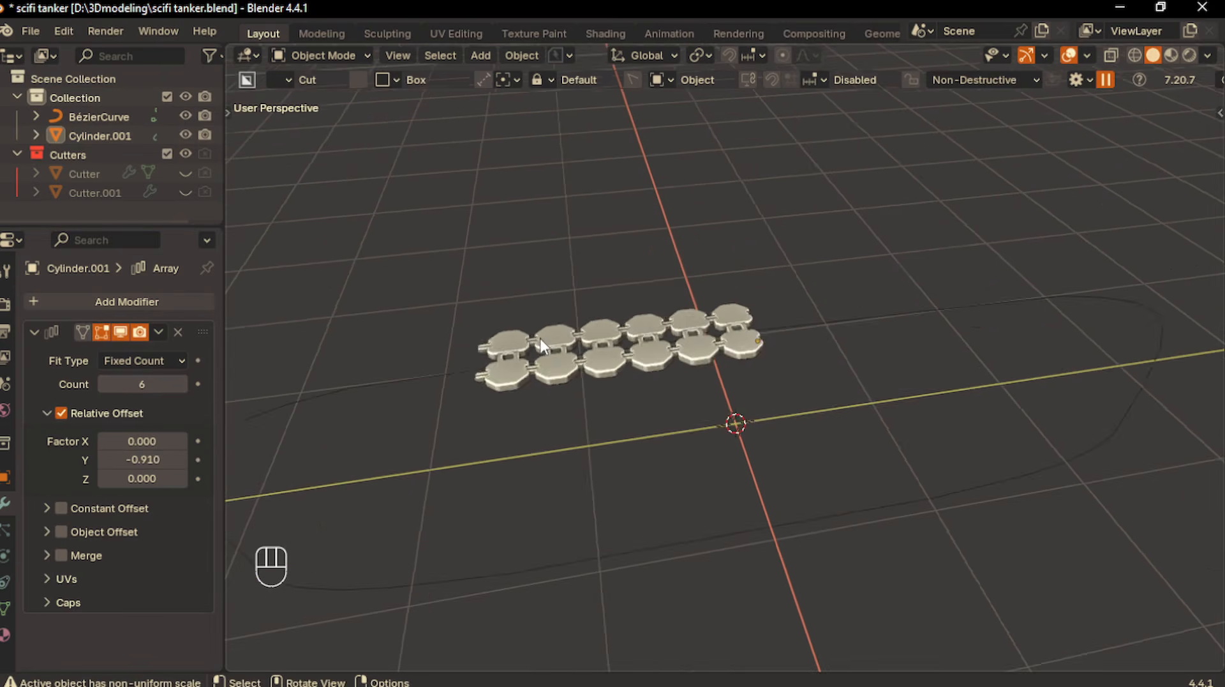
left_click(183, 384)
left_click(183, 384)
left_click(183, 383)
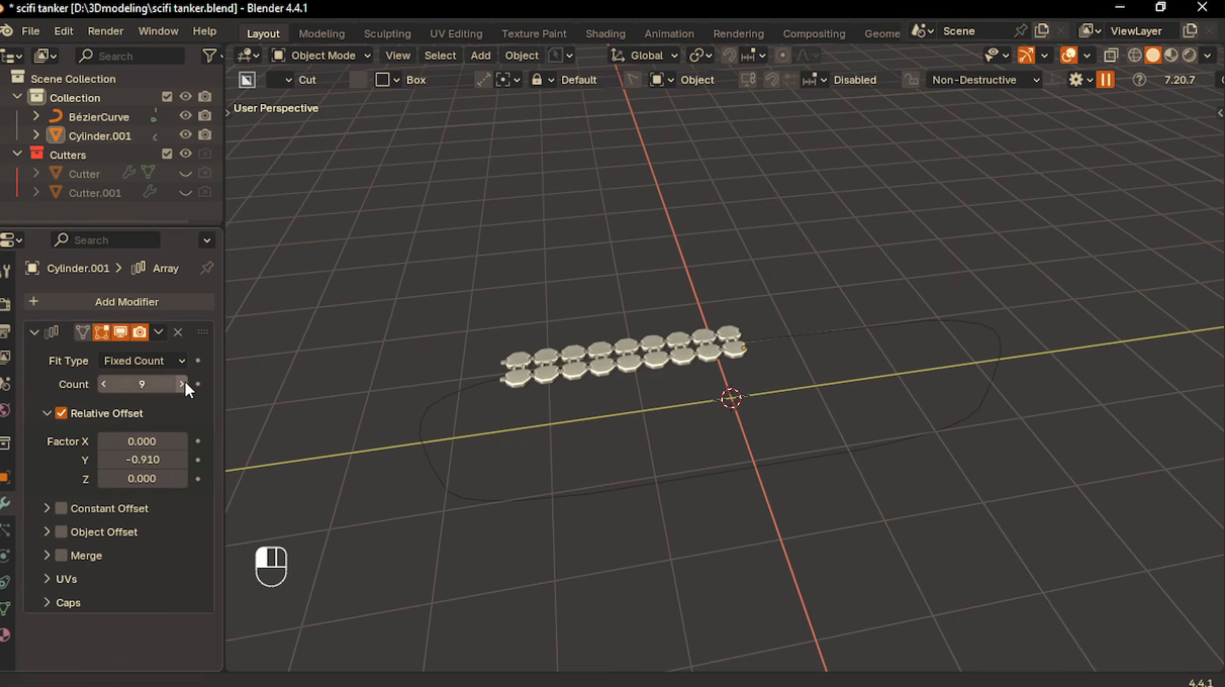
left_click(183, 384)
left_click(184, 383)
left_click(183, 383)
left_click(184, 384)
left_click(183, 383)
left_click(183, 384)
left_click(183, 384)
left_click(183, 384)
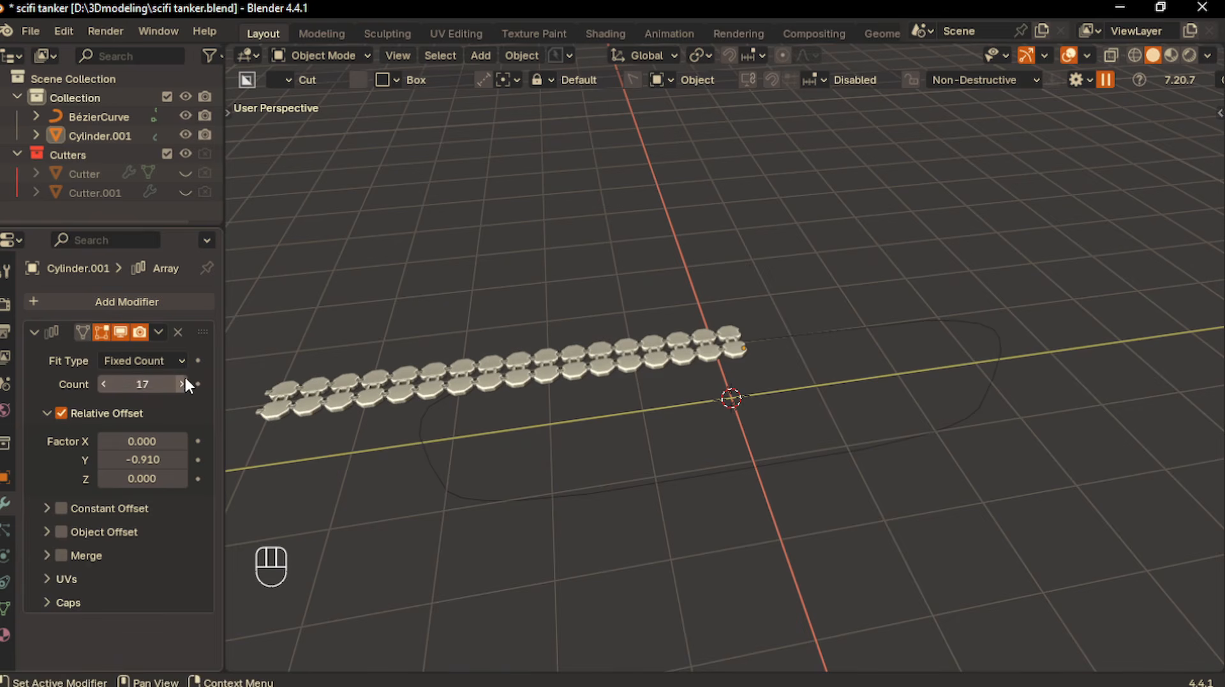
Add a Curve modifier to the arrayed track and pick the Bézier curve loop as its curve object
left_click(179, 300)
mouse_move(139, 324)
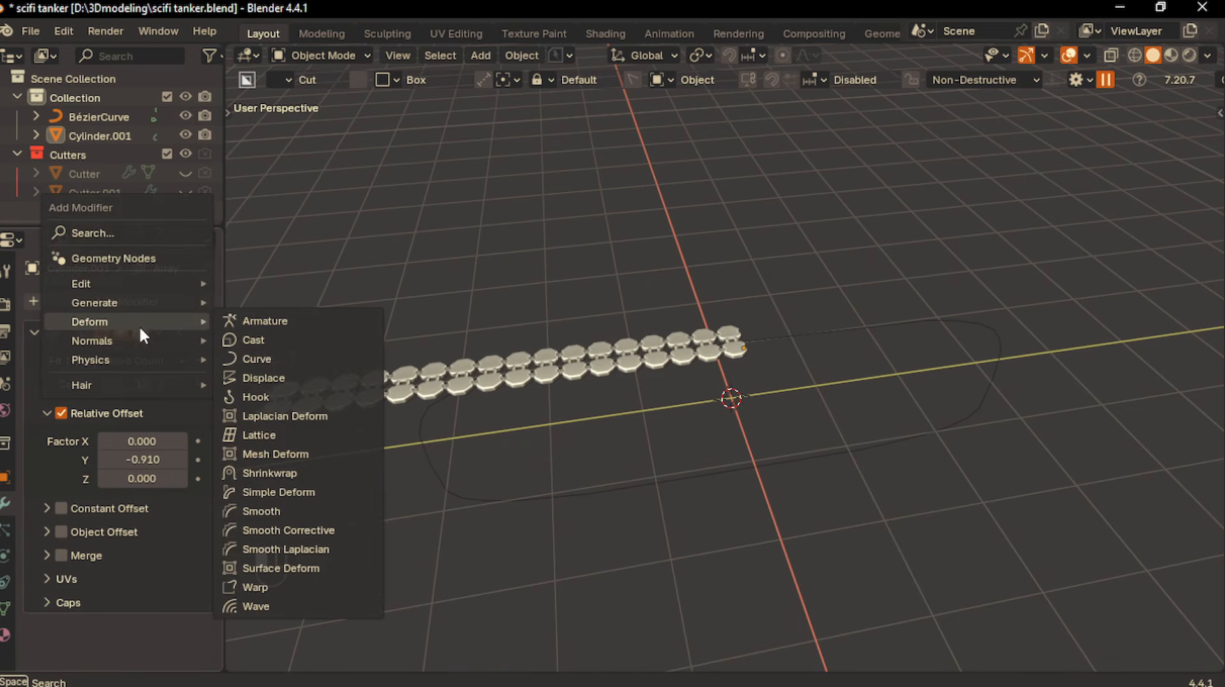
left_click(221, 351)
scroll(179, 574, "down", 2)
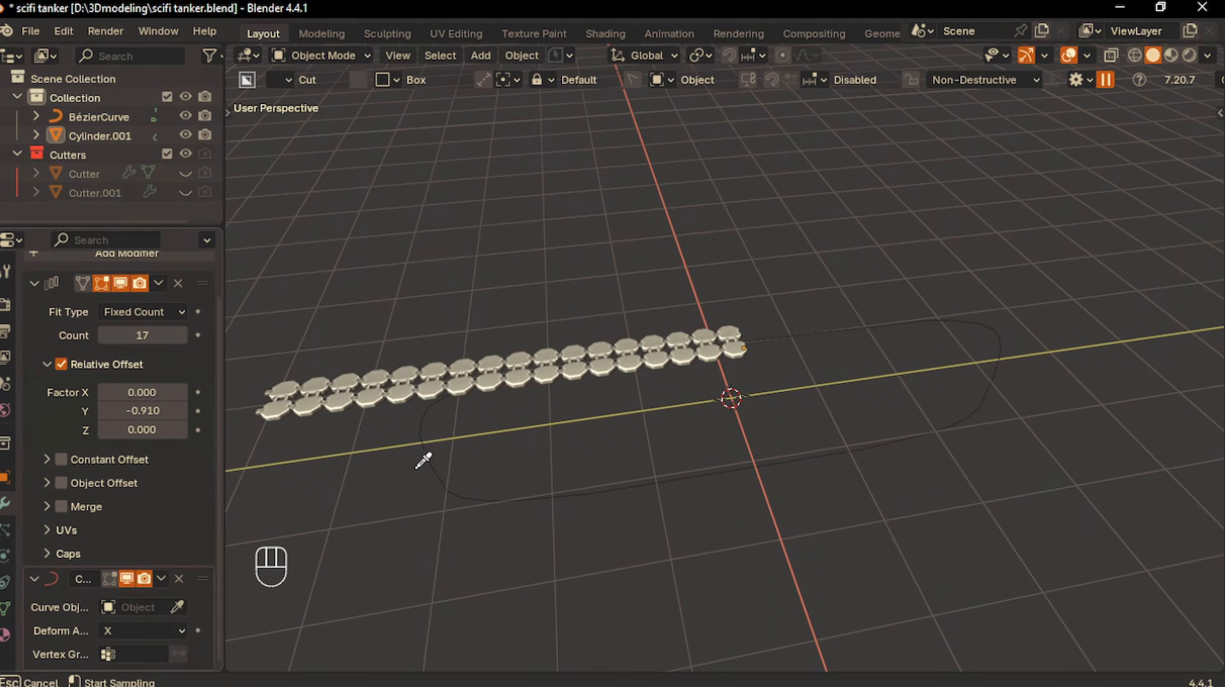
left_click(439, 454)
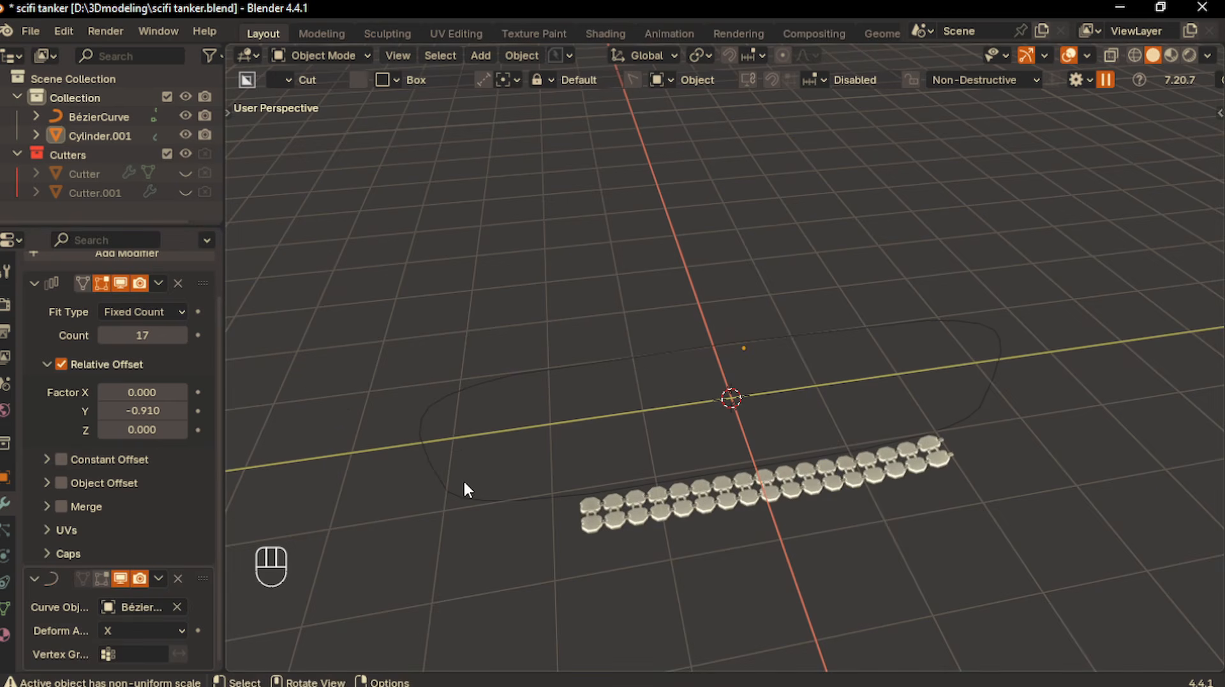
Raise the Array modifier's count to 57 so the links fill the whole curve loop
scroll(181, 335, "up", 11, "ctrl")
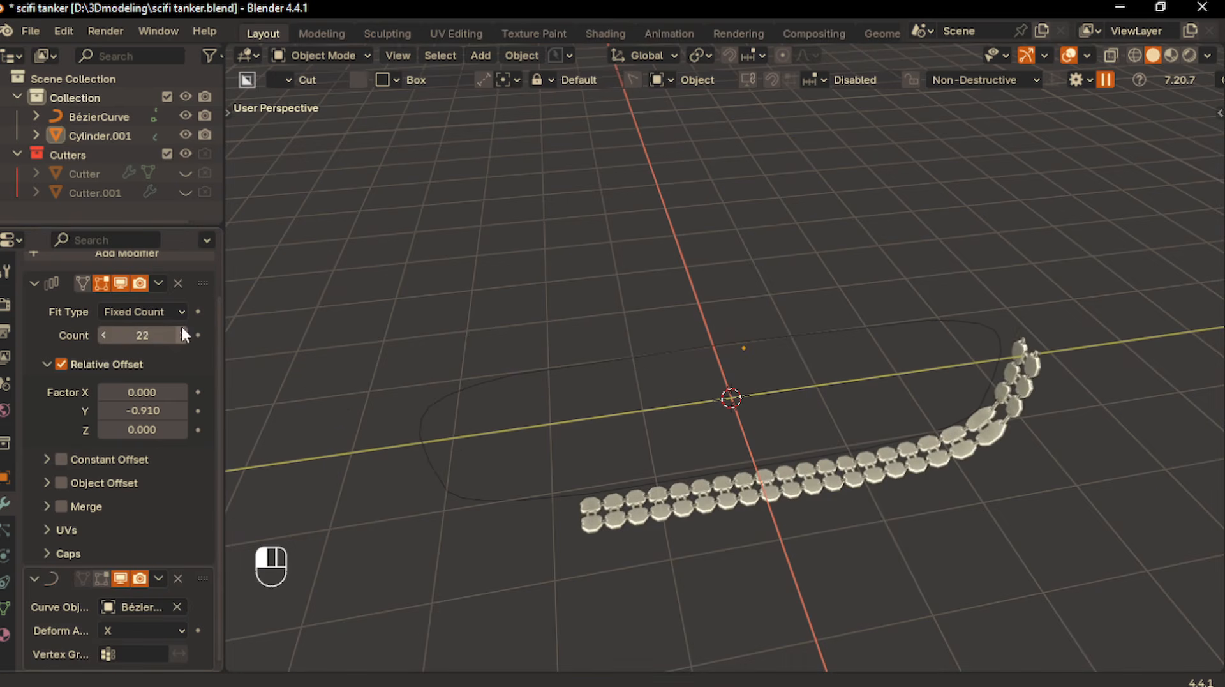
scroll(182, 330, "up", 20, "ctrl")
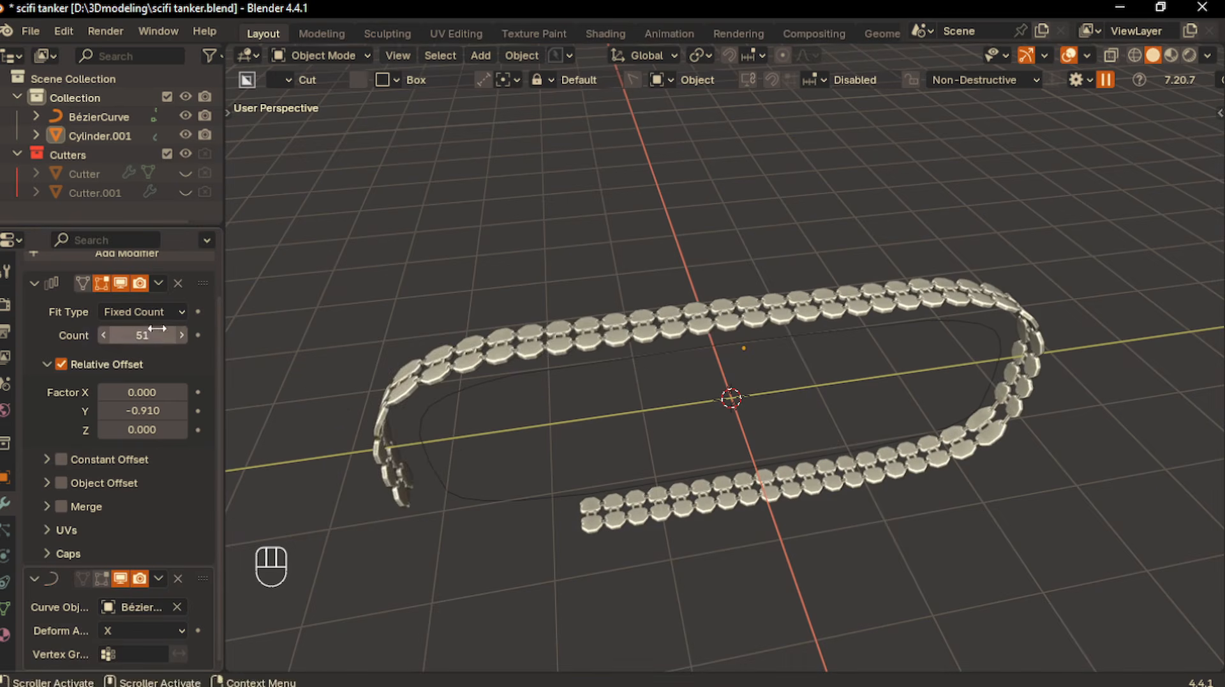
scroll(183, 332, "up", 4, "ctrl")
middle_click_drag(491, 435, 554, 400)
scroll(554, 399, "down", 6)
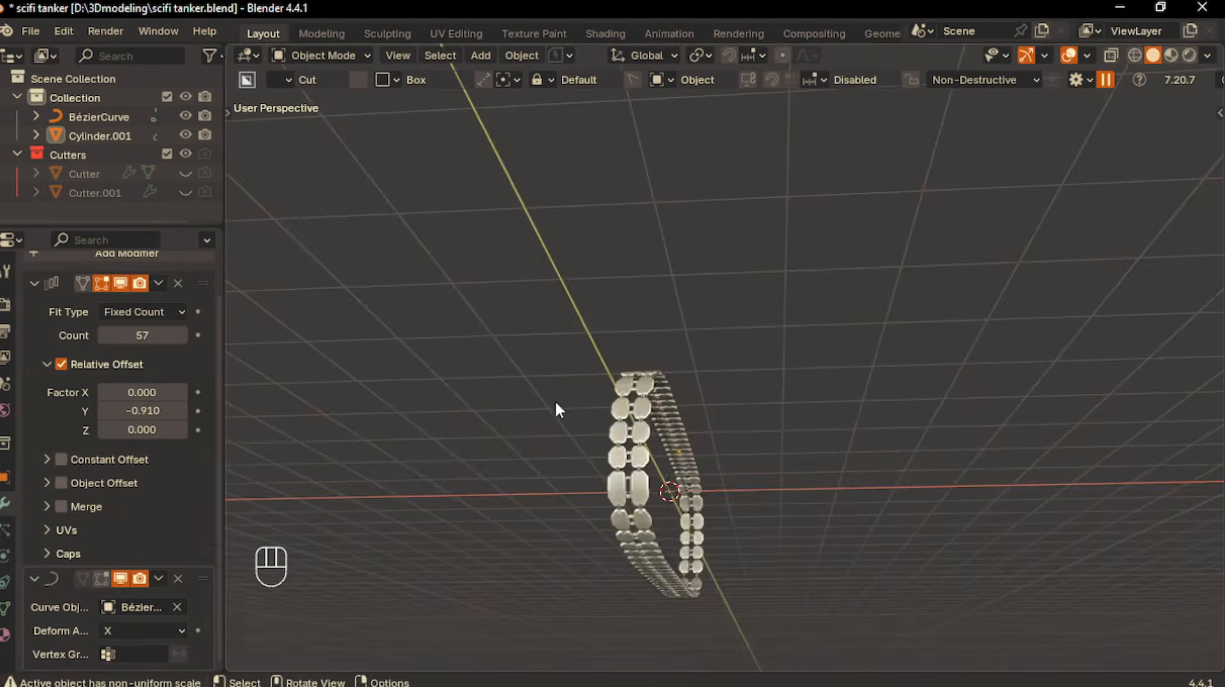
Move the curve-deformed track along Z so its links line up with the curve
middle_click_drag(734, 325, 687, 376)
key("ctrl+z")
key("g")
key("z")
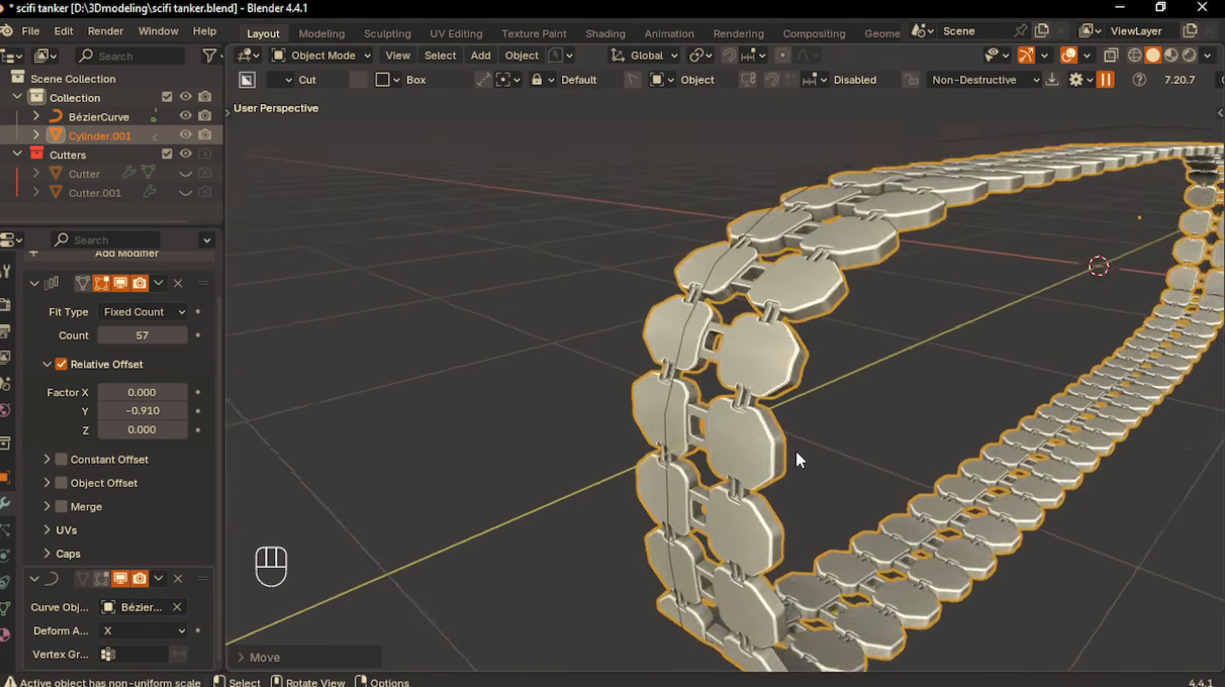
scroll(795, 449, "down", 6)
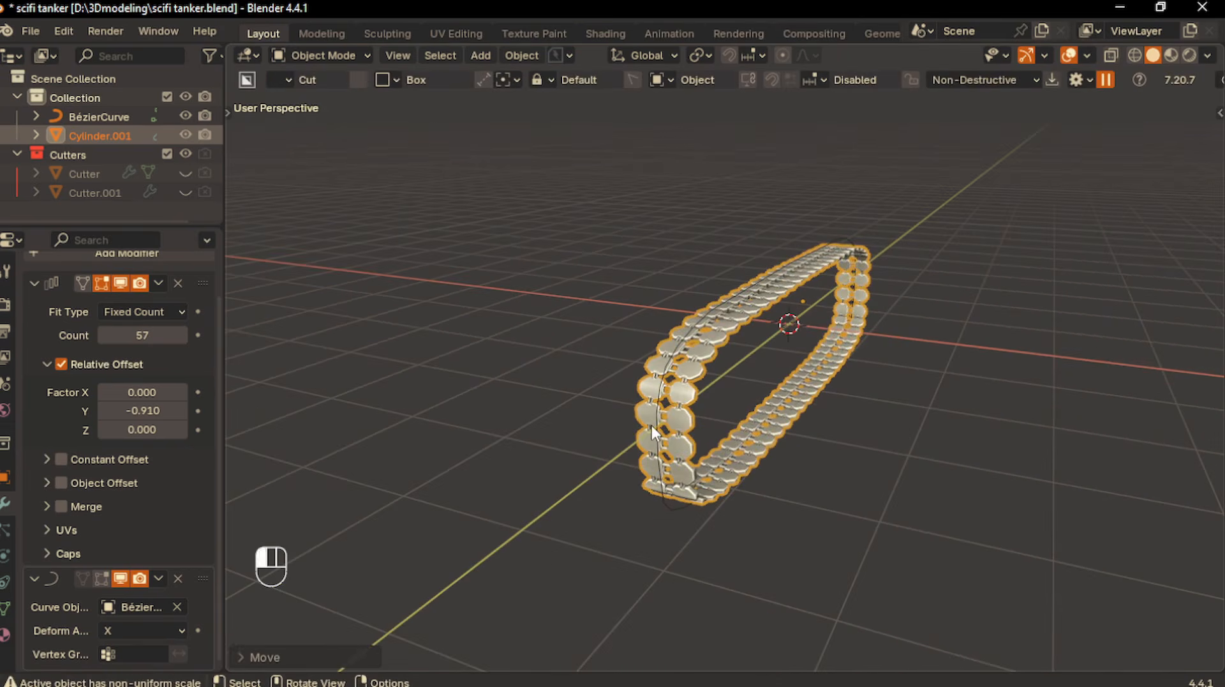
Apply the track's Array and Curve modifiers and delete the Bézier curve
key("ctrl+a")
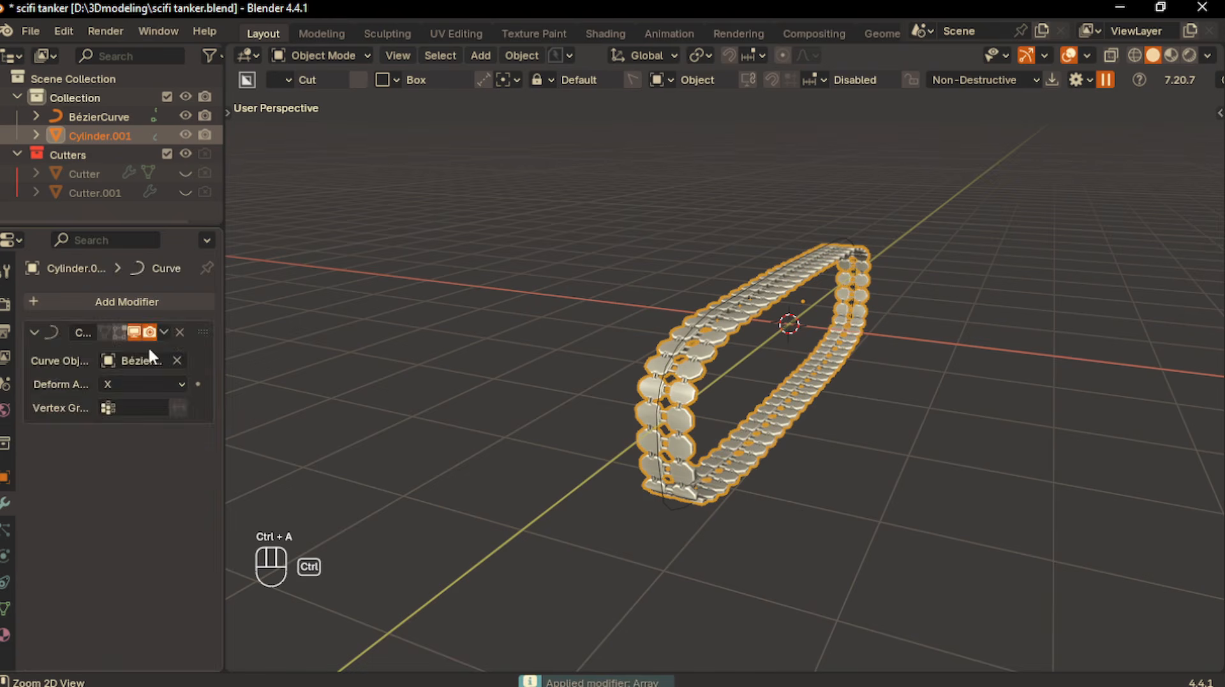
key("ctrl+a")
left_click(658, 397)
key("x")
Move the finished track along Y in top view to centre it on the X axis
left_click(663, 393)
key("KP_7")
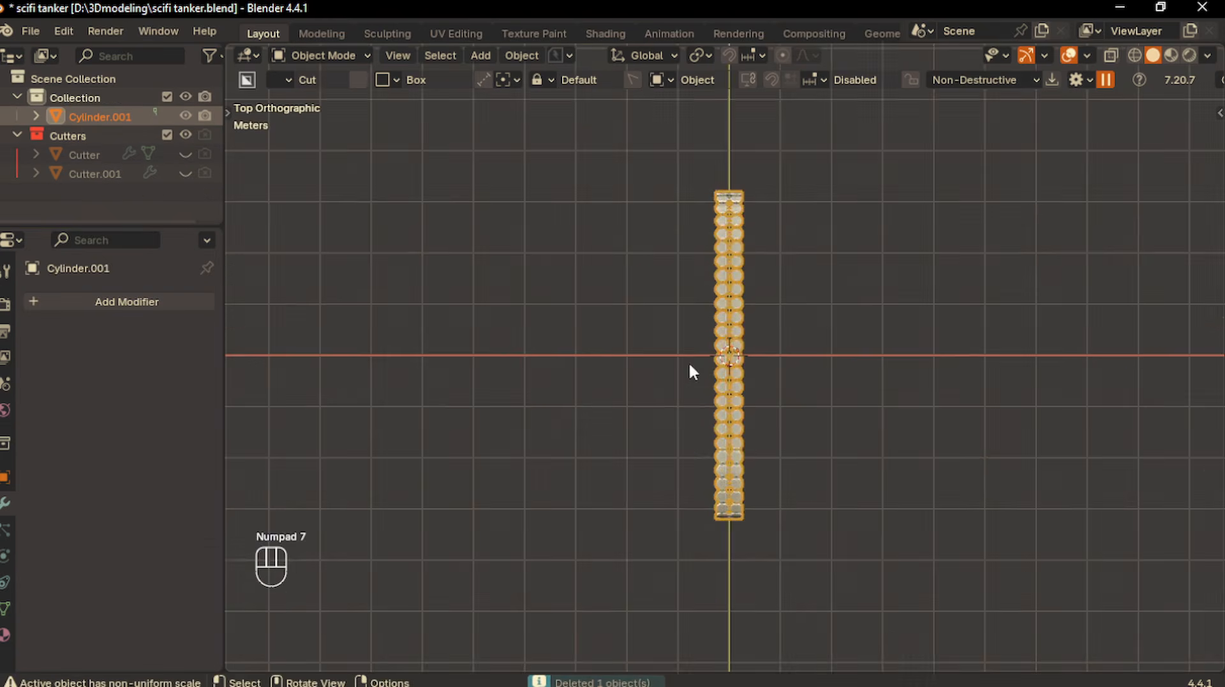
key("g")
key("y")
left_click(688, 361)
Save the project as scifi tanker_01 with PowerSave
left_click(560, 55)
left_click(558, 53)
left_click(559, 52)
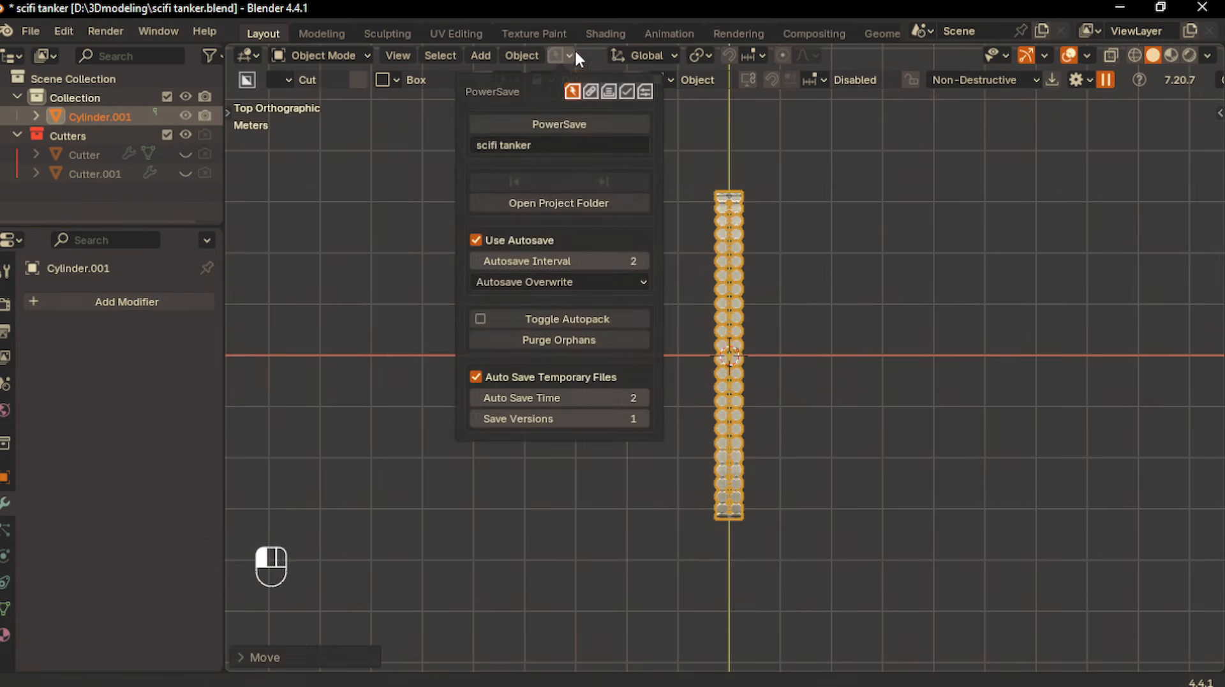
left_click(569, 130)
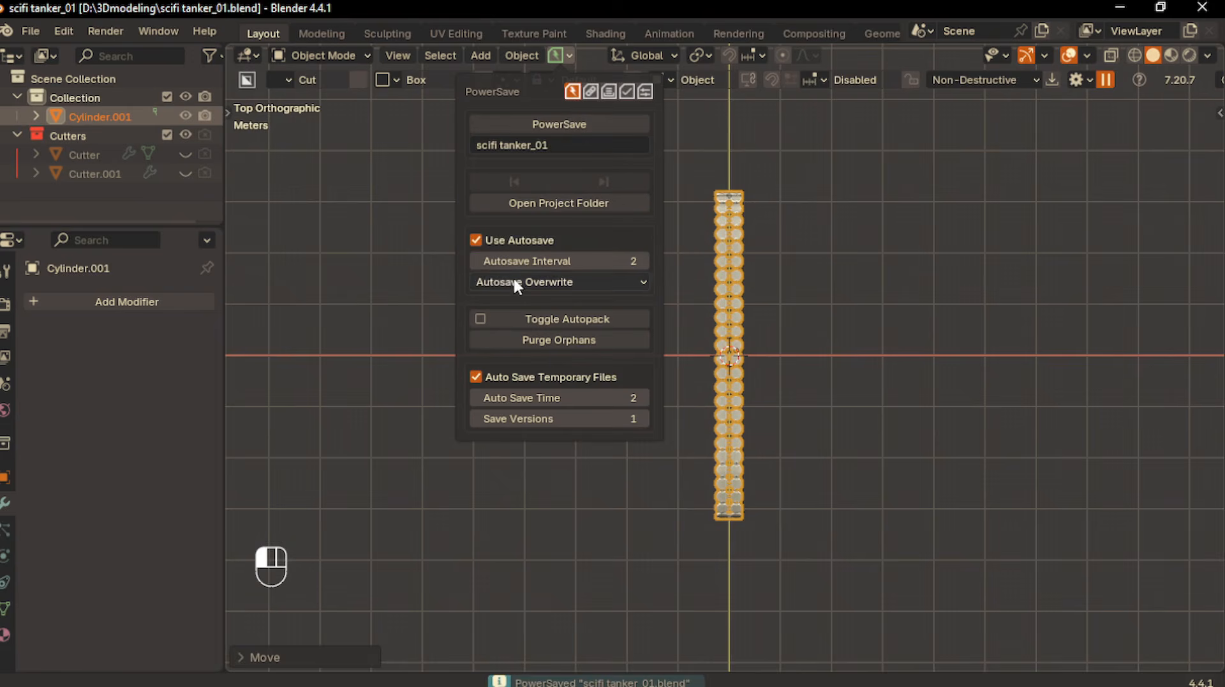
Move the track along positive X, away from the world centre
key("g")
key("x")
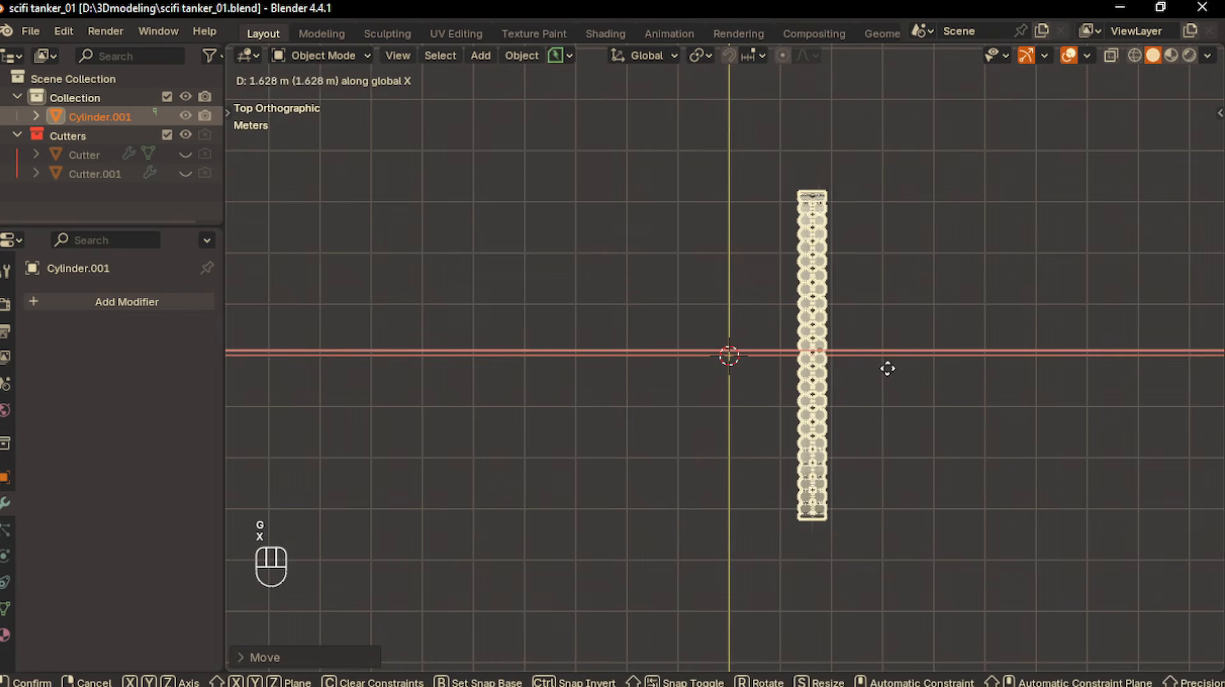
left_click(941, 370)
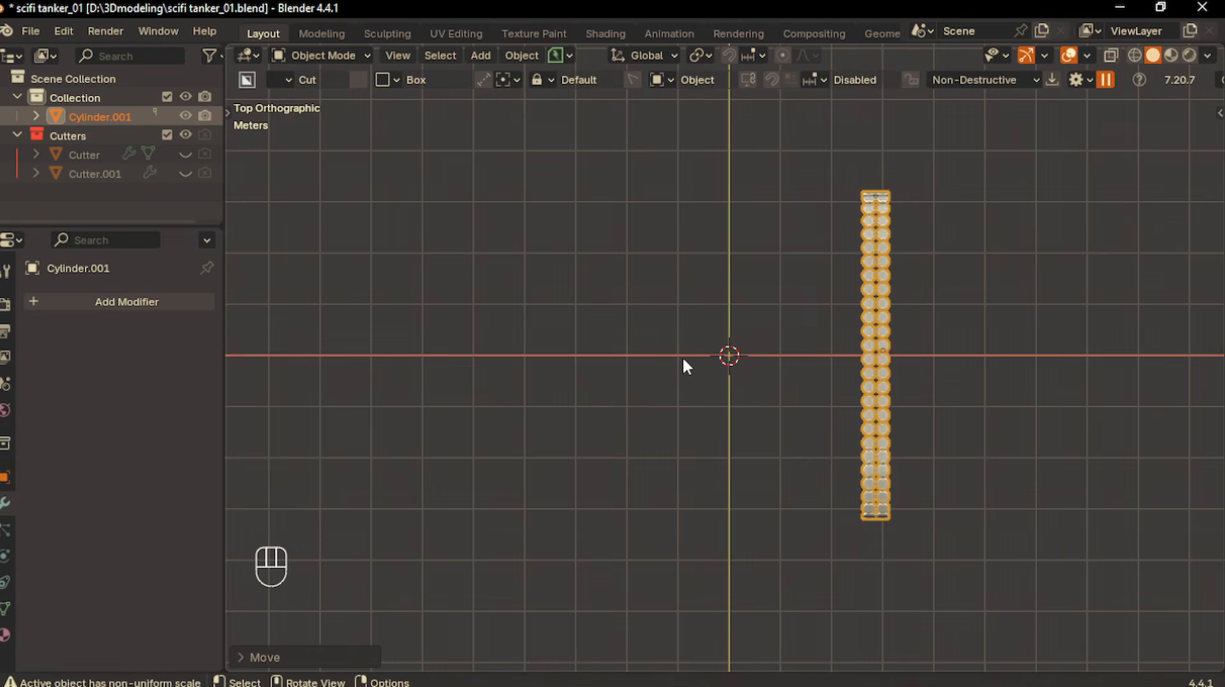
Add a cube mesh at the world centre beside the track
key("shift+a")
mouse_move(690, 328)
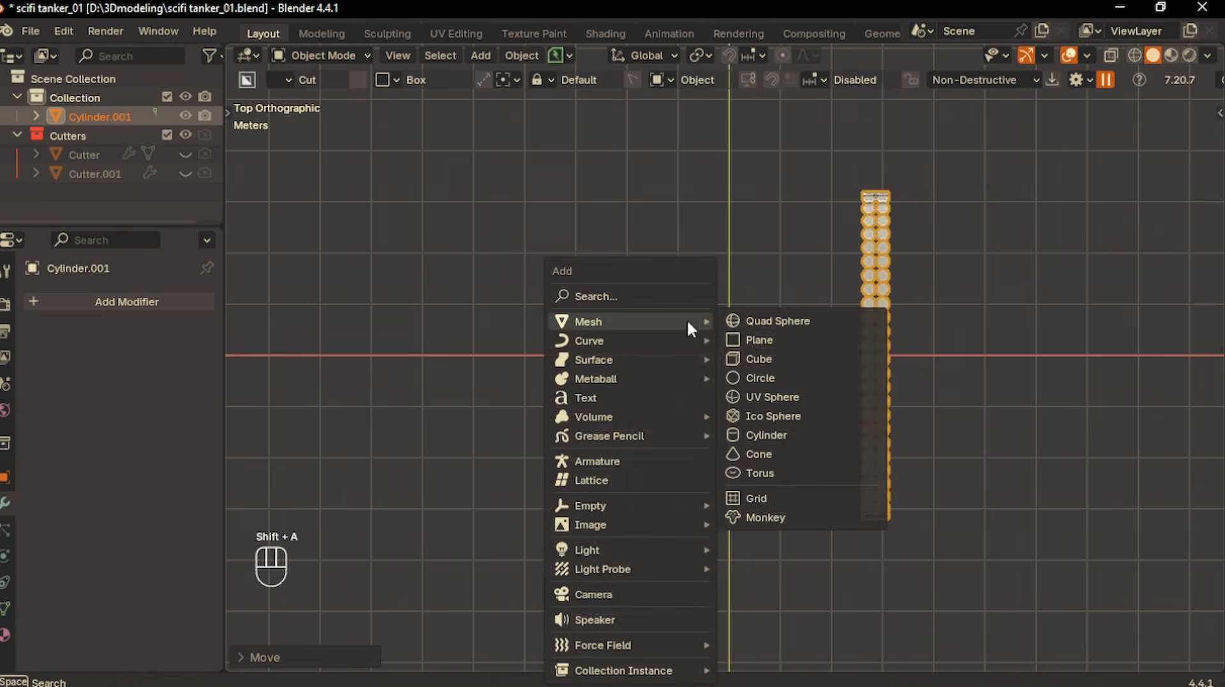
left_click(759, 360)
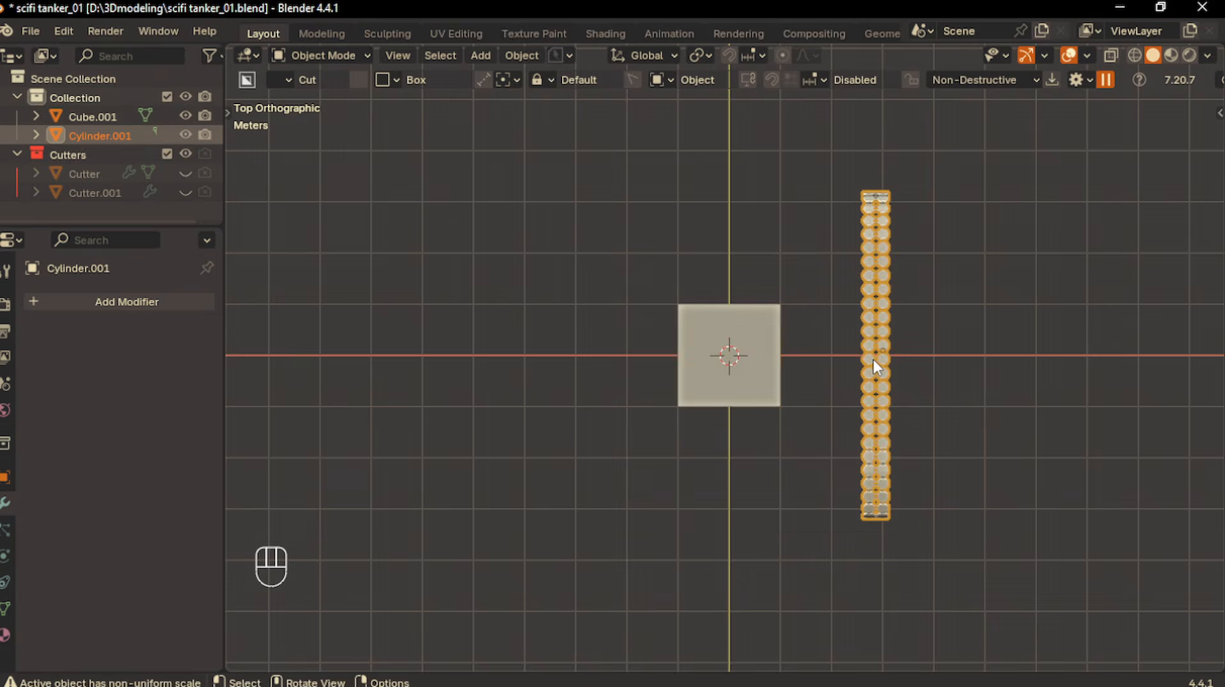
Move the track along negative X, closer to the cube
key("g")
key("c")
key("c")
key("x")
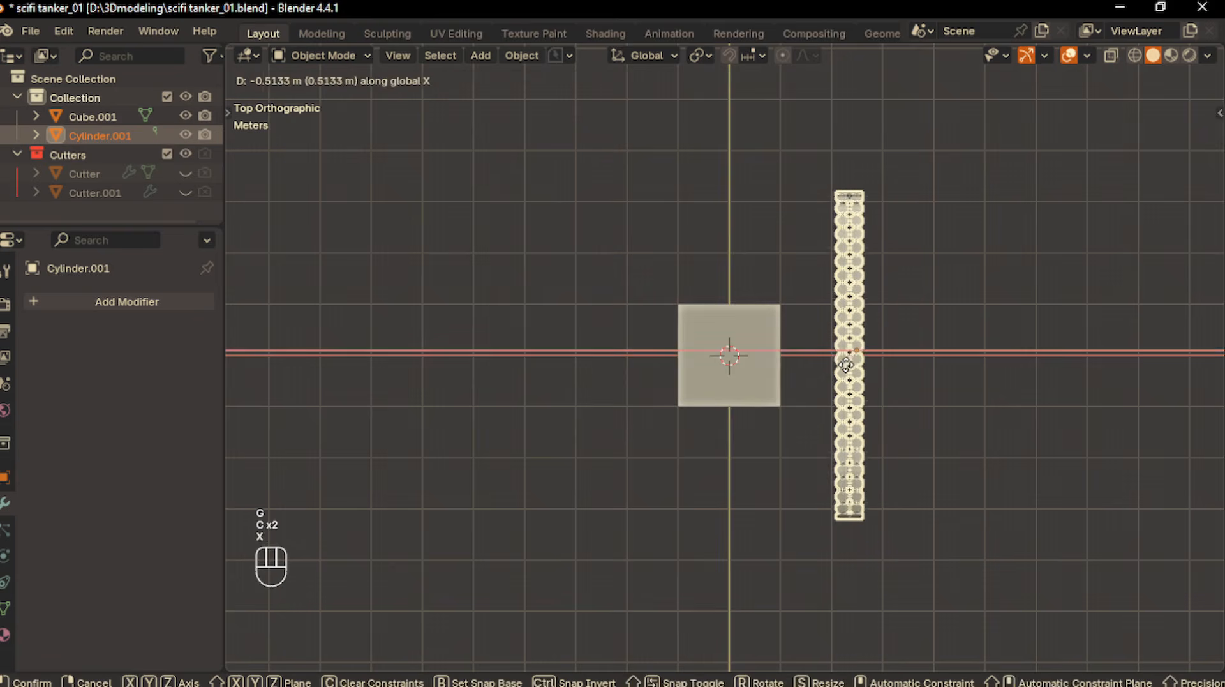
left_click(846, 365)
Mirror the track along X about the cube to create the opposite track
left_click(738, 366, "shift")
key("alt+x")
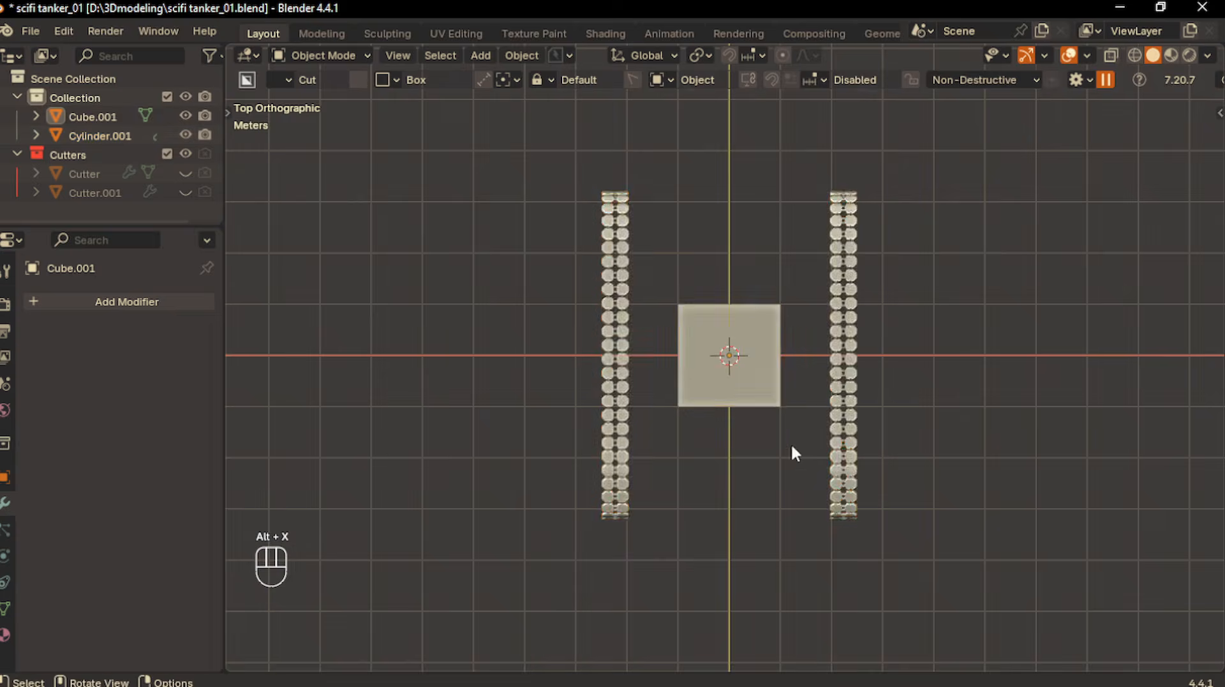
middle_click_drag(792, 446, 840, 438)
Scale the cube along X by about 1.85 so it nearly spans the gap between the two tracks
left_click(776, 365)
key("KP_7")
key("s")
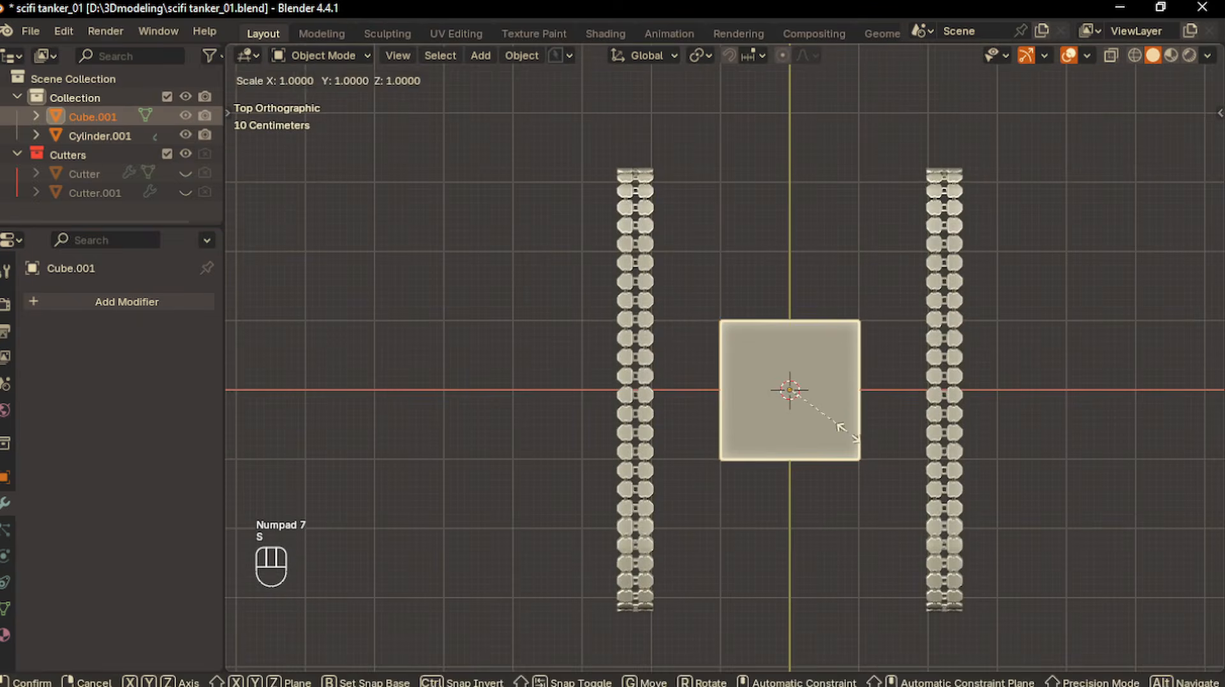
key("x")
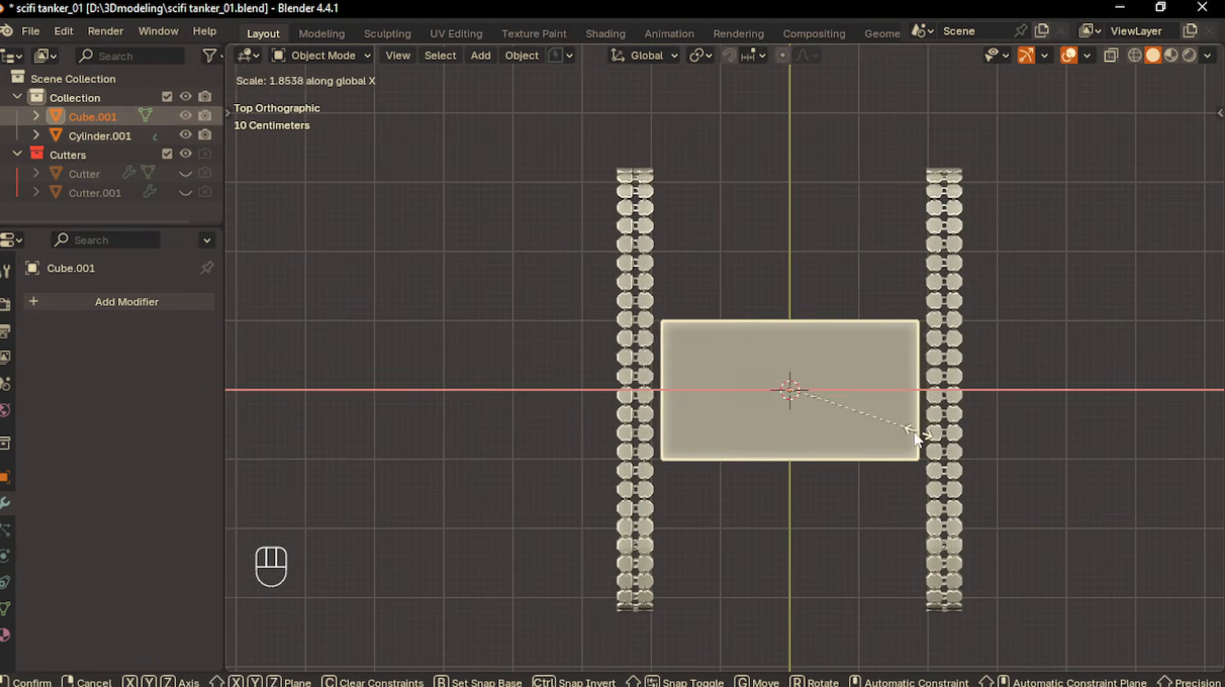
left_click(915, 433)
left_click(811, 493)
Scale the cube along Y until it is slightly shorter than the tracks
middle_click_drag(811, 493, 811, 471, "shift")
left_click(786, 388)
key("s")
key("z")
key("y")
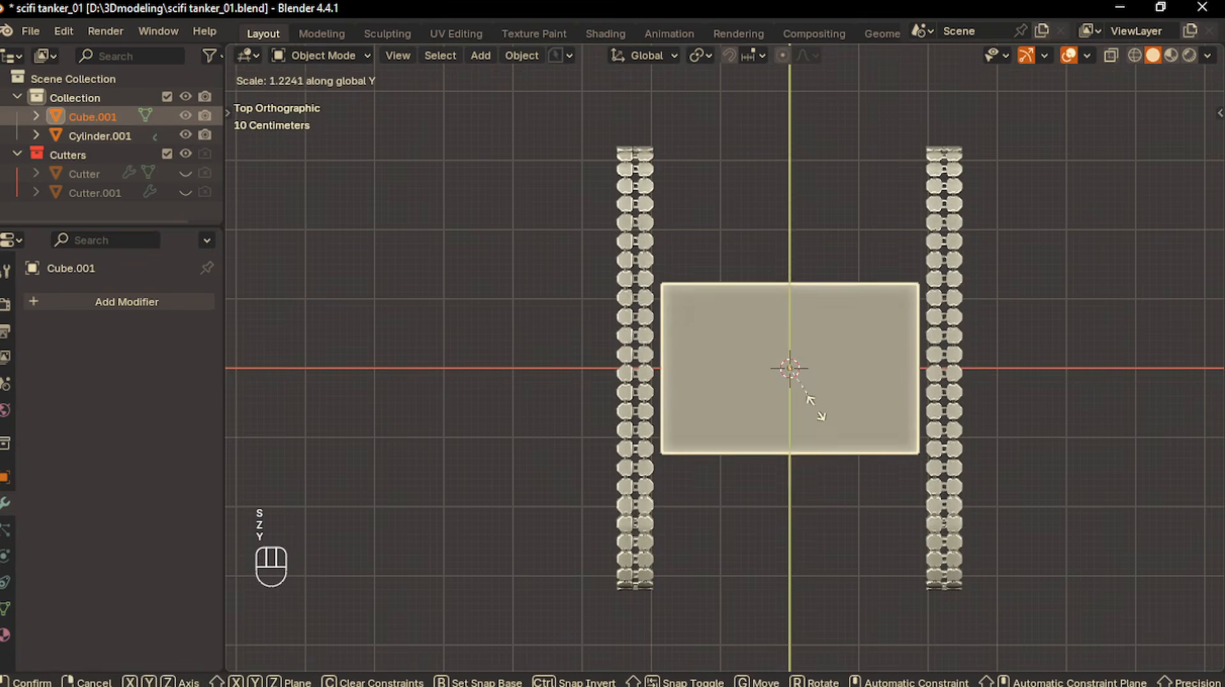
left_click(838, 476)
left_click(1085, 398)
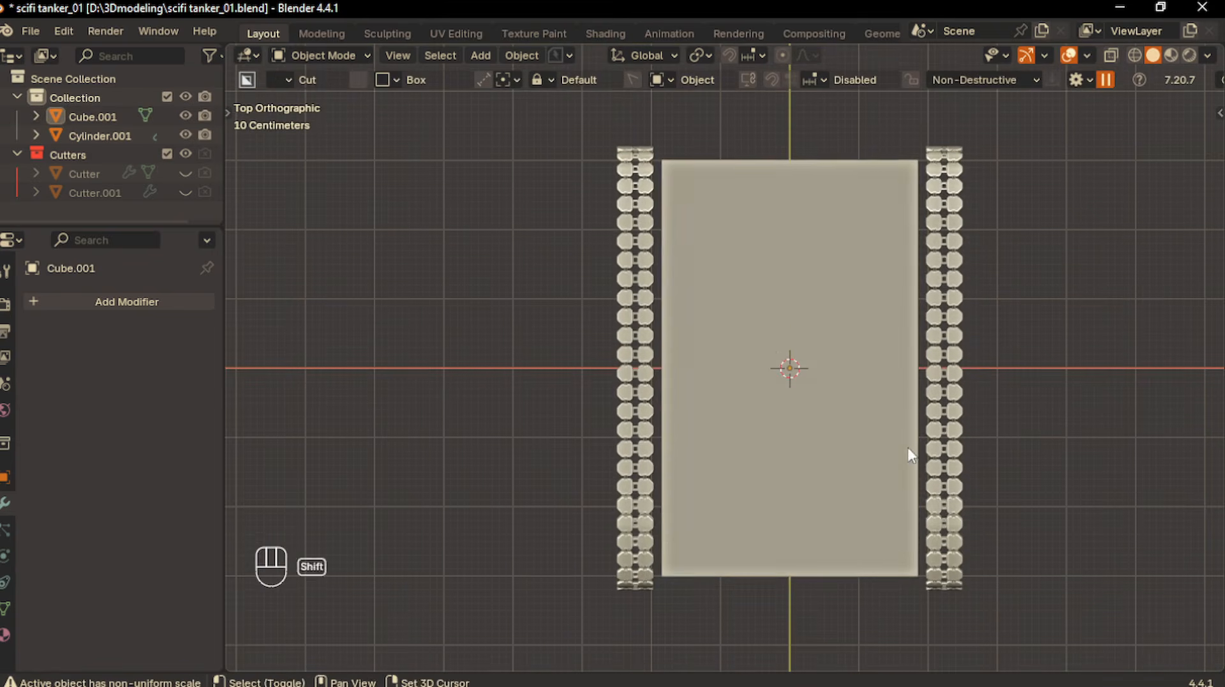
Cut an N-gon notch with rounded corners out of the hull's negative-X side, from near mid-length through the front end
middle_click_drag(911, 454, 911, 432, "shift")
left_click(764, 313)
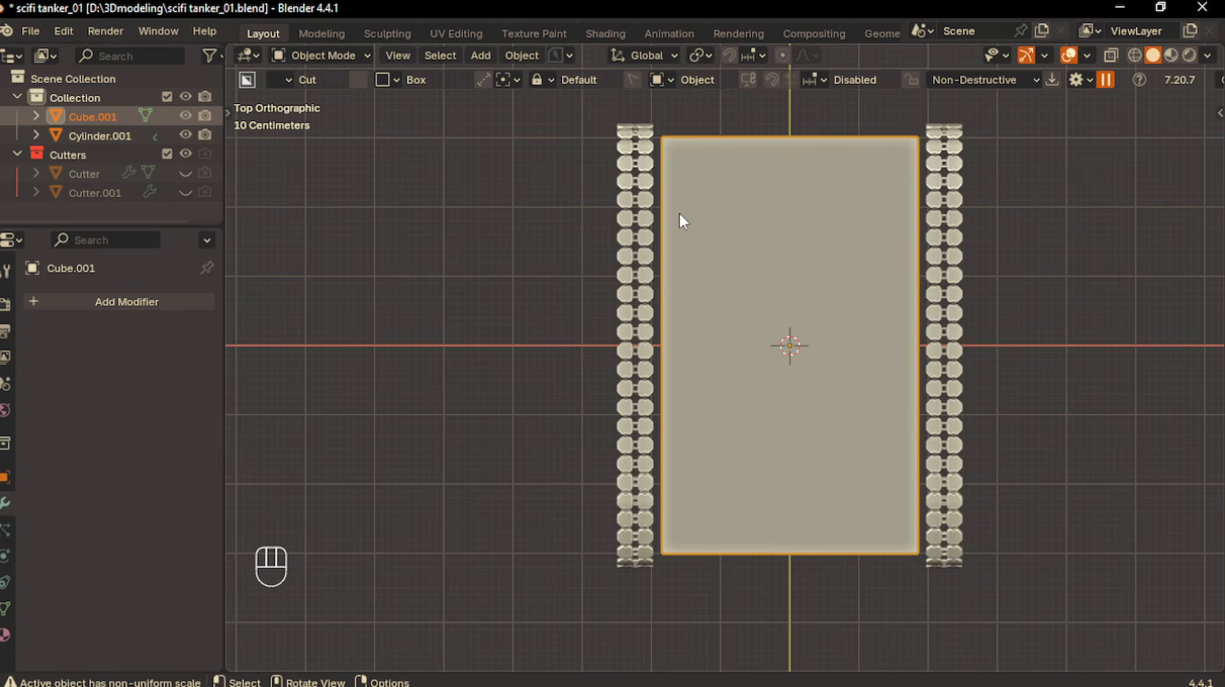
key("d")
left_click(671, 233)
left_click_drag(615, 198, 656, 261)
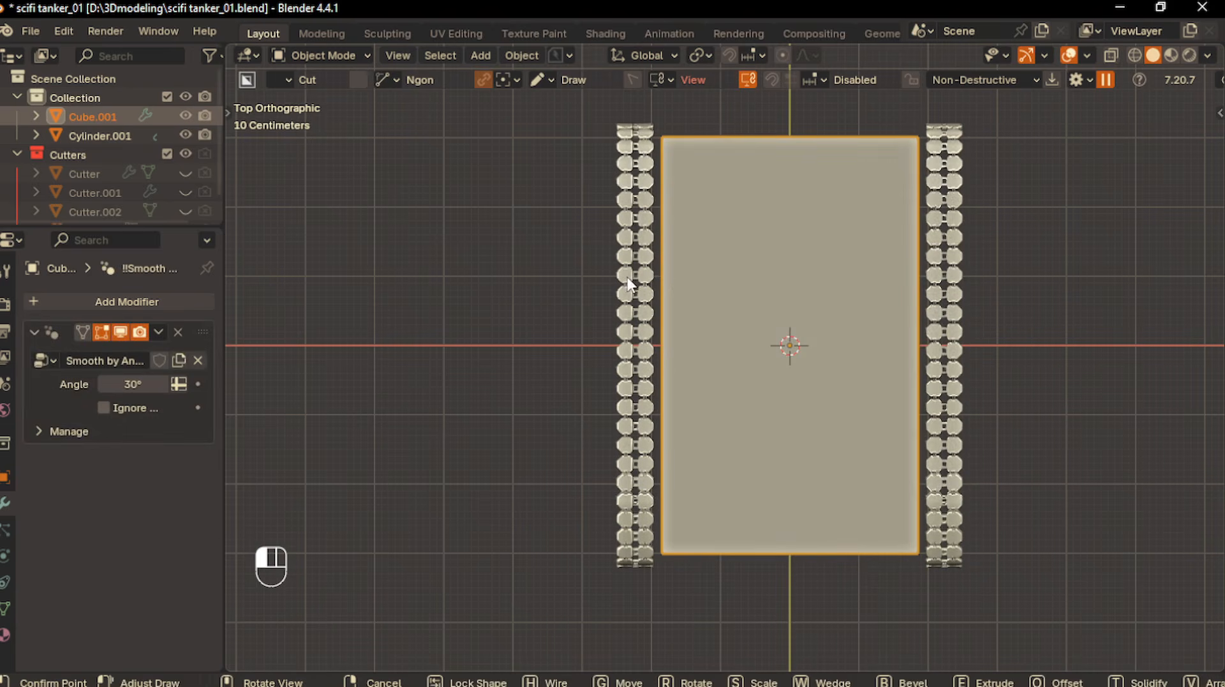
left_click(701, 327, "ctrl")
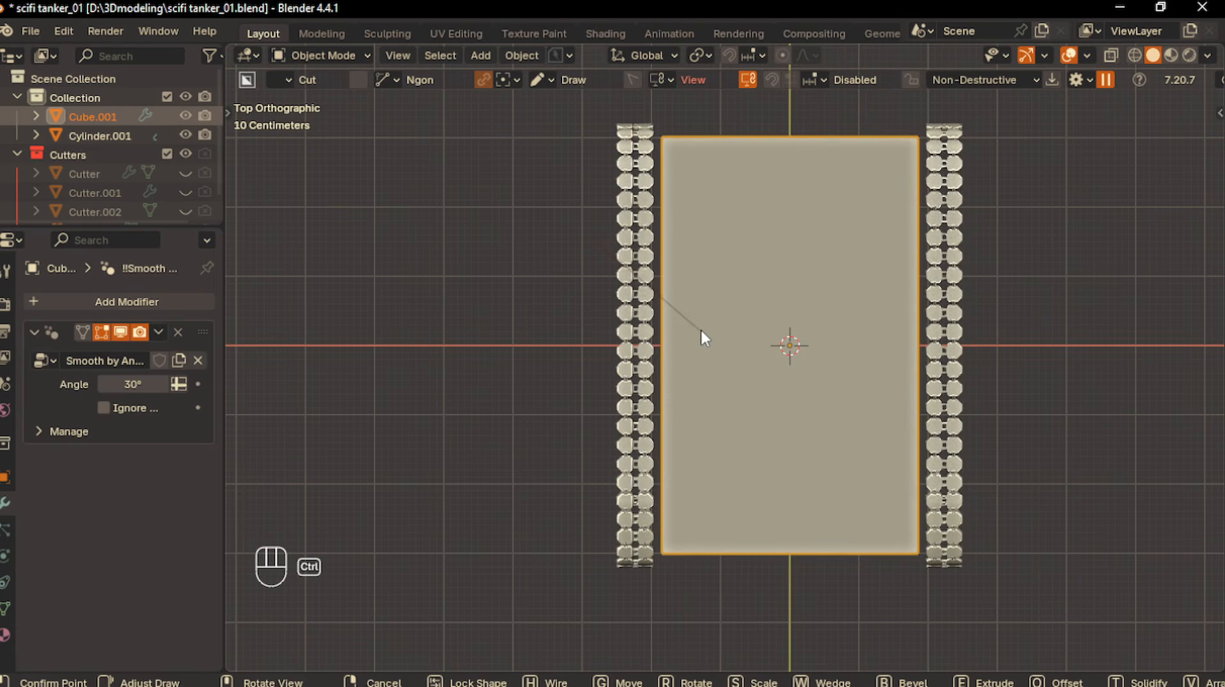
left_click(668, 625, "ctrl")
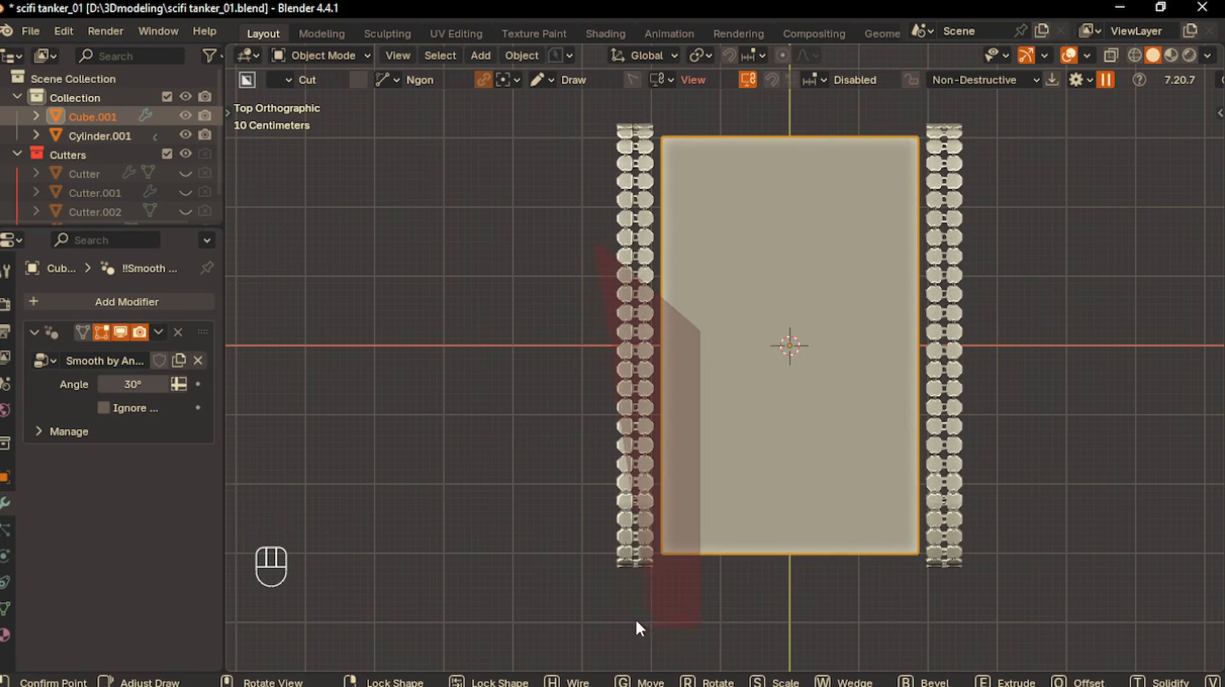
key("b")
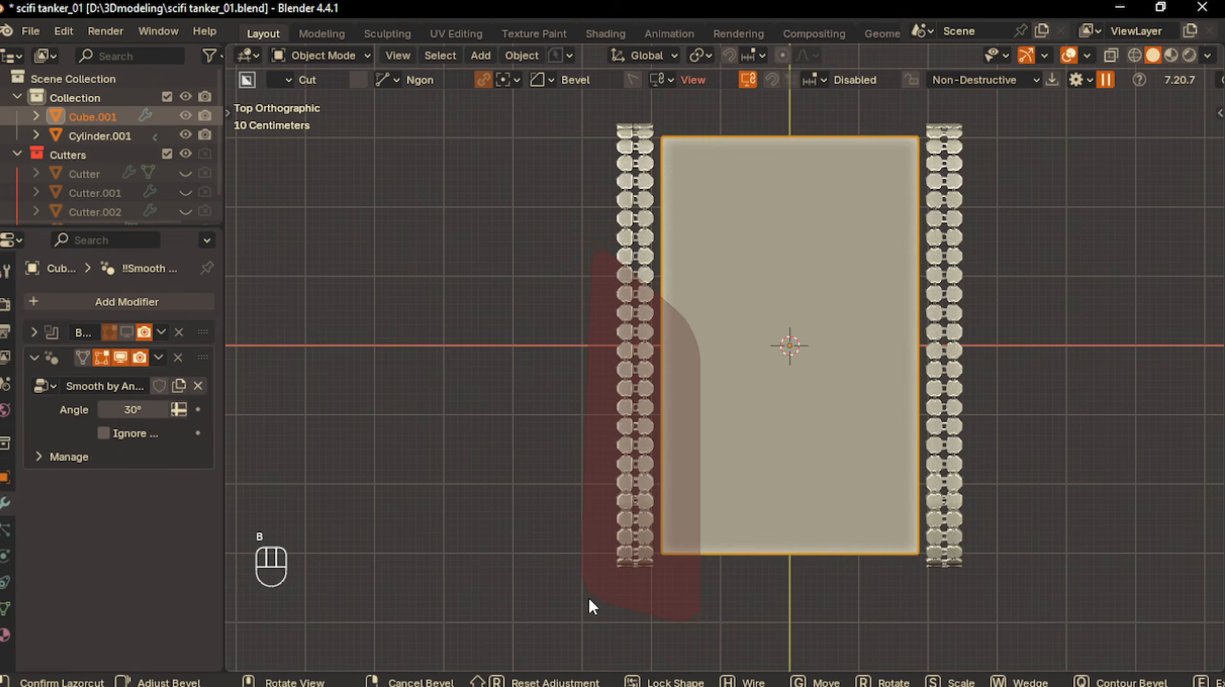
key("Return")
Mirror the notched hull across X onto its other side and apply the boolean cut
scroll(832, 397, "down", 1)
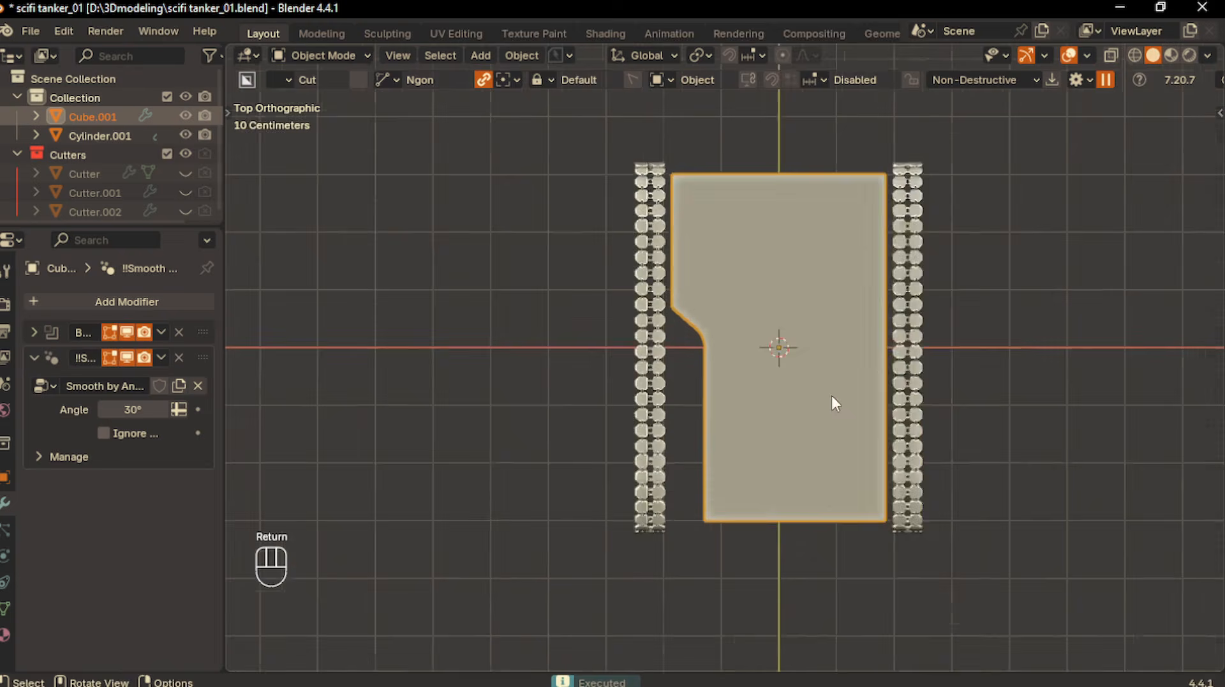
scroll(649, 443, "up", 2)
mouse_move(648, 443)
middle_mouse_down()
mouse_move(758, 359)
mouse_move(804, 415)
mouse_move(750, 418)
mouse_move(764, 358)
middle_mouse_up()
scroll(758, 360, "down", 4)
key("alt+x")
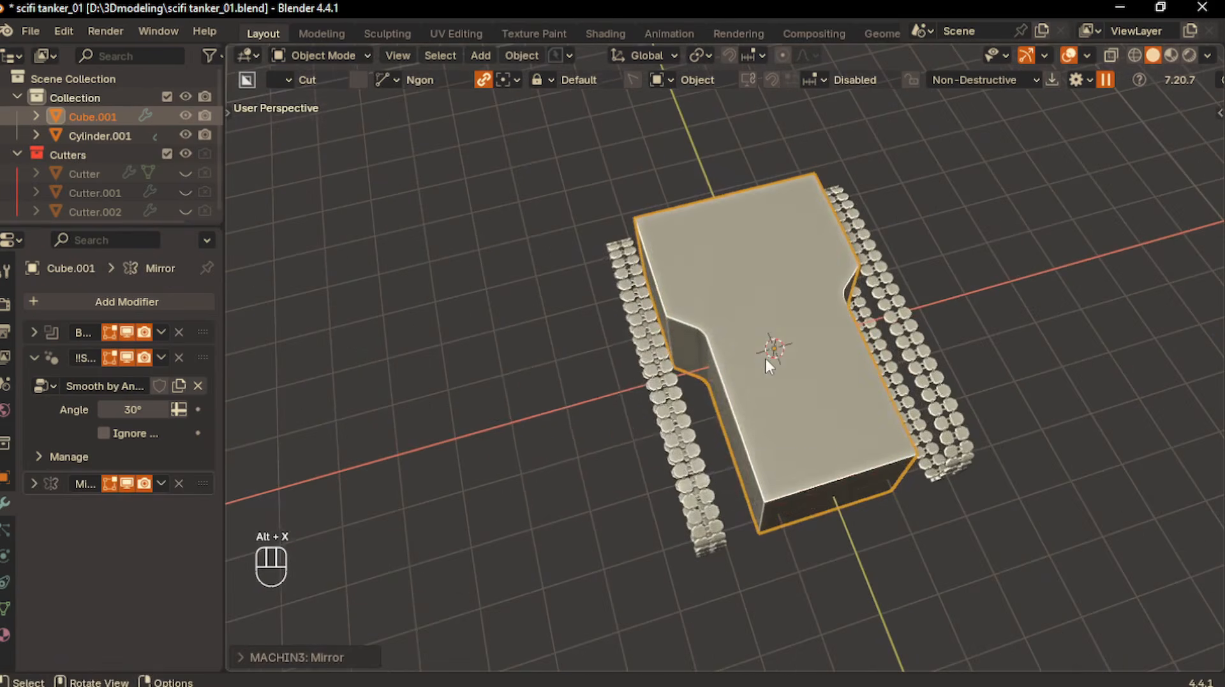
key("q")
left_click(613, 492)
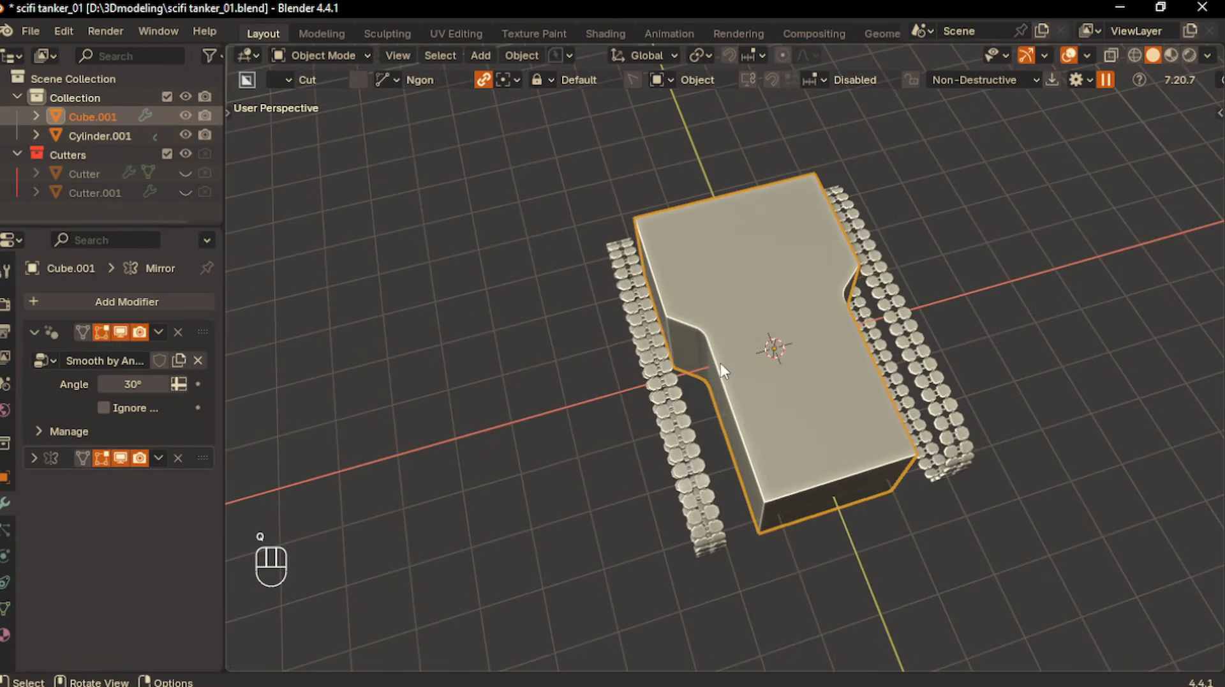
Bevel the vertical outer corner edge of the side notch by about 0.235 m with 8 segments
scroll(722, 362, "up", 2)
key("Tab")
left_click(707, 434)
left_click(644, 338)
middle_click_drag(700, 341, 667, 318)
key("ctrl+b")
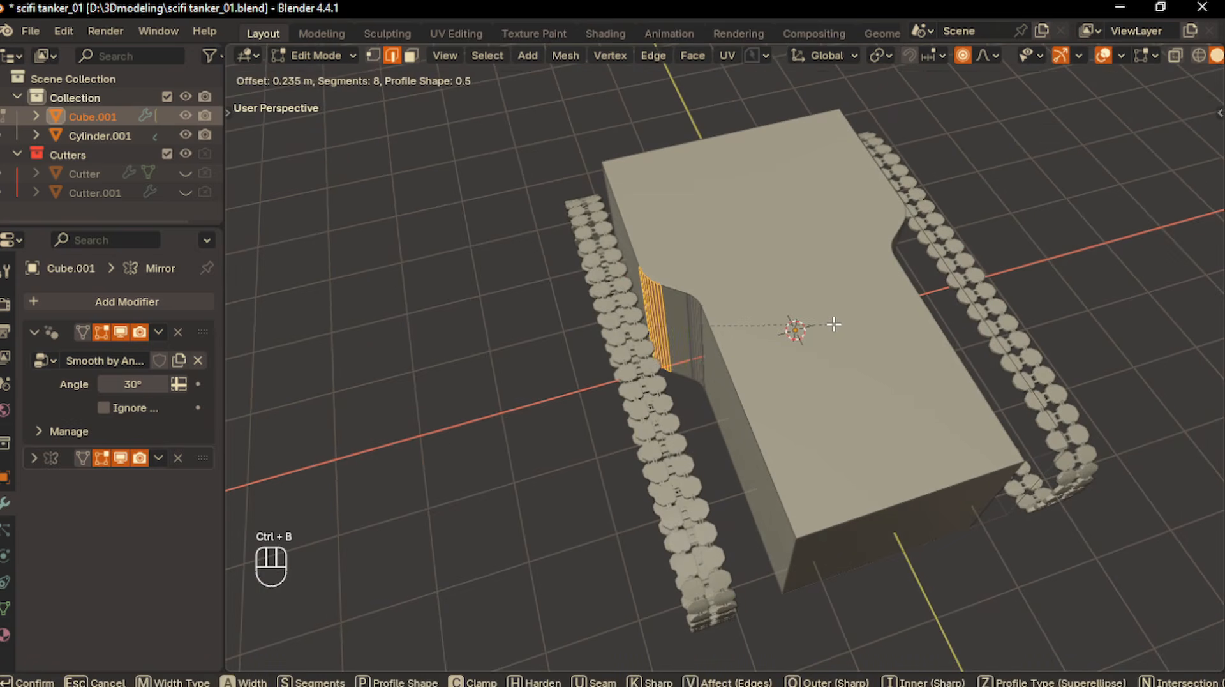
left_click(837, 324)
key("Tab")
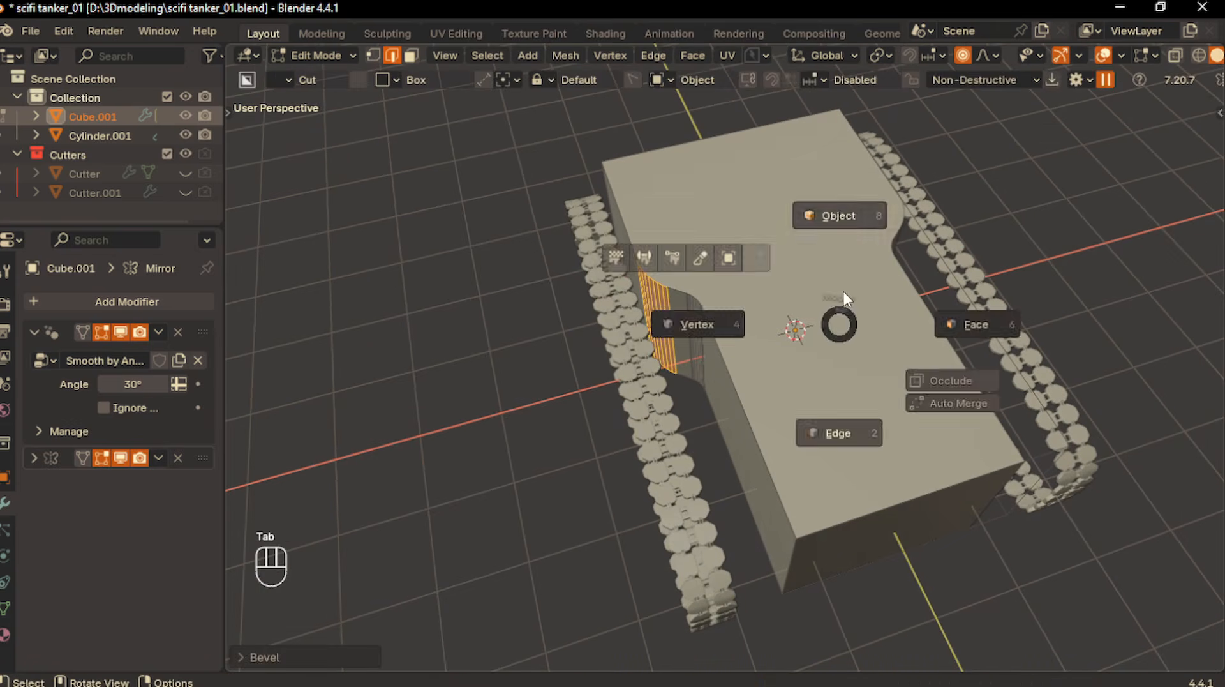
left_click(843, 291)
Bevel the hull's front upper edge by about 0.94 m with 10 segments to give it a rounded nose
scroll(799, 315, "down", 2)
scroll(780, 290, "up", 1)
middle_click_drag(780, 289, 788, 266)
key("Tab")
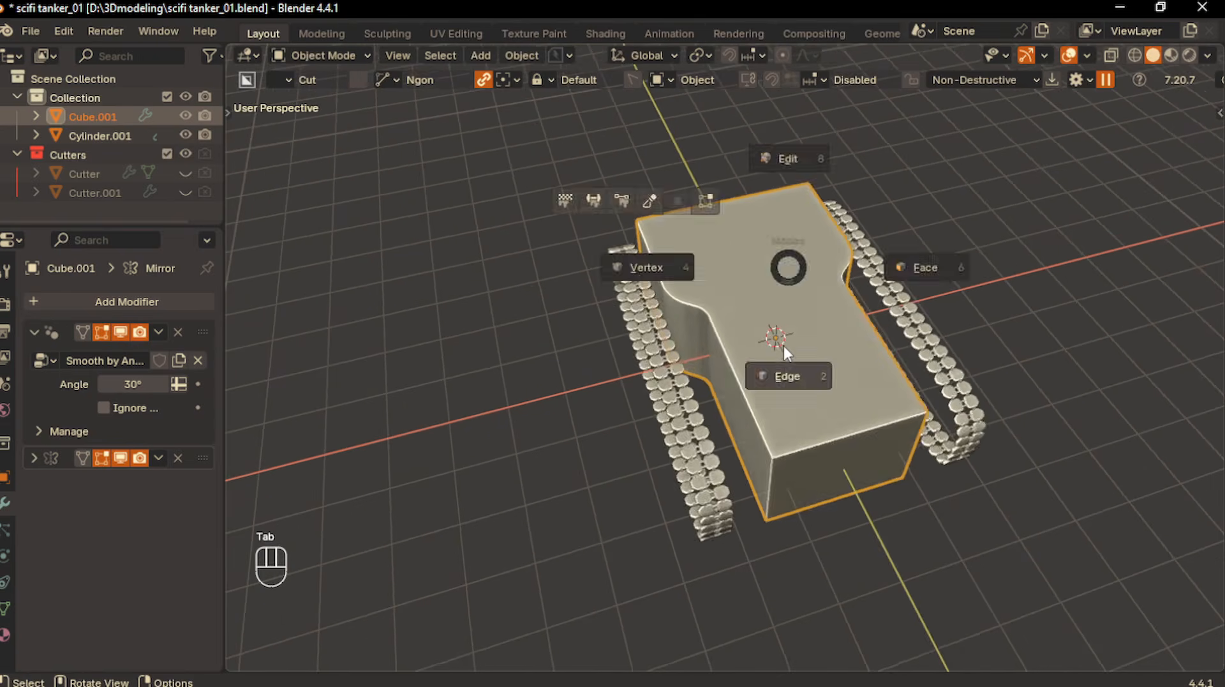
left_click(787, 372)
middle_click_drag(782, 373, 844, 295)
left_click(894, 310)
scroll(895, 309, "up", 2)
key("ctrl+b")
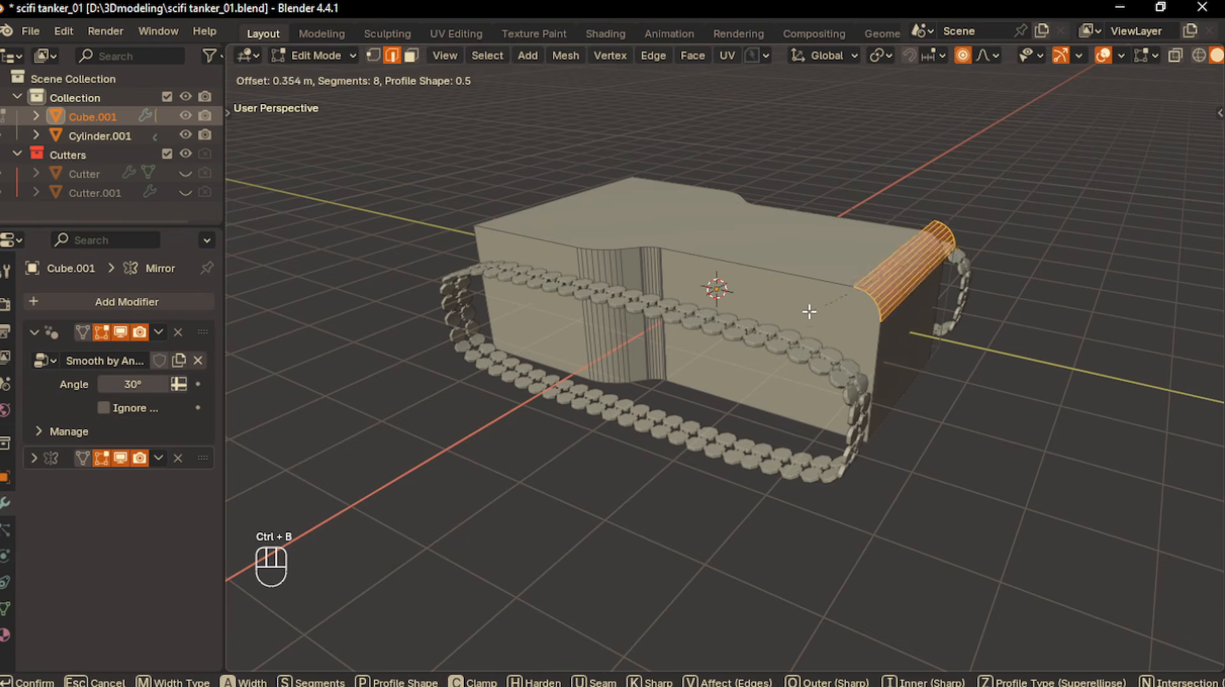
scroll(763, 299, "up", 2)
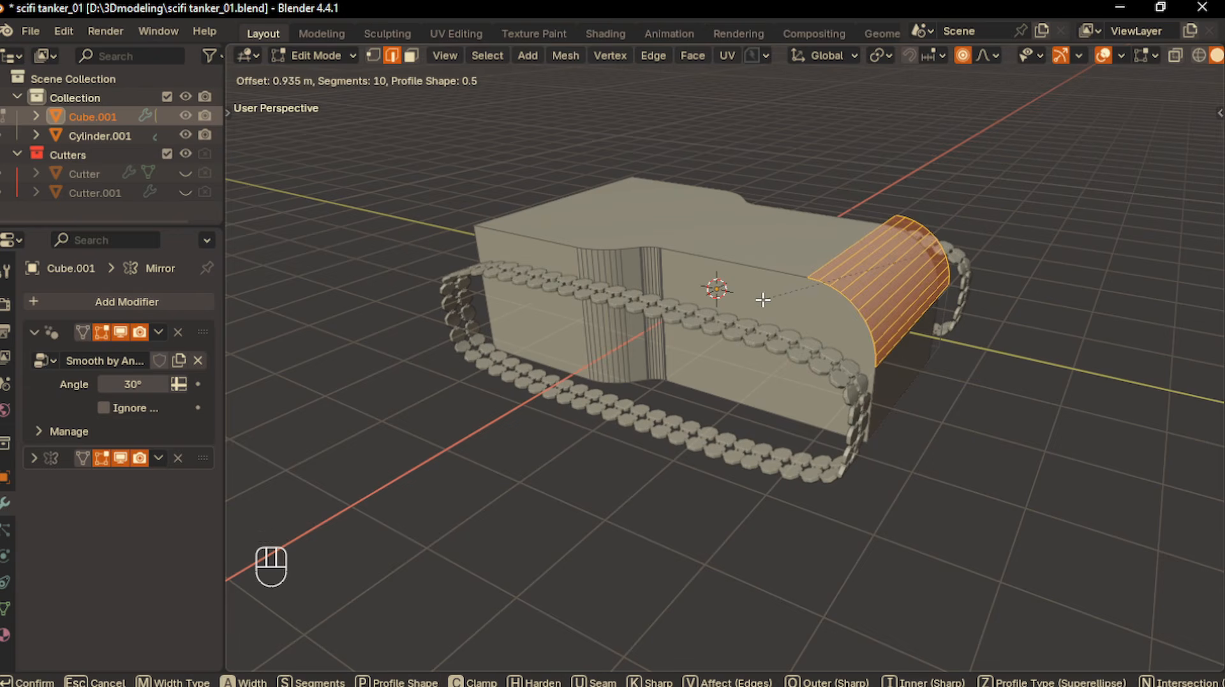
left_click(752, 296)
middle_click_drag(903, 286, 829, 287)
key("Tab")
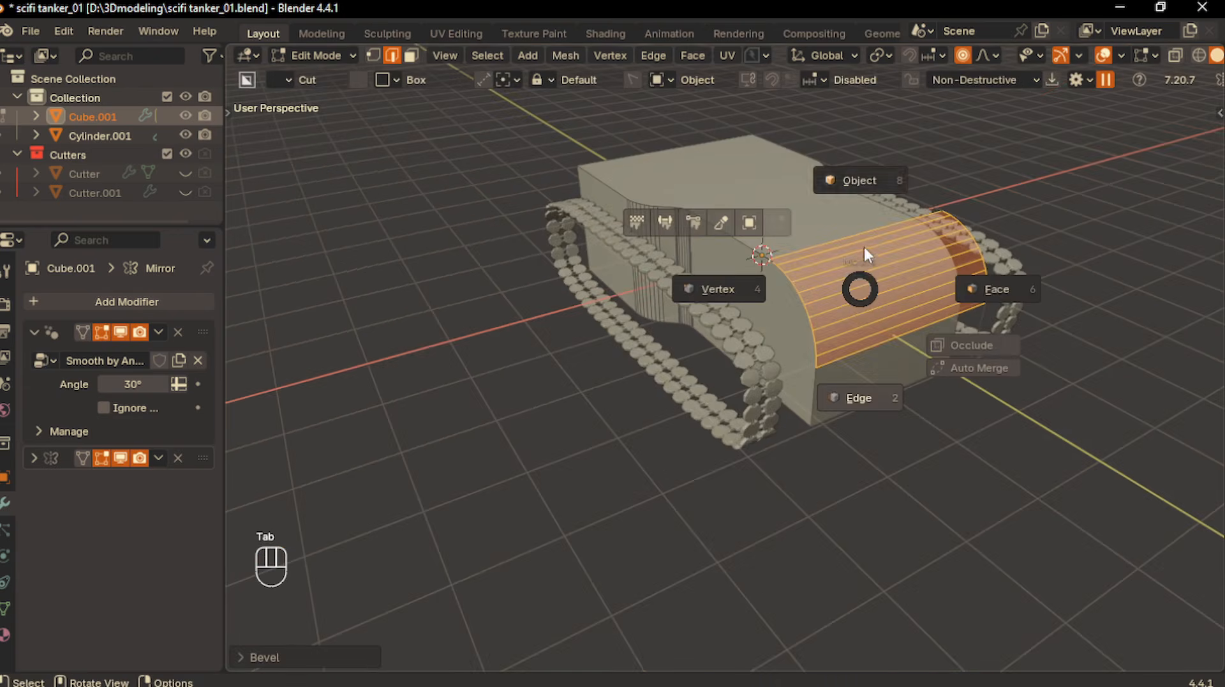
Lower the hull along Z by about 0.31 m, bringing its top roughly level with the tracks
key("KP_1")
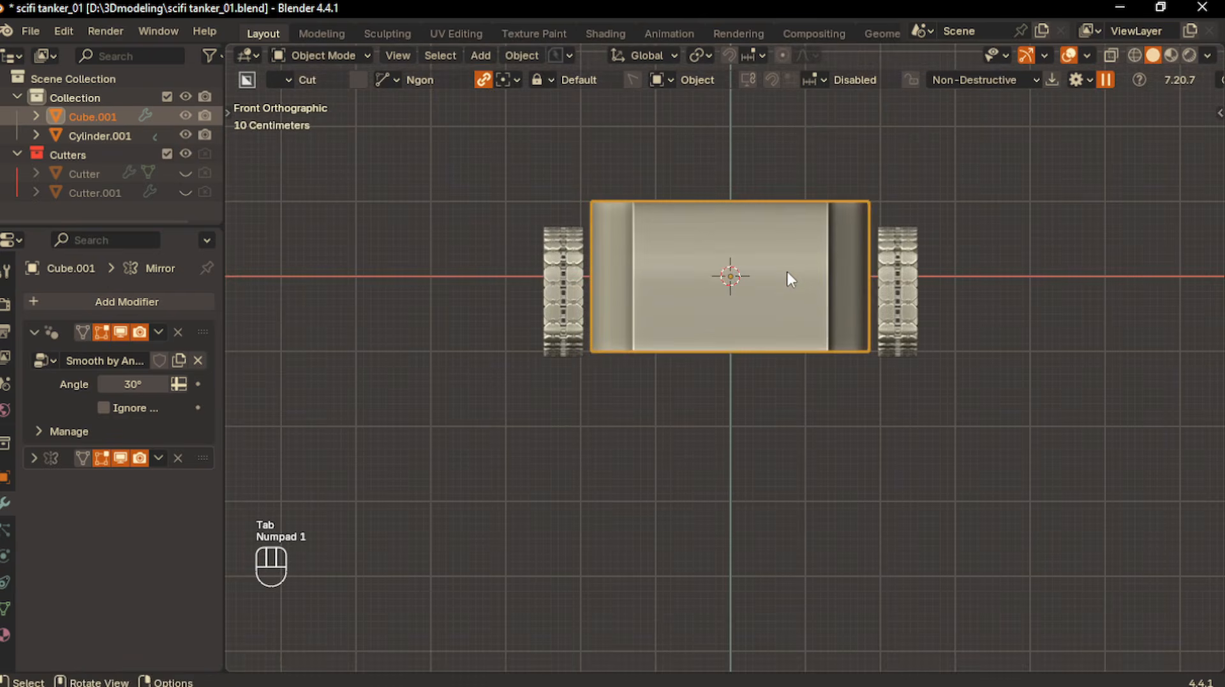
key("g")
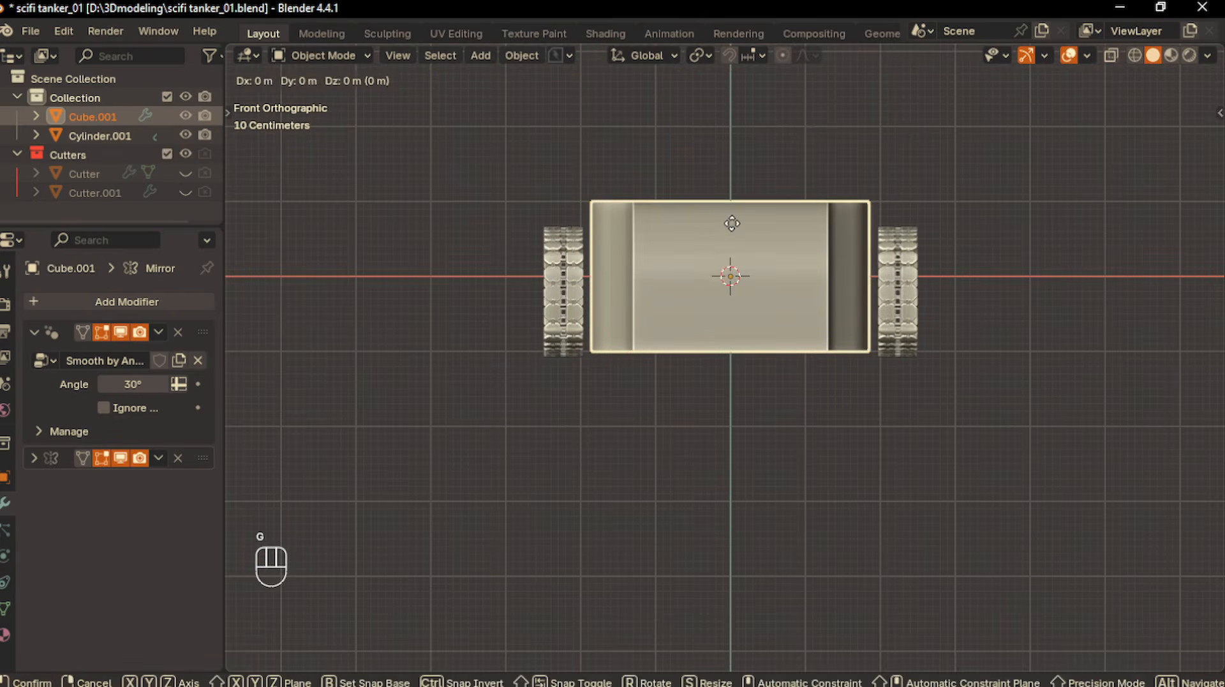
key("z")
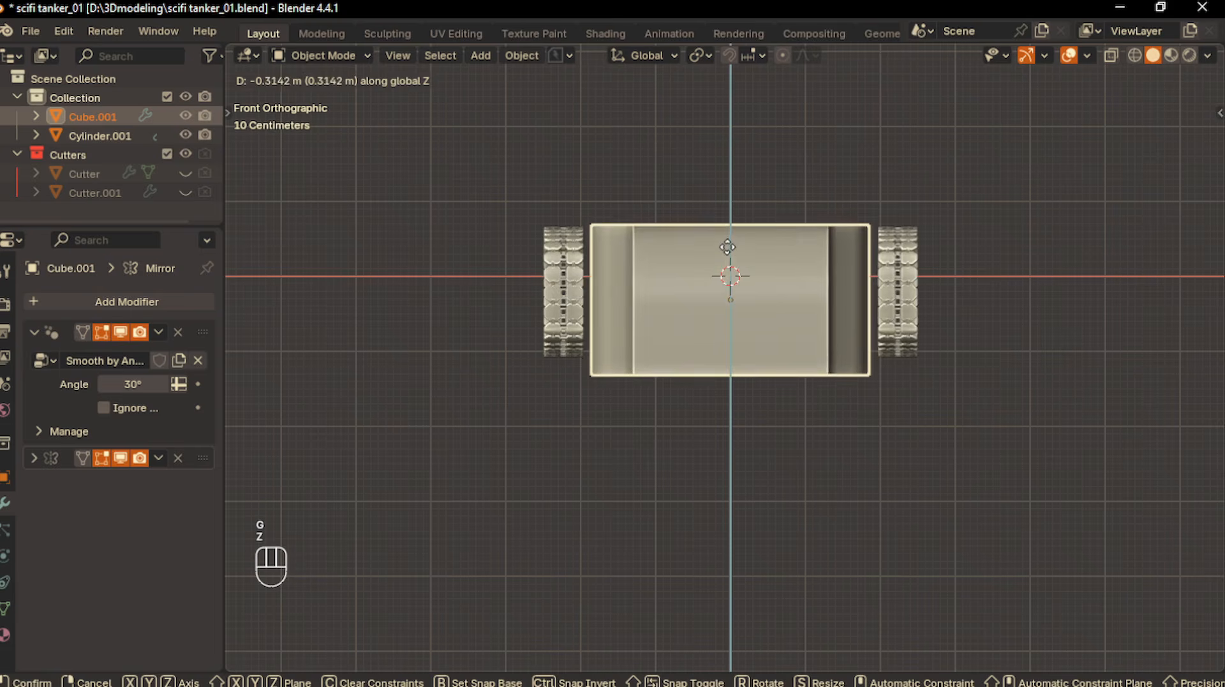
left_click(728, 249)
Select the bottom face of the hull mesh
key("Tab")
left_click(833, 247)
middle_click_drag(833, 247, 816, 187)
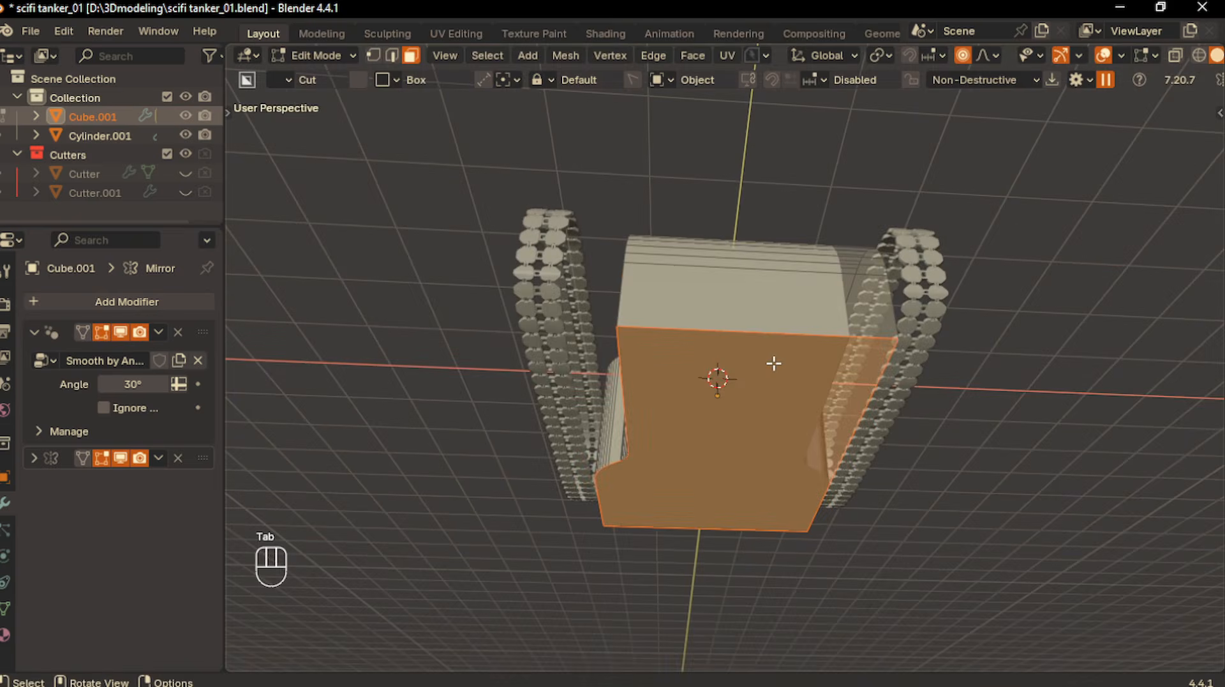
Try to raise the hull's bottom face along Z
key("ctrl+z")
key("ctrl+z")
key("ctrl+z")
key("ctrl+z")
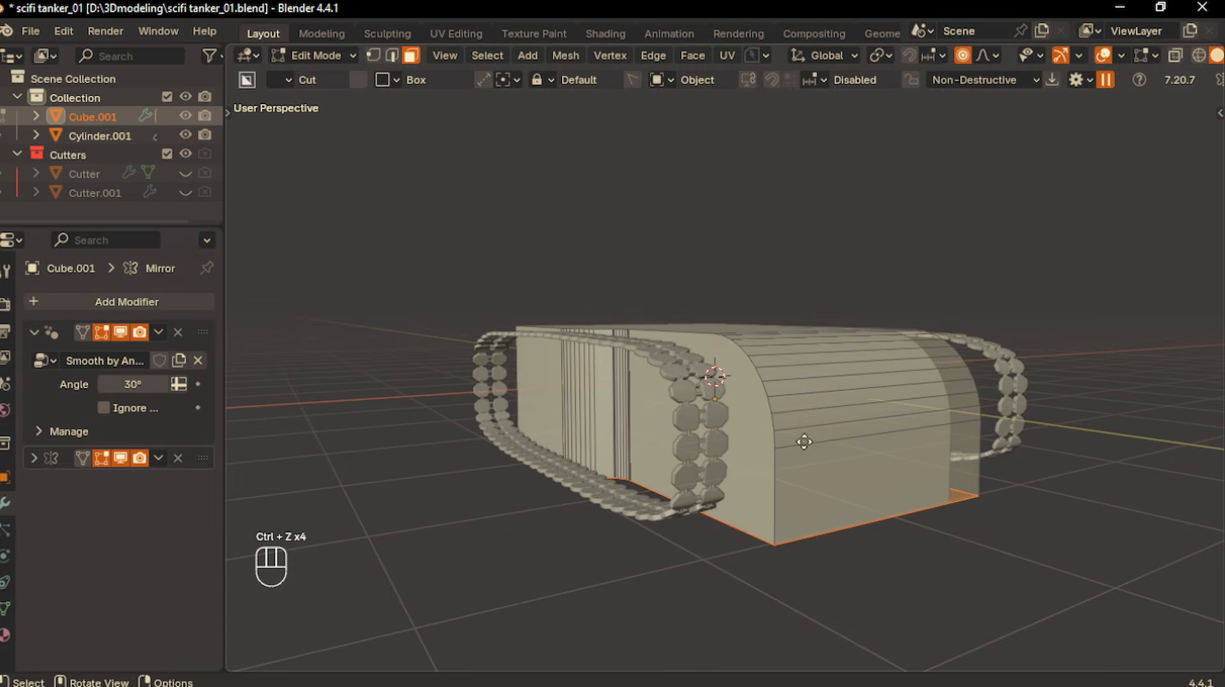
key("g")
key("z")
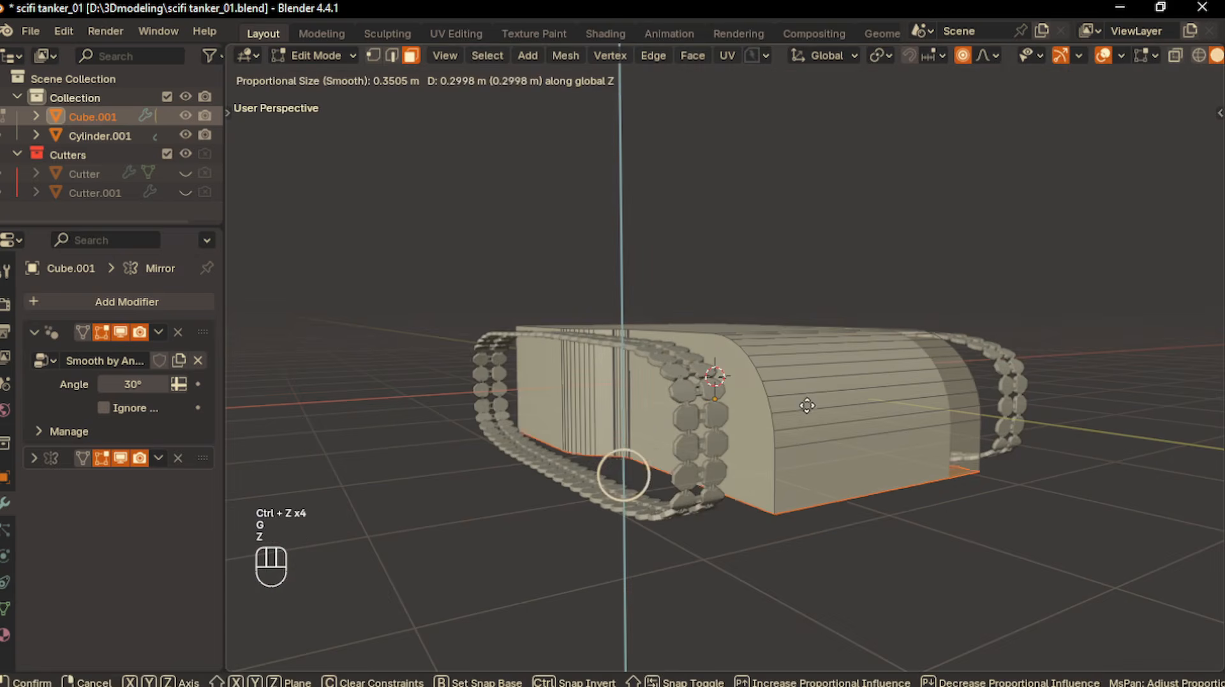
left_click(807, 392)
key("Tab")
left_click(804, 384)
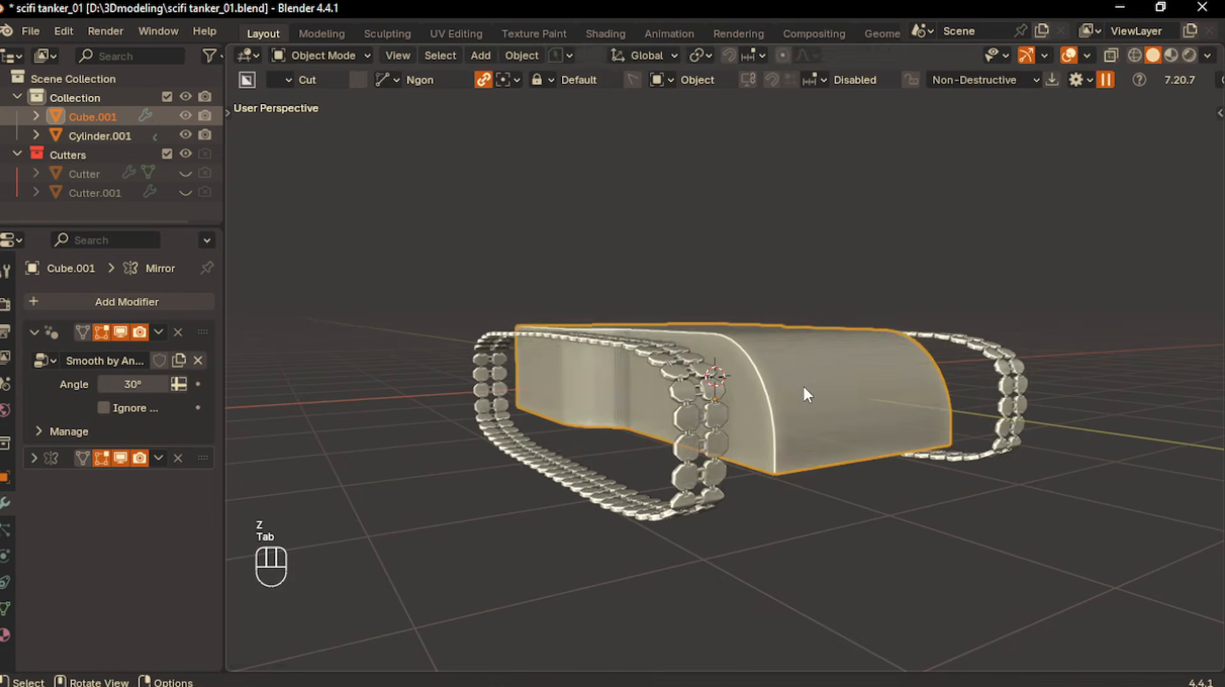
key("ctrl+z")
key("ctrl+z")
key("ctrl+z")
key("ctrl+z")
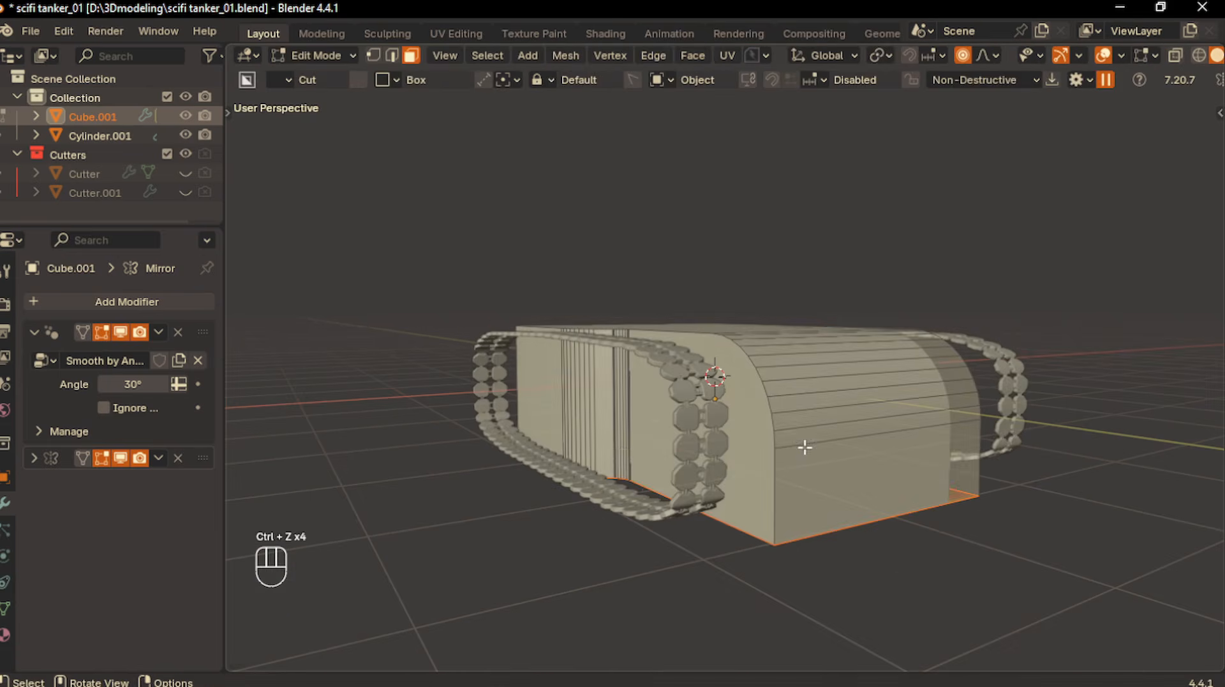
Raise the hull's bottom face along Z until it sits well above the underside of the tracks
key("g")
key("z")
left_click(804, 383)
key("Tab")
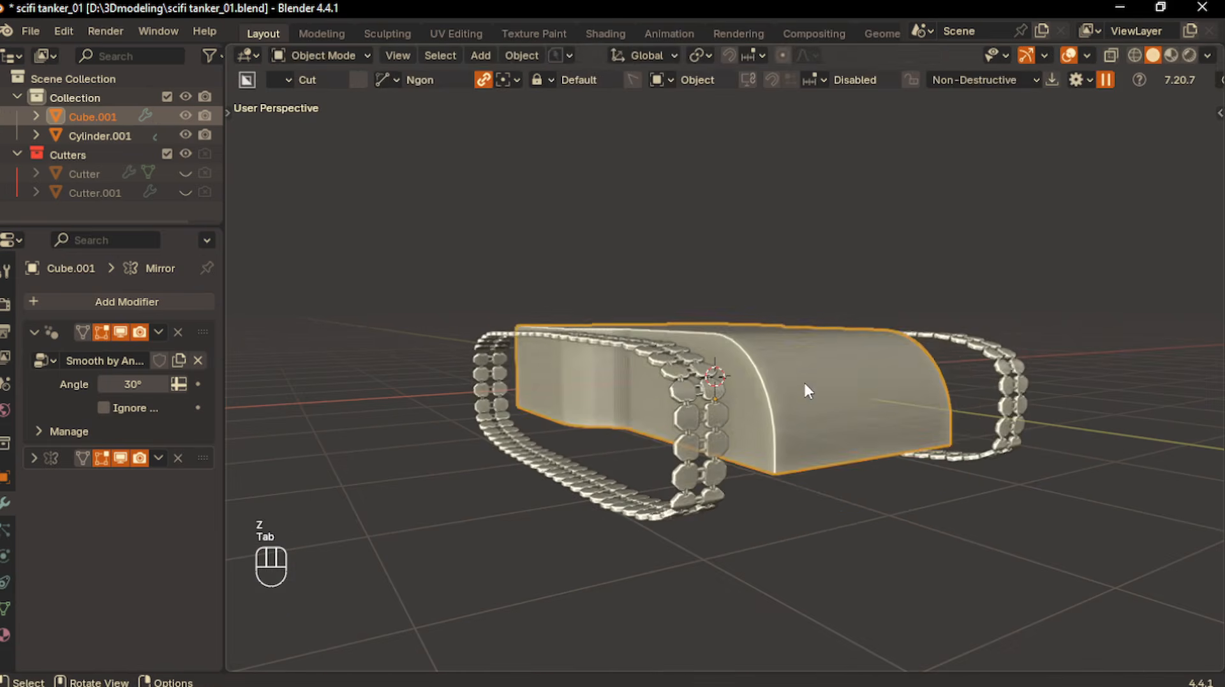
Chamfer the continuous upper side edge of the hull, from the nose's lower corner to the rear, with a single-segment bevel
middle_click_drag(803, 381, 783, 422)
left_click(778, 480)
left_click(753, 532)
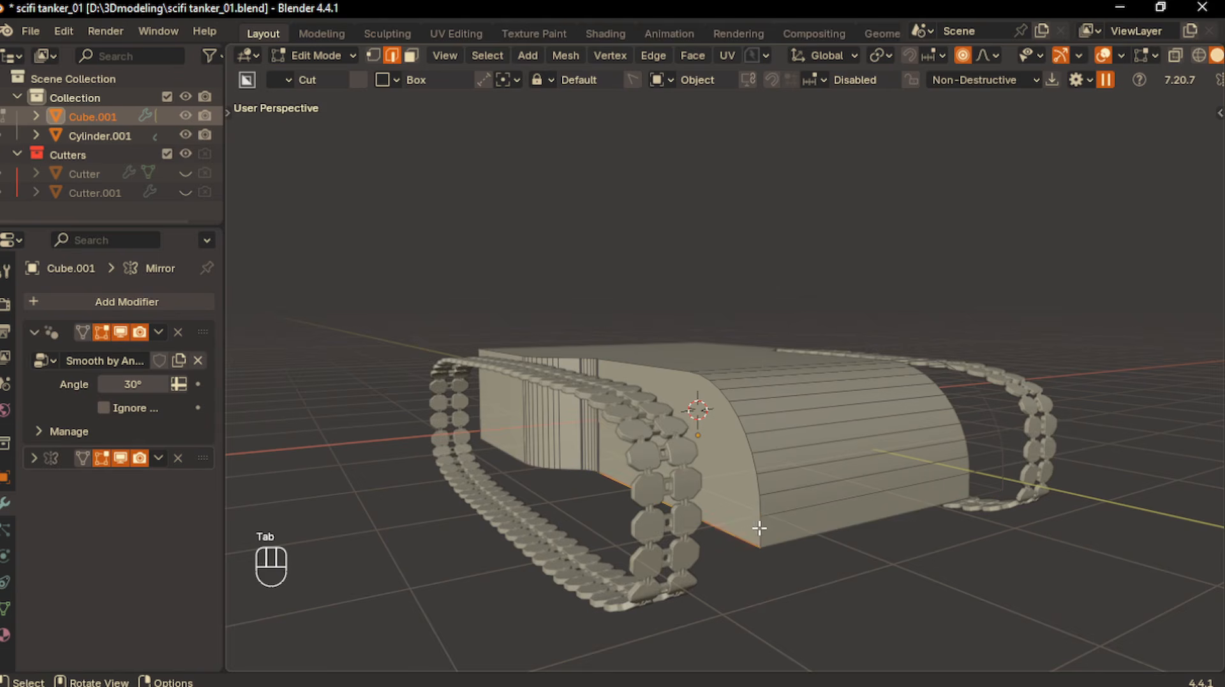
middle_click_drag(724, 357, 633, 287)
left_click(496, 233, "ctrl")
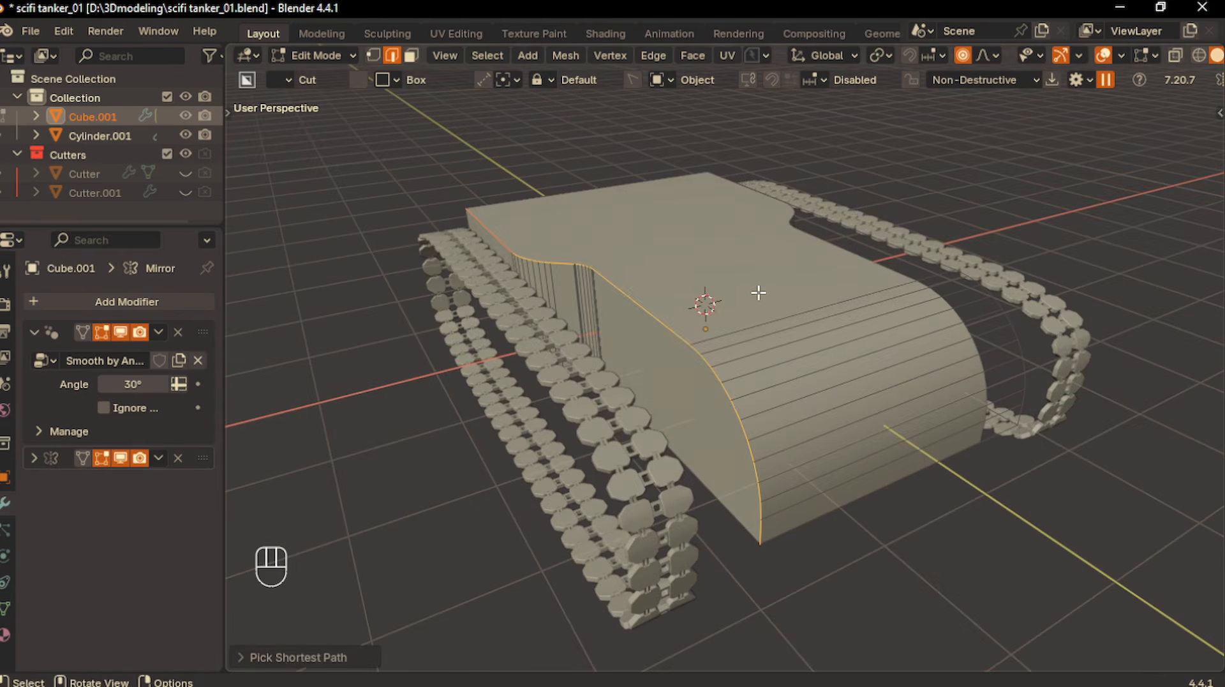
key("ctrl+b")
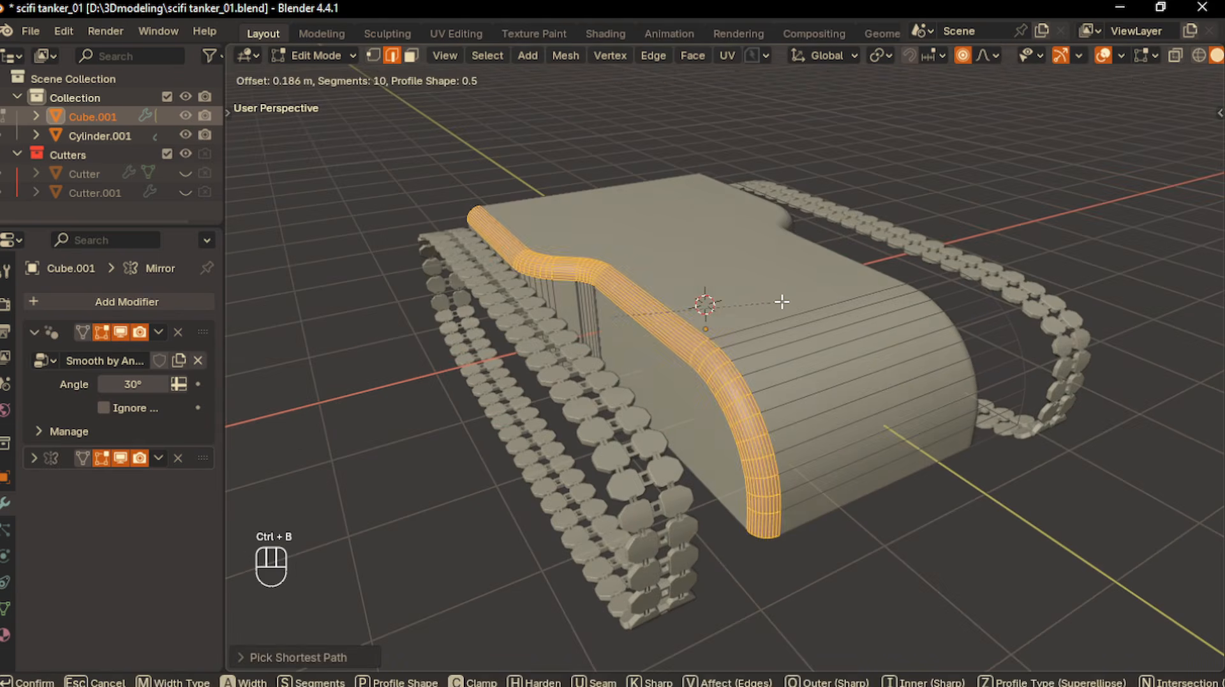
left_click(791, 305)
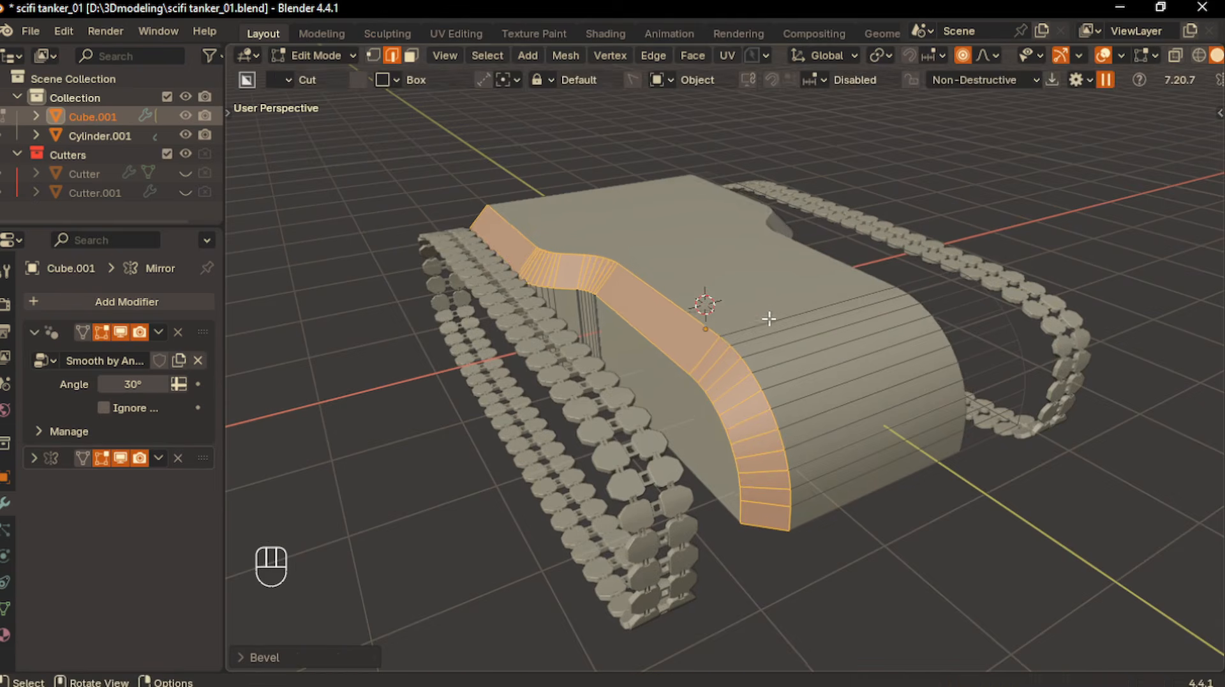
middle_click_drag(791, 305, 749, 265)
scroll(688, 300, "down", 3)
key("Tab")
From the top view, draw a rectangular box cutter over the middle of the hull's front end, extending past the nose
key("KP_7")
scroll(740, 448, "up", 2)
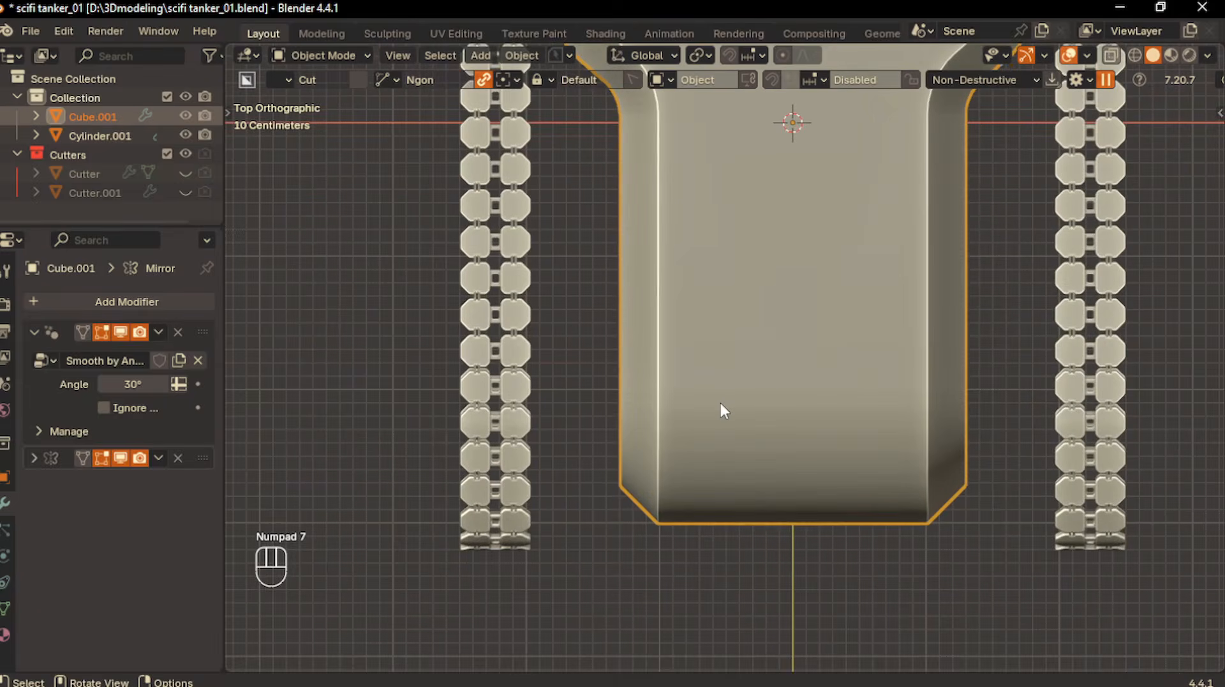
key("d")
left_click(711, 352)
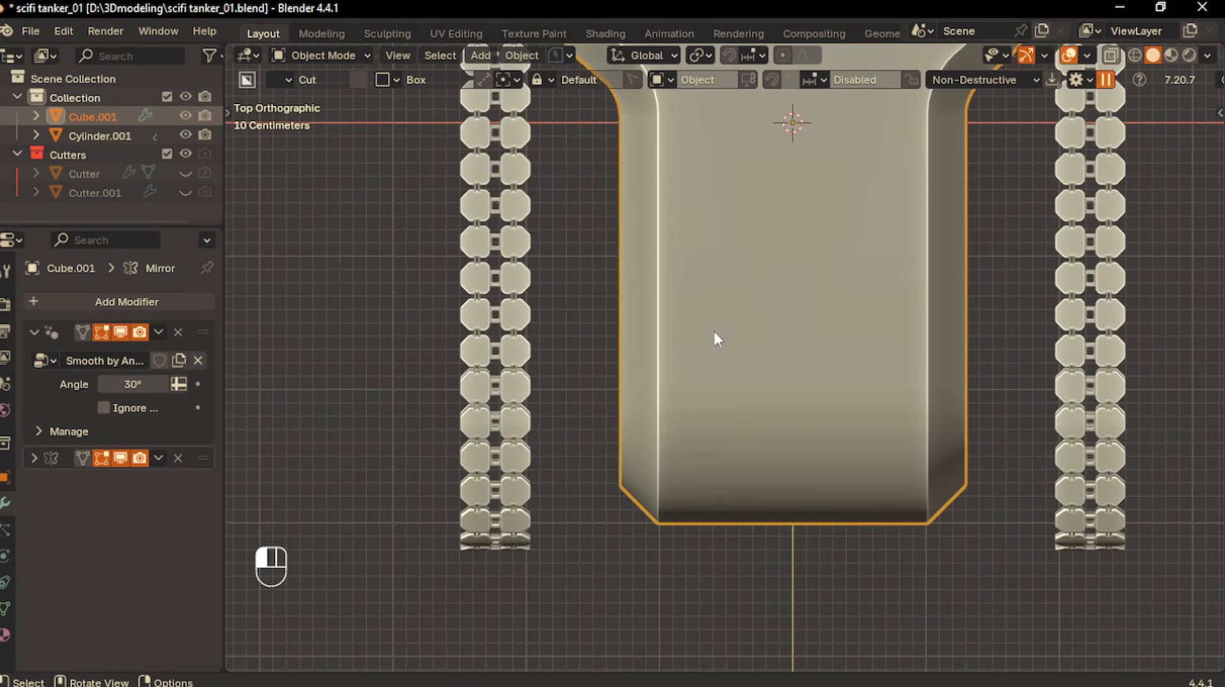
left_click_drag(715, 335, 881, 592)
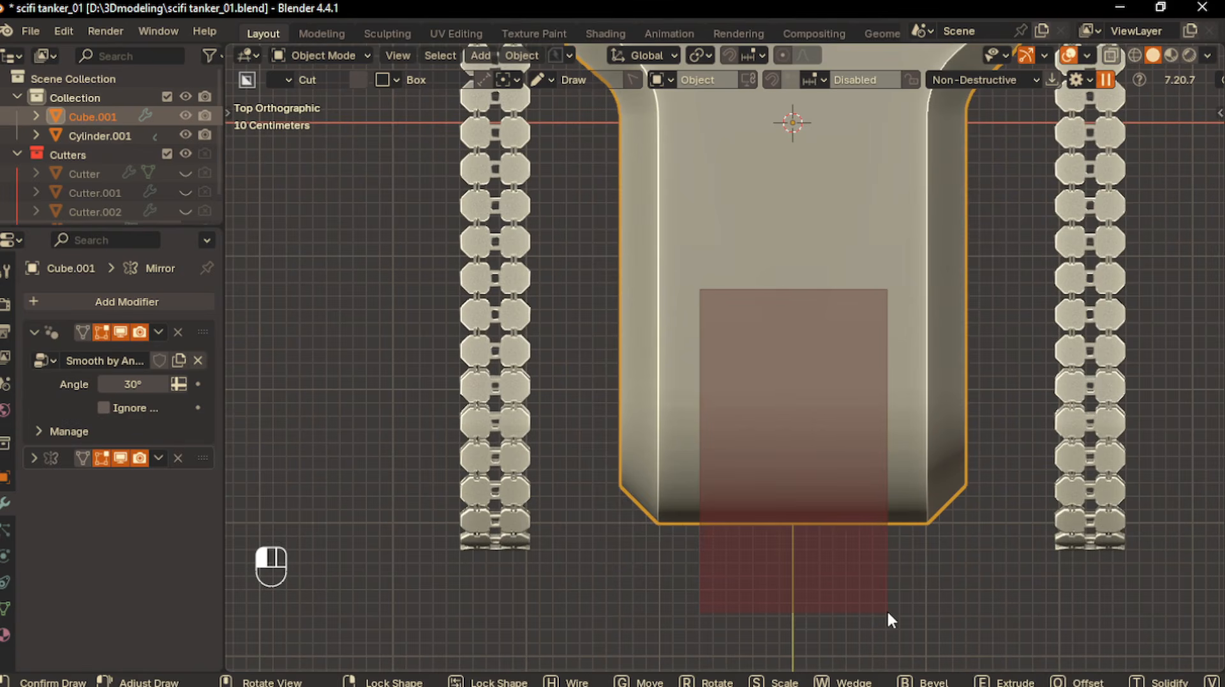
key("b")
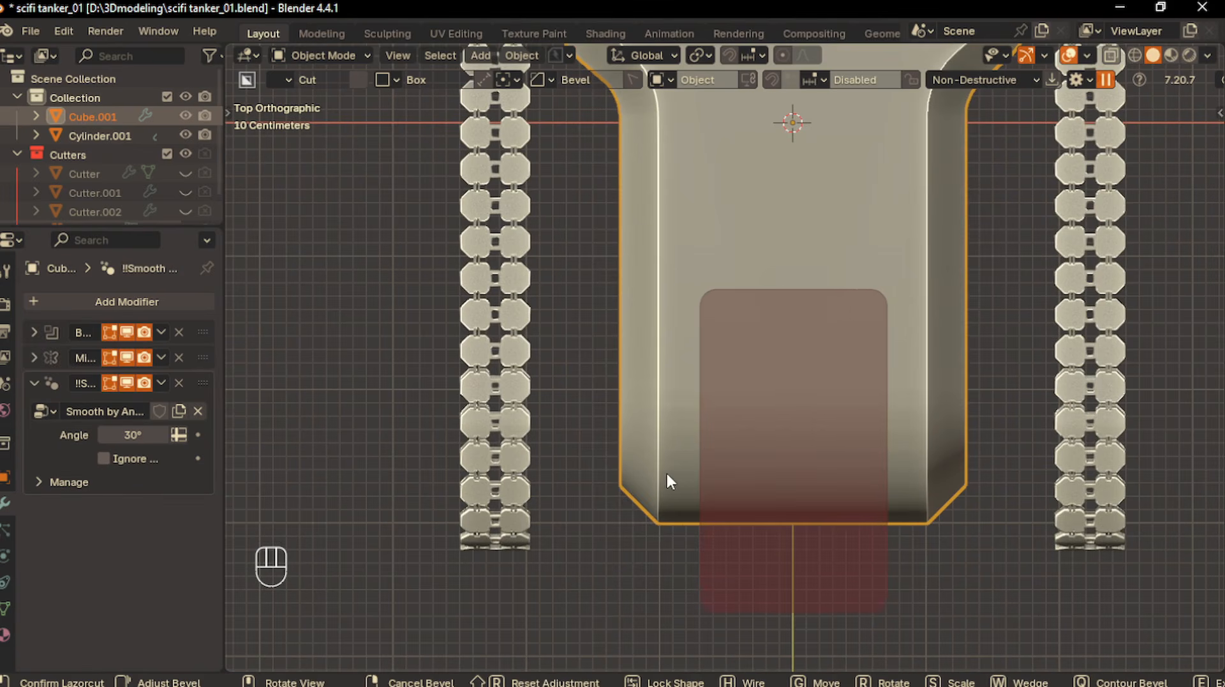
Extrude the box cutter down through the whole hull to cut an open slot into the nose
key("Tab")
middle_click_drag(681, 486, 637, 321)
key("e")
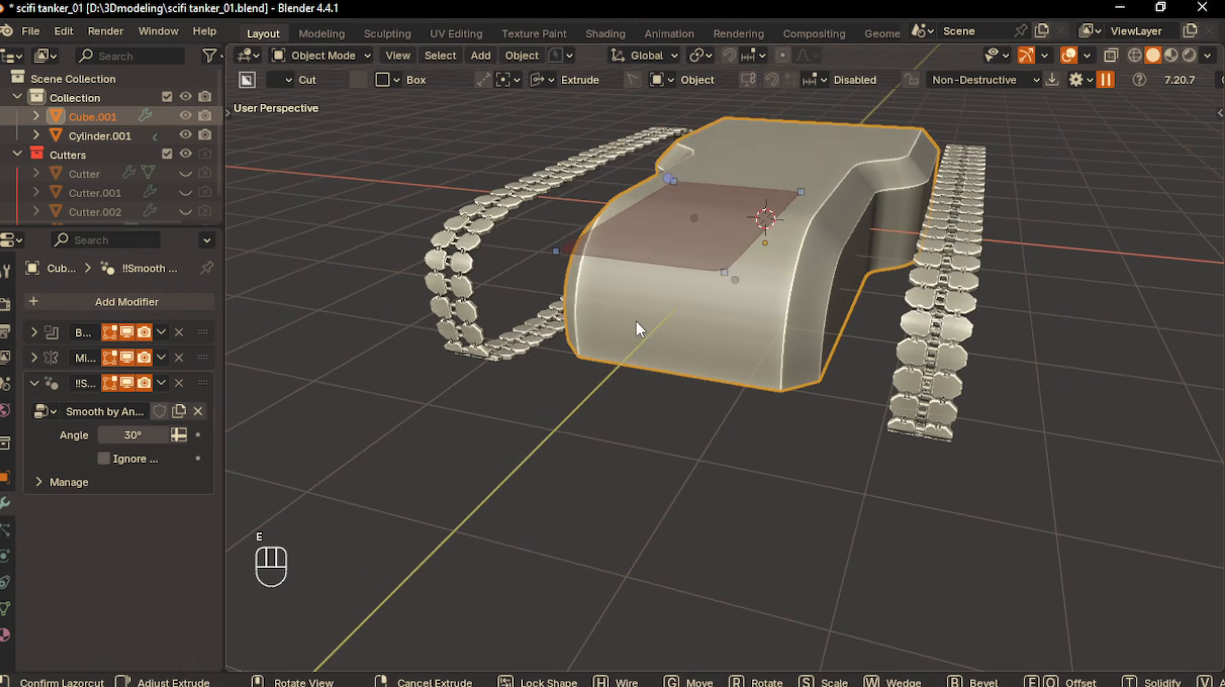
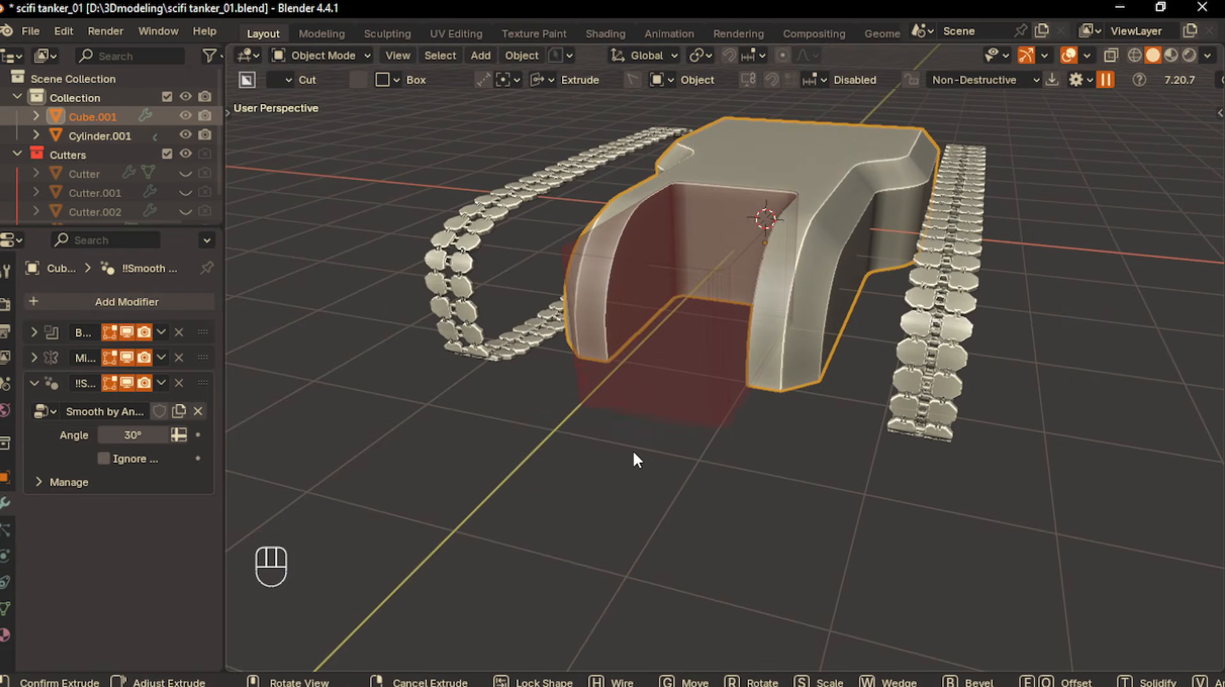
key("Return")
scroll(707, 251, "down", 4)
middle_click_drag(706, 252, 862, 249)
Deselect the hull and save the file
left_click(747, 420)
scroll(793, 286, "up", 3)
middle_click_drag(747, 420, 683, 313)
scroll(684, 313, "down", 2)
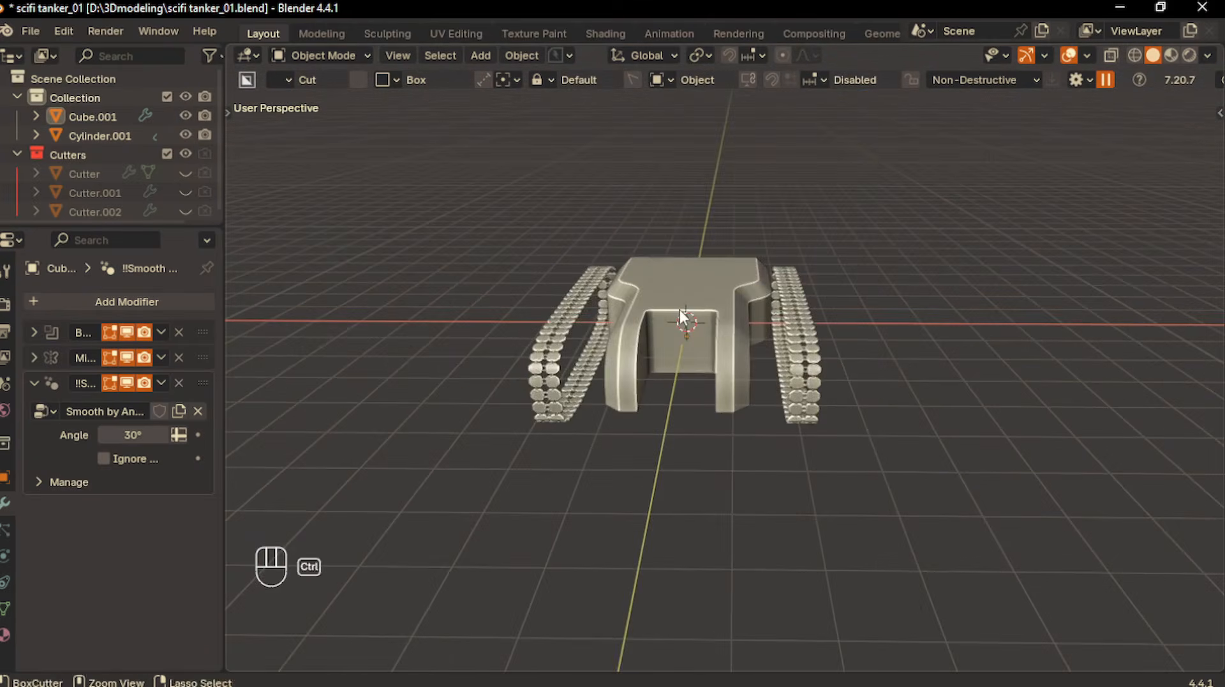
key("ctrl+s")
Try dissolving the vertical corner edge at the hull's rear end, then undo the attempt
middle_click_drag(760, 329, 851, 228)
key("Tab")
scroll(854, 258, "up", 2)
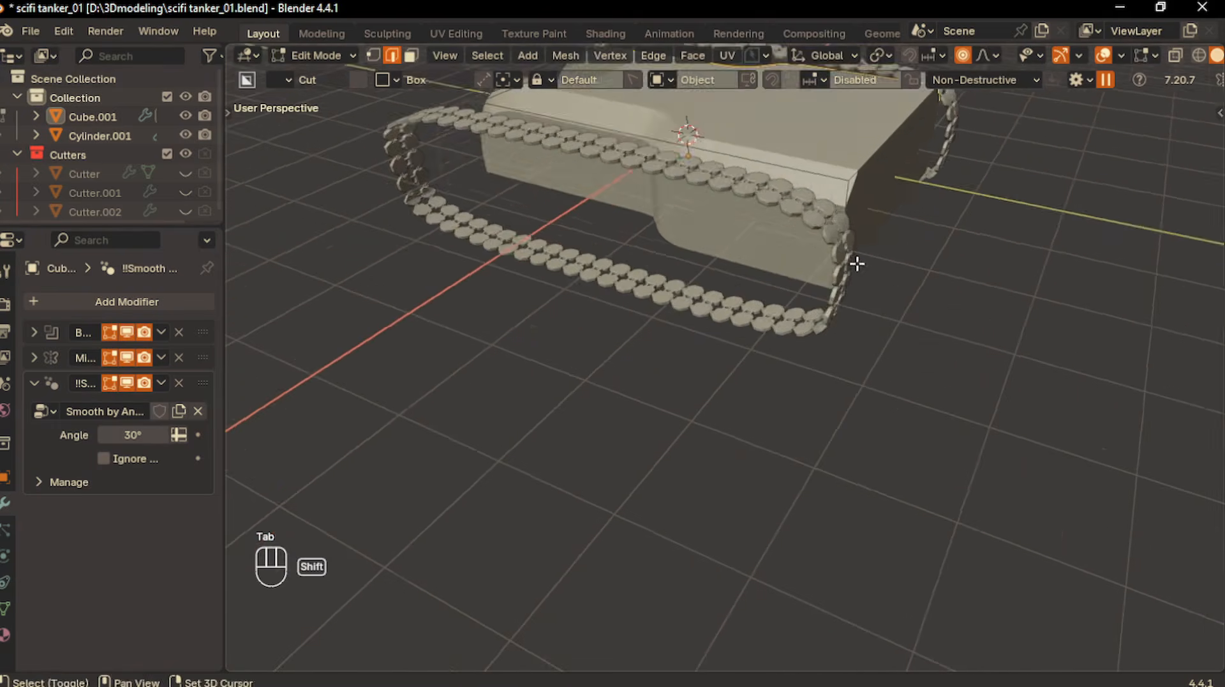
middle_click_drag(889, 180, 812, 268, "shift")
middle_click_drag(749, 313, 905, 375)
key("ctrl+b")
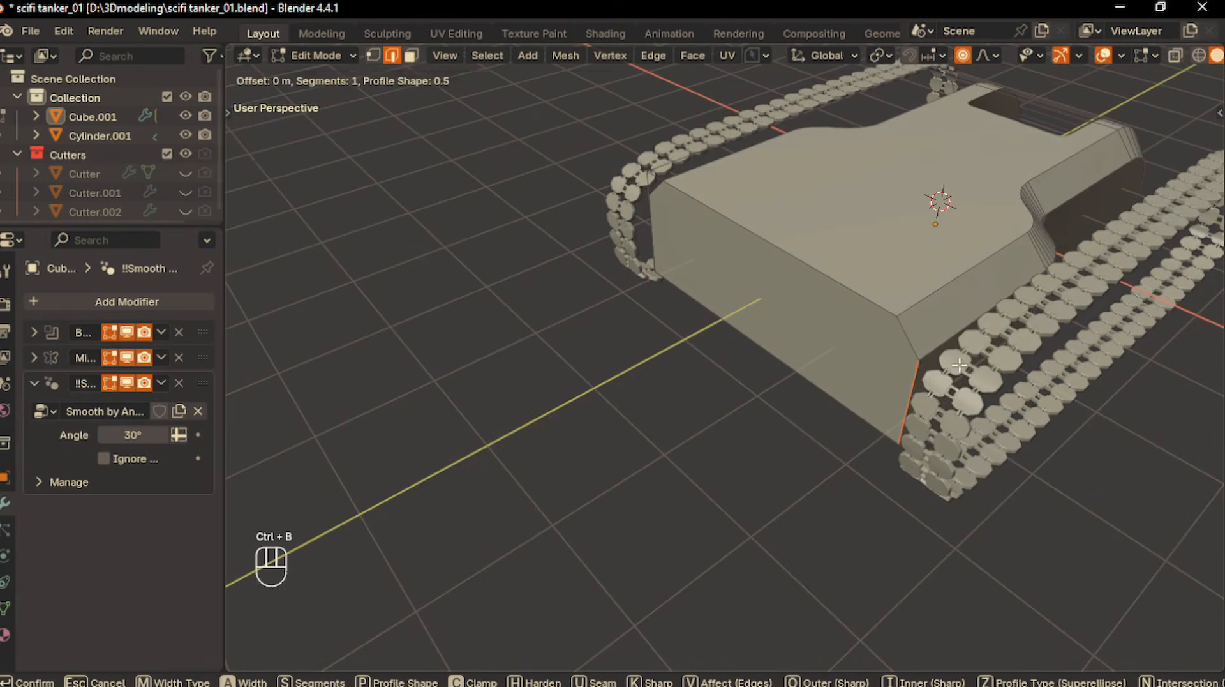
left_click(972, 352)
key("ctrl+x")
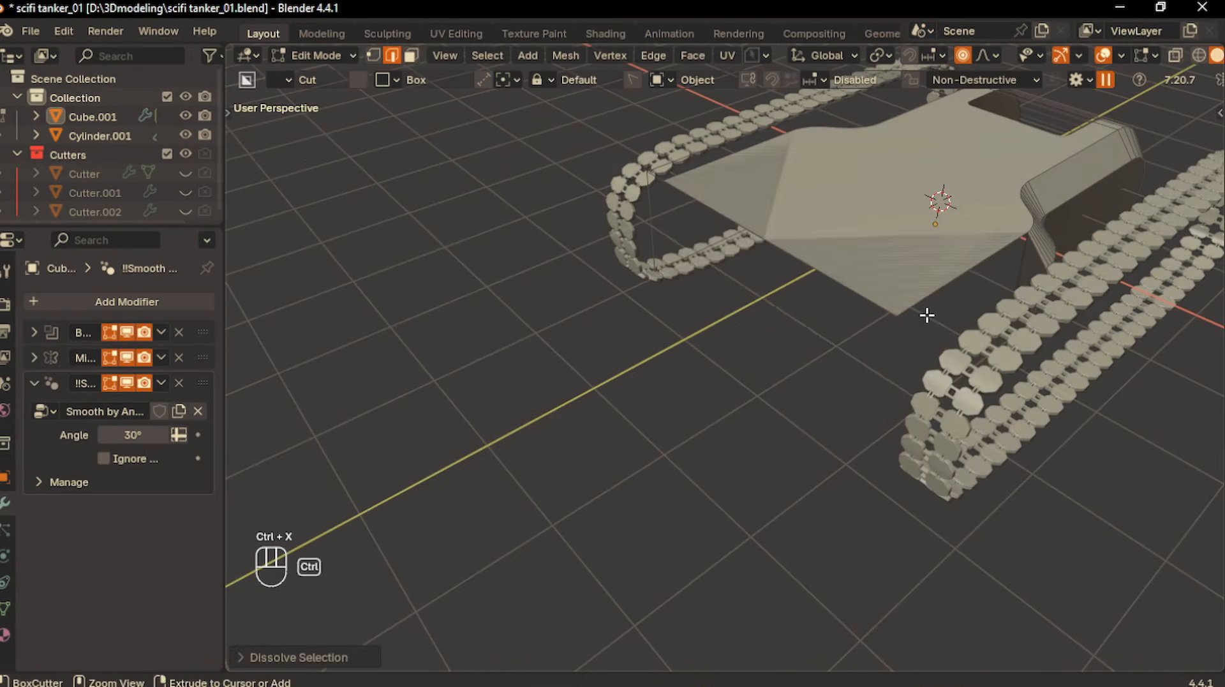
right_click(919, 309)
key("ctrl+z")
key("ctrl+z")
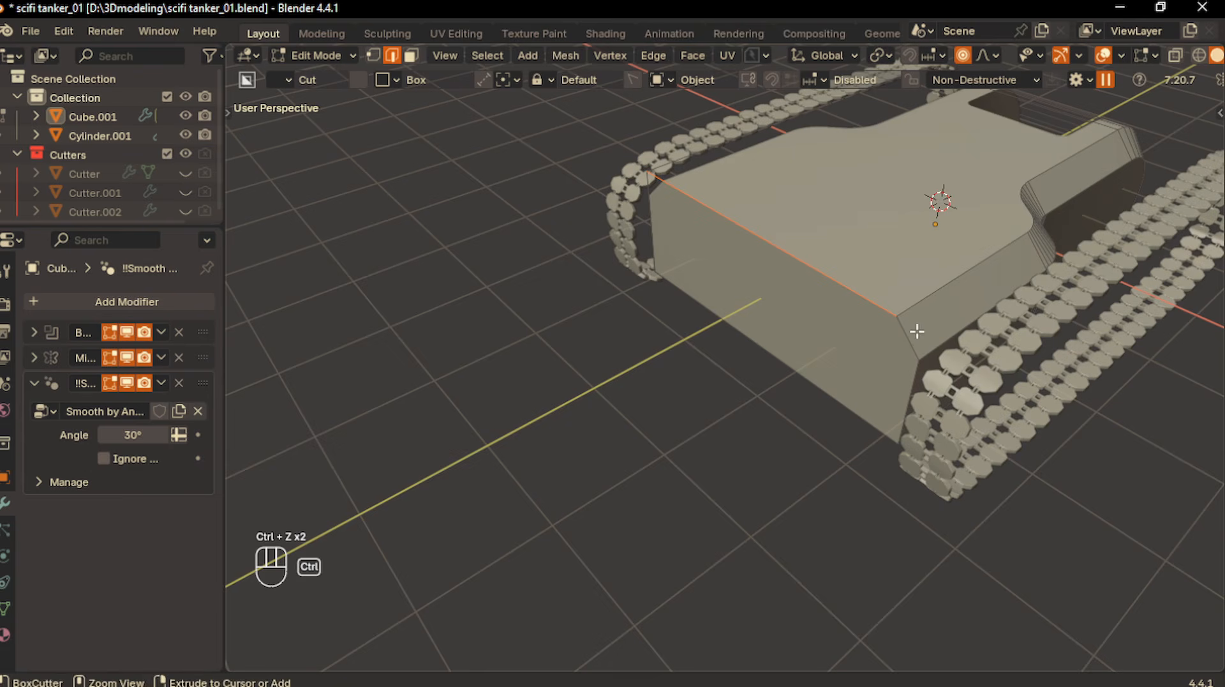
Try dissolving the upper rear edge of the hull, then undo the attempt
key("ctrl+b")
left_click(944, 328)
key("ctrl+x")
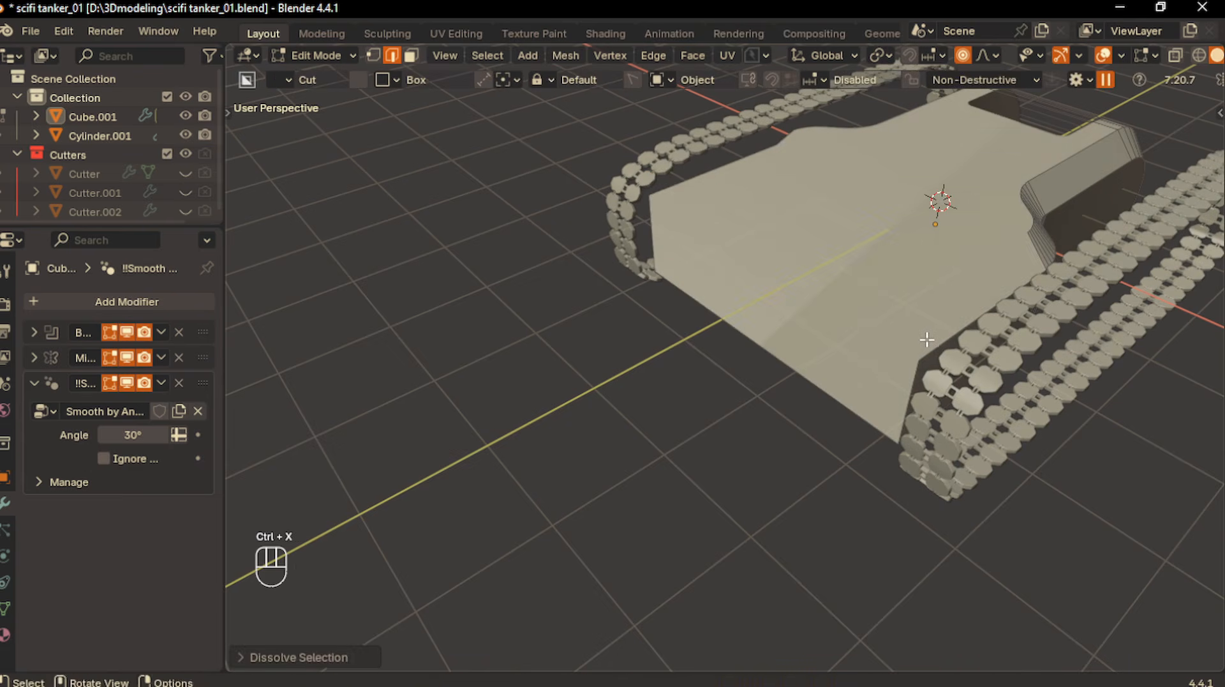
key("ctrl+z")
key("ctrl+z")
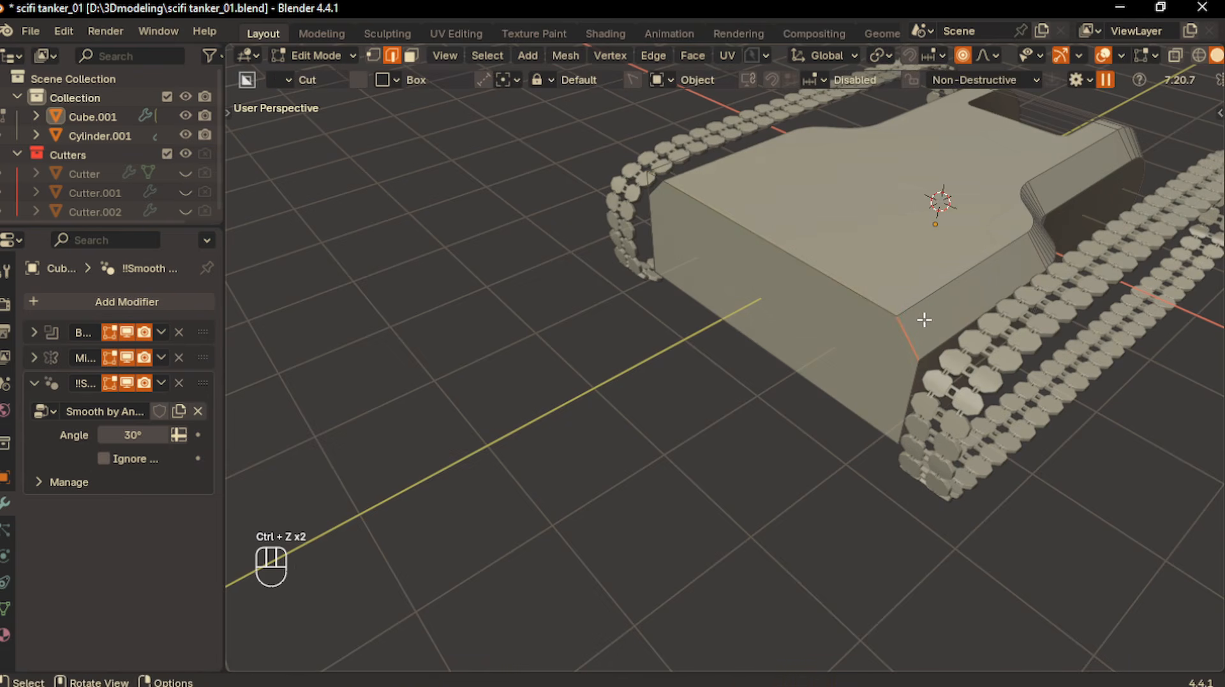
Round the short slanted edge at the hull's upper rear corner with a multi-segment bevel
key("ctrl+b")
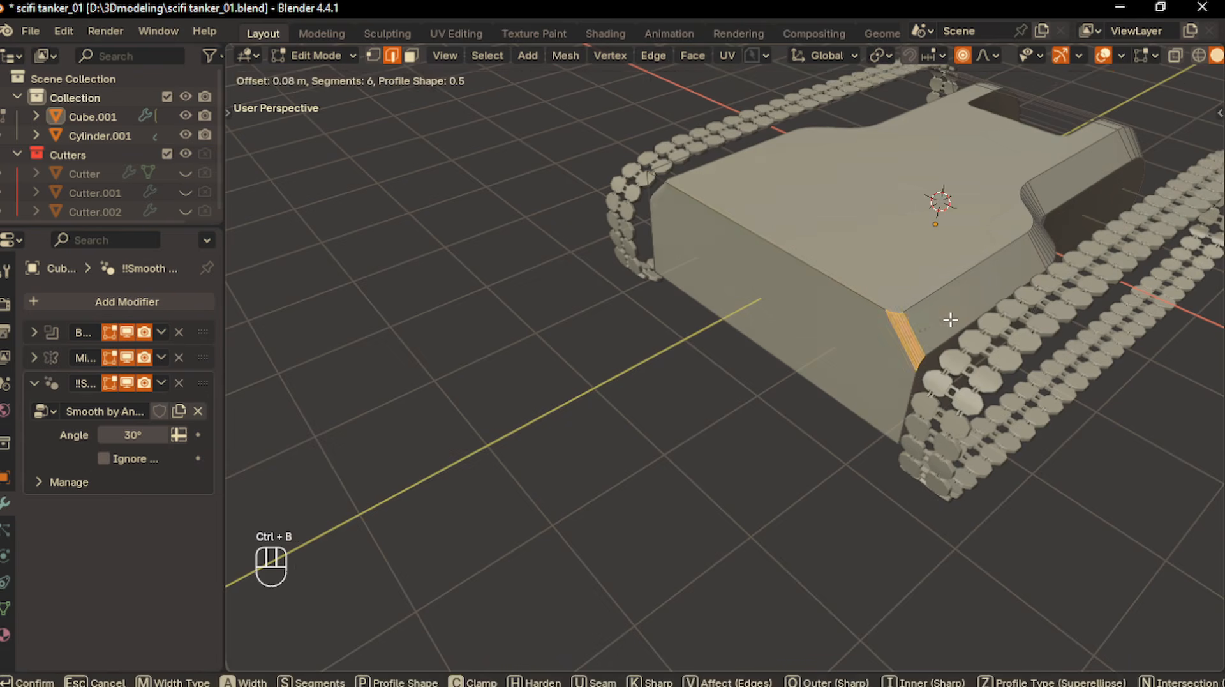
left_click(971, 313)
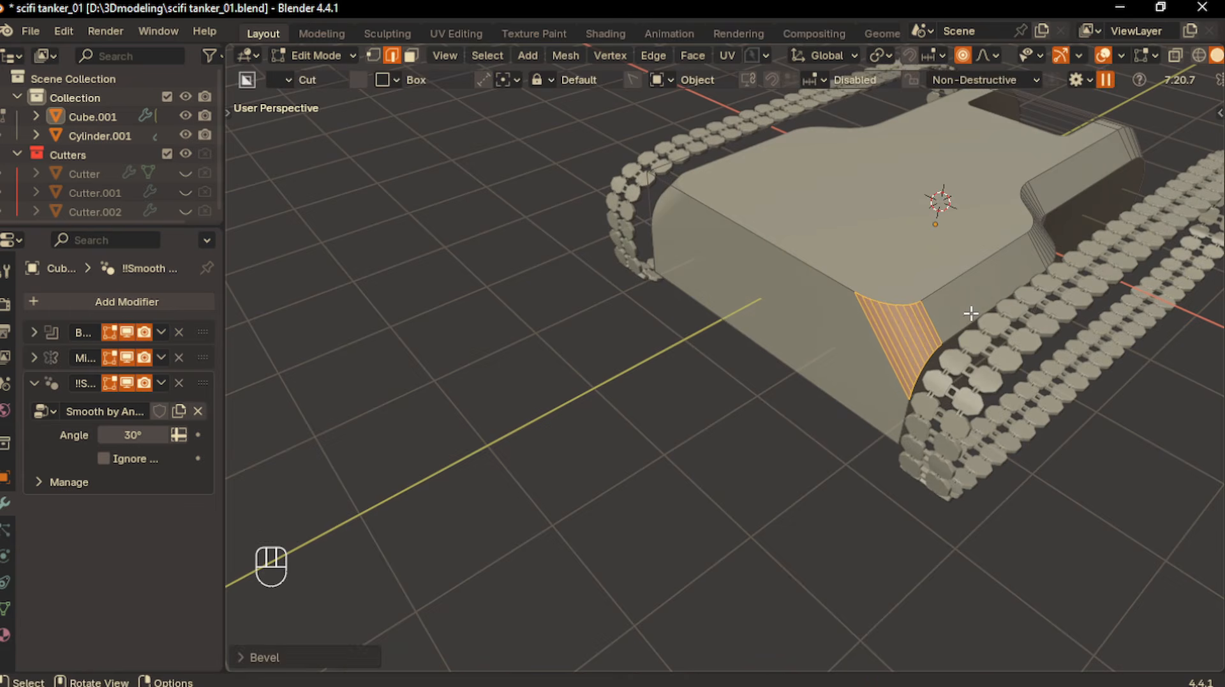
key("Tab")
scroll(856, 301, "down", 2)
middle_click_drag(856, 301, 896, 332)
Chamfer the bottom rear edge of the hull with a single-segment bevel of about 0.385 m, then deselect the hull
left_click(893, 345)
key("Tab")
left_click(890, 390)
middle_click_drag(890, 389, 911, 365)
key("ctrl+b")
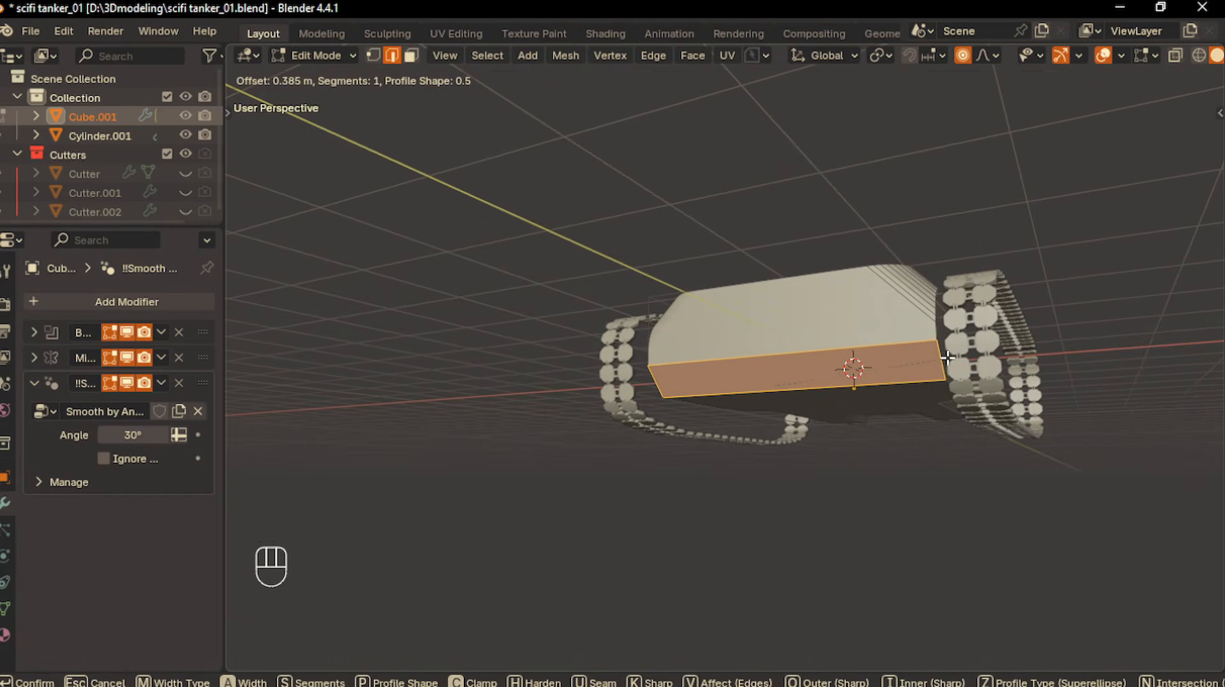
left_click(947, 357)
key("Tab")
left_click(953, 251)
middle_click_drag(952, 251, 1081, 362)
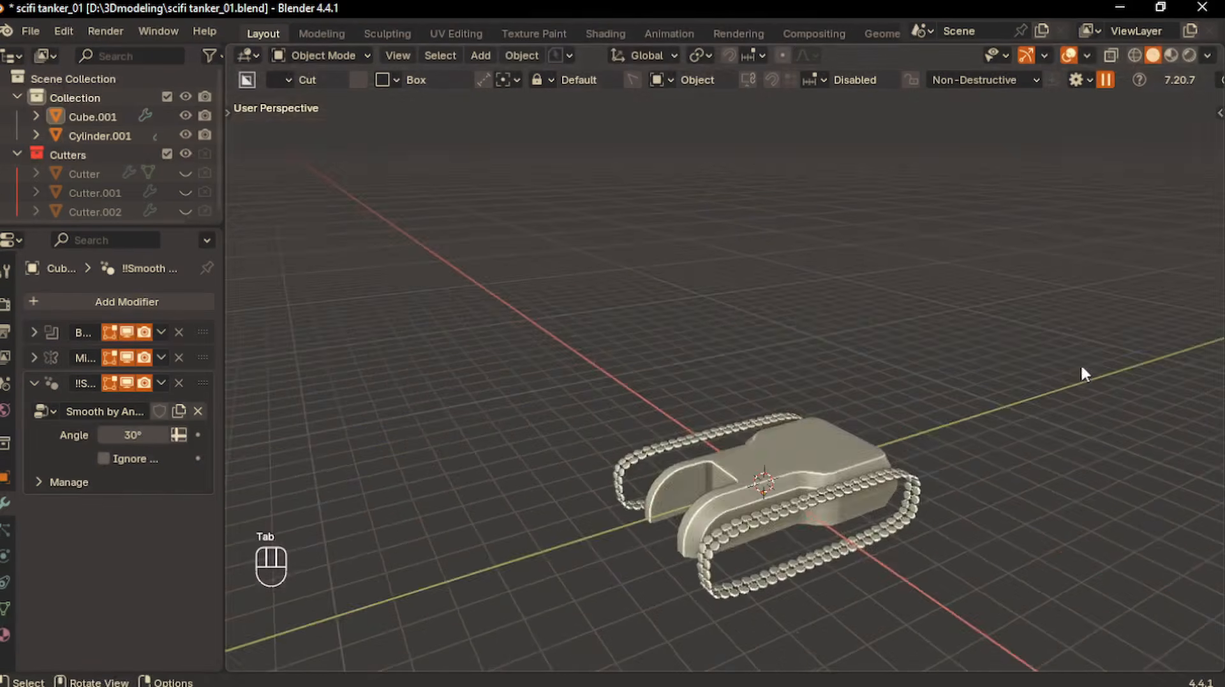
From the right side view, add a mesh cylinder with 64 vertices, 1 m radius and 2 m depth at the world origin
scroll(883, 338, "down", 3)
key("KP_1")
scroll(883, 338, "up", 4)
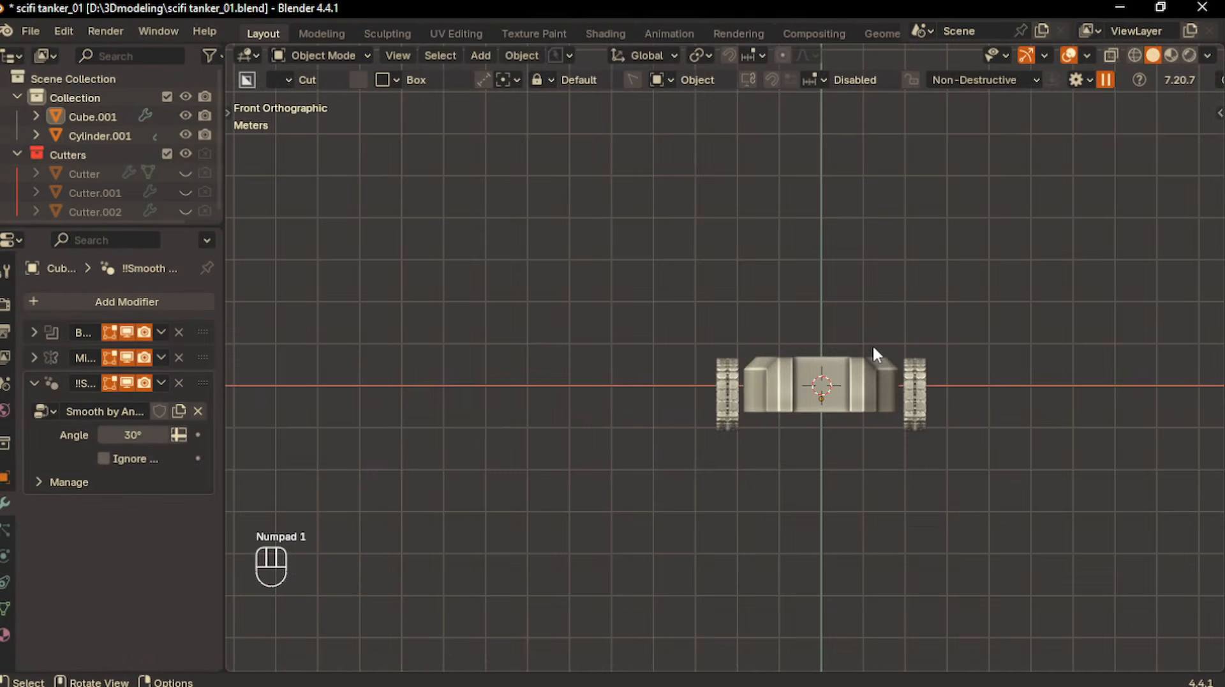
key("KP_3")
scroll(856, 450, "up", 3)
middle_click_drag(857, 450, 836, 381)
key("KP_3")
scroll(834, 381, "down", 3)
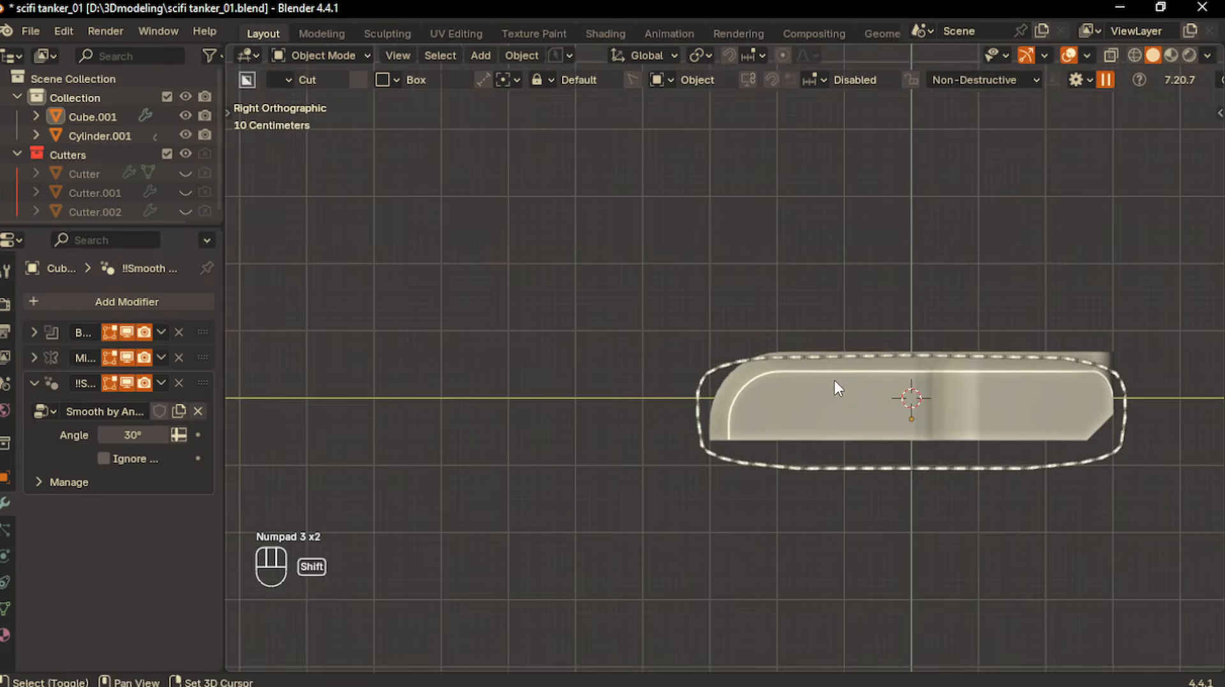
left_click(813, 352)
scroll(734, 364, "up", 2)
key("shift+a")
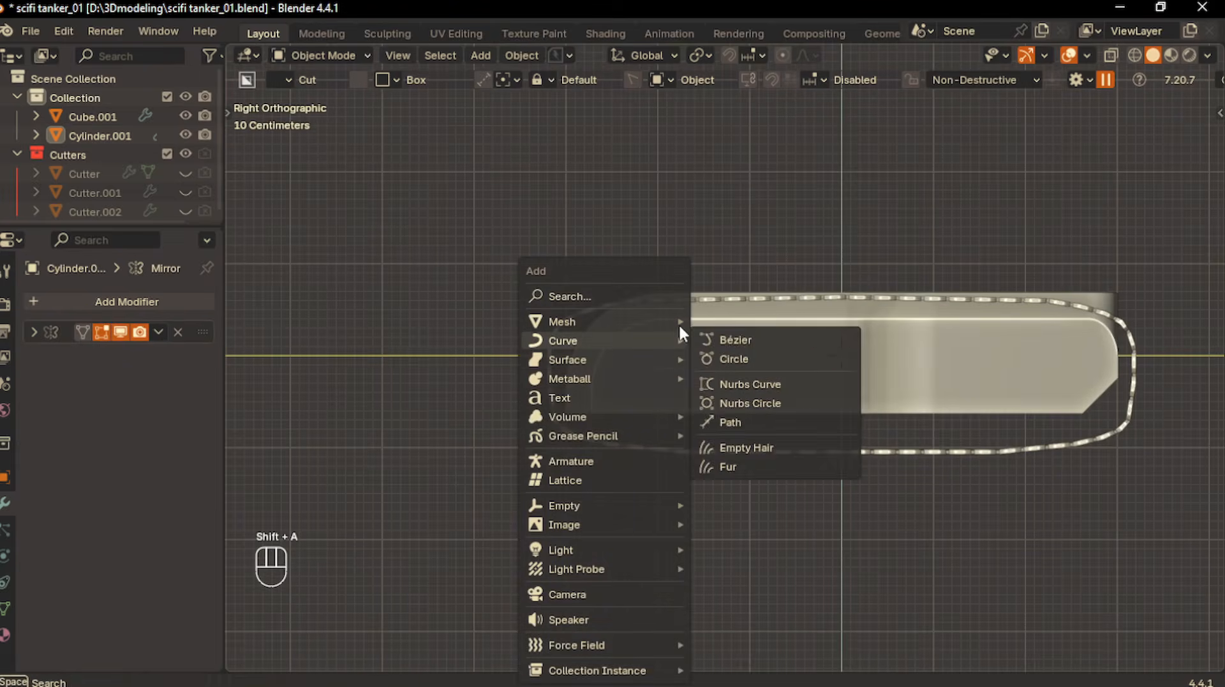
key("shift+a")
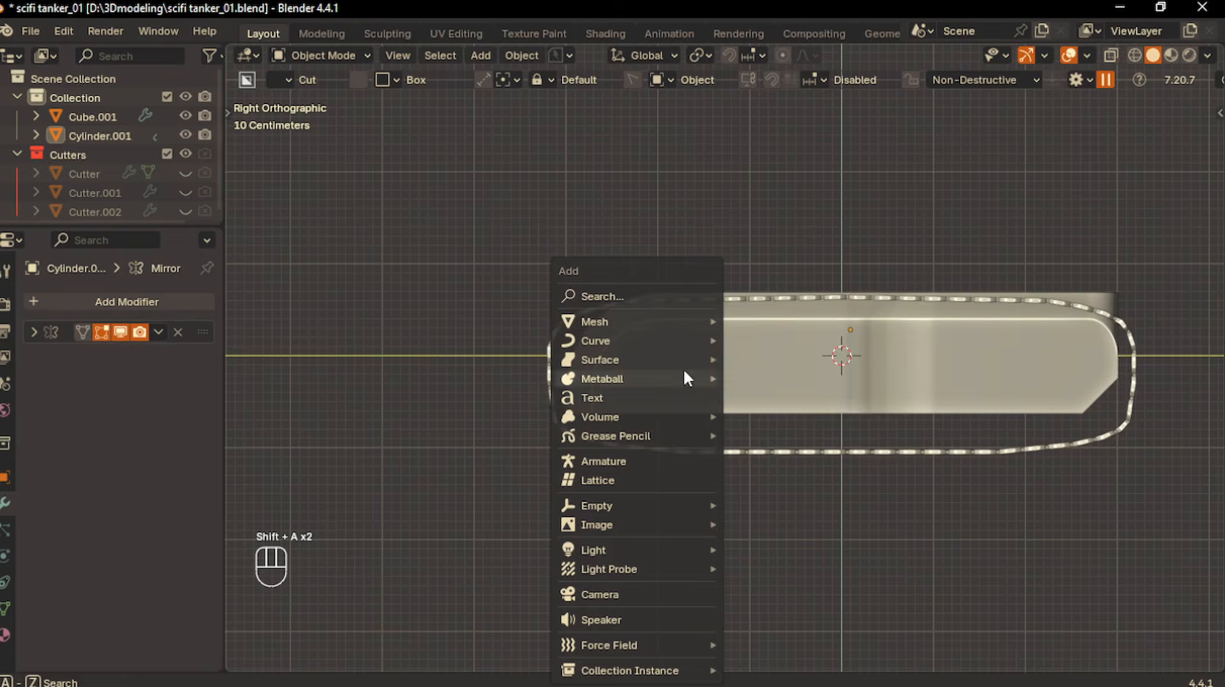
mouse_move(677, 319)
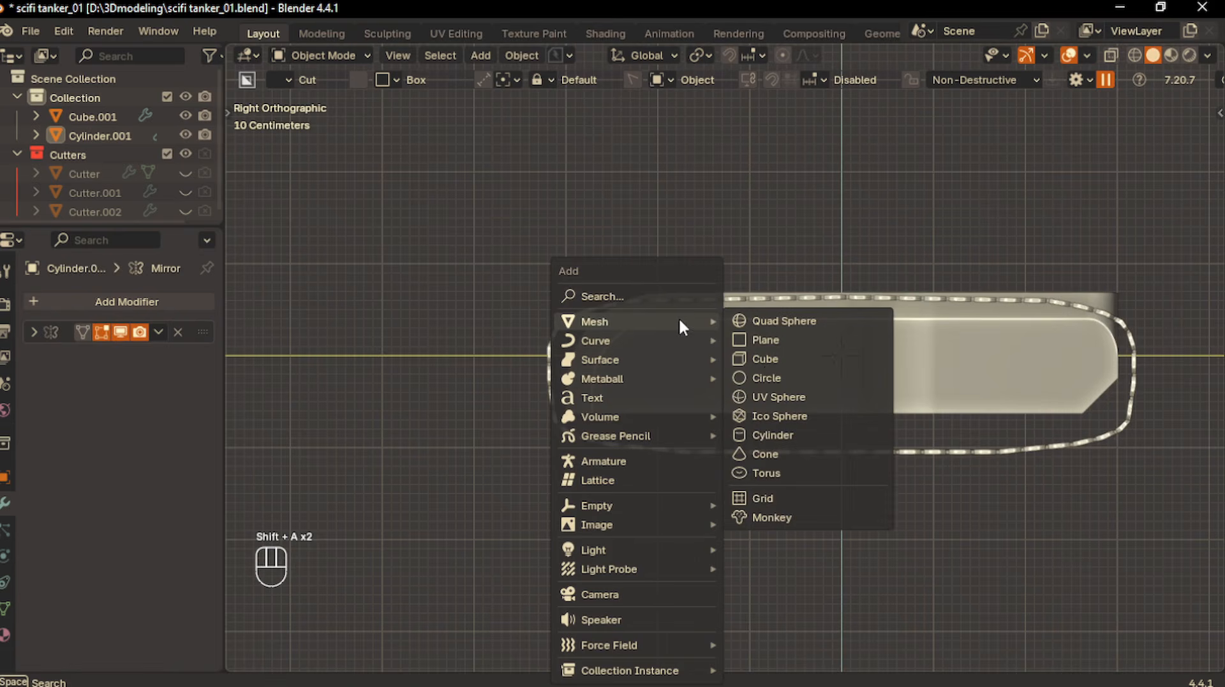
left_click(776, 431)
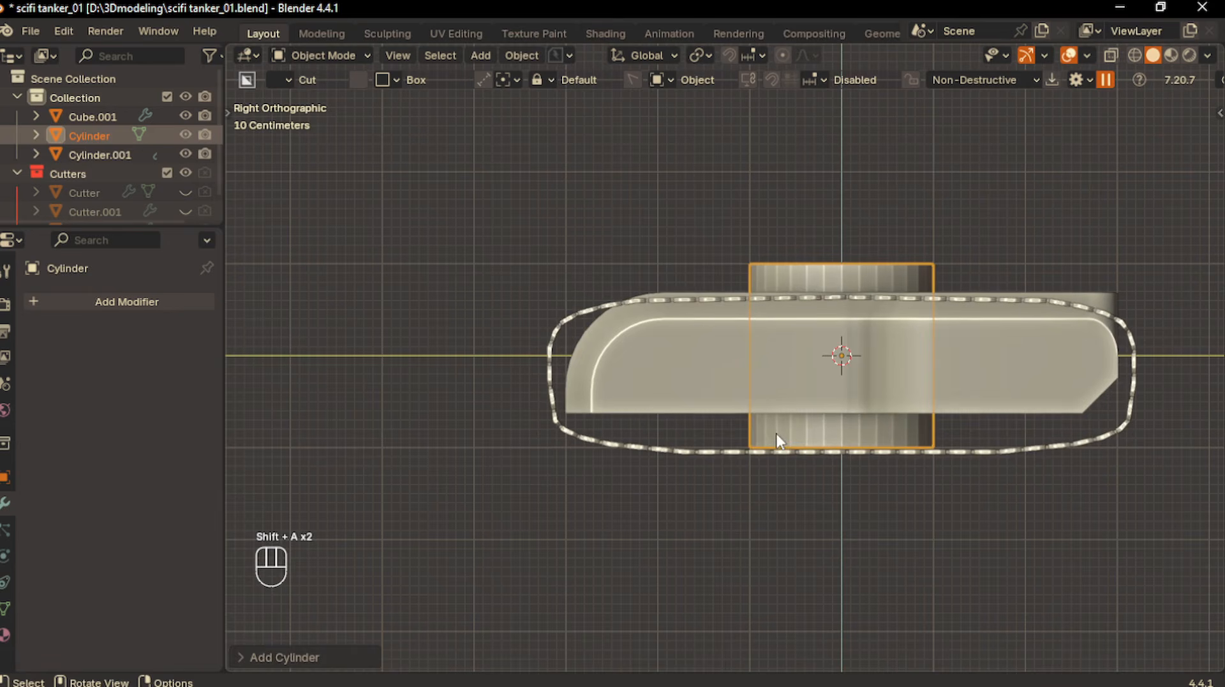
left_click(317, 656)
Rotate the cylinder 90° about the global Y axis so its round face points sideways
key("r")
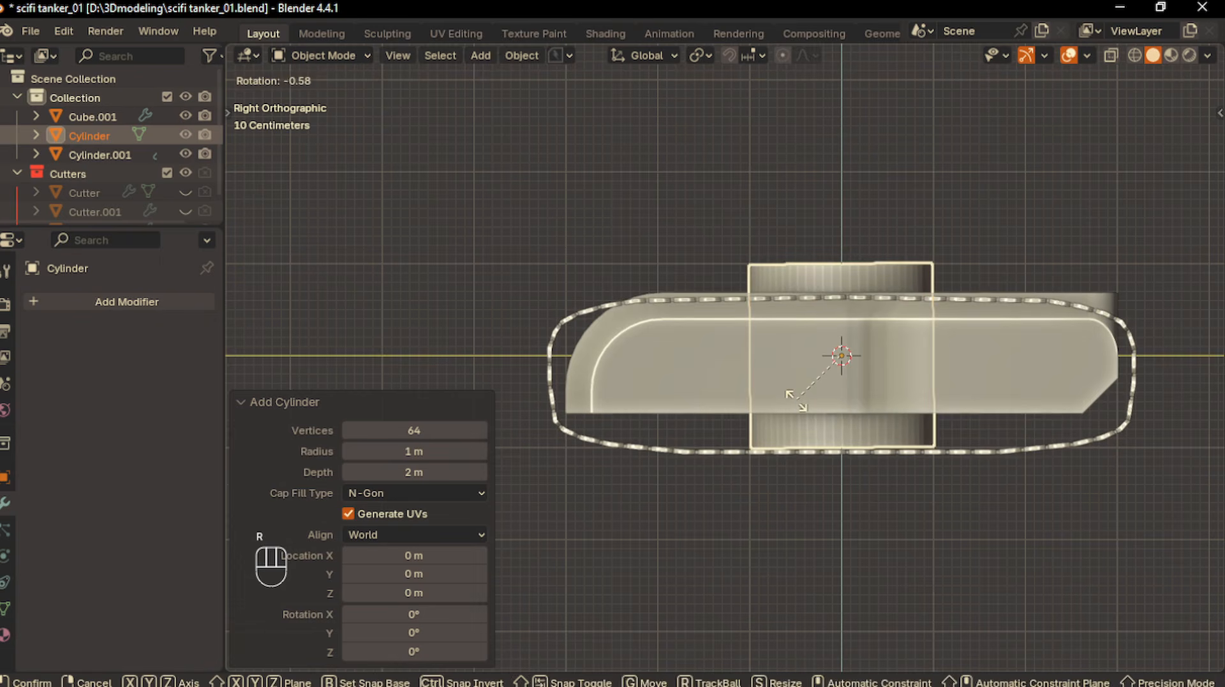
key("x")
key("y")
key("KP_9")
key("KP_0")
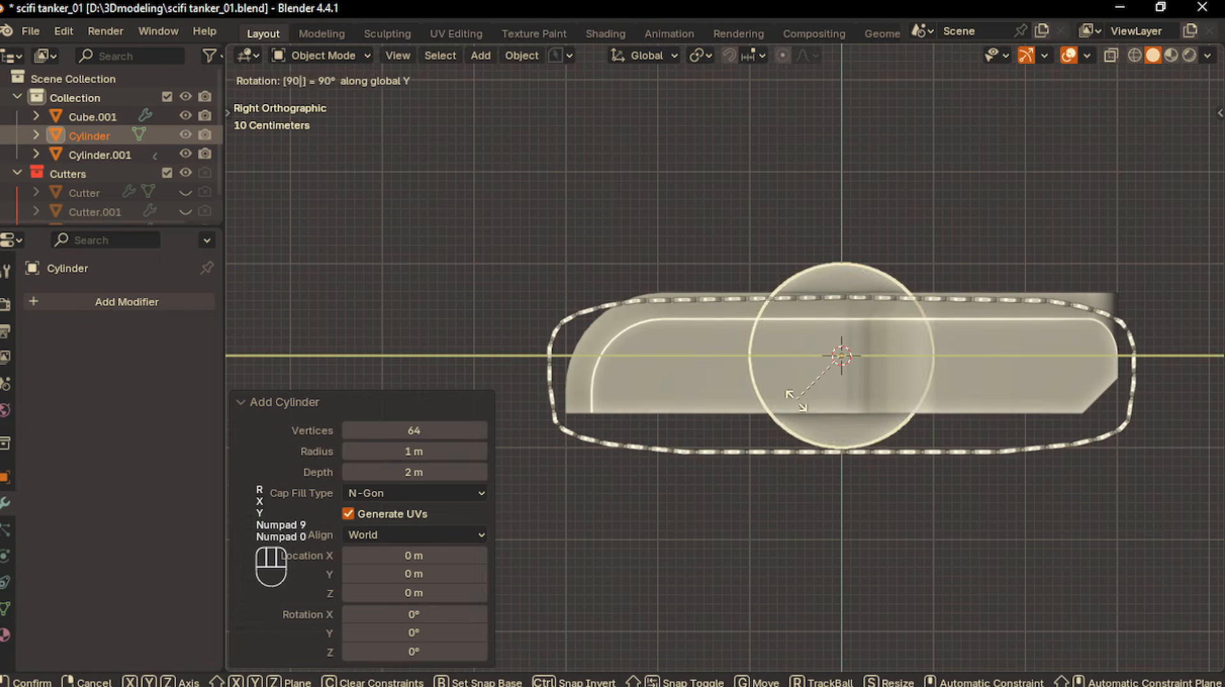
key("Return")
Shrink the cylinder, move it about 2.47 m forward to the track's front end, and scale it down by about 0.748
key("s")
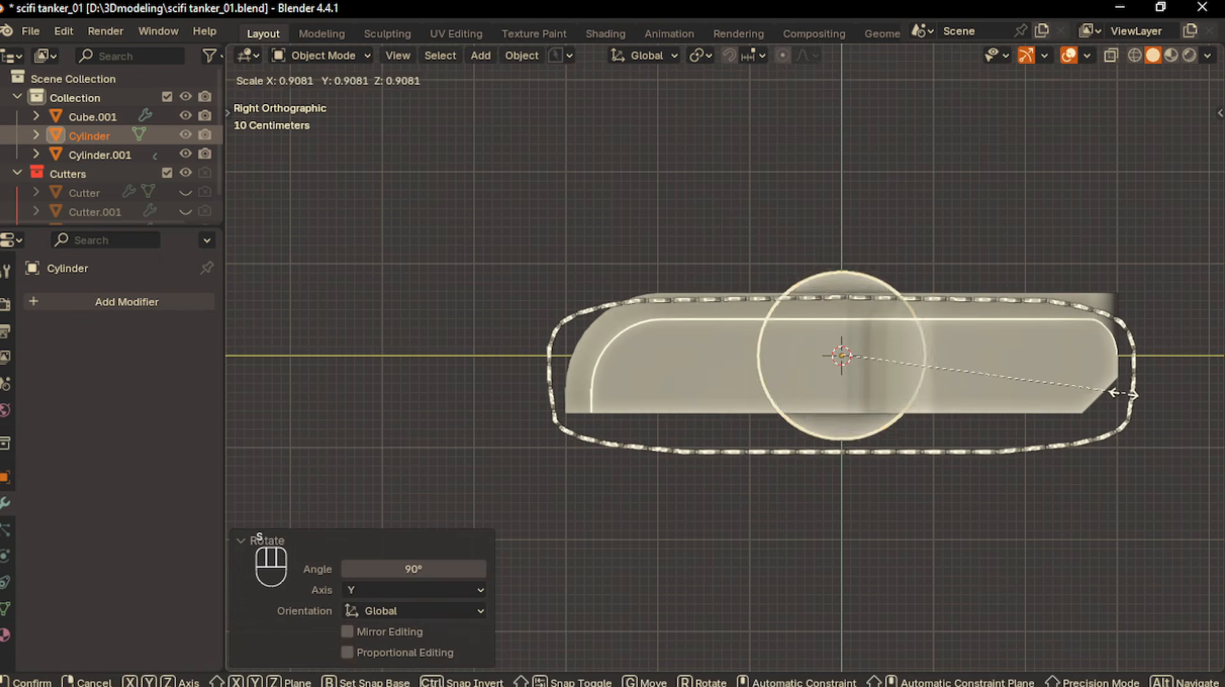
left_click(1025, 375)
key("g")
left_click(803, 380)
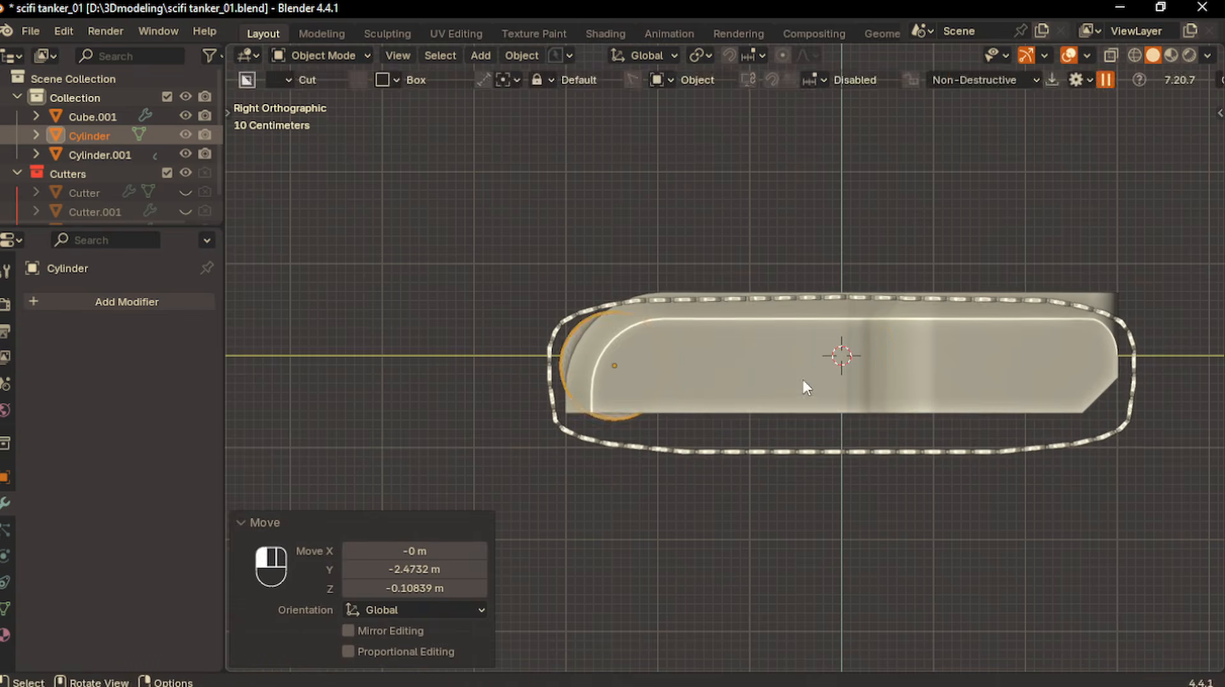
key("s")
left_click(789, 392)
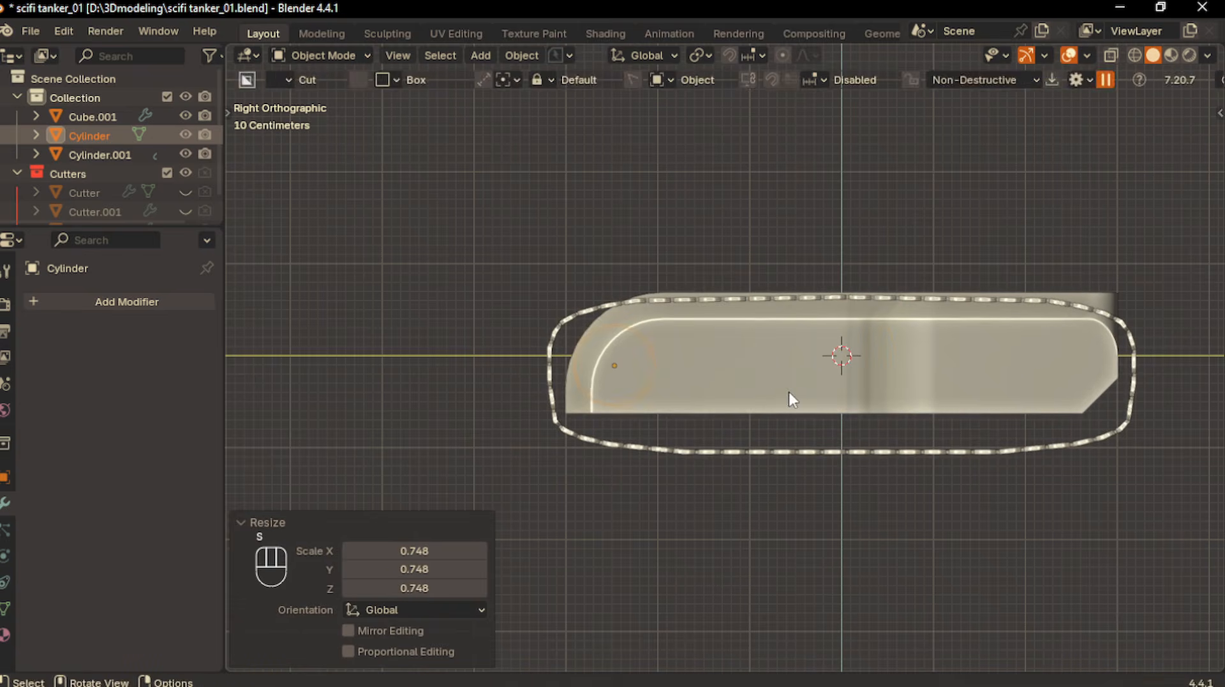
Move the cylinder about 0.11 m forward and up, and shrink it slightly to fit inside the track's front curve
key("g")
left_click(791, 386)
key("s")
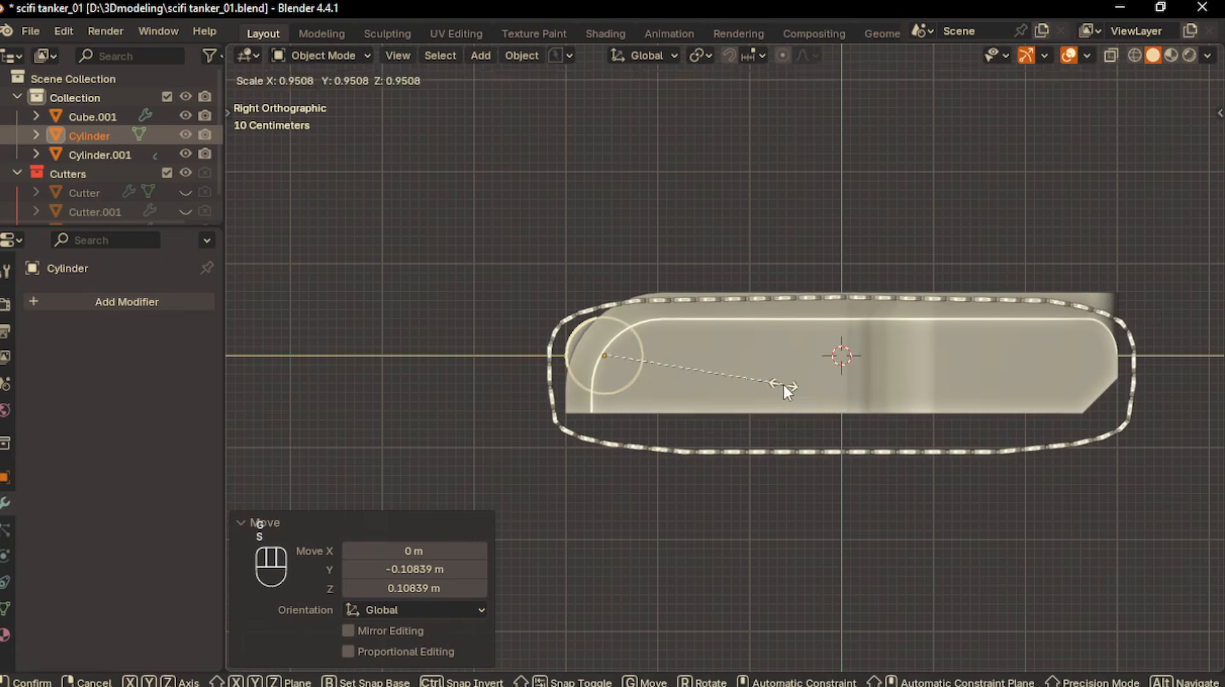
left_click(784, 384)
key("g")
left_click(786, 385)
Scale the cylinder along X to about 0.766 and move it along X into one of the side tracks
middle_click_drag(786, 386, 914, 446)
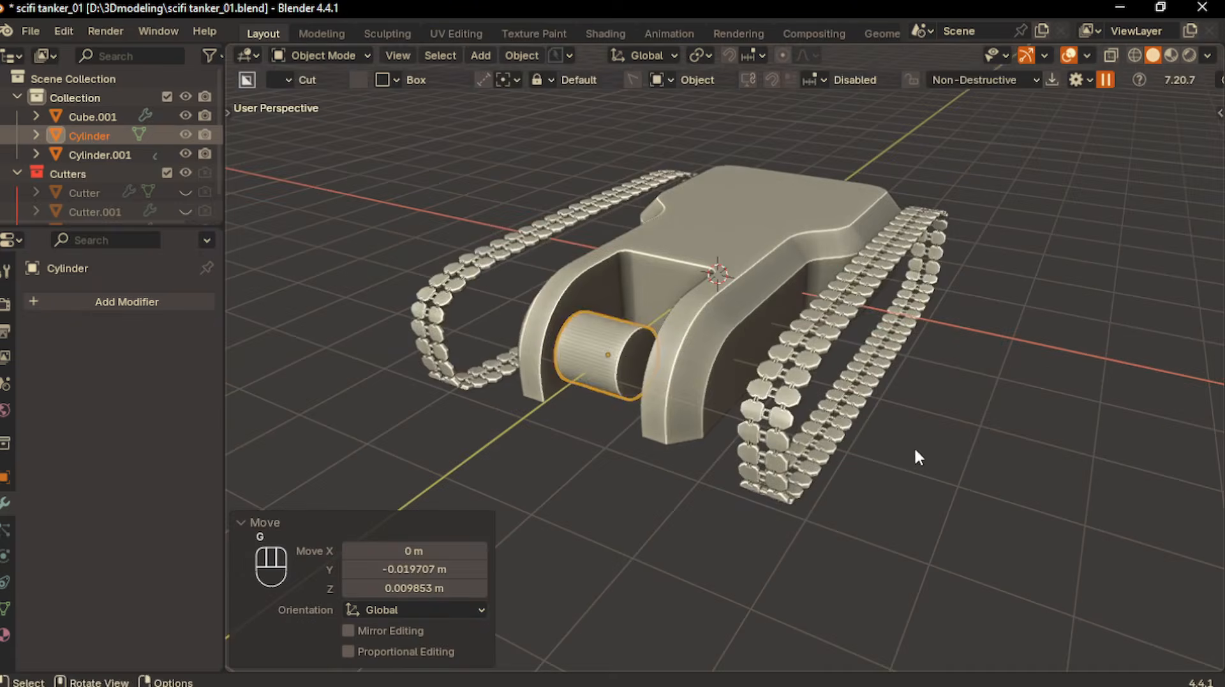
key("s")
key("x")
left_click(839, 409)
key("g")
key("x")
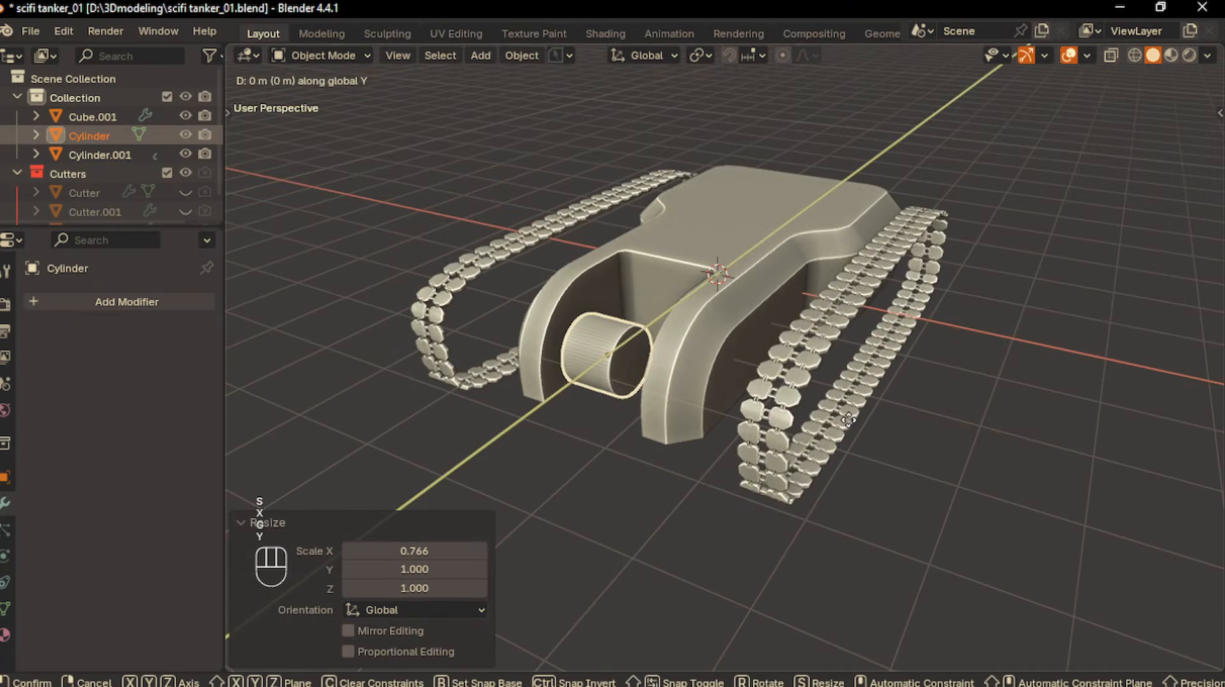
left_click(1010, 484)
Apply auto smooth shading at 30° to the wheel cylinder
middle_click_drag(996, 479, 764, 385)
right_click(765, 385)
left_click(760, 343)
scroll(822, 461, "up", 2)
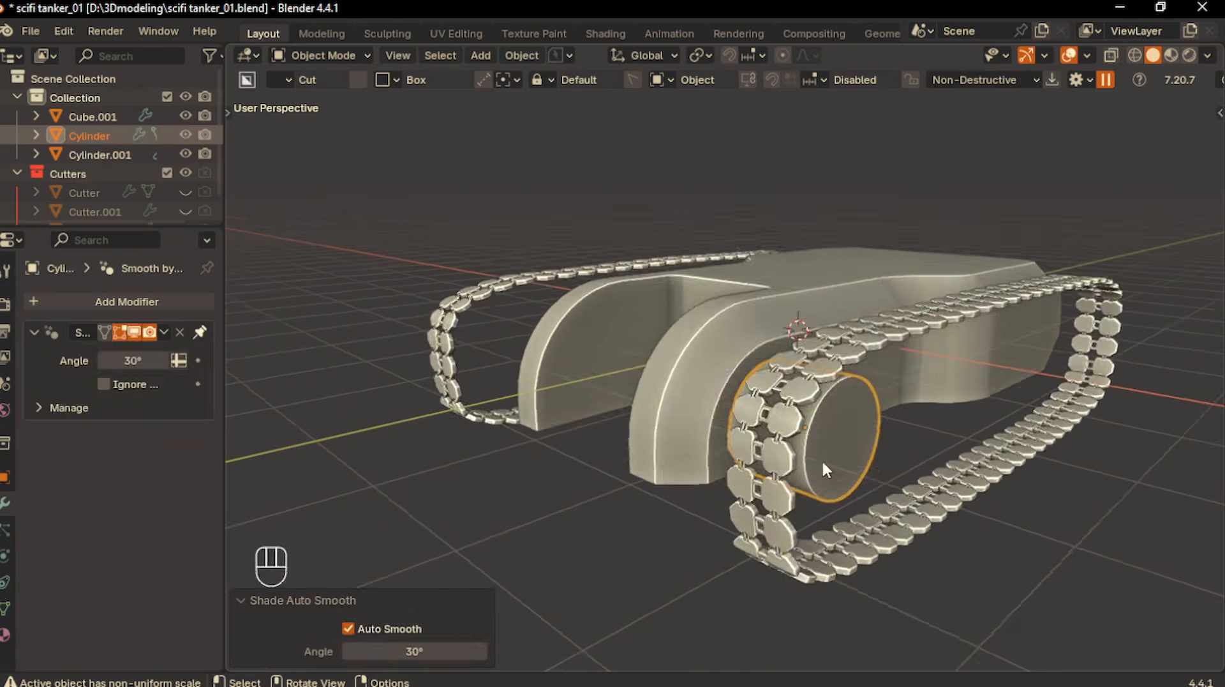
Apply the wheel cylinder's scale
middle_click_drag(862, 541, 824, 474, "shift")
left_click(822, 470)
left_click(822, 522)
scroll(798, 447, "up", 2)
left_click(751, 347)
scroll(765, 383, "down", 1)
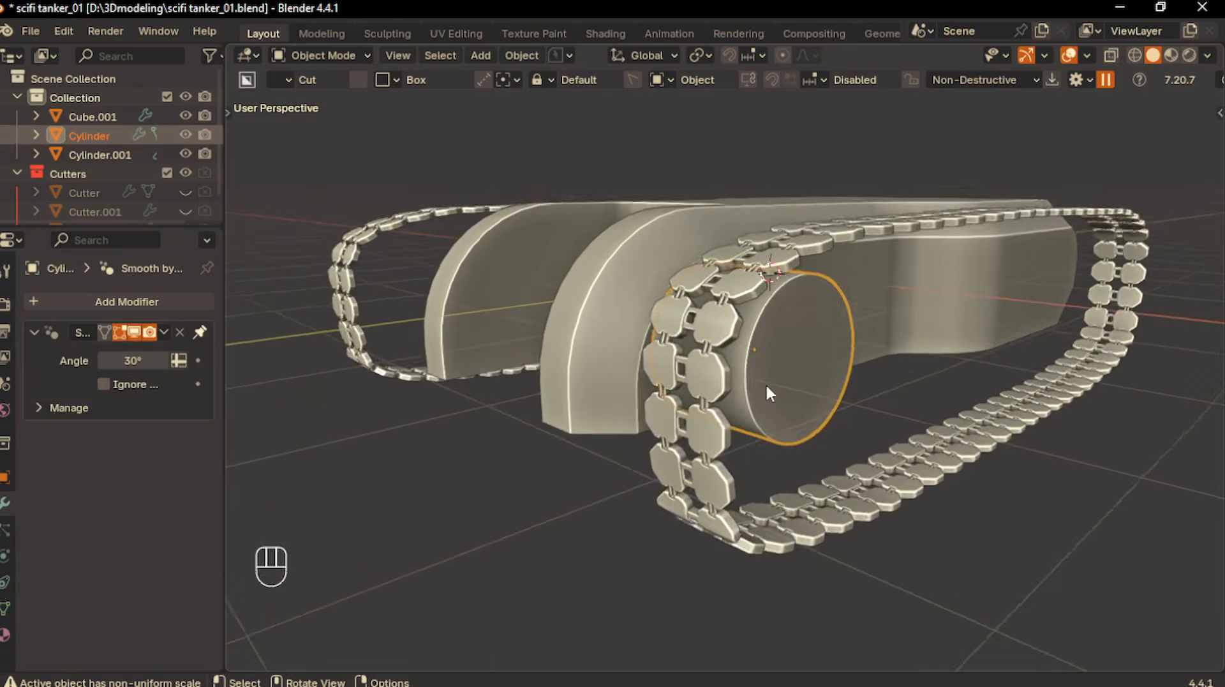
middle_click_drag(766, 383, 777, 397)
key("ctrl+a")
left_click(662, 213)
Round the rim of the wheel cylinder's outer end face with a multi-segment bevel
key("Tab")
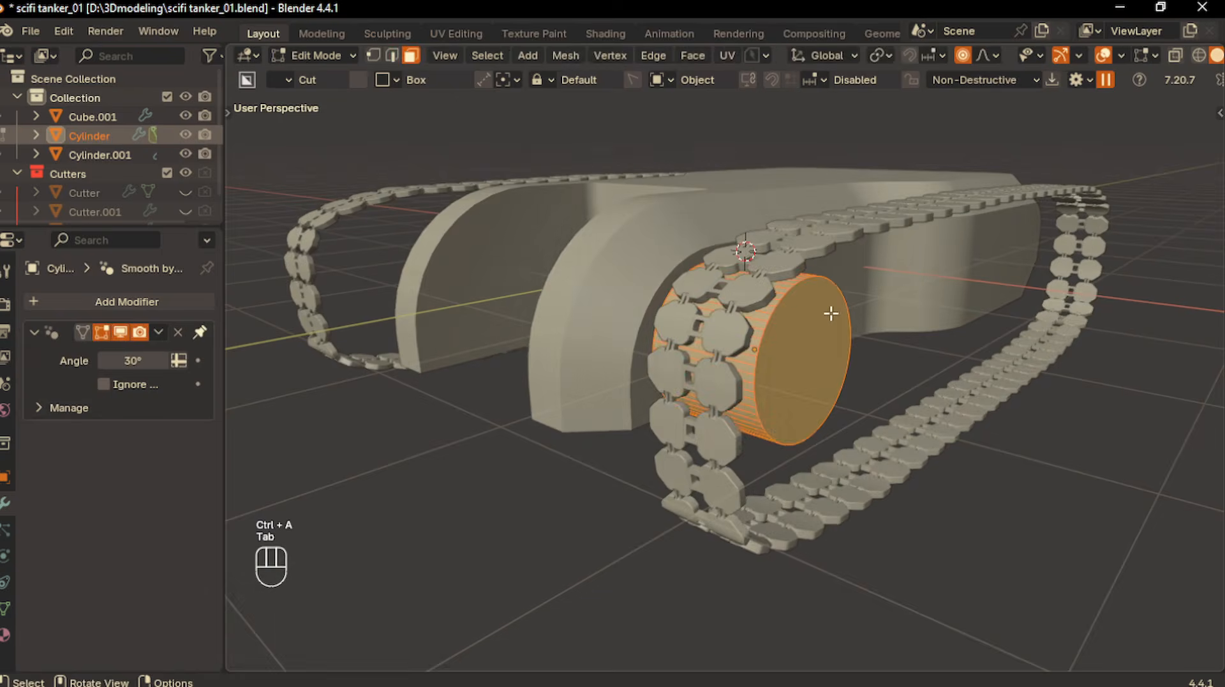
scroll(831, 369, "up", 2)
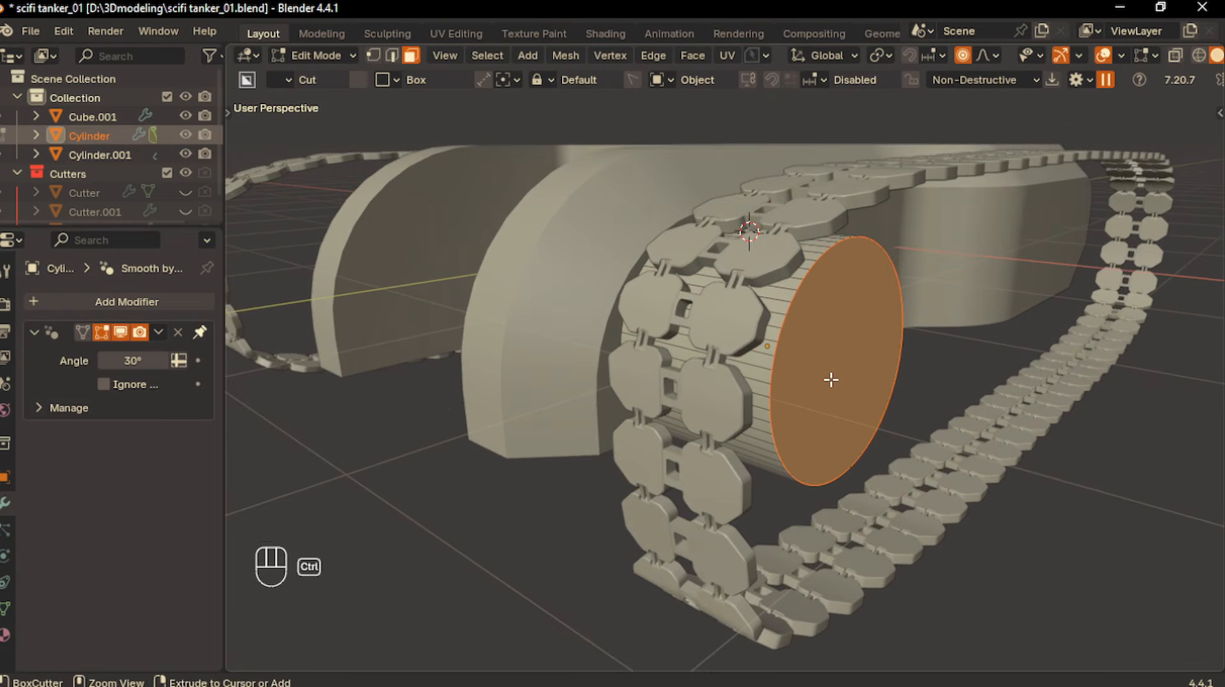
key("ctrl+b")
left_click(845, 377)
scroll(845, 377, "up", 2)
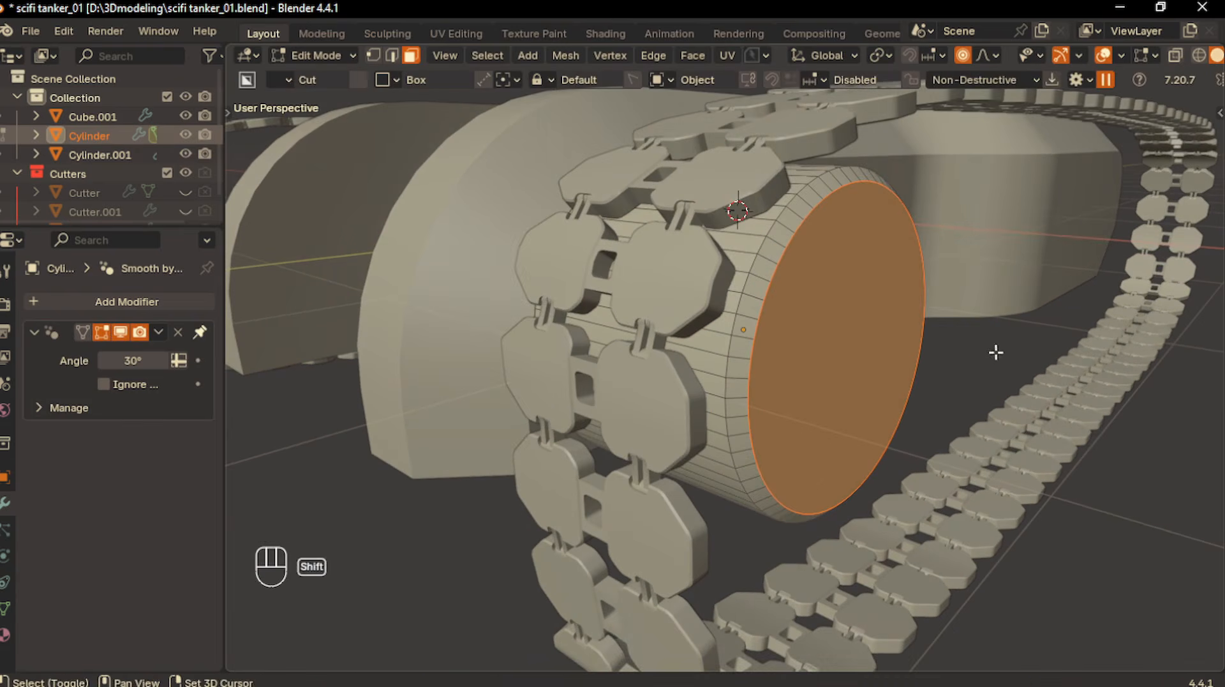
Inset the wheel's outer face about 0.023 m and extrude it about 0.117 m inward along its normals
key("i")
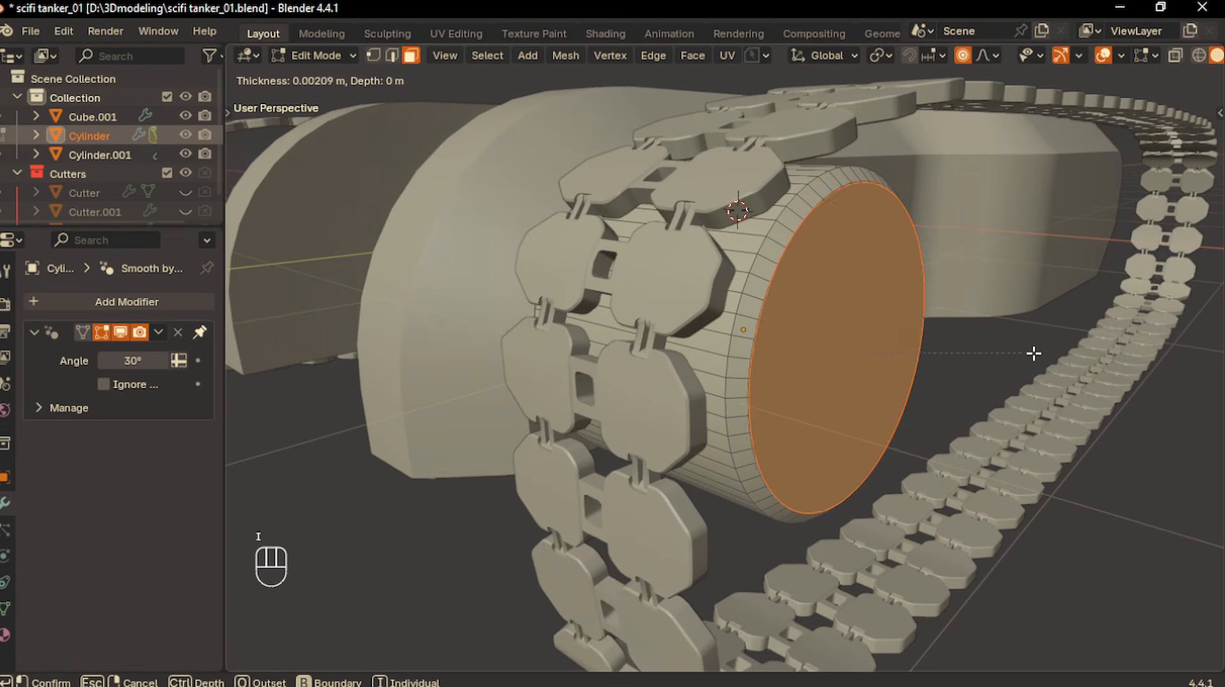
left_click(1031, 354)
key("alt+e")
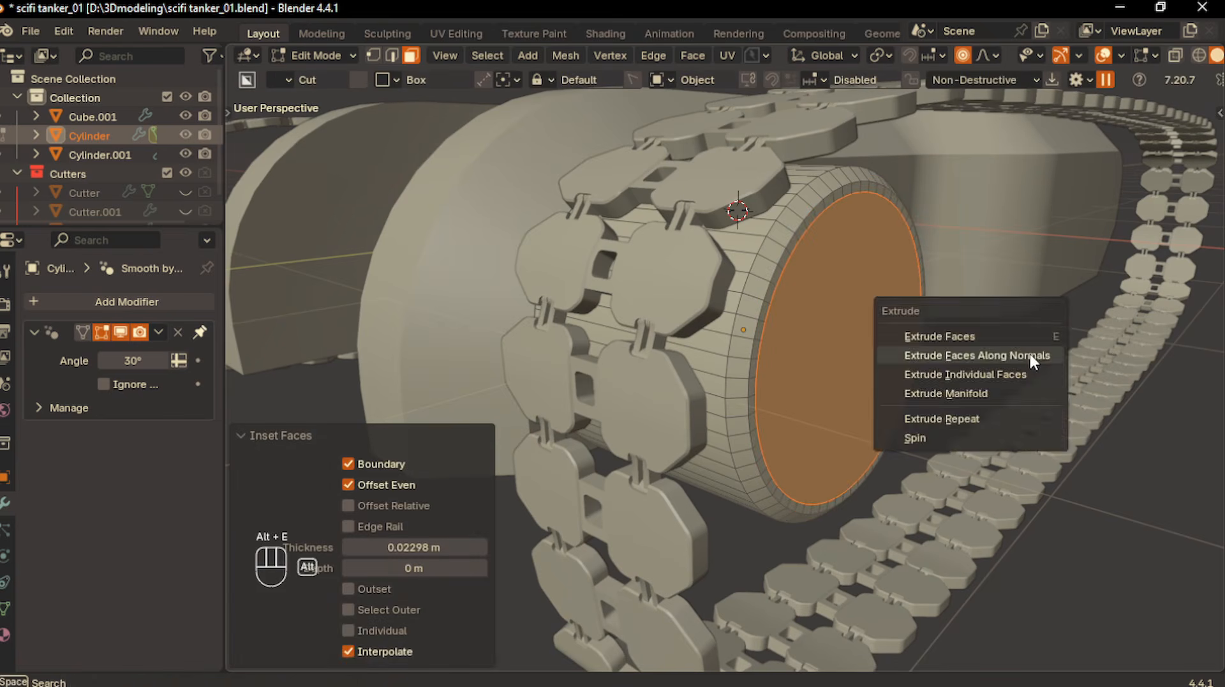
left_click(1030, 353)
left_click(1025, 383)
Turn off proportional editing and scale the wheel's recessed face down to taper the recess
scroll(1040, 376, "down", 4)
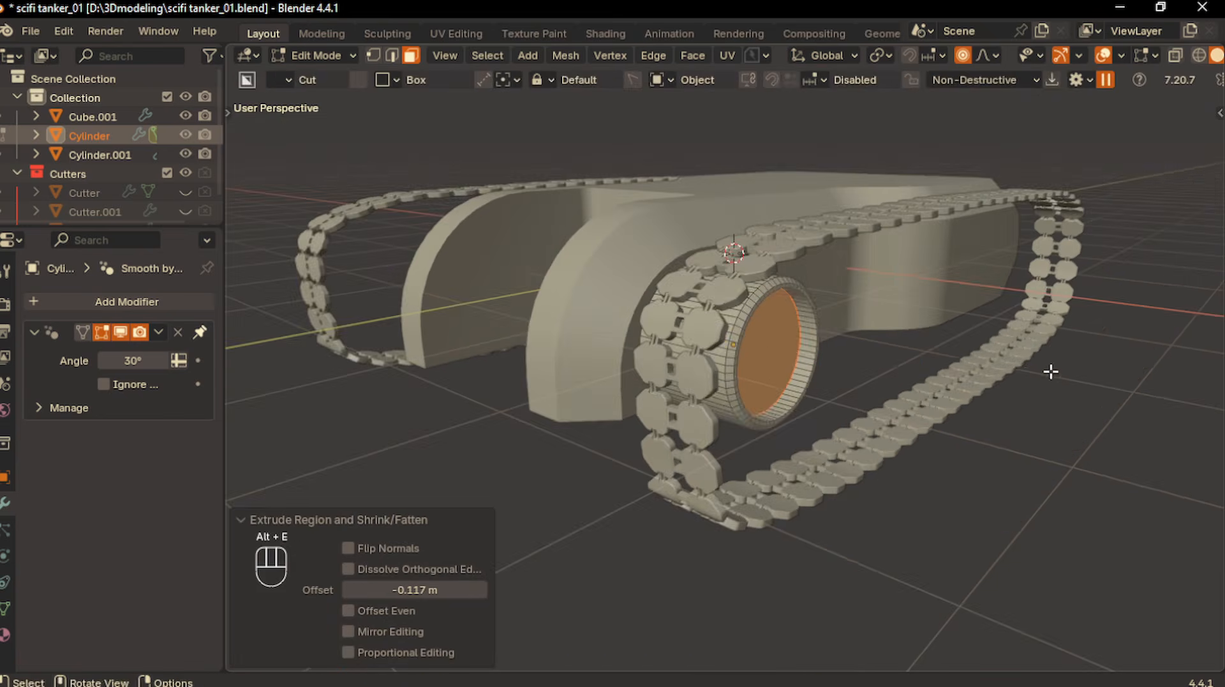
key("s")
key("ctrl+z")
key("s")
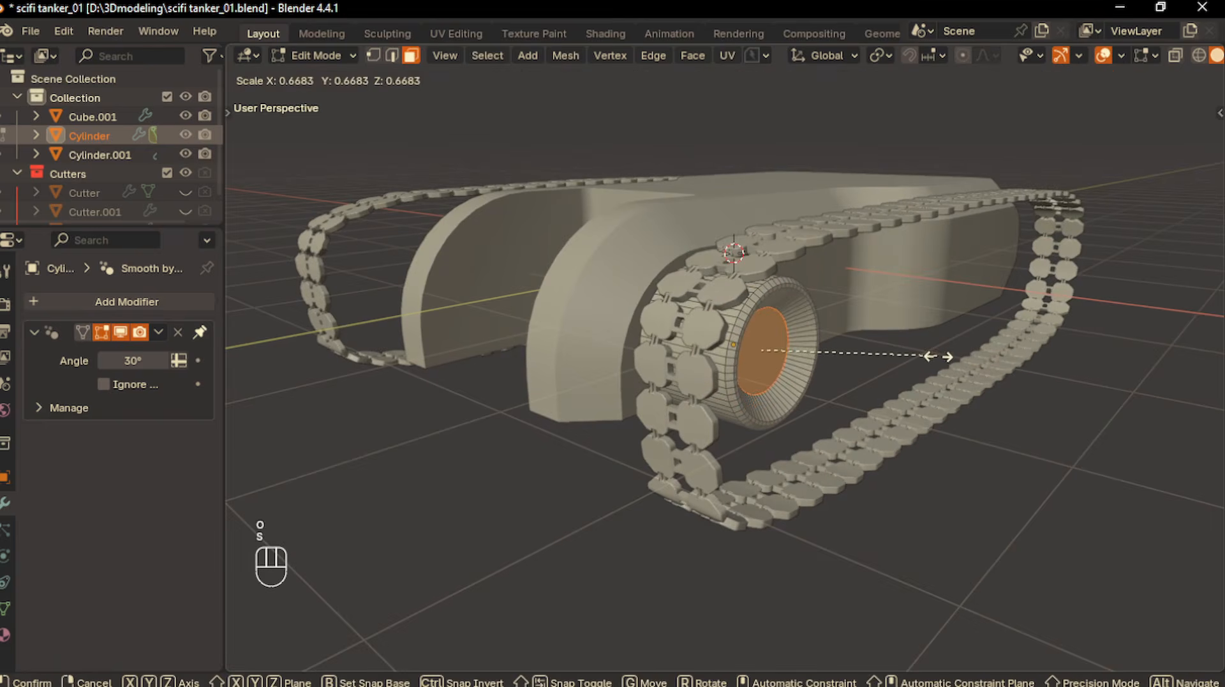
left_click(845, 366)
key("Tab")
Duplicate the wheel, scale the copy to about 0.448, and place it beneath the original inside the track
scroll(855, 495, "down", 5)
scroll(771, 413, "up", 5)
key("KP_3")
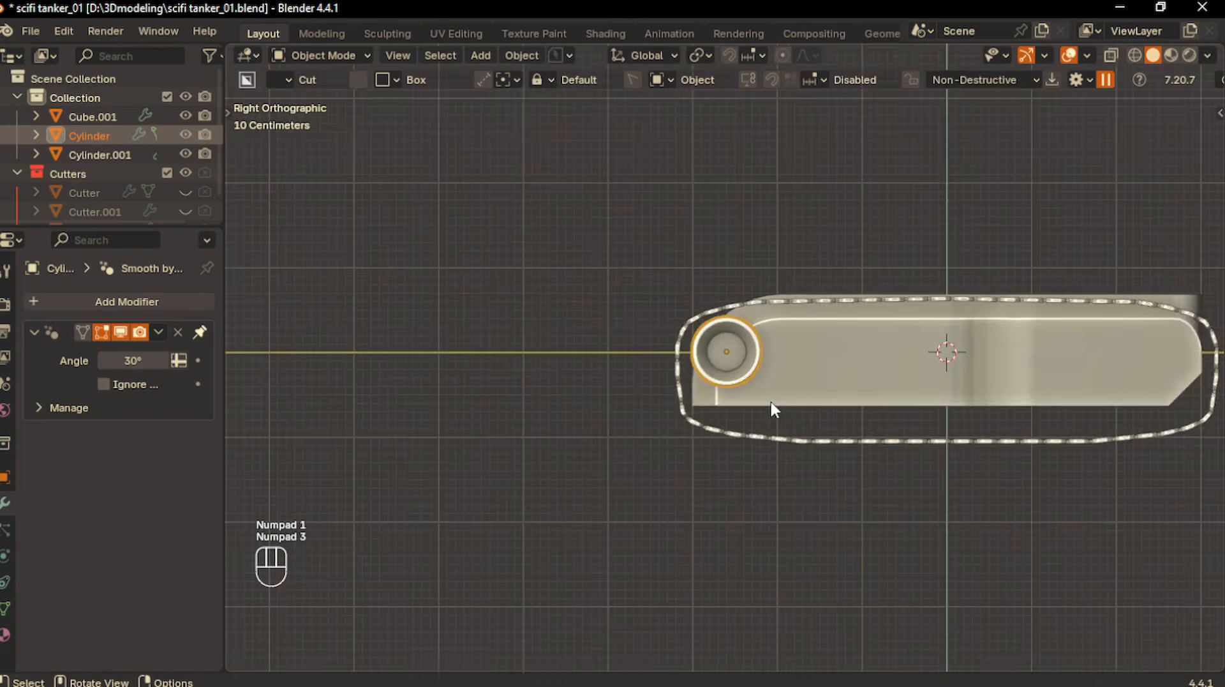
scroll(771, 401, "up", 4)
key("shift+d")
left_click(790, 440)
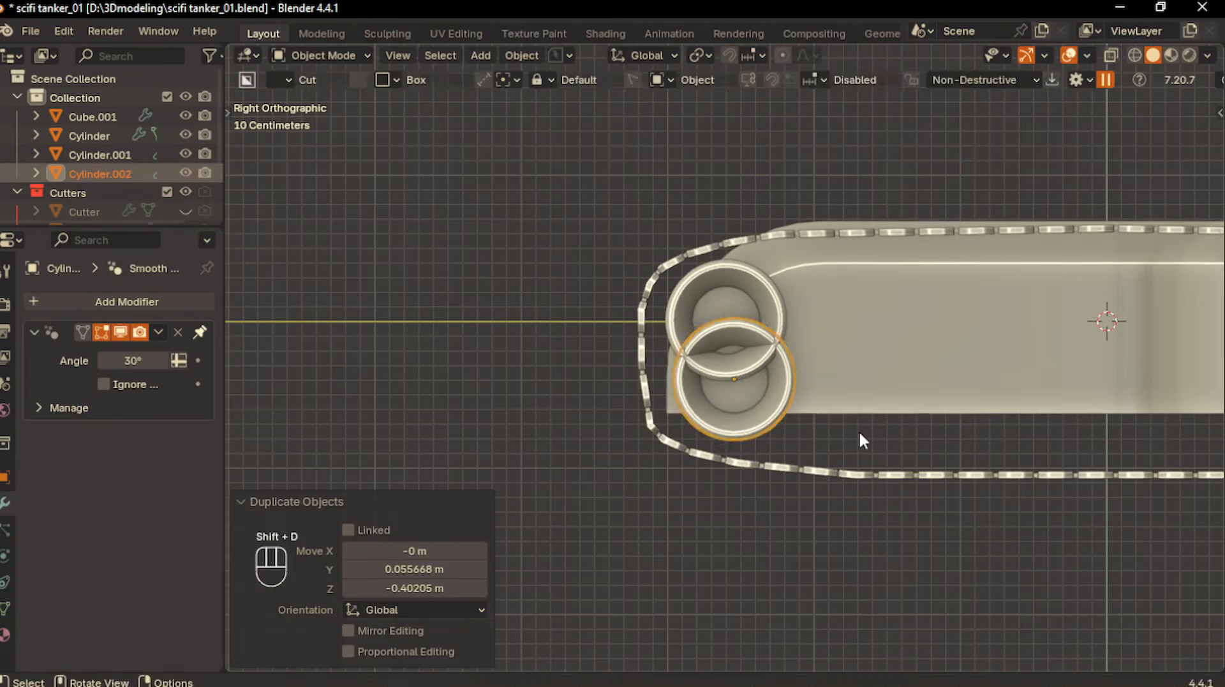
key("s")
left_click(797, 388)
key("g")
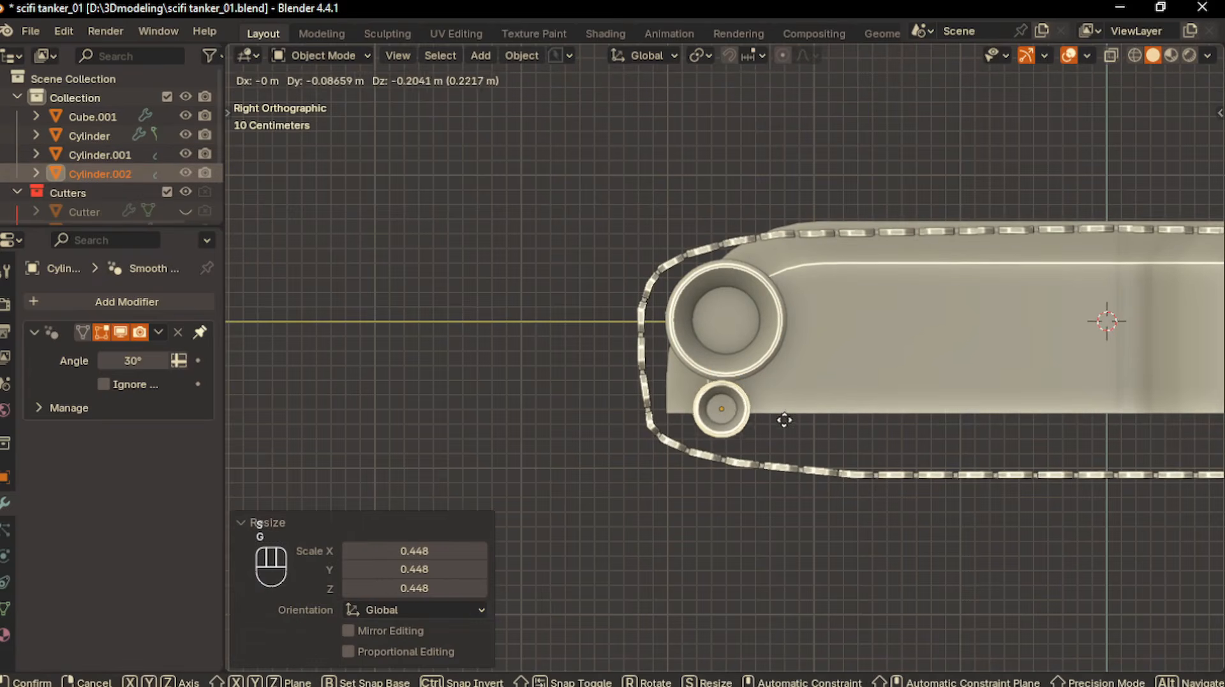
left_click(791, 424)
Scale the small wheel up by about 1.21 and adjust its height along Z to sit just above the lower track
key("s")
left_click(812, 431)
scroll(812, 430, "up", 2)
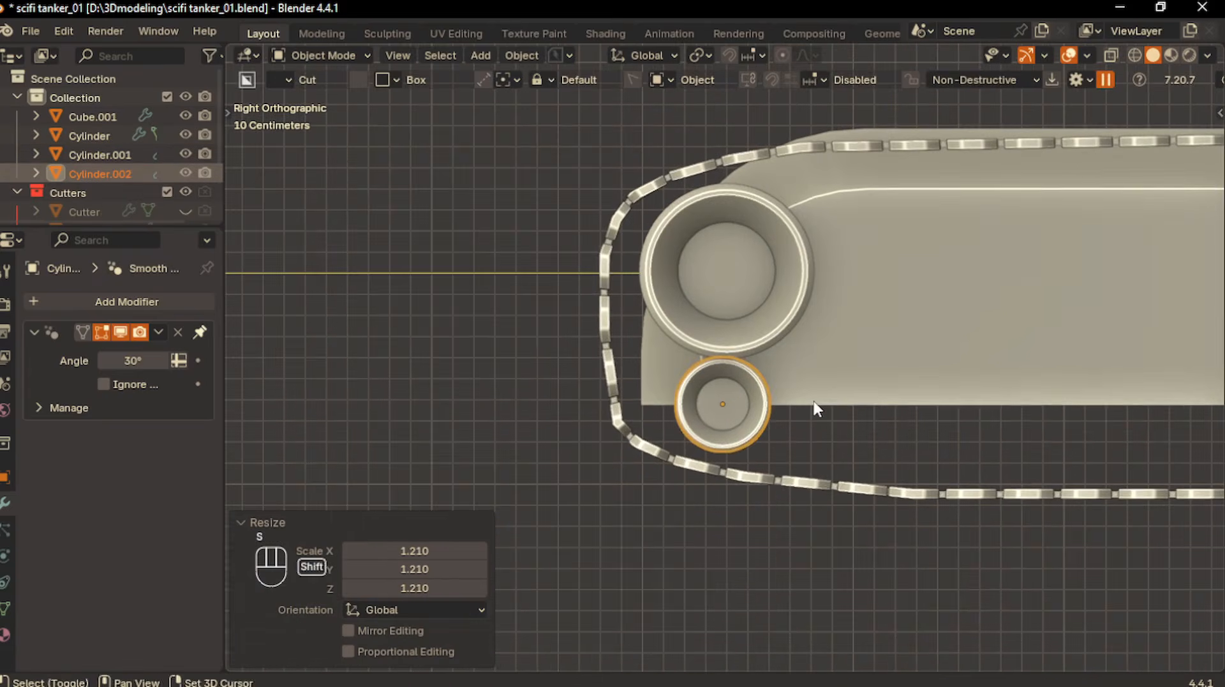
key("g")
key("z")
left_click(817, 425)
left_click(817, 425)
scroll(820, 432, "up", 3)
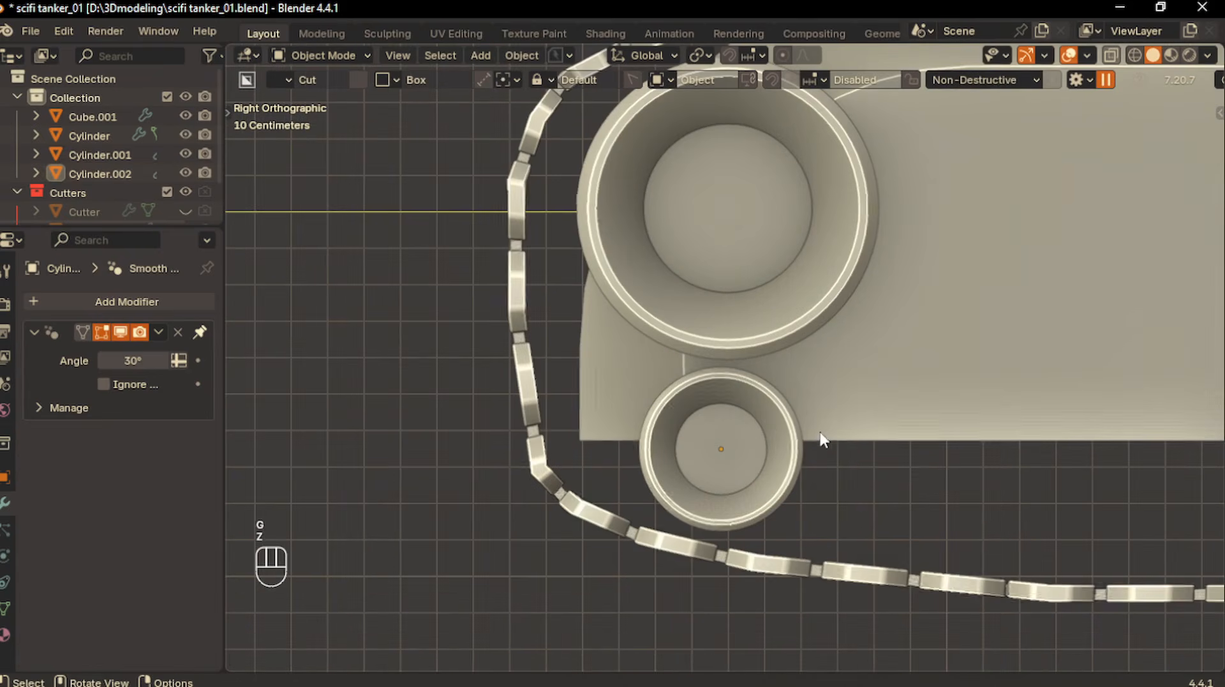
left_click(778, 439)
scroll(829, 440, "down", 2)
middle_click_drag(855, 446, 780, 457, "shift")
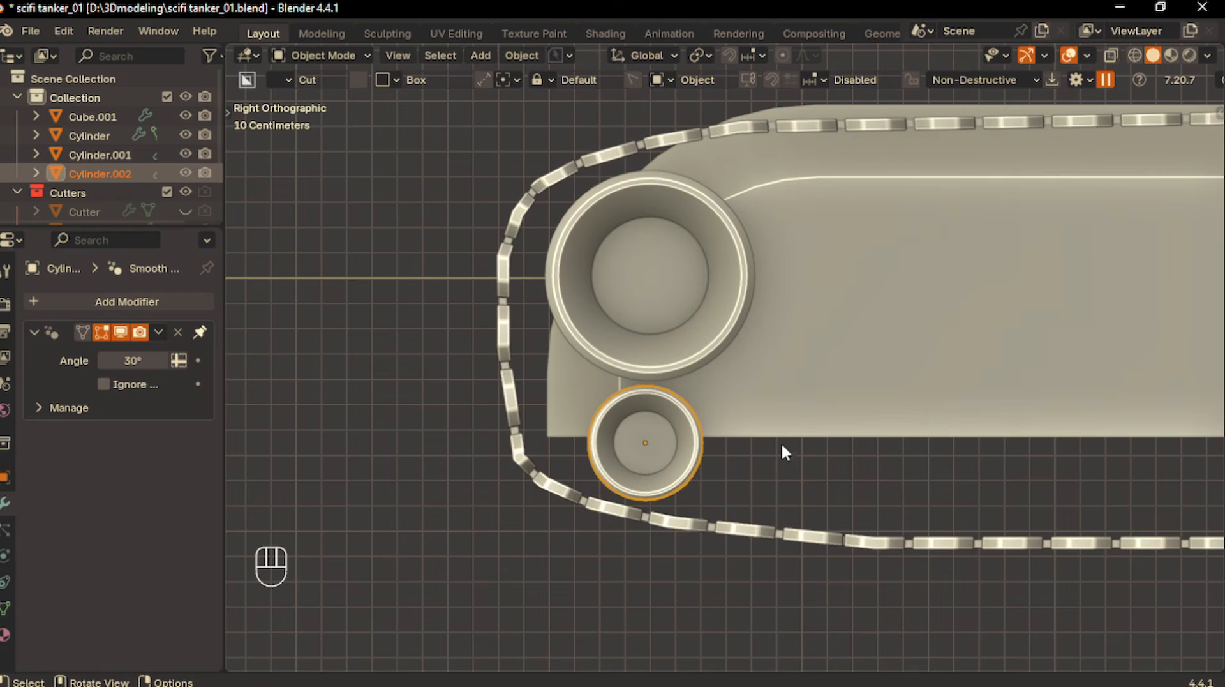
Add an Array modifier to the small wheel with relative offset factors of 0 in X and 1.1 in Y
left_click(131, 302)
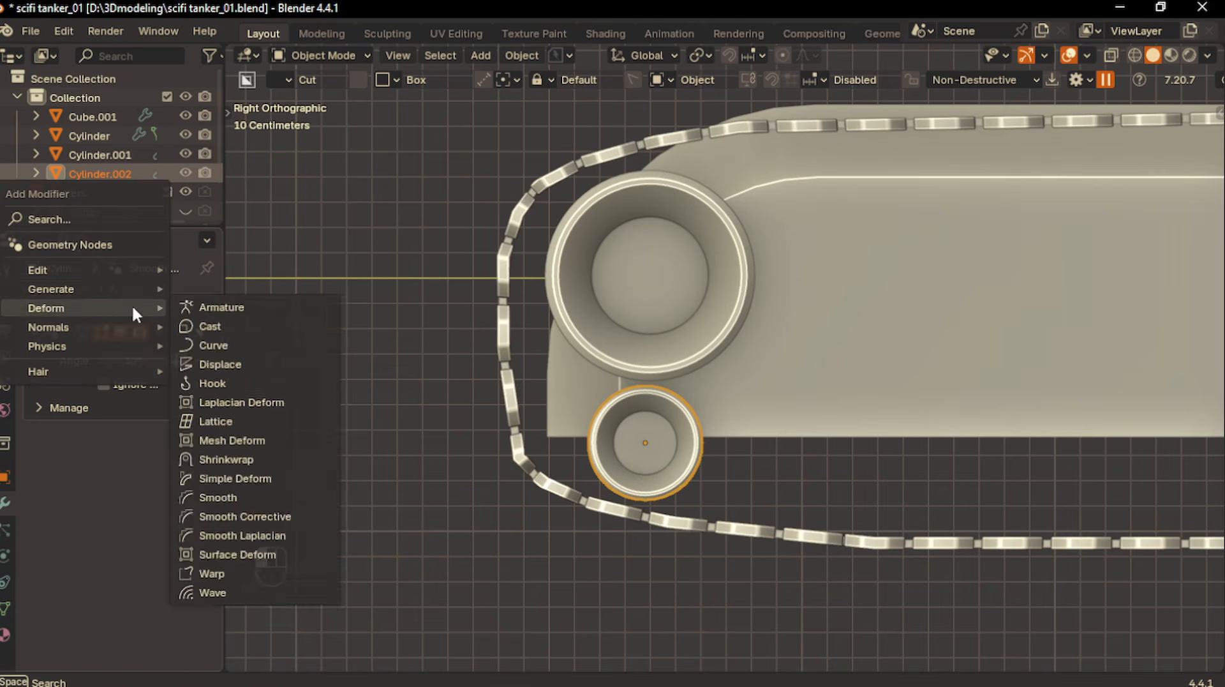
mouse_move(123, 291)
left_click(254, 289)
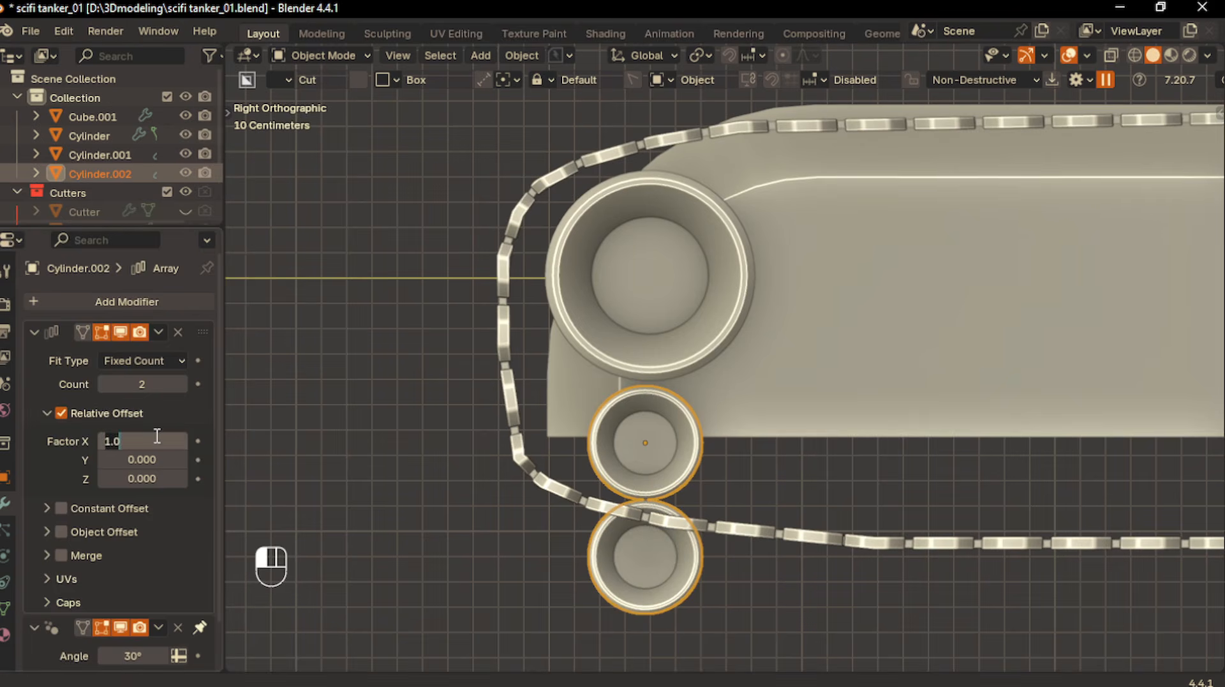
left_click(157, 436)
type("0")
key("Return")
key("Return")
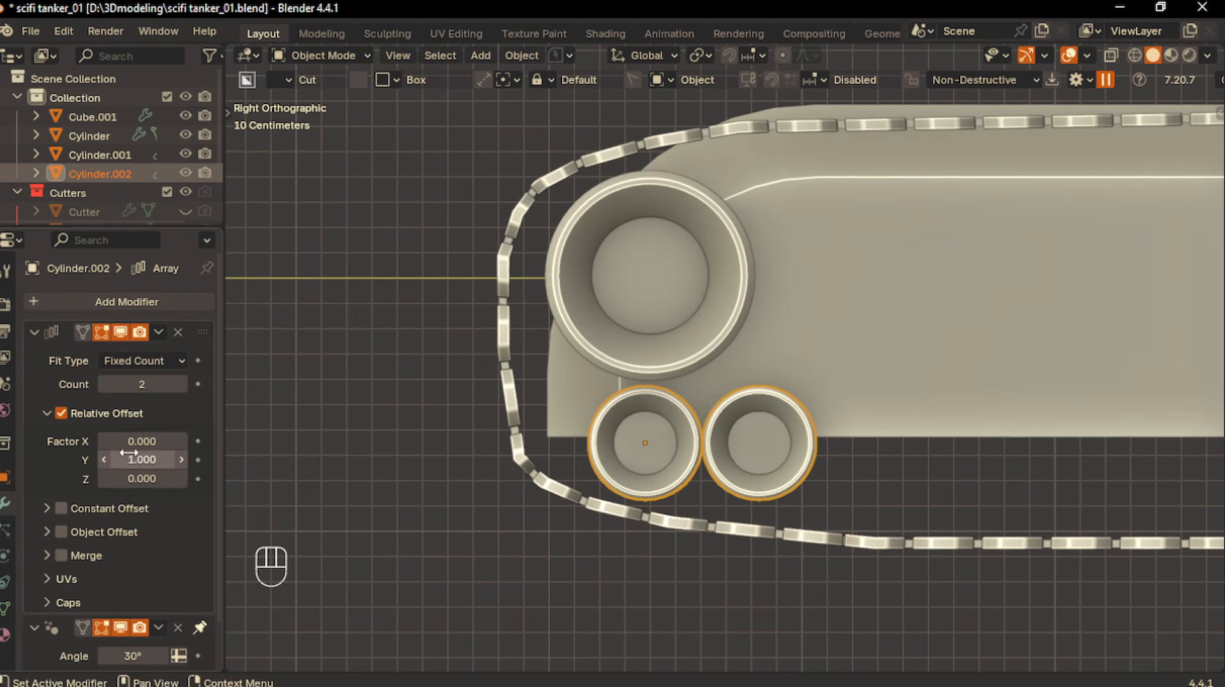
left_click_drag(151, 455, 215, 455, "shift")
Set the small wheel array's count to 11 so the row spans the length of the track
scroll(403, 547, "down", 5)
middle_click_drag(403, 548, 326, 545, "shift")
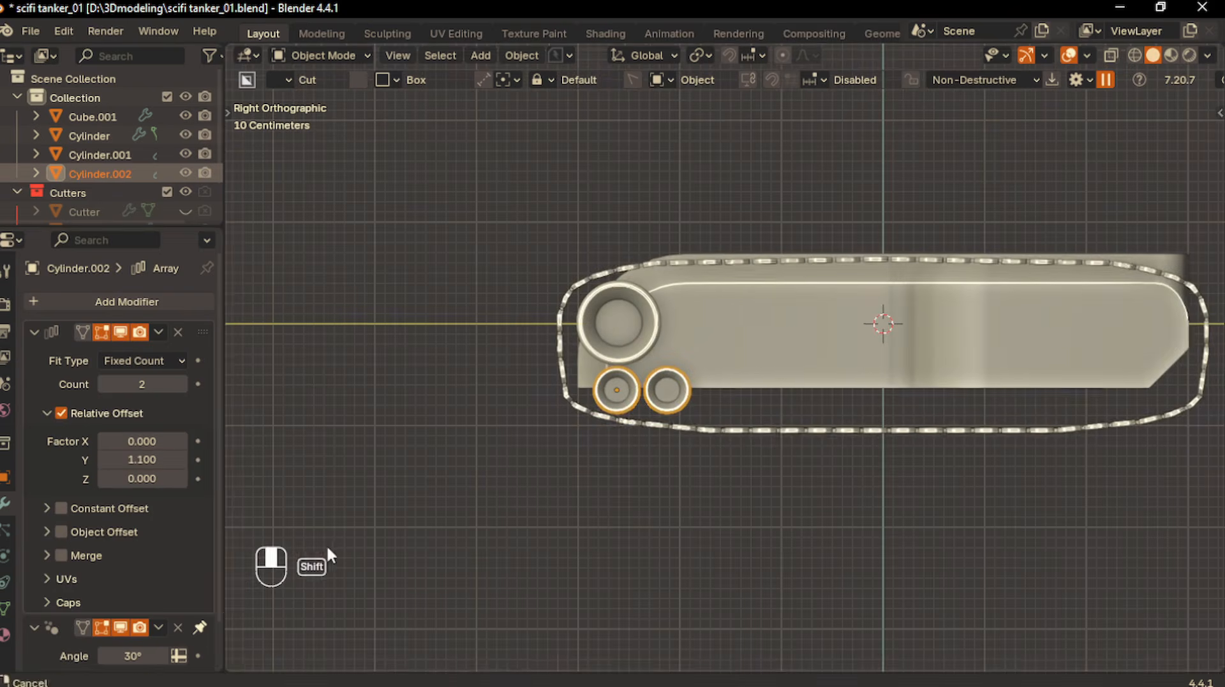
left_click(179, 383)
left_click(179, 383)
left_click(179, 383)
left_click(179, 382)
left_click(178, 383)
left_click(178, 383)
left_click(178, 383)
left_click(178, 383)
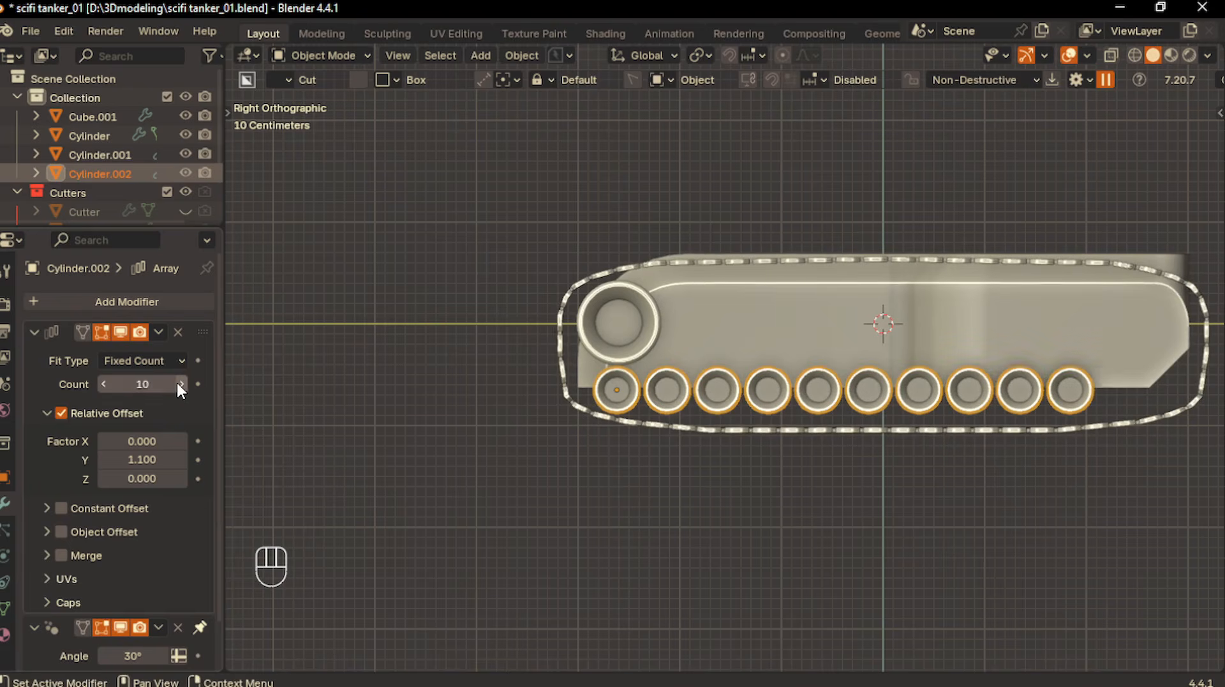
left_click(177, 383)
left_click(177, 382)
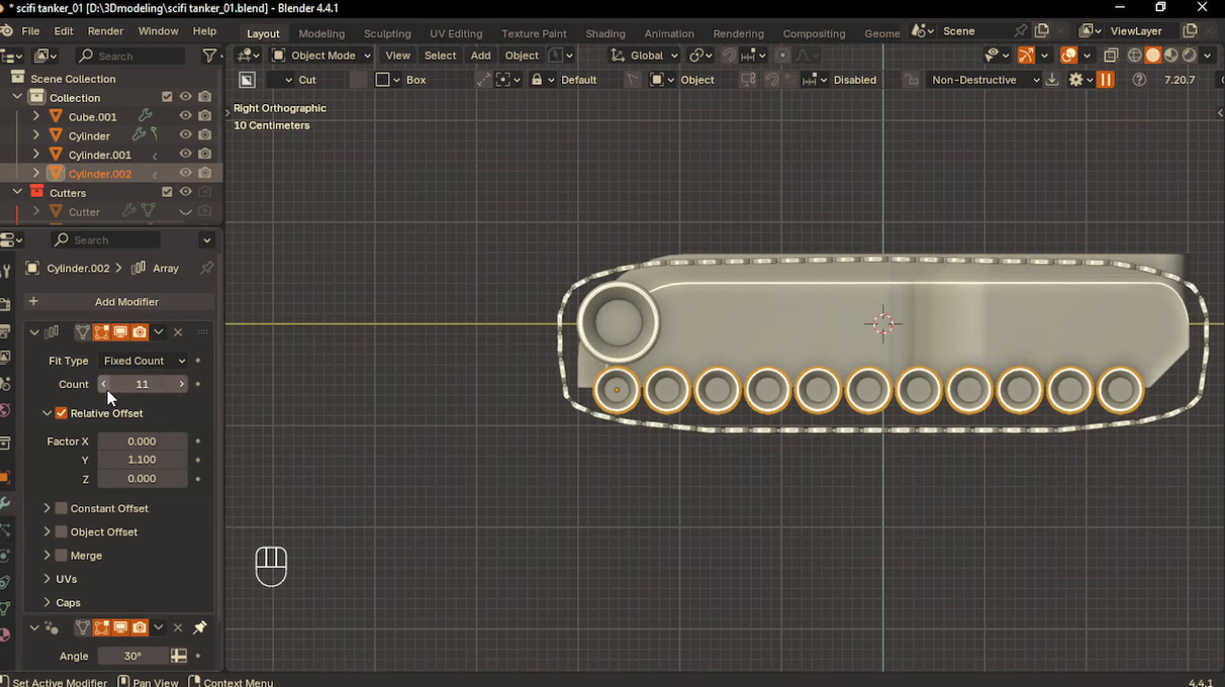
Apply the small wheel row's scale and its Array modifier
middle_click_drag(874, 421, 734, 428, "shift")
key("Tab")
key("Tab")
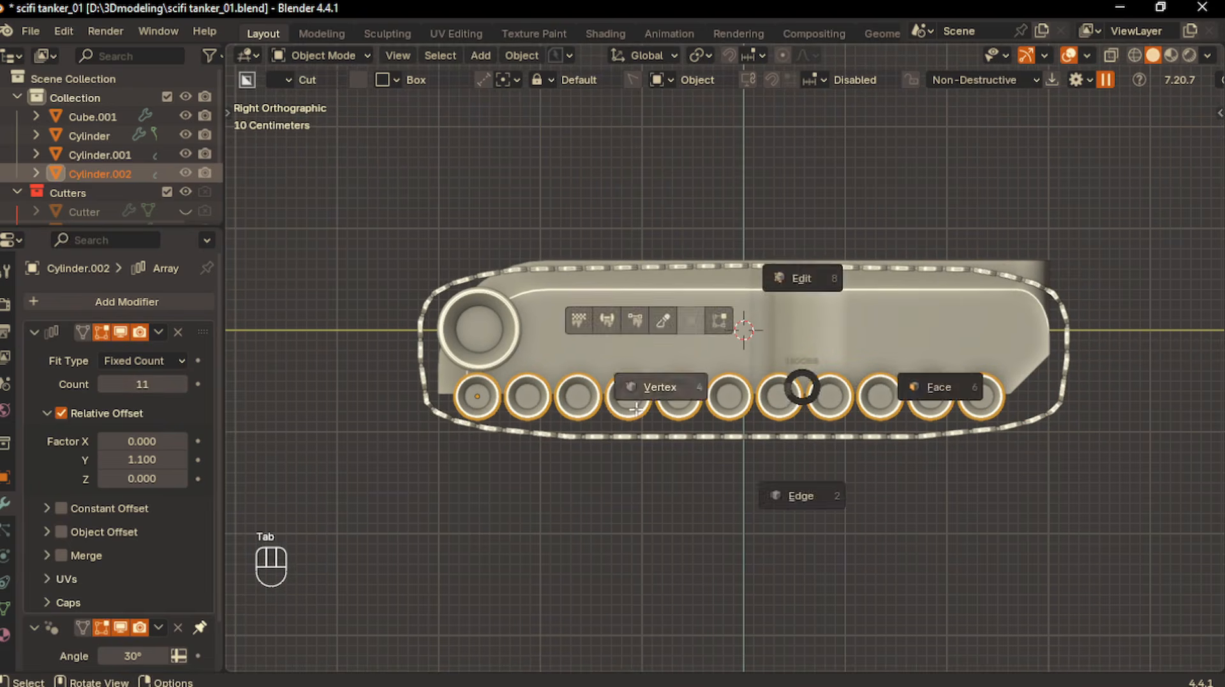
middle_click_drag(826, 377, 773, 443)
scroll(774, 444, "up", 2)
left_click(765, 391)
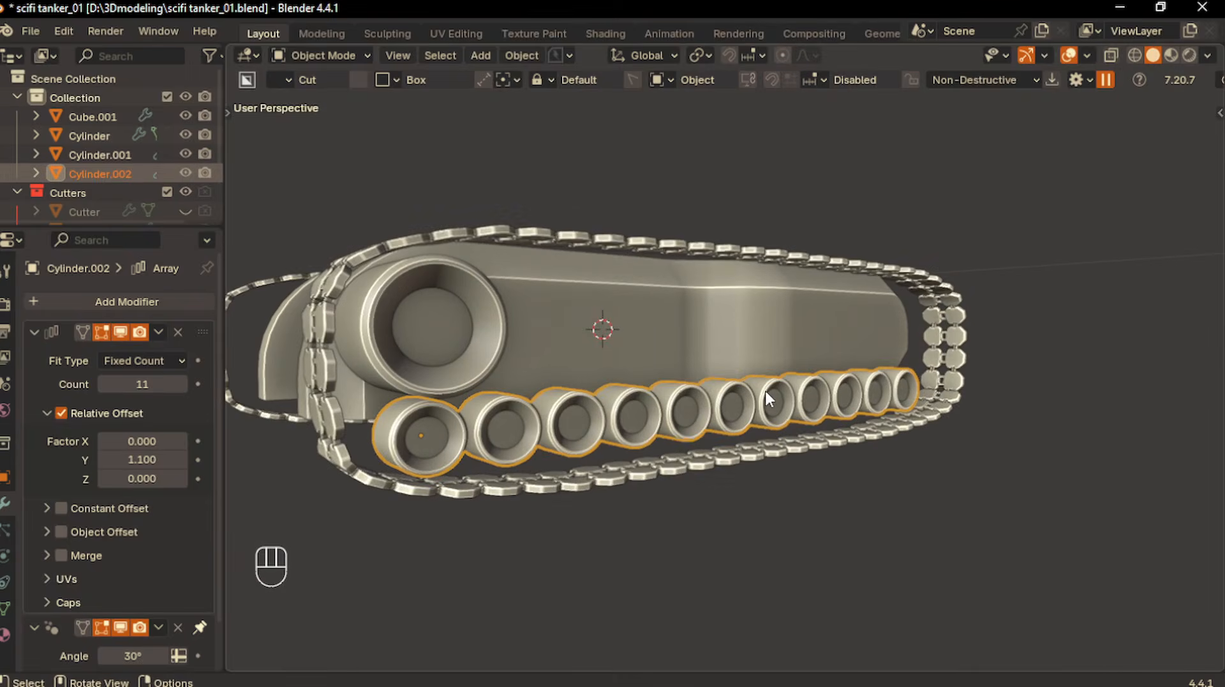
key("ctrl+a")
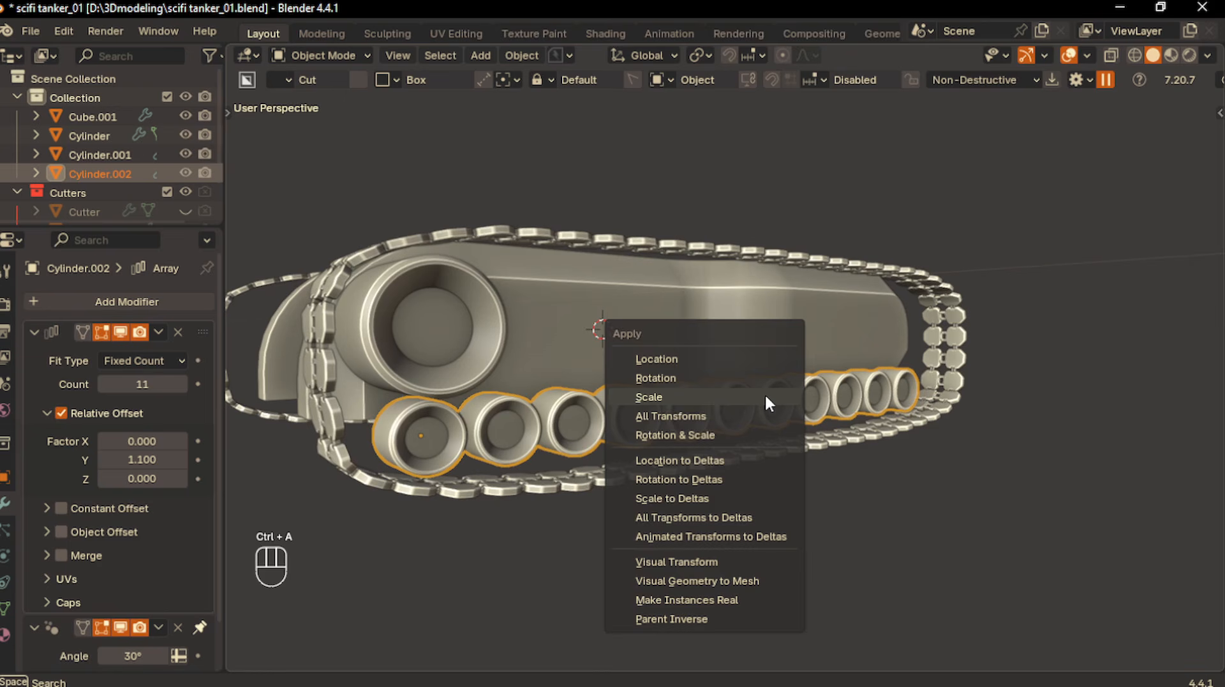
left_click(765, 393)
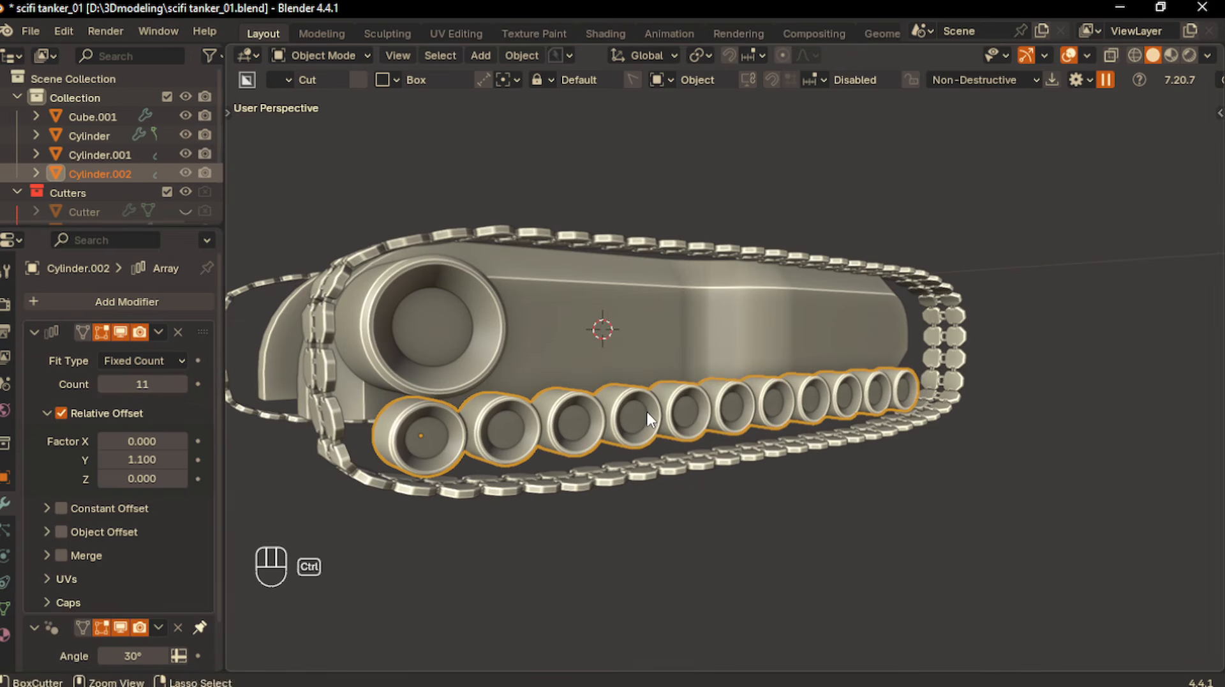
key("ctrl+a")
key("ctrl+a")
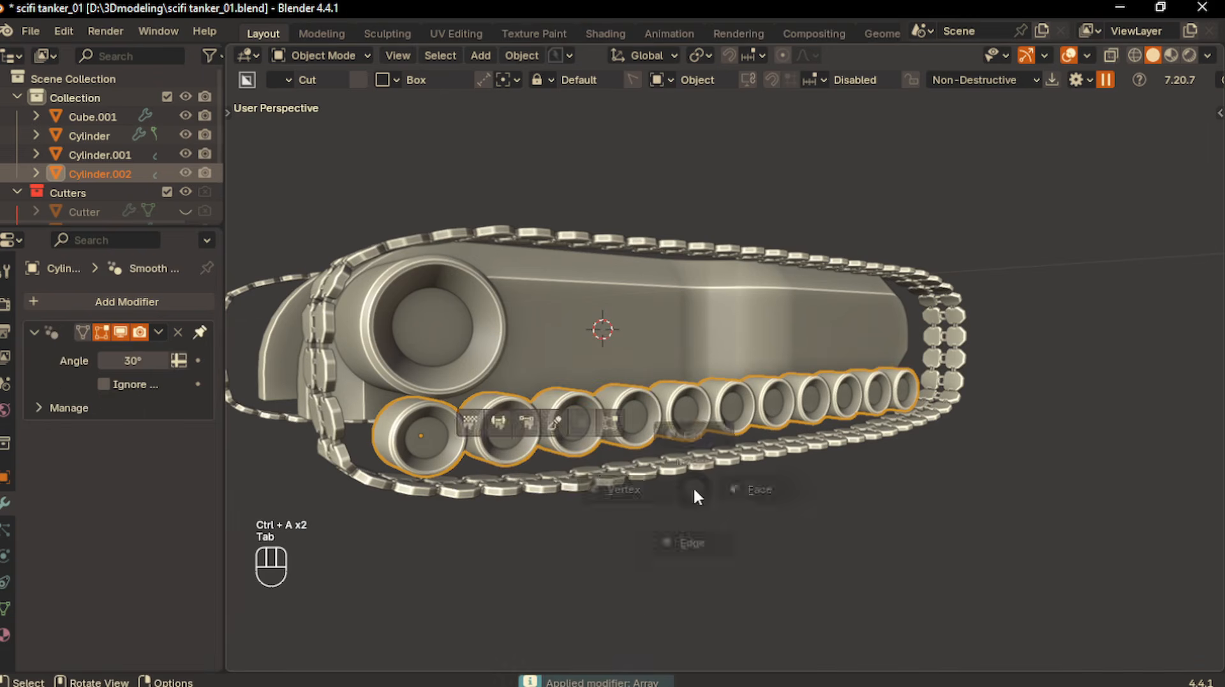
Lower the row's middle wheel about 0.16 m along Z using smooth proportional editing with a size of about 2.594
key("Tab")
scroll(725, 469, "up", 5)
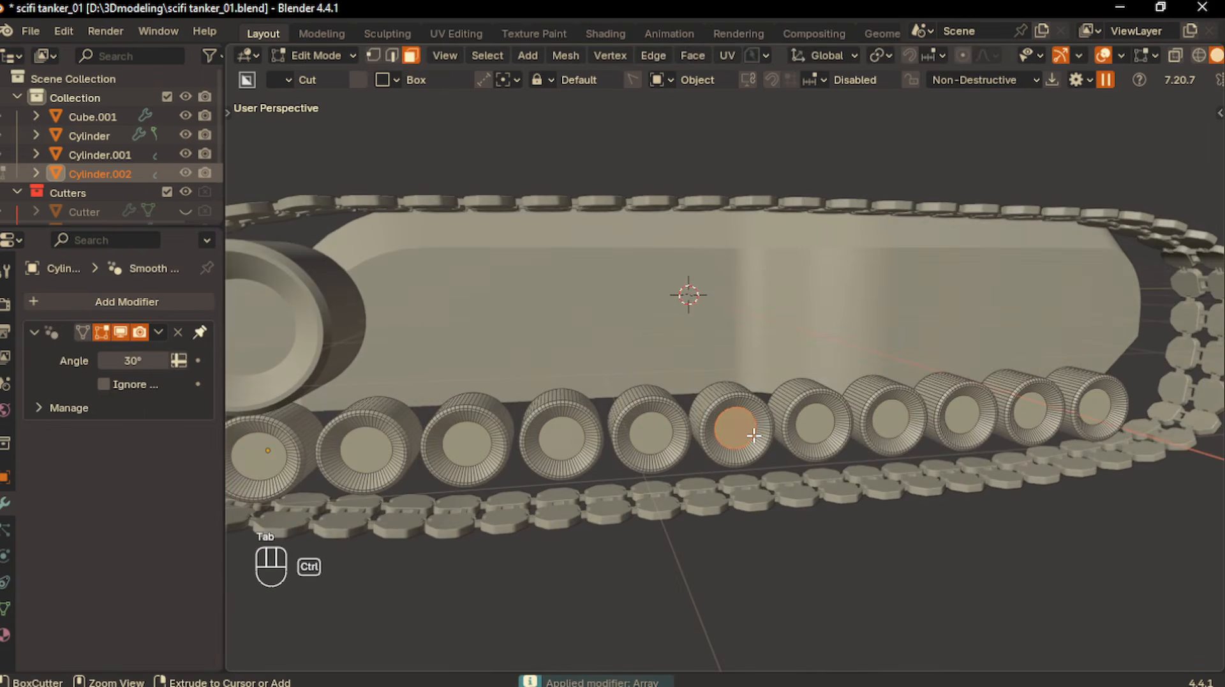
key("ctrl+KP_Add")
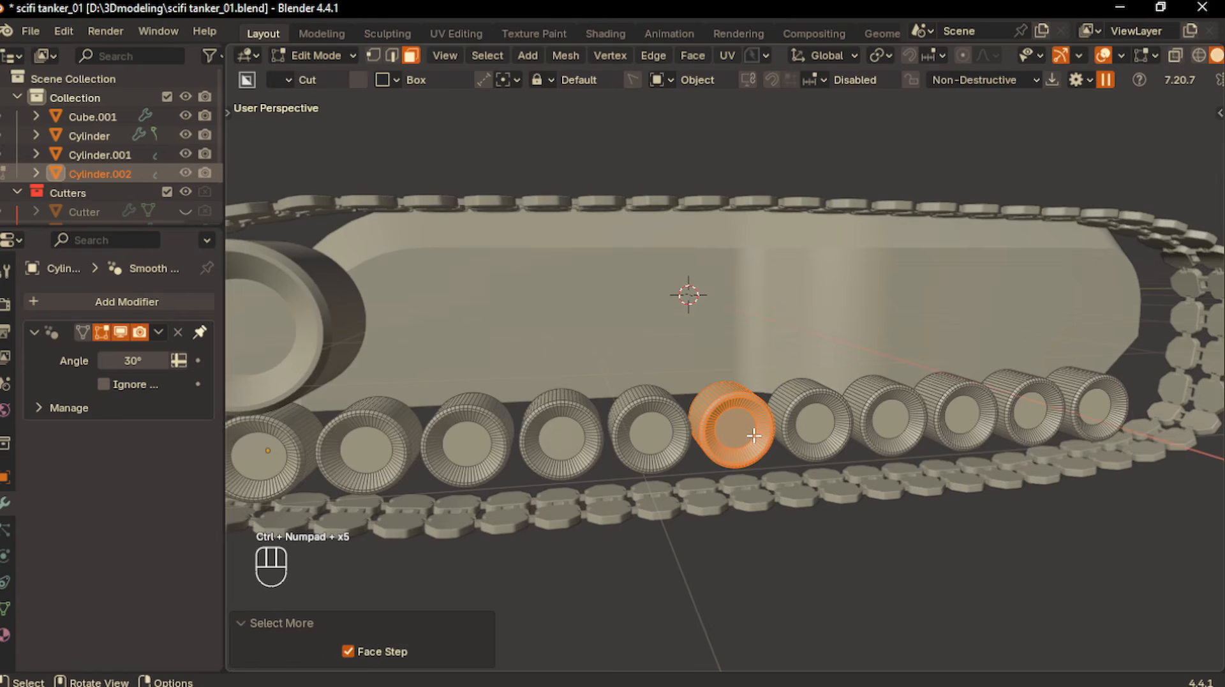
scroll(754, 435, "down", 4)
key("g")
left_click(755, 436)
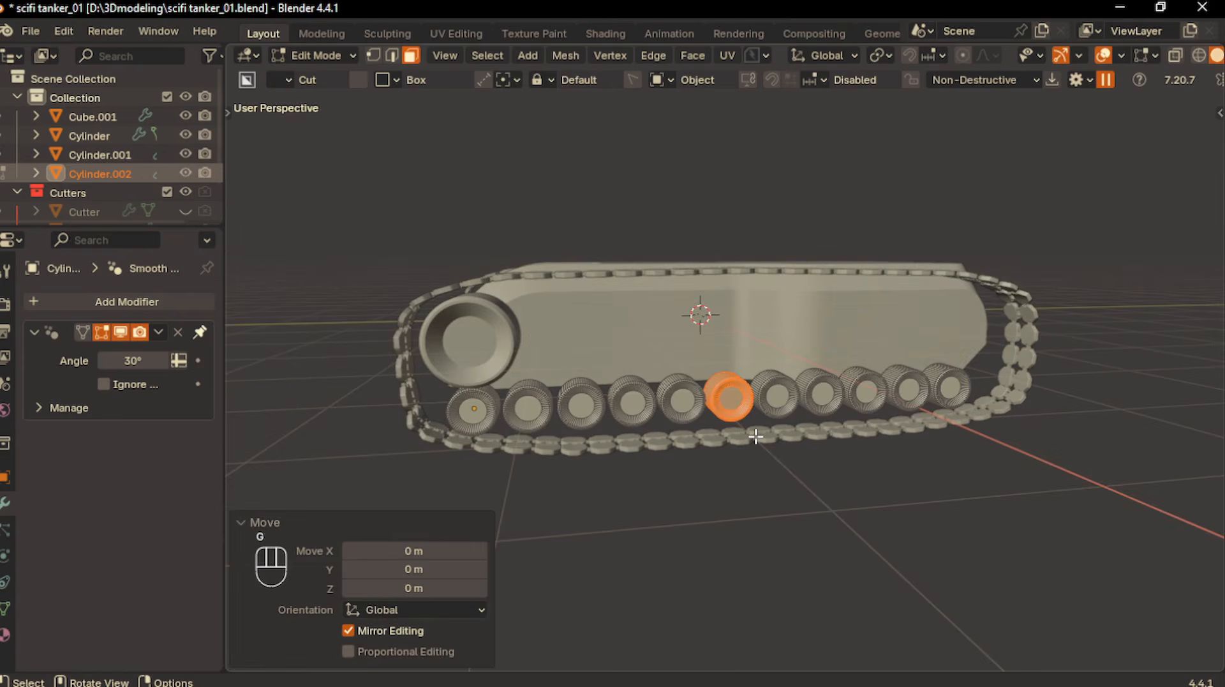
key("o")
key("g")
key("z")
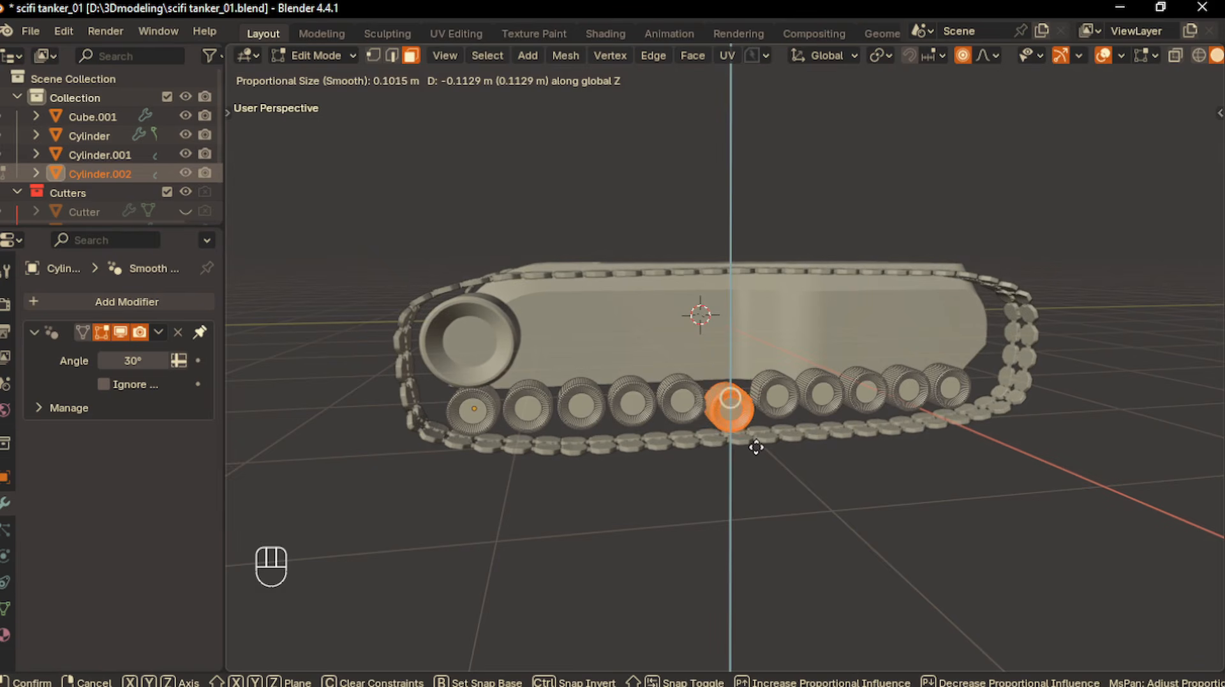
scroll(756, 447, "down", 20)
left_click(757, 451)
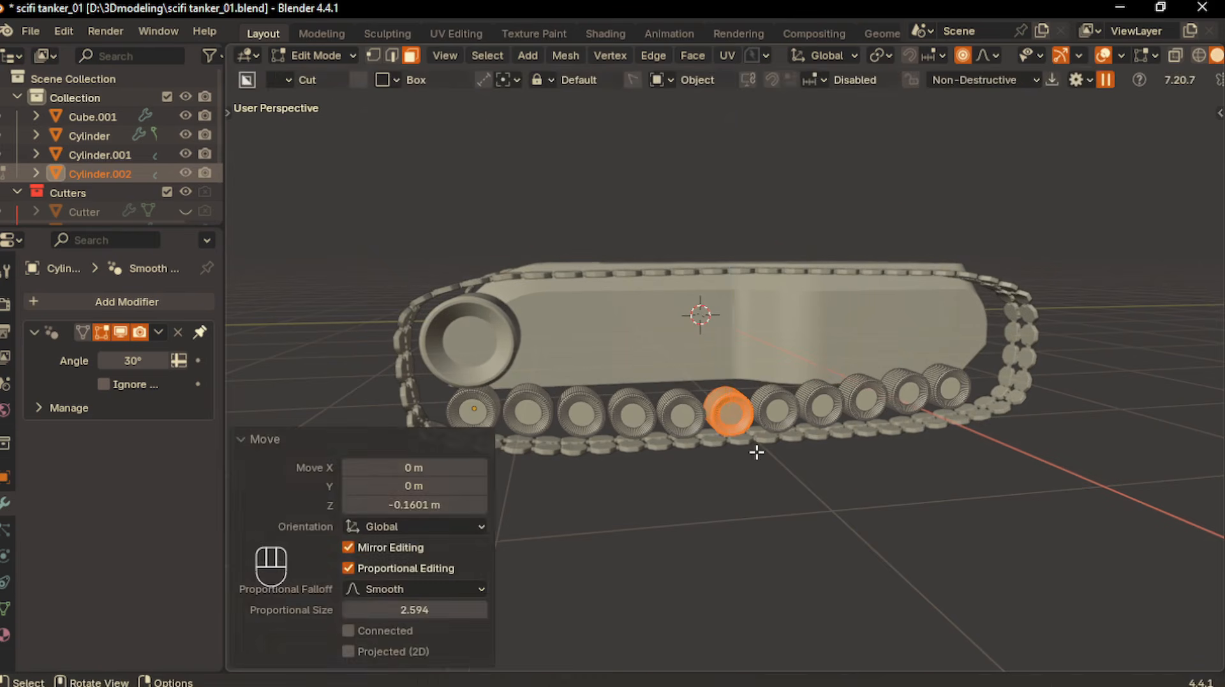
Fine-tune the middle wheel's height along Z in side view so the row follows the lower track, and finish mesh editing
key("KP_3")
key("g")
key("z")
left_click(767, 447)
left_click(1093, 419)
middle_click_drag(1141, 423, 582, 457, "shift")
key("Tab")
scroll(706, 412, "down", 3)
key("KP_1")
left_click(800, 510)
middle_click_drag(803, 512, 838, 468)
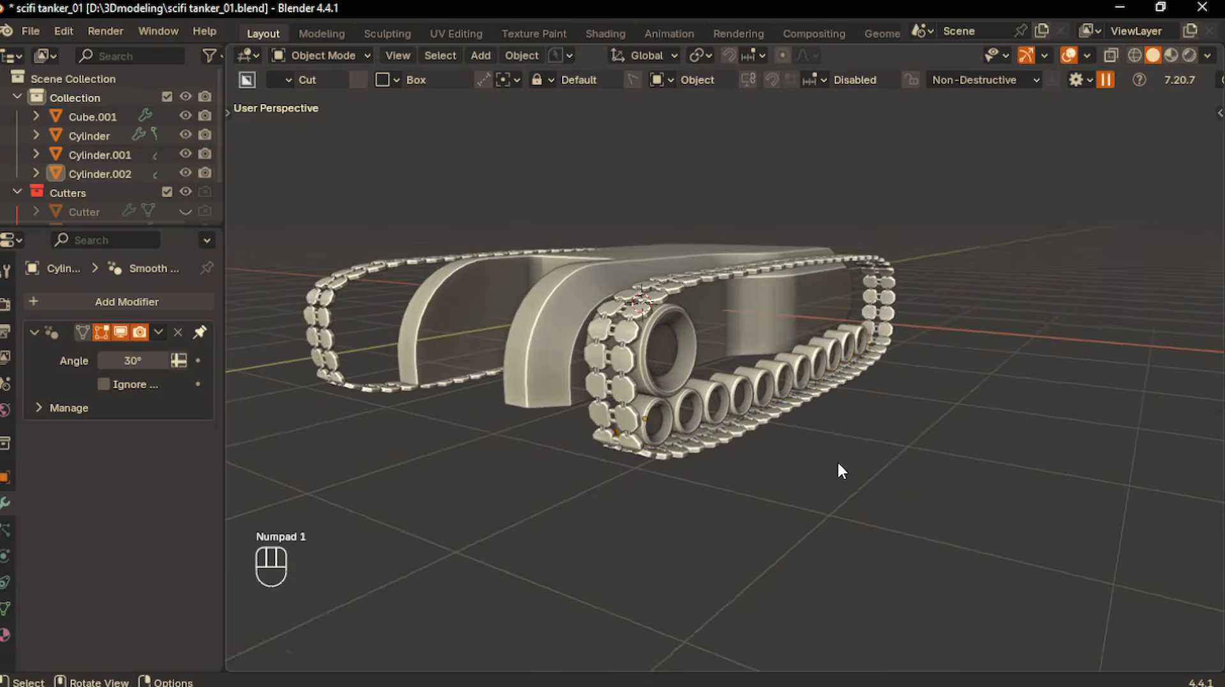
Duplicate the large end wheel along Y to the opposite end of the track
left_click(796, 370)
key("KP_1")
key("KP_3")
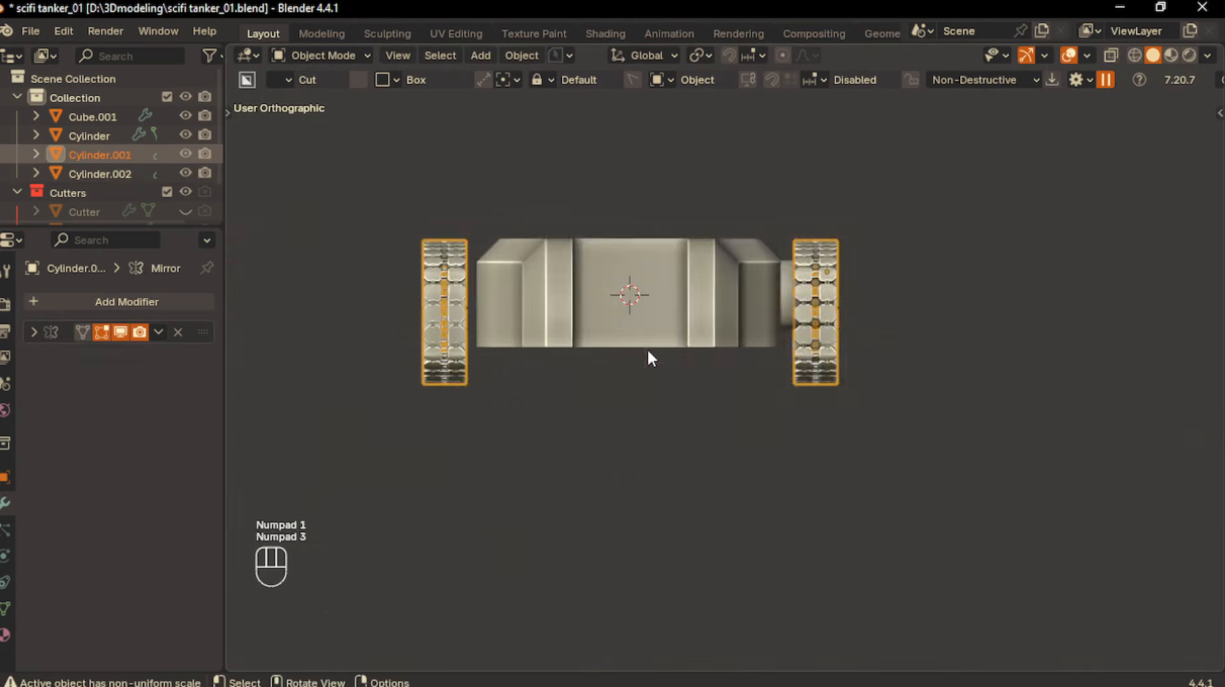
left_click(441, 293)
key("shift+d")
key("x")
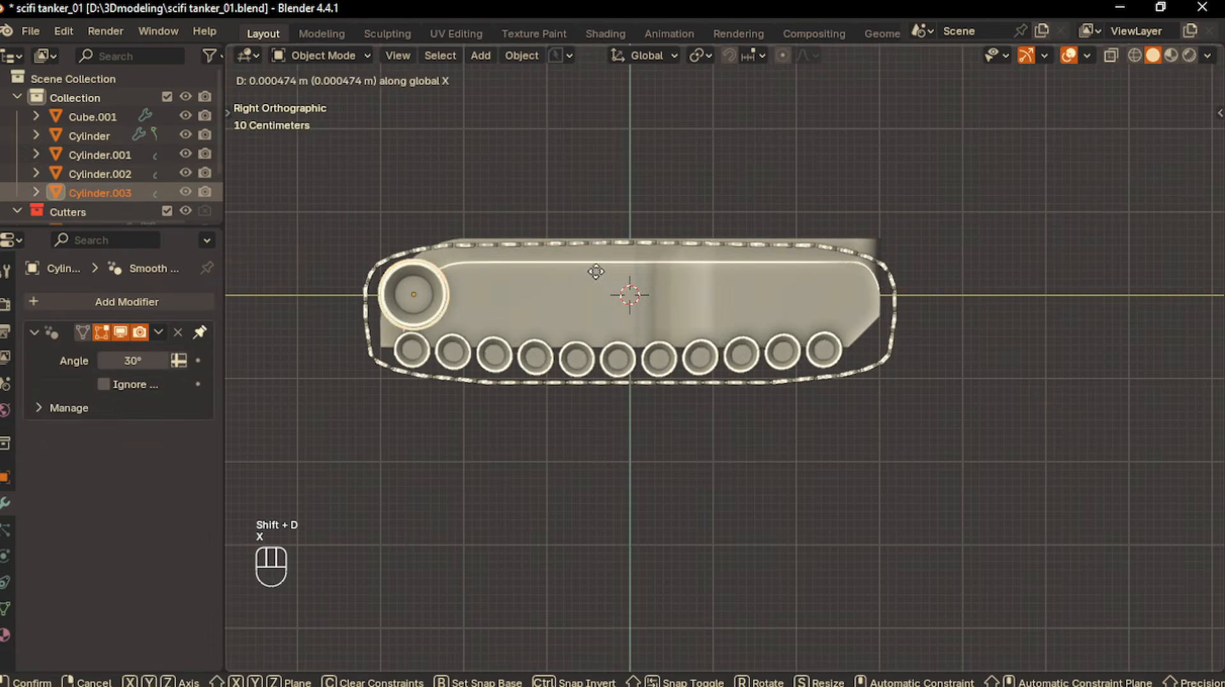
key("y")
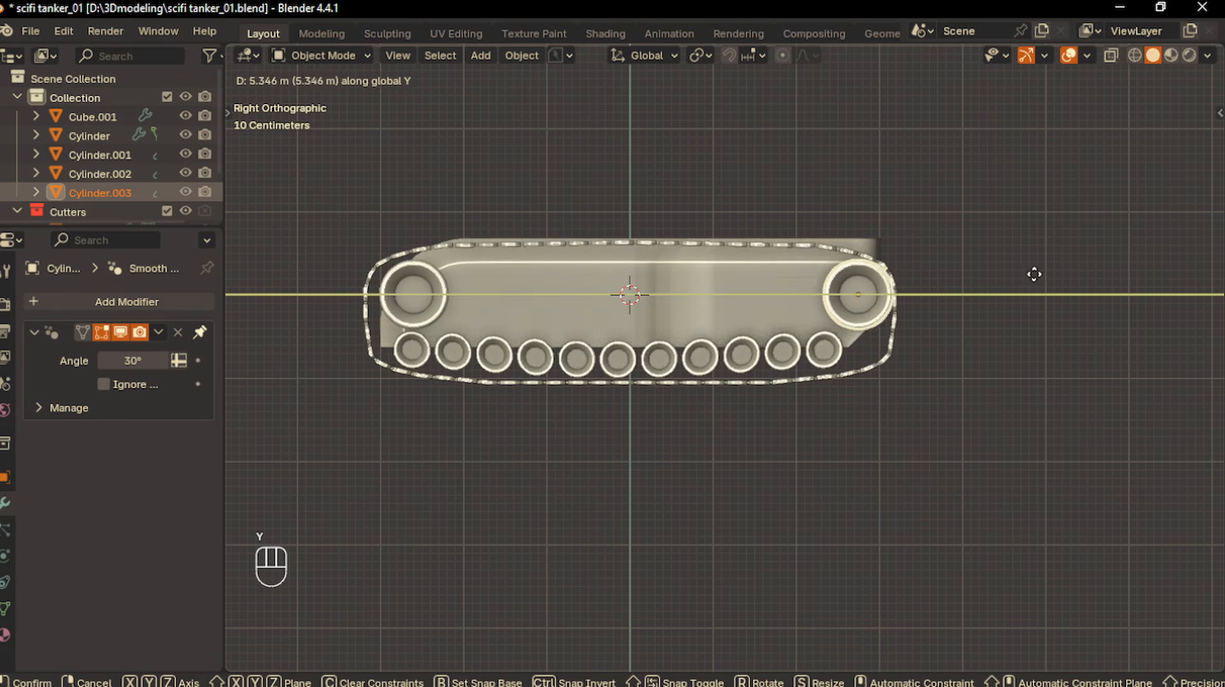
left_click(1021, 275)
Duplicate the new large end wheel toward the hull's middle and scale the copy to about 0.494
scroll(792, 388, "down", 3)
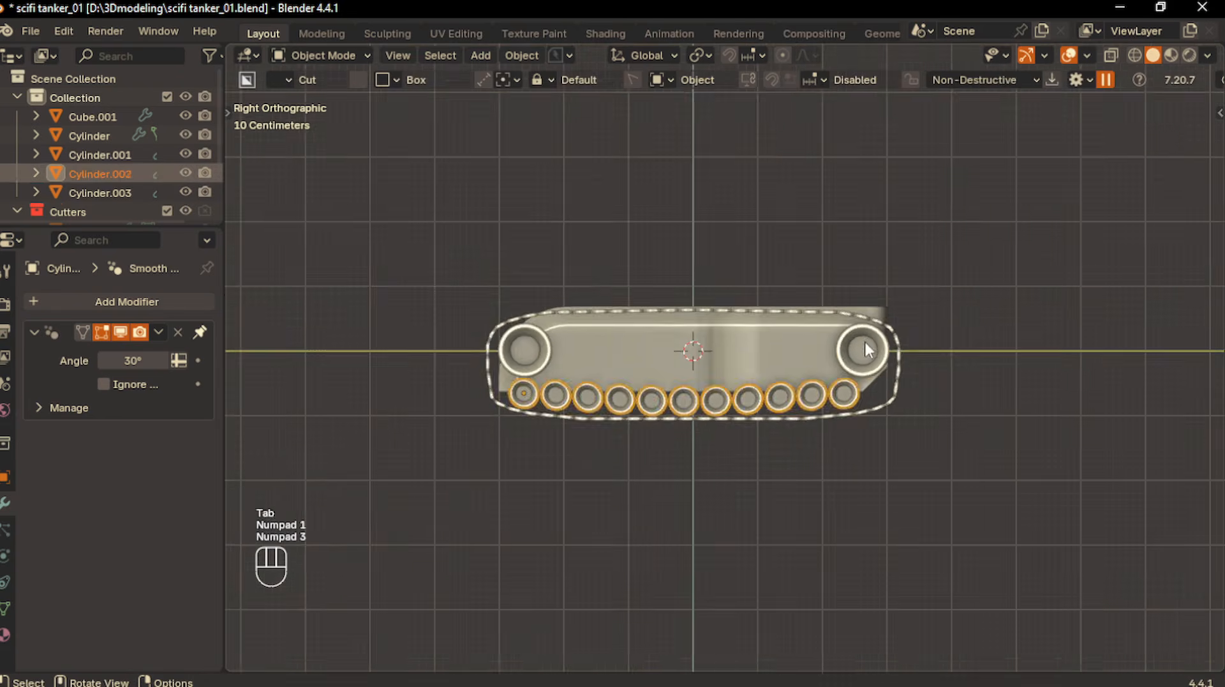
left_click(864, 345)
scroll(855, 381, "up", 2)
key("shift+d")
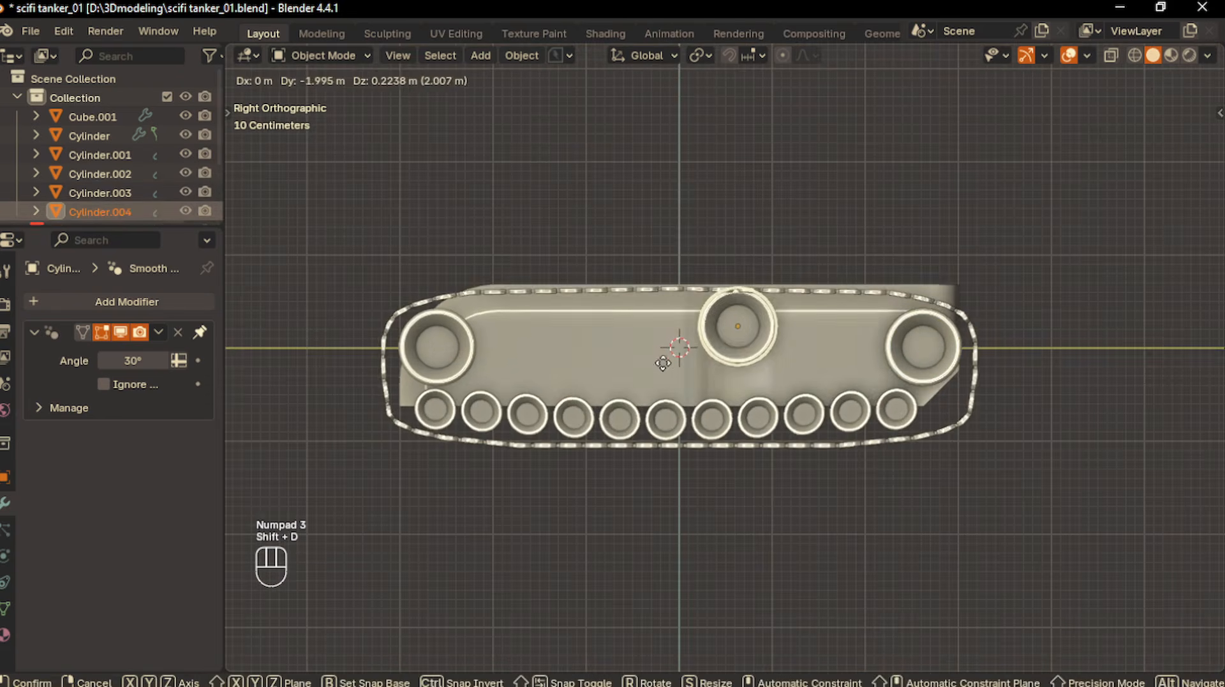
left_click(655, 374)
key("s")
left_click(652, 387)
Scale the upper small wheel up by about 1.196 and move it beside the first large wheel under the upper track
scroll(653, 386, "up", 2)
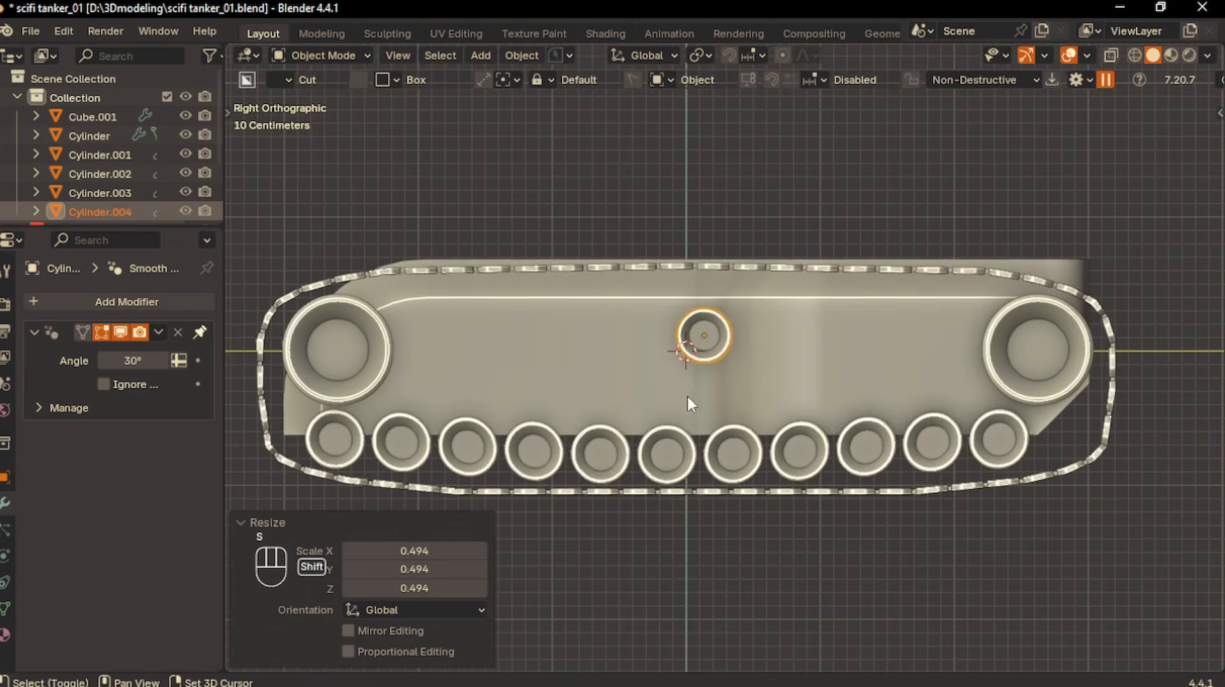
key("s")
left_click(748, 404)
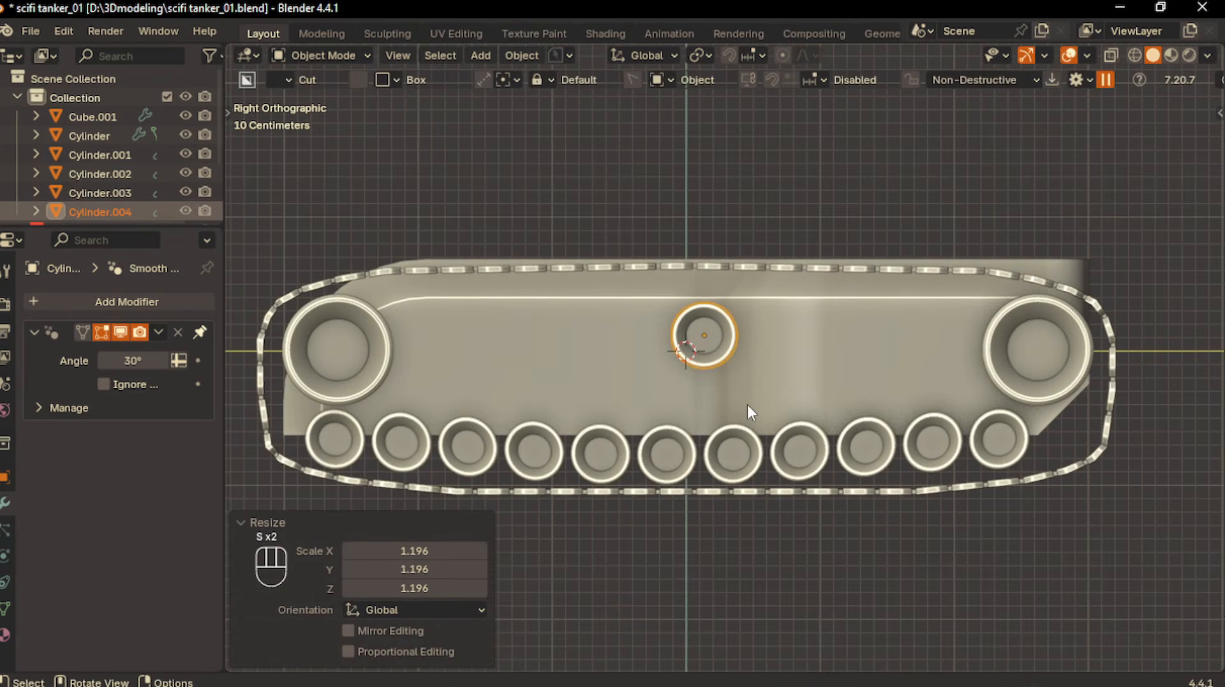
key("g")
left_click(475, 401)
key("KP_1")
key("KP_3")
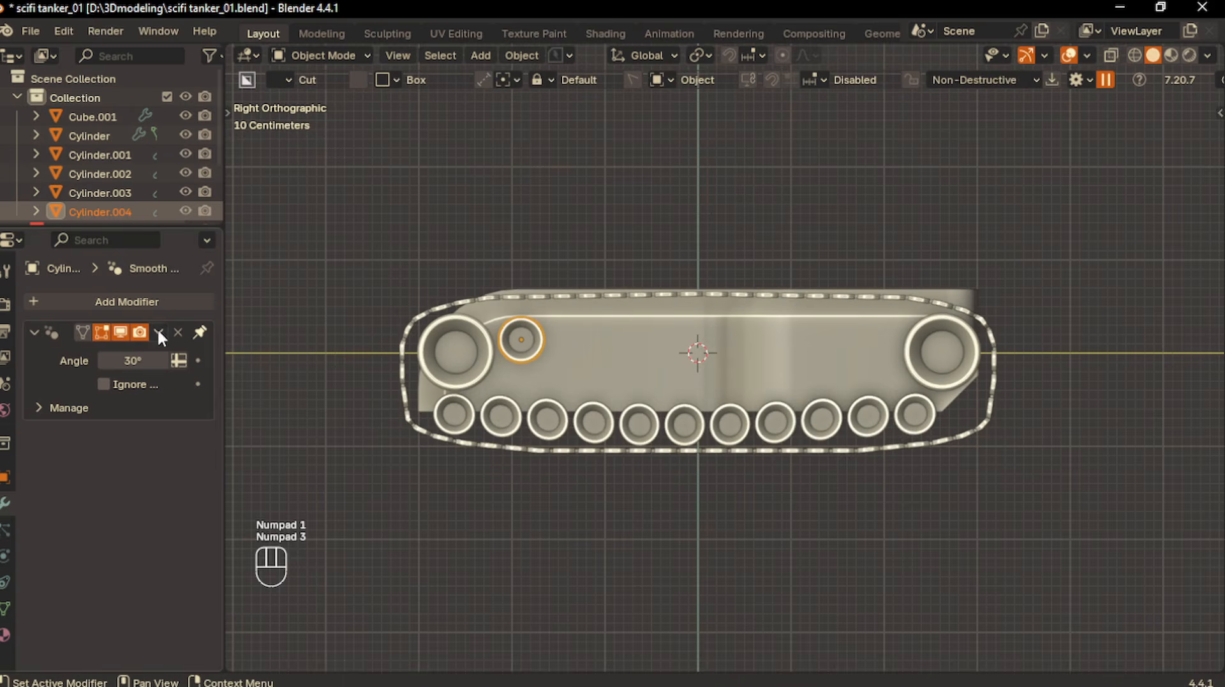
Add an Array modifier to the upper roller with a count of 7 and relative offset factors X 0 and Y 1.110
left_click(162, 305)
mouse_move(154, 308)
left_click(245, 307)
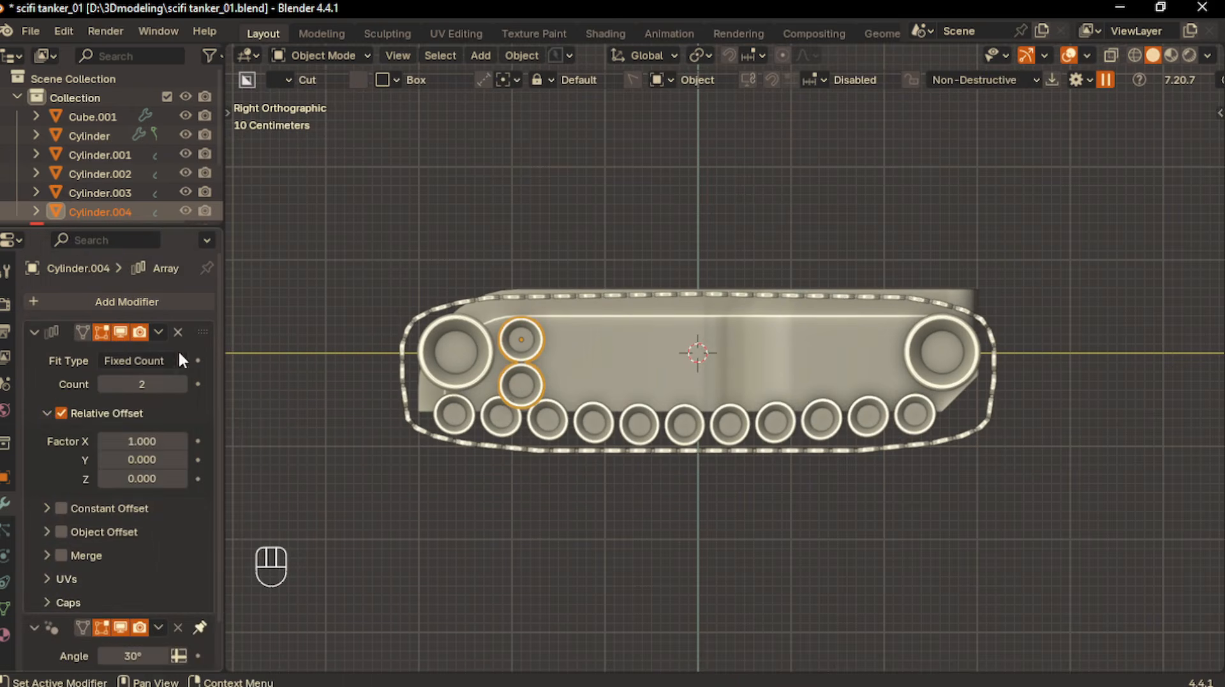
left_click(182, 383)
left_click(169, 440)
type("0")
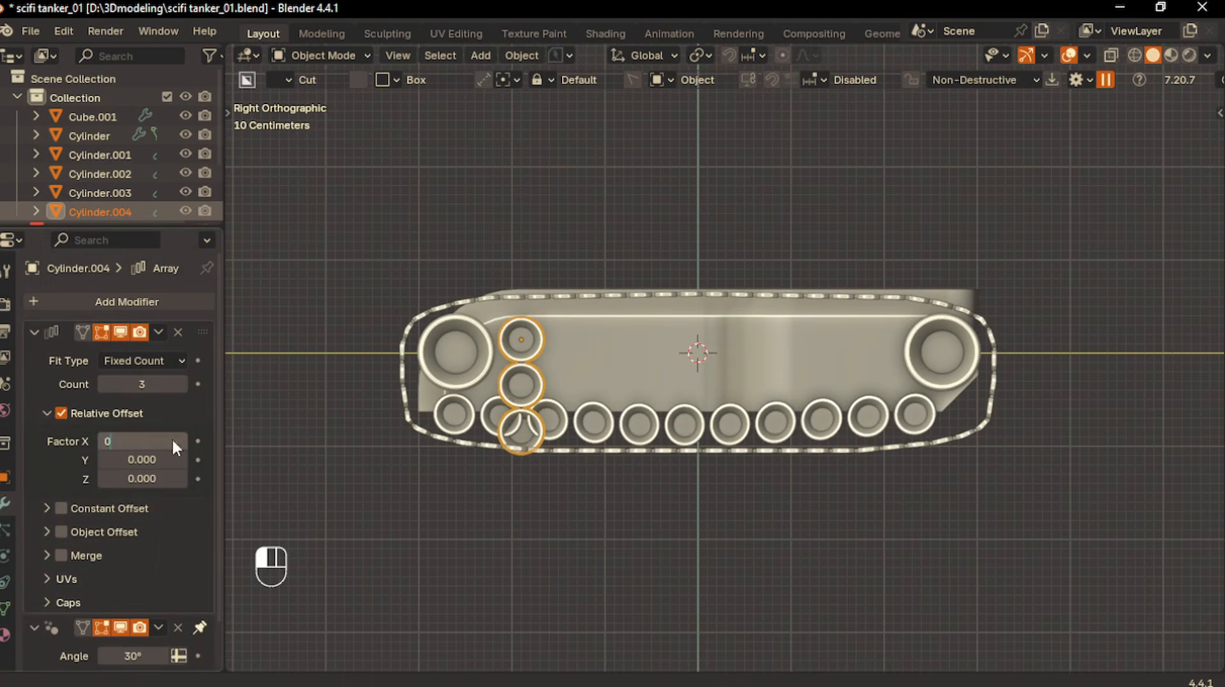
left_click(152, 454)
type("1")
key("Return")
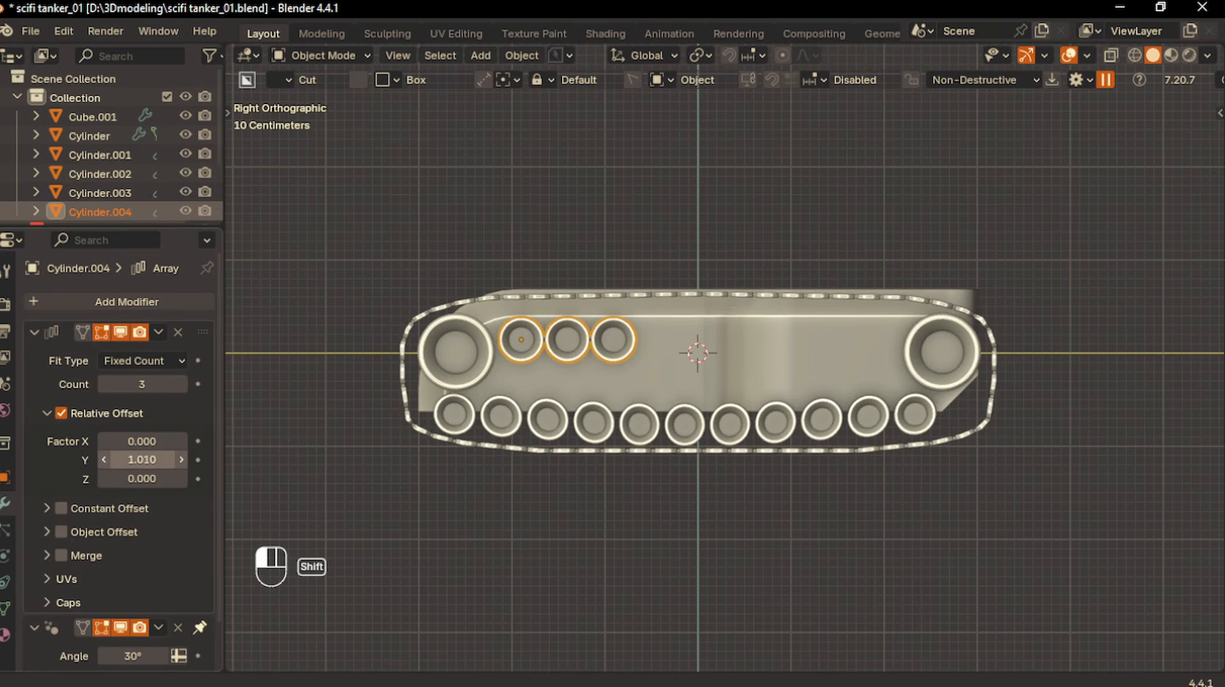
left_click_drag(142, 383, 217, 383)
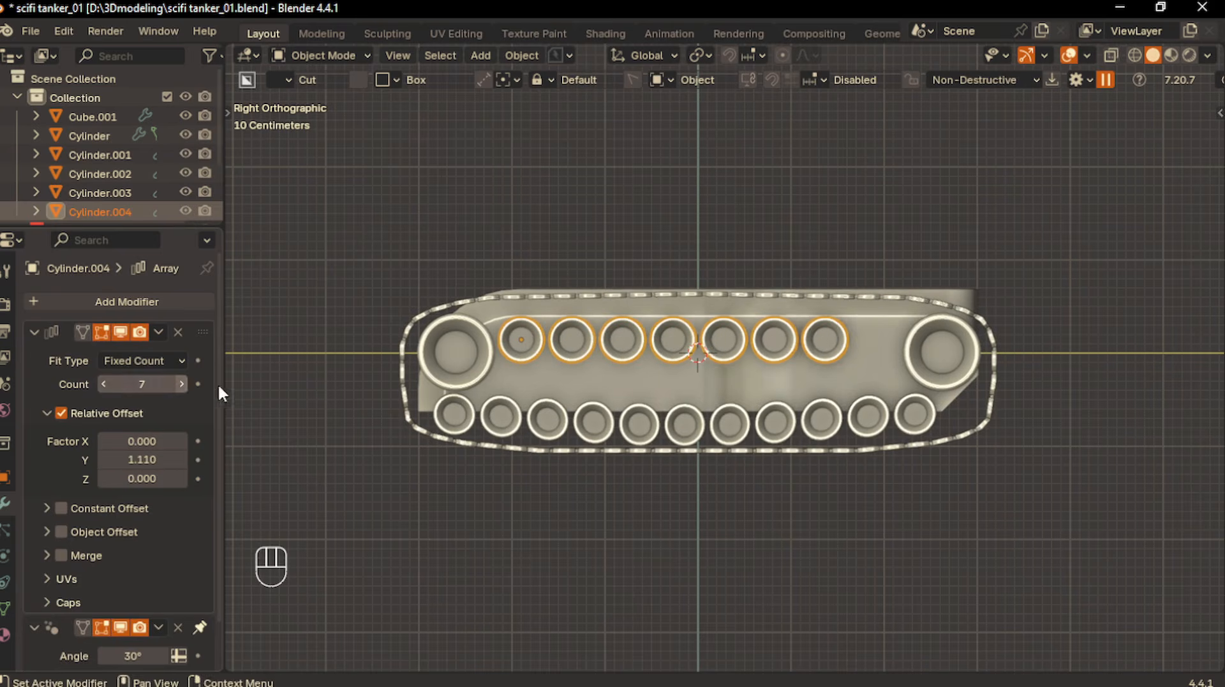
Move the row of upper rollers about 0.243 m along Y to centre it between the end wheels, and apply its Array modifier
key("g")
key("y")
left_click(306, 389)
scroll(699, 369, "up", 2)
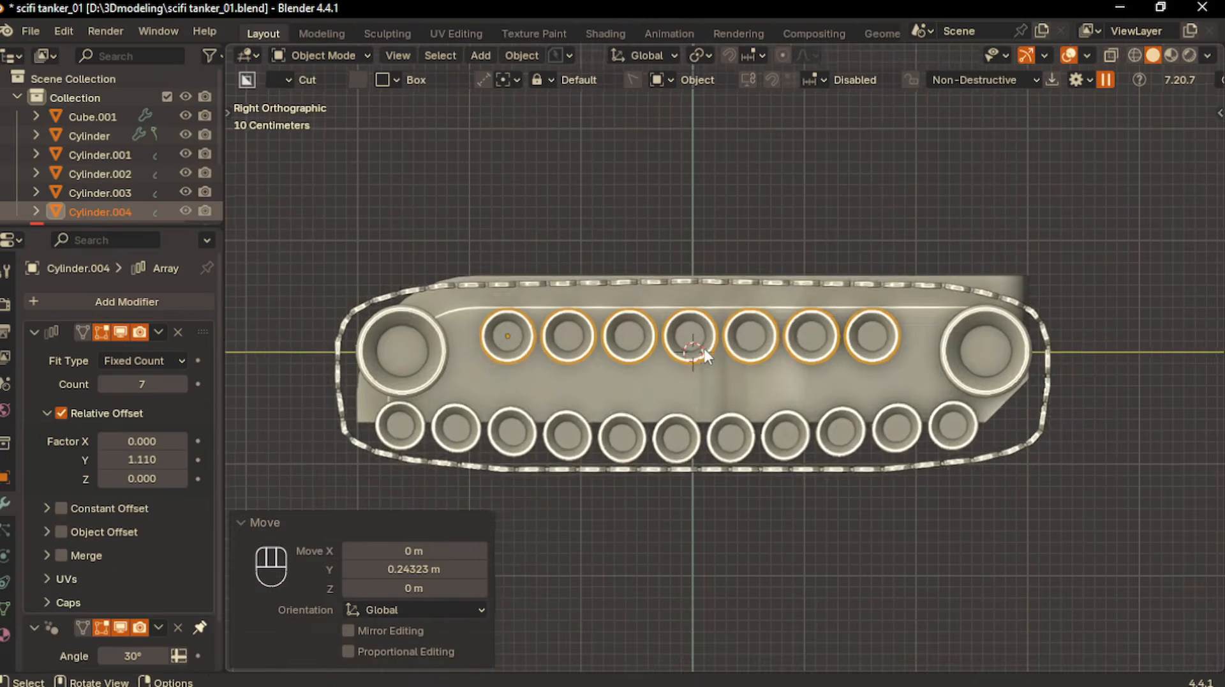
key("Tab")
key("Tab")
key("ctrl+a")
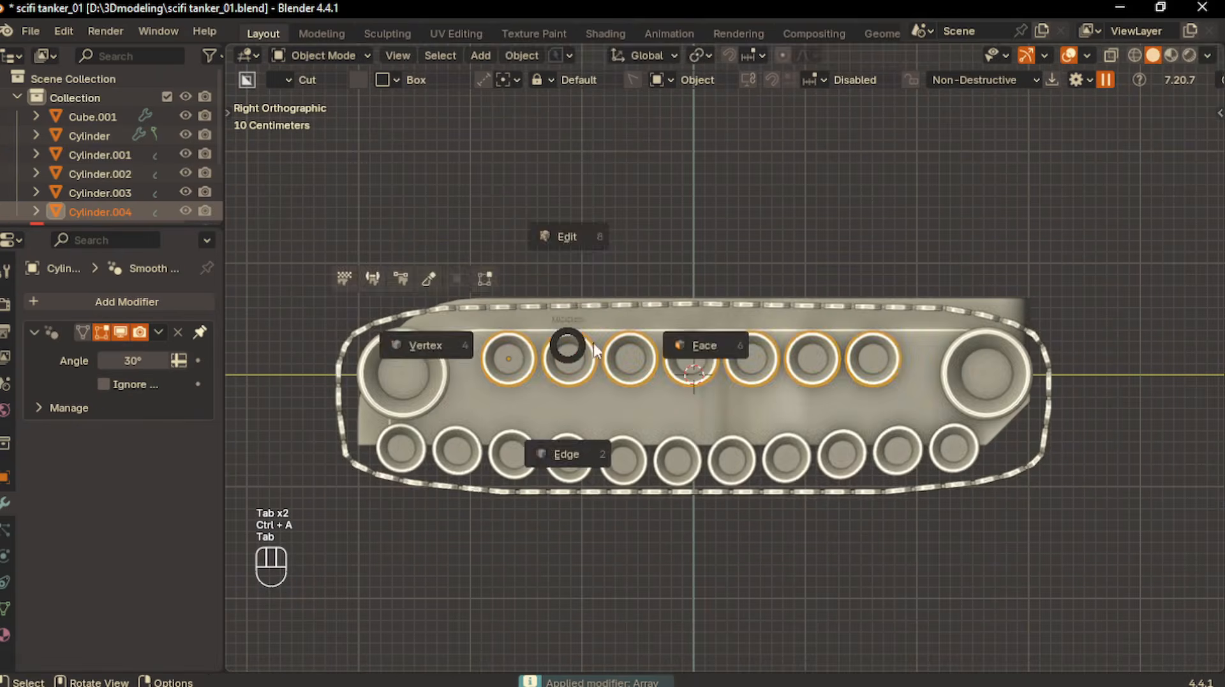
Raise the middle upper roller about 0.19 m along Z with proportional editing at a size of about 4.18 m, and finish mesh editing
key("Tab")
key("ctrl+KP_Add")
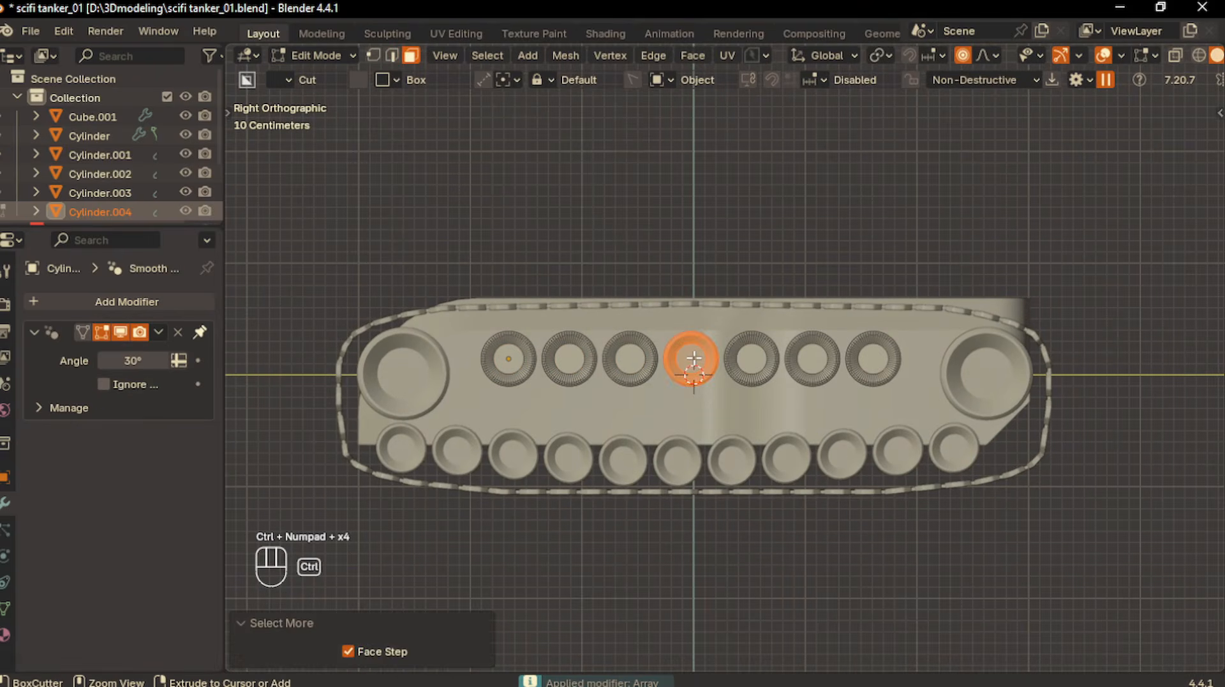
key("g")
key("z")
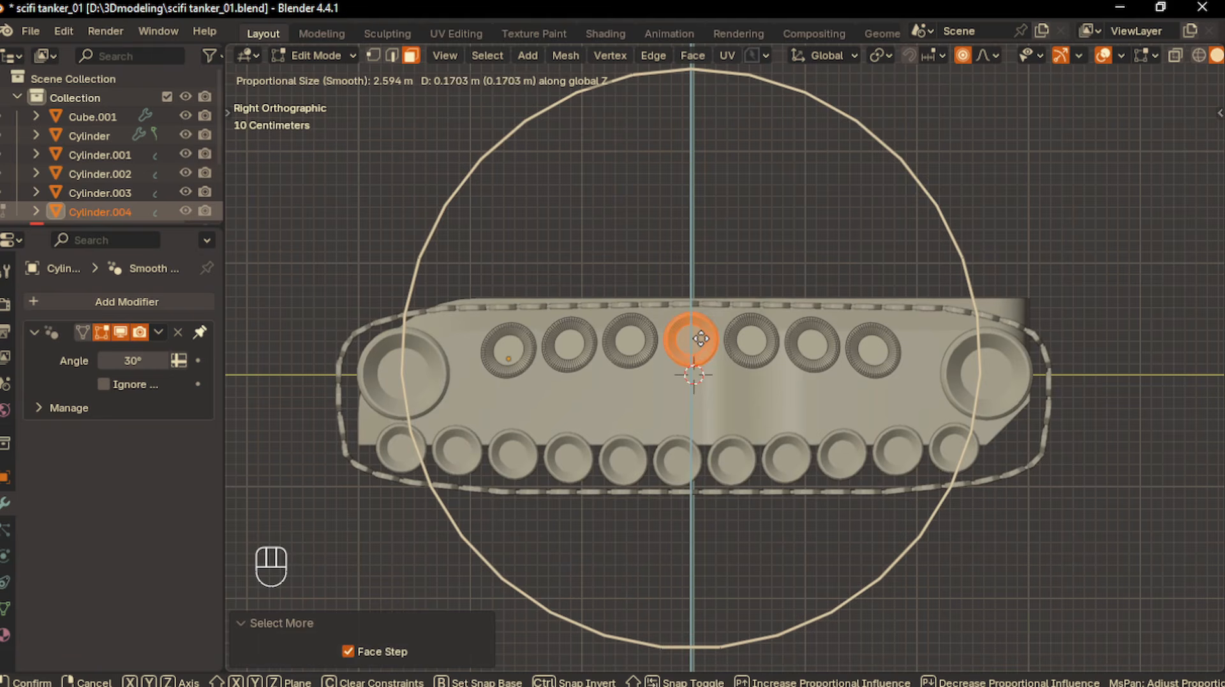
scroll(700, 340, "up", 5)
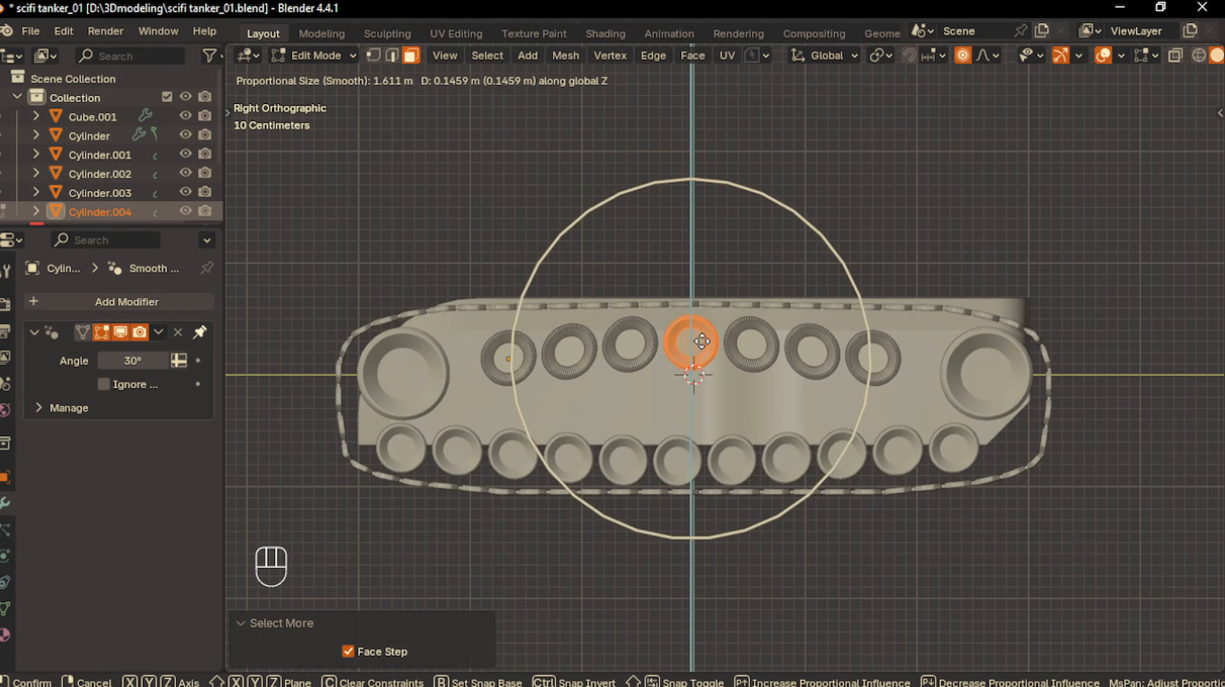
scroll(702, 341, "up", 1)
scroll(702, 340, "down", 11)
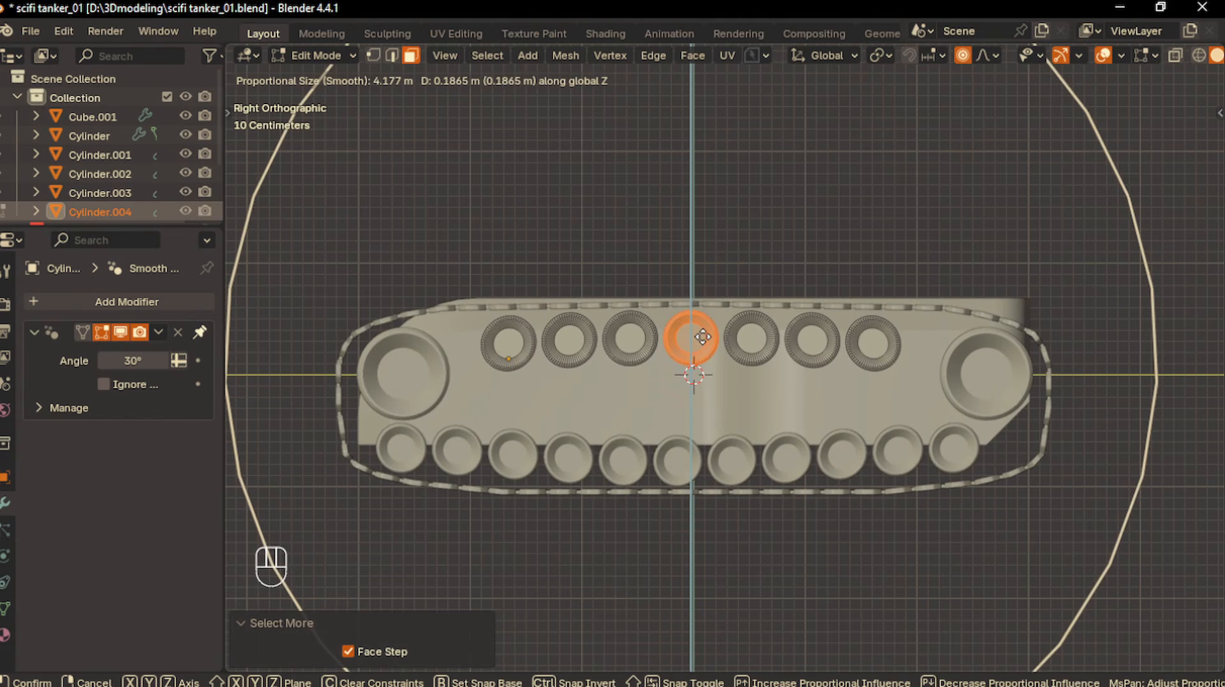
left_click(702, 337)
key("Tab")
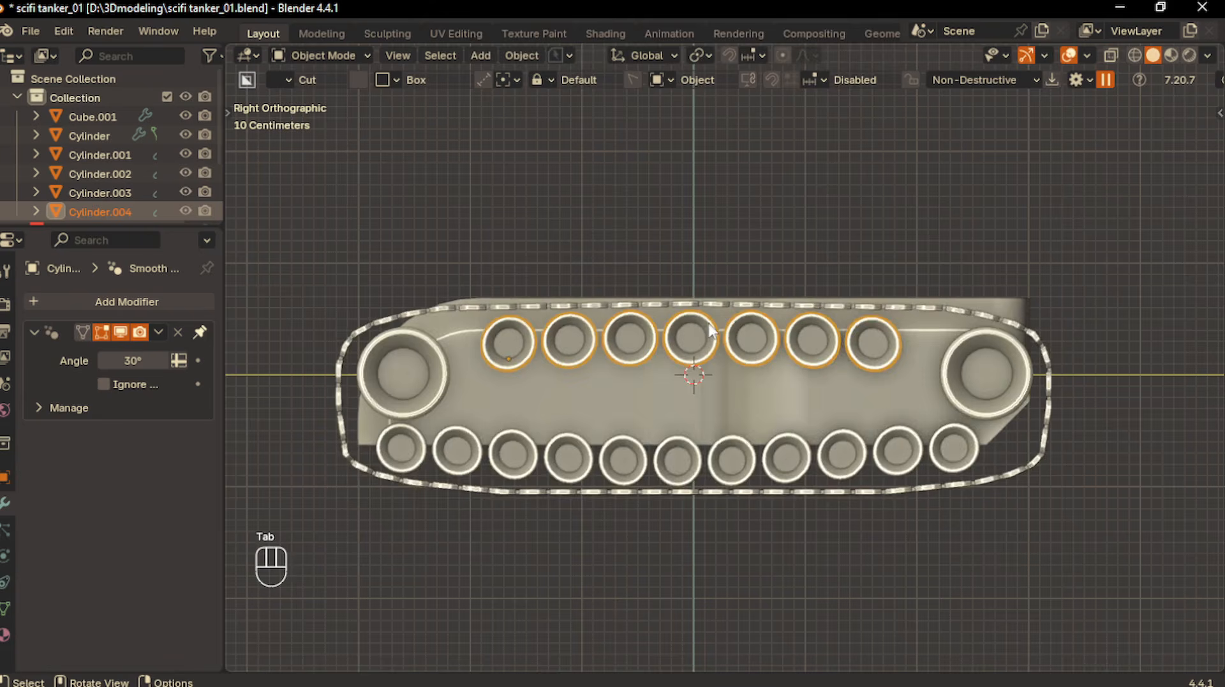
Mirror the large end wheel, lower road wheels and upper rollers across X to the other track, using the hull as mirror object
scroll(695, 383, "down", 4)
scroll(702, 447, "up", 1)
middle_click_drag(701, 461, 752, 440)
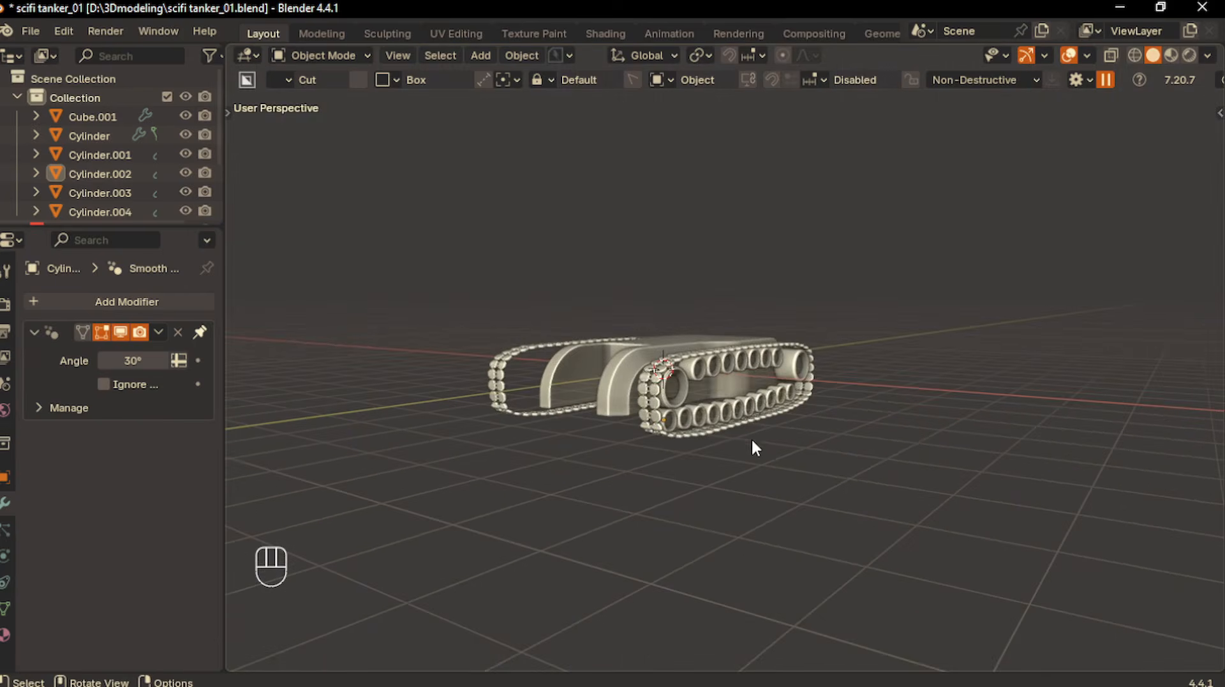
right_click(568, 370)
scroll(677, 387, "up", 4)
left_click(629, 415, "shift")
left_click(630, 409, "shift")
left_click(690, 369, "shift")
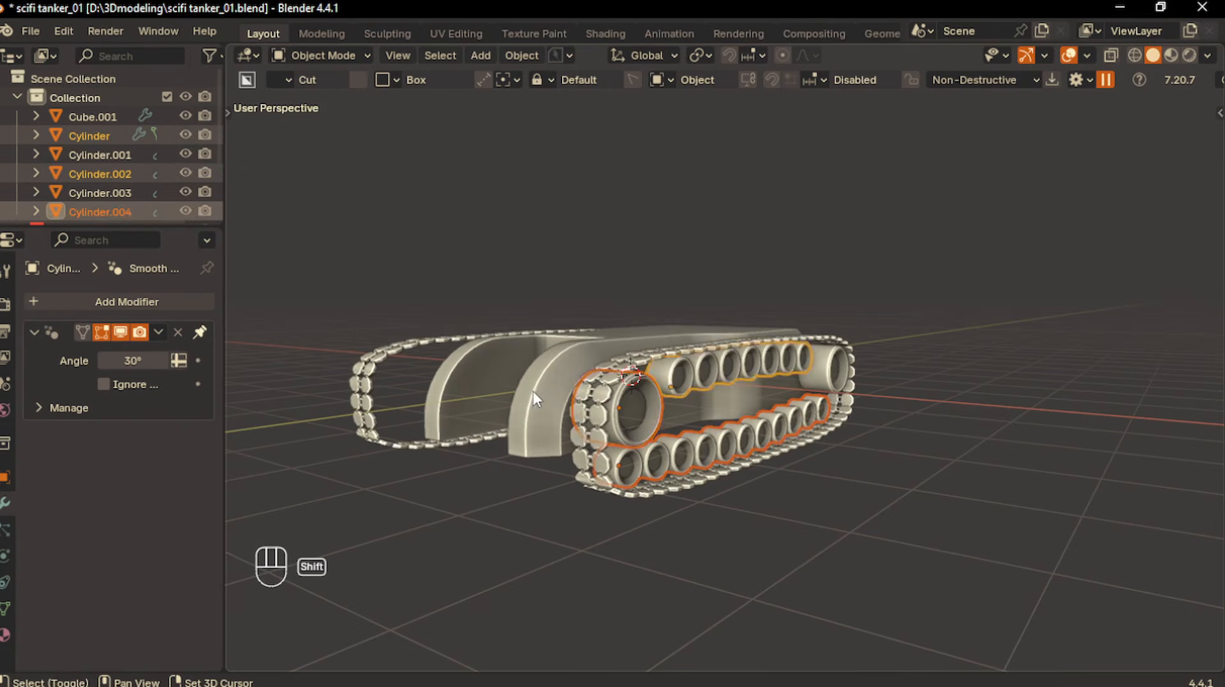
middle_click_drag(463, 331, 561, 380)
left_click(534, 358, "shift")
scroll(511, 377, "down", 4)
key("alt+x")
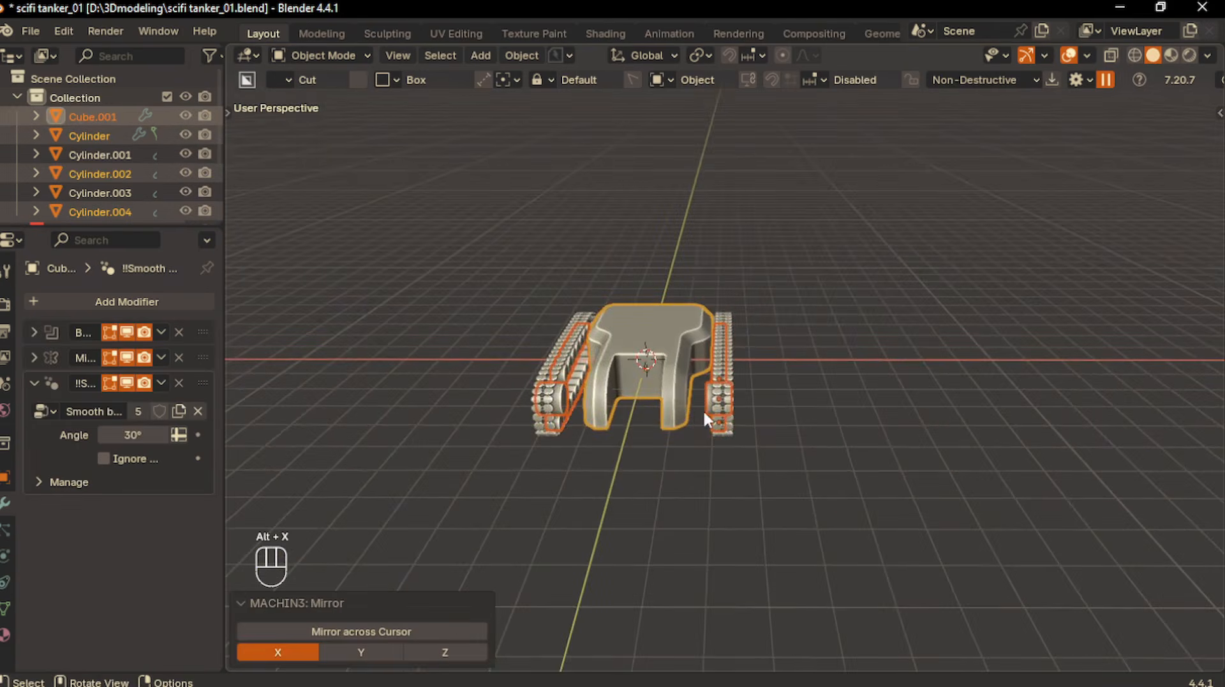
middle_click_drag(703, 409, 886, 435)
left_click(731, 461)
Place the 3D cursor on the first lower road wheel in side view, add a cube there and scale it down
key("KP_3")
scroll(678, 459, "up", 6)
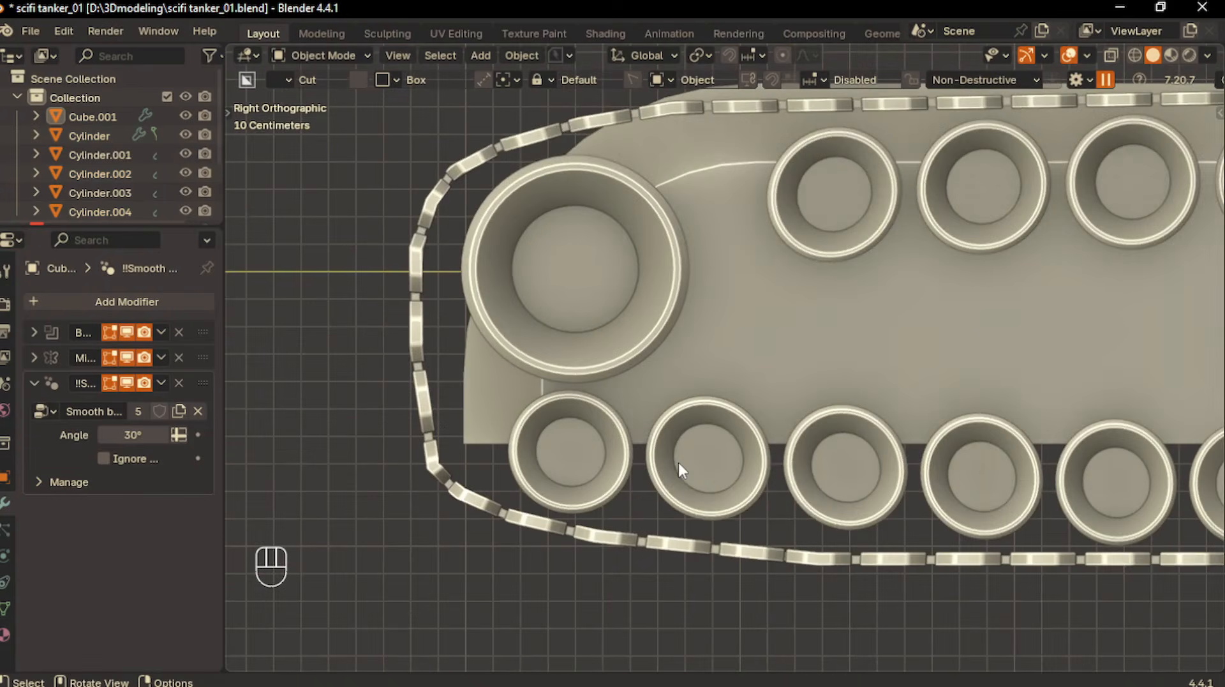
middle_click_drag(678, 459, 572, 434, "shift")
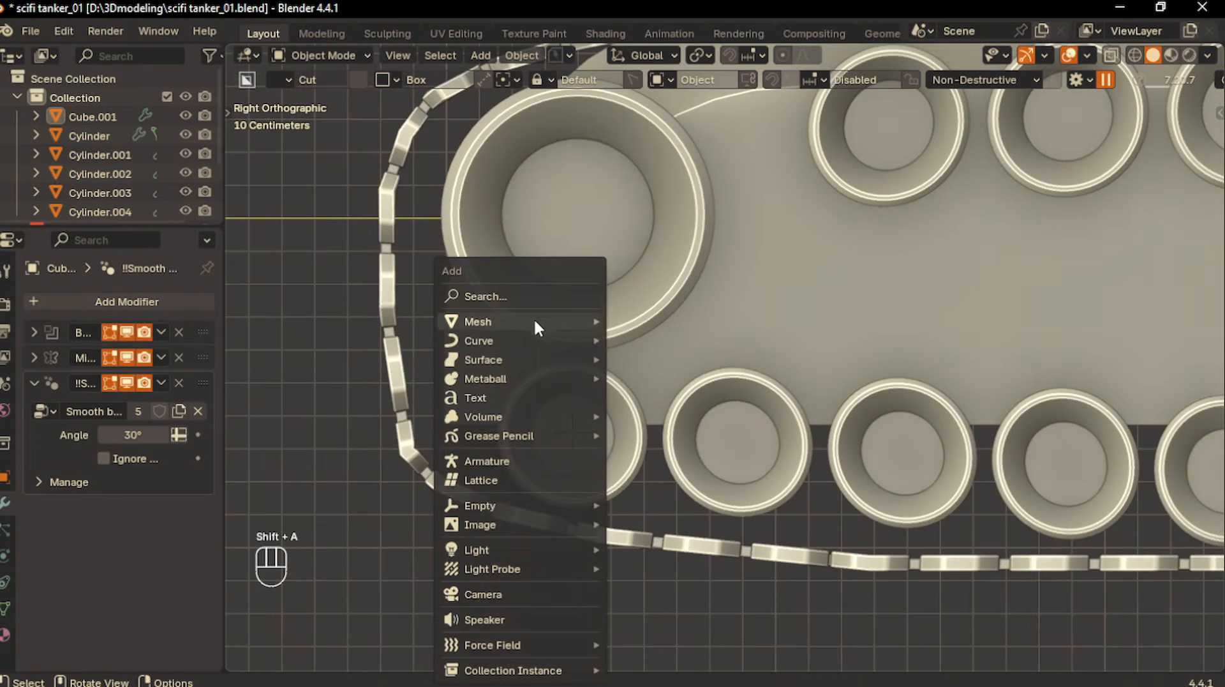
mouse_move(533, 316)
left_click(633, 356)
key("s")
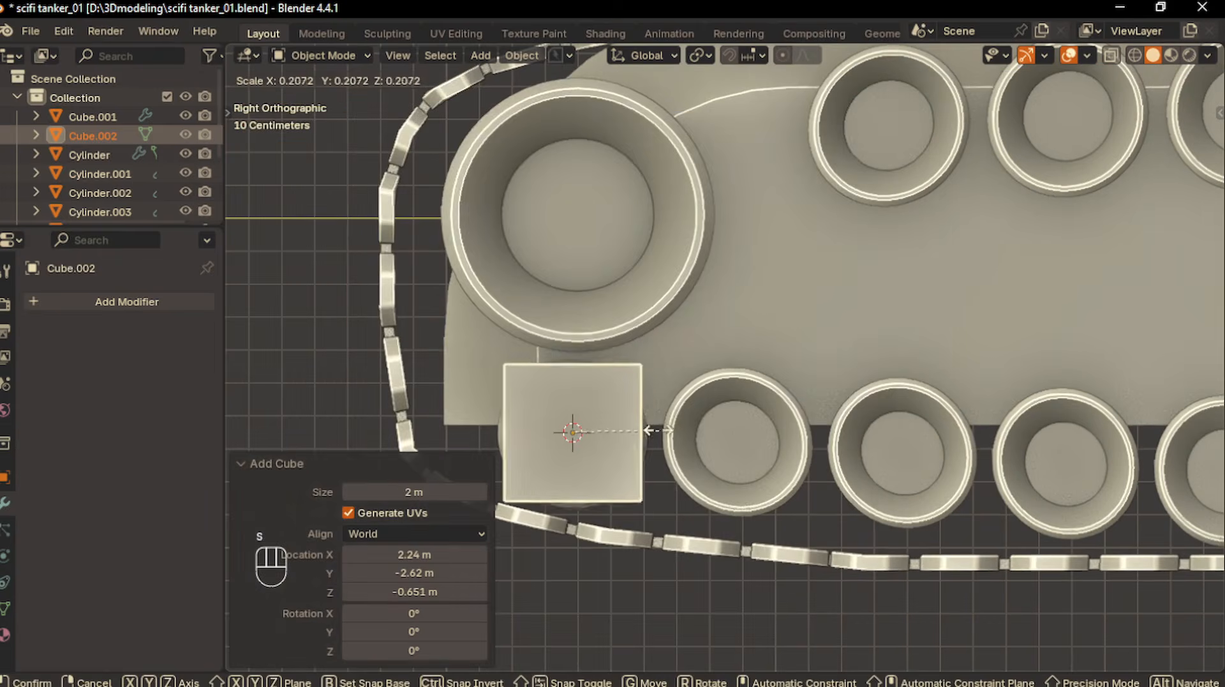
left_click(687, 411)
Stretch the cube along Y by about 4.694 and move it about 0.239 m along Y to bridge the first two road wheels
key("s")
key("x")
key("y")
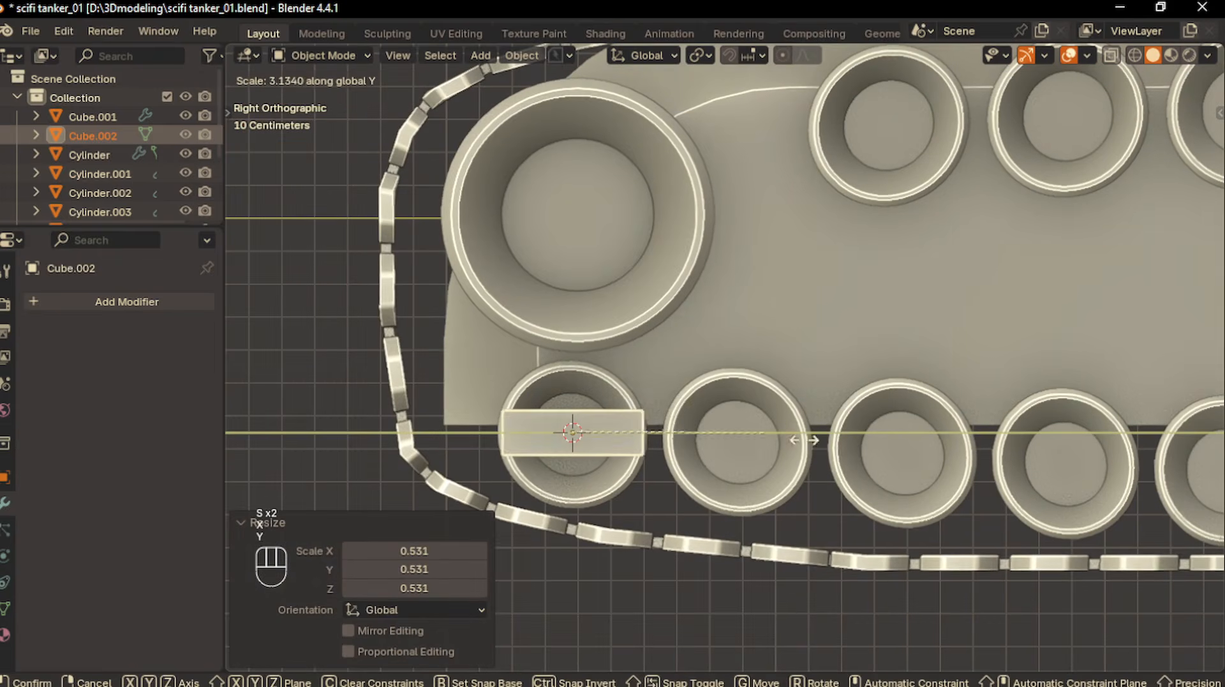
left_click(858, 455)
key("g")
key("y")
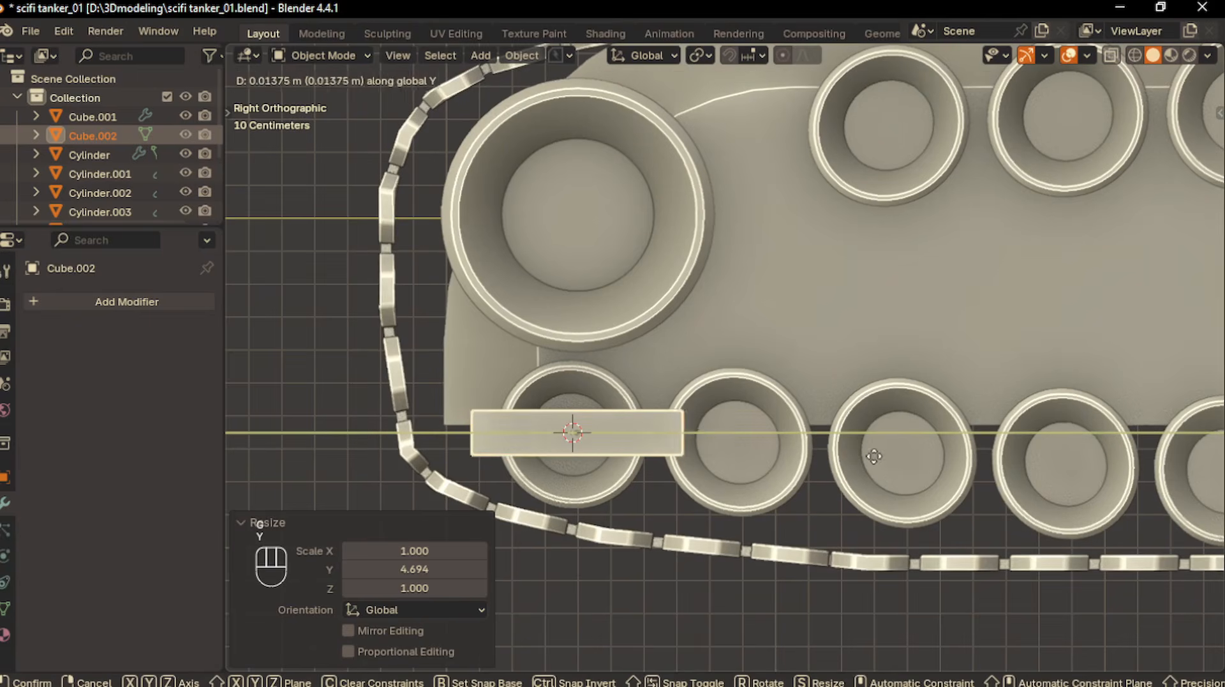
left_click(932, 477)
Rotate the bar about -5.12° around X and nudge it about 0.025 m in Y and -0.011 m in Z onto the wheel centres
key("r")
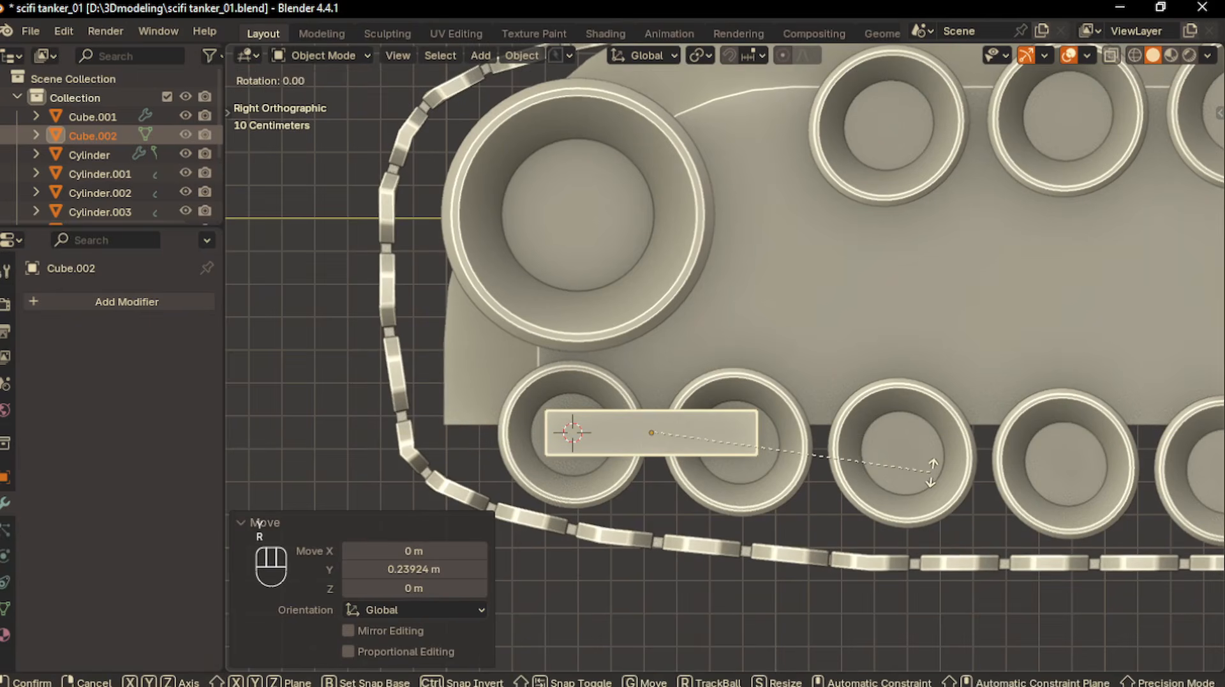
key("x")
left_click(921, 496)
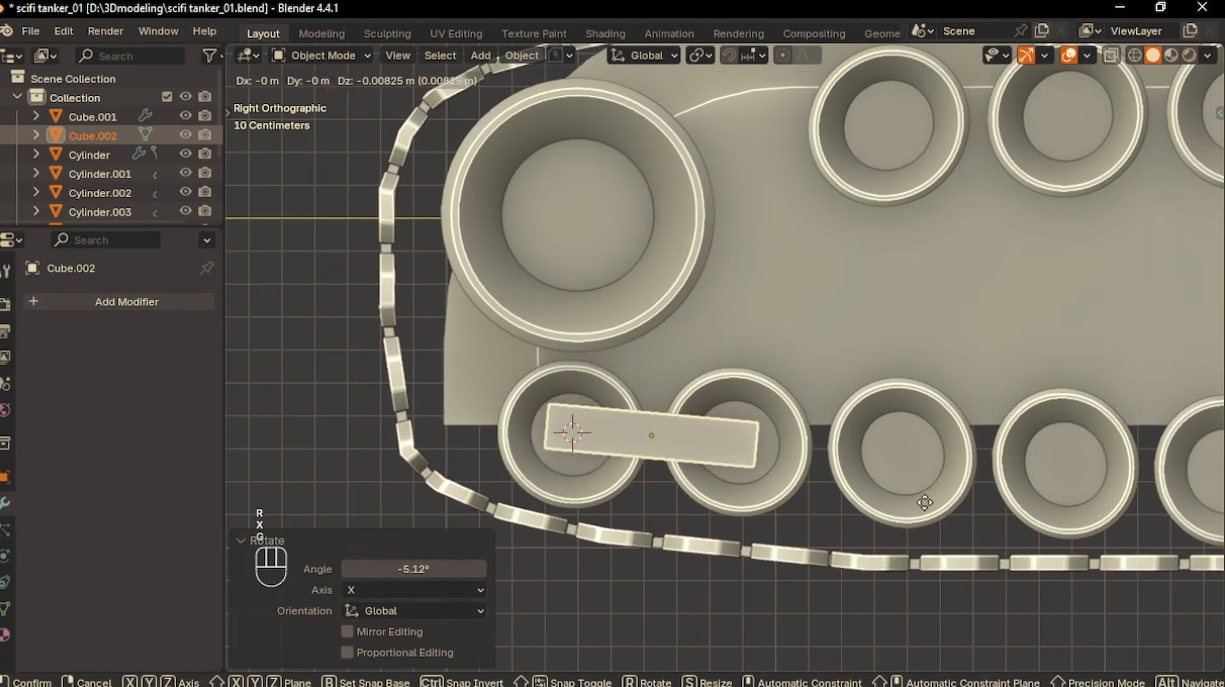
key("g")
left_click(931, 499)
Thin the bar along X to about 0.436 and move it about 0.125 m outward along X
middle_click_drag(882, 504, 831, 522)
key("s")
key("x")
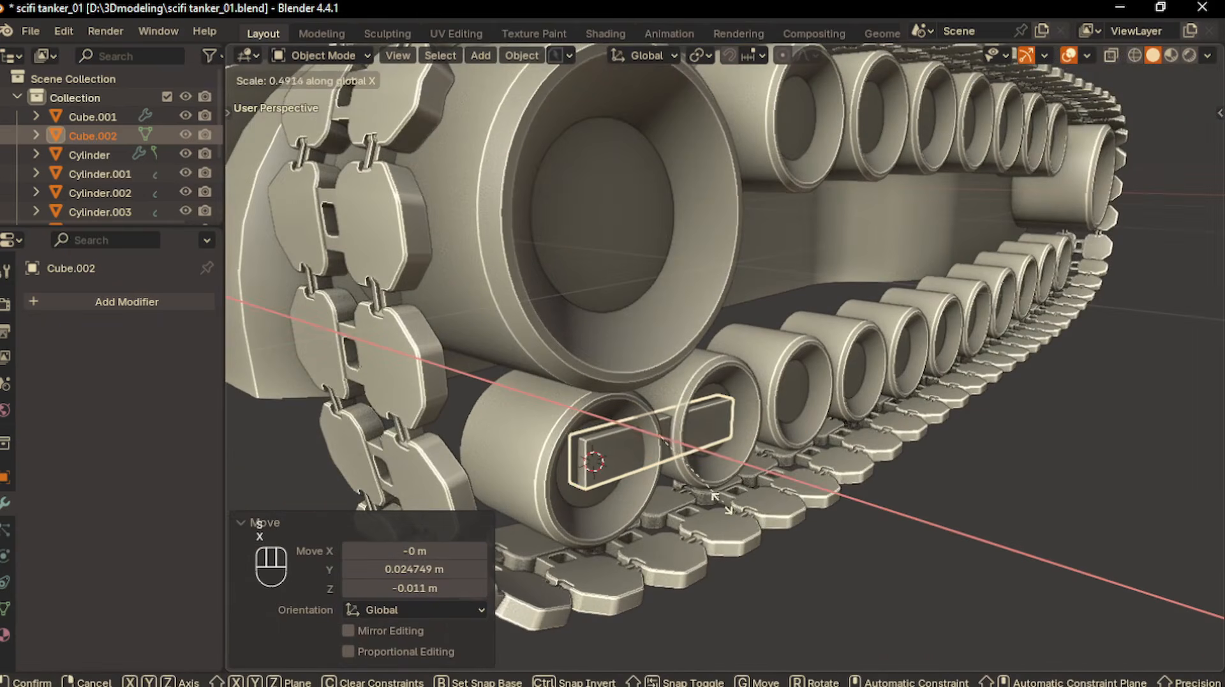
left_click(712, 497)
key("g")
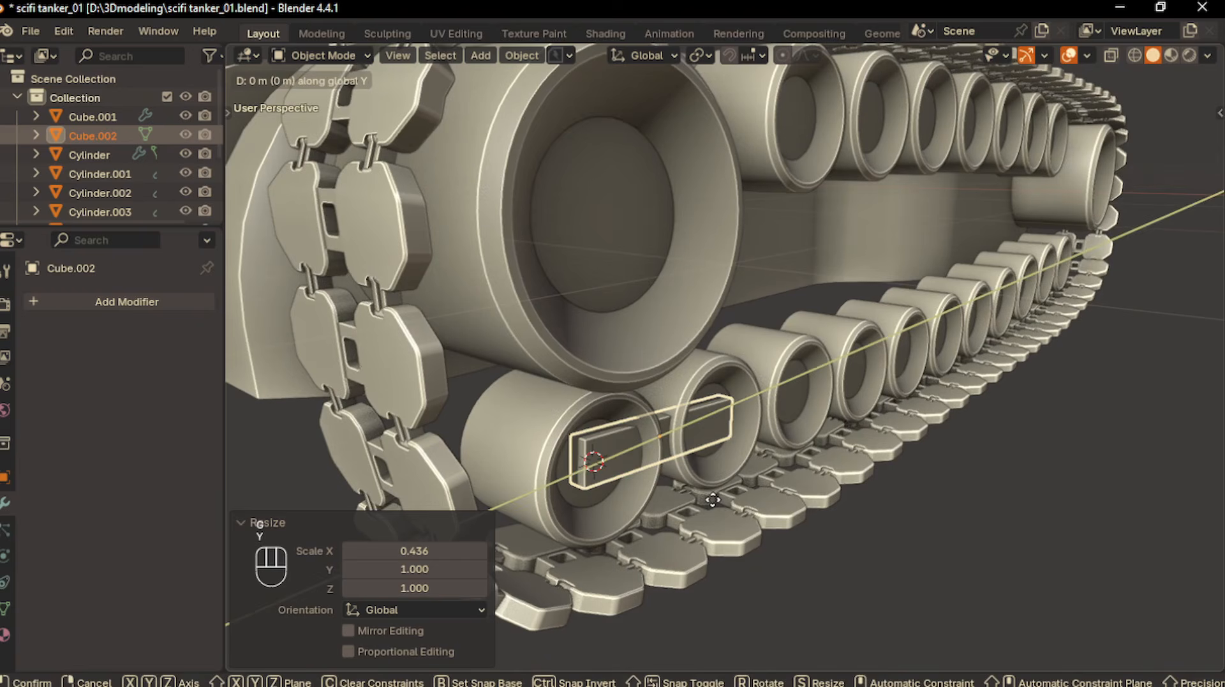
key("x")
left_click(729, 500)
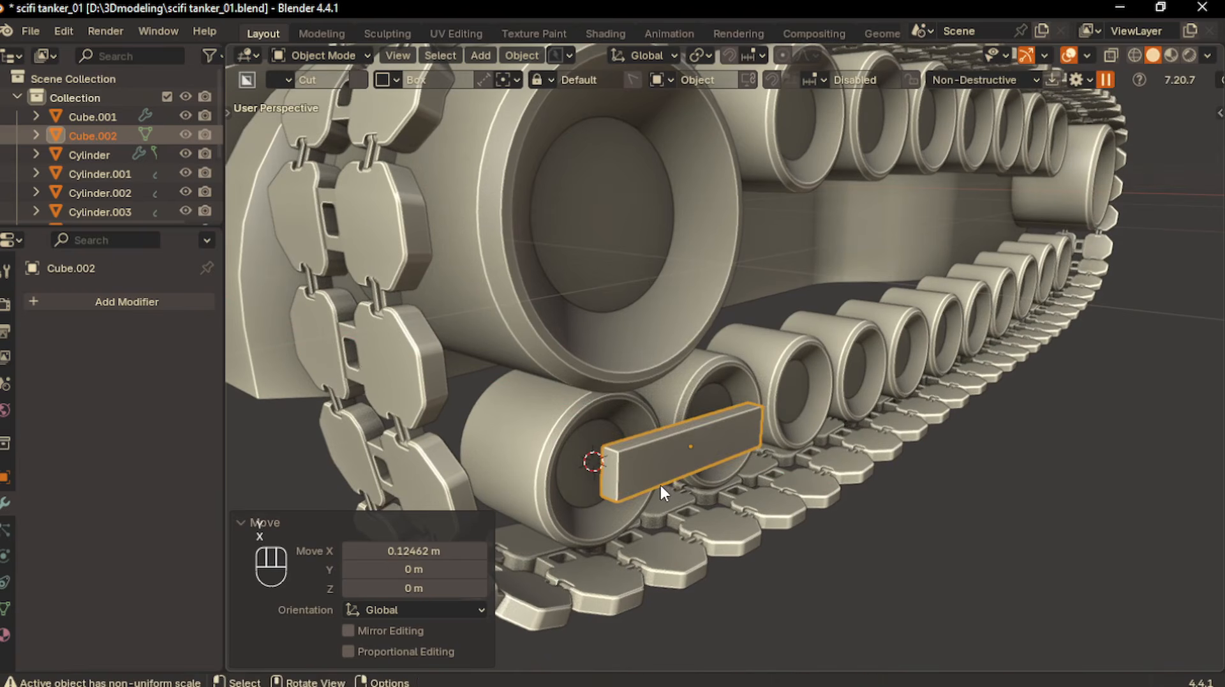
Apply all transforms to the bar and round its four end edges with a bevel of about 0.0588 m and 8 segments
key("ctrl+a")
left_click(636, 458)
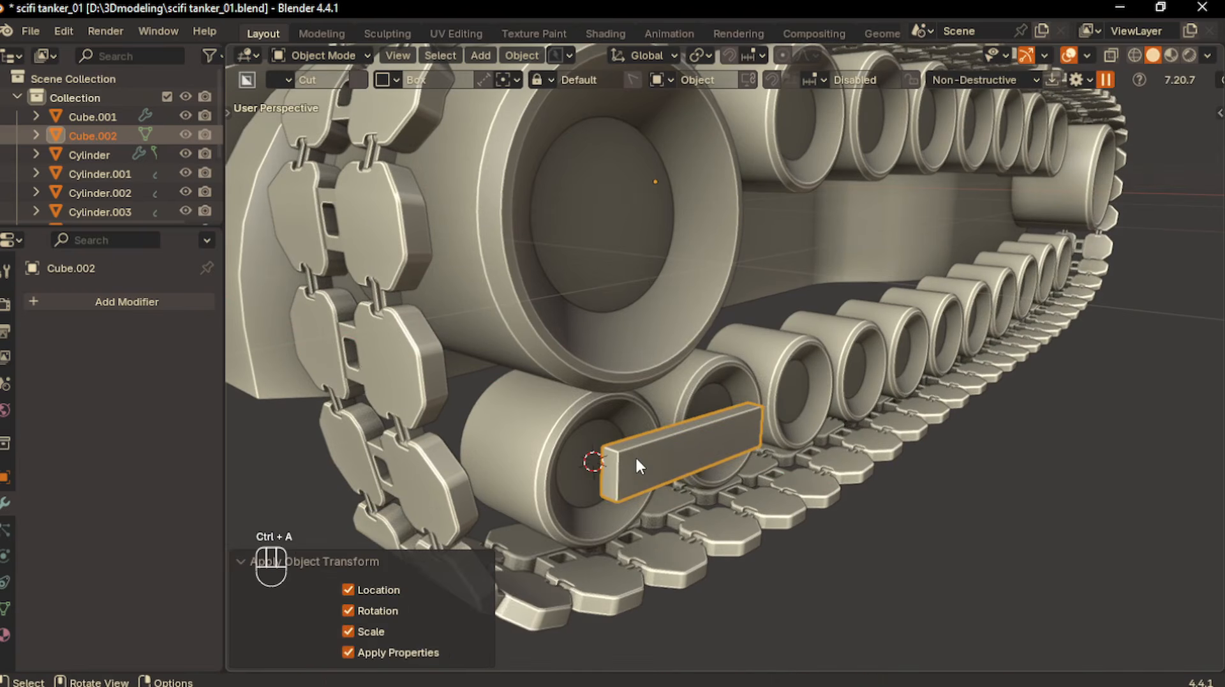
key("Tab")
left_click(610, 452)
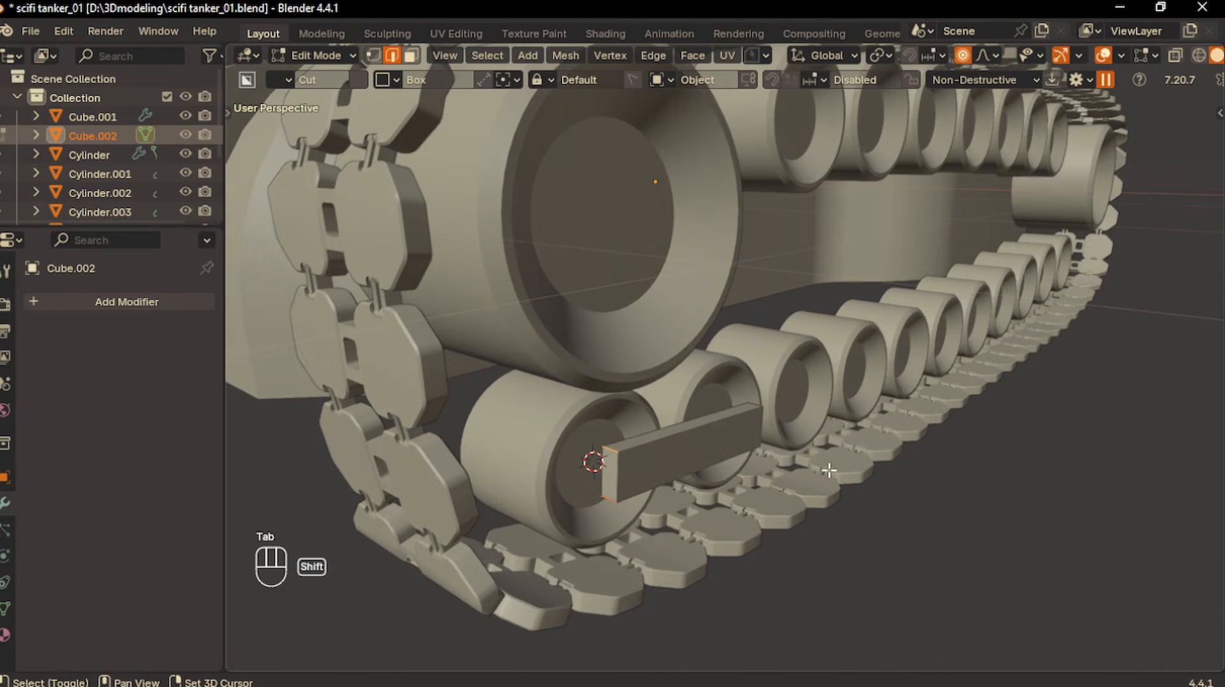
middle_click_drag(830, 469, 740, 495)
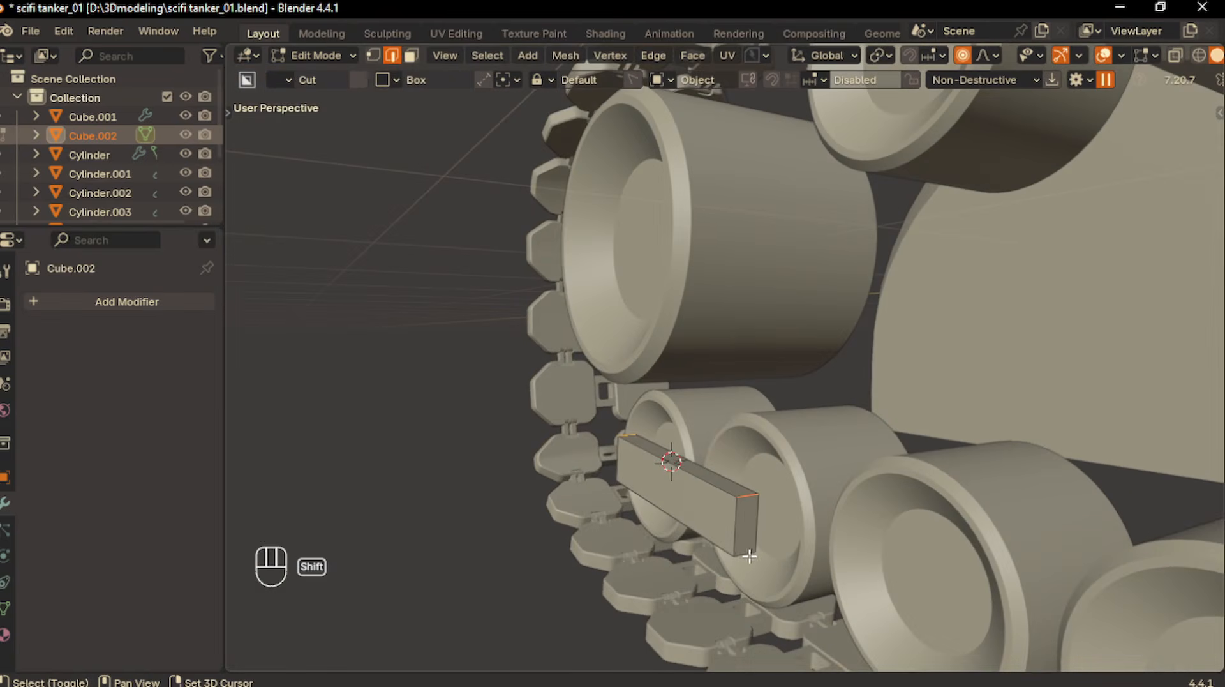
key("ctrl+b")
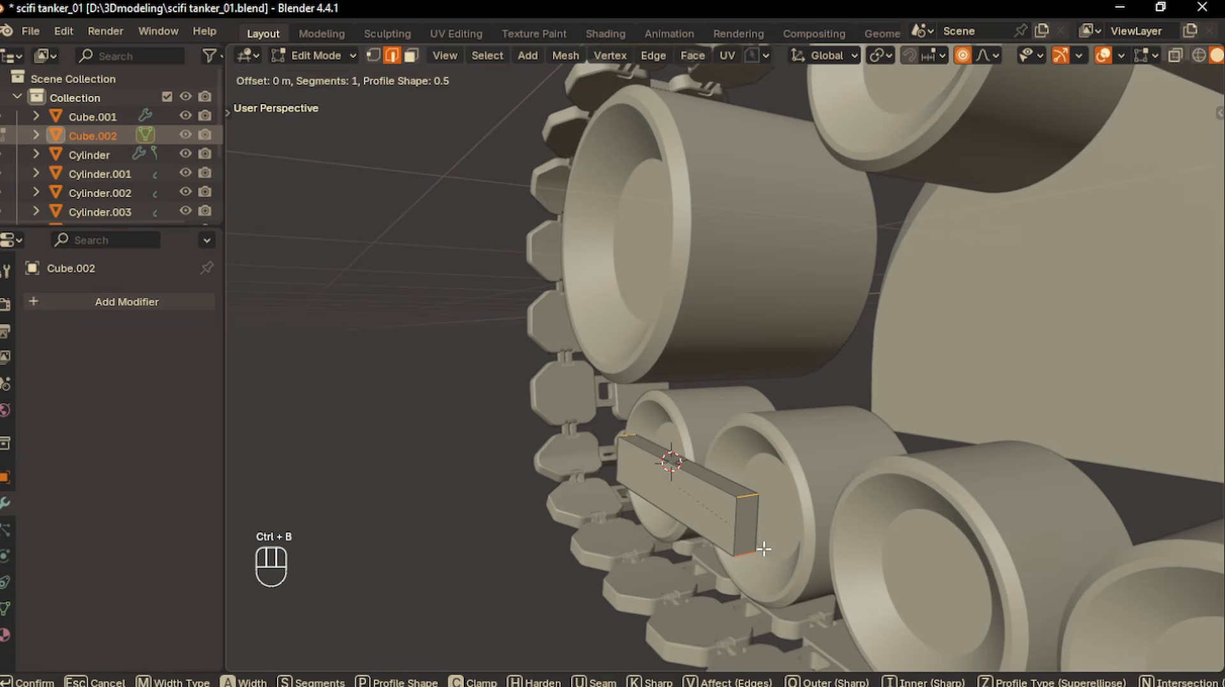
scroll(774, 562, "up", 2)
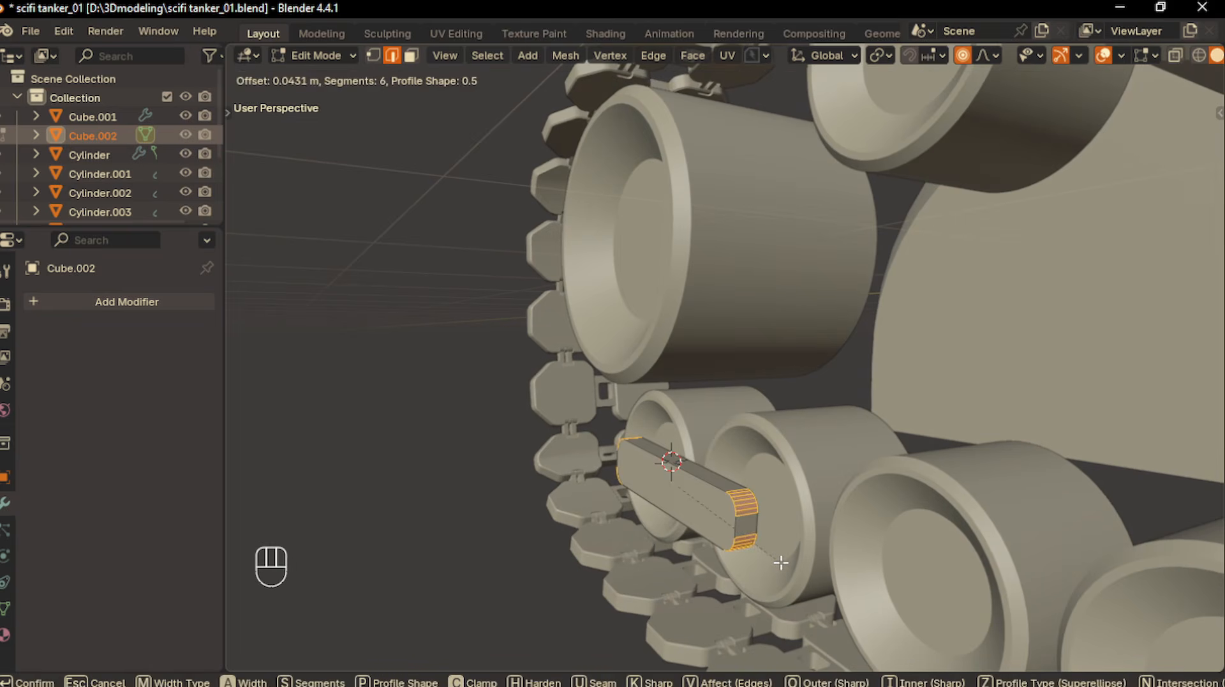
scroll(784, 563, "up", 2)
left_click(787, 565)
middle_click_drag(716, 514, 779, 518)
scroll(764, 518, "up", 1)
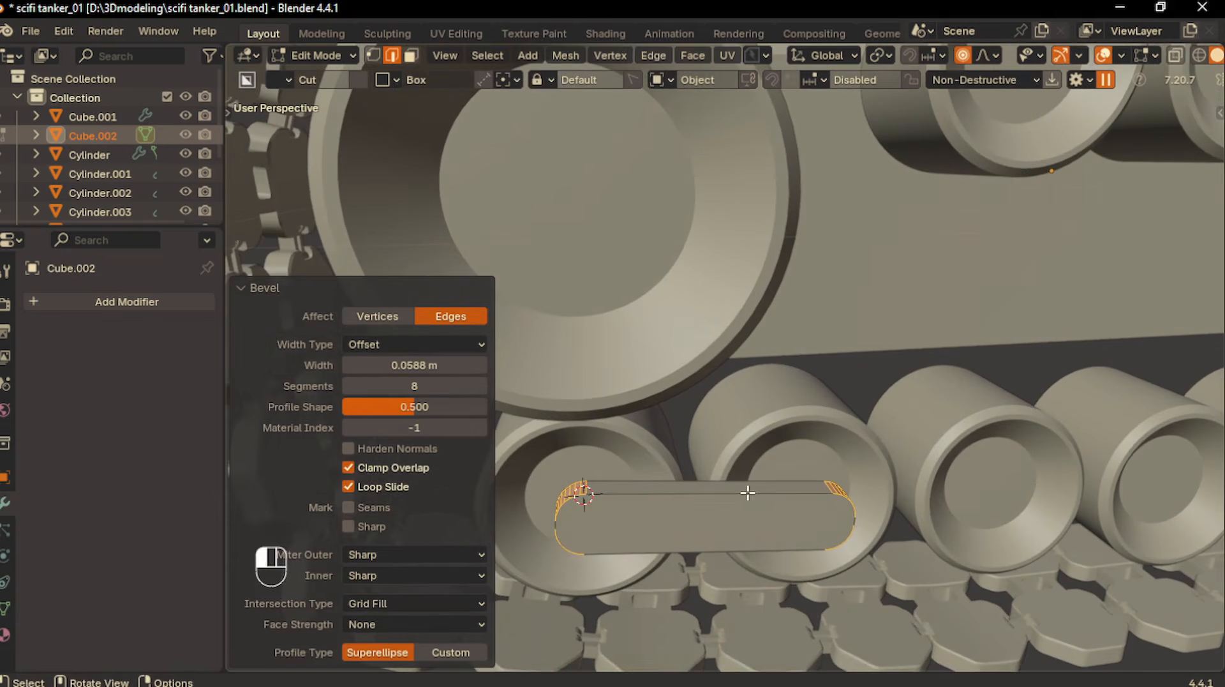
Add a centred loop cut across the bar's top and bevel it into a single-segment strip with a width of about 0.0748 m
key("ctrl+r")
left_click(697, 512)
right_click(698, 514)
key("ctrl+b")
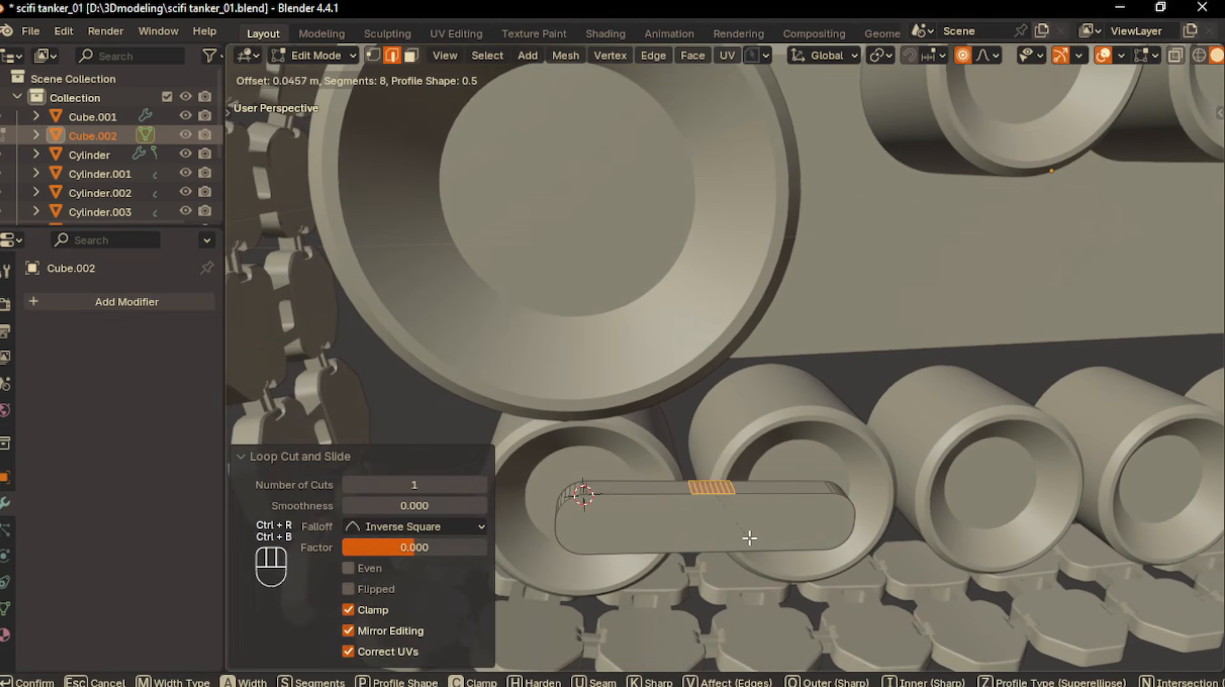
left_click(755, 536)
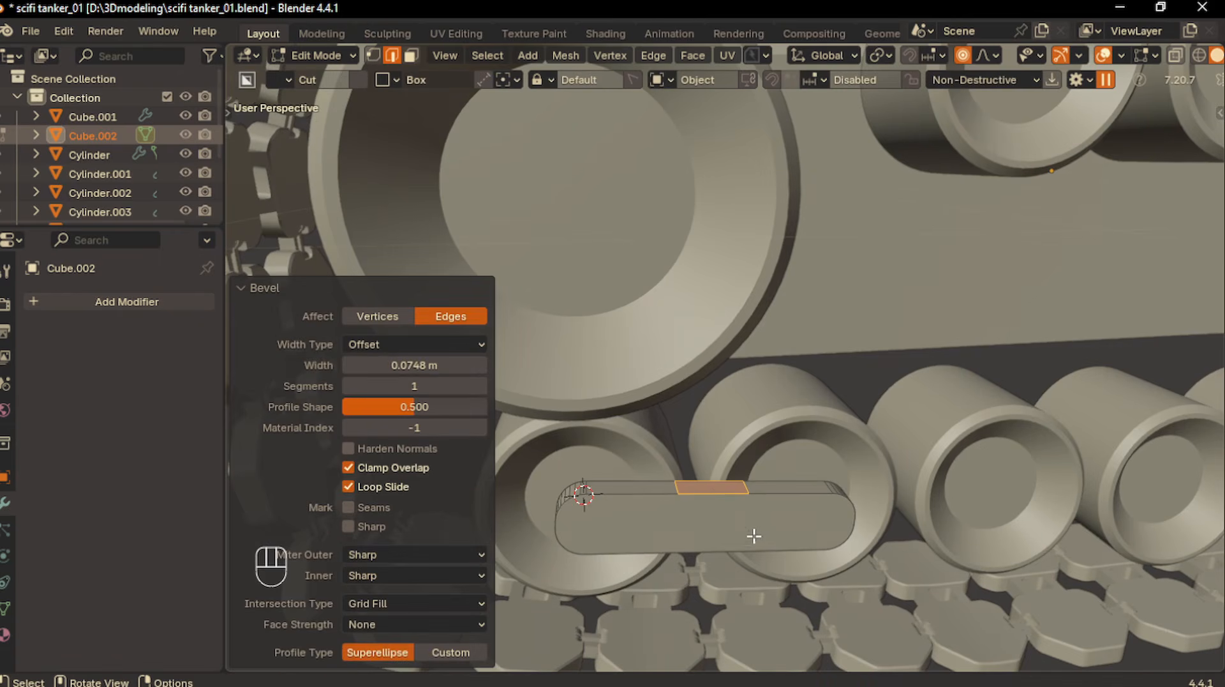
Extrude the bar's raised centre strip upward in two stages of about 0.048 m and 0.083 m
key("e")
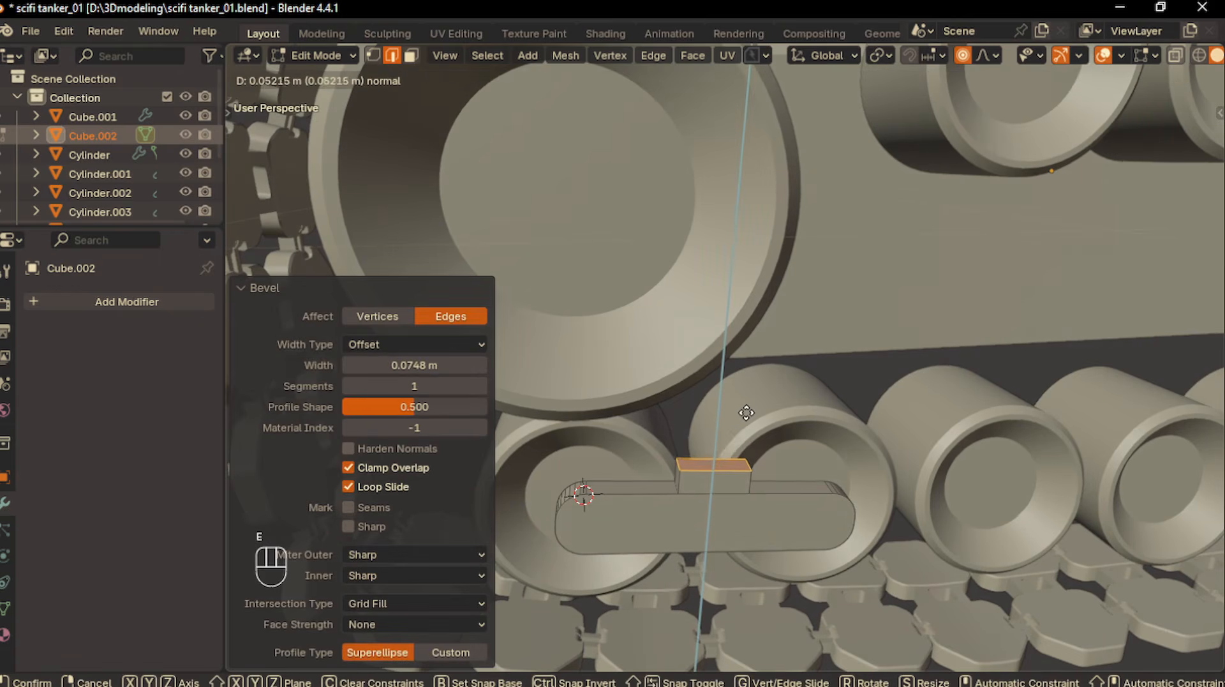
left_click(748, 397)
key("e")
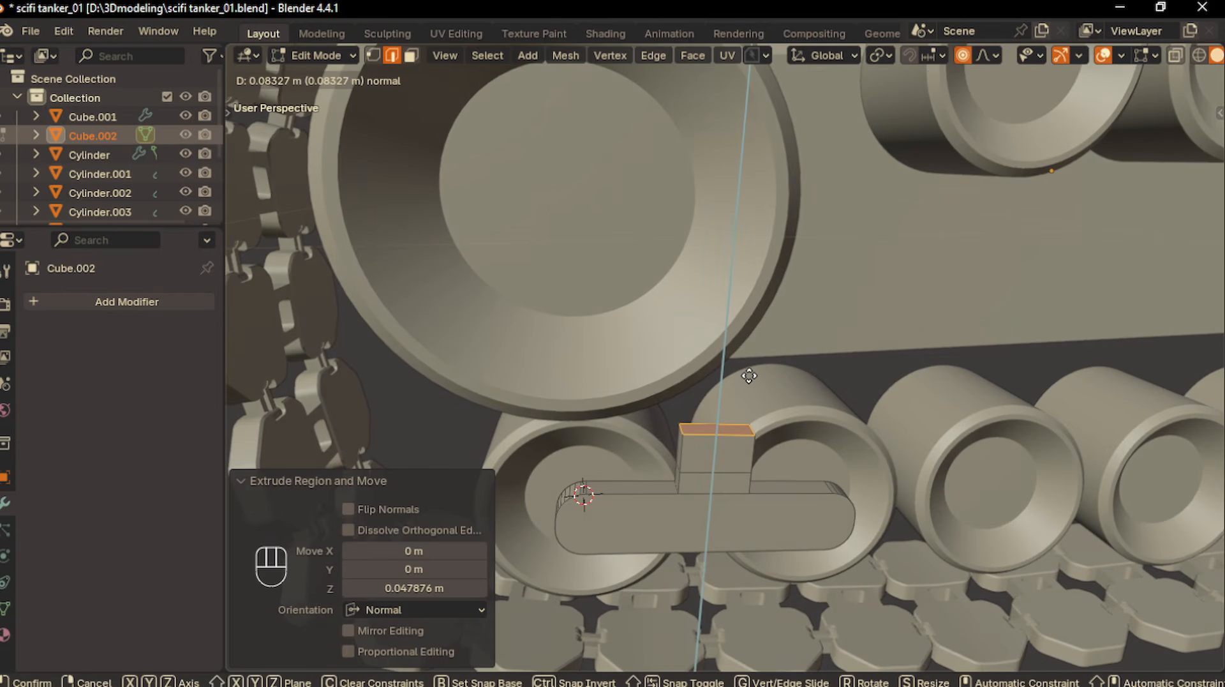
left_click(750, 376)
key("r")
key("x")
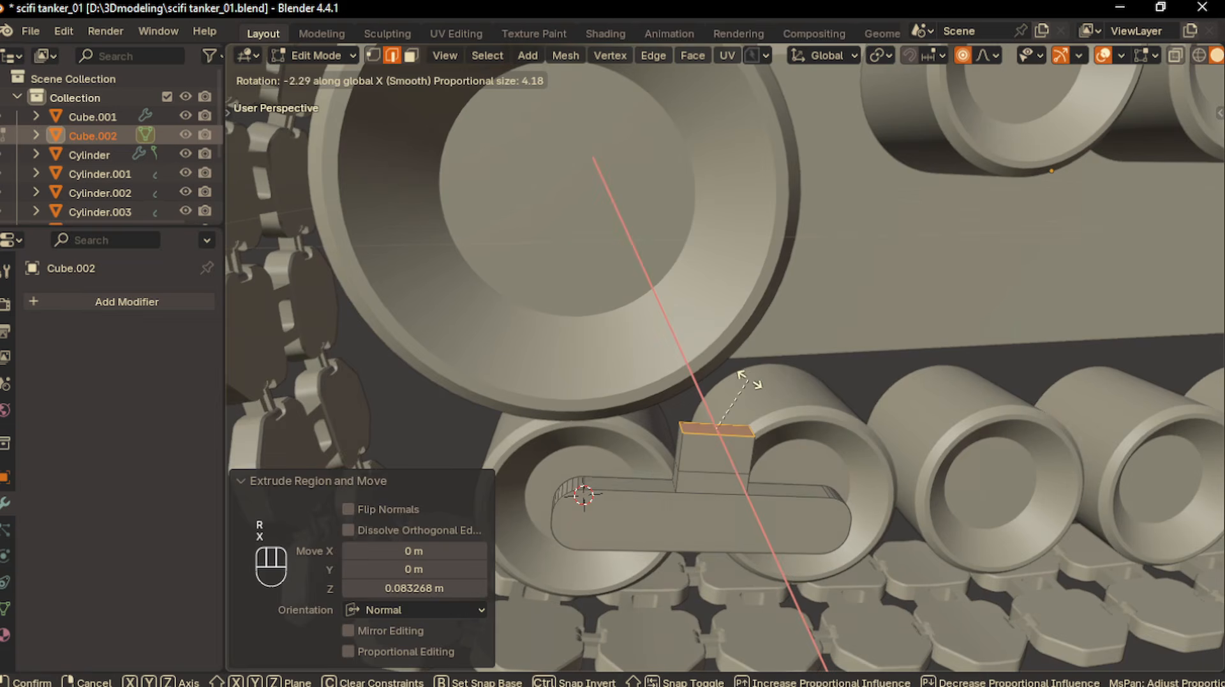
left_click(749, 380)
key("ctrl+z")
Turn off proportional editing and rotate the stub's top face about -21° around X
key("o")
key("r")
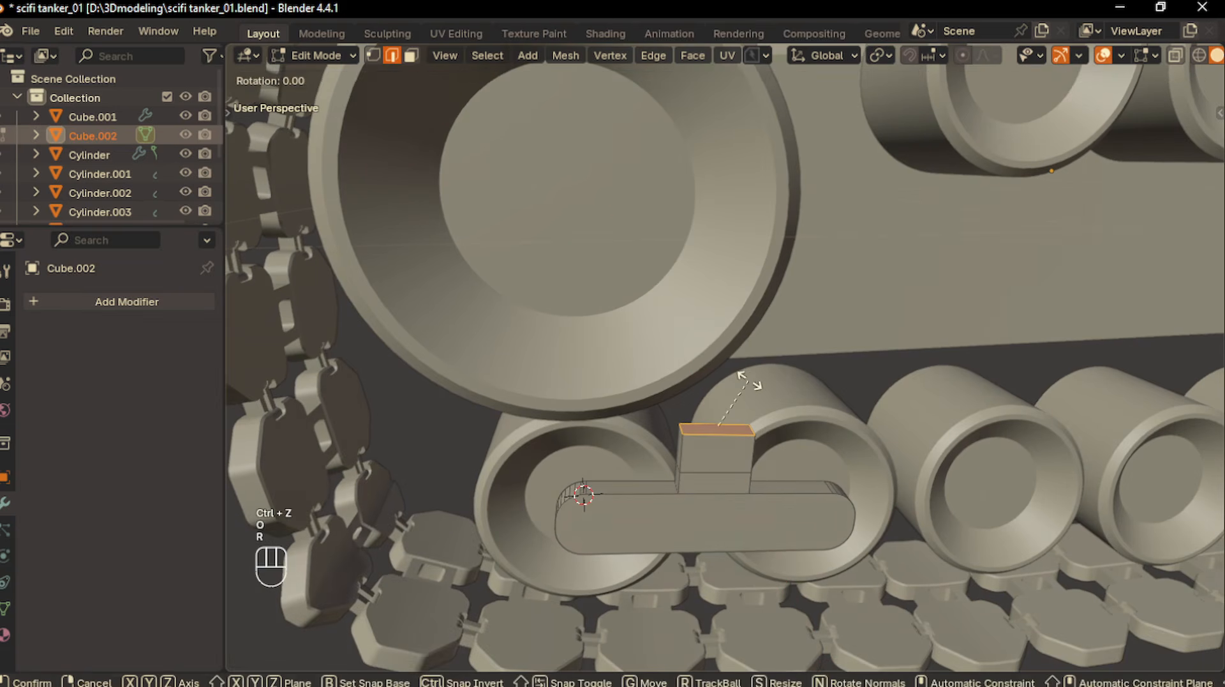
key("x")
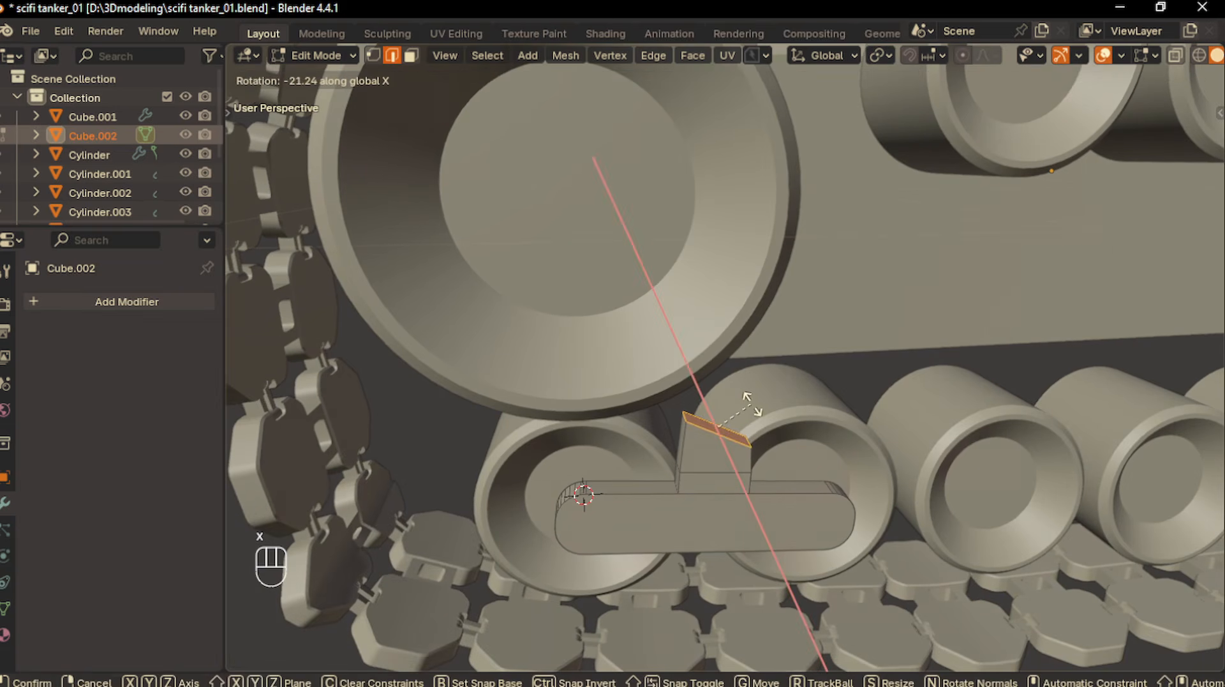
left_click(748, 407)
Extrude the upper stub's front side face forward about 0.263 m and lower the new end about 0.04 m along Z
middle_click_drag(748, 407, 726, 440)
left_click(411, 55)
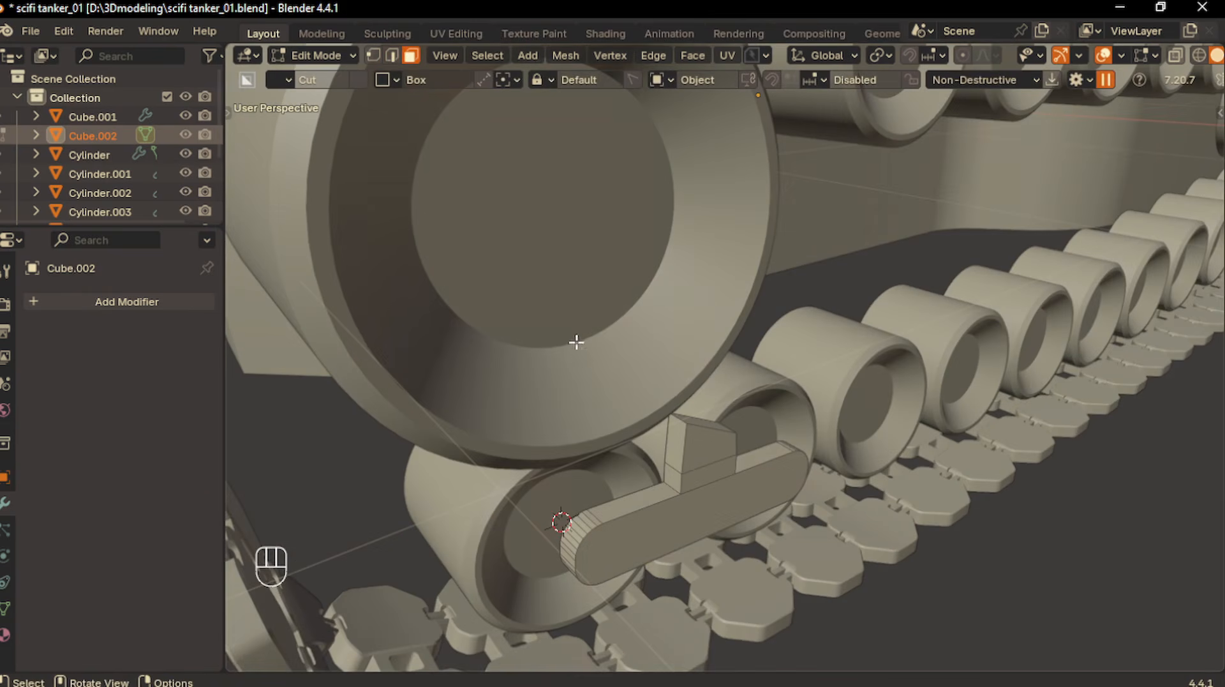
middle_click_drag(705, 438, 705, 432)
key("e")
left_click(629, 419)
middle_click_drag(629, 419, 711, 413)
scroll(711, 412, "up", 3)
middle_click_drag(615, 446, 620, 452)
key("g")
key("z")
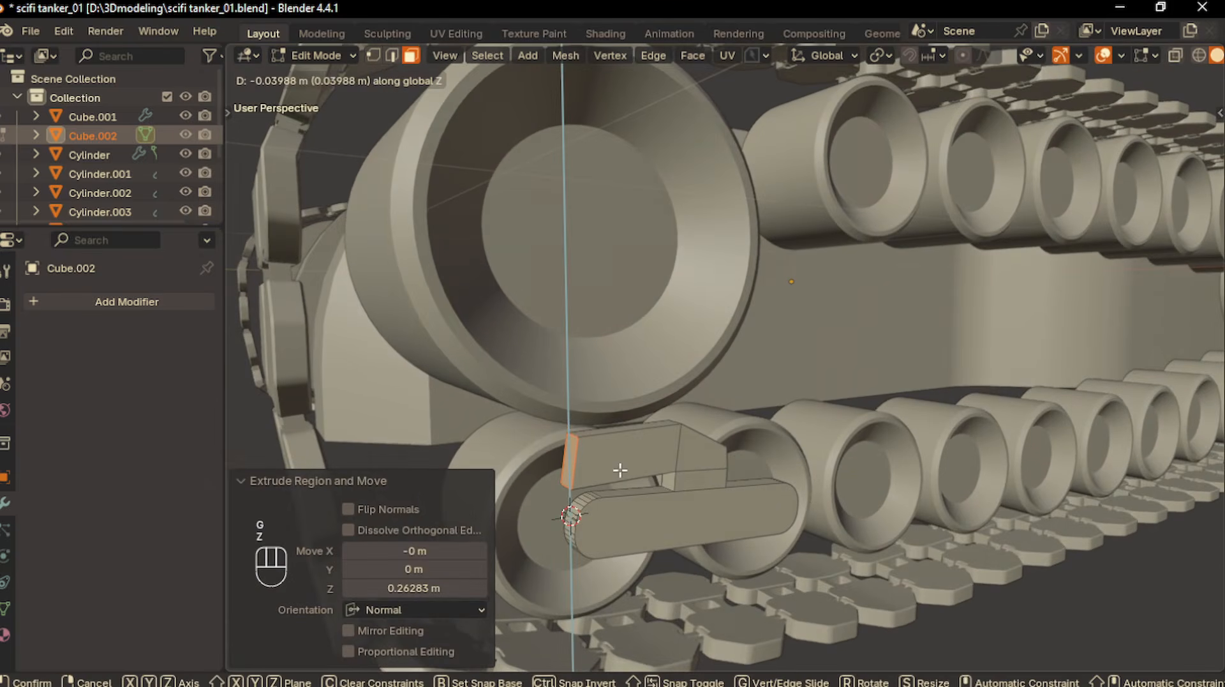
left_click(628, 469)
Add a vertical loop cut to the new forward extension, slid toward the stub with a factor of about 0.34
key("KP_1")
key("KP_3")
scroll(702, 475, "up", 2)
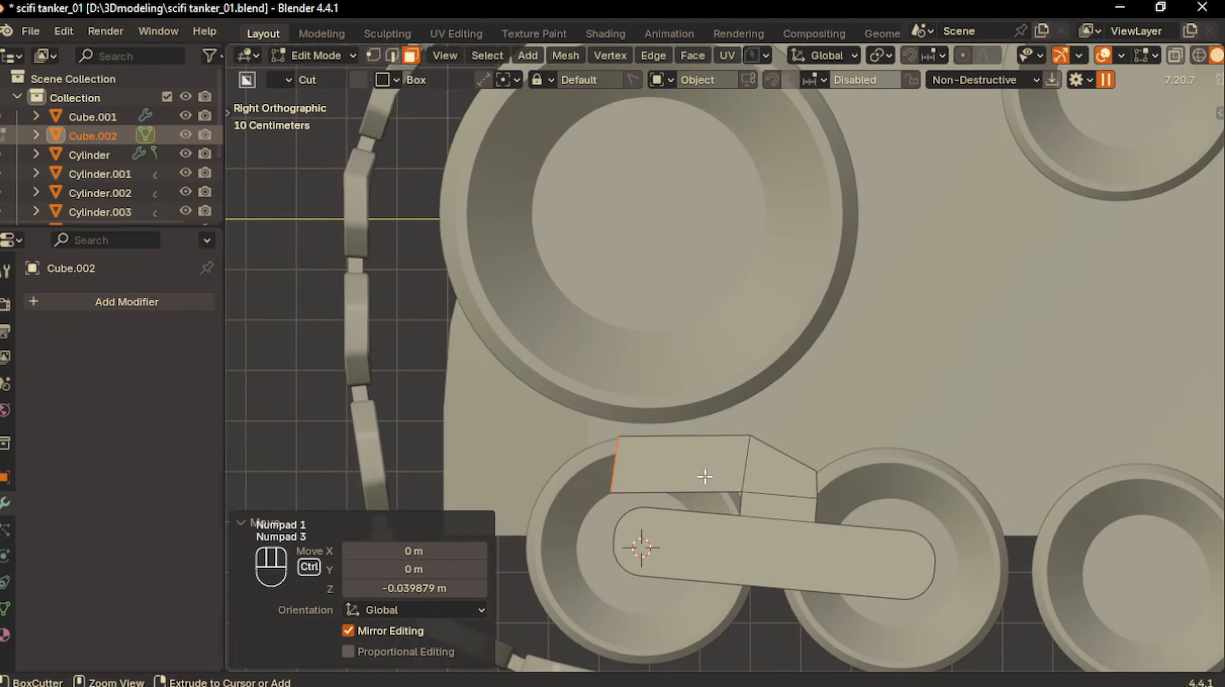
key("ctrl+r")
left_click(705, 476)
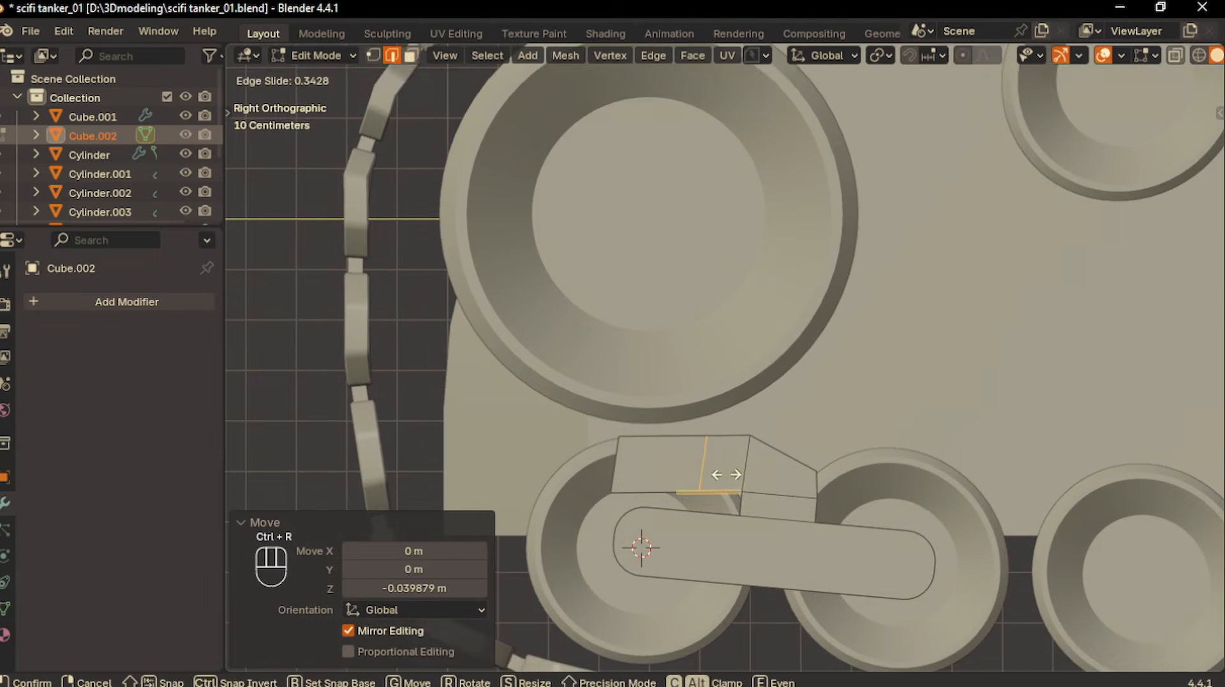
left_click(727, 474)
Extrude the outer side face of the extension's front section outward to form a thicker block
left_click(652, 453)
middle_click_drag(655, 456, 658, 457)
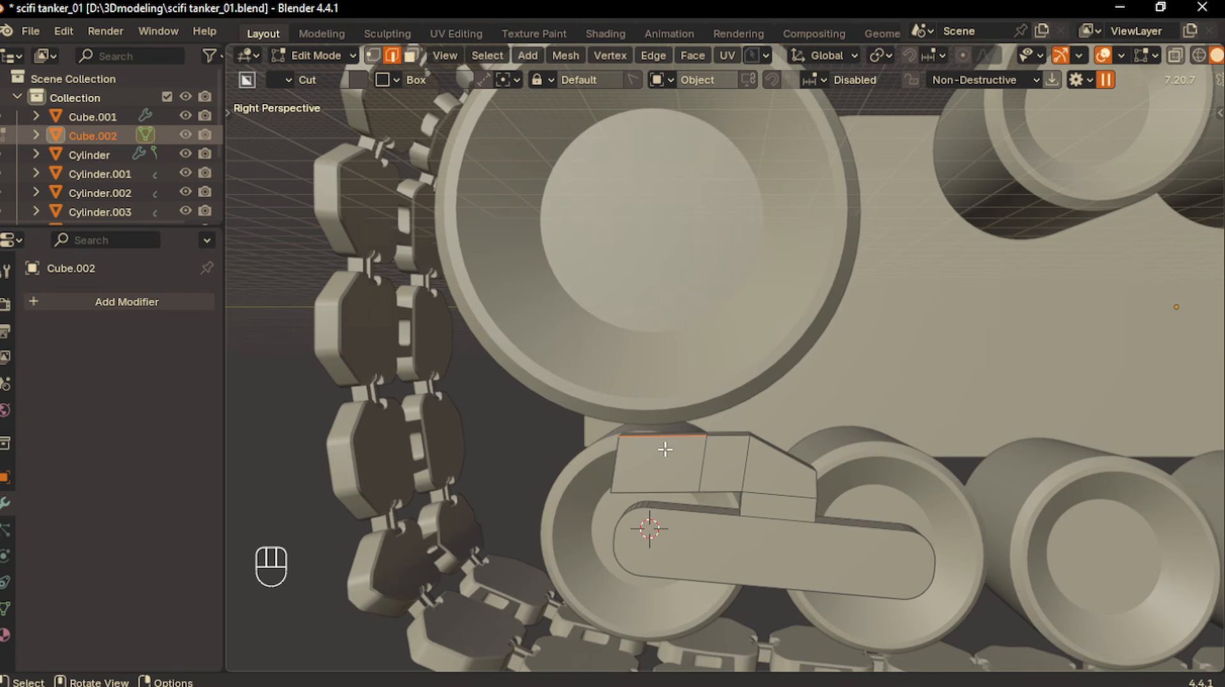
left_click(411, 55)
left_click(687, 475)
middle_click_drag(687, 475, 702, 518)
key("e")
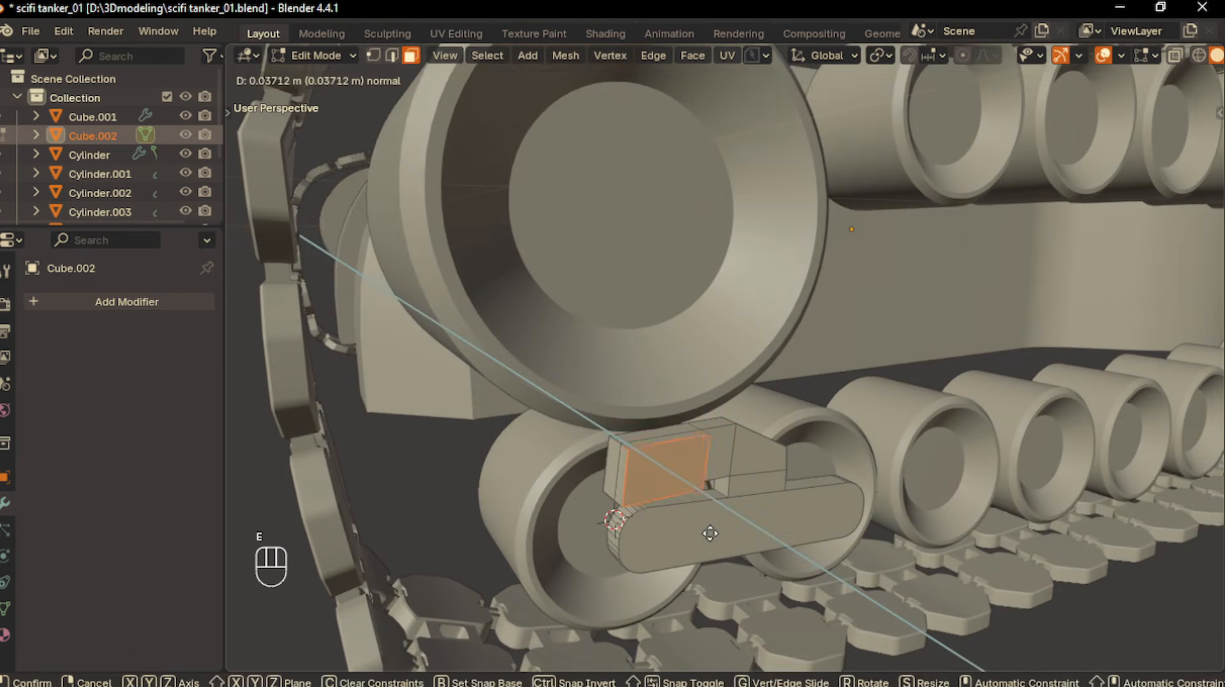
left_click(705, 534)
Select the block's front end face and move it slightly forward along Y
middle_click_drag(645, 528, 600, 491)
key("KP_3")
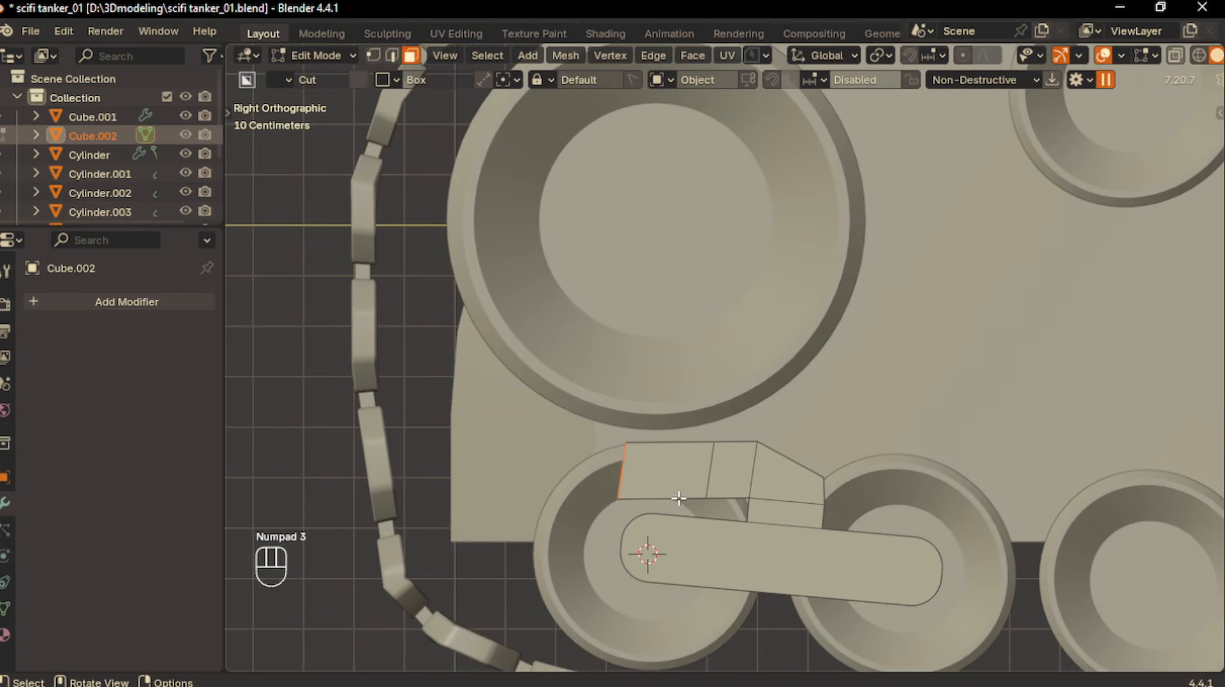
key("g")
key("y")
left_click(638, 498)
key("Tab")
middle_click_drag(805, 488, 893, 473)
key("Tab")
Merge the two adjacent top faces of the front block into a single face
key("d")
key("f")
middle_click_drag(657, 441, 702, 419)
scroll(725, 420, "up", 2)
left_click(722, 421)
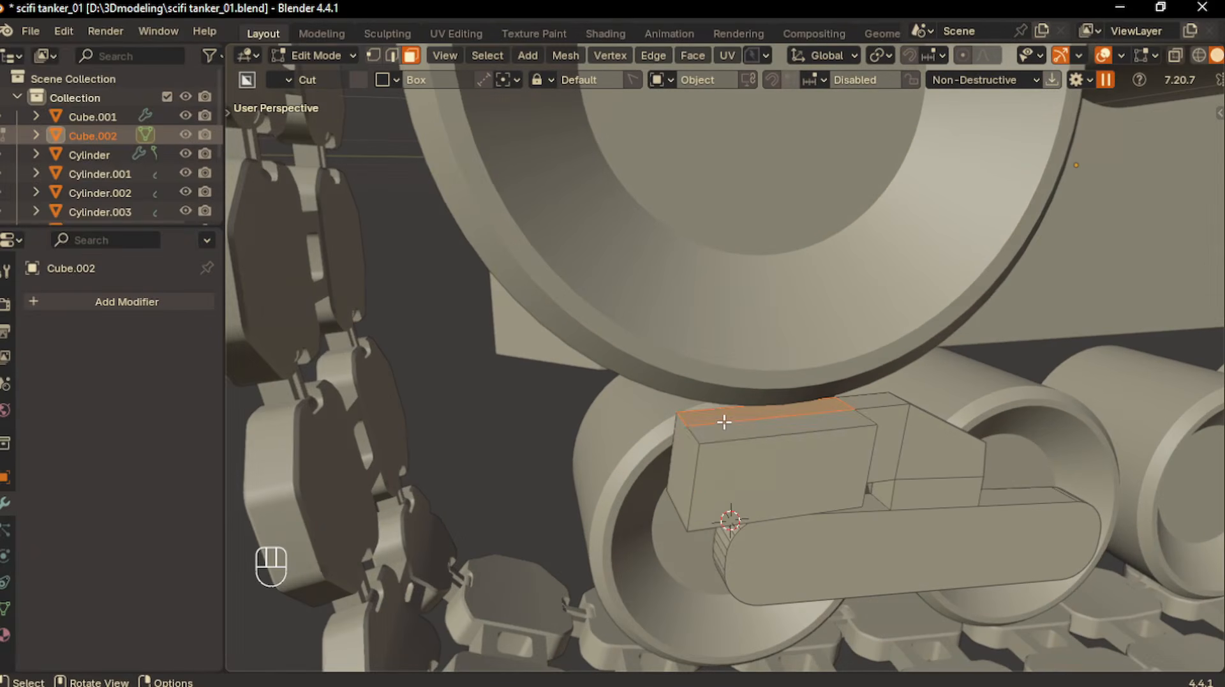
left_click(776, 438, "shift")
key("f")
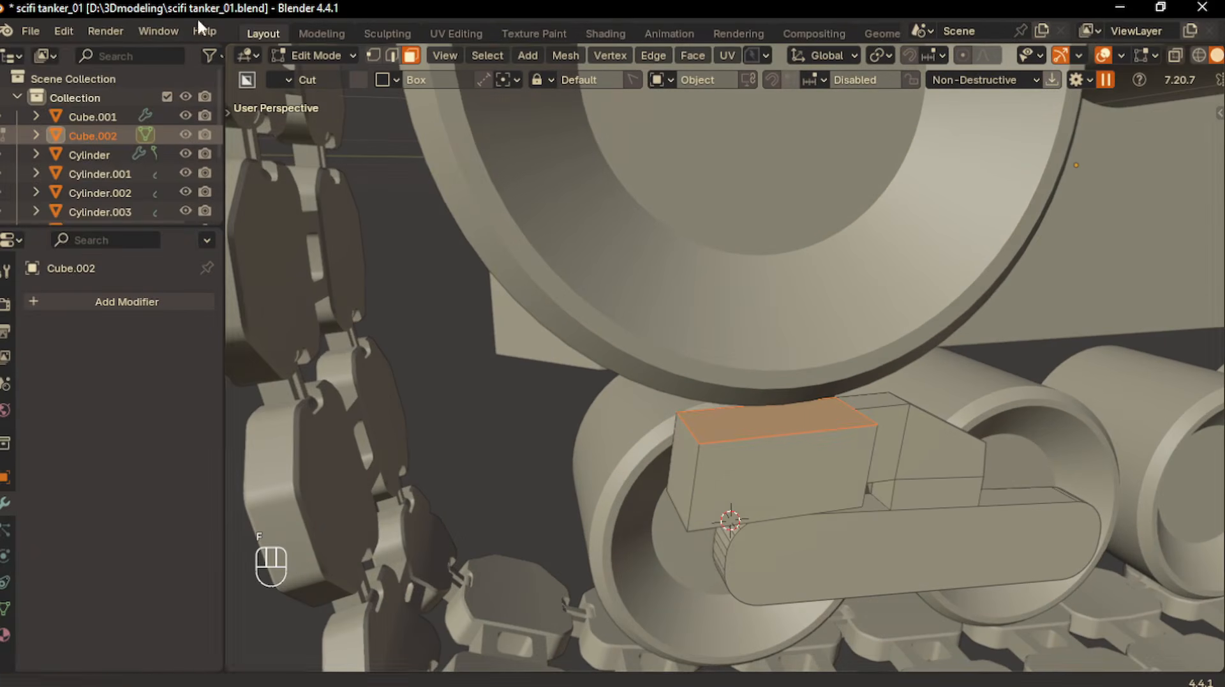
Chamfer the block's top front edge with a single-segment bevel of about 0.0609 m
left_click(392, 55)
left_click(687, 434)
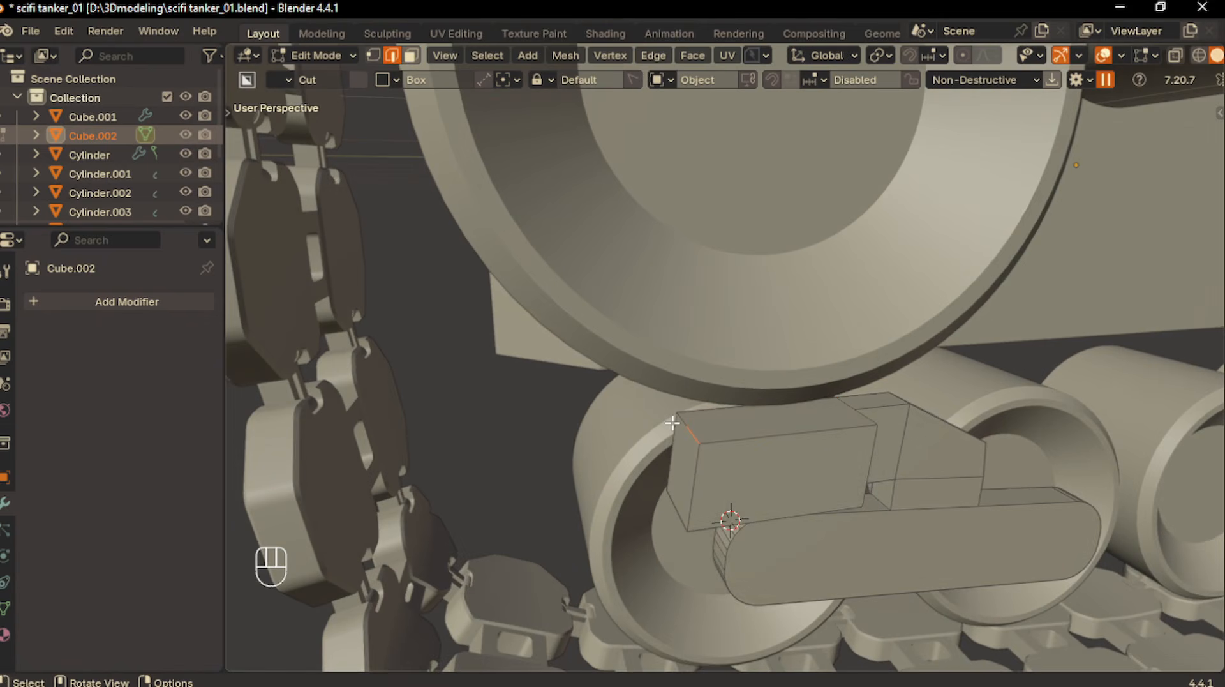
key("a")
key("period")
left_click(688, 428)
key("g")
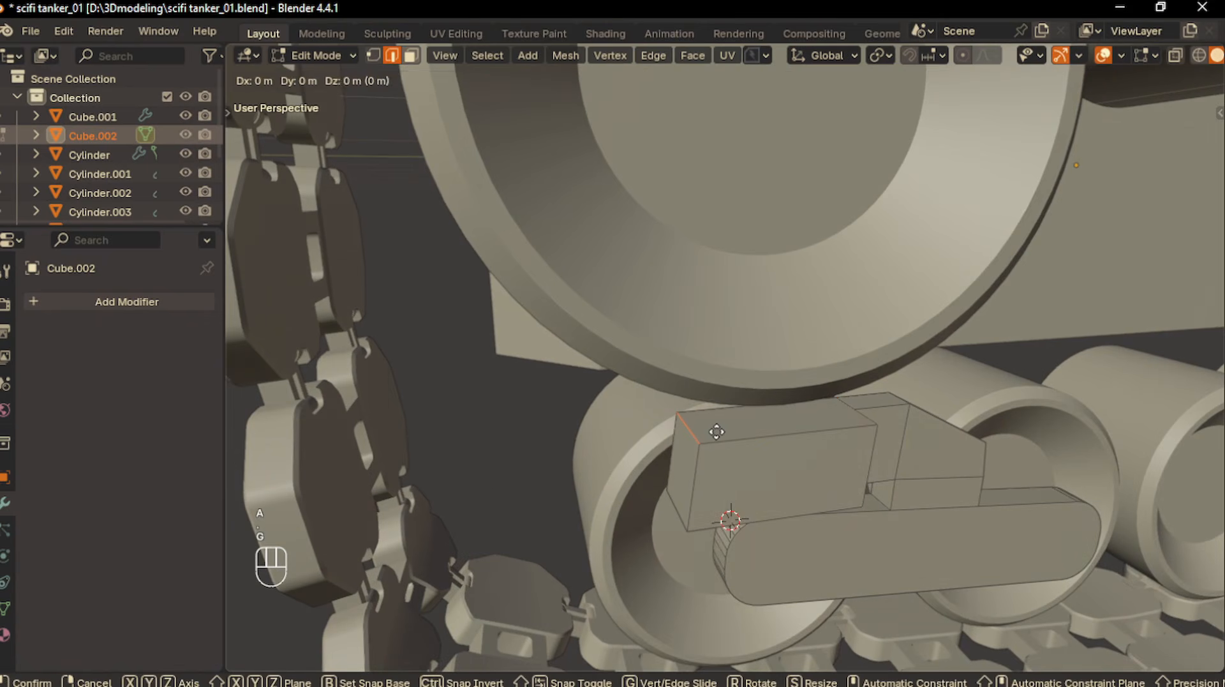
left_click(716, 432)
key("ctrl+b")
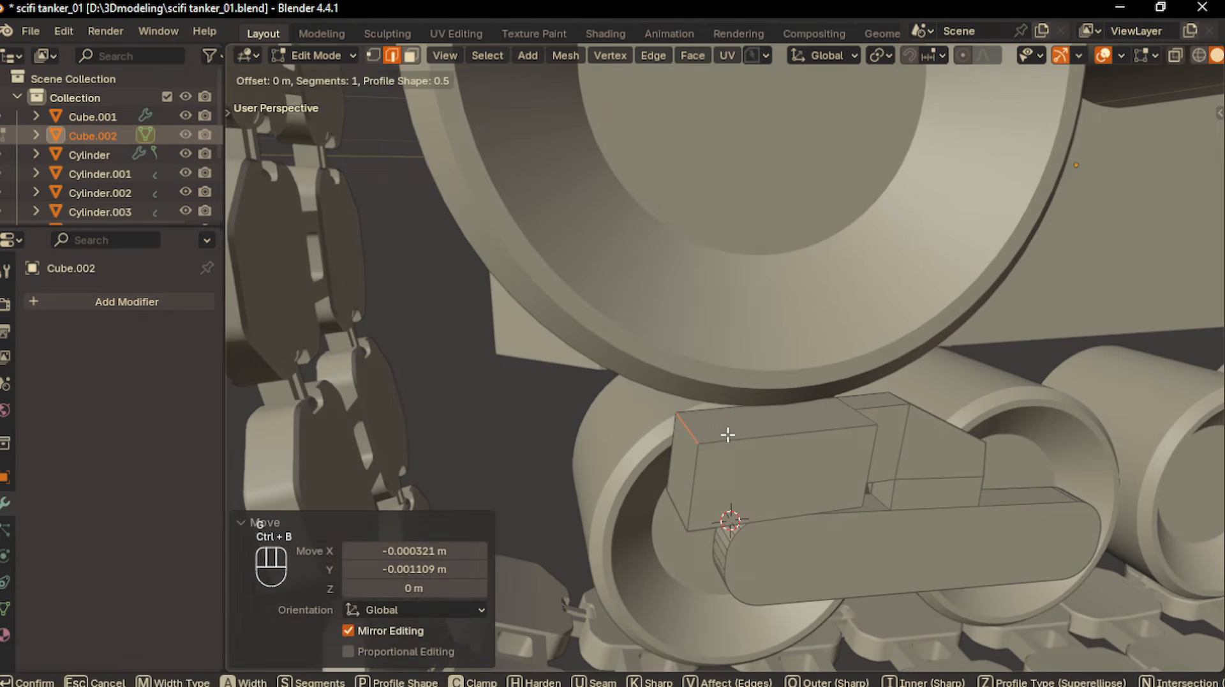
left_click(768, 432)
middle_click_drag(768, 432, 690, 411)
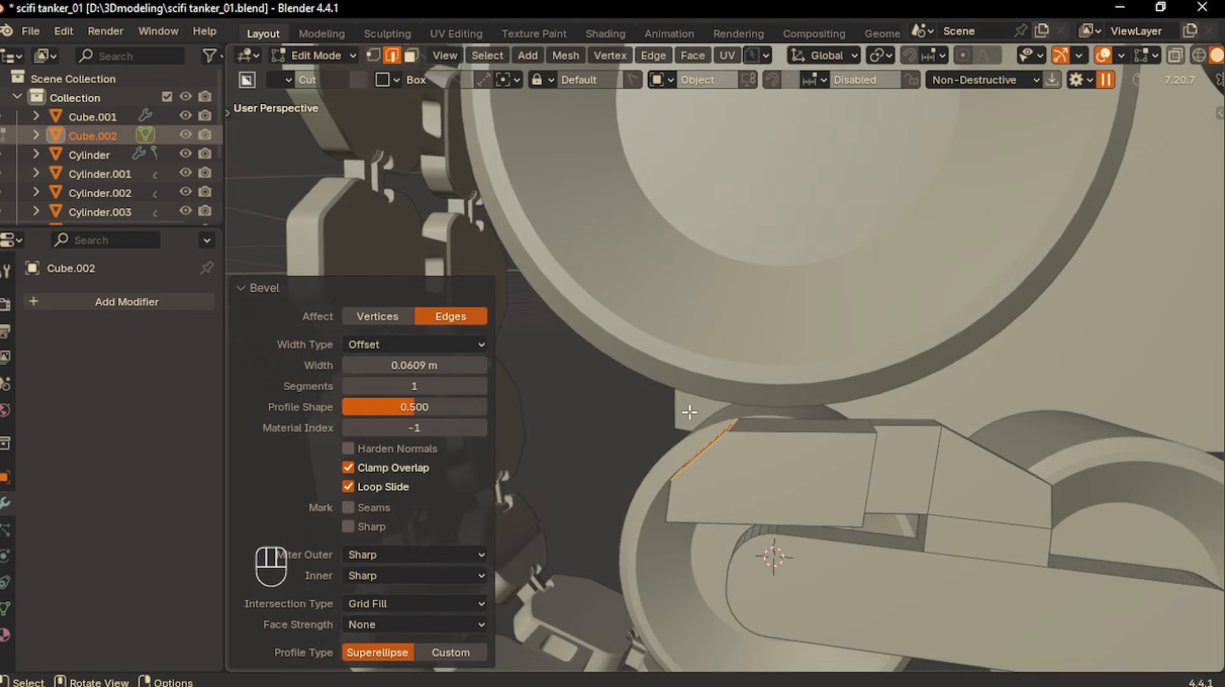
Move the outer vertical edge at the block's rear forward along Y to slant its back face, and leave mesh editing
middle_click_drag(738, 464, 863, 504)
left_click(840, 487)
key("g")
key("y")
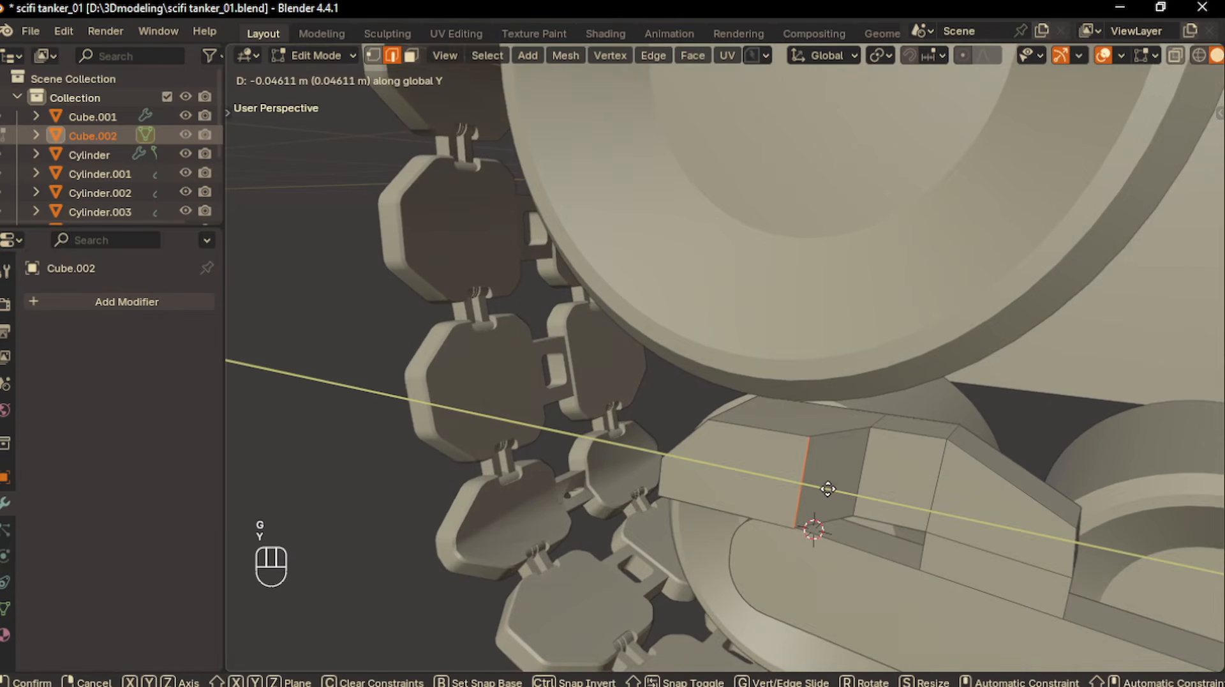
left_click(737, 503)
key("Tab")
In the right side view, place the 3D cursor at the centre of the arm's rounded front end
left_click(748, 455)
key("KP_1")
key("w")
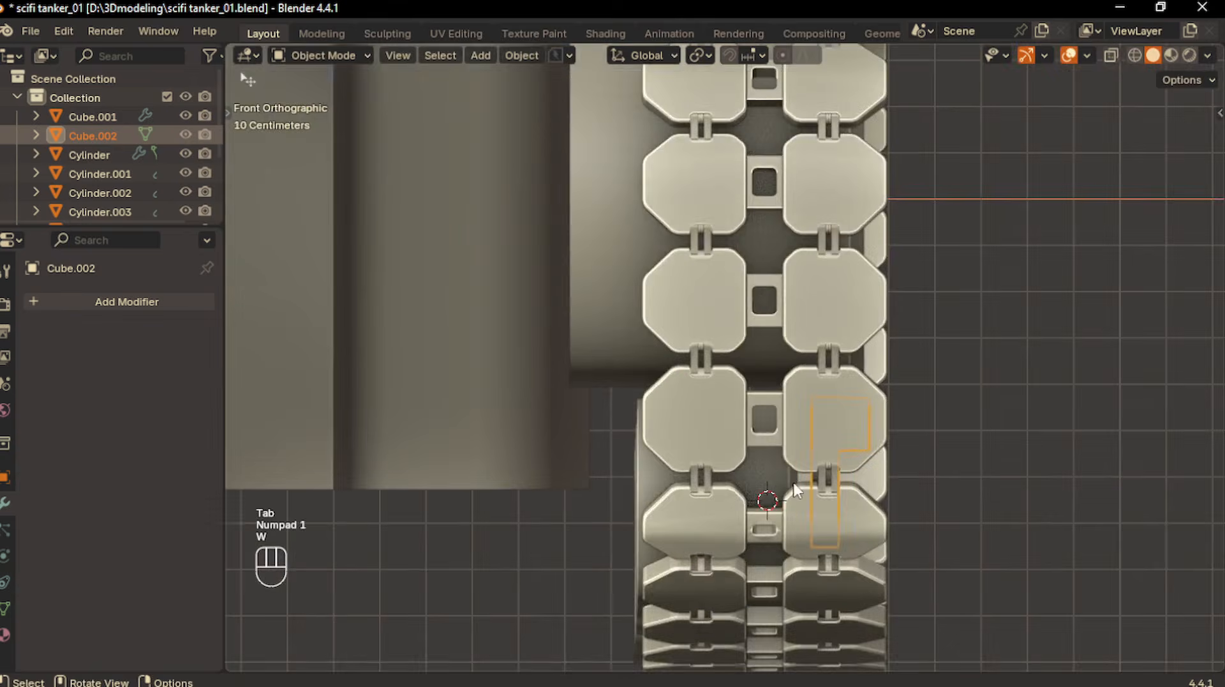
key("KP_3")
left_click(874, 492)
left_click(772, 485)
scroll(750, 484, "up", 3)
middle_click_drag(748, 485, 749, 480, "shift")
scroll(749, 480, "down", 5)
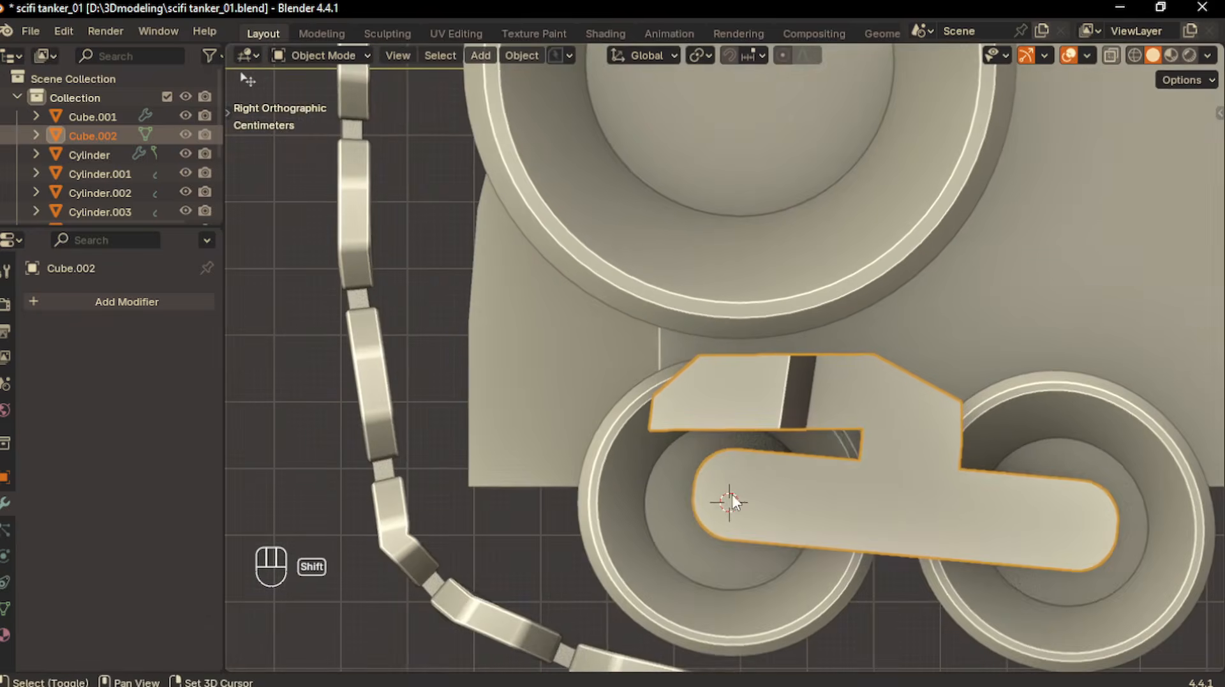
key("x")
left_click(736, 491)
Add a 32-vertex cylinder at the 3D cursor and shrink it by factors of 0.155 and 0.388
key("shift+a")
mouse_move(669, 325)
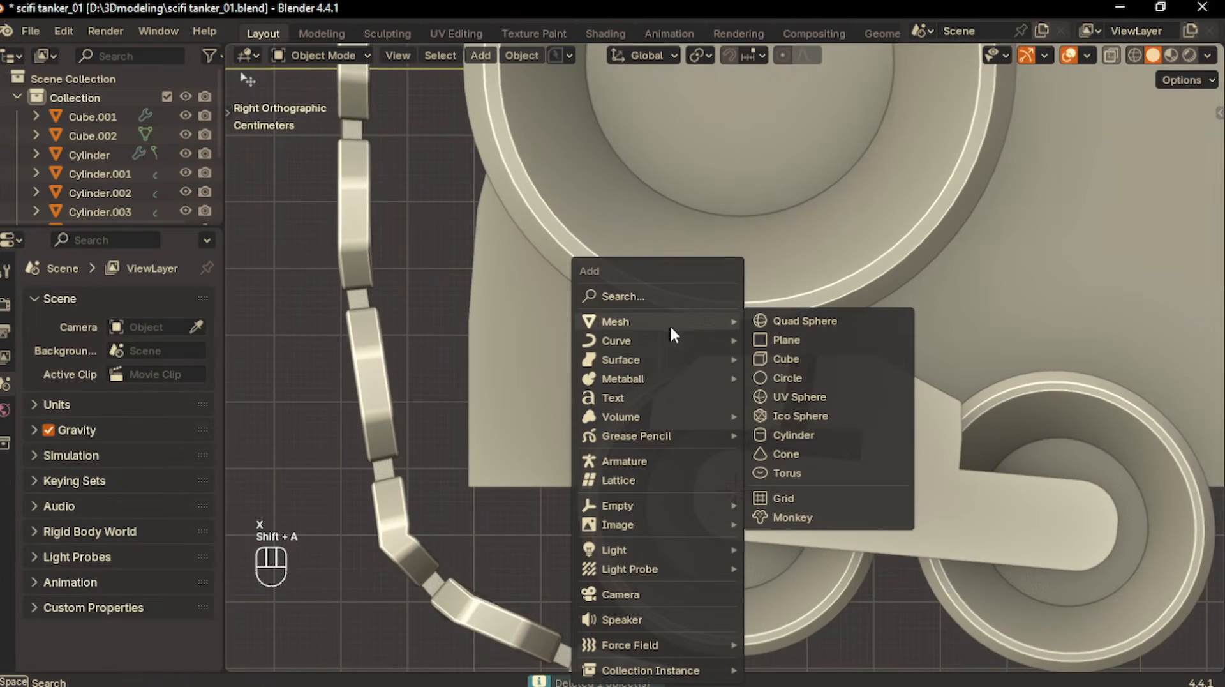
left_click(798, 434)
left_click(454, 430)
type("32")
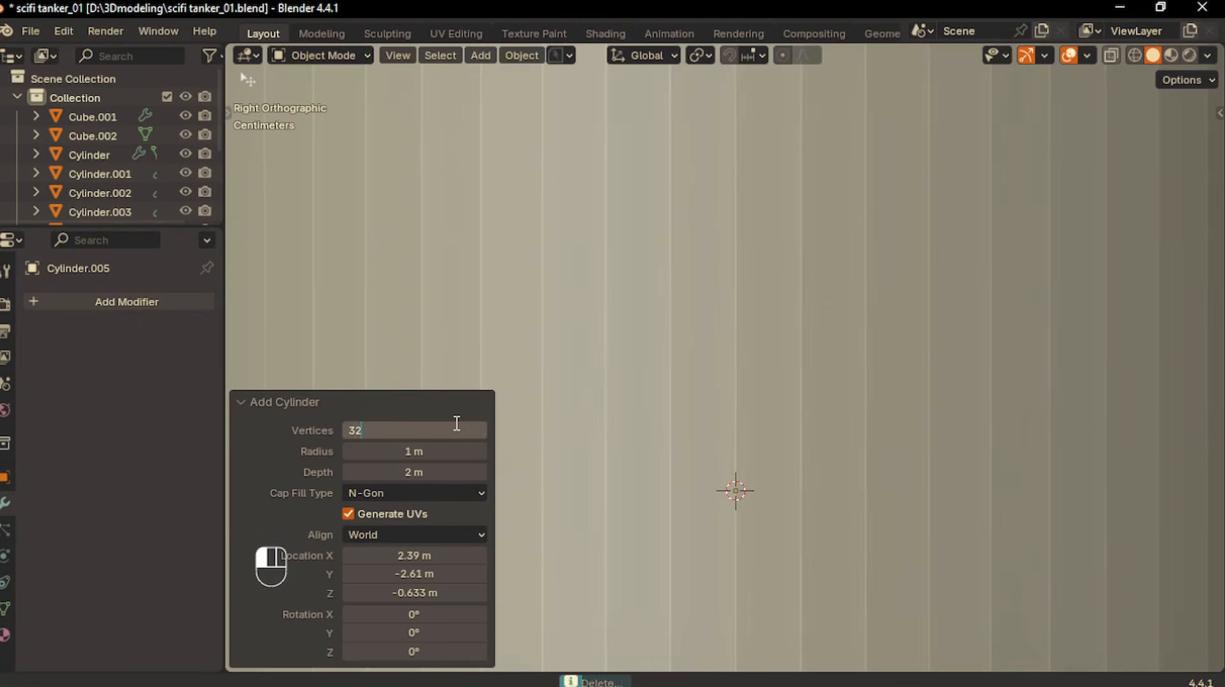
key("Return")
key("s")
left_click(884, 495)
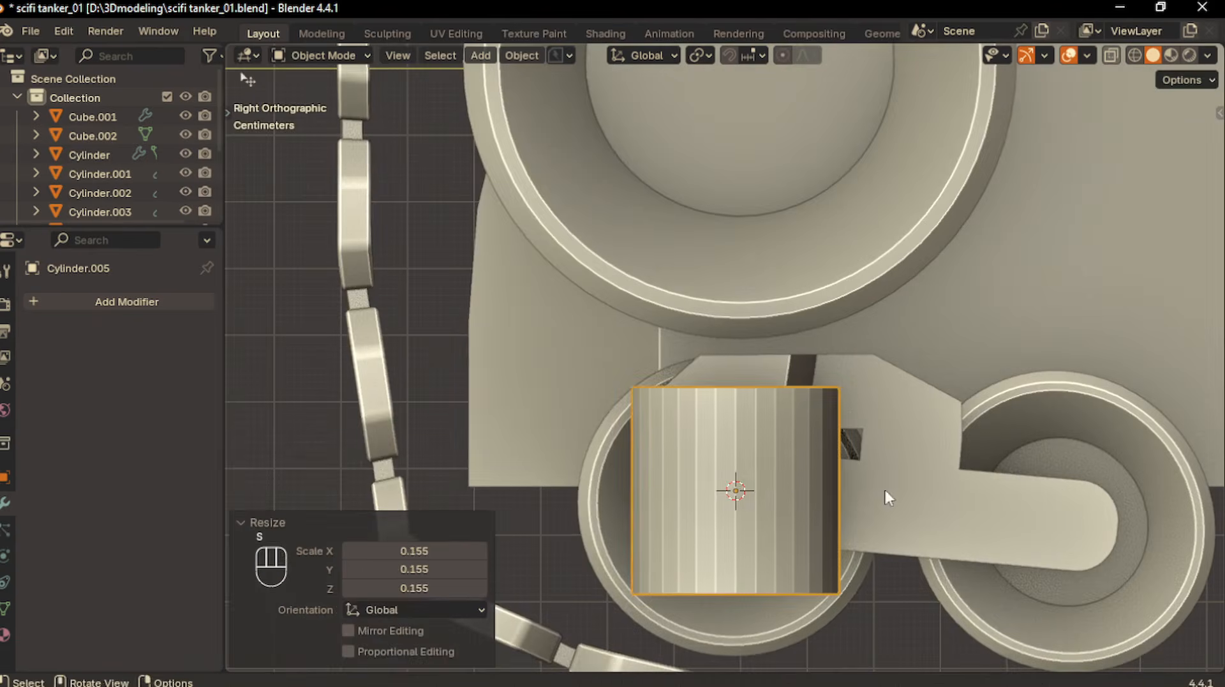
key("s")
left_click(807, 490)
Rotate the cylinder 90° around Y and scale it uniformly to 0.850
type("rx")
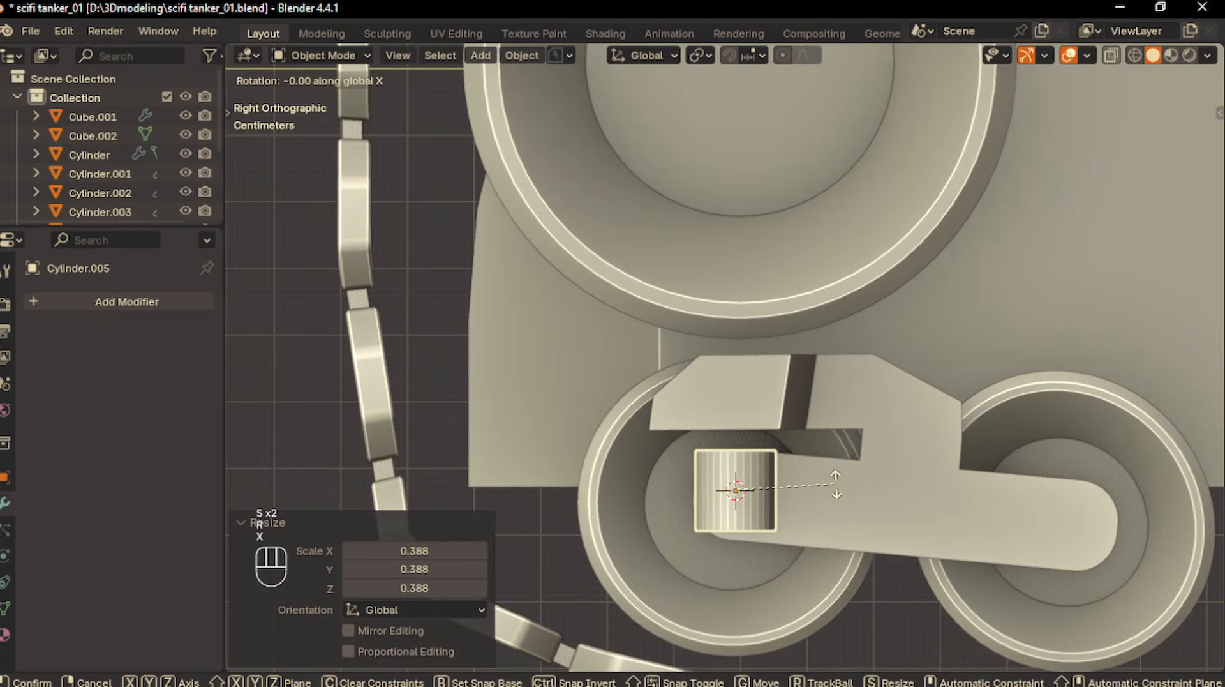
type("y90")
key("Return")
key("s")
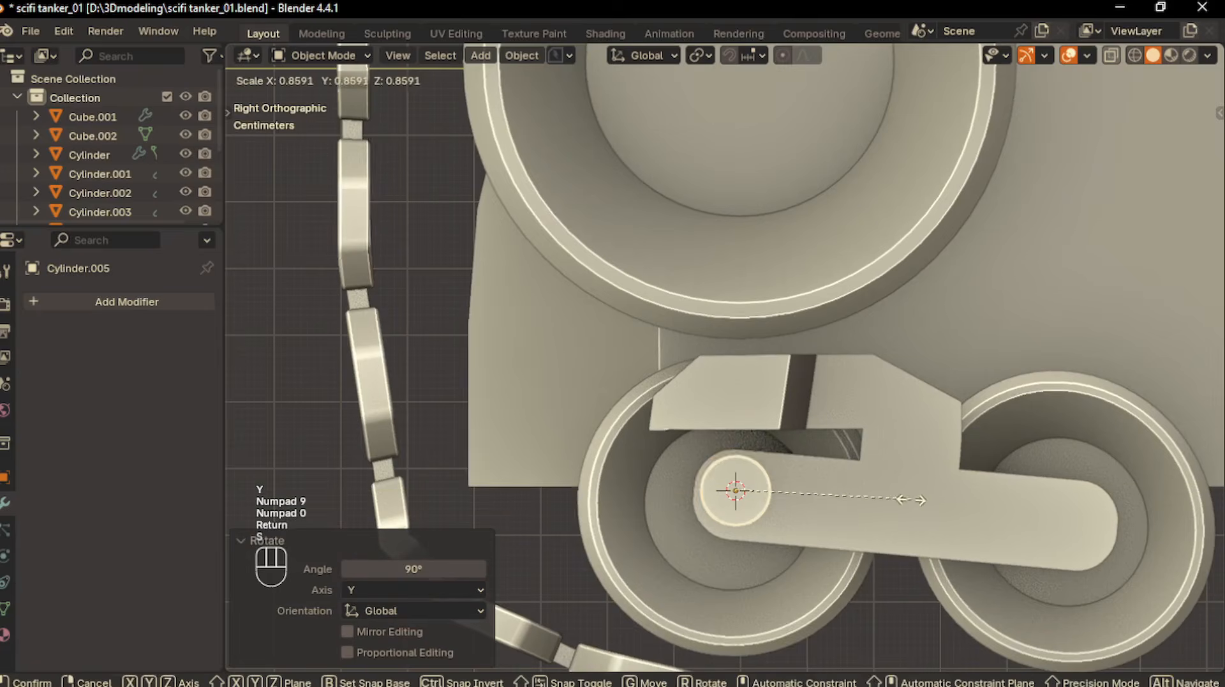
left_click(913, 523)
Nudge the cylinder about 0.008 m in Y and -0.001 m in Z, and flatten it along X to 0.517
scroll(913, 523, "down", 2)
key("g")
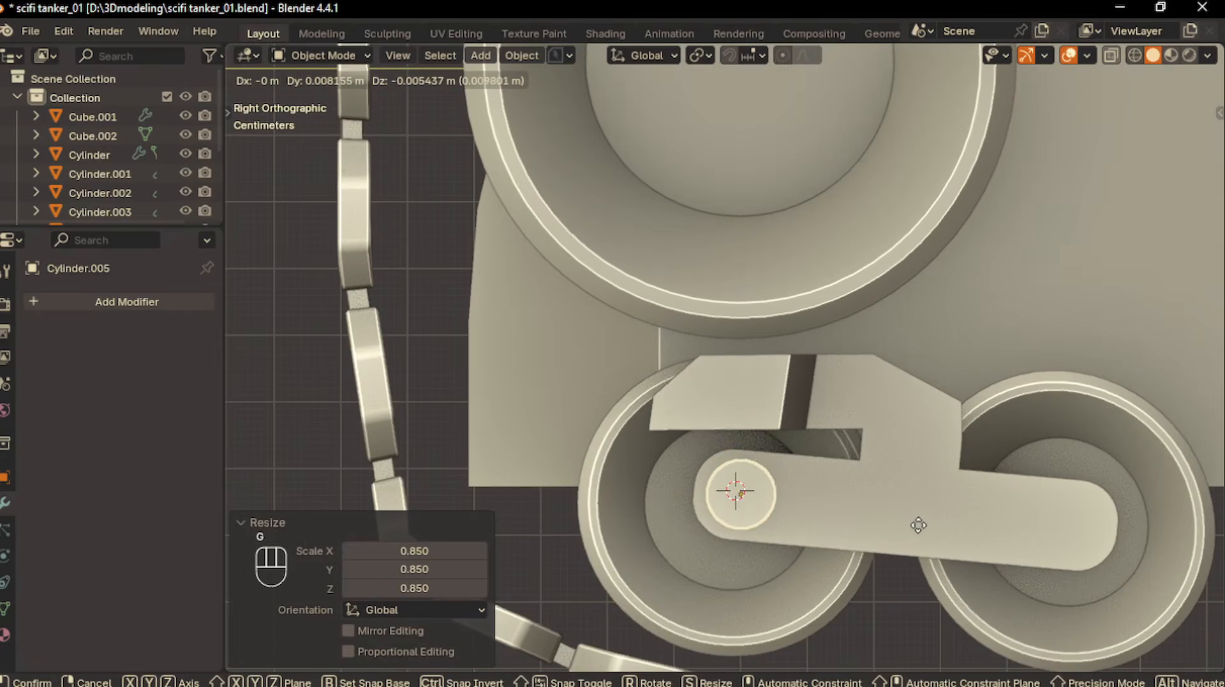
left_click(887, 527)
scroll(888, 528, "down", 3)
middle_click_drag(889, 531, 945, 578)
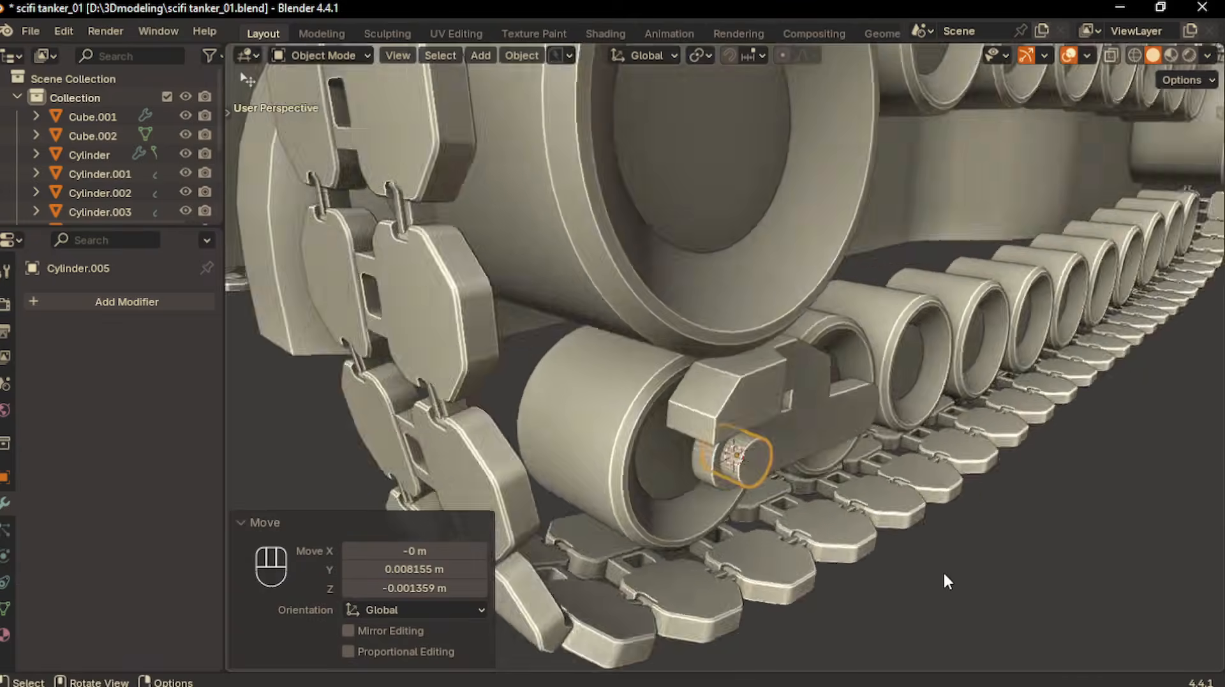
key("s")
key("x")
left_click(856, 542)
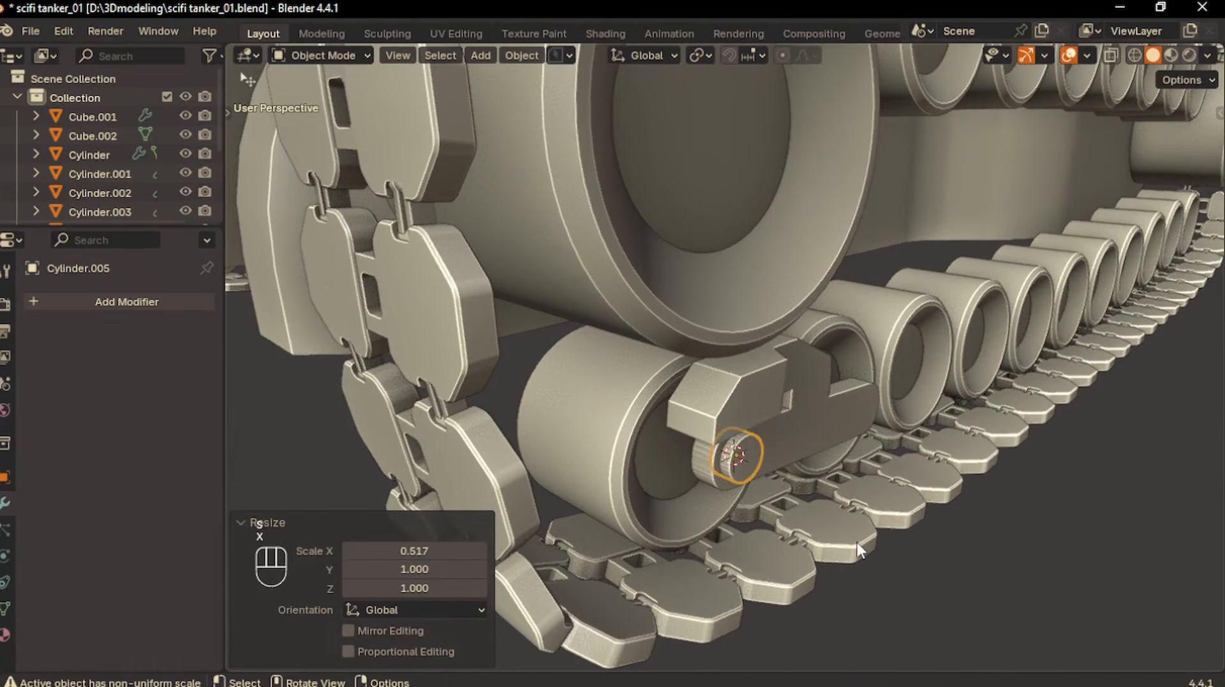
Shift the cylinder slightly inward along X and apply Shade Auto Smooth with a 30° angle
scroll(856, 541, "up", 3)
key("g")
key("y")
key("x")
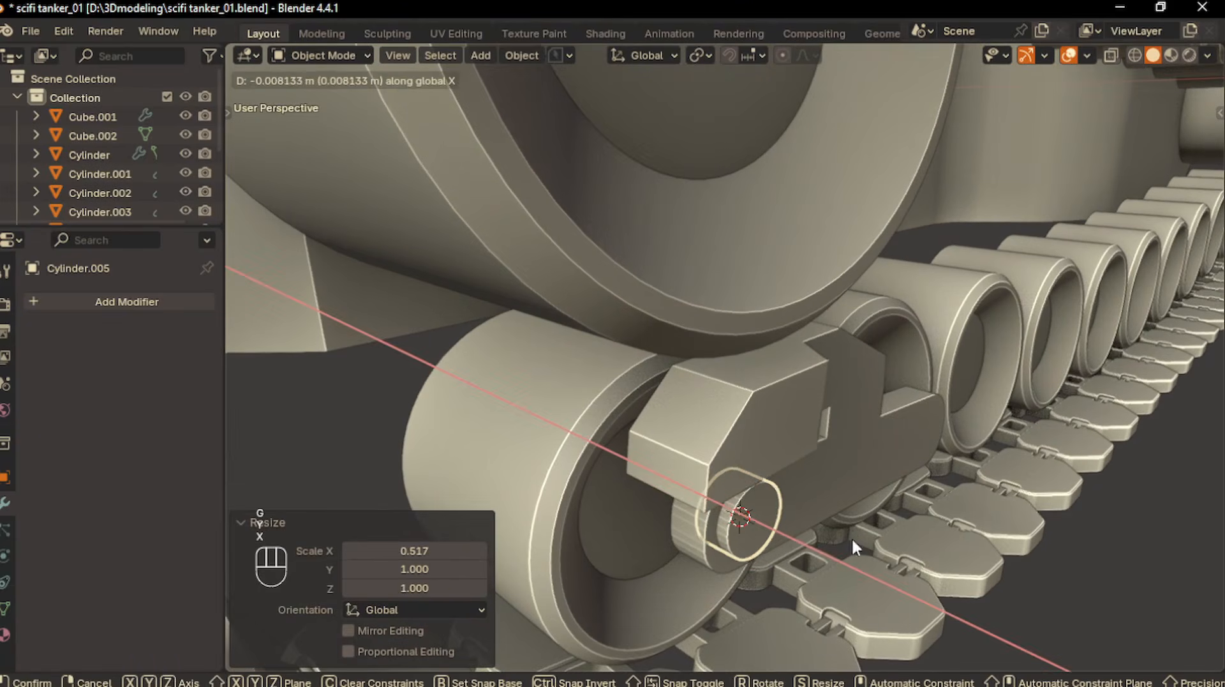
left_click(852, 537)
right_click(848, 470)
left_click(813, 340)
Duplicate the pin cylinder onto the arm's rear rounded end, offset about 0.494 m in Y and -0.046 m in Z
key("KP_1")
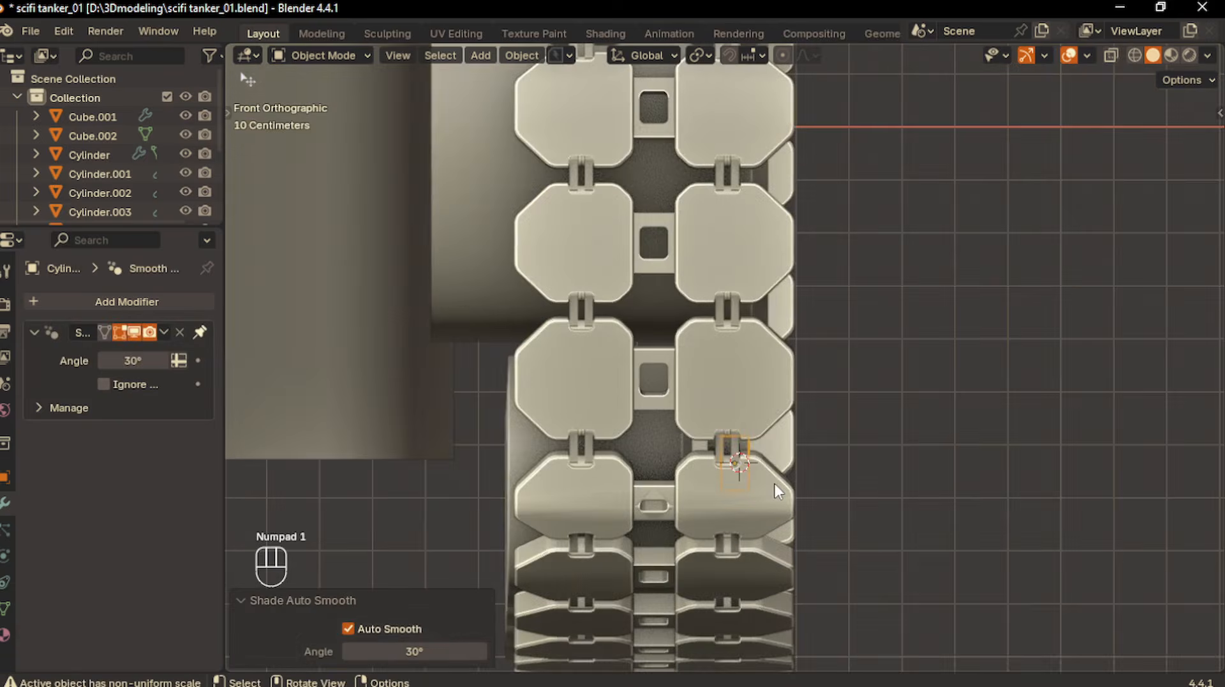
key("KP_4")
key("KP_3")
middle_click_drag(790, 536, 761, 512, "shift")
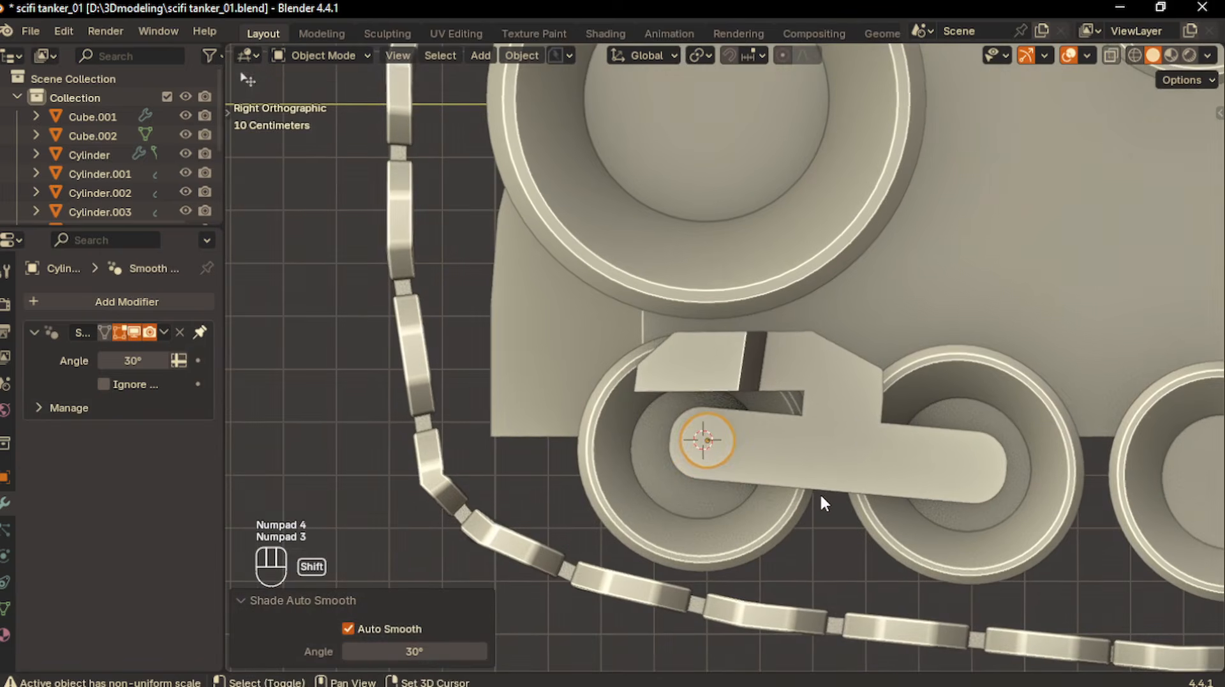
key("shift+d")
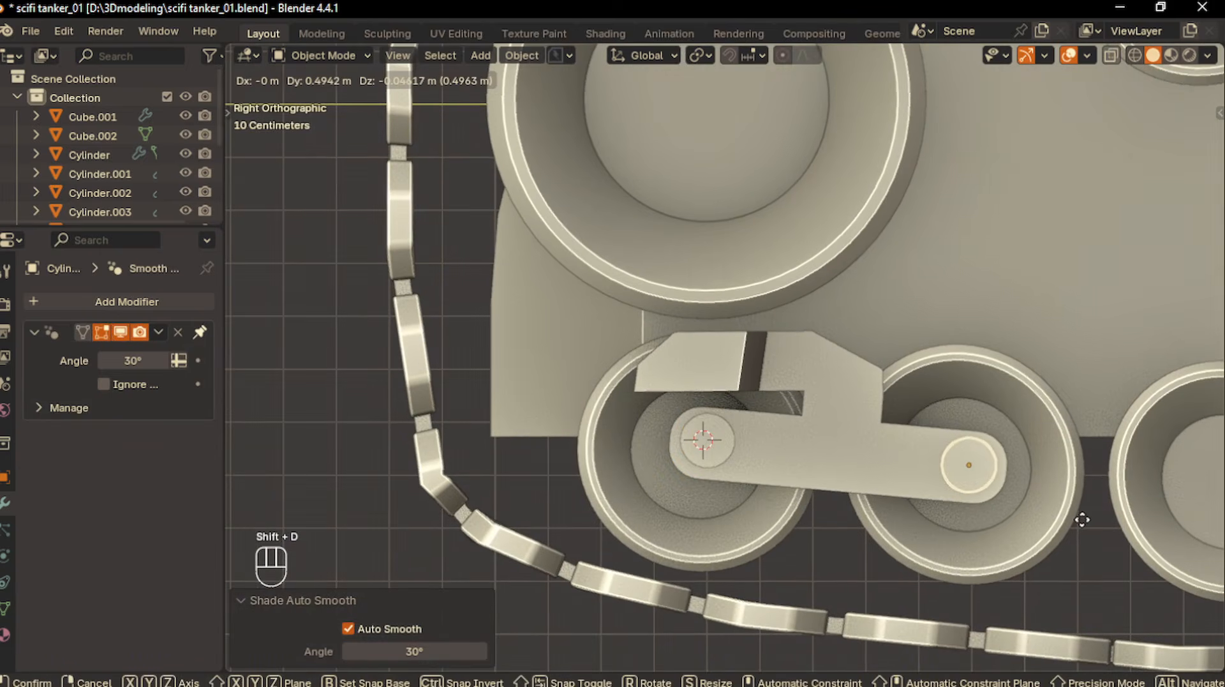
left_click(1078, 515)
Duplicate the pin cylinder onto the arm's upper front block and scale it uniformly to 0.807
middle_click_drag(1079, 515, 782, 456)
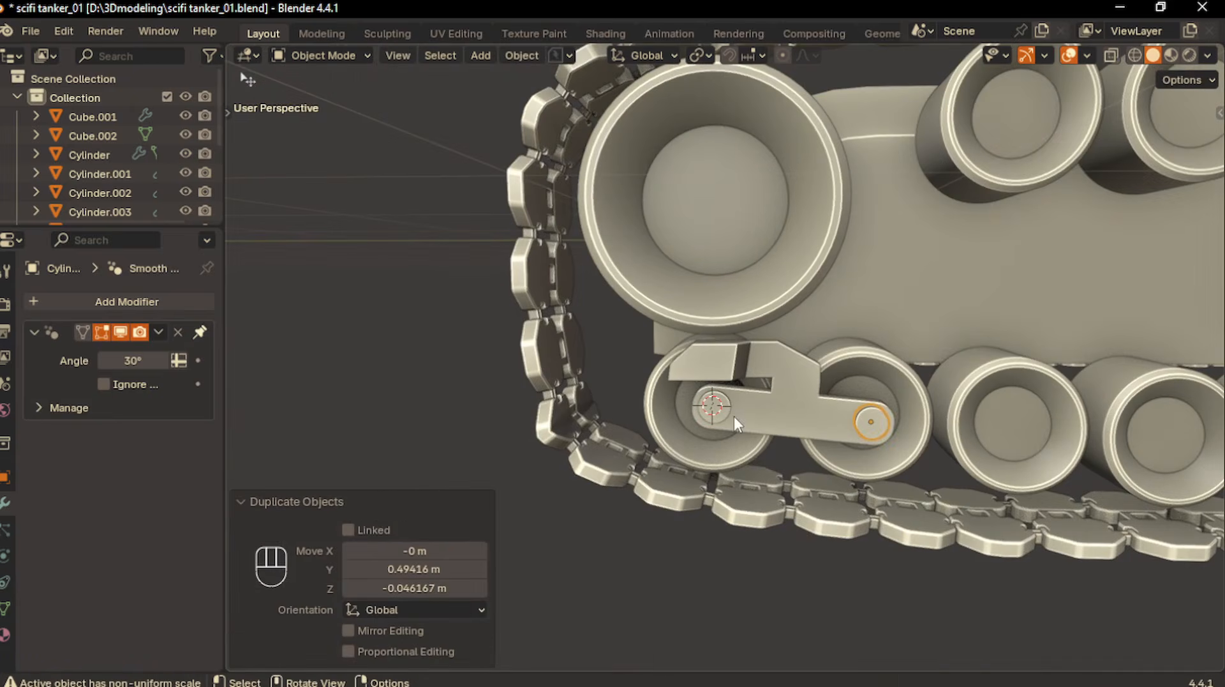
key("KP_3")
scroll(717, 438, "up", 3)
key("shift+d")
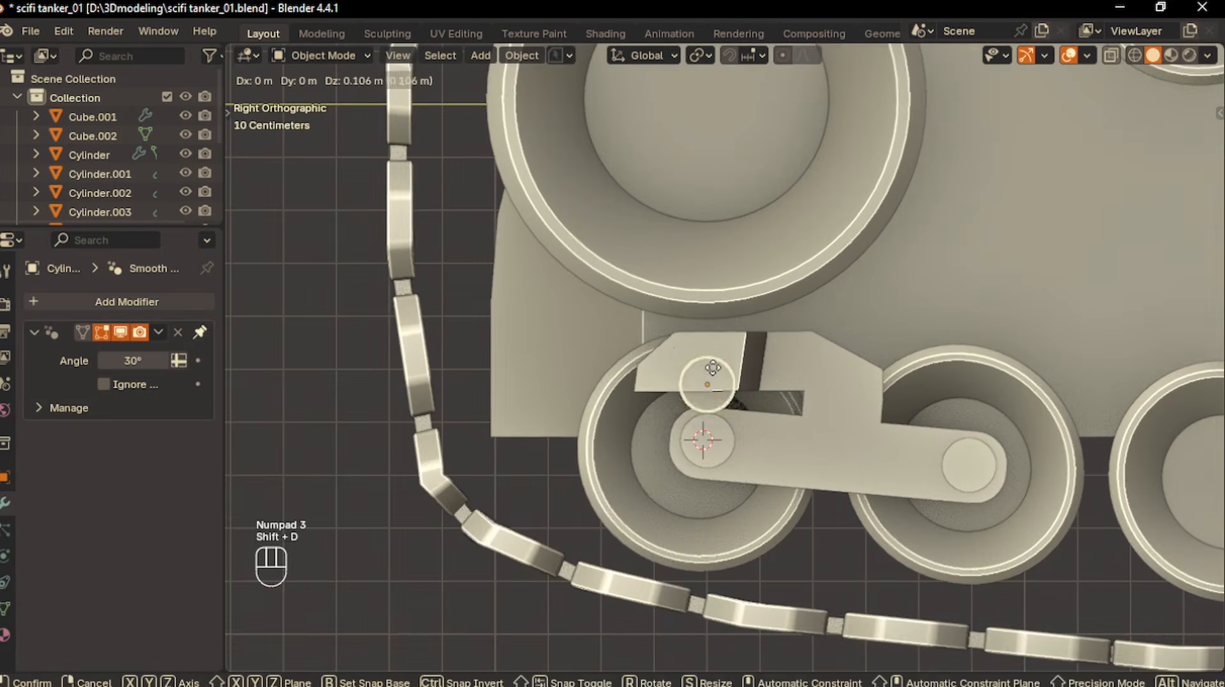
left_click(706, 345)
key("s")
left_click(756, 419)
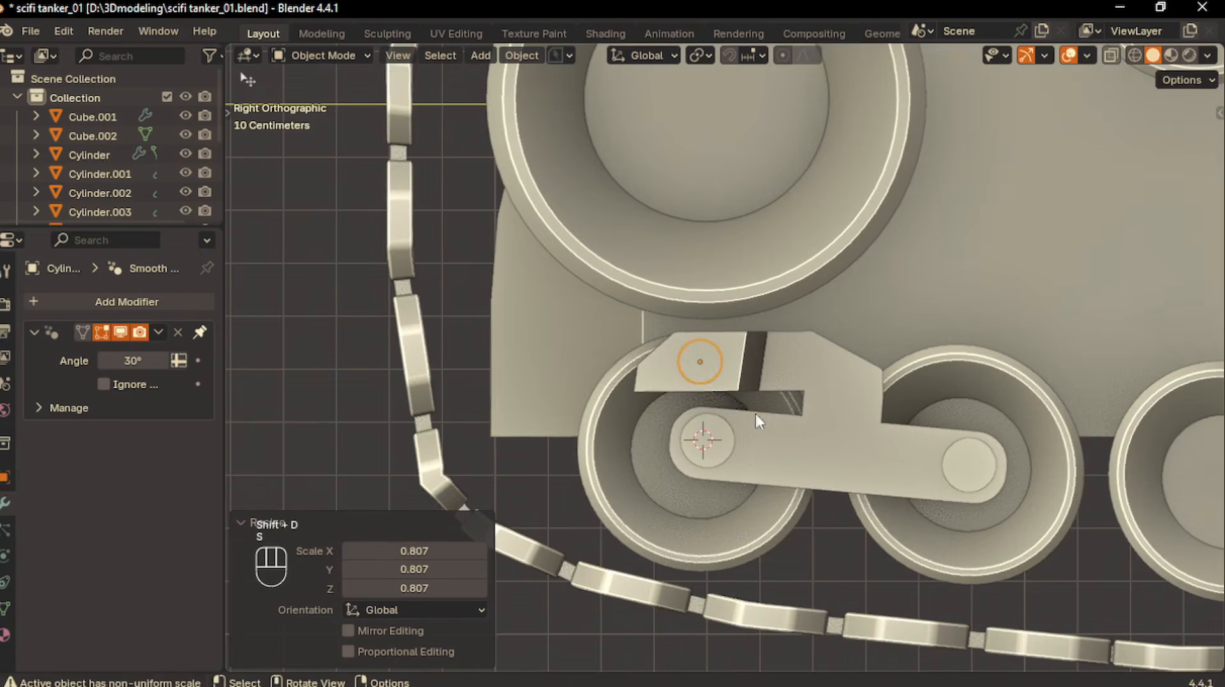
Slide the smaller pin cylinder along X so it sits on the upper block's outer face
middle_click_drag(755, 418, 805, 432)
key("g")
key("x")
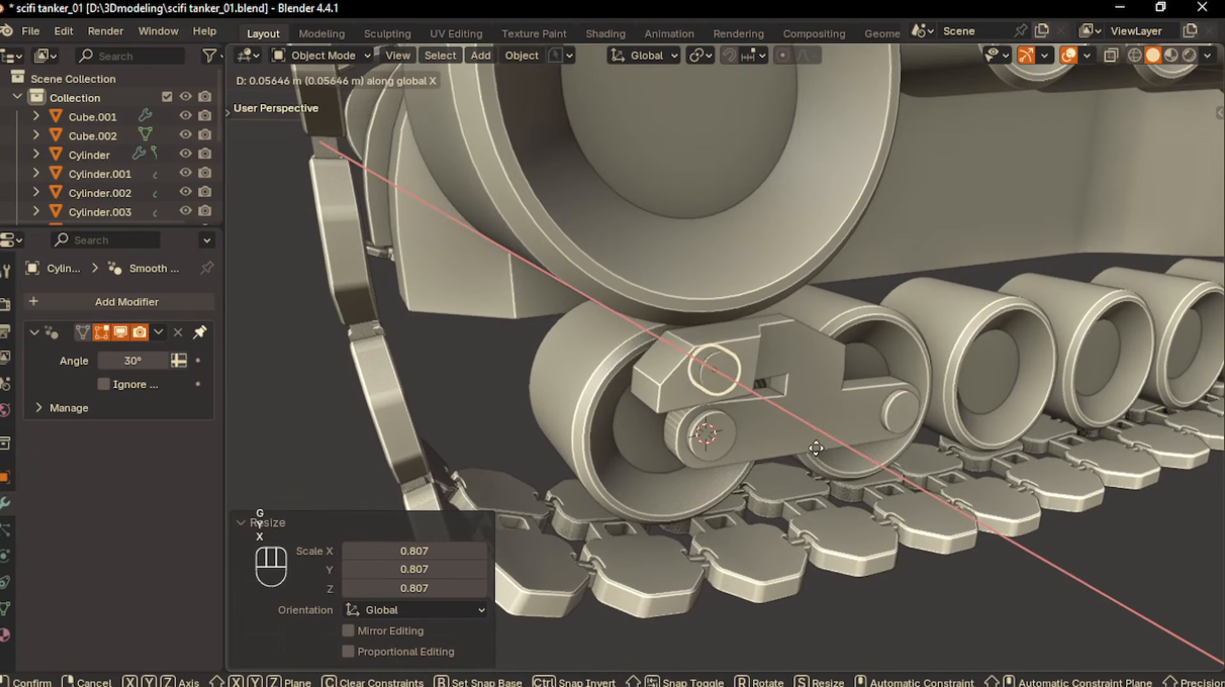
left_click(742, 488)
Apply Shade Auto Smooth to the suspension arm
left_click(751, 433)
right_click(751, 433)
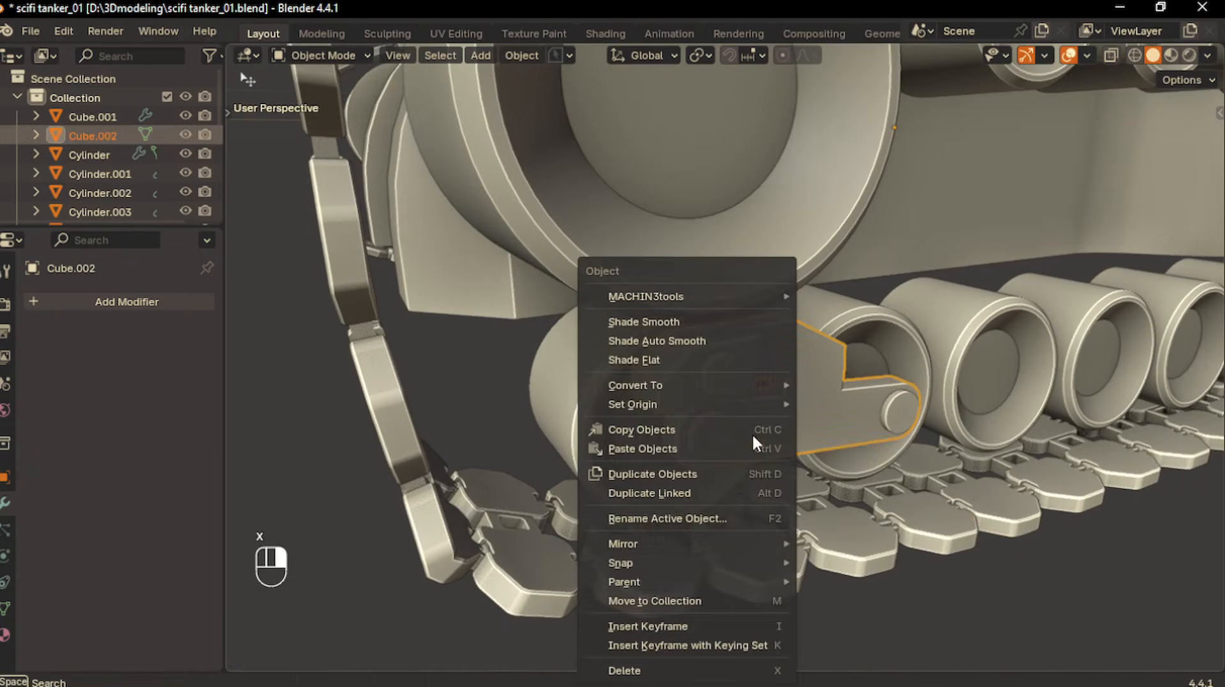
left_click(733, 341)
middle_click_drag(932, 596, 856, 407)
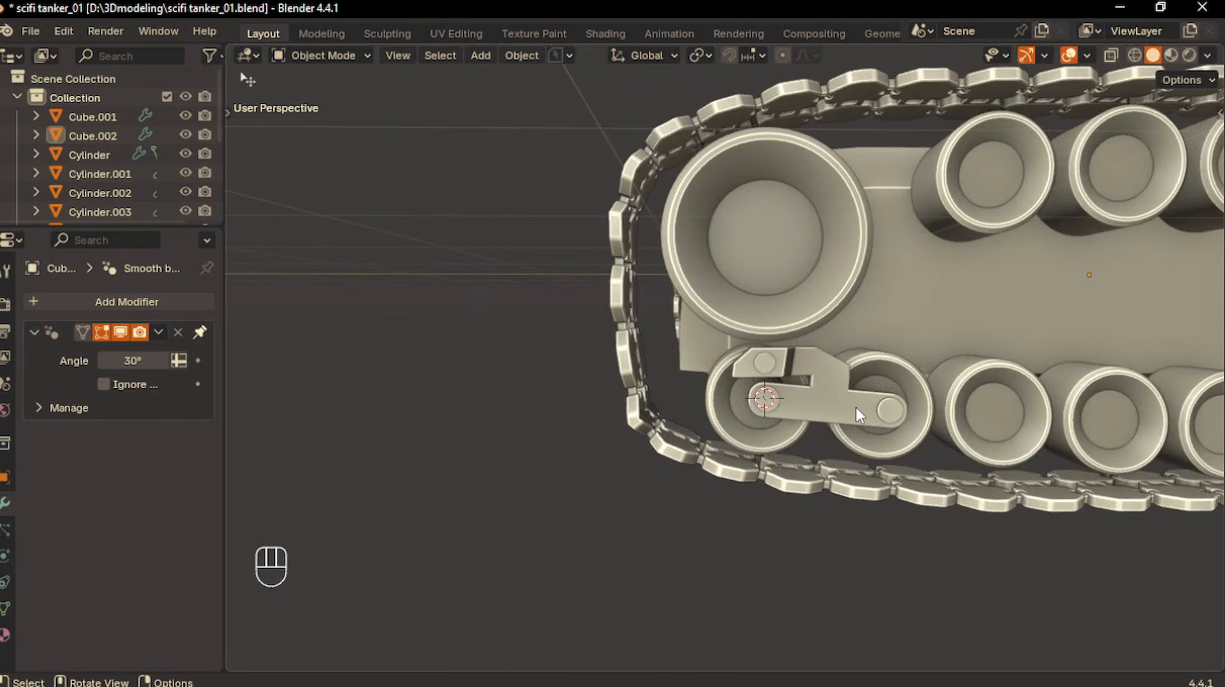
Activate BoxCutter on the suspension arm in right view and set its orient method to Nearest Edge
left_click(856, 407)
key("KP_1")
key("KP_3")
scroll(851, 475, "up", 5)
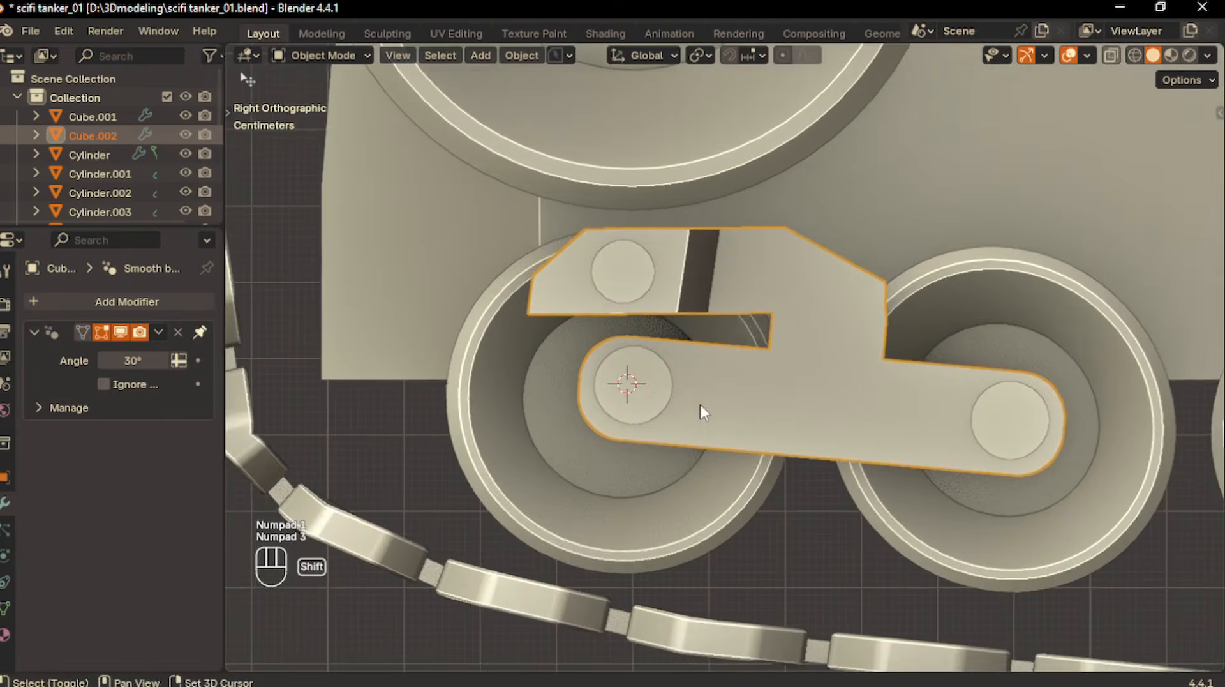
key("alt+w")
mouse_move(695, 358)
left_mouse_down()
mouse_move(711, 395)
mouse_move(766, 442)
mouse_move(911, 437)
left_mouse_up()
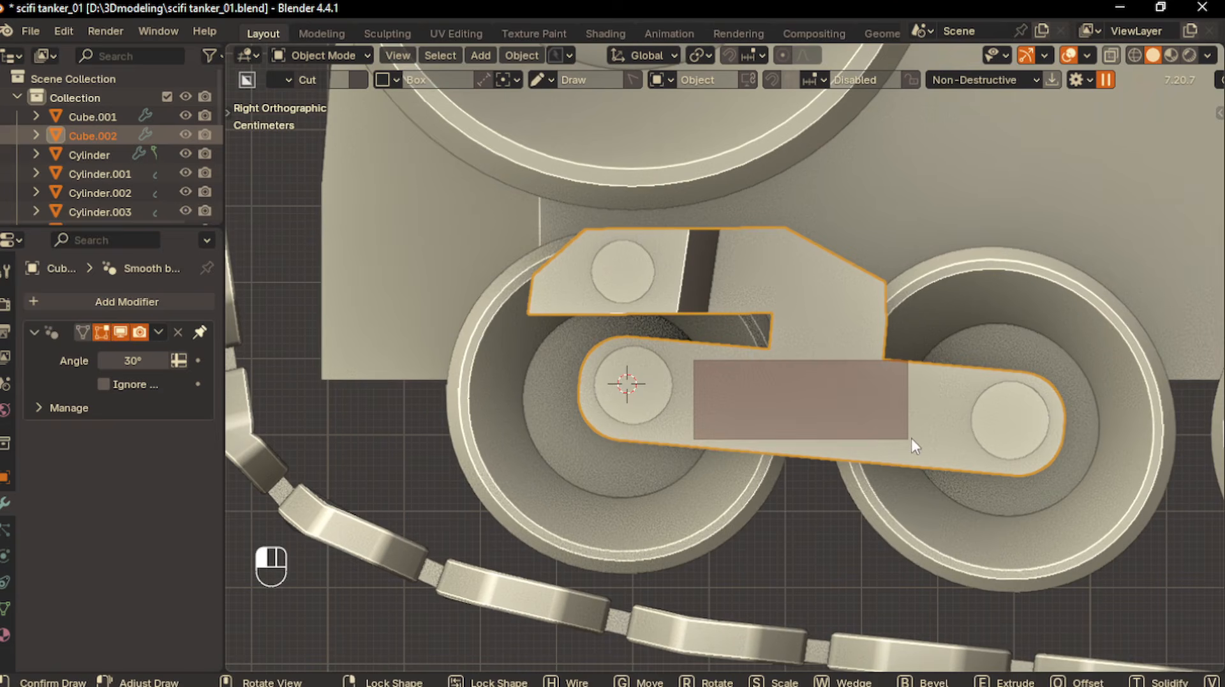
right_click(922, 435)
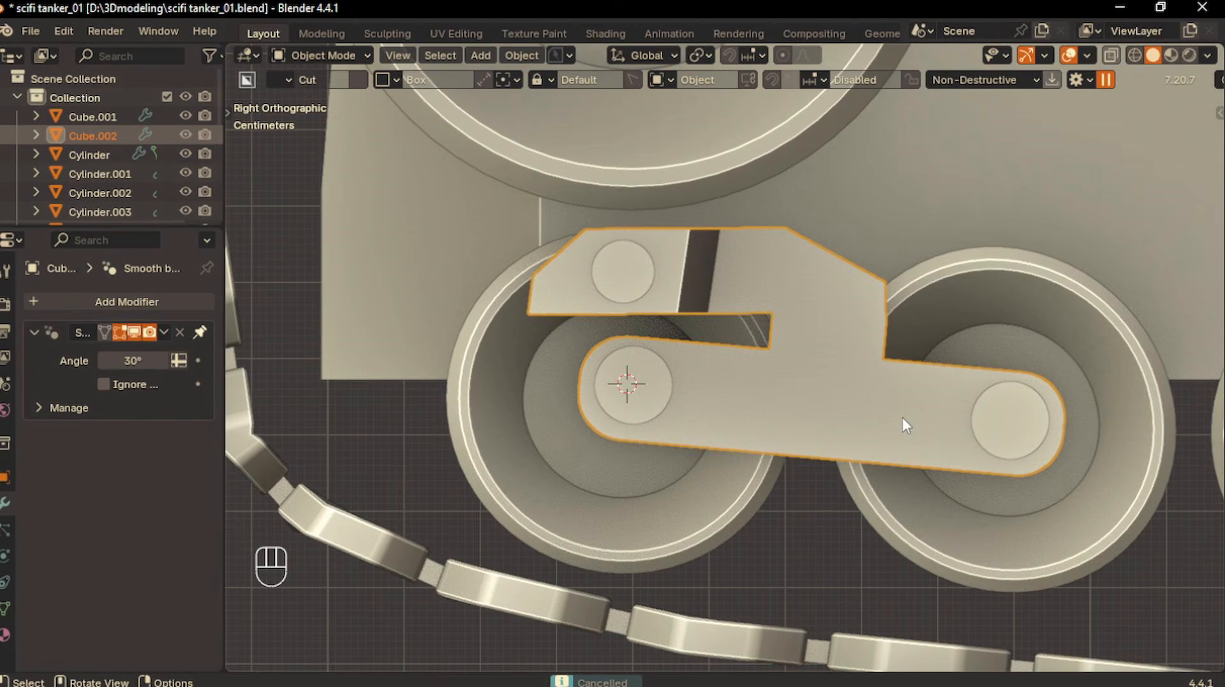
key("shift+v")
left_click(894, 441)
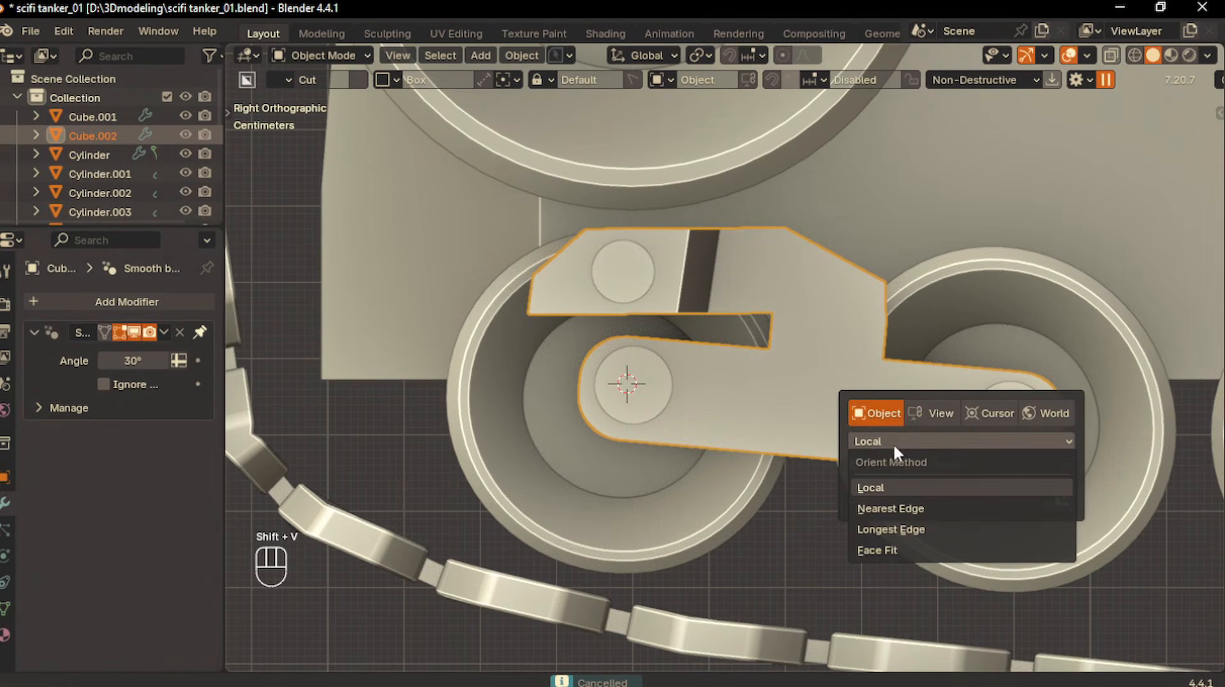
left_click(885, 506)
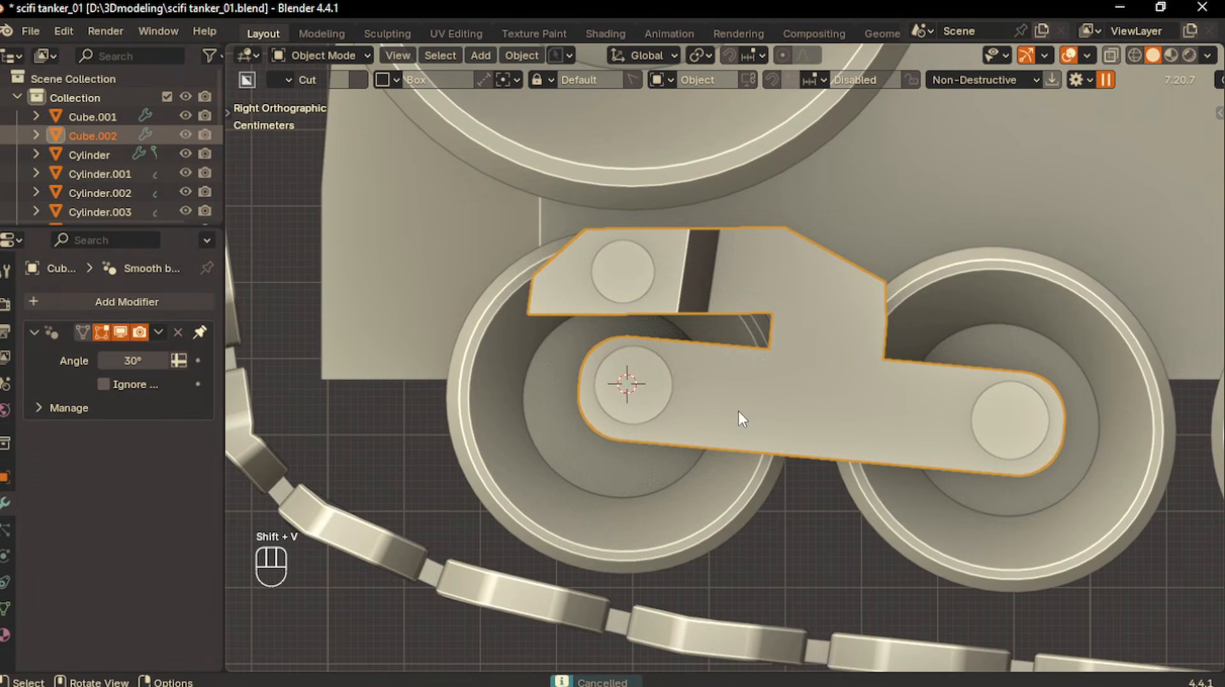
Cut a shallow rectangular pocket with bevelled corners between the two pins of the arm's lower beam
mouse_move(689, 352)
left_mouse_down()
mouse_move(691, 392)
mouse_move(779, 434)
mouse_move(949, 455)
left_mouse_up()
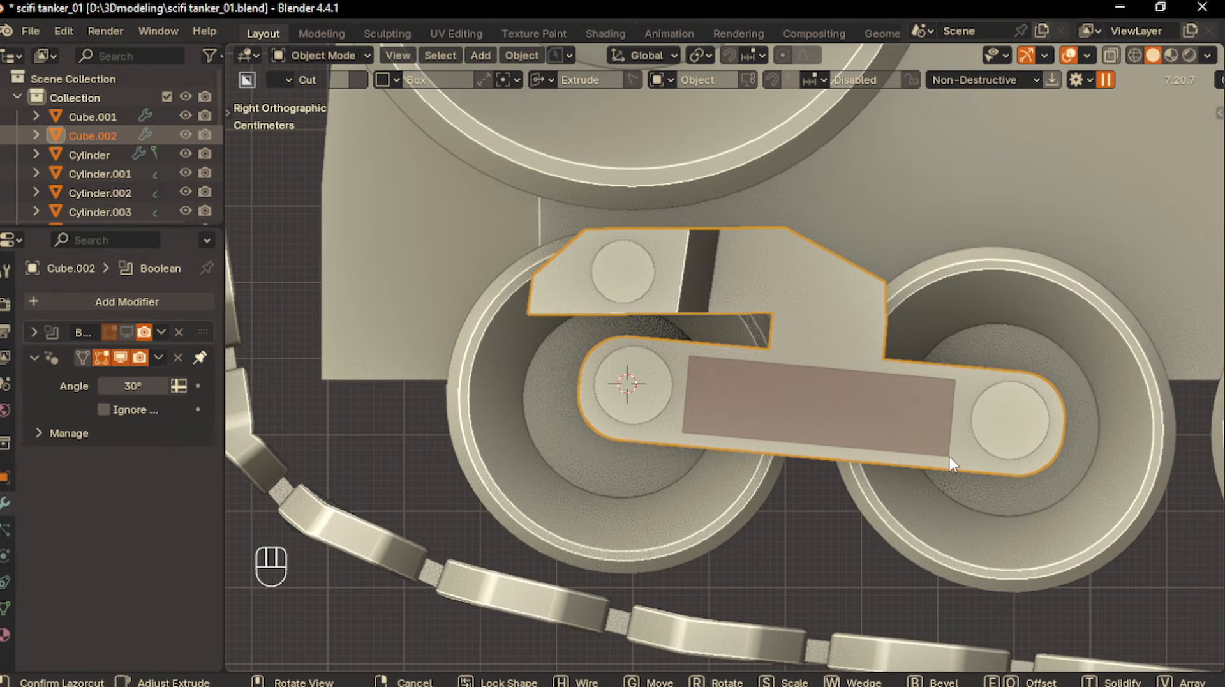
middle_click_drag(951, 485, 1002, 517)
key("e")
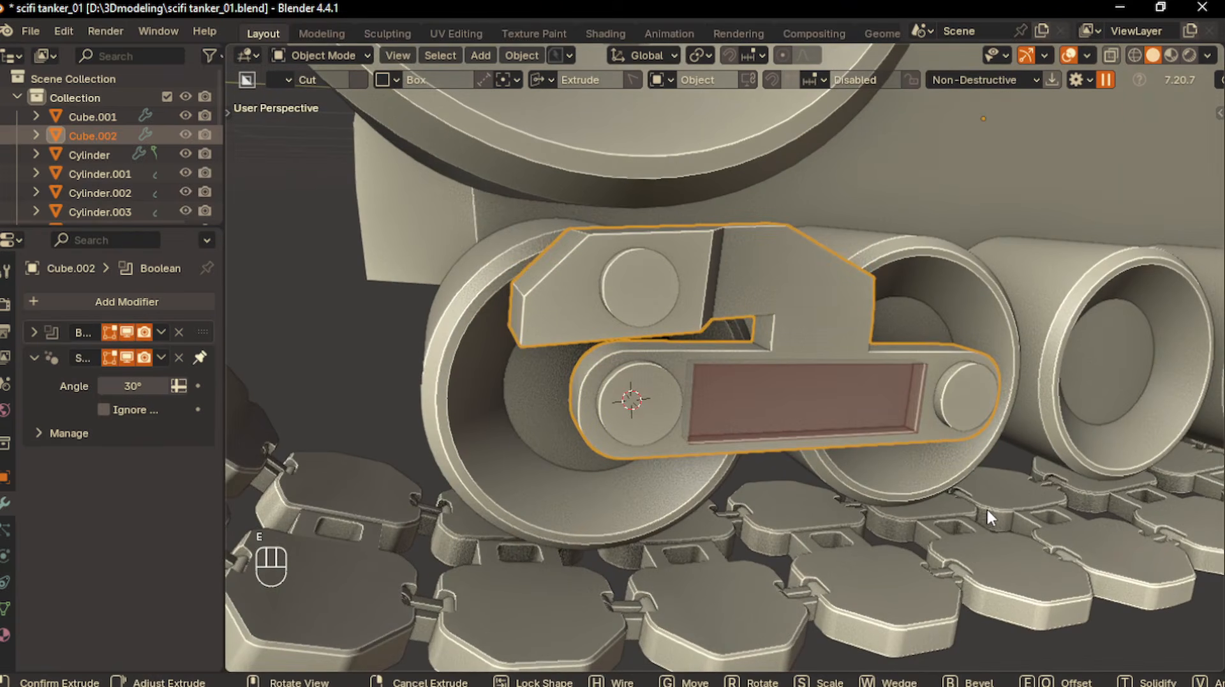
key("b")
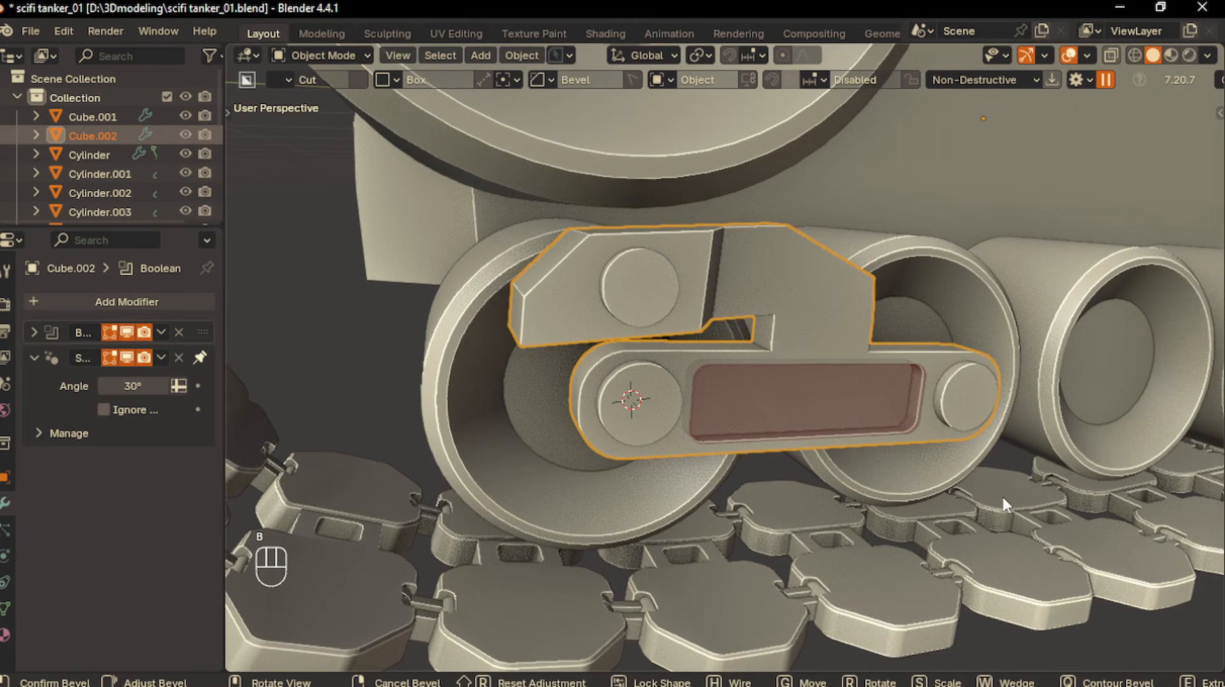
key("Return")
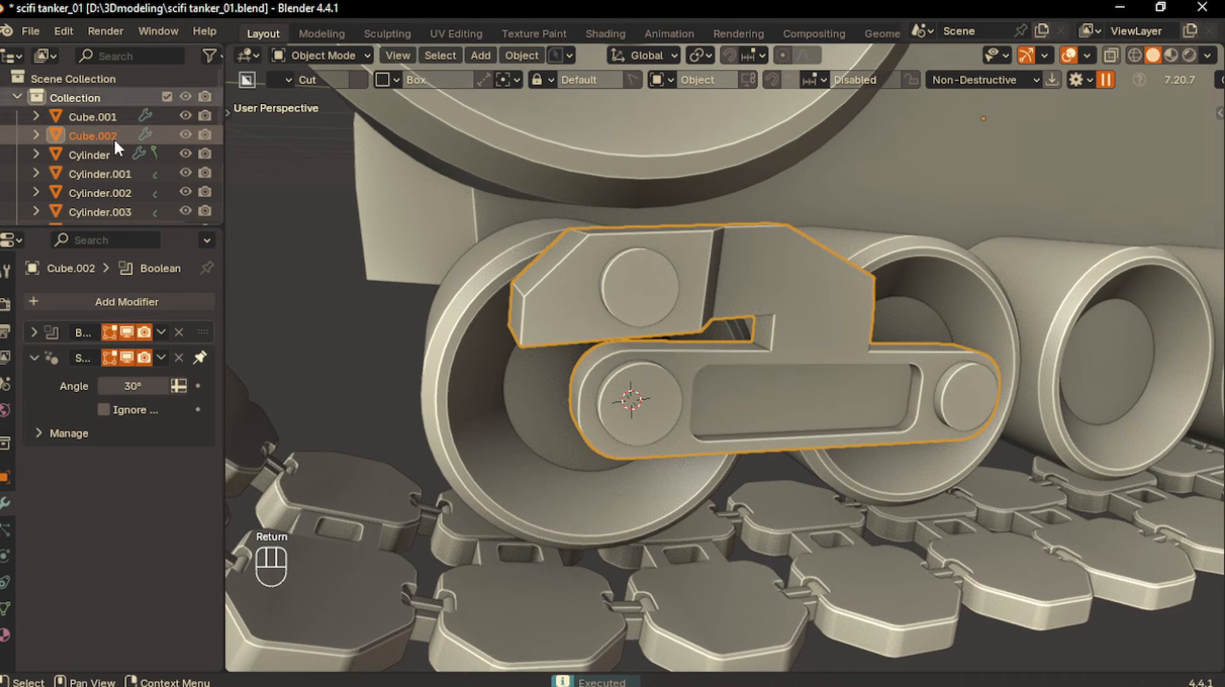
Unhide and select the pocket's cutter, Cutter.003, and switch BoxCutter to the Ngon shape
scroll(127, 139, "down", 5)
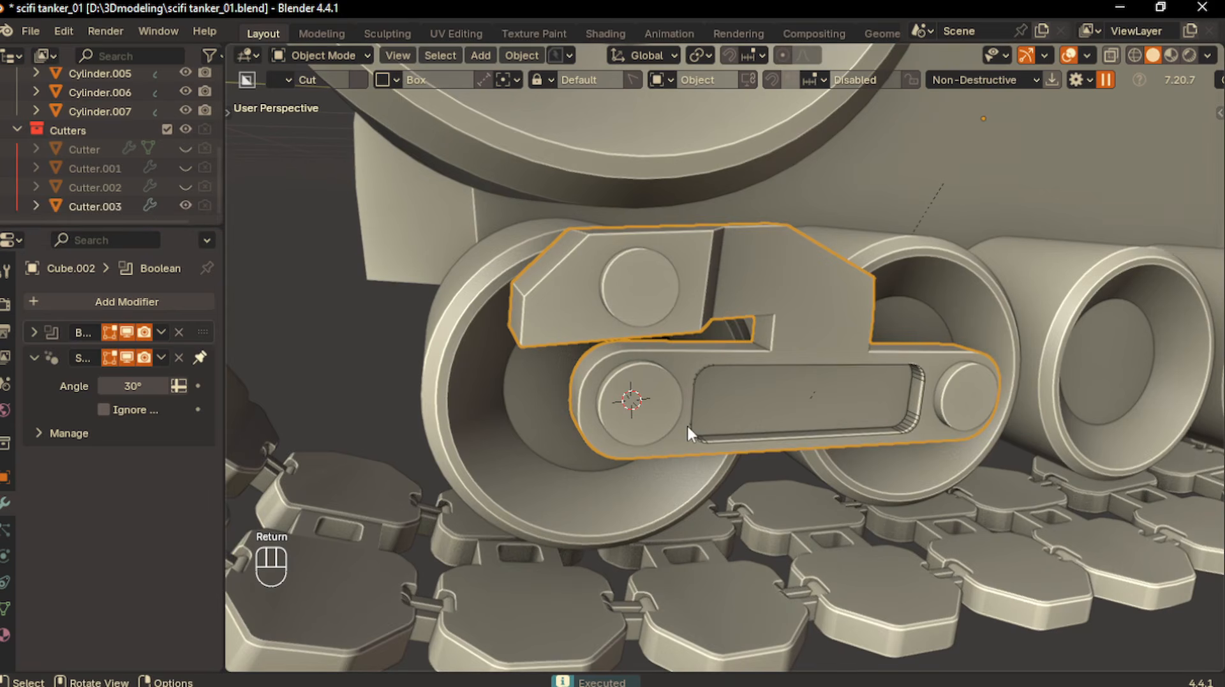
left_click(703, 424)
key("KP_1")
key("KP_3")
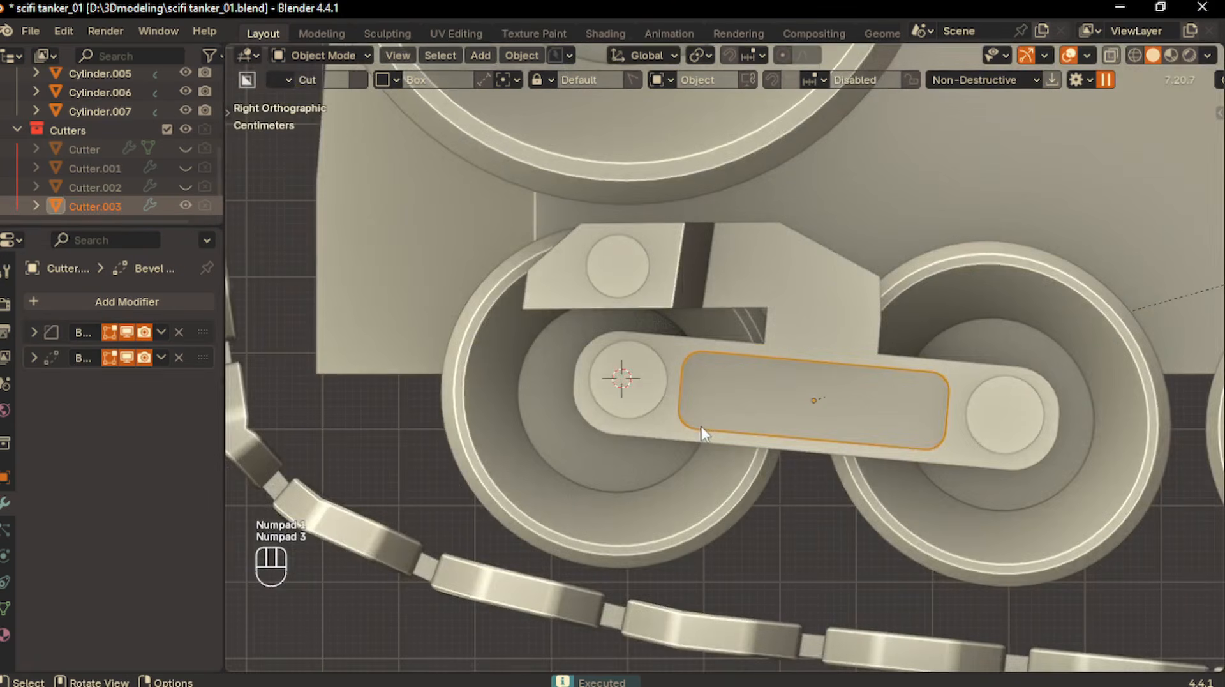
key("d")
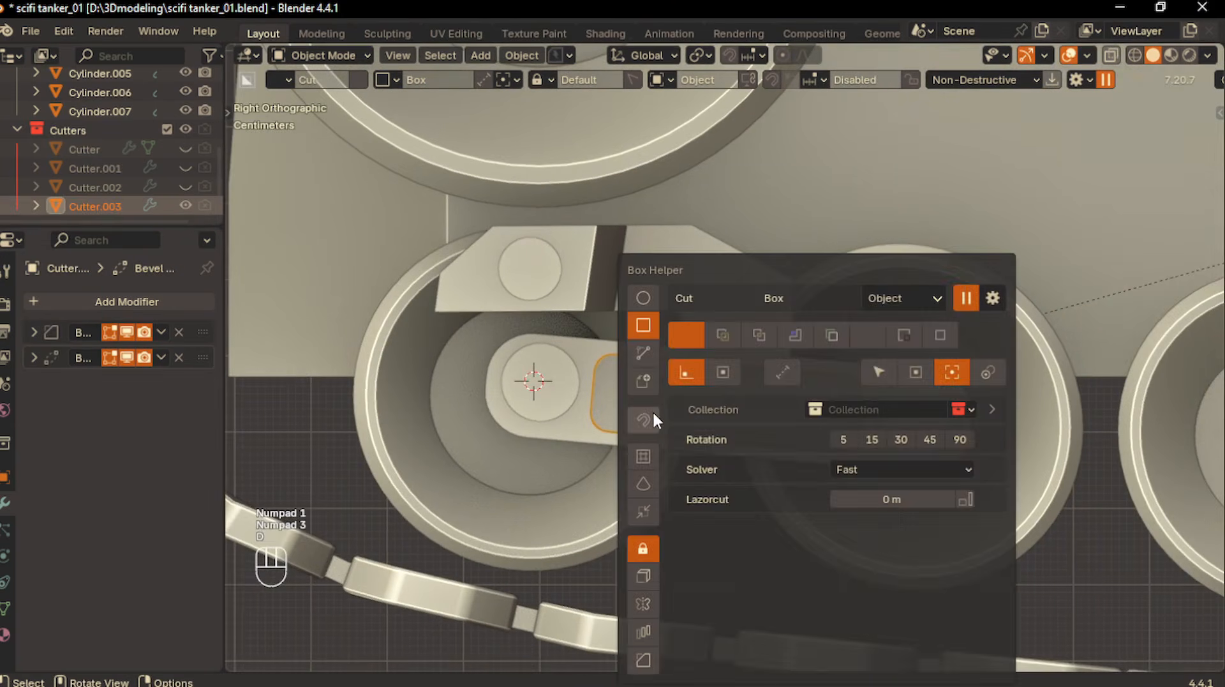
left_click(635, 349)
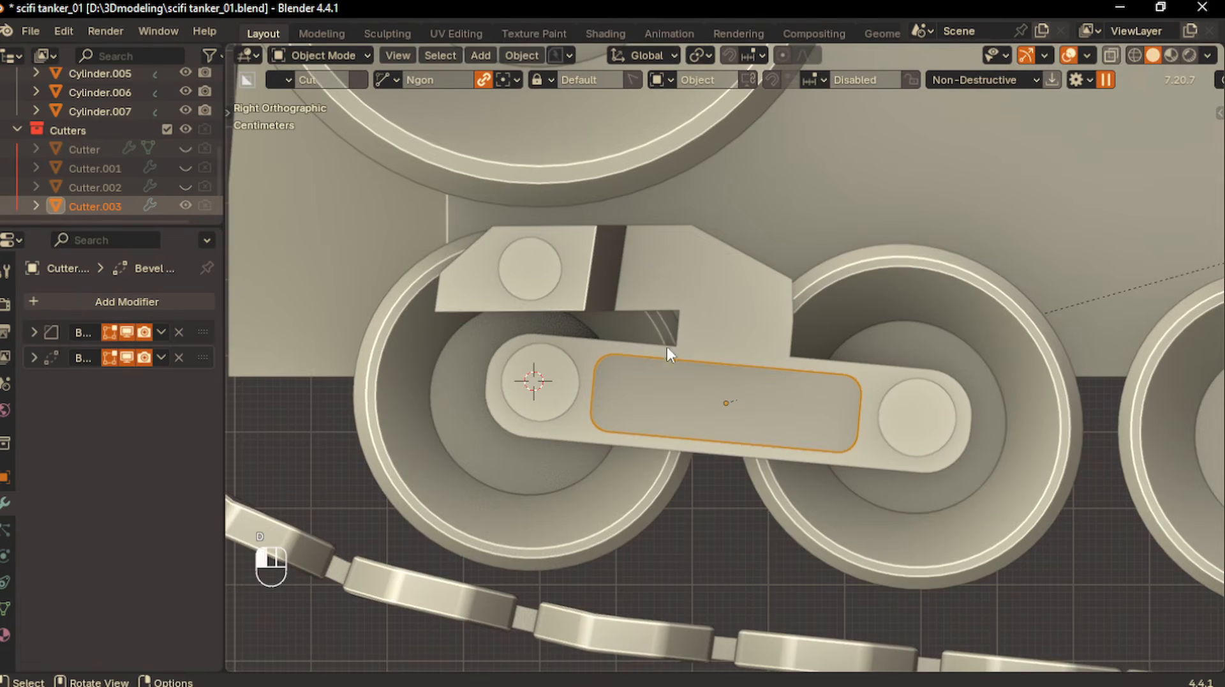
Cut two opposing diagonal strips through the pocket's cutter to leave slanted ribs on the lower beam
left_click(667, 347)
left_click(626, 446)
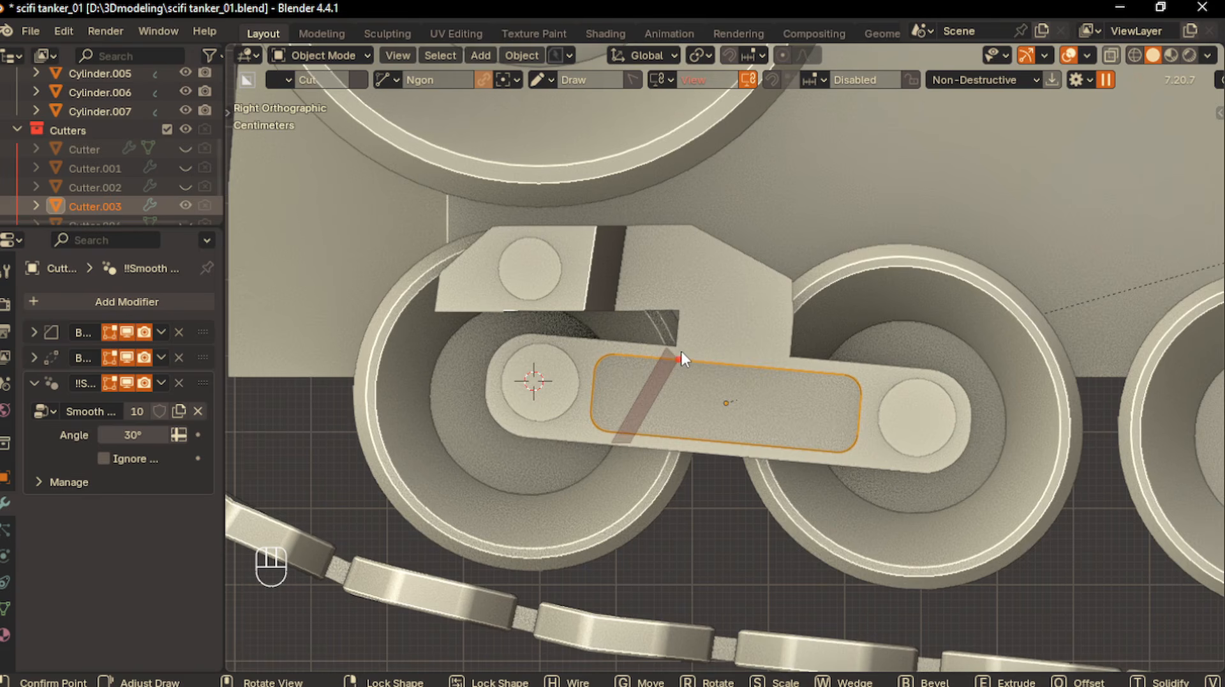
key("Return")
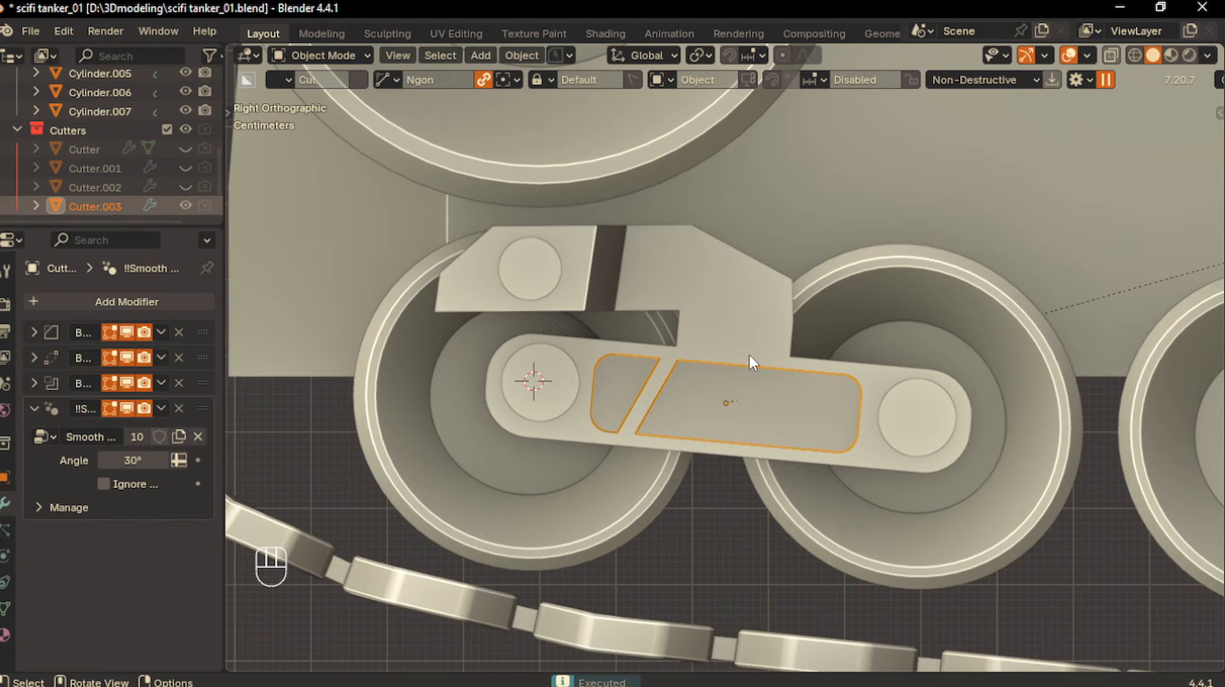
left_click_drag(695, 350, 748, 465)
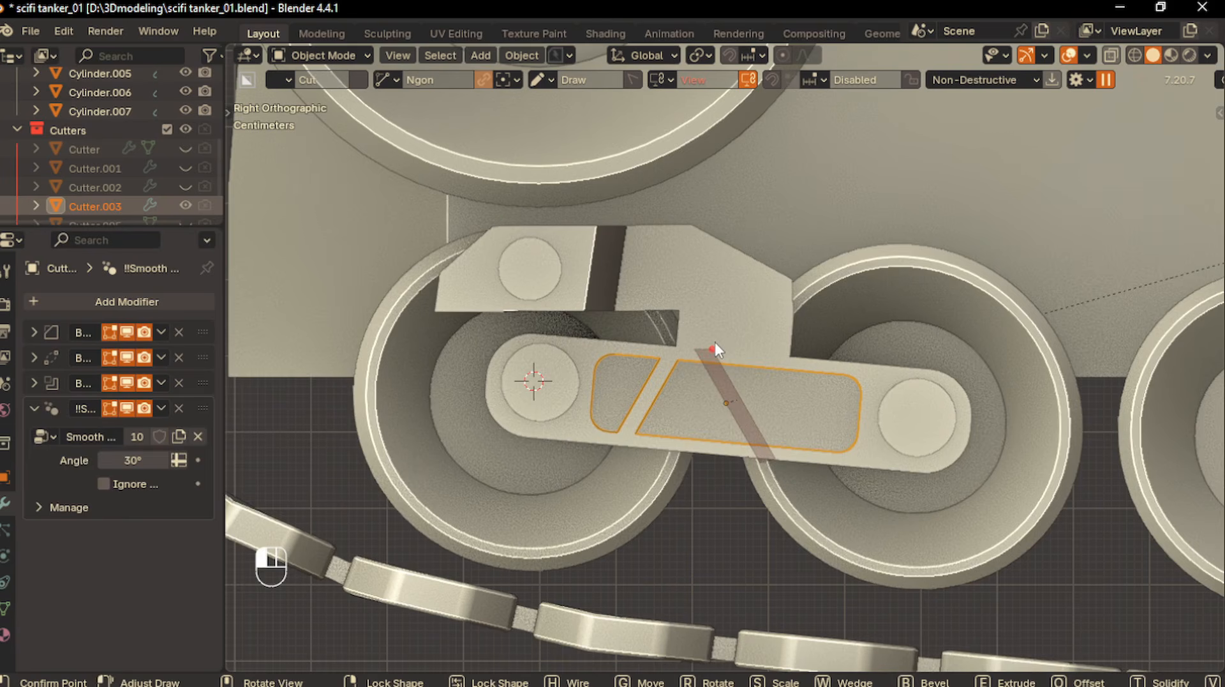
key("Return")
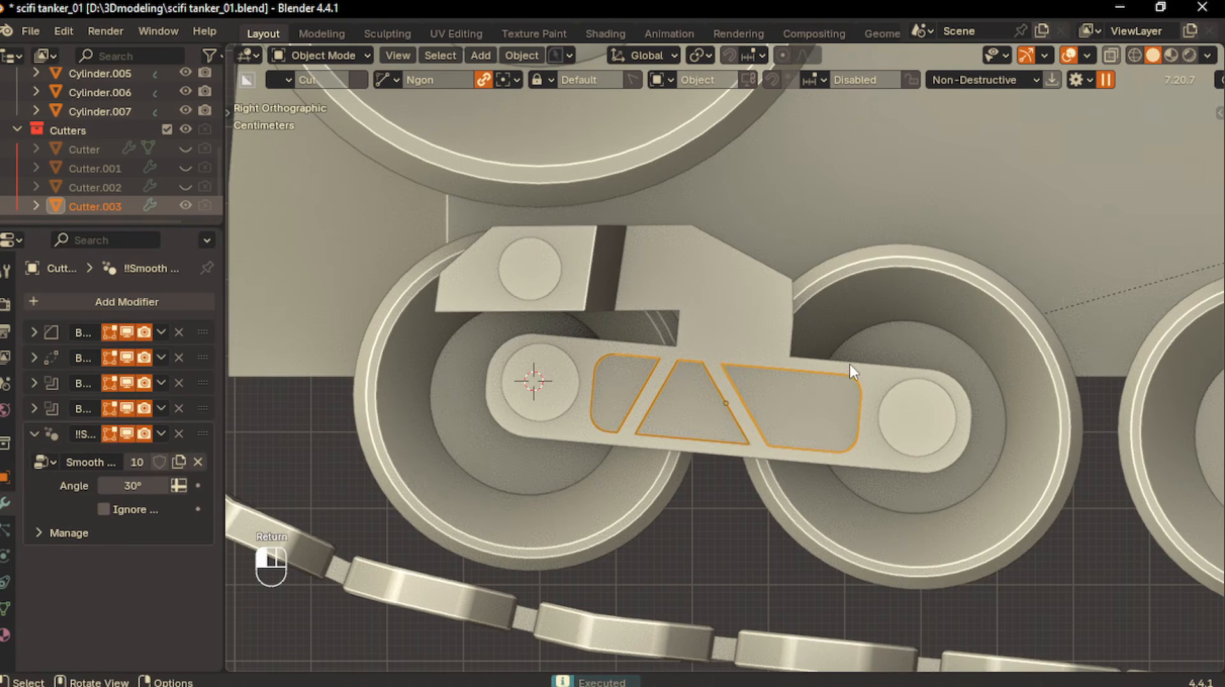
Cut a third diagonal strip through the rear part of the pocket's cutter, and hide Cutter.003
left_click_drag(849, 367, 810, 452)
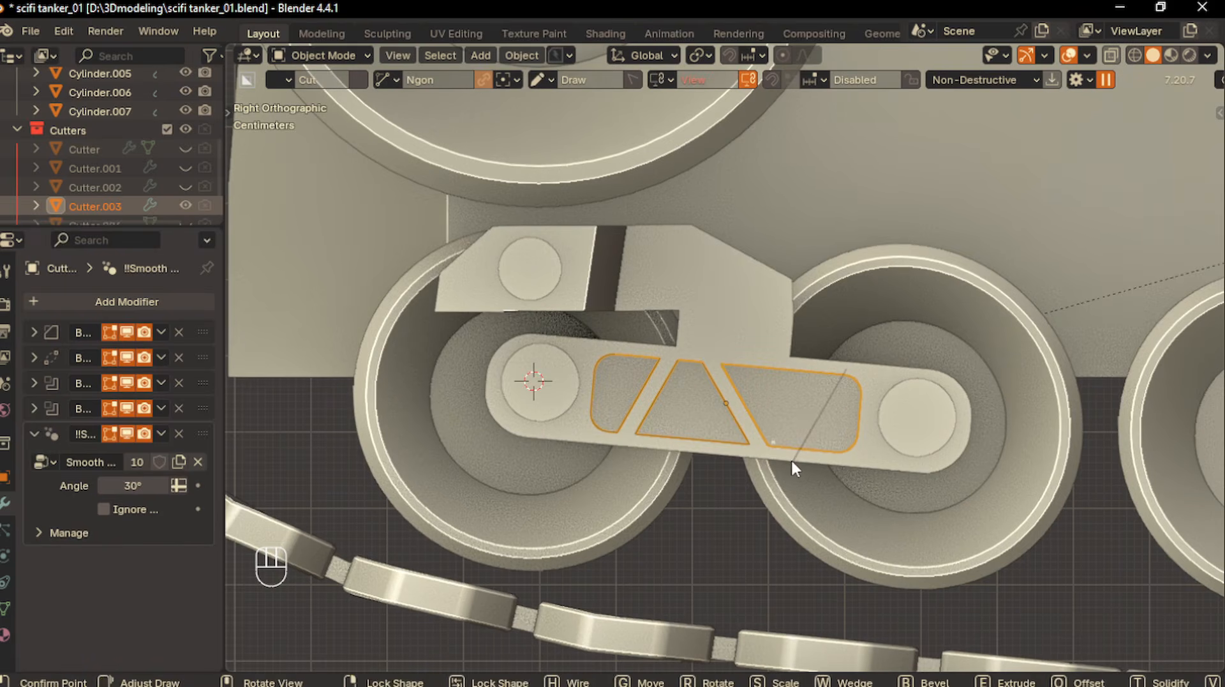
right_click(791, 458)
left_click_drag(832, 369, 789, 460)
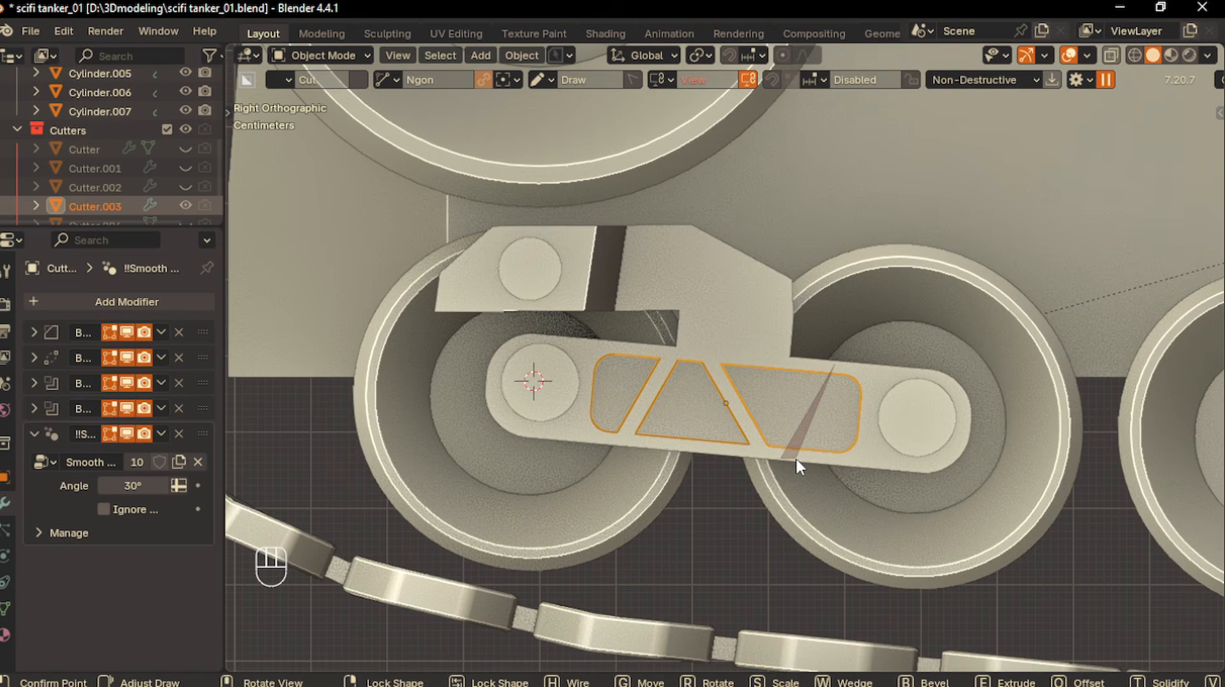
left_click(799, 458)
key("Return")
scroll(626, 574, "down", 5)
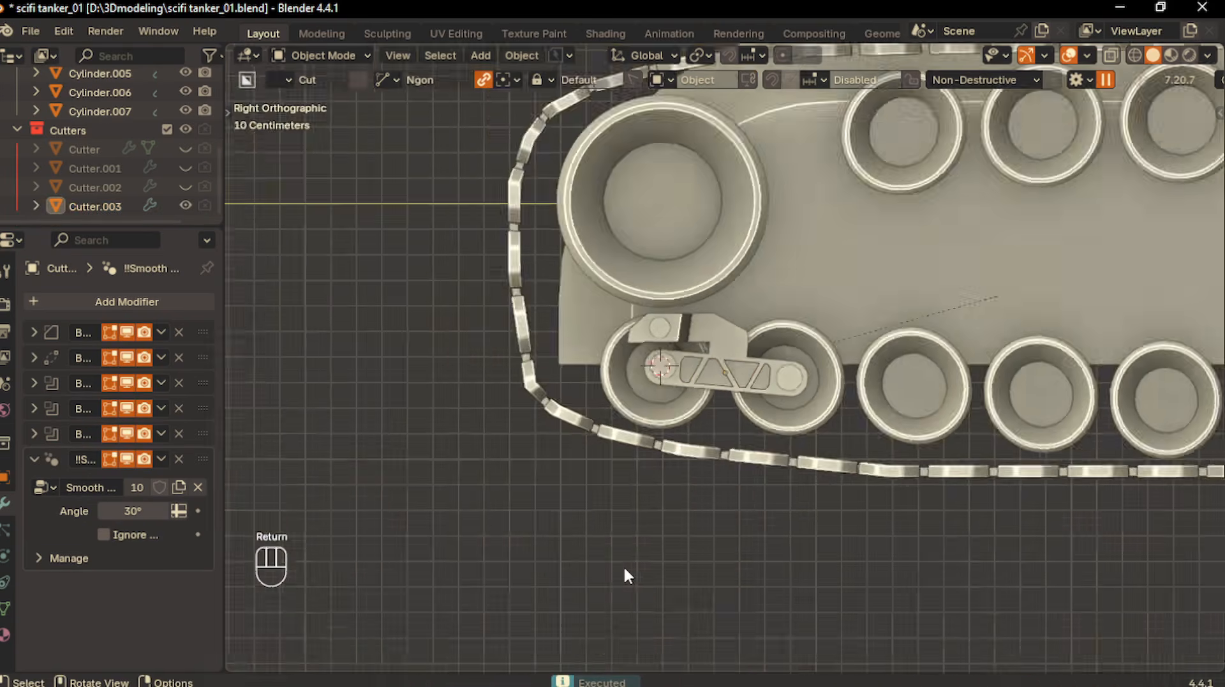
left_click(186, 205)
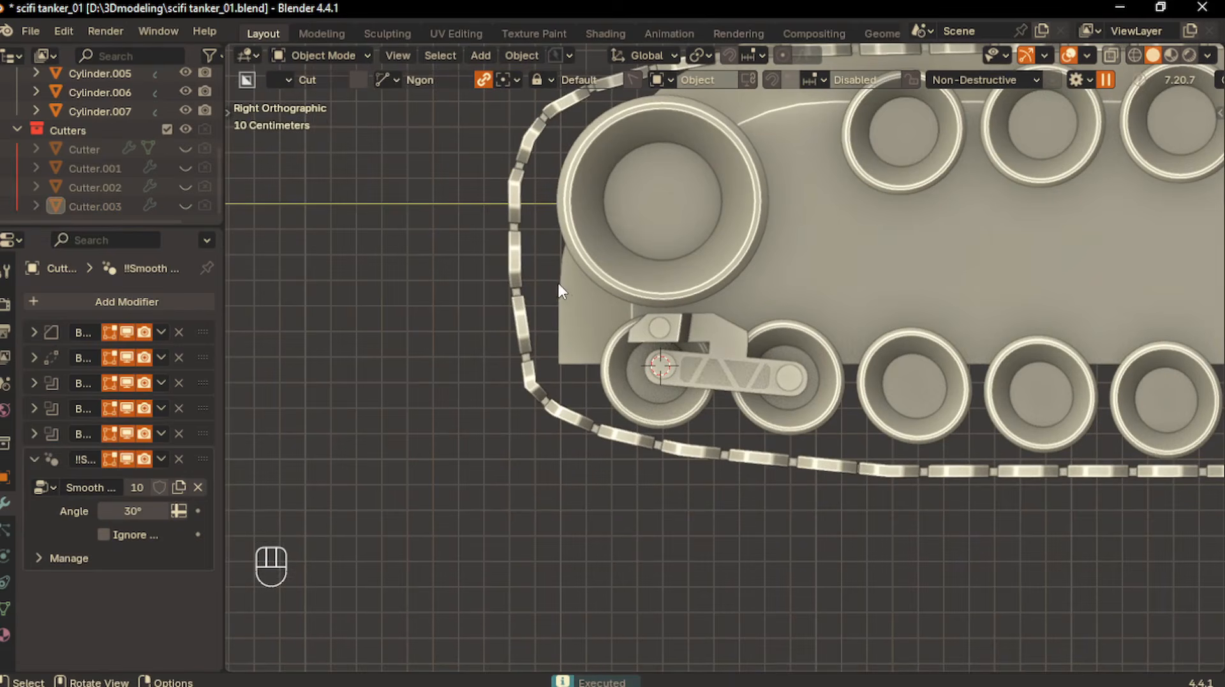
scroll(628, 371, "up", 3)
Cut a small box-shaped recess with bevelled corners into the arm's neck just above the lower beam
left_click(739, 337)
scroll(738, 341, "up", 2)
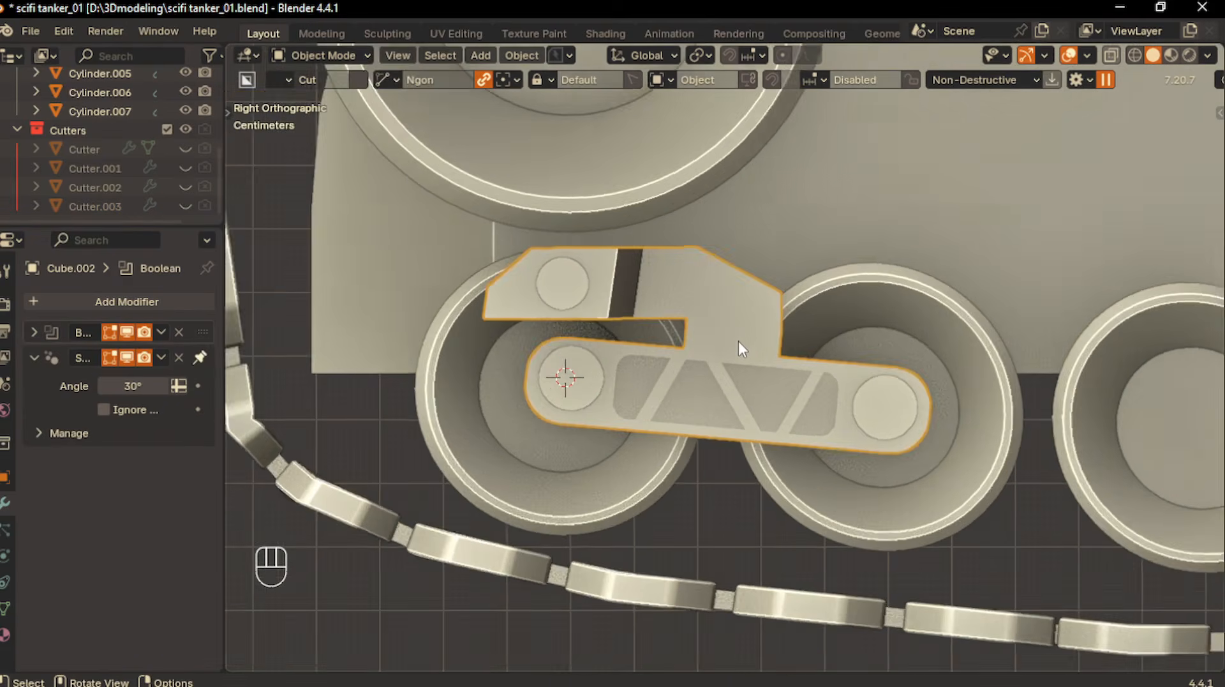
mouse_move(738, 341)
middle_mouse_down()
mouse_move(749, 367)
mouse_move(743, 319)
middle_mouse_up()
key("d")
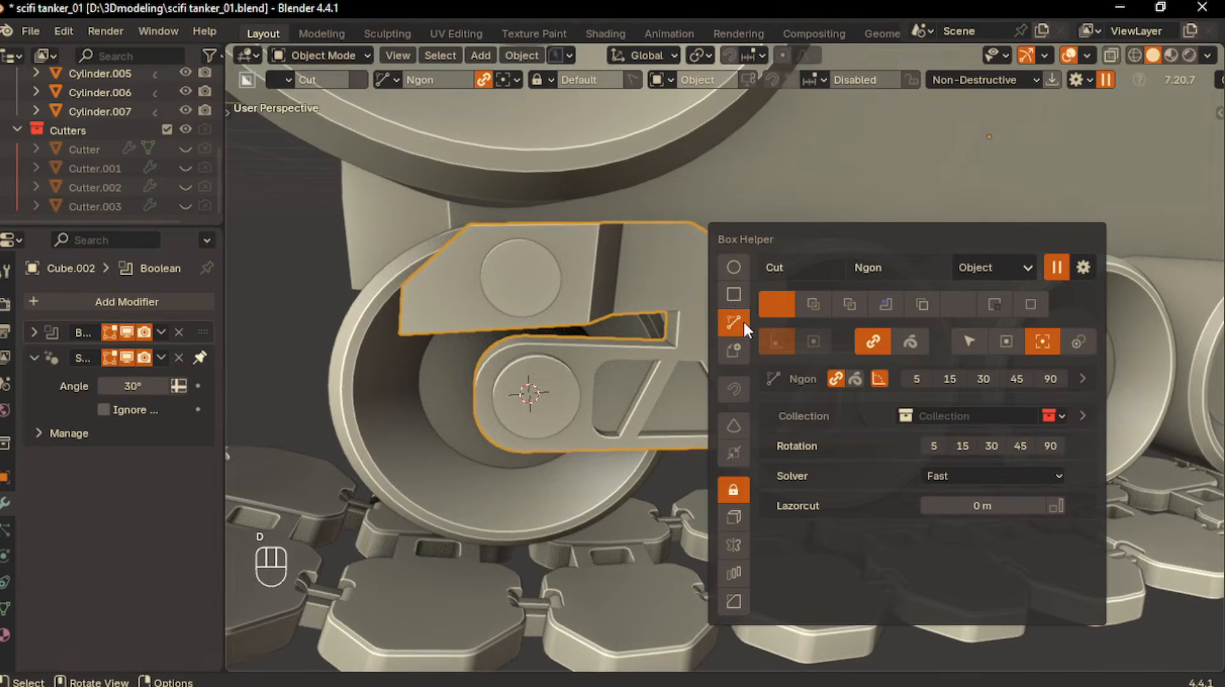
left_click(729, 297)
left_click_drag(688, 311, 772, 340)
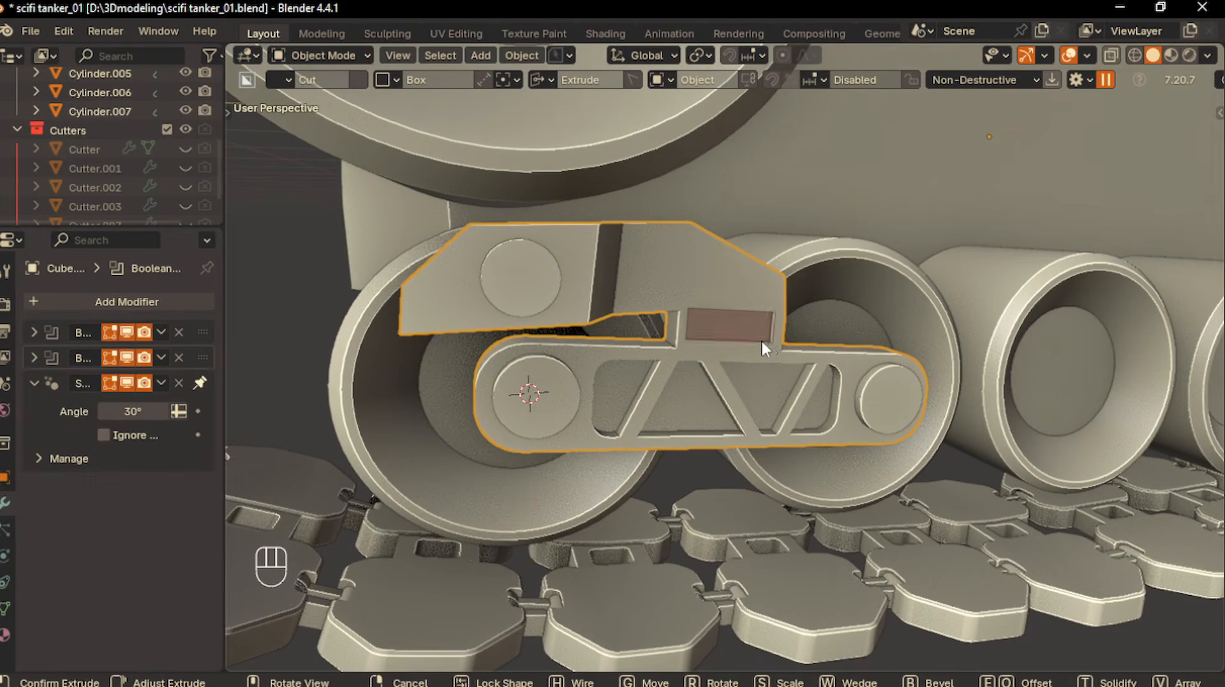
key("b")
key("Return")
scroll(695, 361, "down", 2)
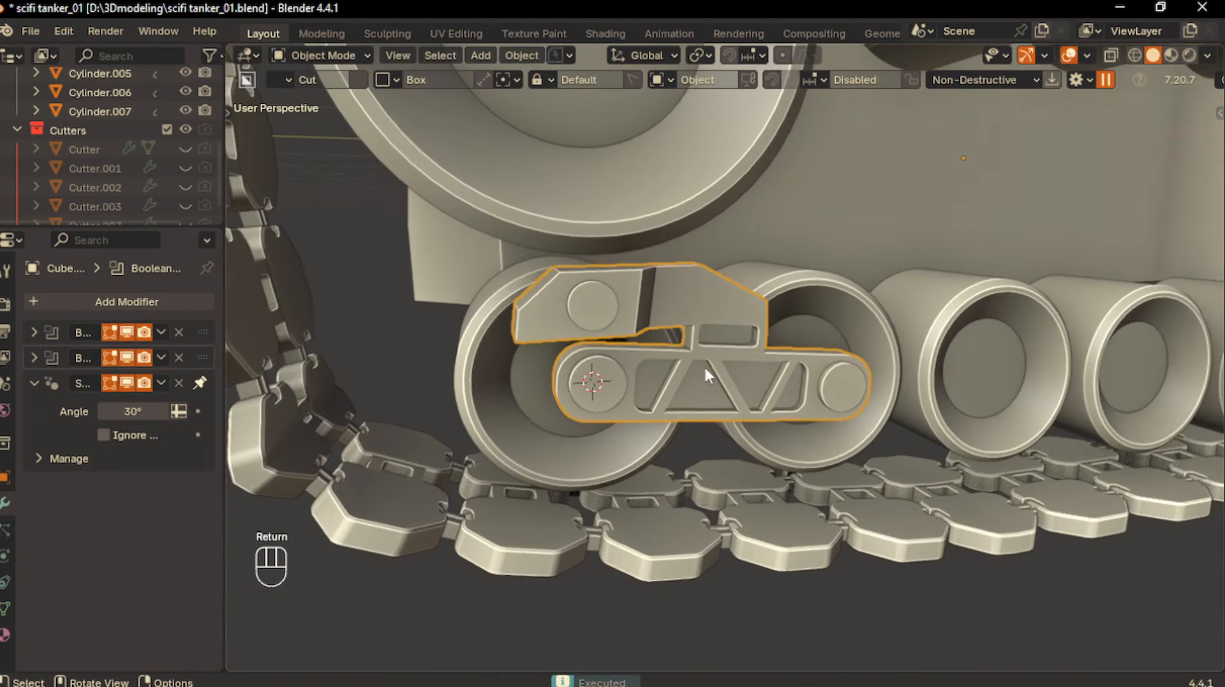
Cut an upright rectangular opening with bevelled corners into the arm's upper section beside the slanted step
mouse_move(681, 288)
middle_mouse_down()
mouse_move(664, 303)
mouse_move(684, 296)
middle_mouse_up()
scroll(685, 296, "up", 2)
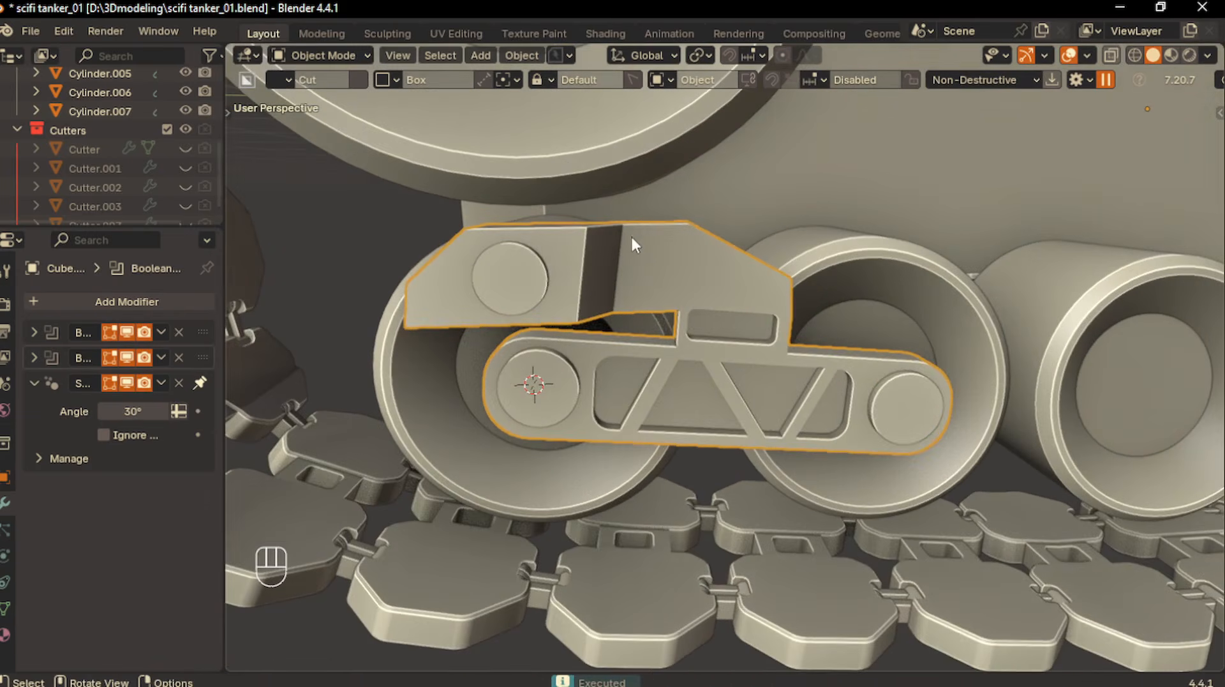
left_click_drag(632, 239, 679, 300)
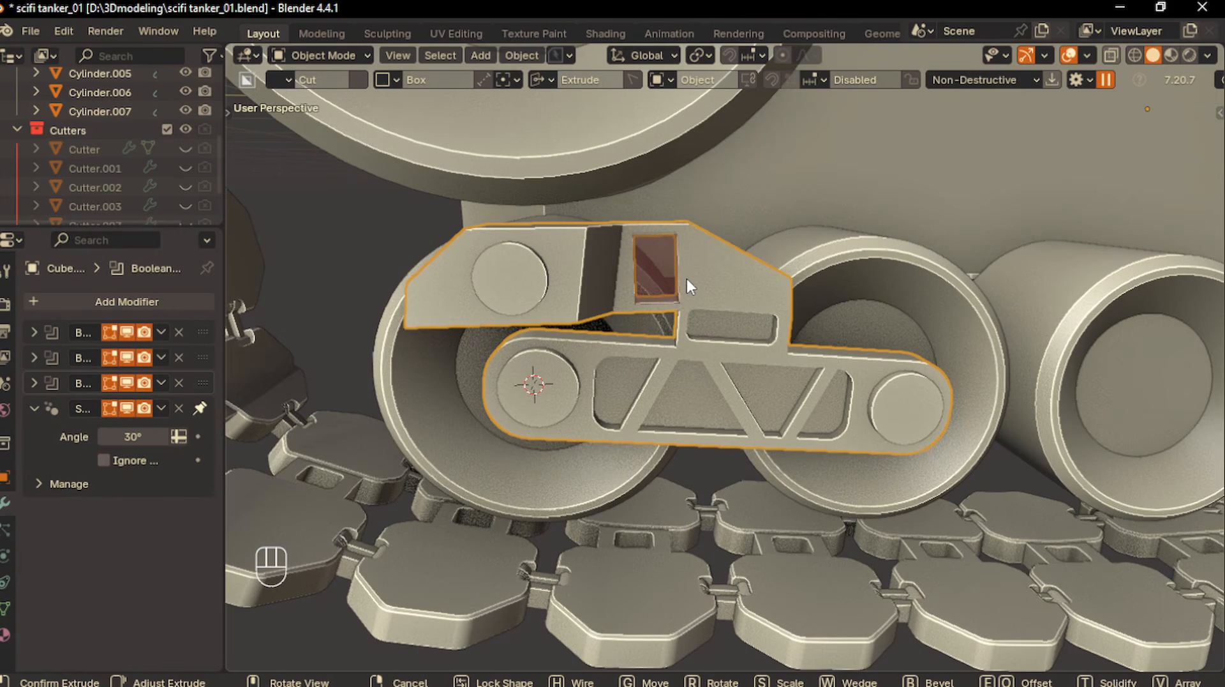
key("b")
key("Return")
scroll(710, 310, "down", 3)
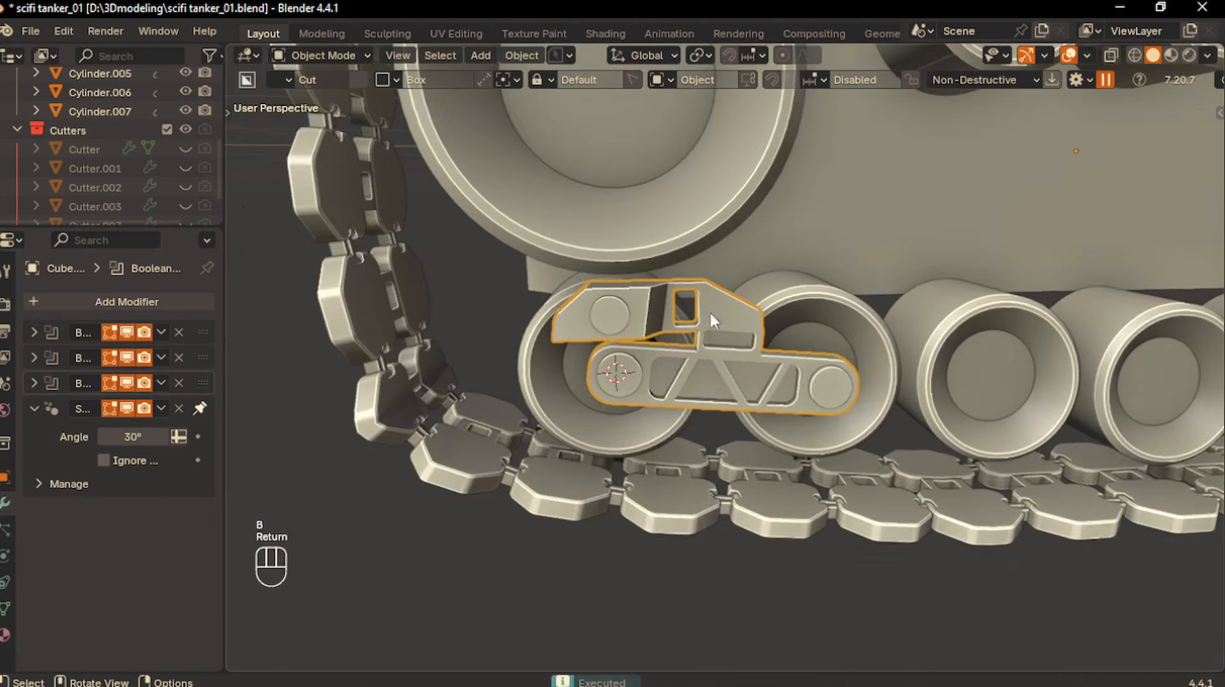
left_click(684, 551)
scroll(680, 560, "down", 2)
scroll(679, 560, "down", 3)
scroll(690, 509, "up", 6)
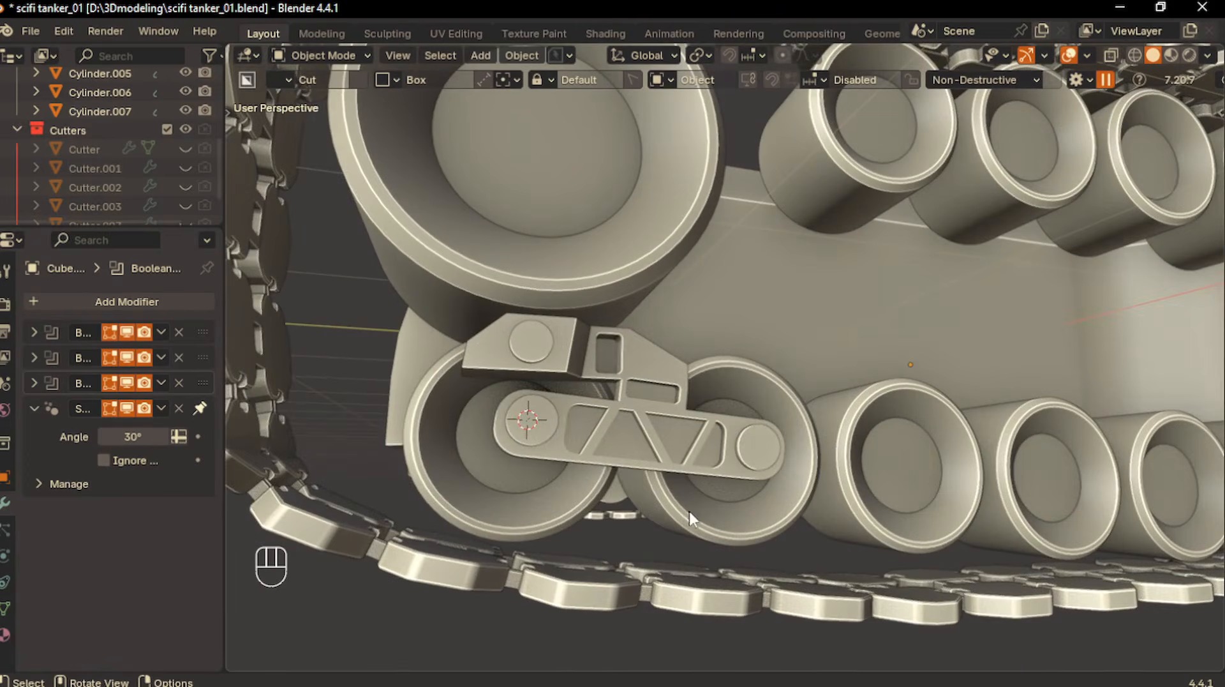
Apply the scale of the two pins at the ends of the arm's lower beam
left_click(523, 431)
left_click(765, 460, "shift")
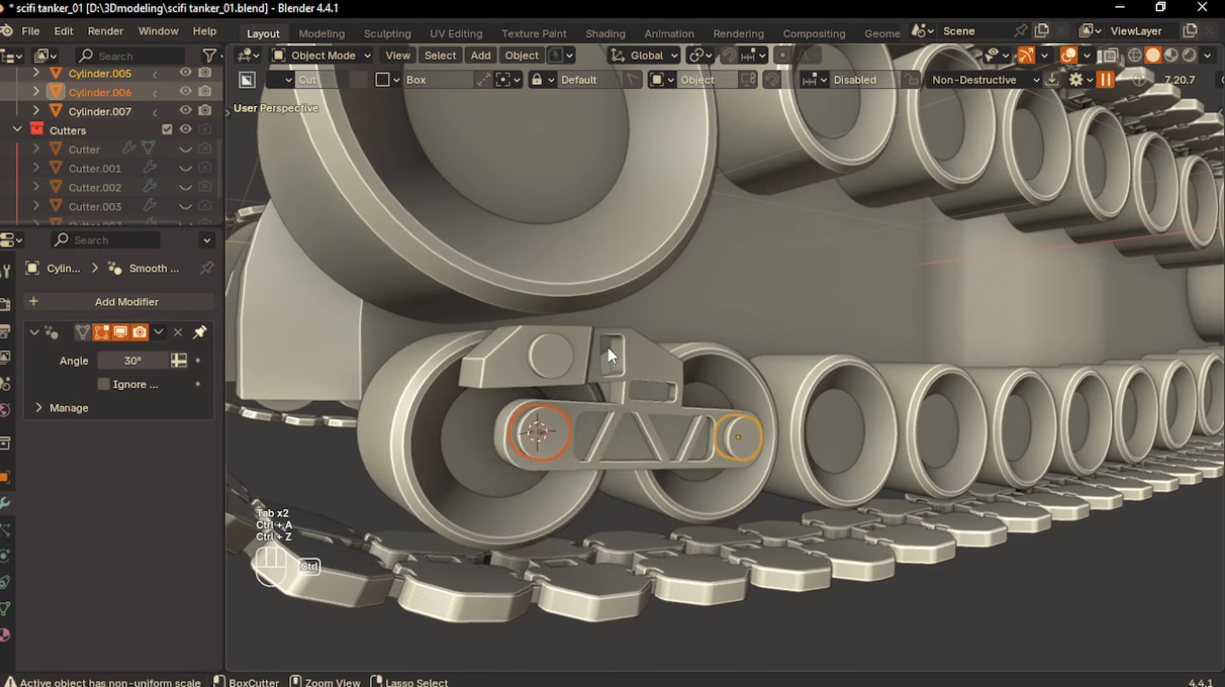
key("ctrl+a")
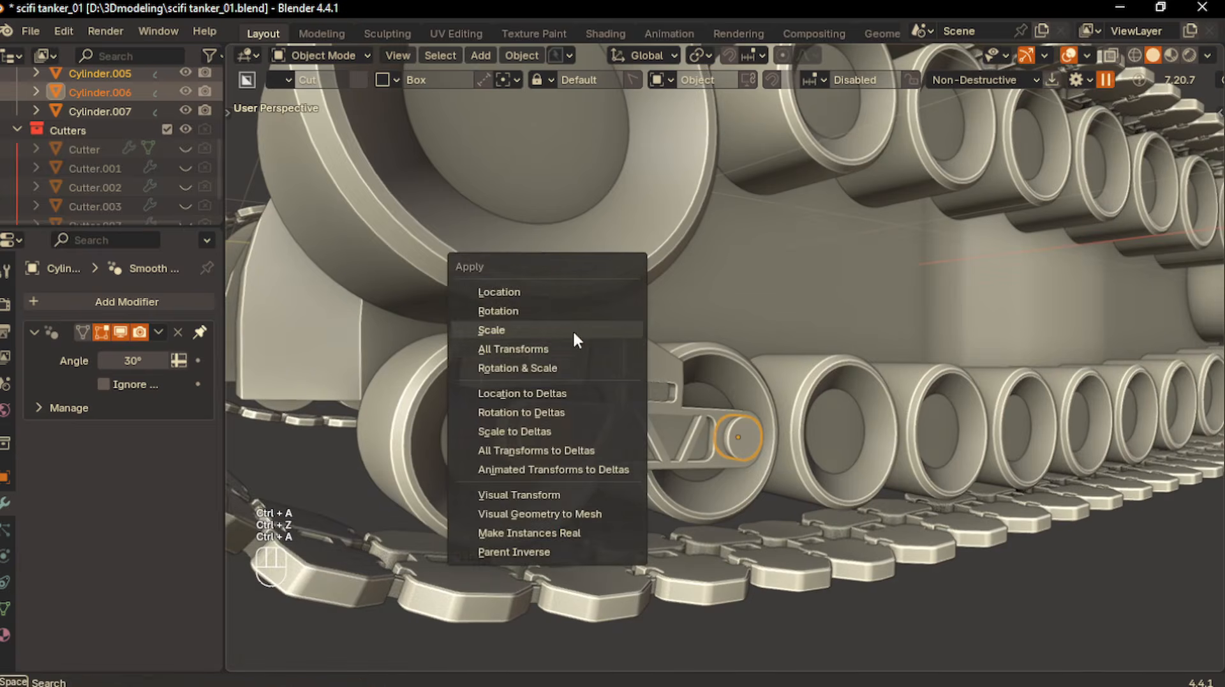
left_click(572, 330)
Bevel the outer end faces of both lower beam pins by about 0.005 m with one segment
key("Tab")
left_click(705, 334)
middle_click_drag(752, 442, 813, 486)
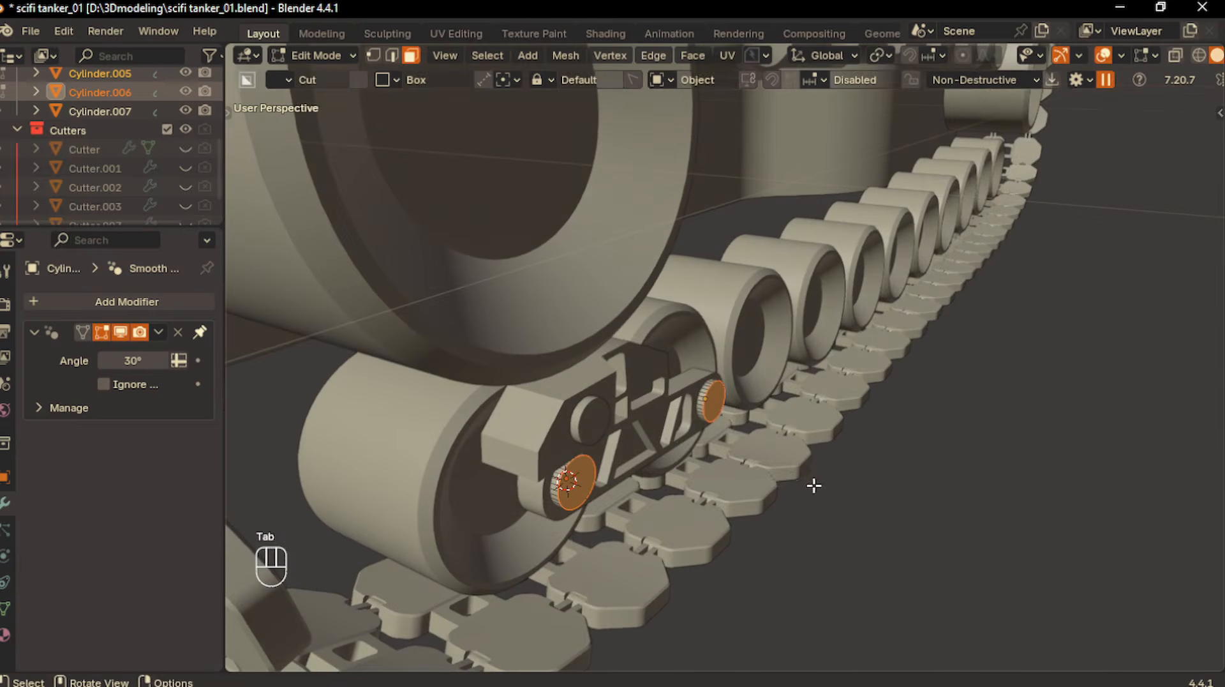
key("ctrl+b")
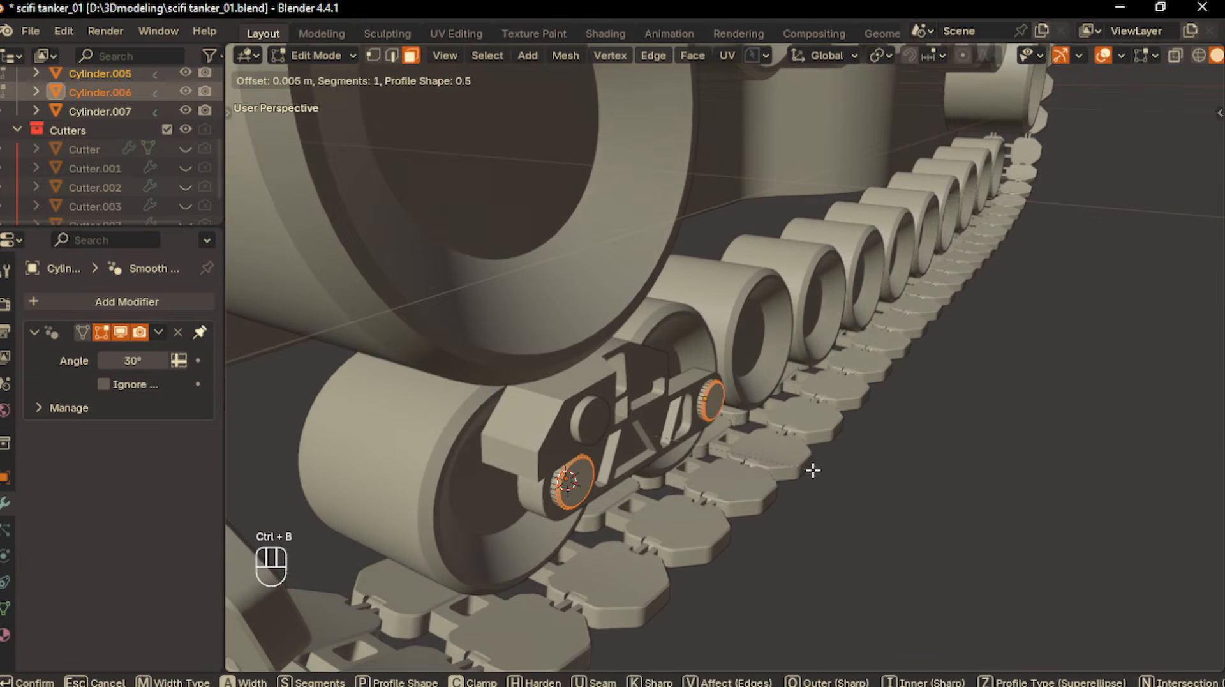
left_click(813, 470)
key("Tab")
scroll(817, 351, "down", 6)
scroll(794, 452, "up", 2)
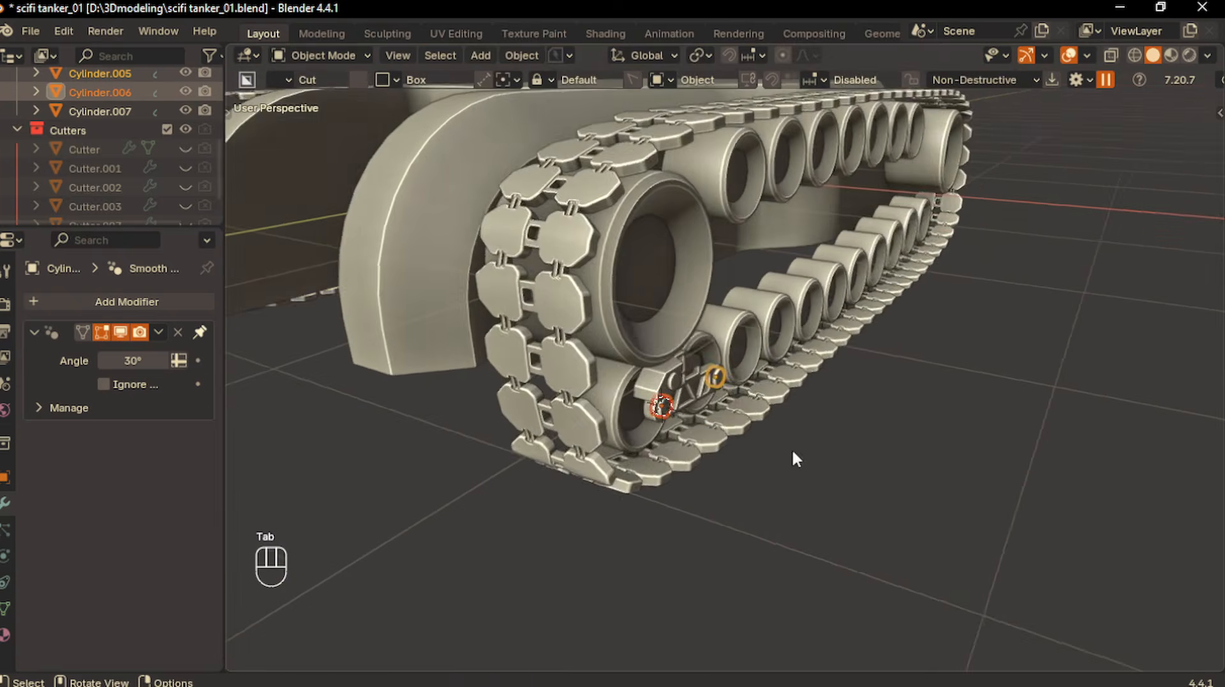
Select the suspension arm together with its two lower pins and its upper pin in the right side view
key("KP_1")
key("KP_3")
scroll(688, 430, "up", 6)
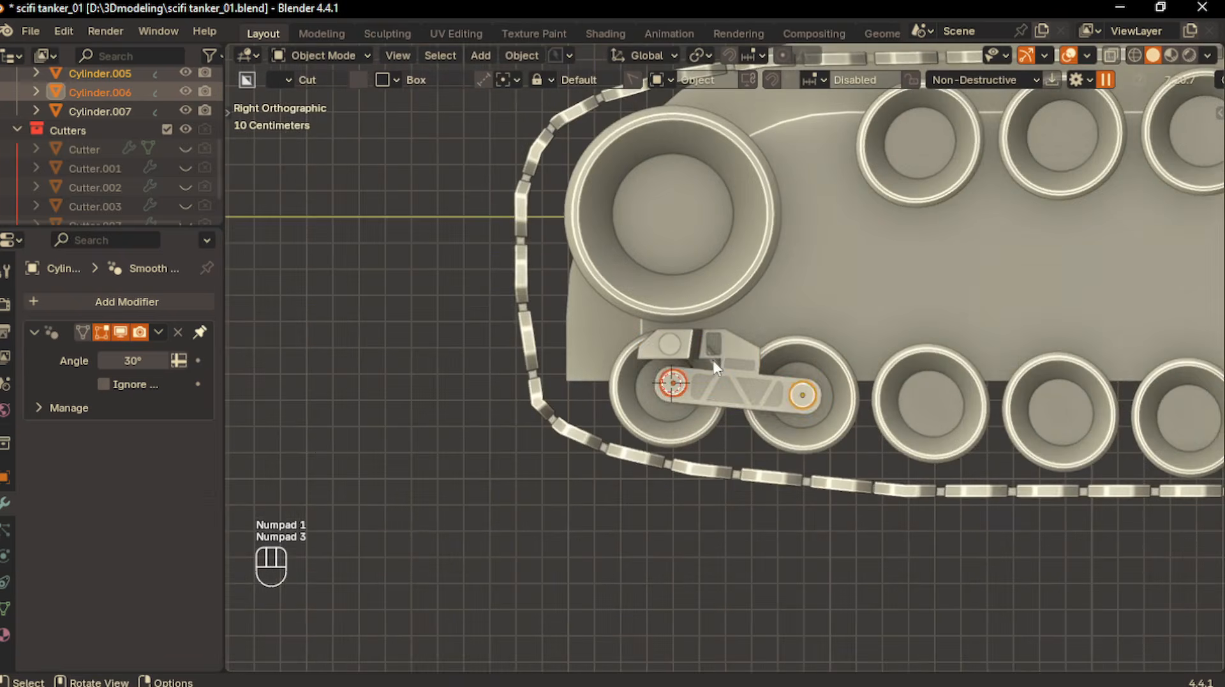
left_click(734, 383)
scroll(752, 400, "up", 1)
middle_click_drag(763, 404, 725, 406, "shift")
left_click(725, 407, "shift")
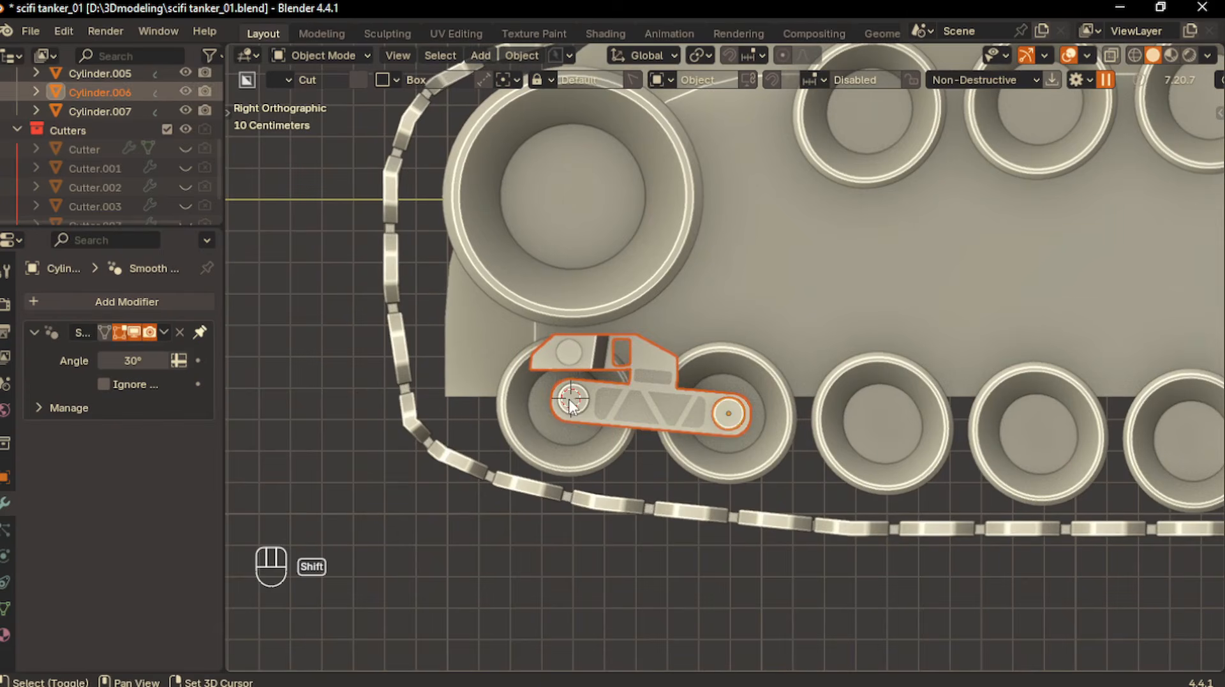
left_click(569, 400, "shift")
left_click(569, 351, "shift")
scroll(767, 405, "down", 3)
Try to convert the selected arm and its pins to meshes and join them into one object
middle_click_drag(935, 462, 855, 462, "shift")
right_click(575, 380)
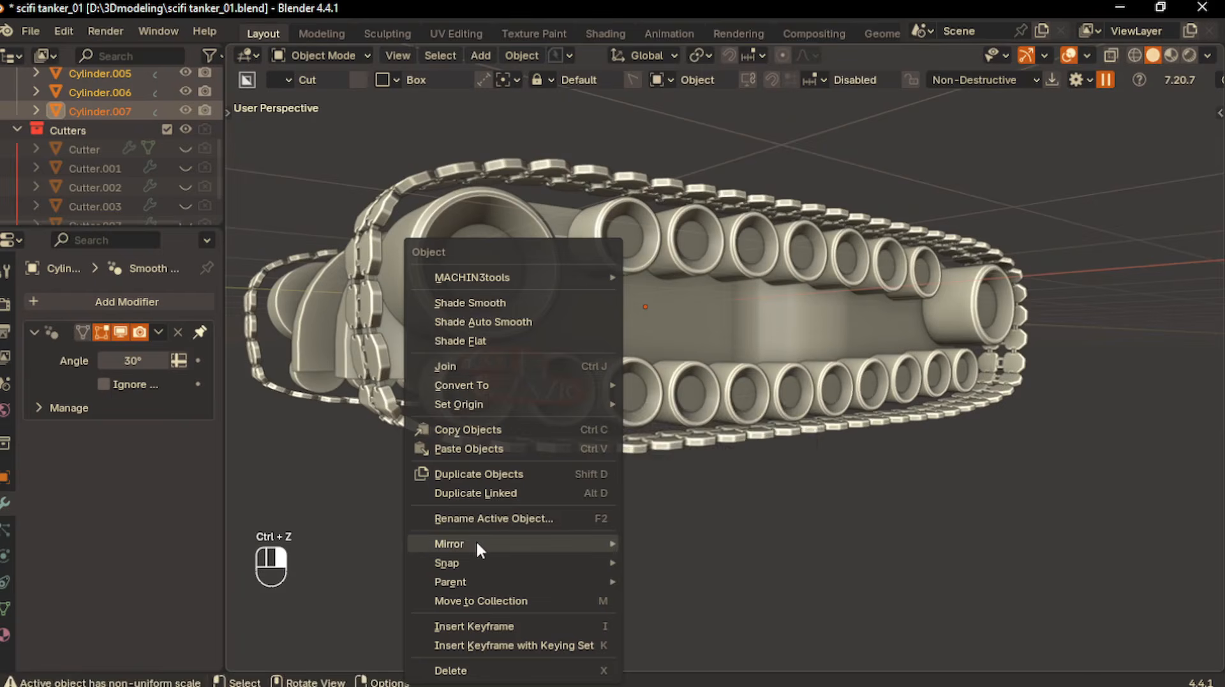
key("ctrl+a")
left_click(485, 399)
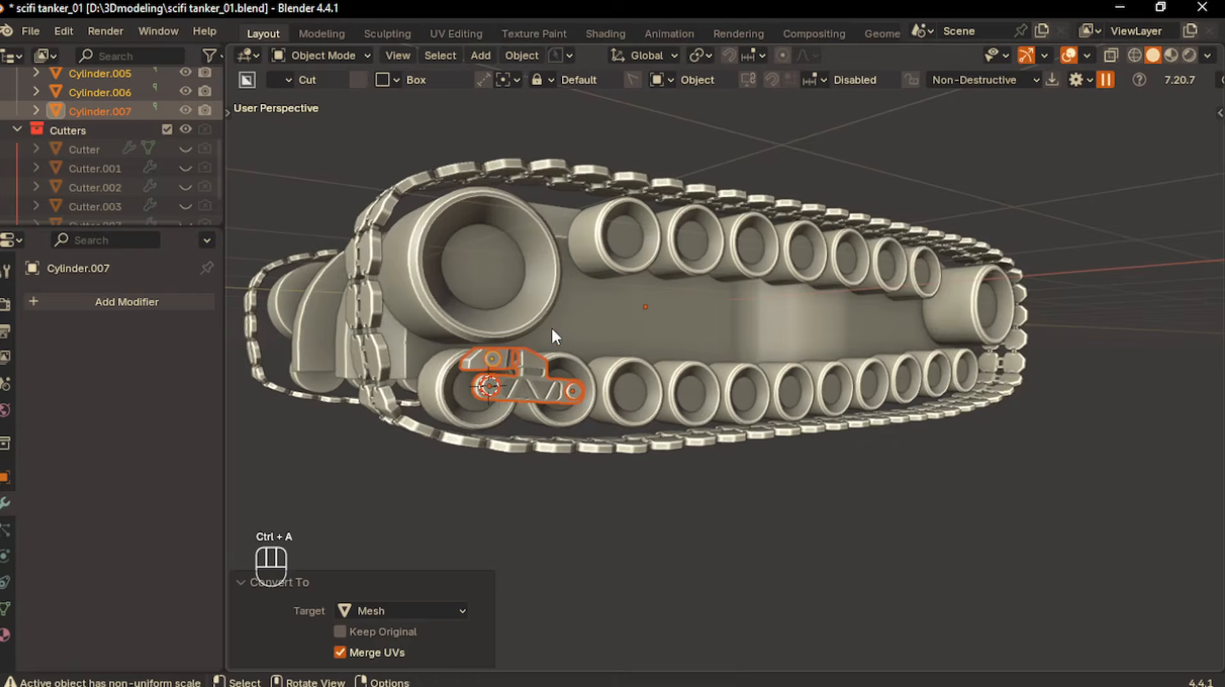
middle_click_drag(551, 327, 533, 313)
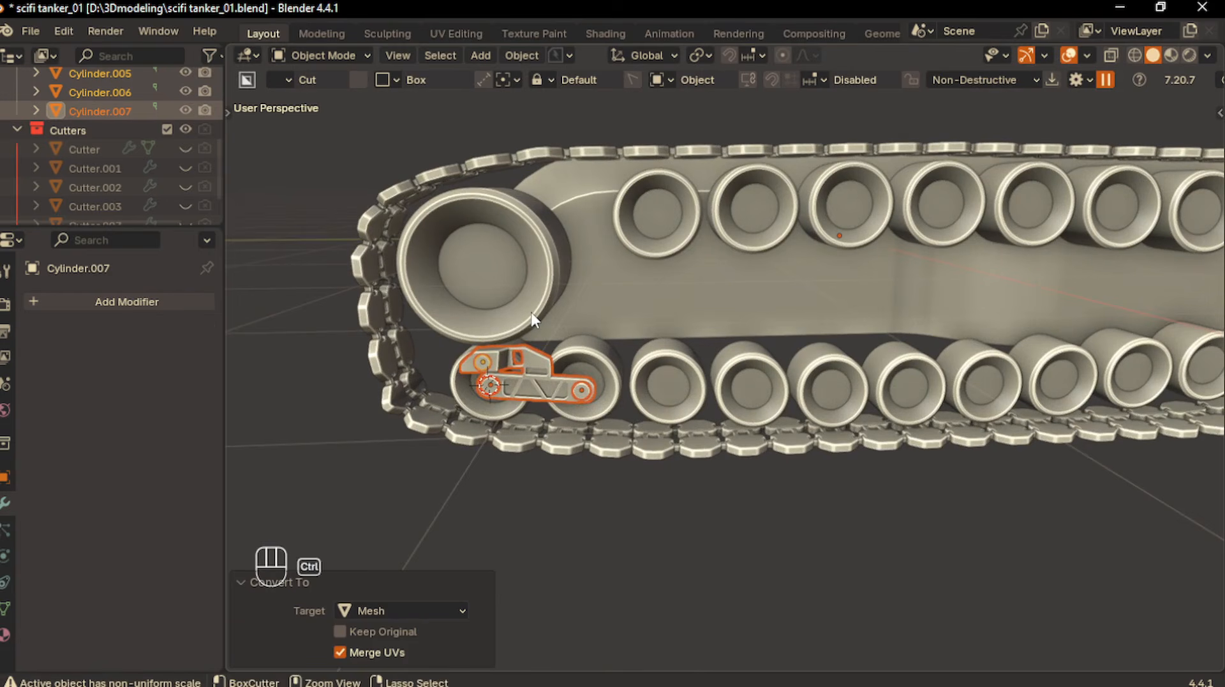
key("ctrl+j")
Try an Array modifier on the joined arm with a relative offset of 0 in X and 1 in Y
key("KP_1")
key("KP_3")
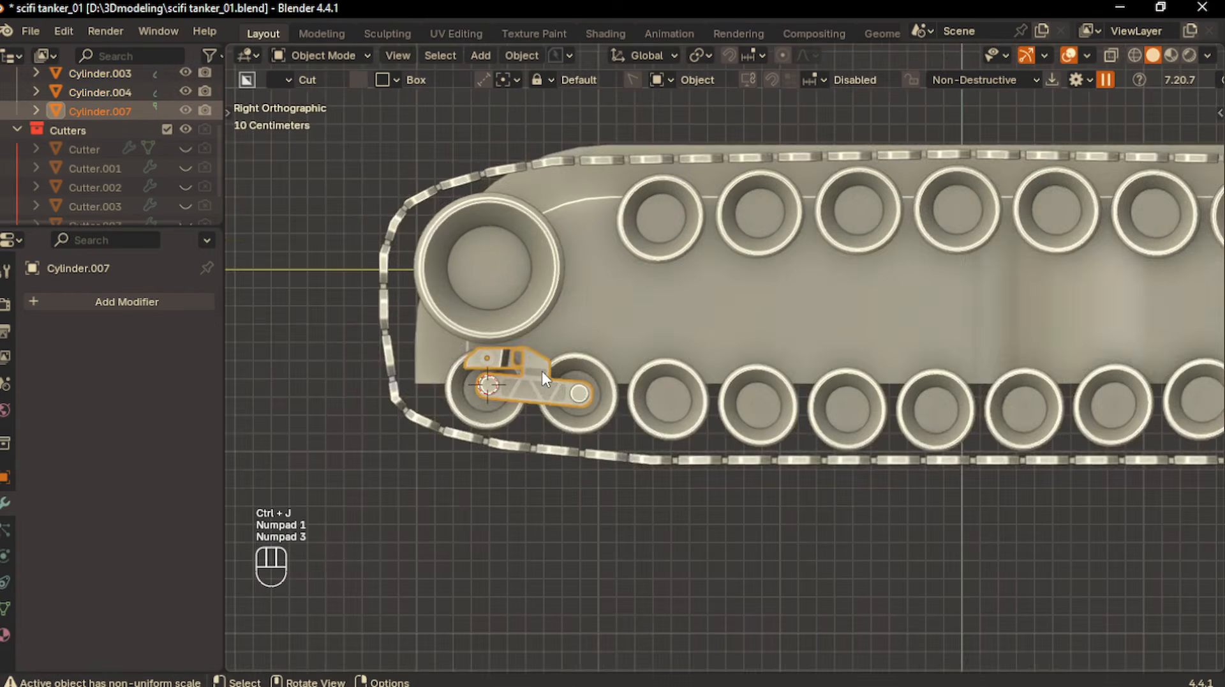
scroll(541, 370, "up", 3)
left_click(169, 305)
mouse_move(171, 301)
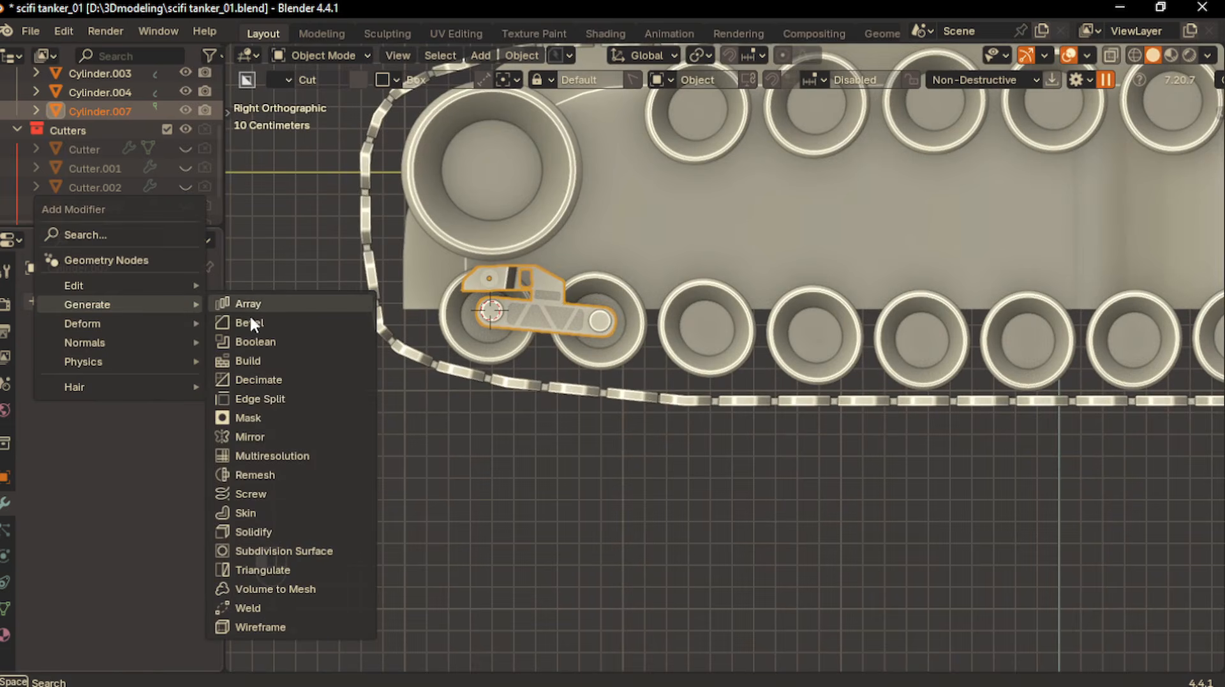
left_click(266, 305)
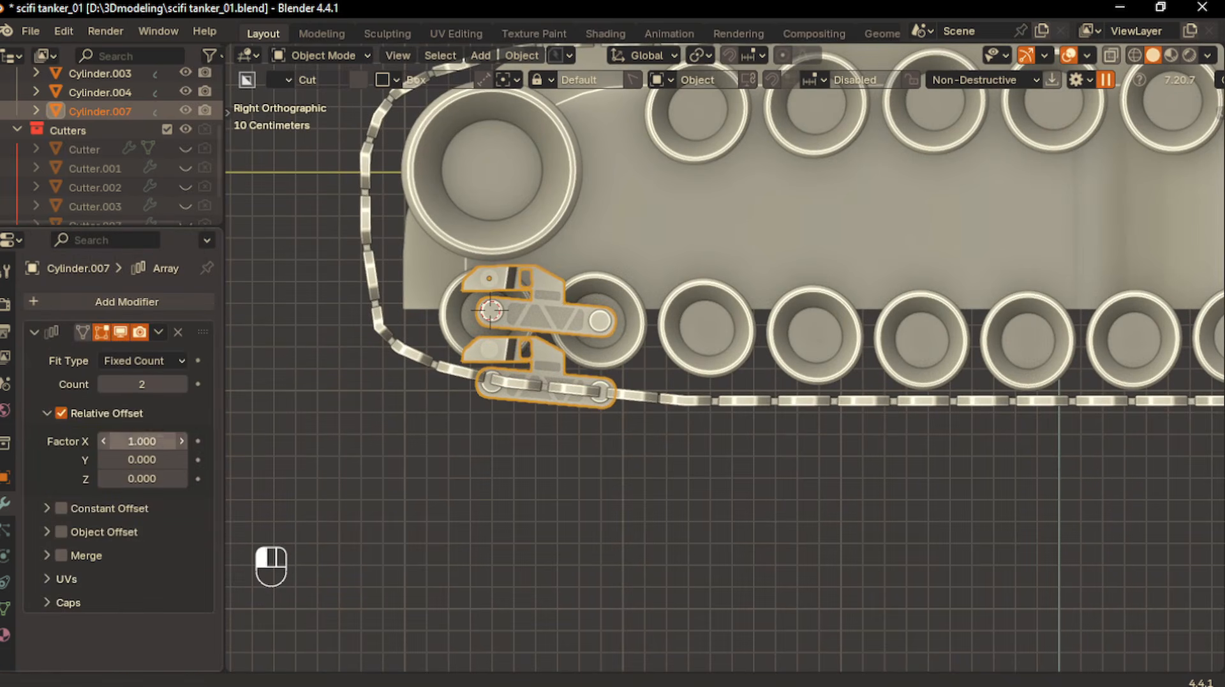
key("Return")
left_click(146, 452)
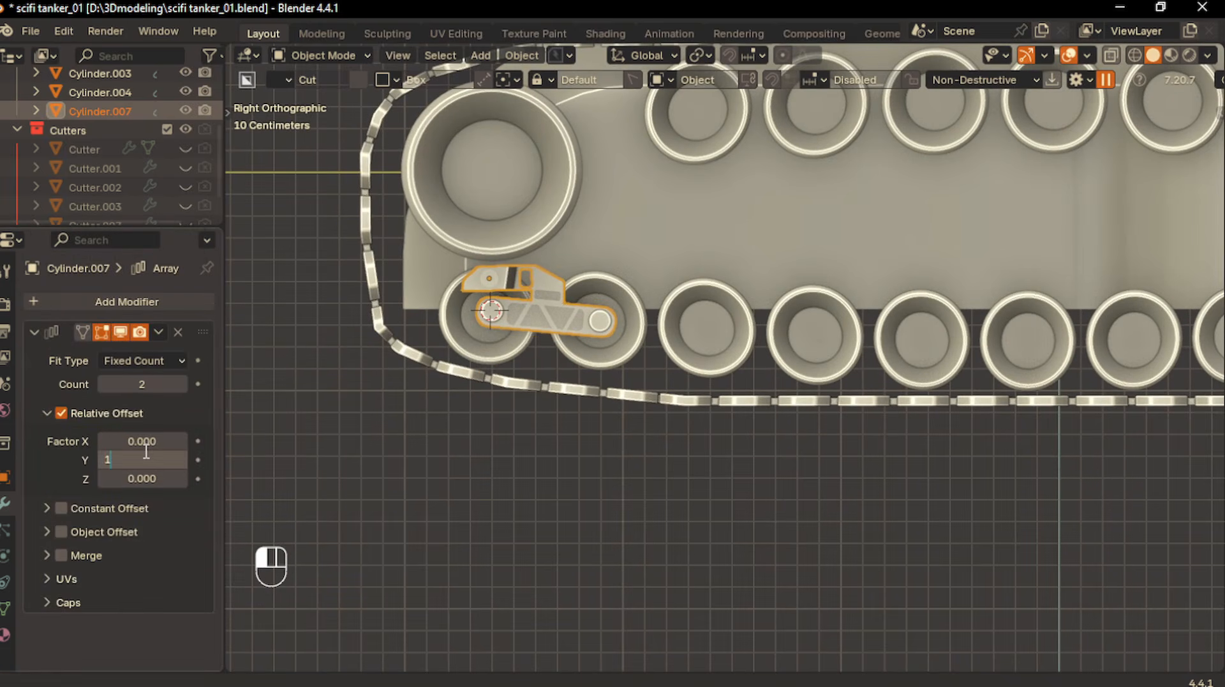
type("1")
key("Return")
Undo the array, the join and the mesh conversion of the suspension arm
scroll(236, 414, "up", 3)
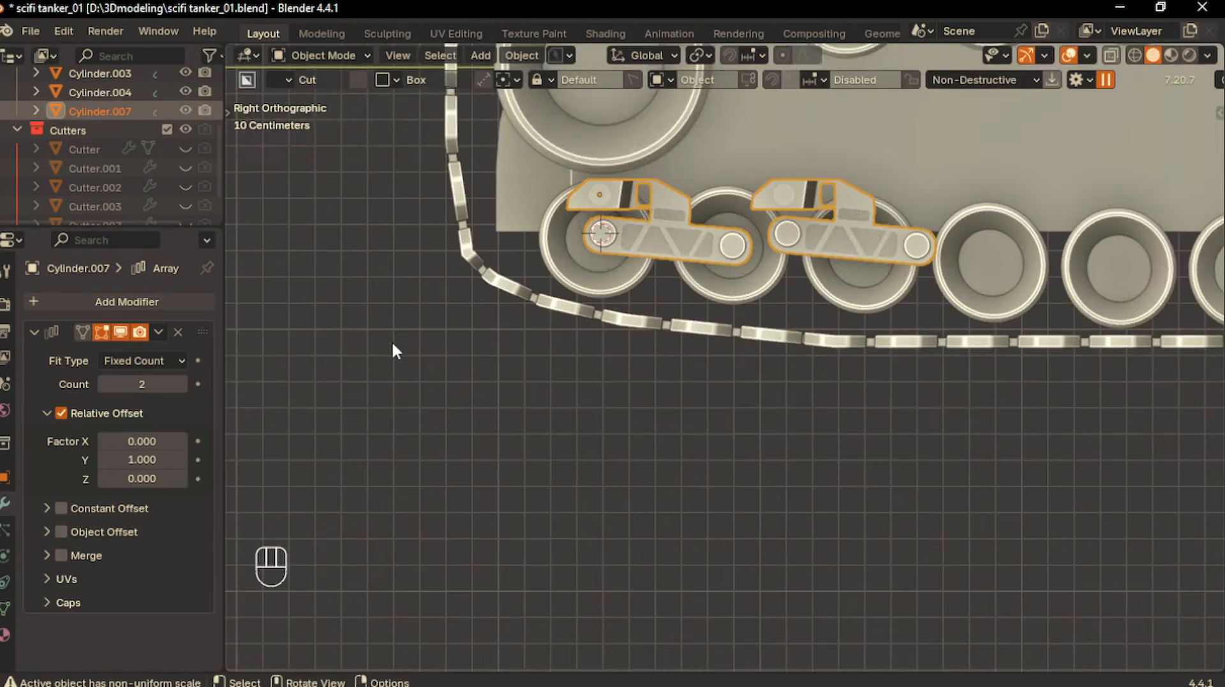
middle_click_drag(393, 342, 316, 367, "shift")
scroll(680, 323, "down", 1)
key("ctrl+z")
key("ctrl+z")
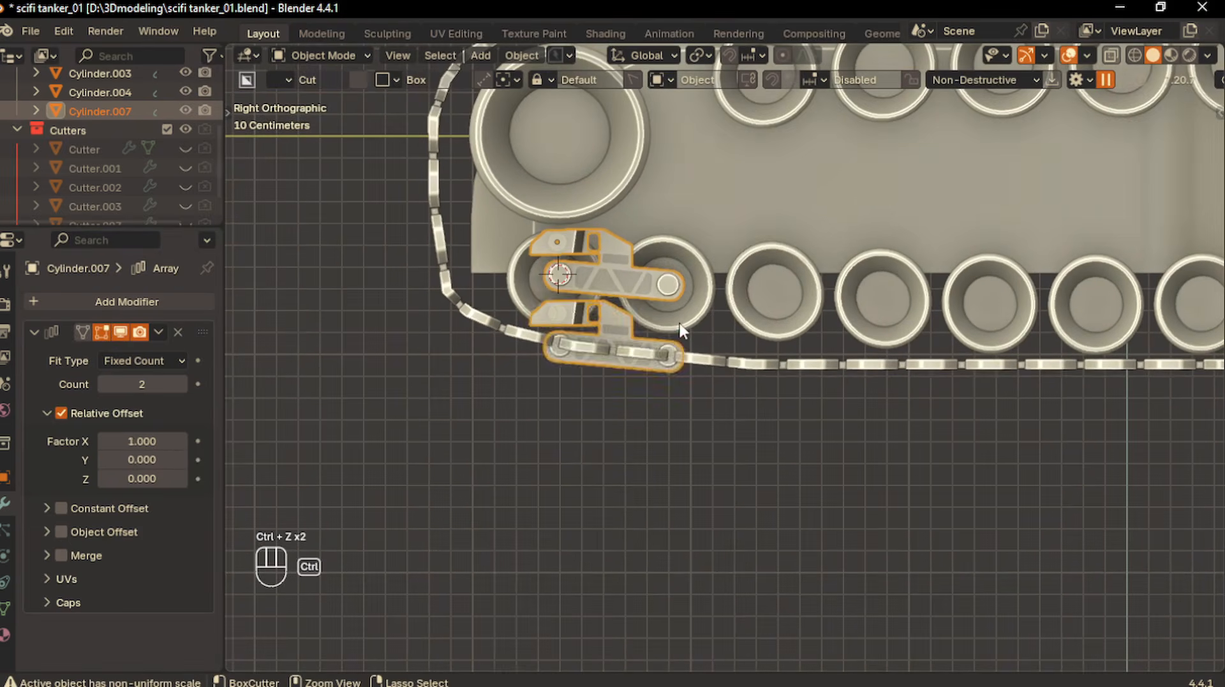
key("ctrl+z")
key("ctrl+z")
key("ctrl+z")
key("ctrl+z")
Duplicate the suspension arm with its pins onto the third and fourth lower road wheels
middle_click_drag(964, 284, 811, 331, "shift")
key("shift+d")
left_click(1037, 358)
Duplicate the arm onto the fifth and sixth lower wheels, rotating it level and aligning its pins with the wheel centres
middle_click_drag(1037, 358, 806, 368, "shift")
key("shift+d")
left_click(1037, 373)
key("r")
key("x")
left_click(1016, 337)
key("g")
left_click(1004, 312)
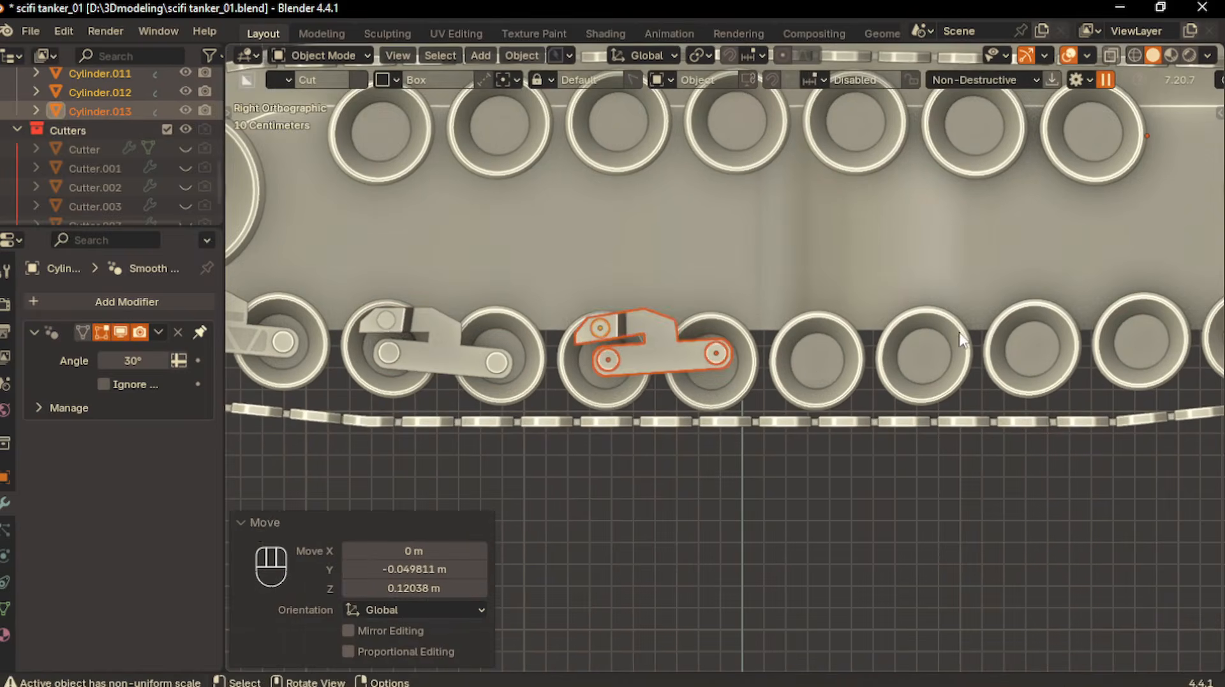
key("r")
left_click(957, 344)
key("g")
left_click(966, 354)
Duplicate the arm onto the seventh and eighth lower wheels, tilting and moving it so its pins match the wheel centres
scroll(802, 384, "down", 5)
scroll(805, 385, "up", 4)
key("shift+d")
left_click(993, 385)
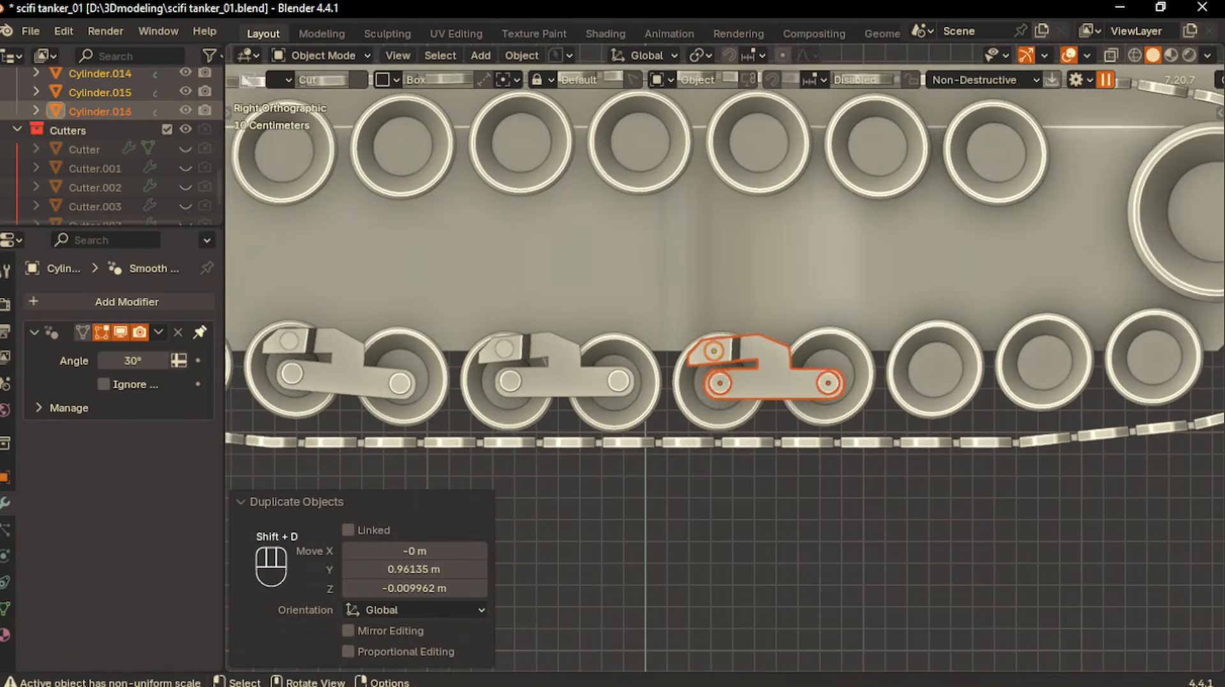
key("r")
left_click(845, 393)
key("g")
left_click(848, 395)
key("g")
left_click(865, 397)
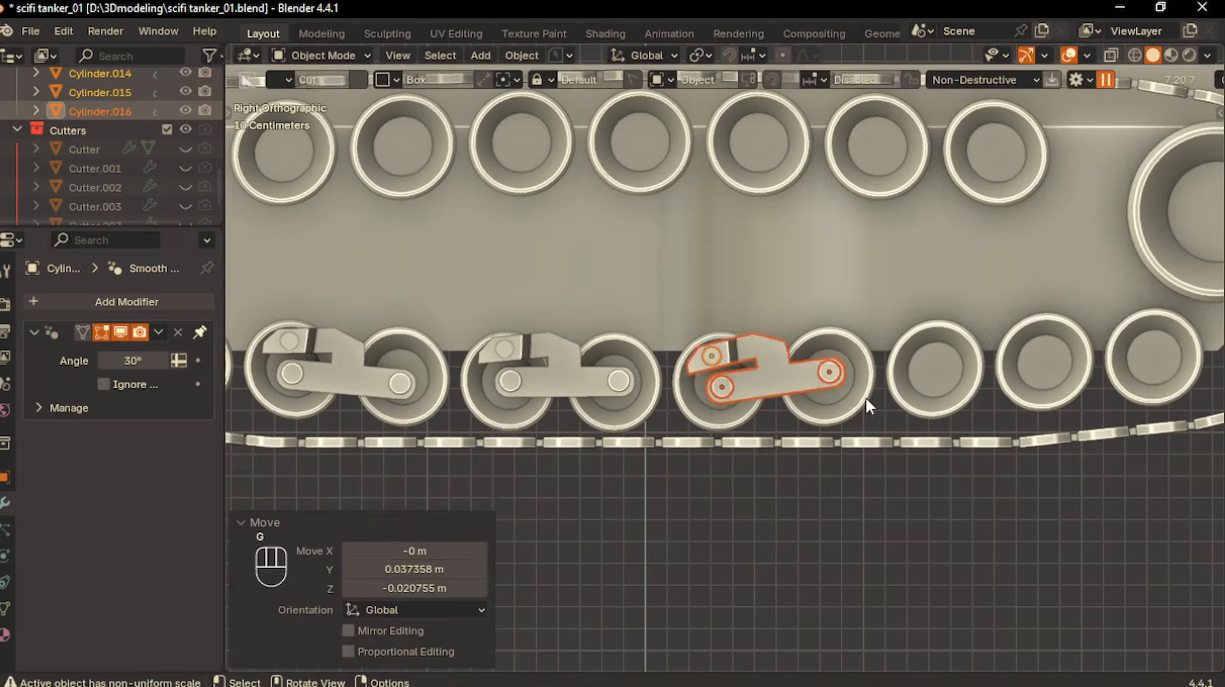
Duplicate the tilted arm with its pins about 0.99 m along Y onto the ninth and tenth lower wheels
scroll(856, 399, "down", 5)
scroll(838, 406, "up", 3)
key("shift+d")
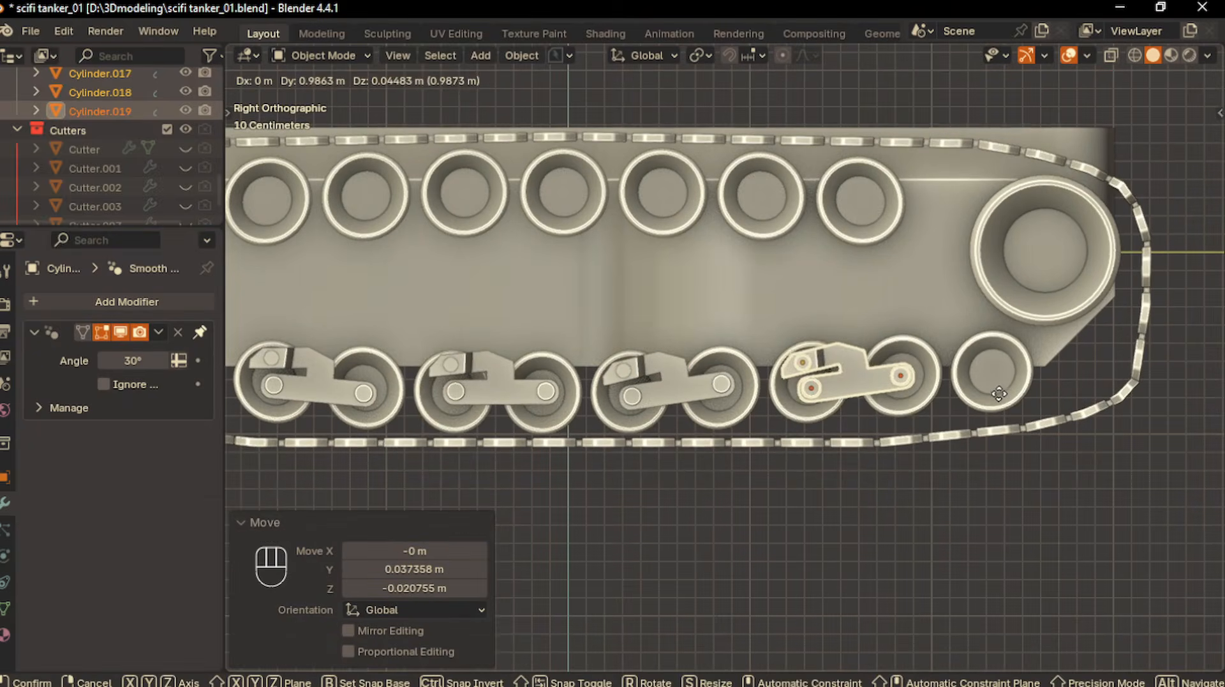
left_click(1000, 394)
Duplicate the level middle arm and its three pins about 1.09 m up along Z to the upper rollers
scroll(731, 446, "down", 3)
middle_click_drag(731, 446, 574, 440, "shift")
middle_click_drag(575, 440, 645, 382)
left_click(644, 378)
scroll(644, 378, "up", 2)
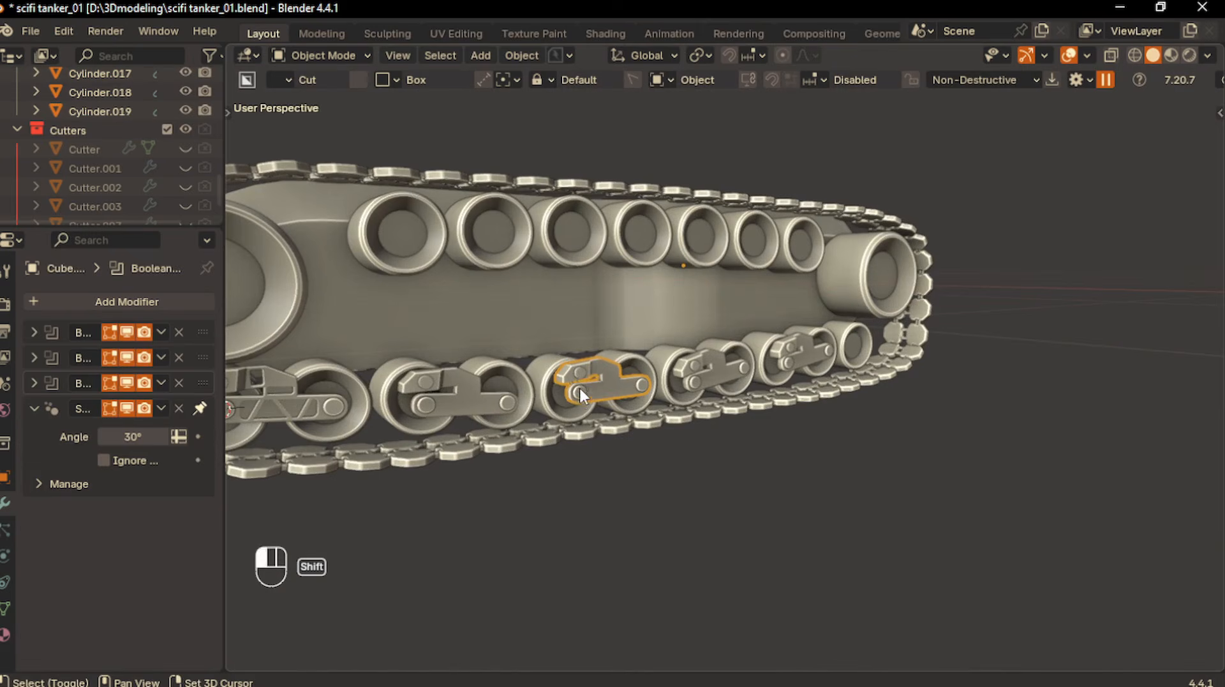
left_click(579, 387, "shift")
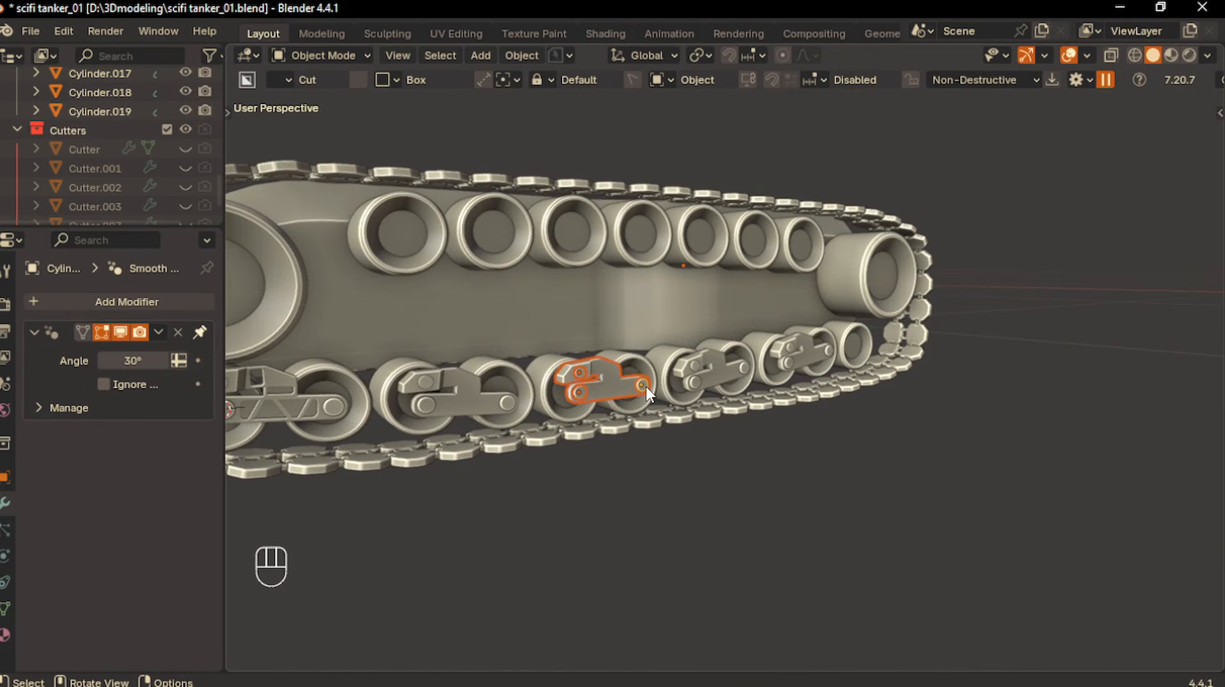
key("KP_3")
key("shift+d")
key("z")
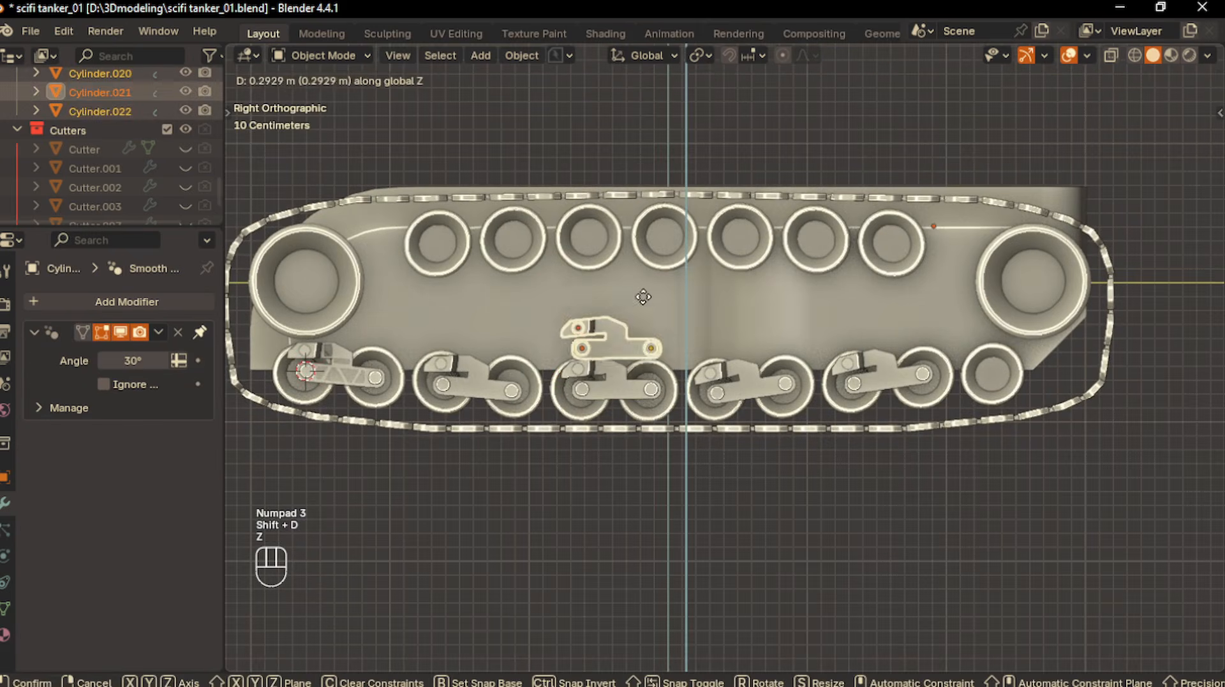
left_click(657, 232)
Try to rotate the raised arm copy about the Z axis
key("r")
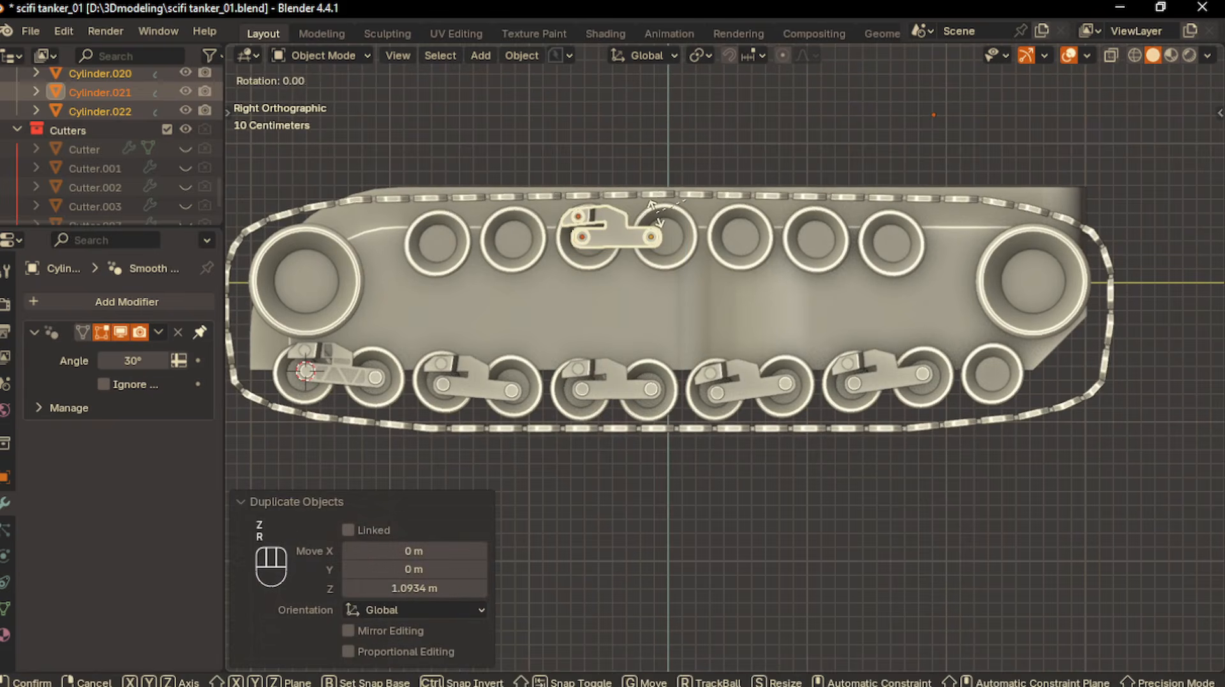
key("z")
left_click(638, 178)
key("ctrl+z")
Set the origins of the raised arm copy and its pins to Center of Mass (Surface)
right_click(635, 173)
mouse_move(664, 289)
left_click(734, 345)
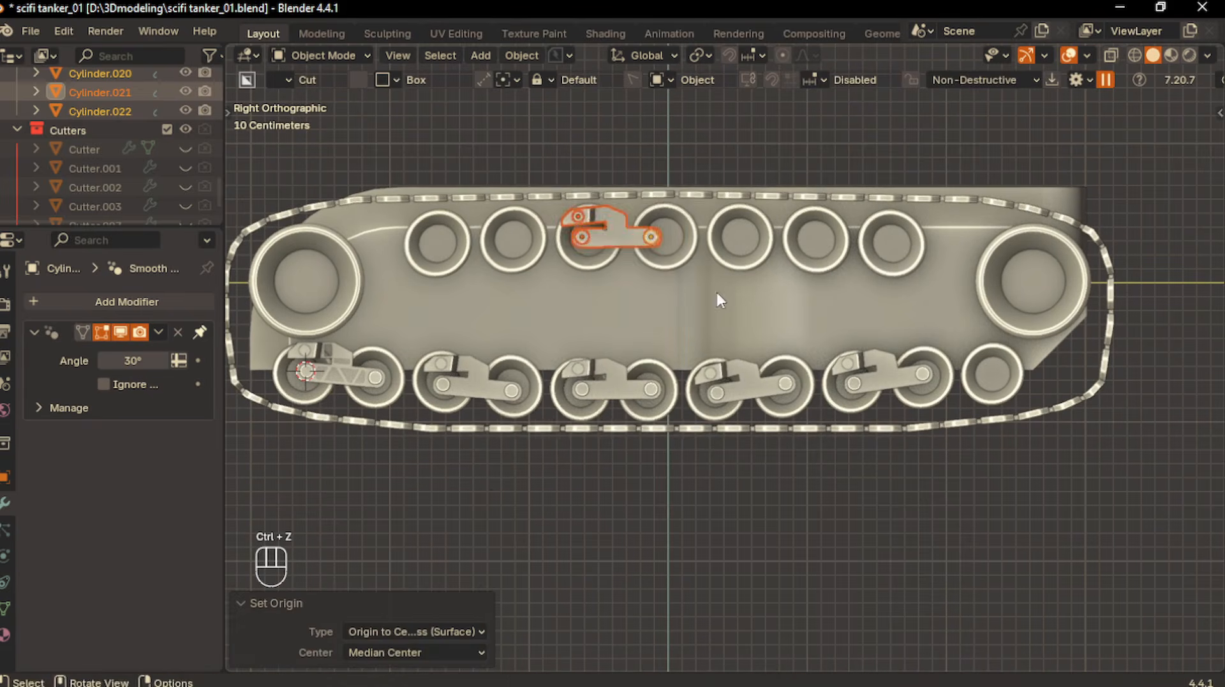
Rotate the raised arm about X to turn it upside down and move it onto the first pair of upper rollers
key("r")
key("x")
left_click(575, 233)
middle_click_drag(578, 240, 653, 277, "shift")
key("g")
left_click(533, 301)
Duplicate the inverted arm with its pins onto the second and third pairs of upper rollers
key("shift+d")
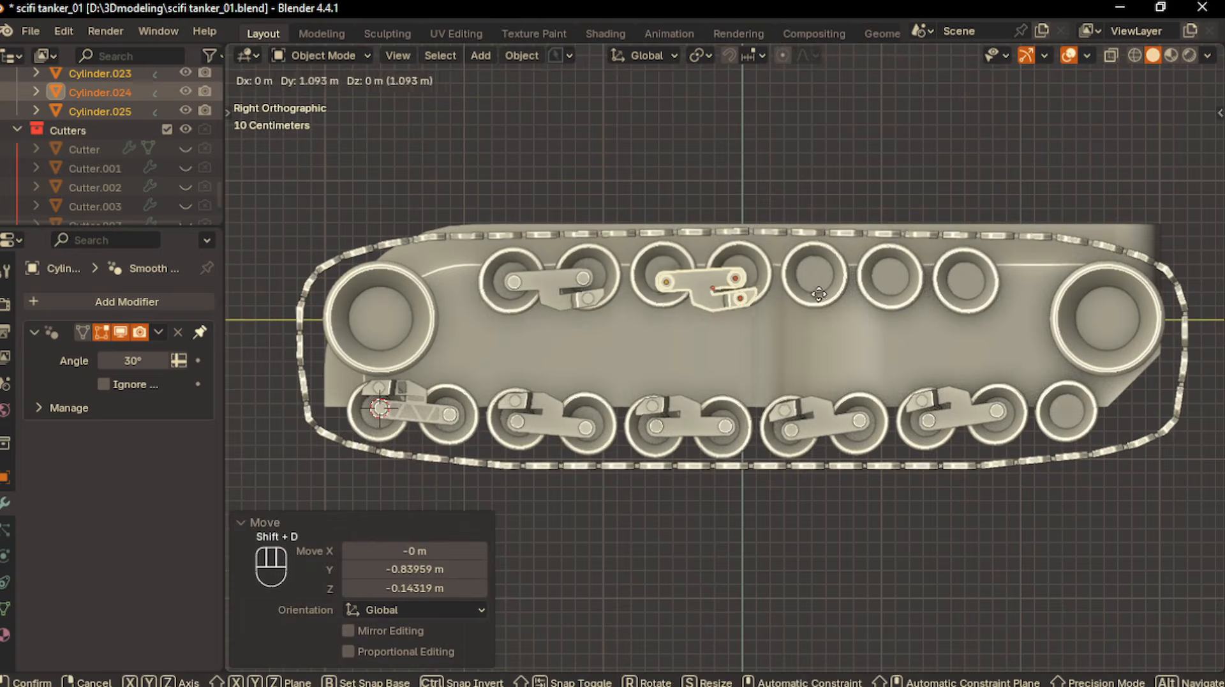
left_click(834, 301)
key("shift+d")
left_click(994, 308)
left_click(899, 459)
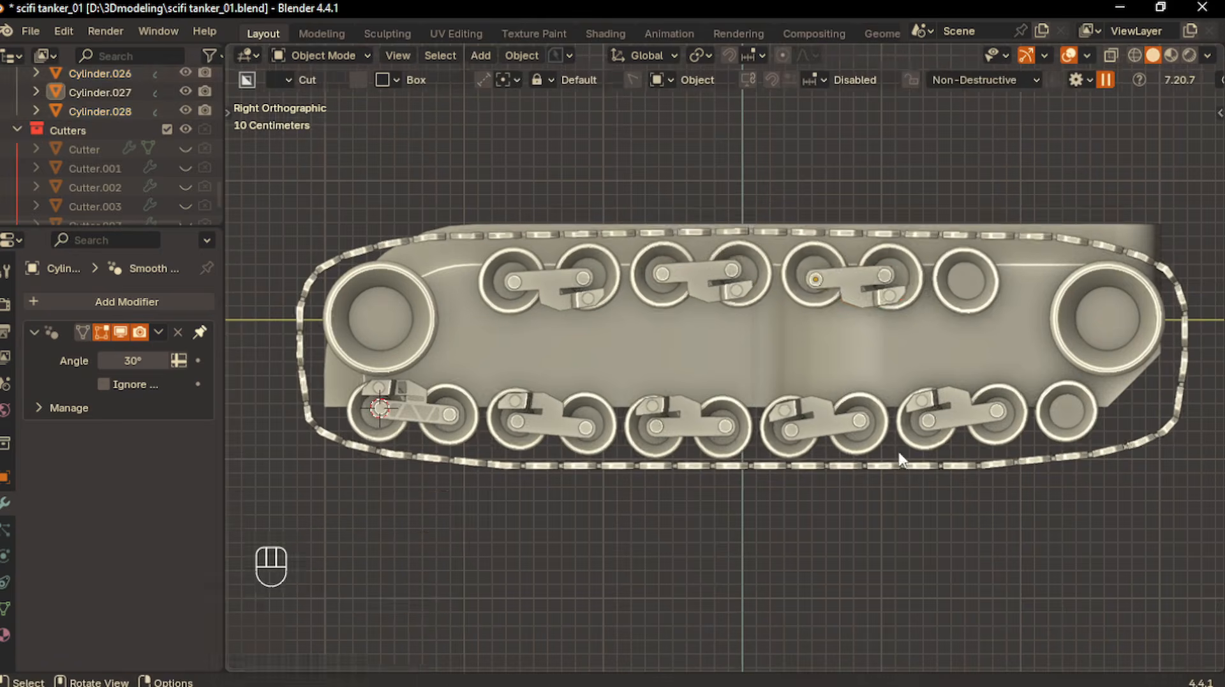
Rotate and shift the third upper arm to line its pins up with its two rollers
key("ctrl+z")
middle_click_drag(900, 458, 622, 471)
key("KP_3")
key("g")
left_click(895, 413)
key("r")
left_click(881, 414)
key("g")
left_click(884, 415)
left_click(734, 522)
Select the wheel-centre pins at both ends of the lower beams on all lower suspension arms
scroll(733, 522, "up", 3)
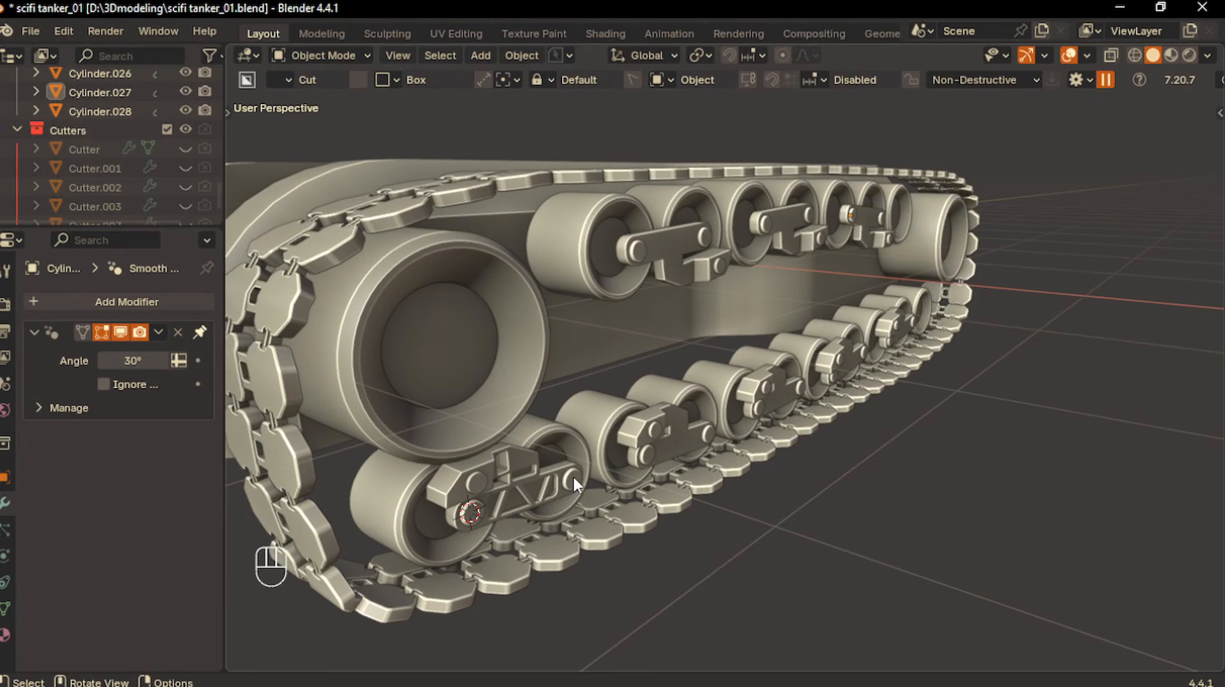
left_click(573, 477)
left_click(470, 511, "shift")
left_click(645, 454, "shift")
left_click(707, 435, "shift")
left_click(759, 408, "shift")
left_click(801, 385, "shift")
scroll(801, 385, "up", 3)
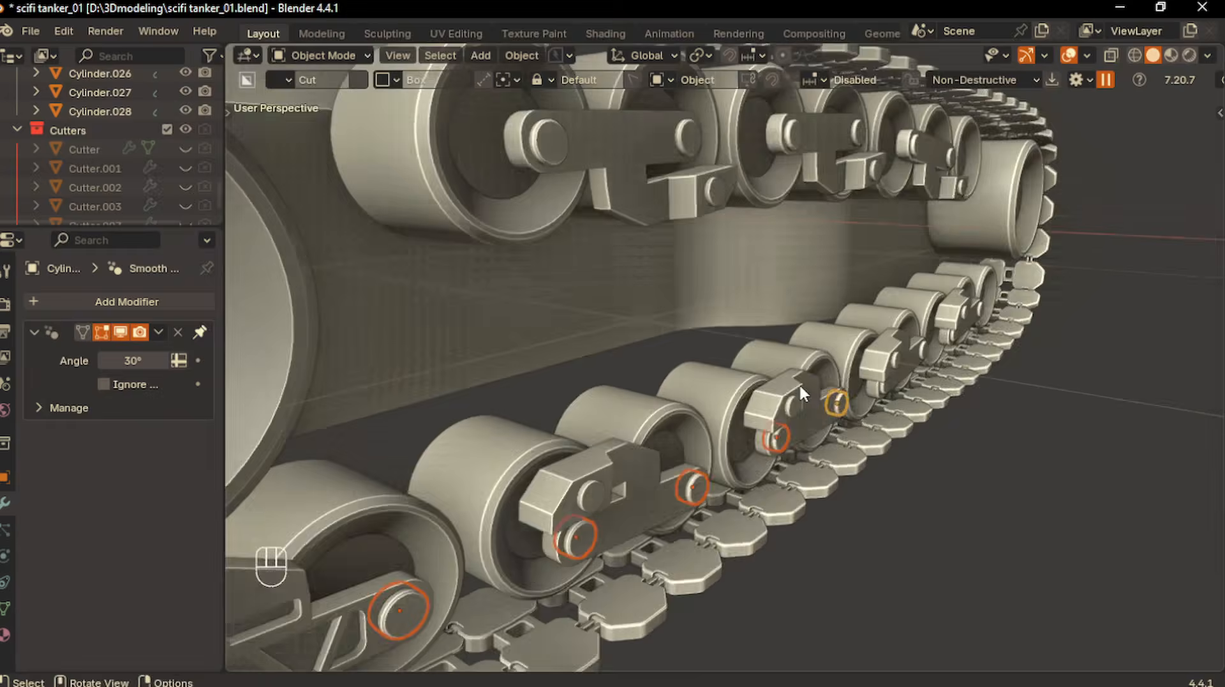
middle_click_drag(800, 385, 734, 387)
left_click(789, 397, "shift")
left_click(840, 374, "shift")
left_click(891, 345, "shift")
key("ctrl+z")
middle_click_drag(891, 344, 855, 348)
left_click(941, 365, "shift")
left_click(993, 342, "shift")
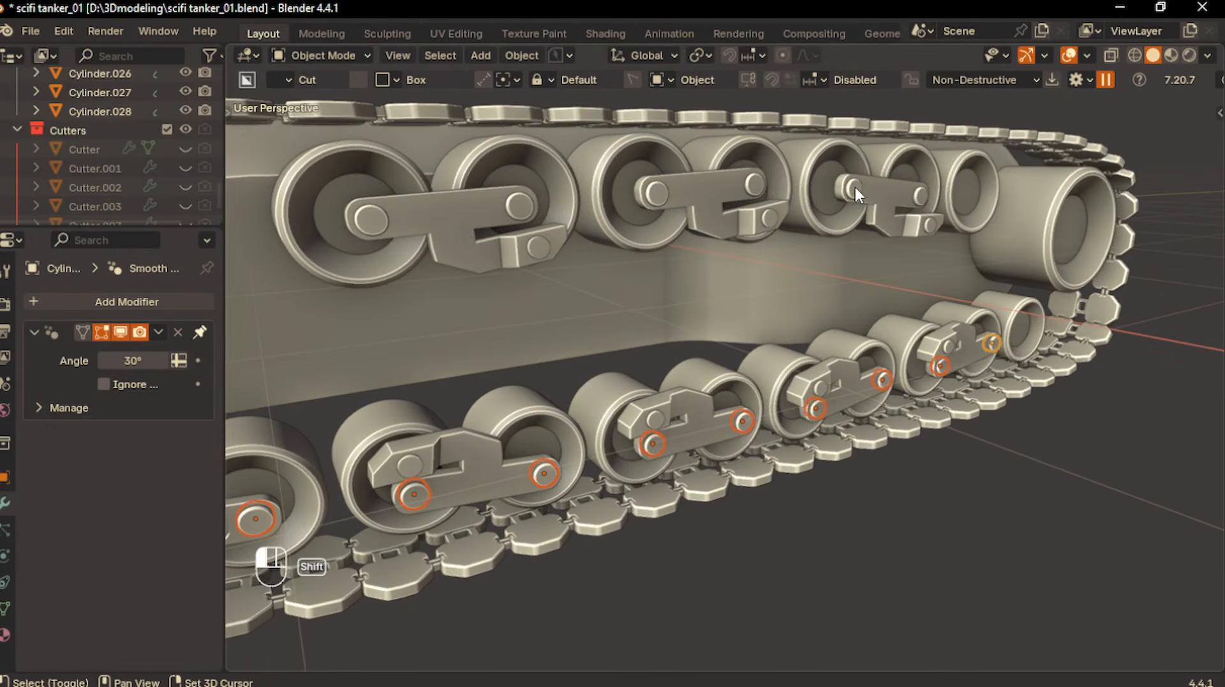
Add the roller-centre pins of the upper arms to the selection and isolate all these pins for mesh editing
left_click(852, 189, "shift")
left_click(918, 196, "shift")
left_click(654, 193, "shift")
key("Tab")
key("slash")
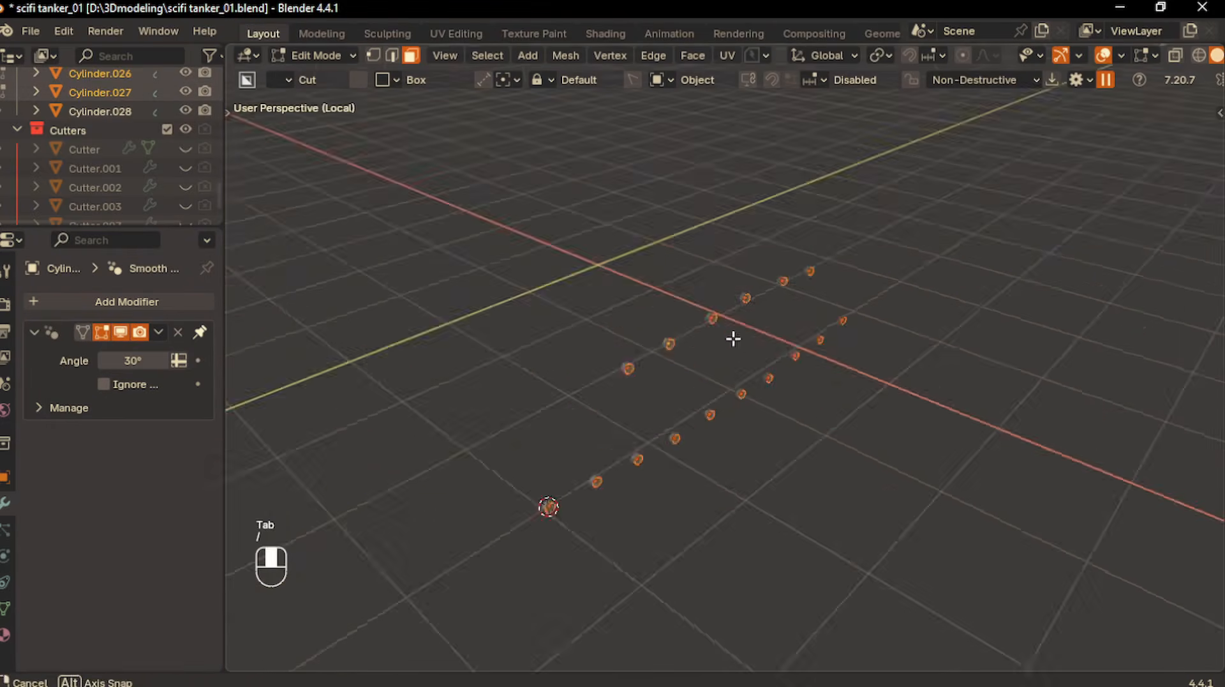
Select the end faces of the isolated lower and upper pins
middle_click_drag(733, 336, 657, 332)
left_click(886, 394, "shift")
left_click(809, 382, "shift")
left_click(749, 367, "shift")
left_click(697, 356, "shift")
left_click(724, 334, "shift")
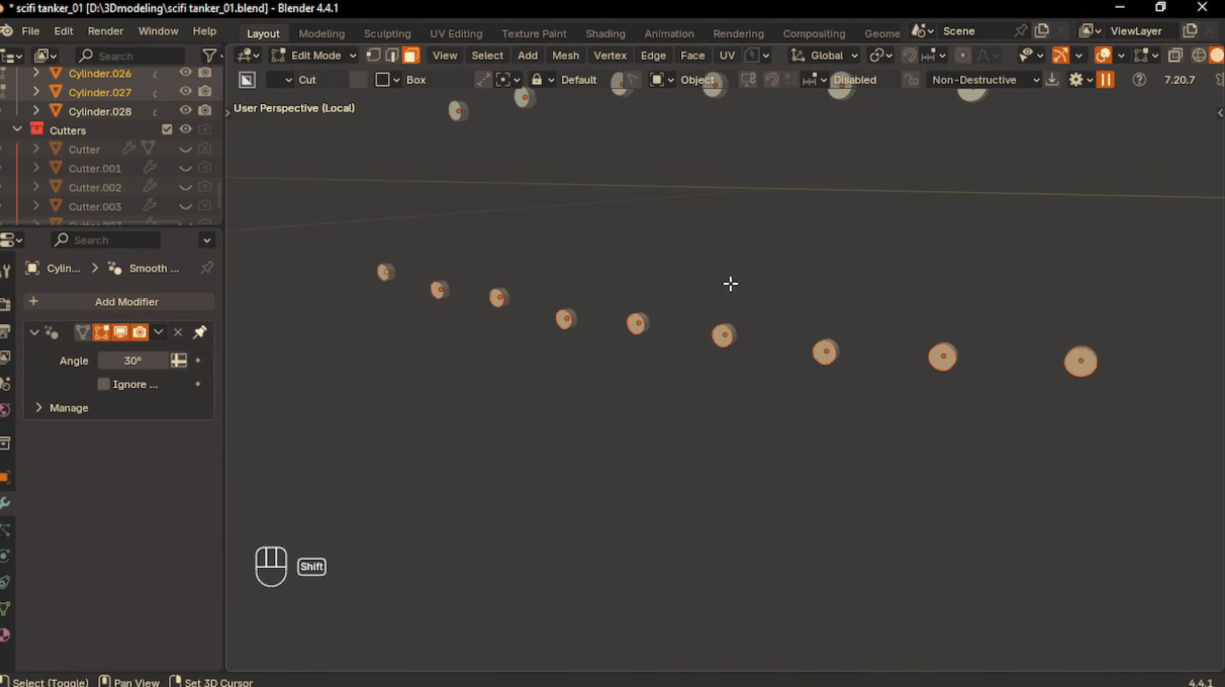
middle_click_drag(731, 284, 704, 251)
middle_click_drag(576, 239, 388, 241)
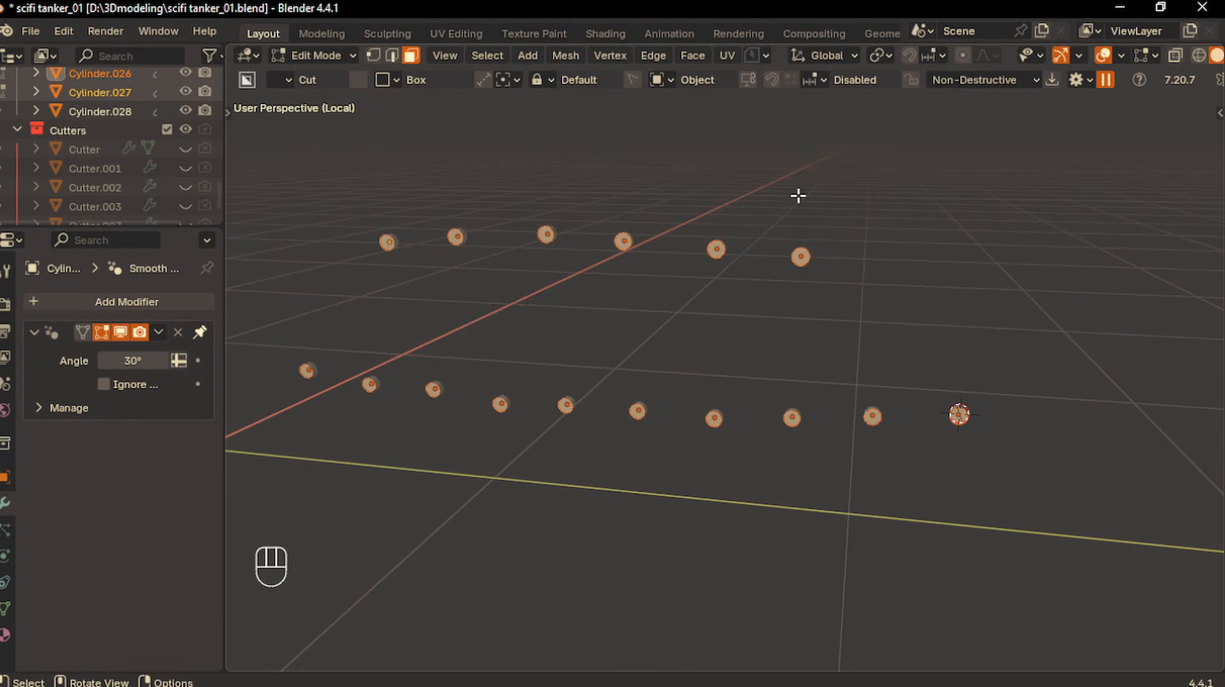
Leave isolation and extrude the selected pin end faces about 0.17 m into the wheels, then finish mesh editing
key("KP_Divide")
middle_click_drag(820, 279, 823, 328)
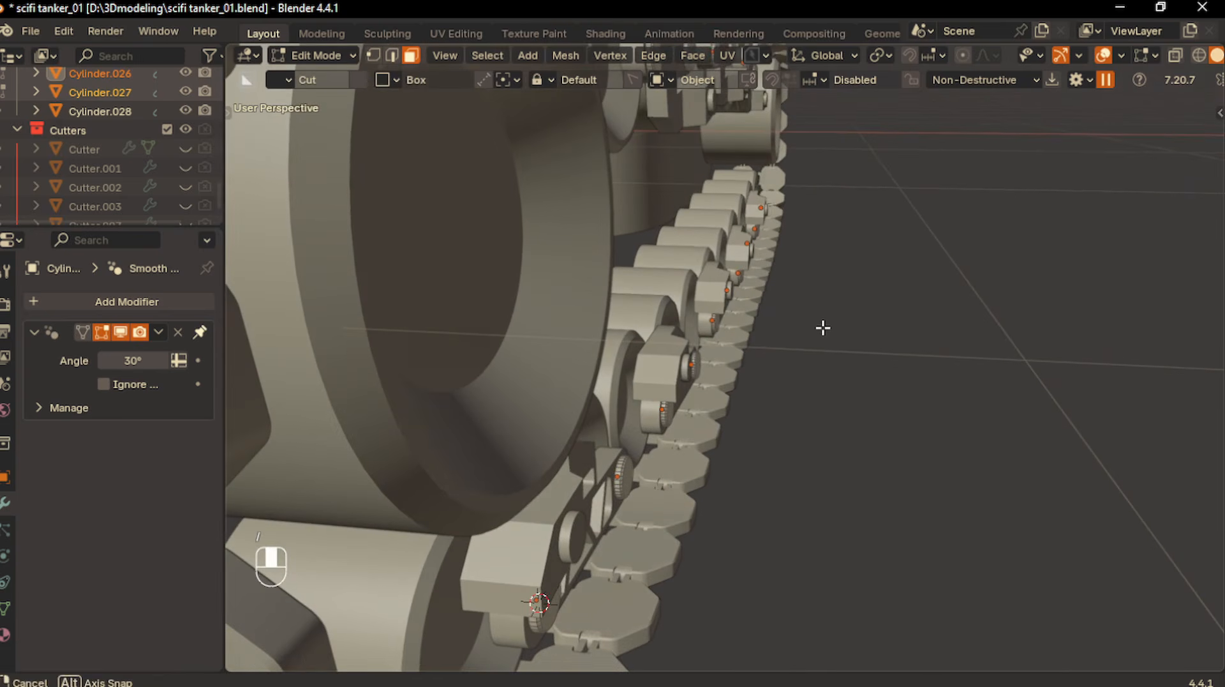
key("e")
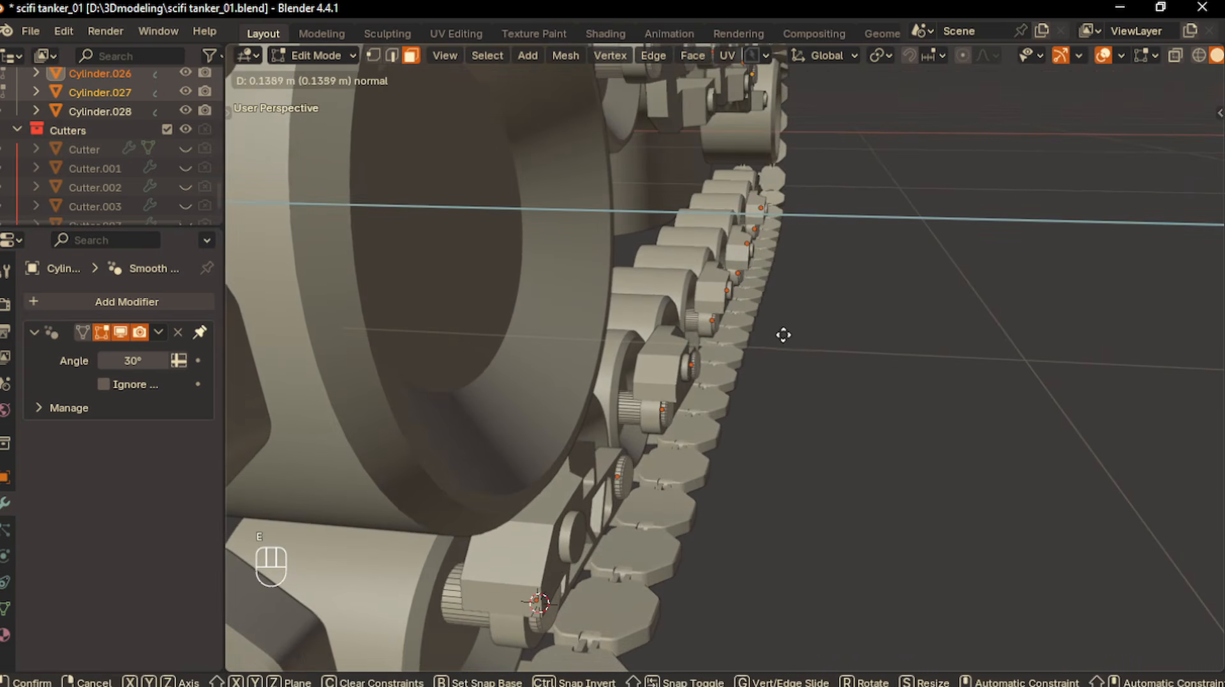
left_click(780, 334)
middle_click_drag(804, 370, 786, 369)
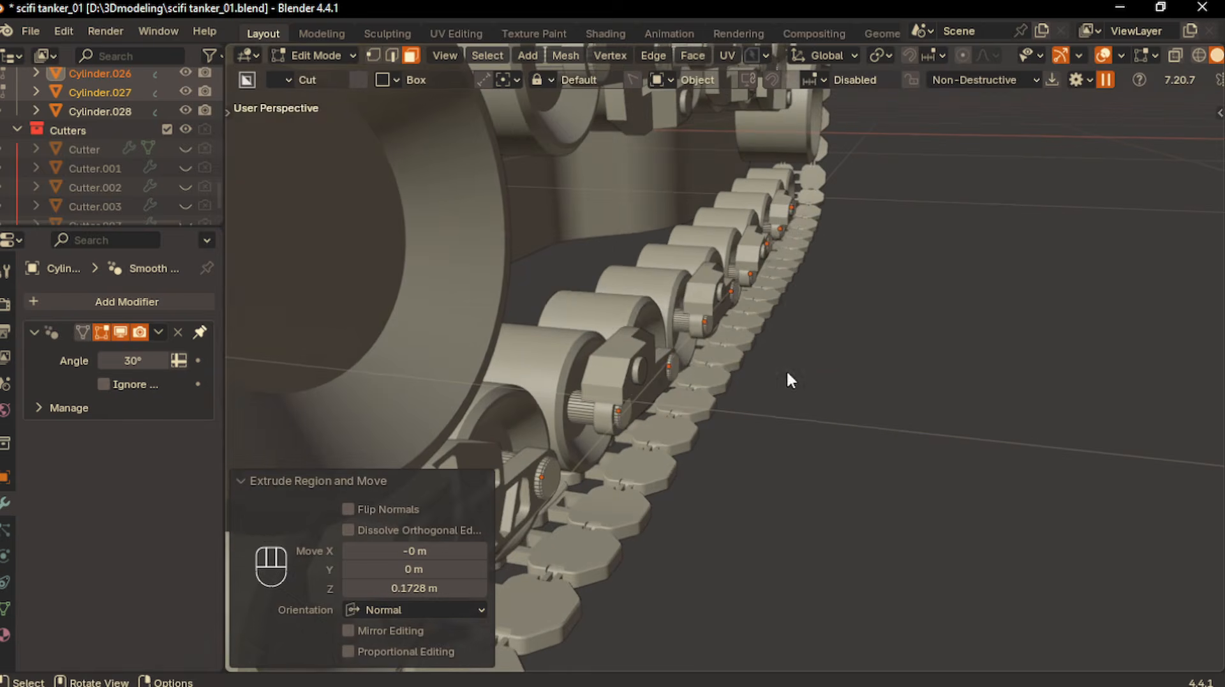
key("Tab")
Examine the extended pins and the complete running gear of the tank from several sides
scroll(785, 301, "down", 4)
left_click(916, 370)
middle_click_drag(915, 370, 947, 265)
scroll(880, 285, "down", 2)
key("KP_1")
key("KP_4")
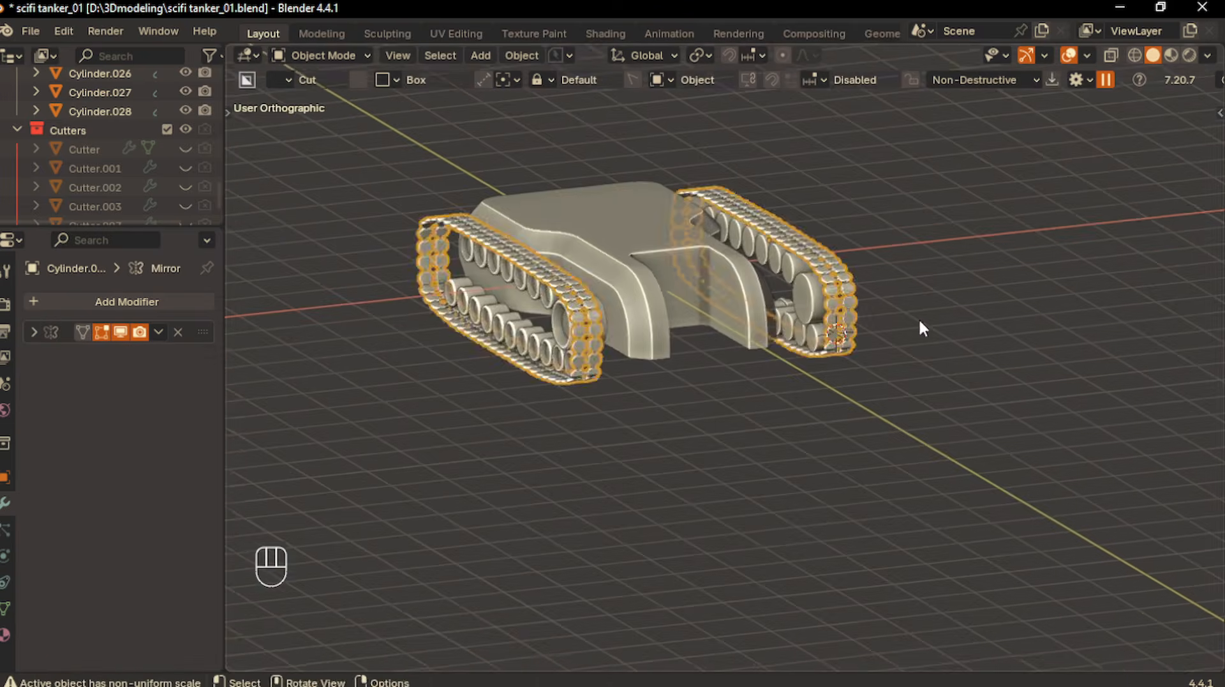
left_click(917, 317)
middle_click_drag(693, 334, 643, 360, "shift")
key("KP_3")
scroll(713, 311, "up", 3)
middle_click_drag(714, 311, 752, 358)
left_click(663, 306)
scroll(664, 306, "up", 2)
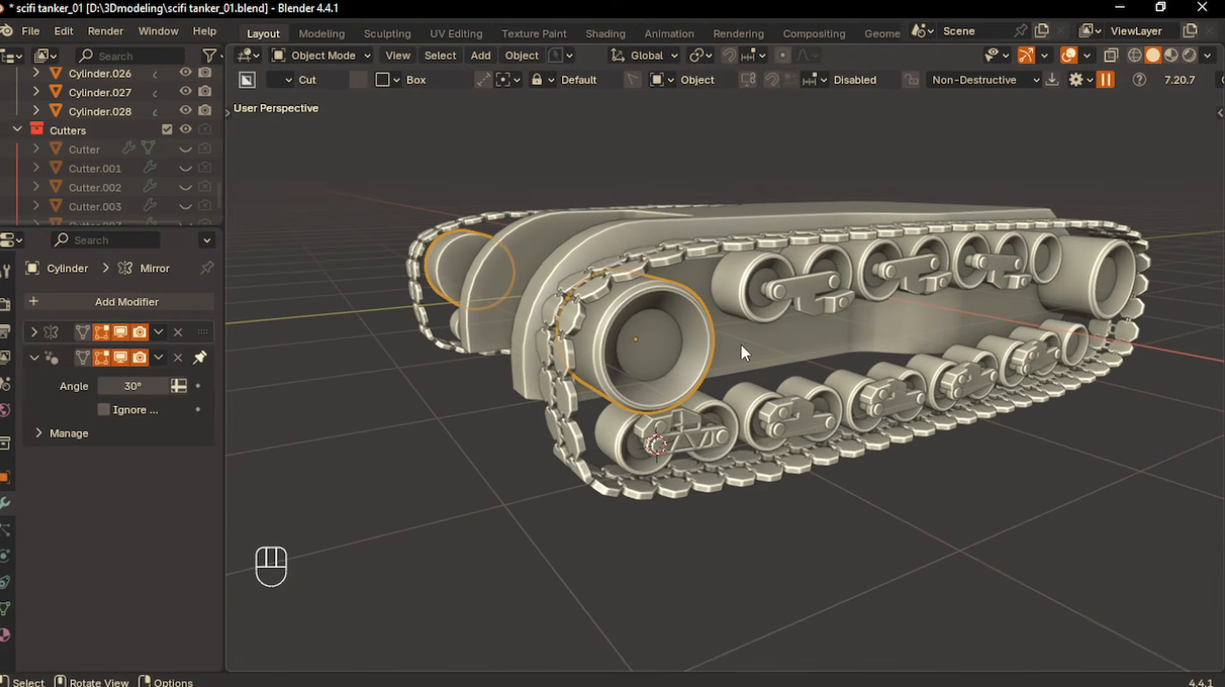
Add a cube at the first lower wheel's centre and scale it to about 0.283
key("shift+a")
mouse_move(581, 319)
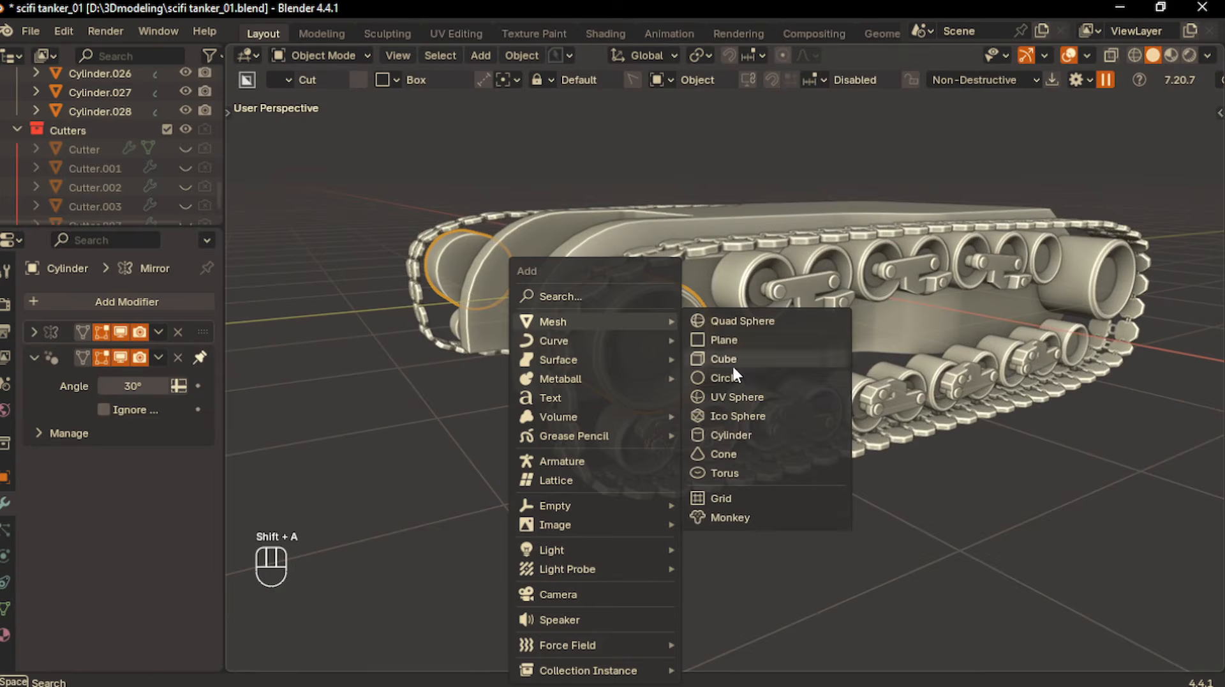
left_click(732, 359)
key("KP_3")
key("s")
left_click(738, 436)
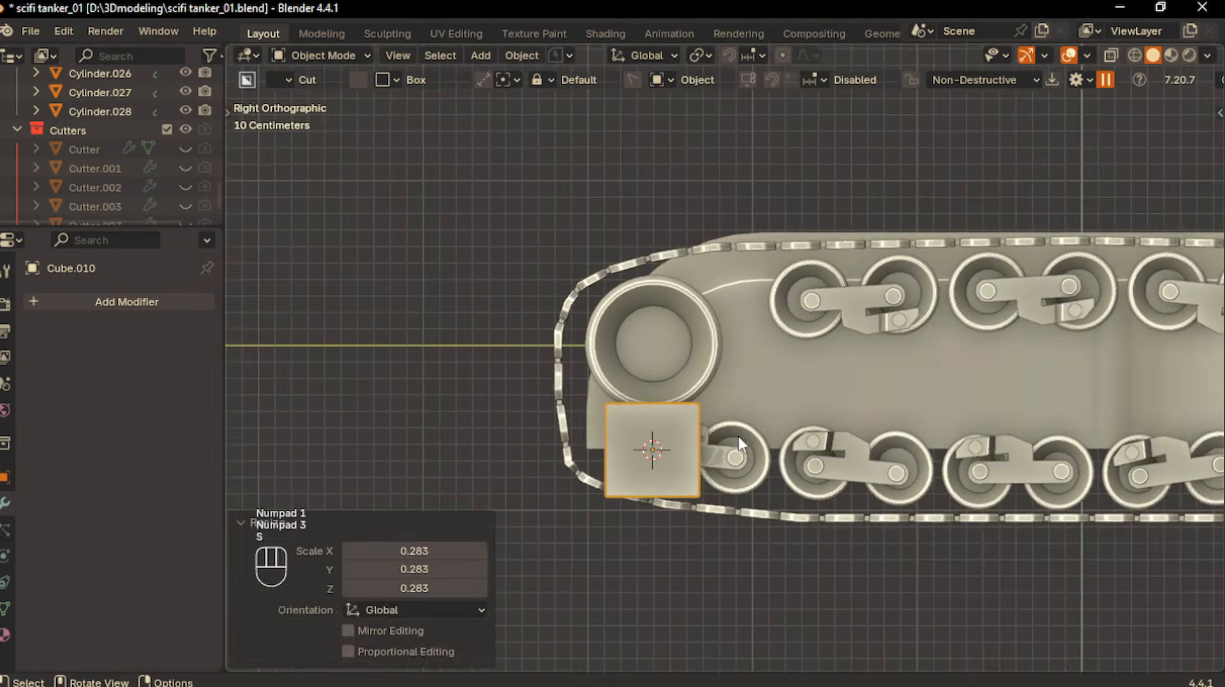
Move the cube up over the large end wheel, shrink it to roughly hub size and centre it on the hub
key("f")
scroll(751, 413, "down", 5)
key("g")
left_click(819, 204)
scroll(854, 249, "down", 2)
middle_click_drag(952, 280, 922, 331, "shift")
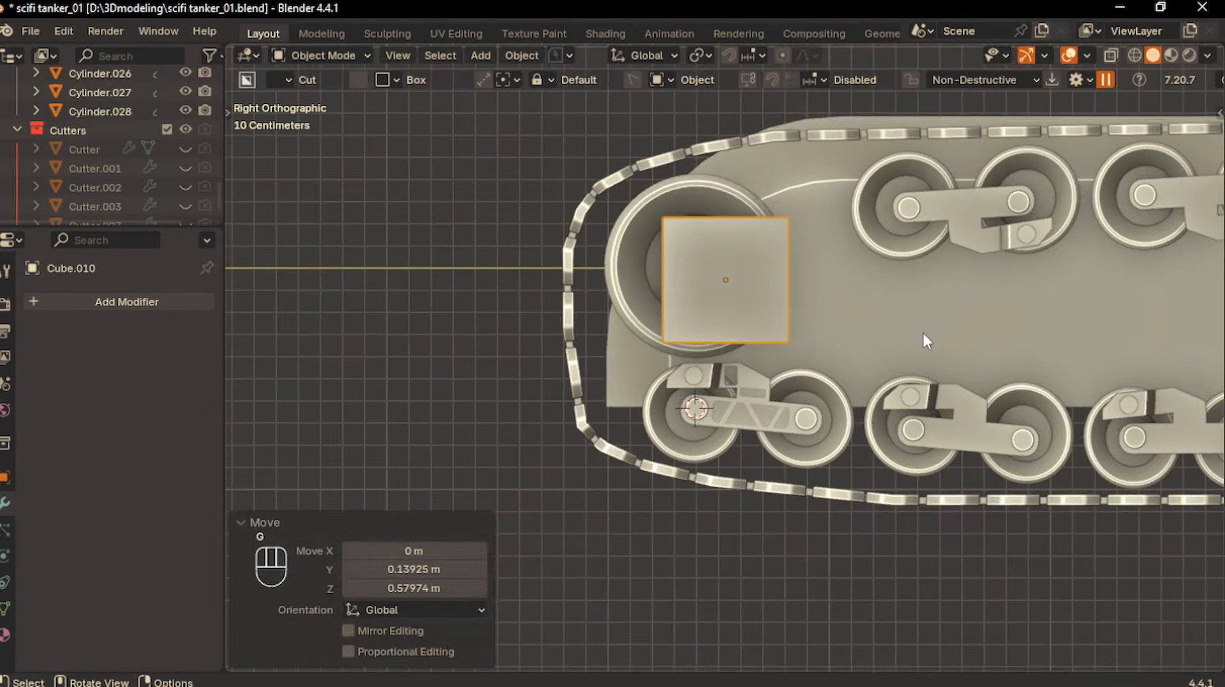
key("a")
key("s")
left_click(868, 288)
key("g")
left_click(854, 292)
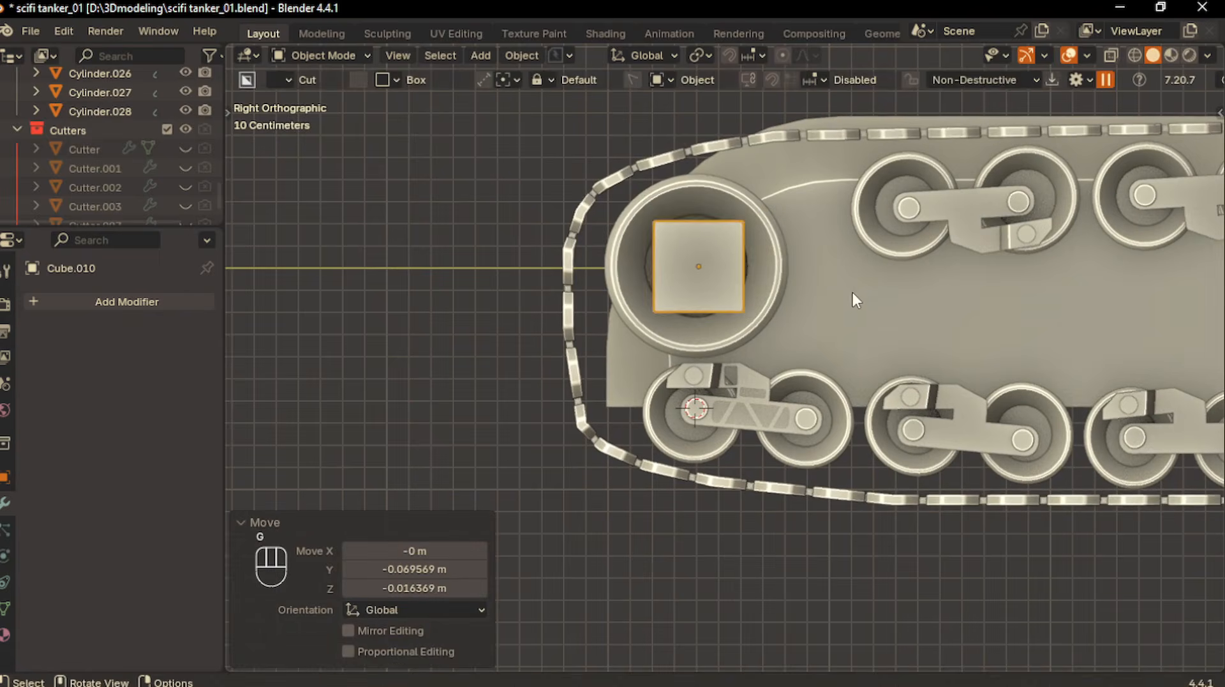
Stretch the cube along Y by a factor of about 2.27 and shift it toward the upper rollers
key("s")
key("x")
key("y")
left_click(1027, 304)
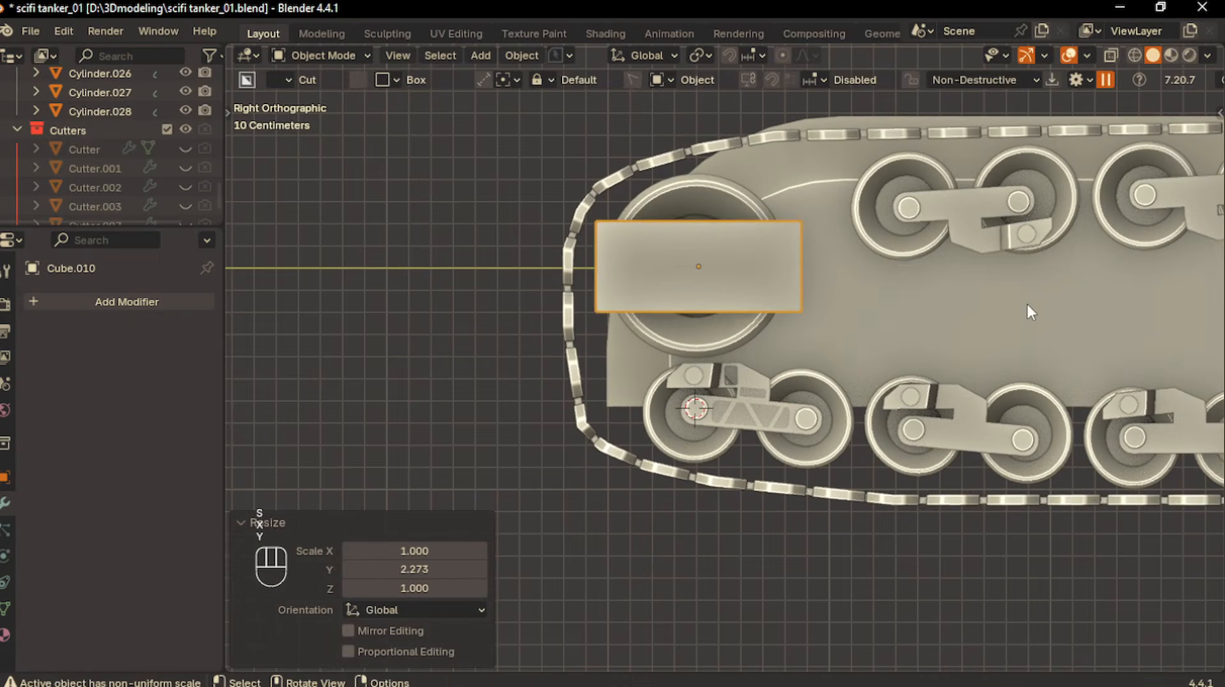
key("g")
left_click(1064, 318)
Thin the block along X by a factor of about 0.384 and move it about 0.087 m outward along X
middle_click_drag(1065, 318, 956, 372)
key("s")
key("x")
left_click(817, 323)
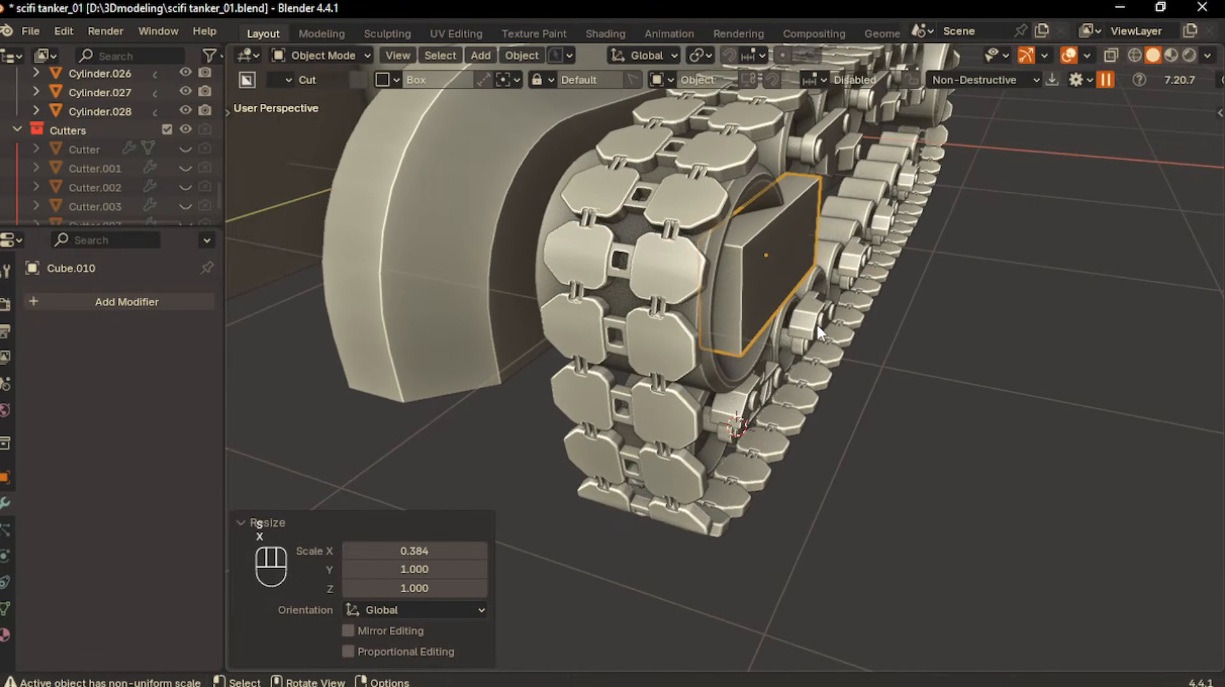
key("g")
key("x")
left_click(771, 323)
Cut away the block's outer end and slope its lower edge with an ngon cut in side view, leaving a tapered bracket
key("KP_1")
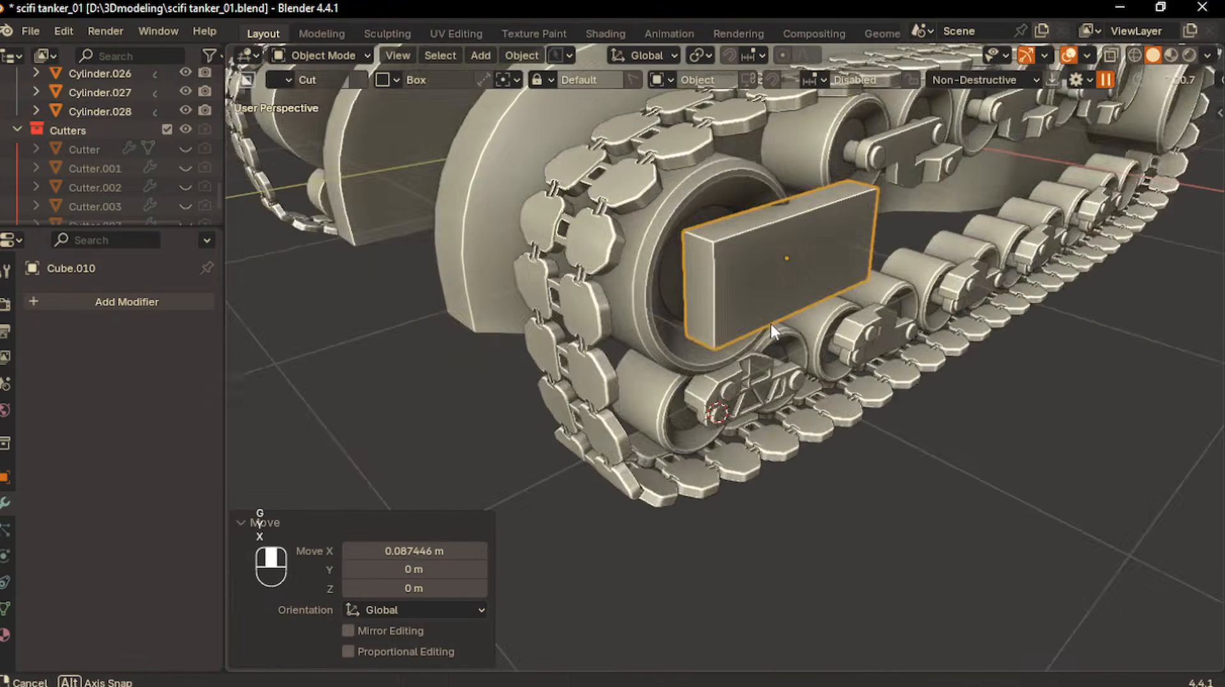
key("KP_3")
scroll(750, 330, "down", 1)
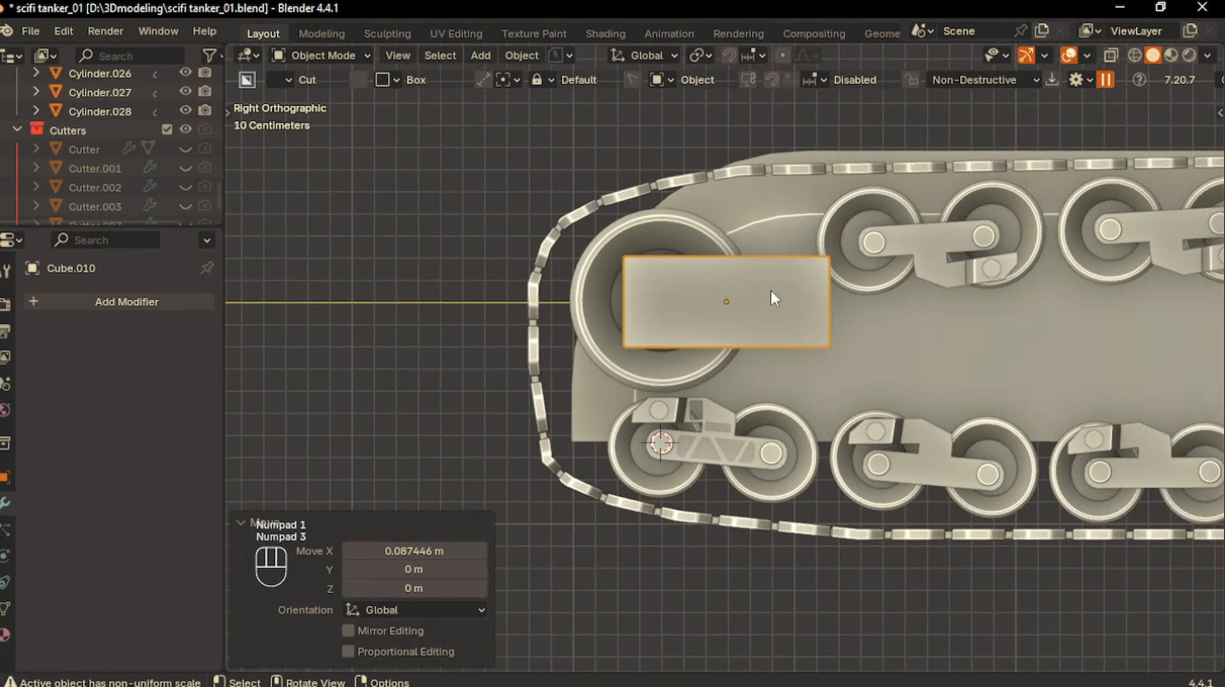
scroll(726, 301, "up", 2)
key("d")
left_click(706, 321)
left_click(650, 236)
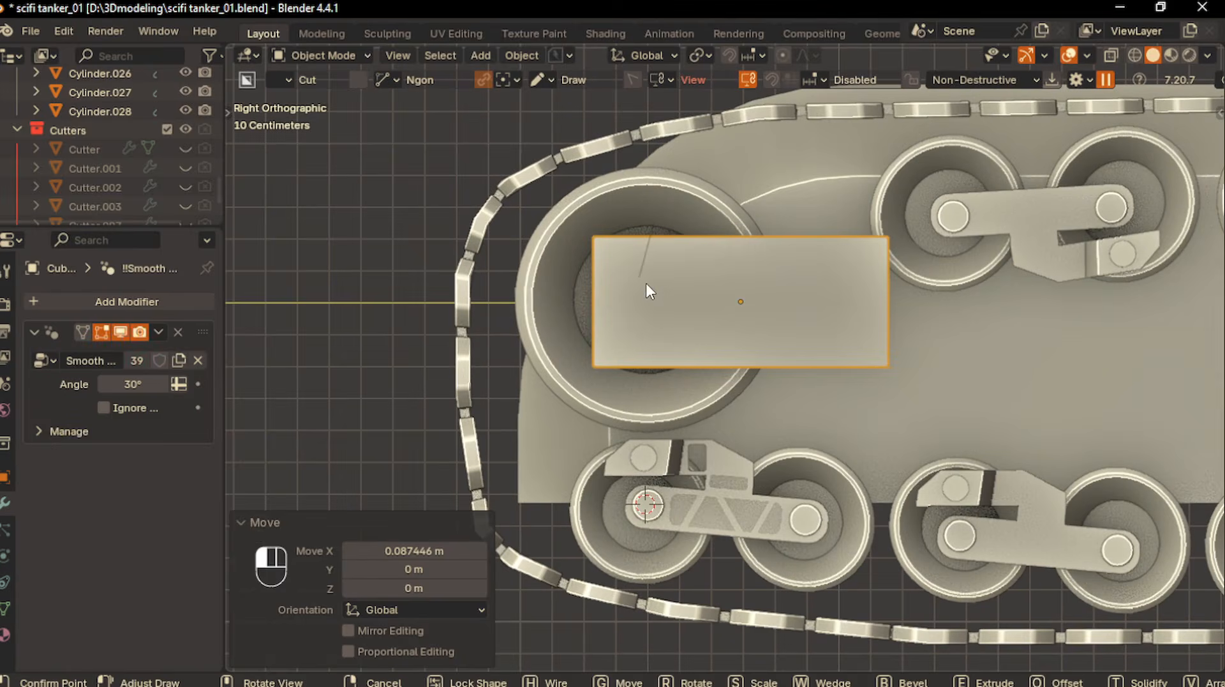
left_click(651, 288)
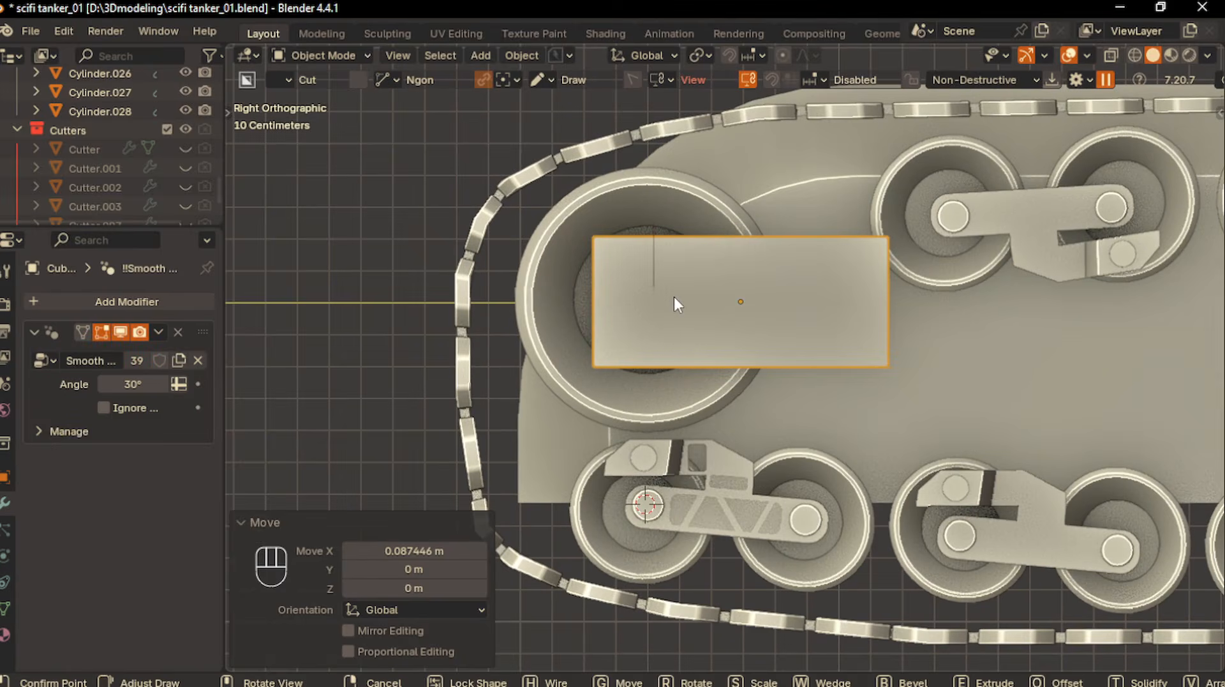
left_click(729, 355)
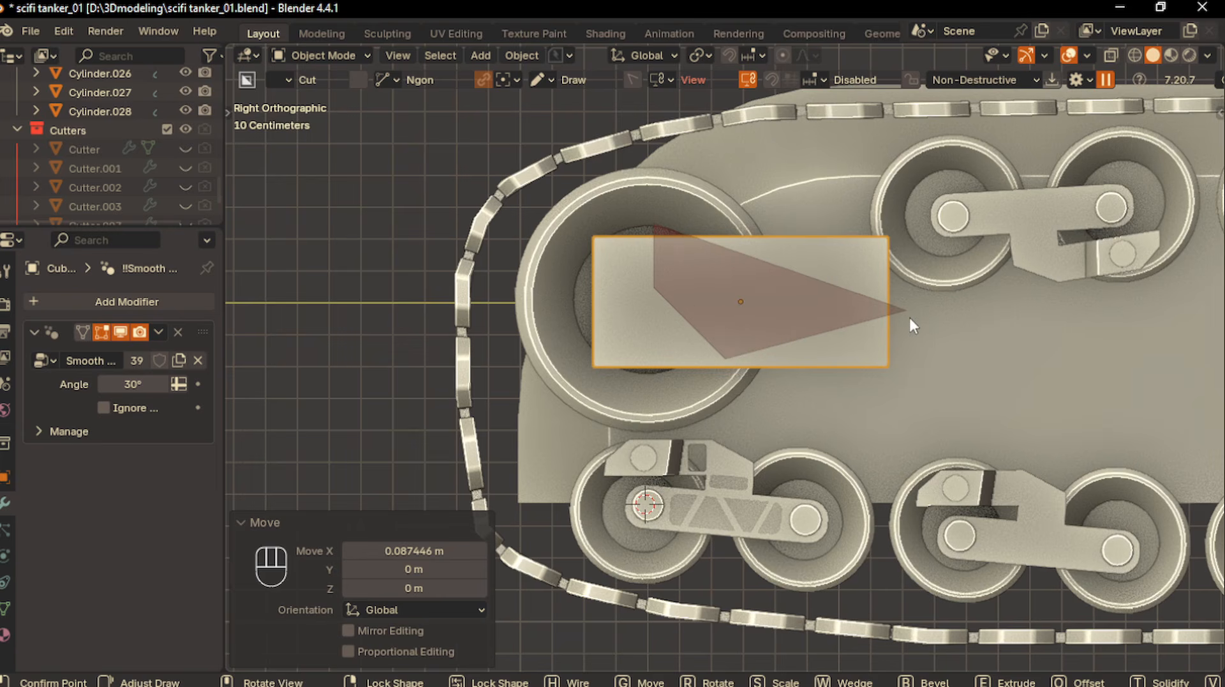
left_click(907, 312)
left_click(893, 403)
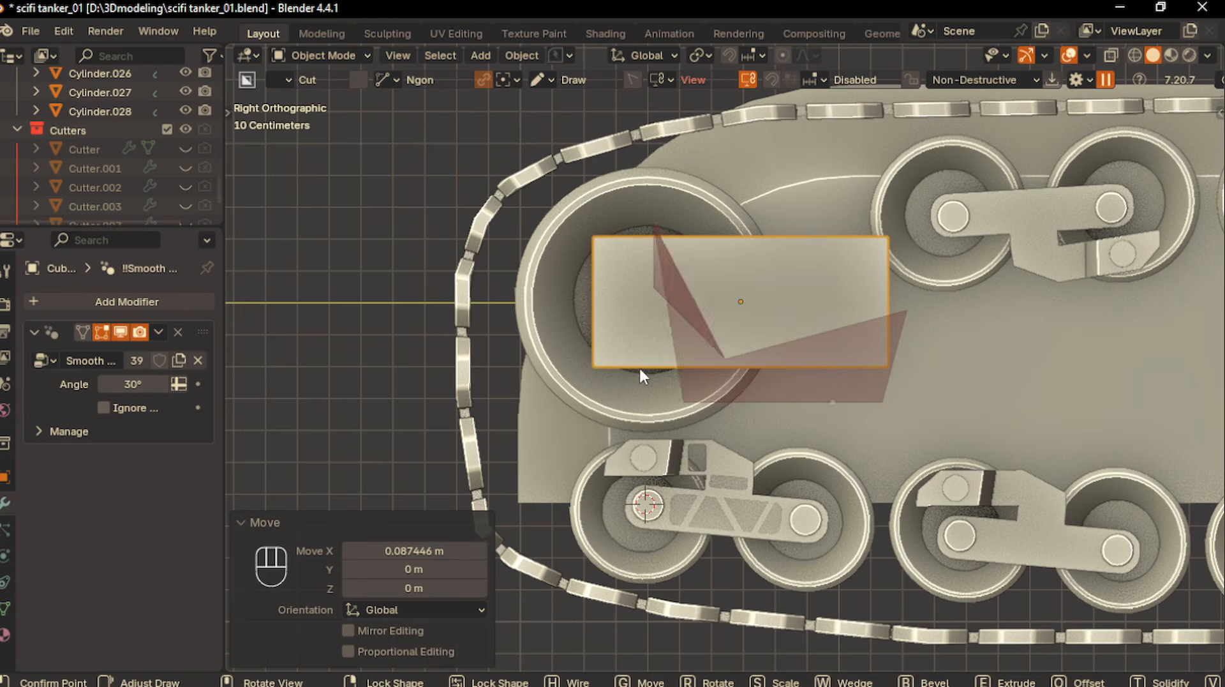
left_click(550, 400)
key("Return")
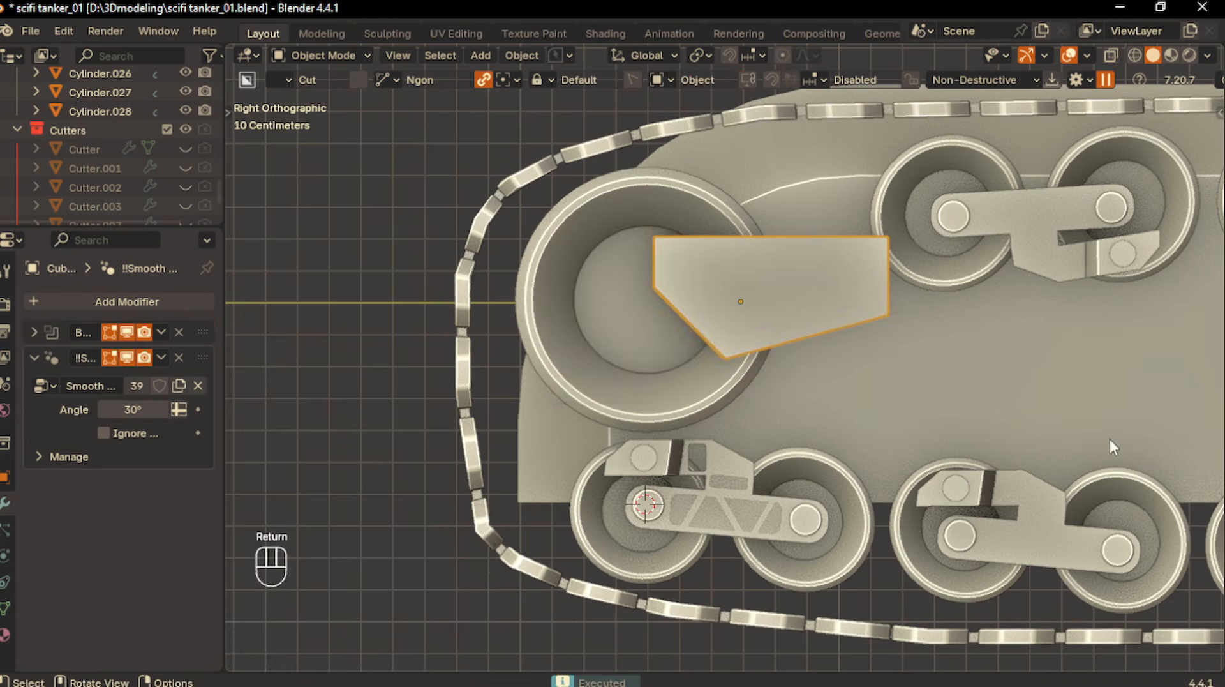
Cut a narrow horizontal slot with bevelled corners through the upper part of the bracket using a box cut
scroll(751, 227, "up", 1)
key("d")
left_click(684, 255)
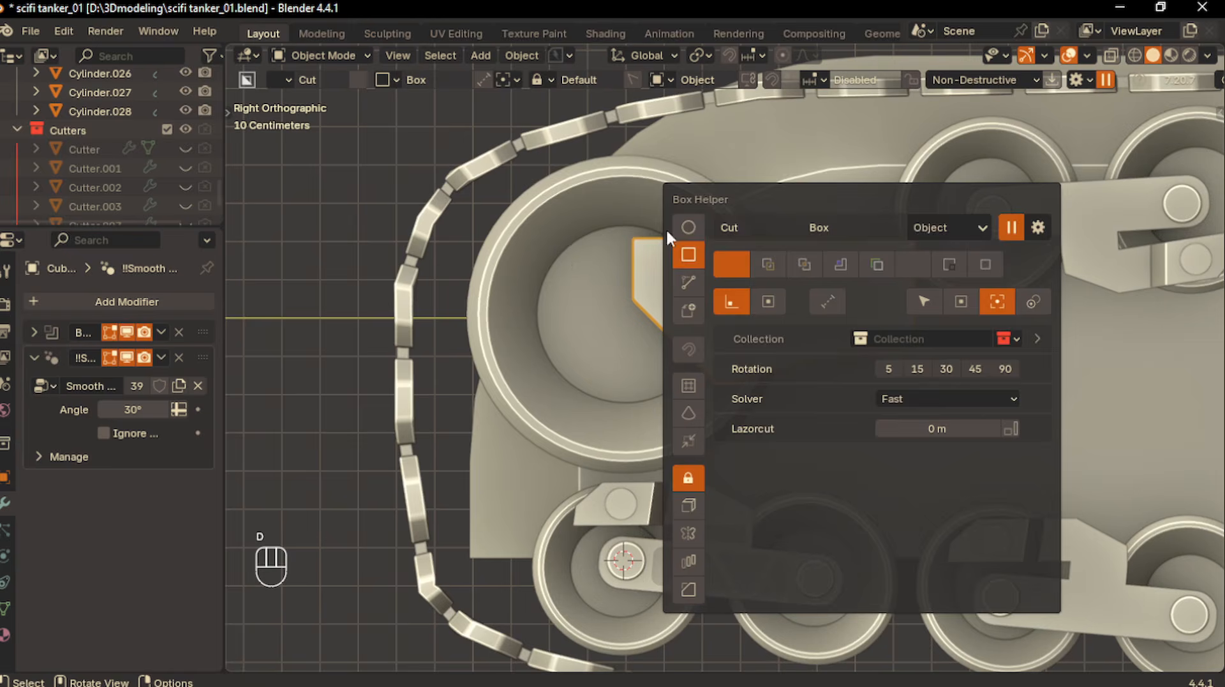
left_click_drag(660, 254, 688, 275)
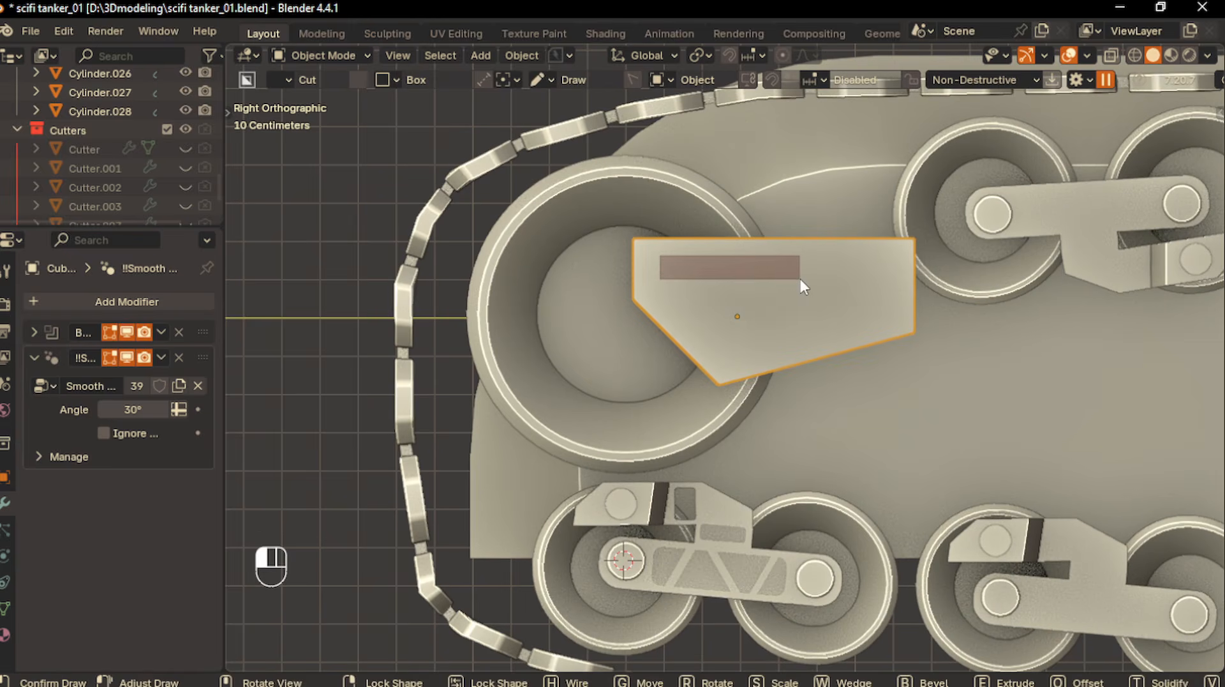
key("b")
key("Return")
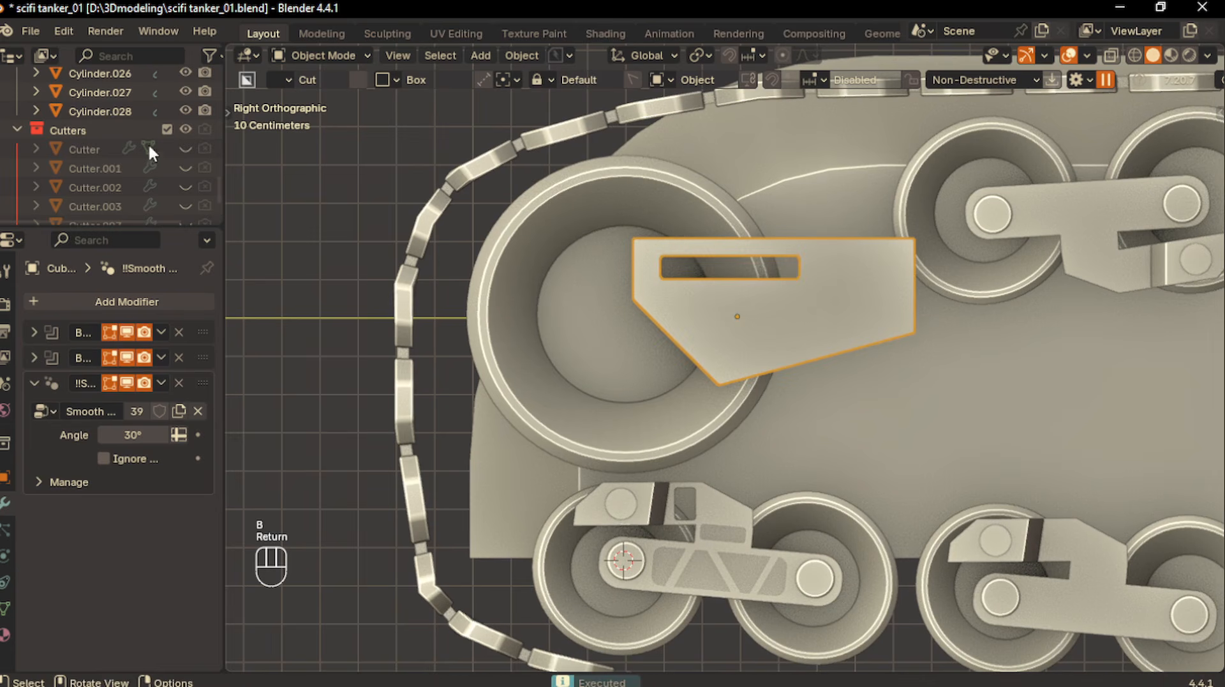
Select the slot's cutter and make two oppositely slanted ngon cuts in it, leaving two diagonal braces across the slot
scroll(159, 172, "down", 4)
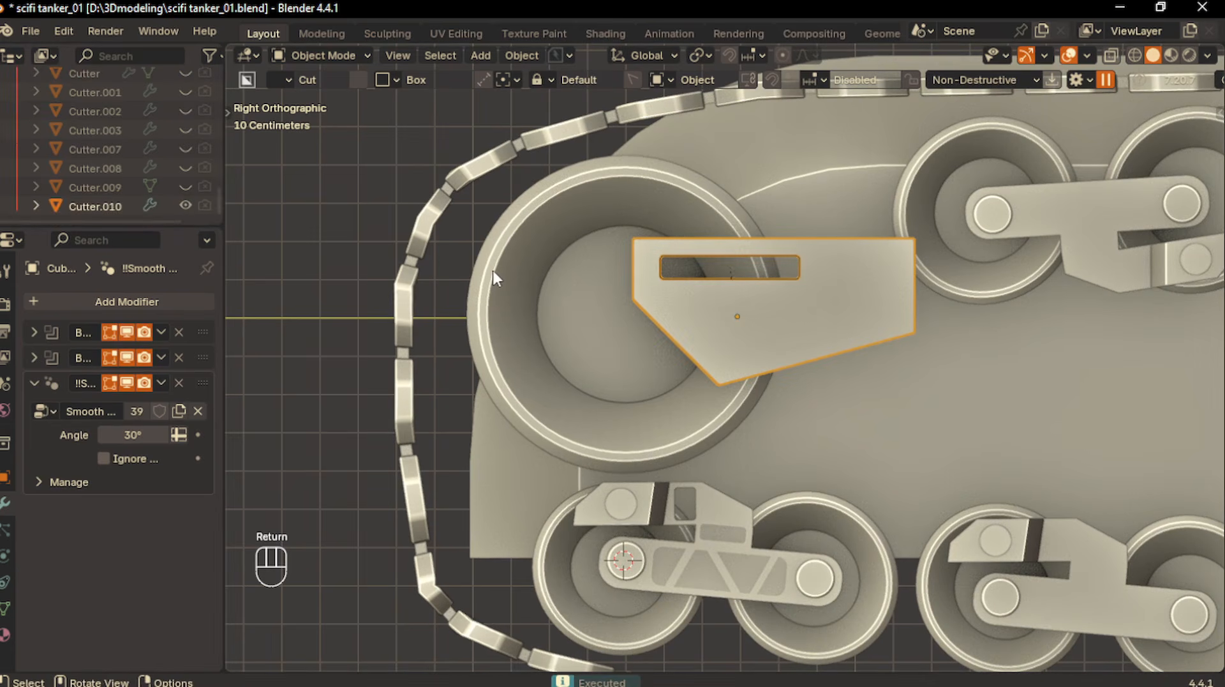
key("d")
key("d")
left_click(546, 285)
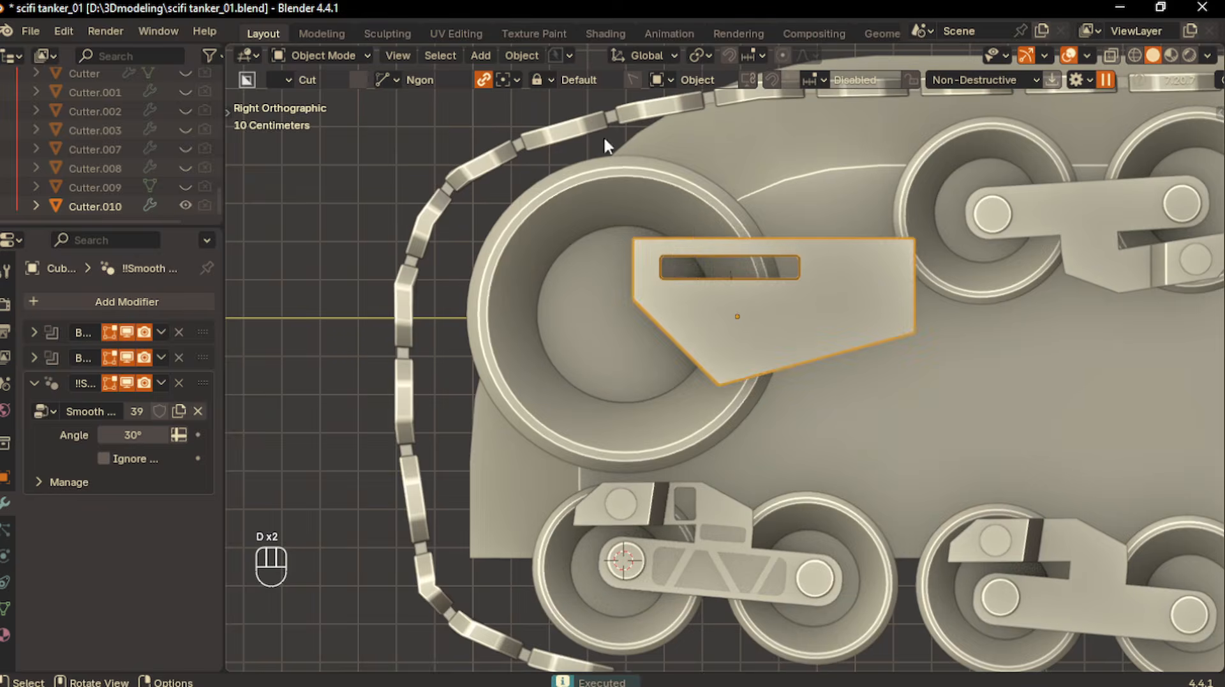
left_click(684, 257)
left_click_drag(669, 248, 690, 283)
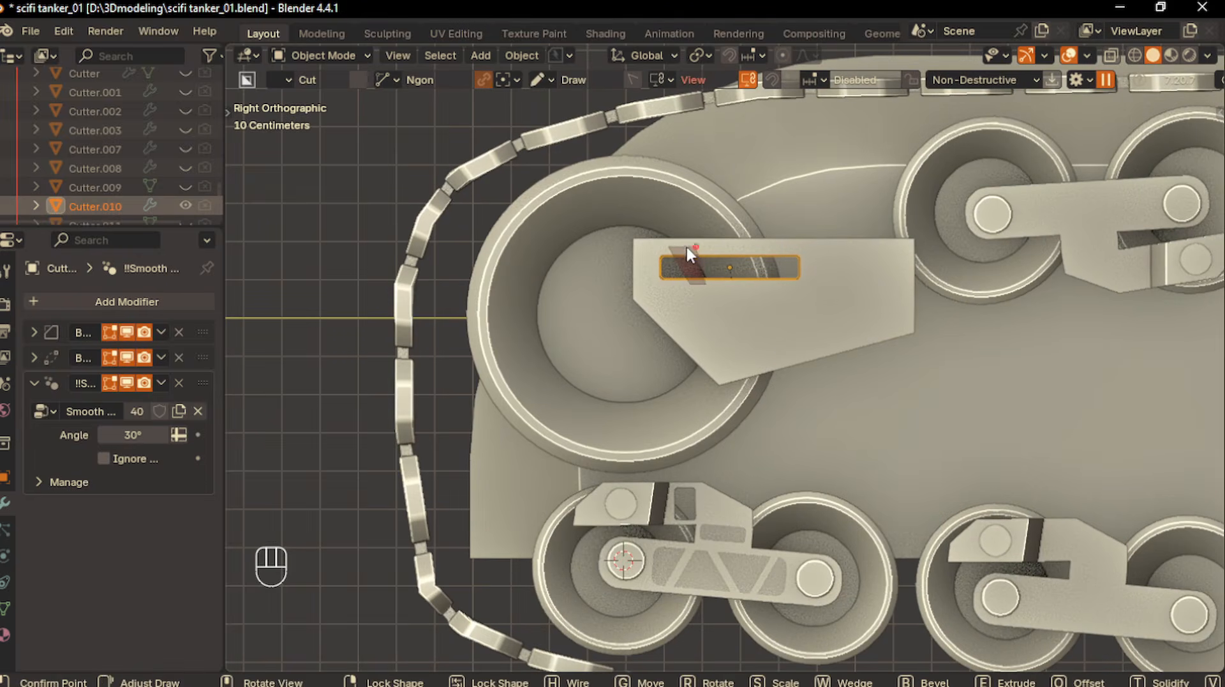
key("Return")
left_click_drag(757, 245, 746, 291)
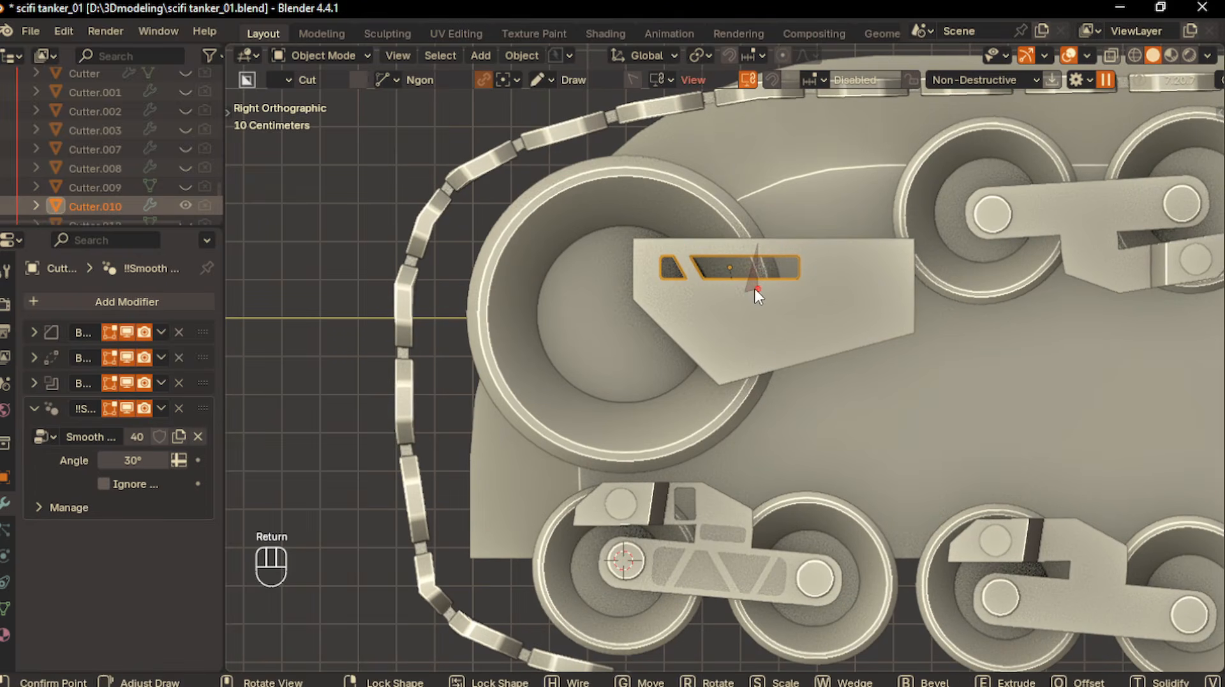
left_click(757, 288)
key("Return")
scroll(710, 363, "down", 2)
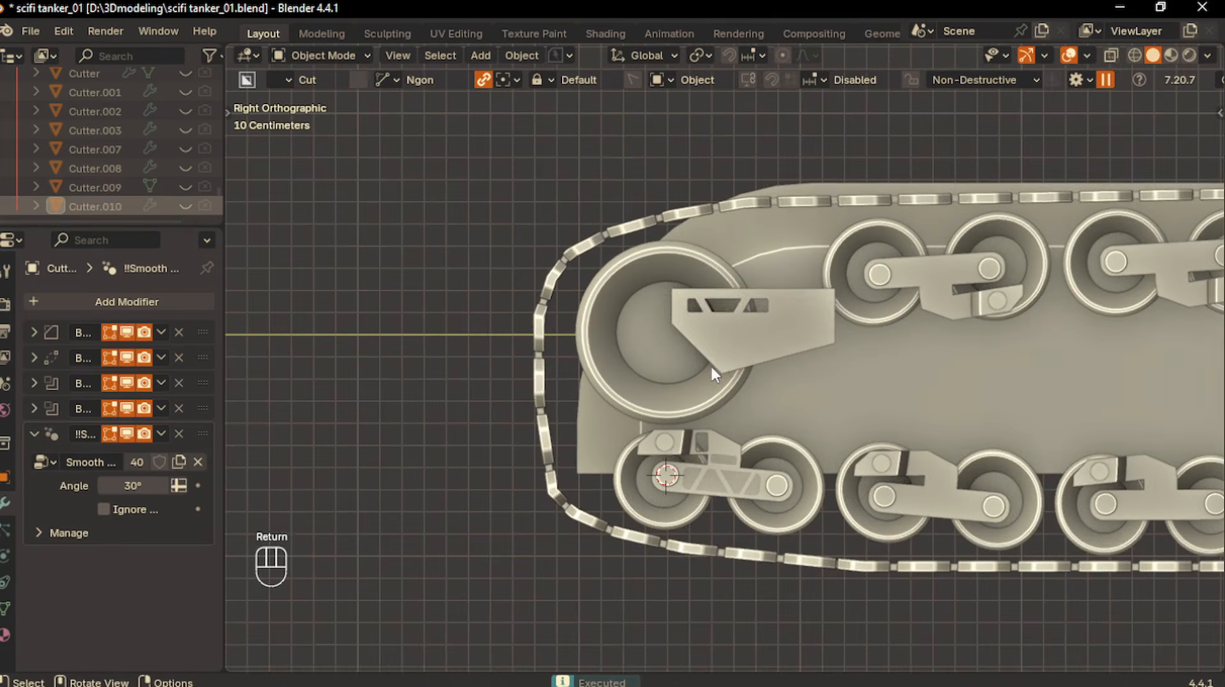
Cut a four-sided ngon opening through the bracket's lower part and convert the bracket to a mesh
left_click(722, 359)
scroll(721, 359, "up", 2)
key("d")
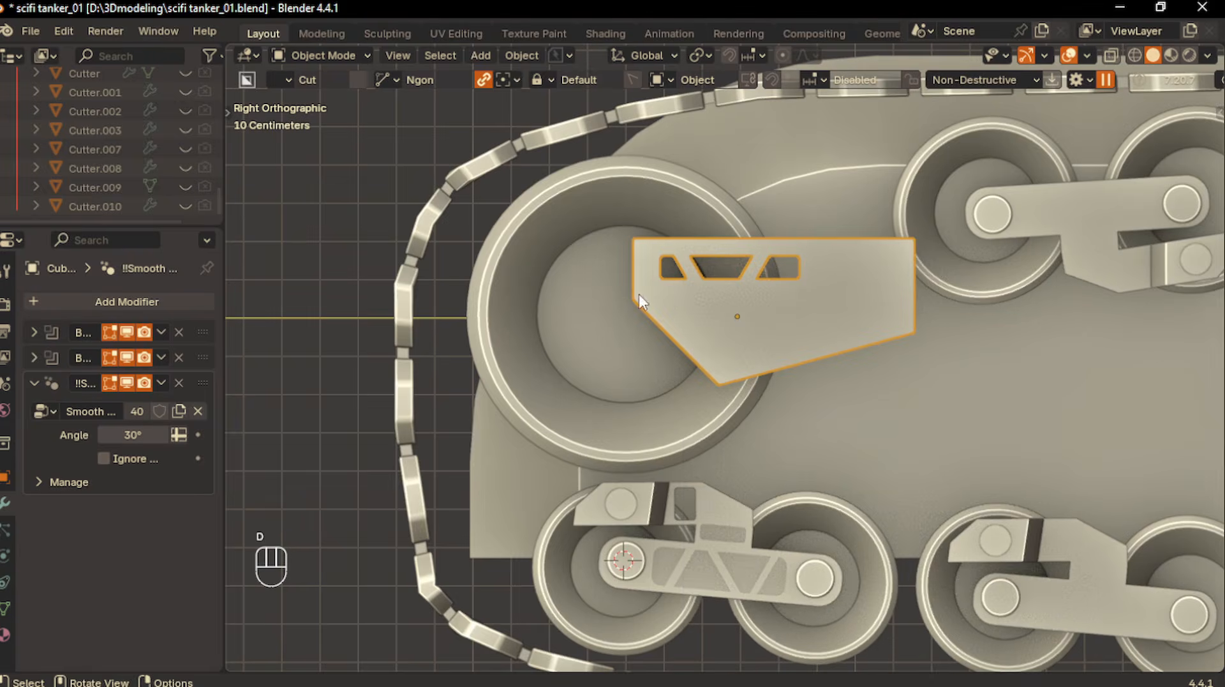
left_click_drag(671, 315, 721, 368)
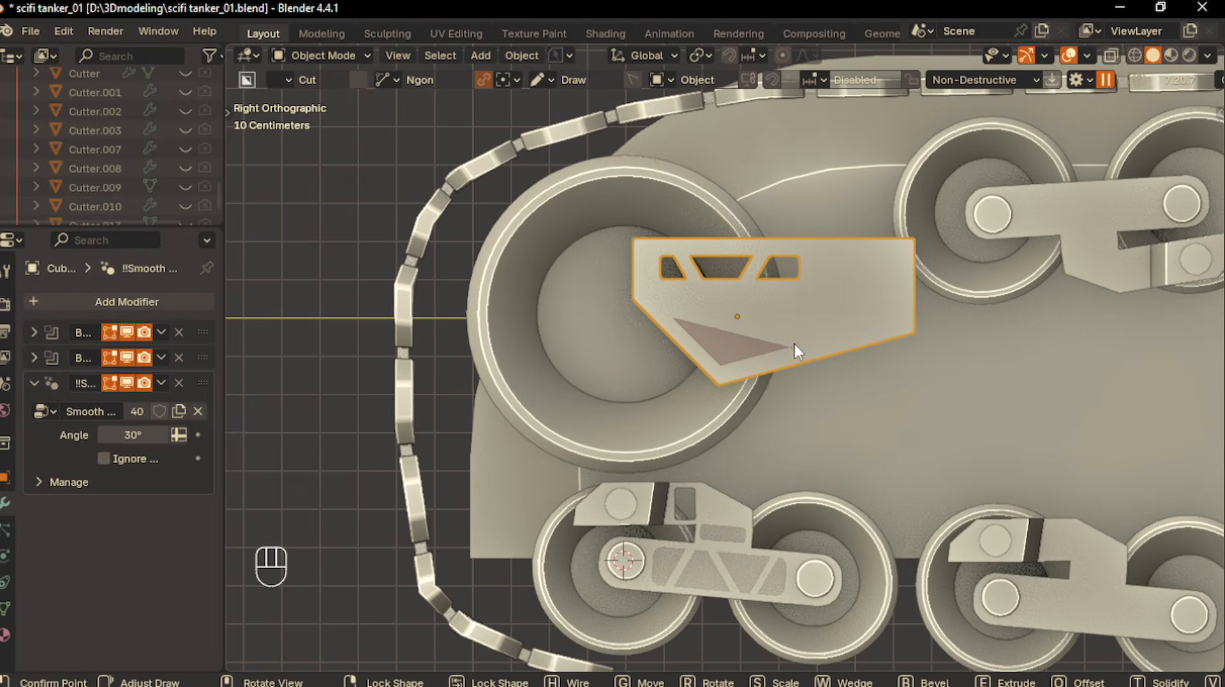
left_click(802, 343)
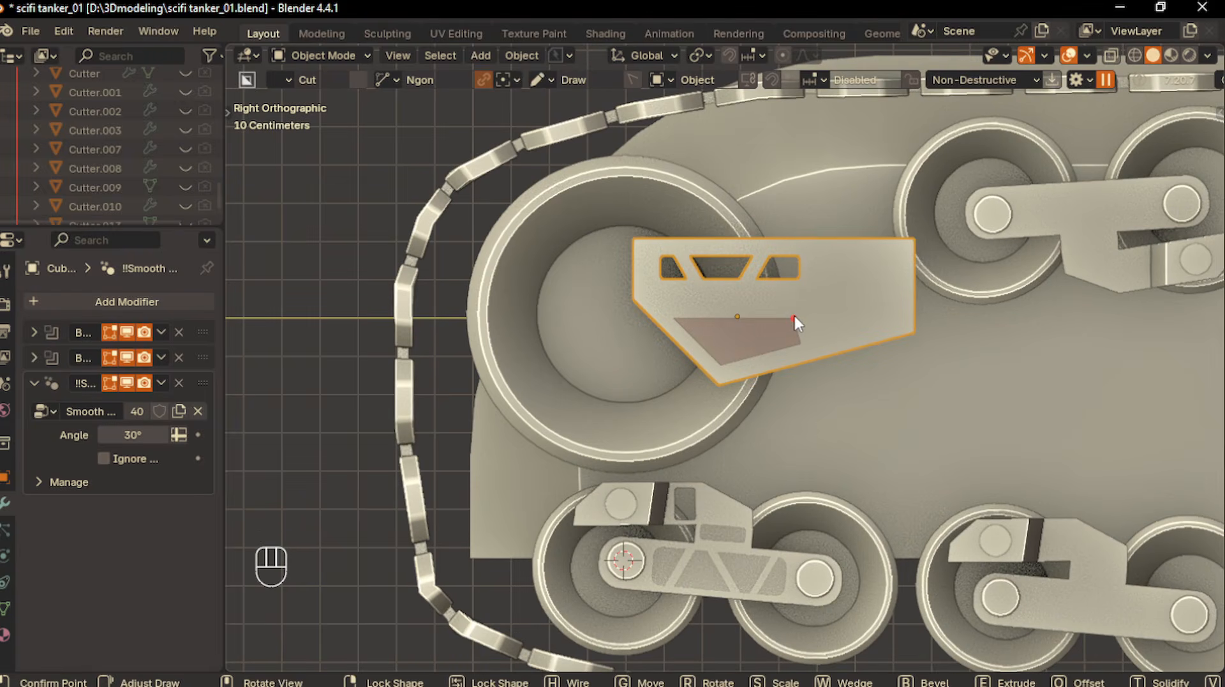
key("Return")
key("ctrl+a")
left_click(701, 314)
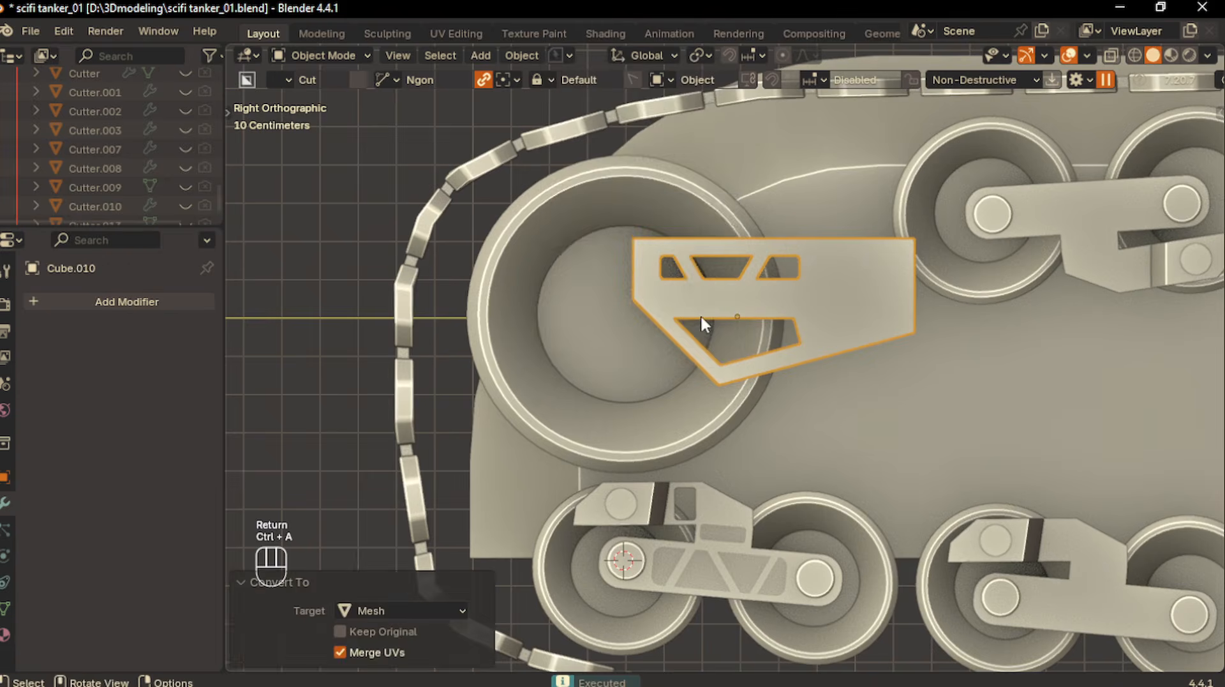
Select the bracket's outer corner edges and the corner edges of its lower opening in mesh editing
key("Tab")
middle_click_drag(613, 304, 624, 221)
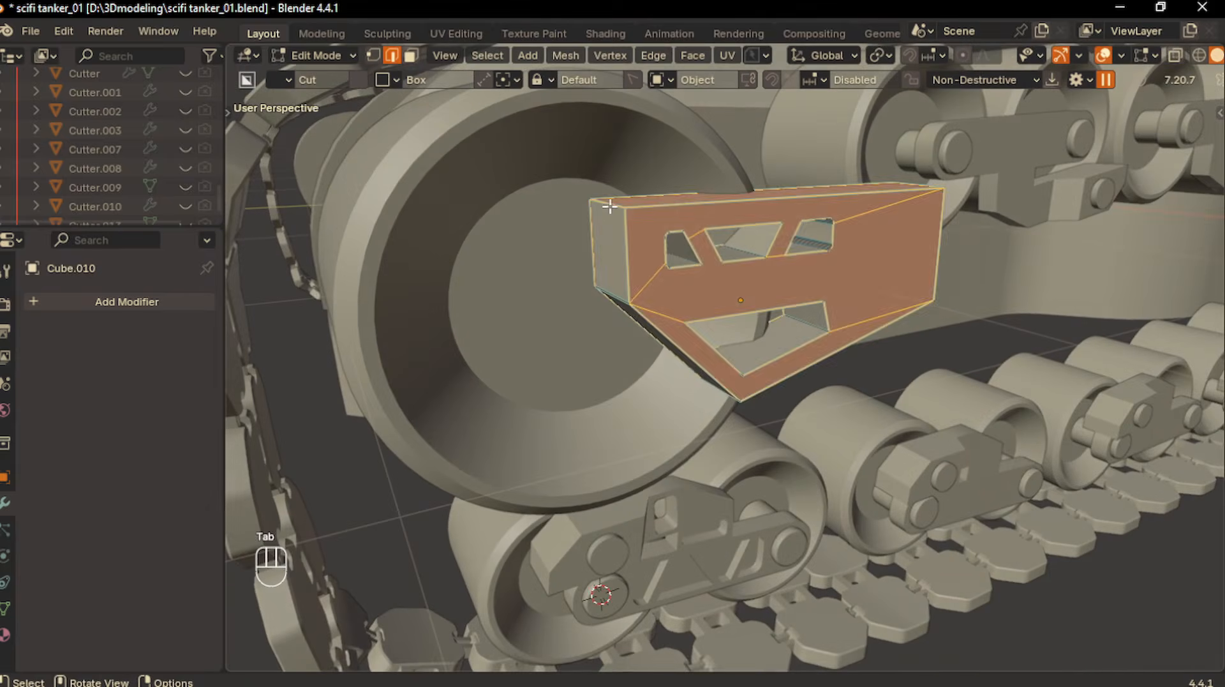
left_click(610, 206)
left_click(612, 291, "shift")
middle_click_drag(664, 338, 645, 262)
left_click(734, 425, "shift")
middle_click_drag(884, 309, 775, 335)
left_click(721, 399, "shift")
left_click(846, 362, "shift")
scroll(880, 355, "down", 3)
left_click(894, 291, "shift")
left_click_drag(892, 394, 892, 375, "shift")
key("ctrl+z")
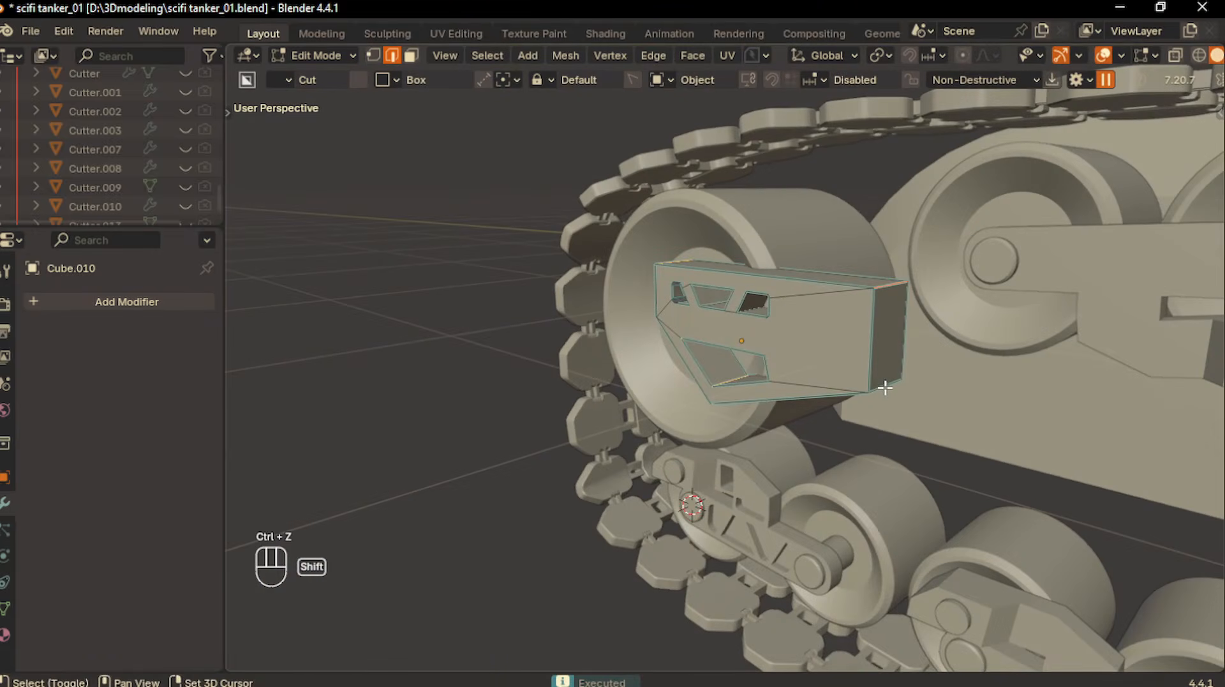
Bevel the selected bracket edges by about 0.0216 m with 5 segments and return to object mode
middle_click_drag(885, 388, 859, 405)
key("ctrl+b")
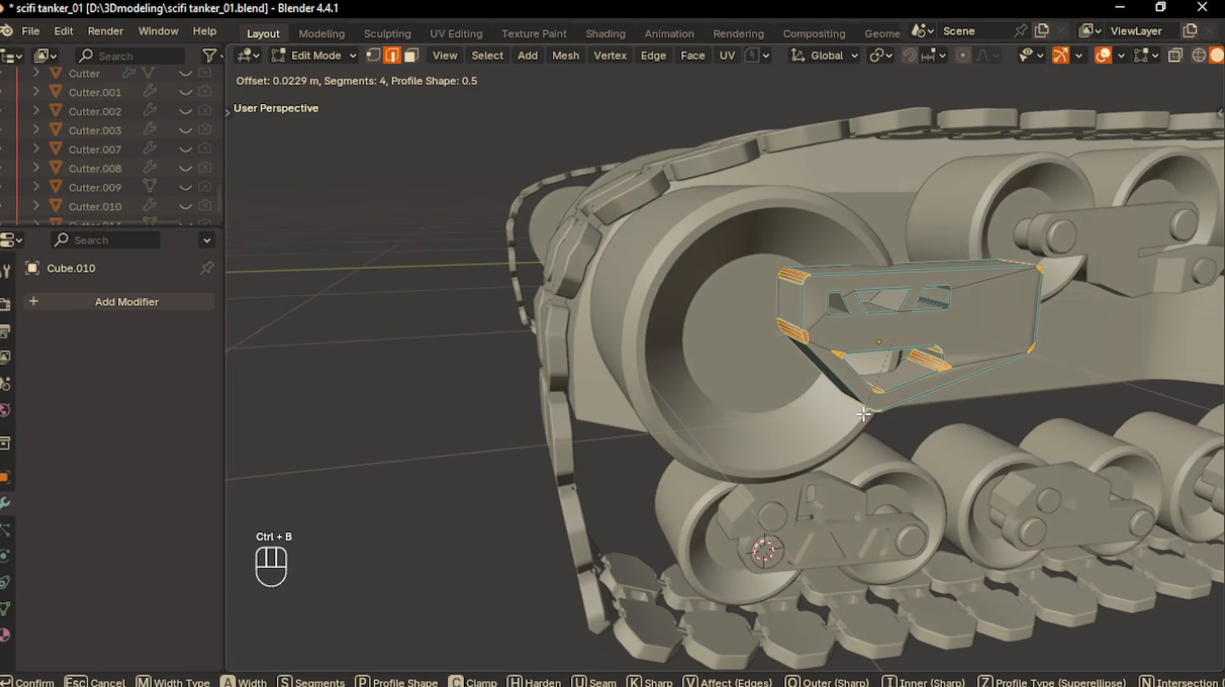
left_click(863, 413)
key("Tab")
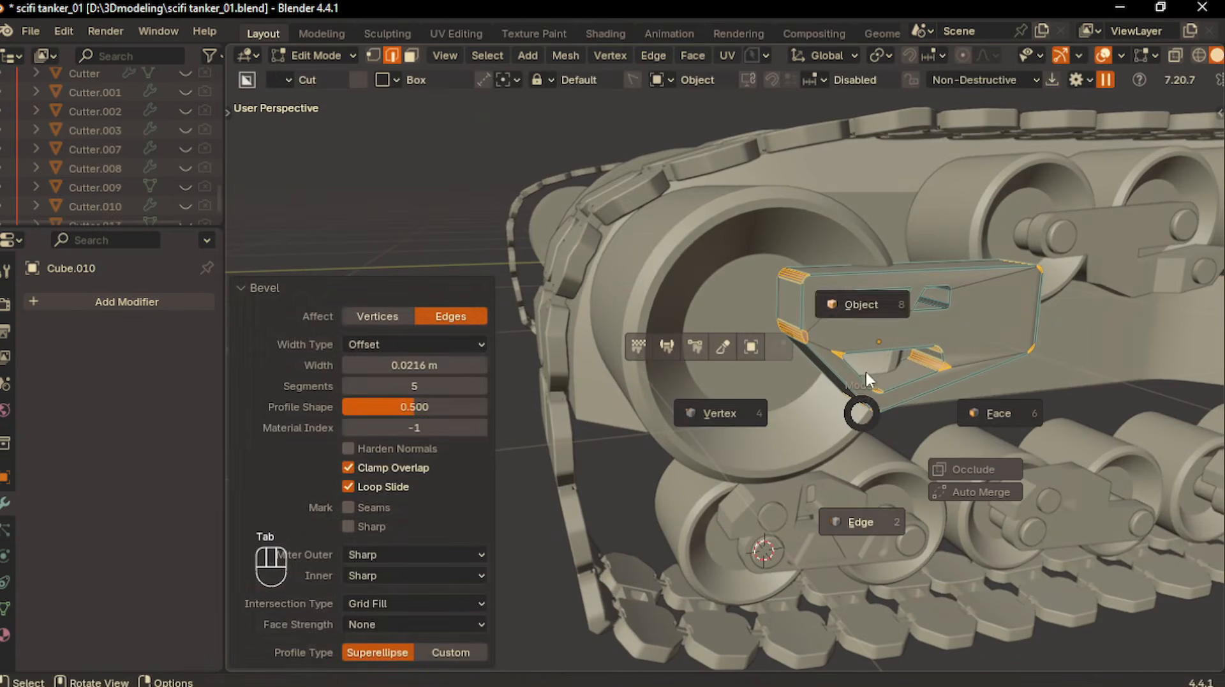
left_click(883, 377)
middle_click_drag(883, 376, 823, 434)
right_click(771, 347)
left_click(739, 290)
scroll(759, 365, "up", 2)
left_click(737, 353)
scroll(736, 353, "down", 4)
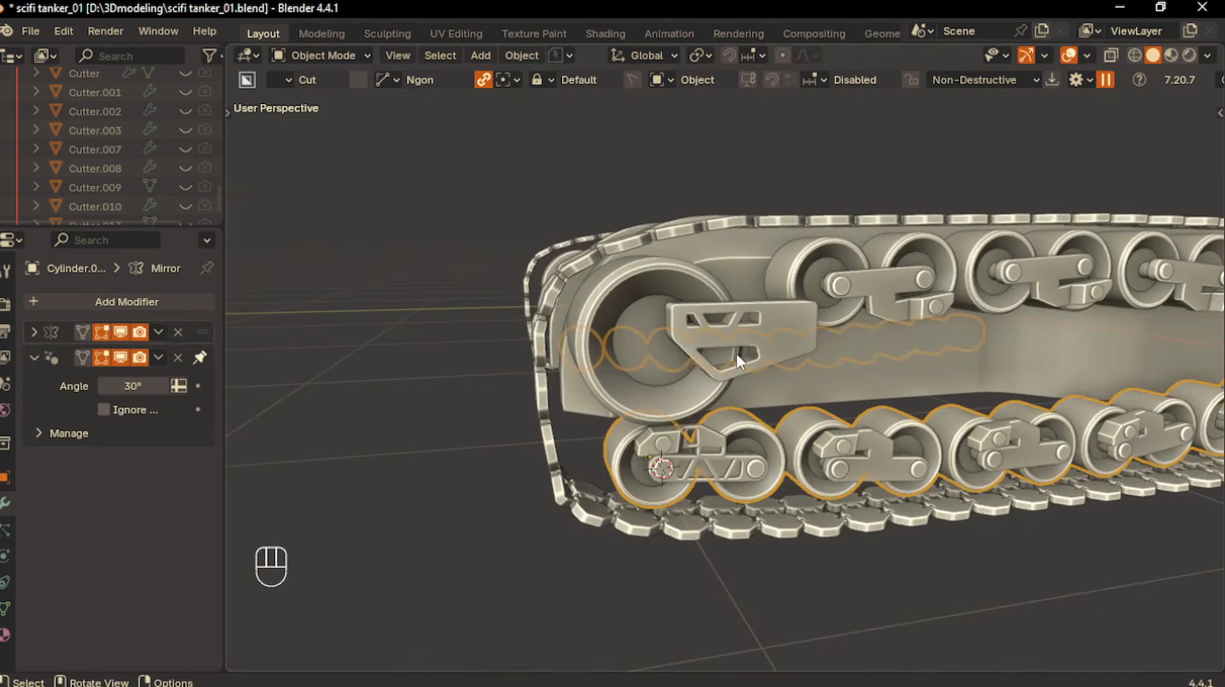
Select the cut-out bracket in front of the large end wheel and open it for mesh editing in face mode
left_click(736, 353)
middle_click_drag(677, 353, 735, 351)
key("Tab")
left_click(787, 351)
key("Tab")
left_click(779, 366)
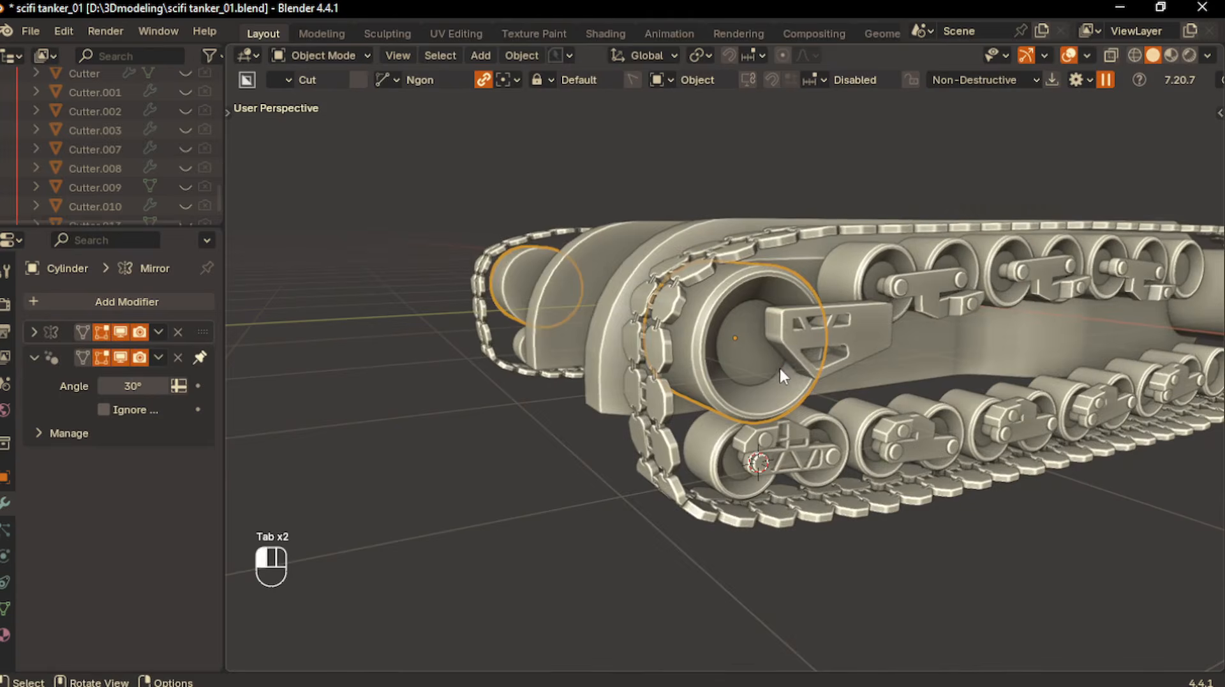
key("Tab")
scroll(792, 319, "up", 2)
key("Tab")
Add a centred loop cut around the bracket's thickness and bevel it into a wide band with 1 segment
left_click(870, 338)
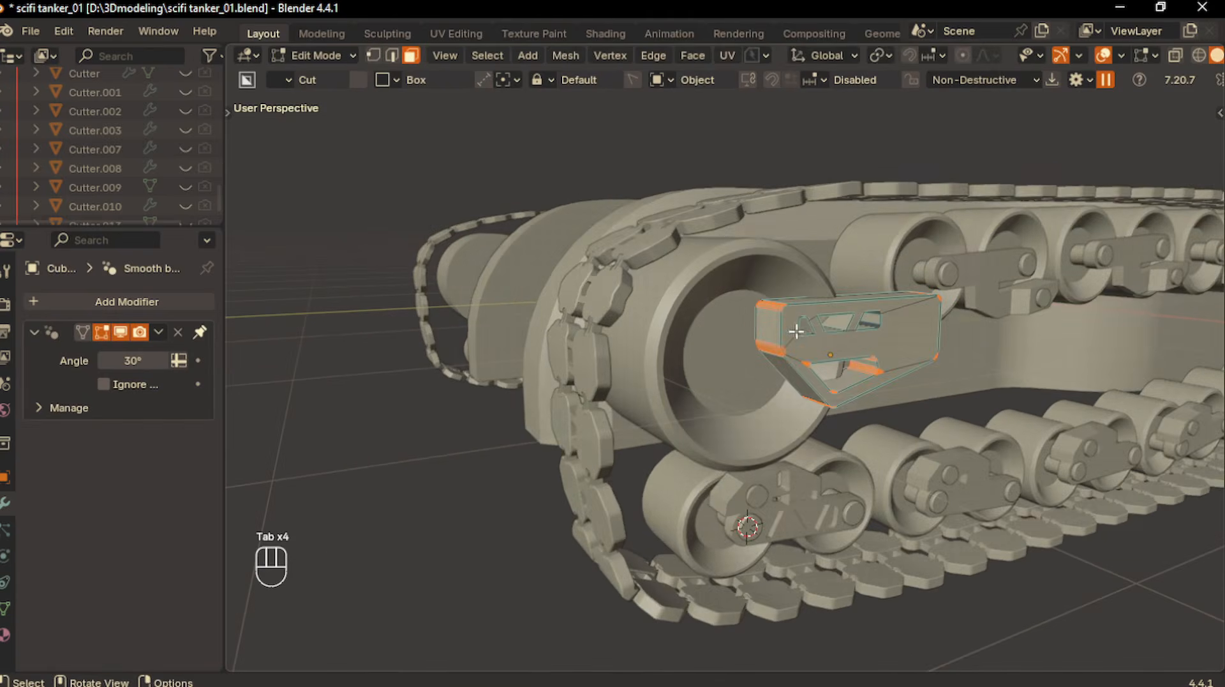
scroll(784, 329, "up", 2)
key("e")
key("ctrl+z")
key("ctrl+r")
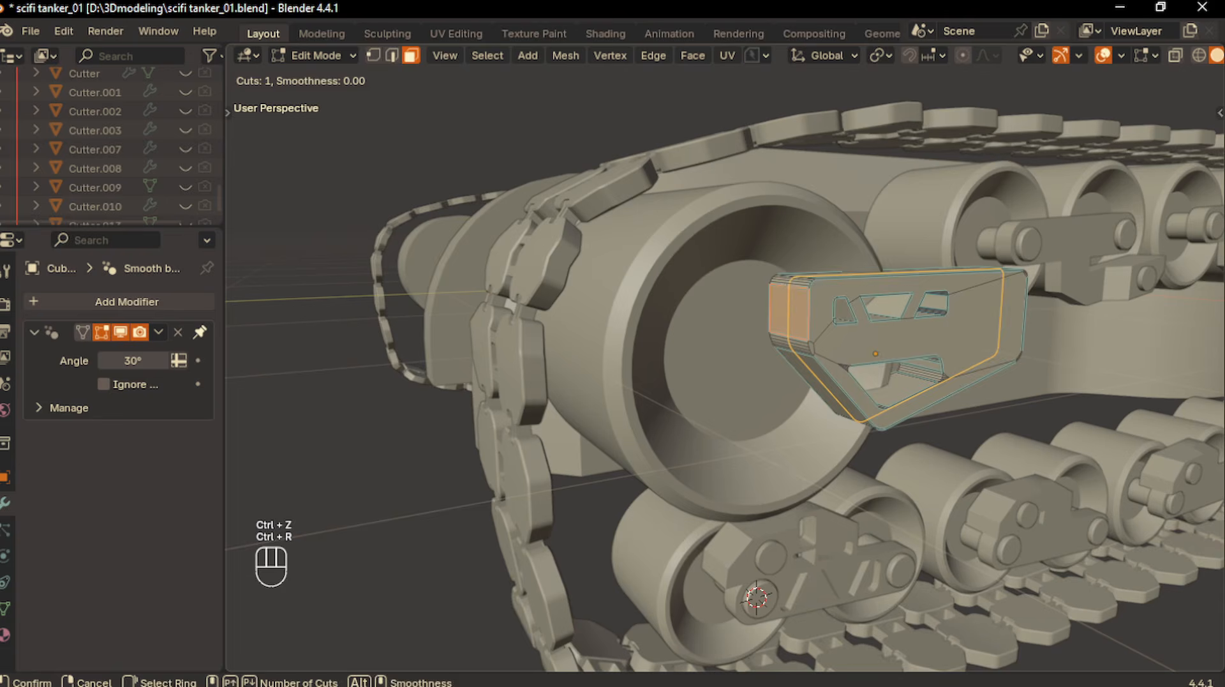
left_click(803, 320)
key("ctrl+b")
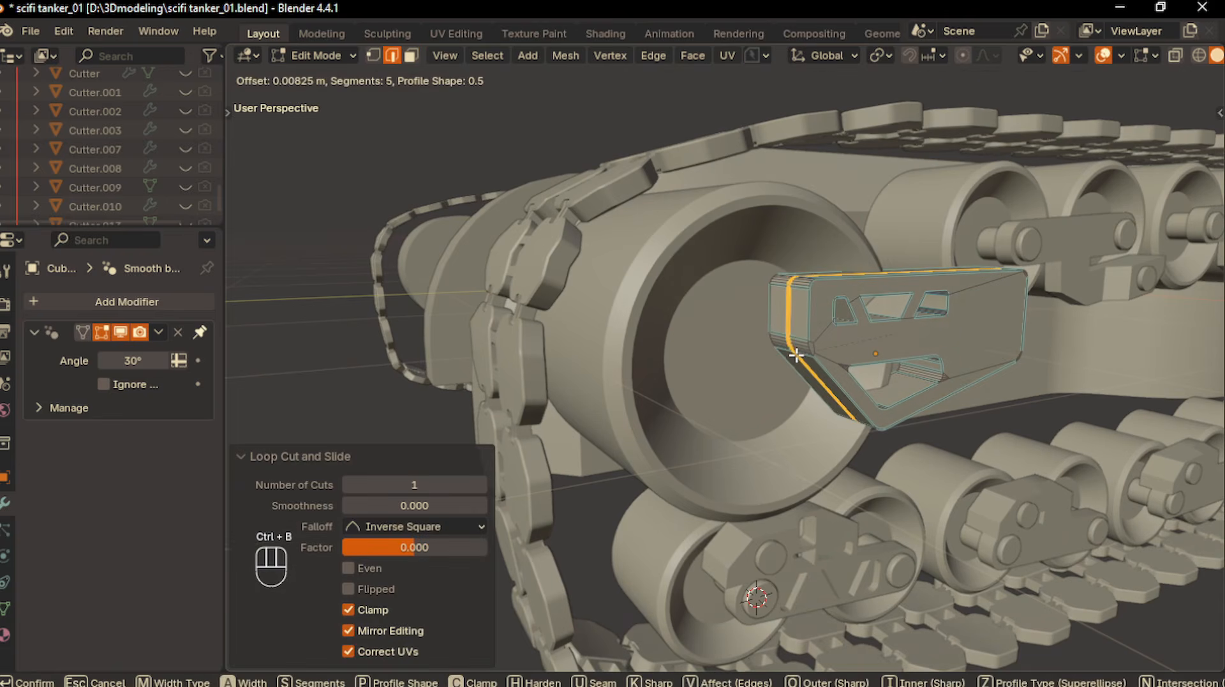
scroll(788, 359, "down", 4)
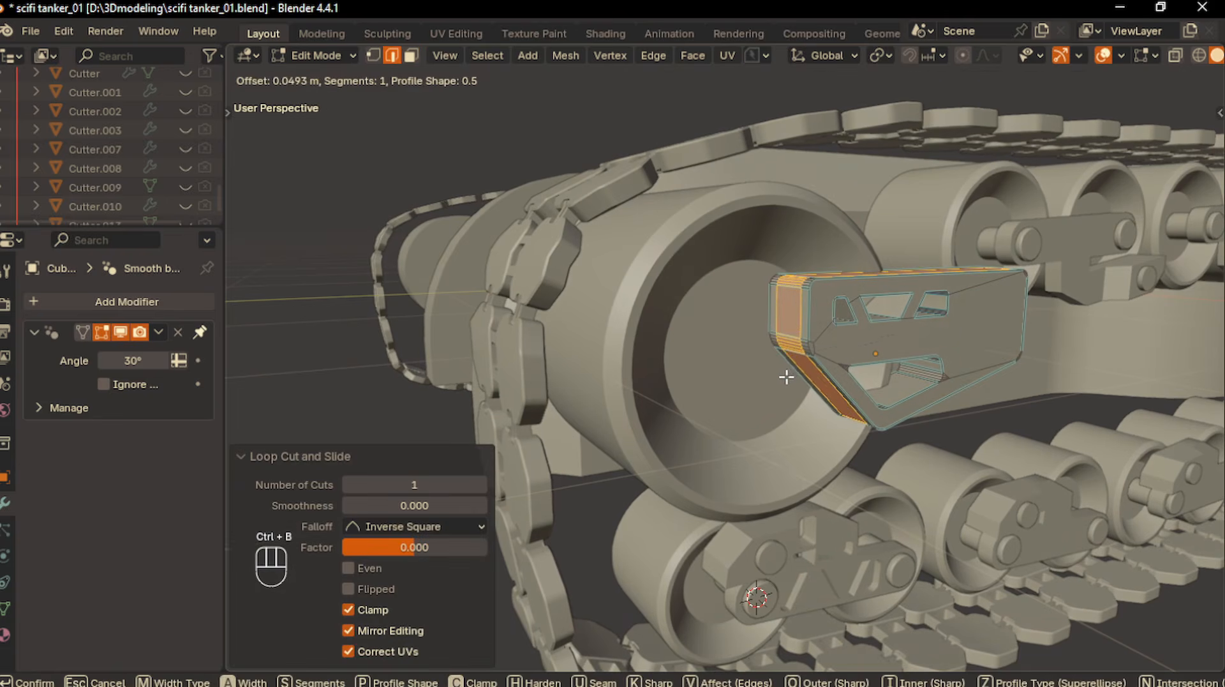
left_click(730, 265)
Extrude the bracket's narrow end face by 0.13768 m and round the lug's end edges with a 0.0732 m, 8-segment bevel
left_click(412, 55)
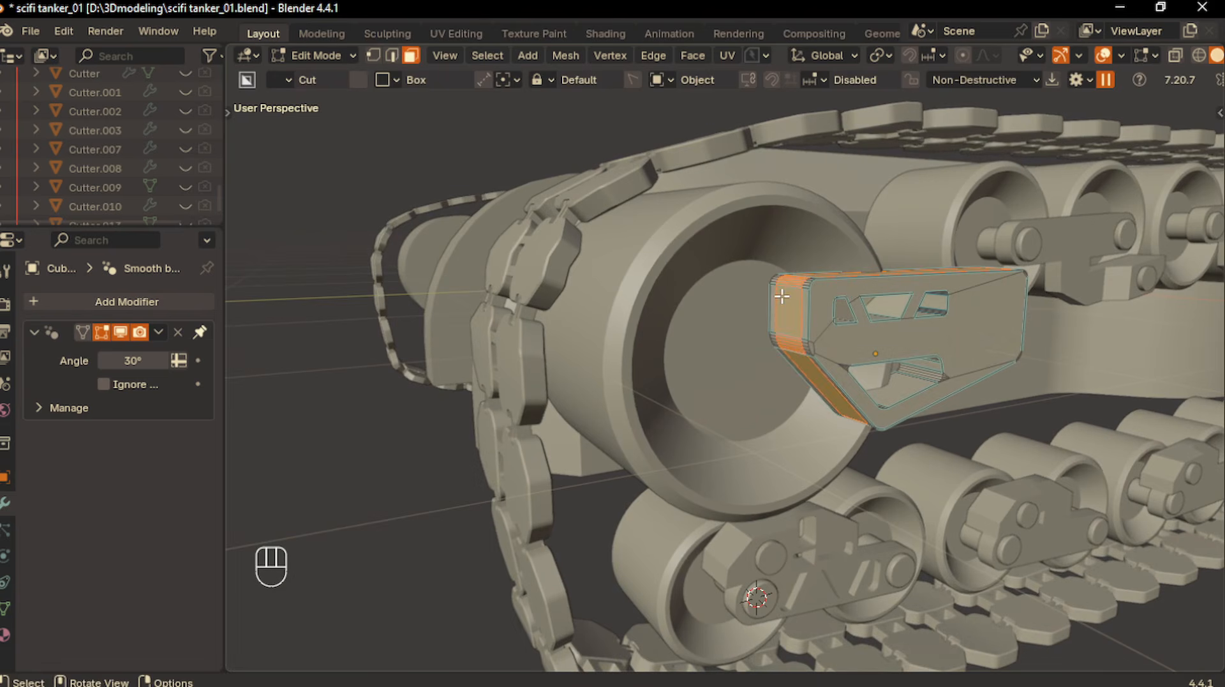
key("e")
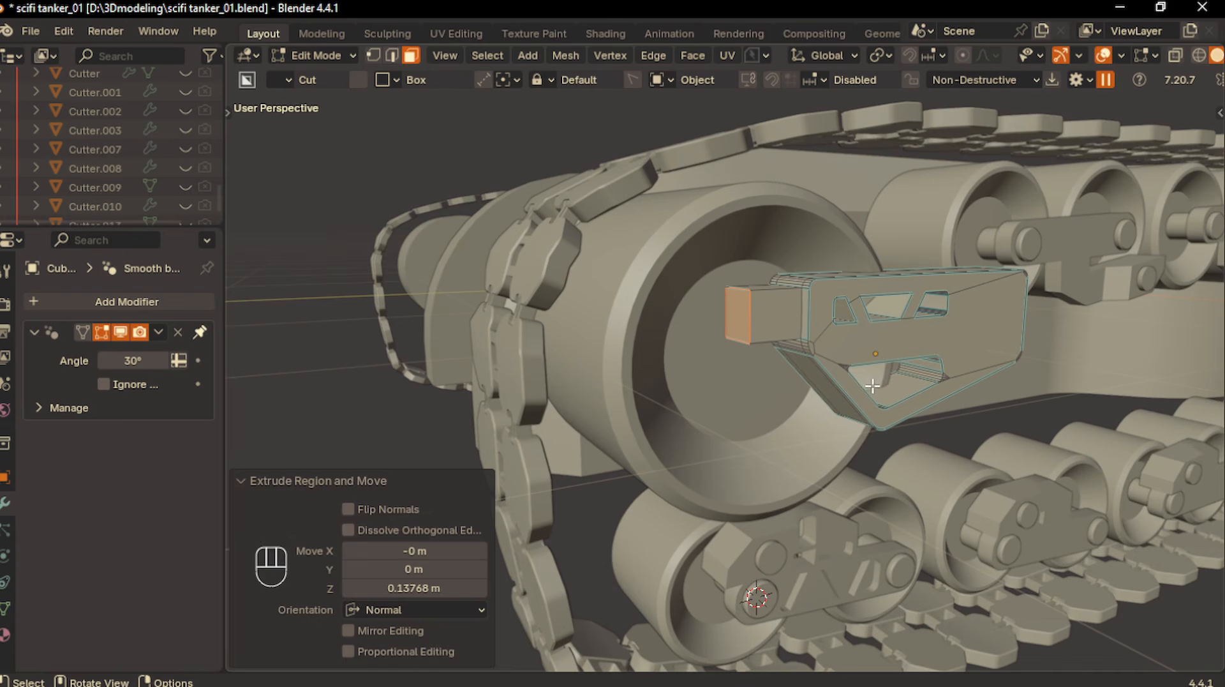
key("alt+a")
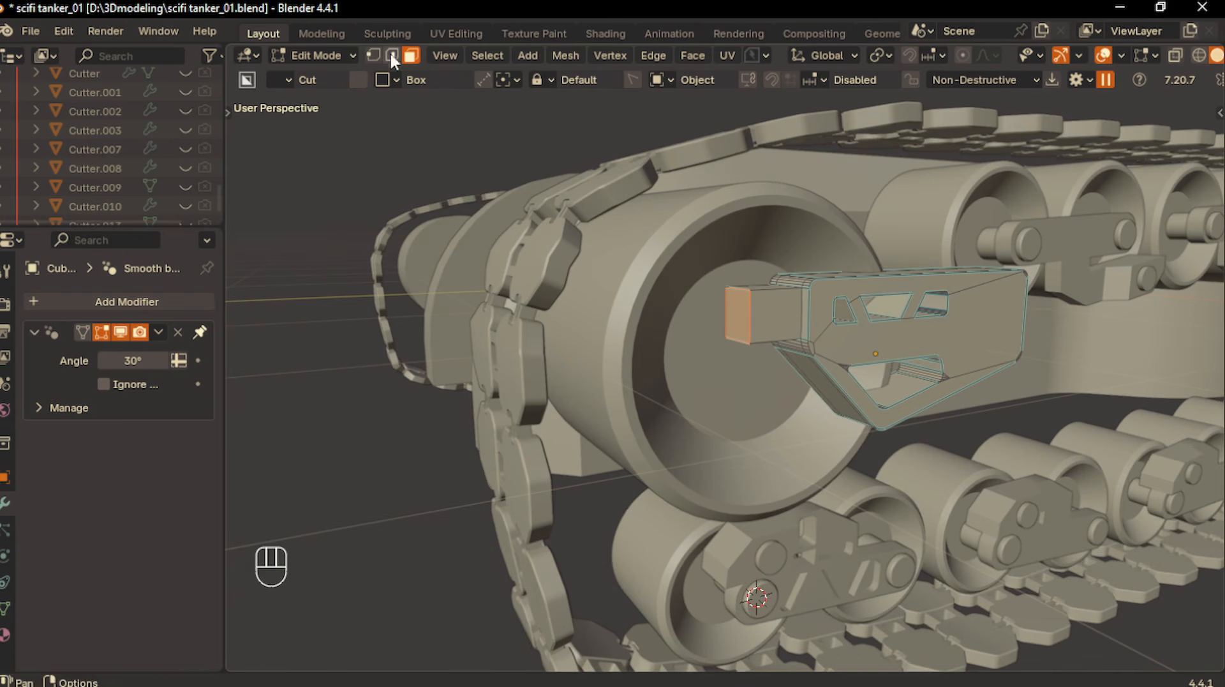
key("2")
scroll(736, 273, "up", 2)
left_click(740, 336, "shift")
key("ctrl+b")
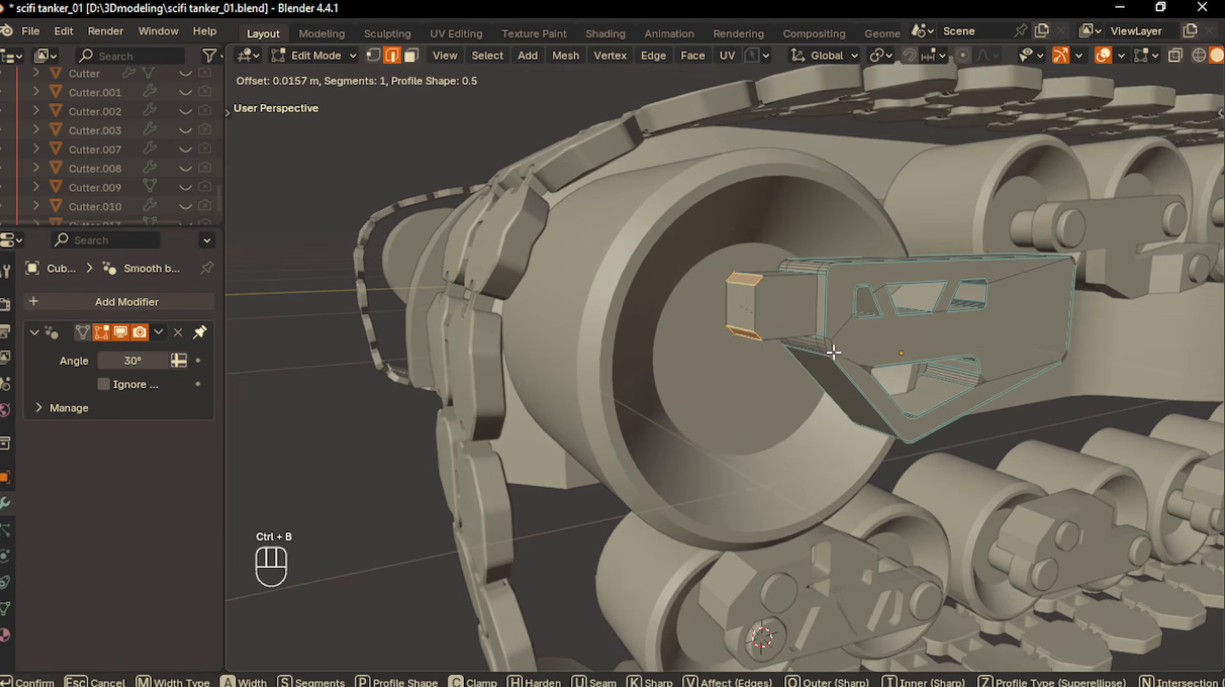
left_click(864, 347)
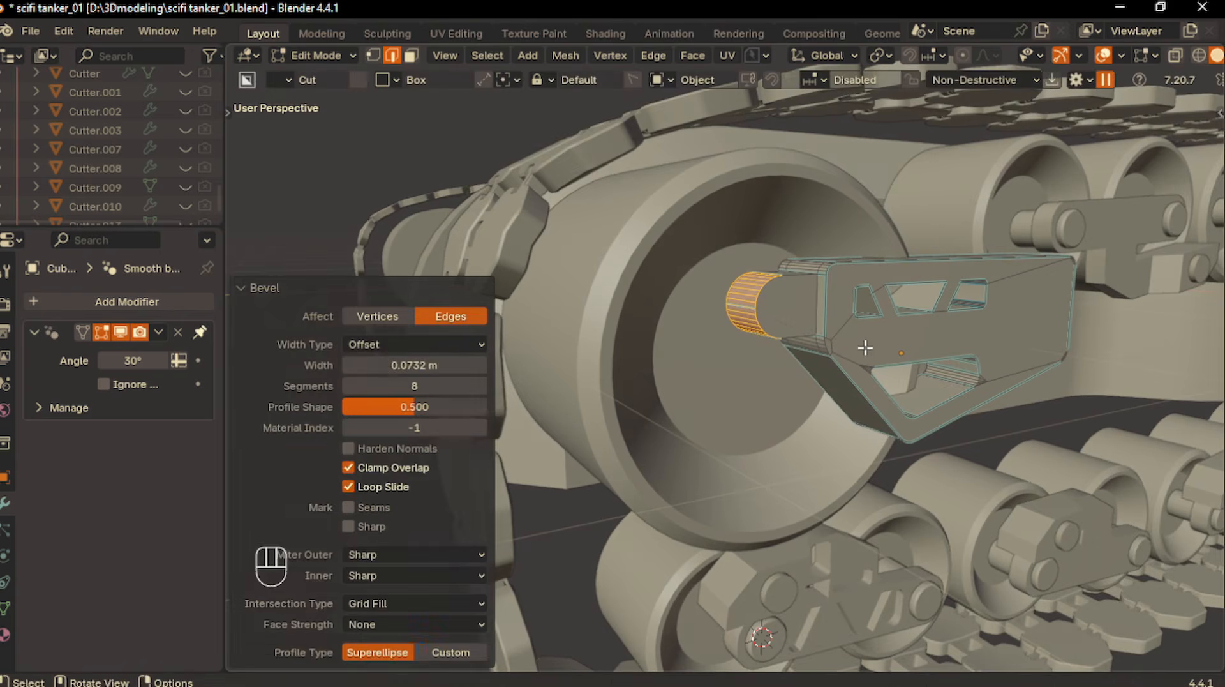
Merge the rounded lug's overlapping vertices by distance and return to object mode
key("m")
left_click(864, 348)
key("Tab")
key("Tab")
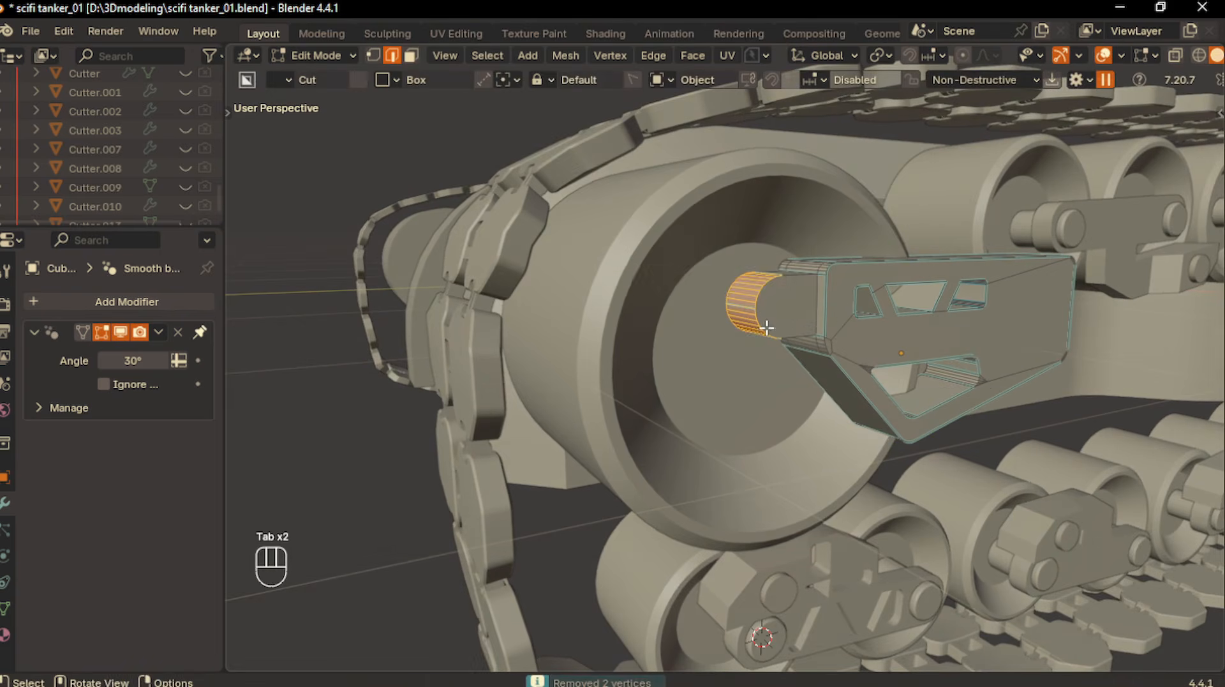
left_click(653, 55)
left_click(717, 485)
key("Tab")
left_click(731, 212)
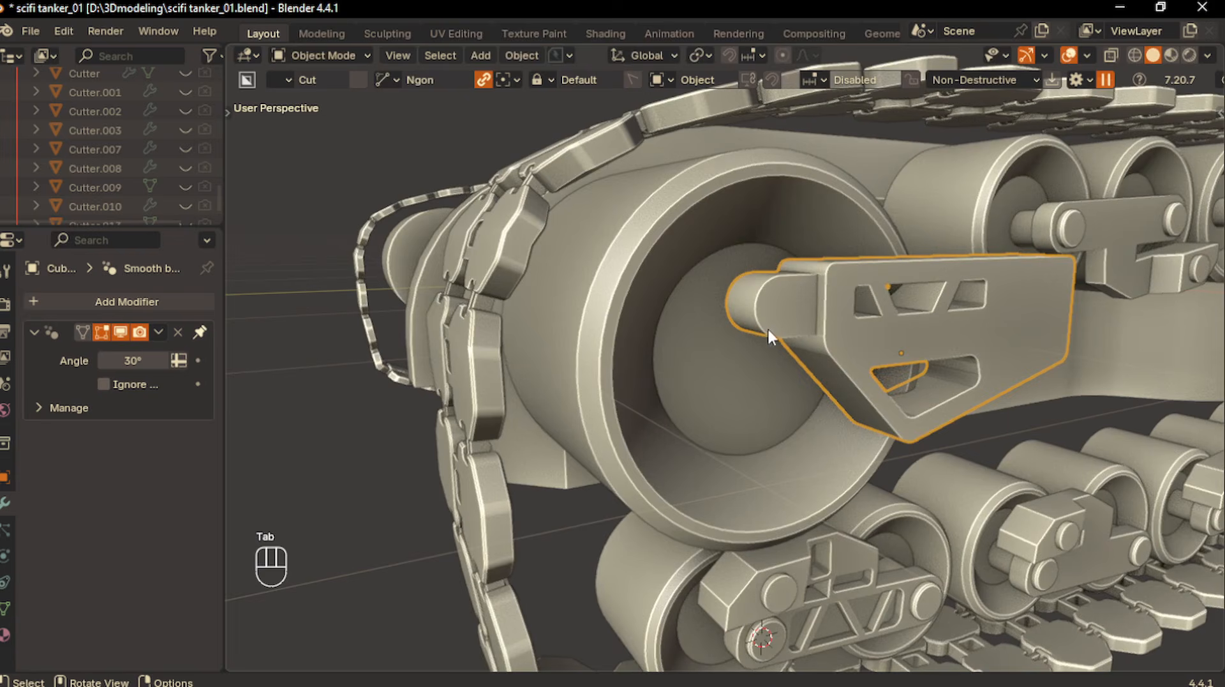
Move the bracket in the right view by about 0.037 m in Y and -0.113 m in Z, bringing its lug to the wheel's centre
key("KP_1")
key("KP_3")
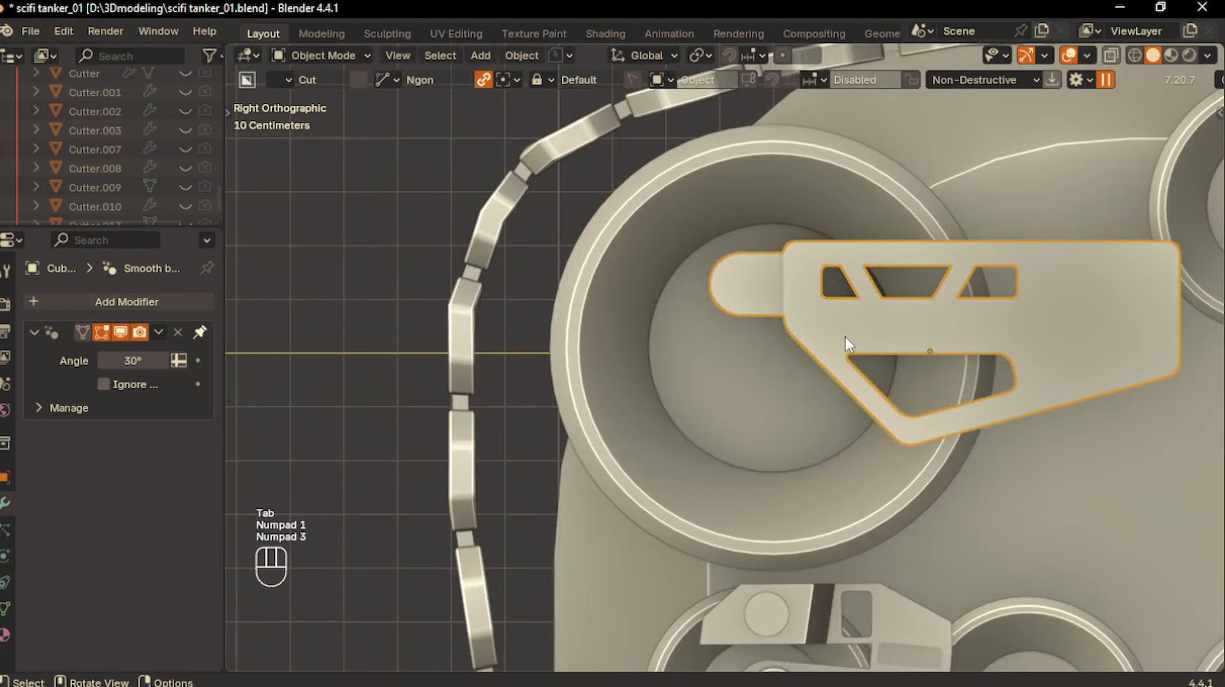
key("g")
left_click(802, 358)
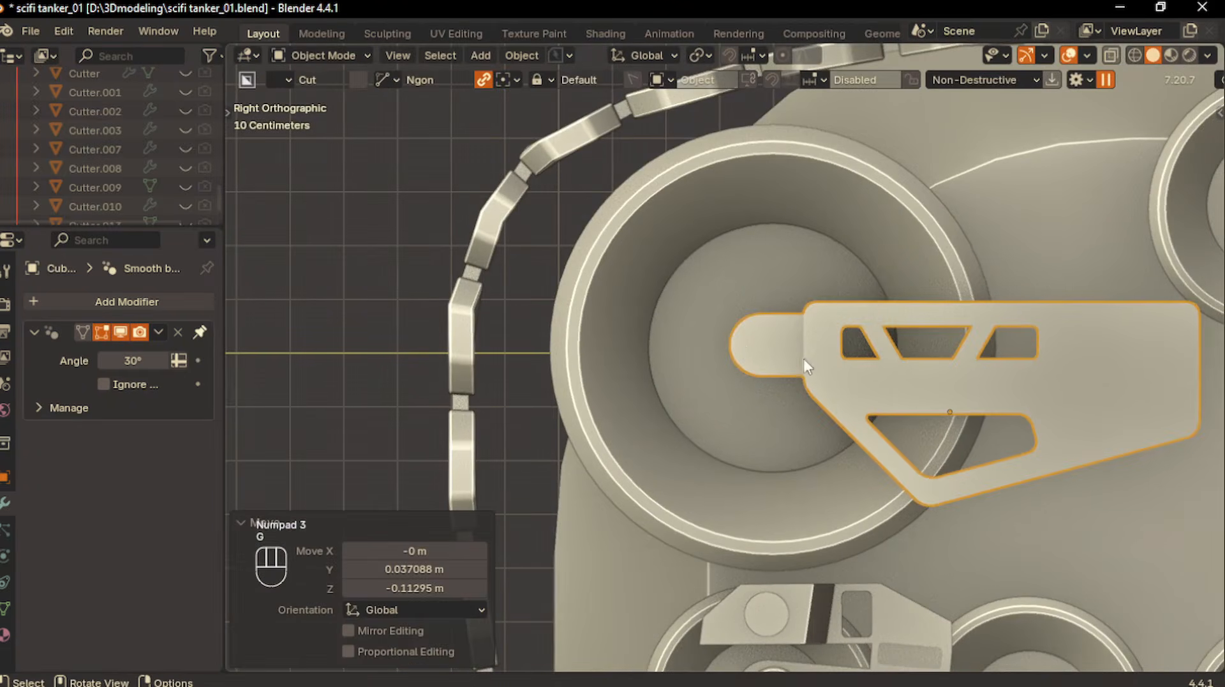
Cut a 32-sided circular hole into the face of the bracket's rounded lug with the circle cutter
scroll(766, 351, "up", 3)
key("d")
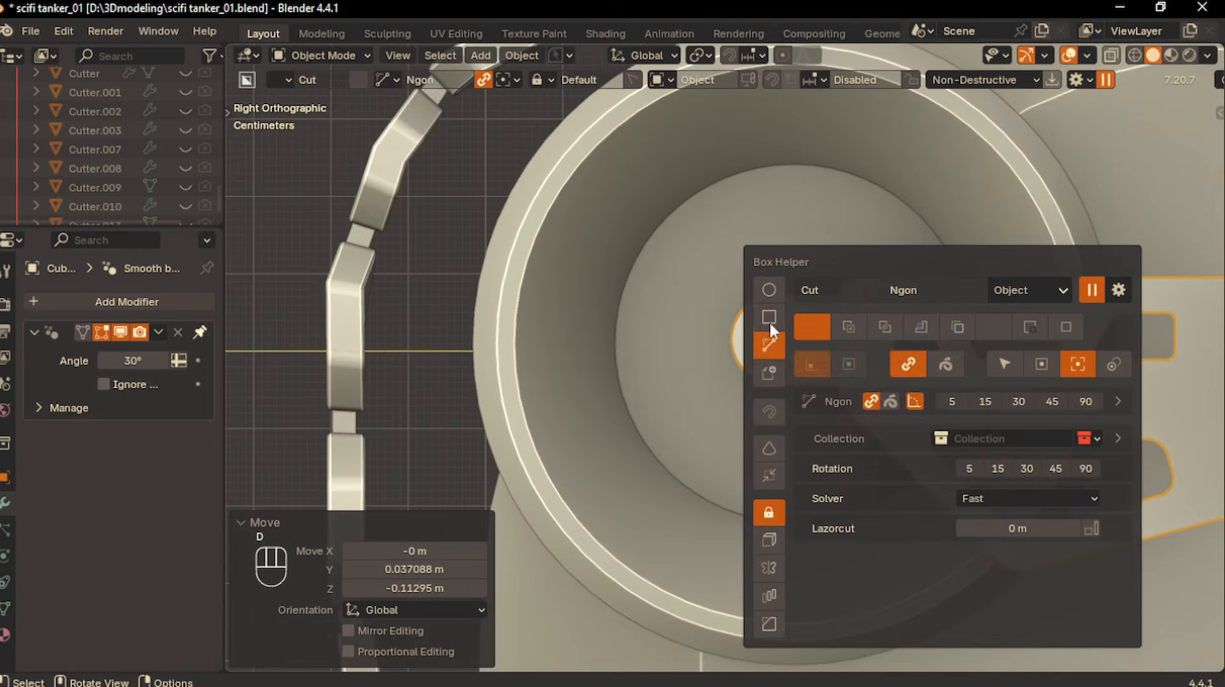
left_click(767, 284)
left_click_drag(780, 338, 833, 367)
key("Tab")
middle_click_drag(825, 360, 875, 407)
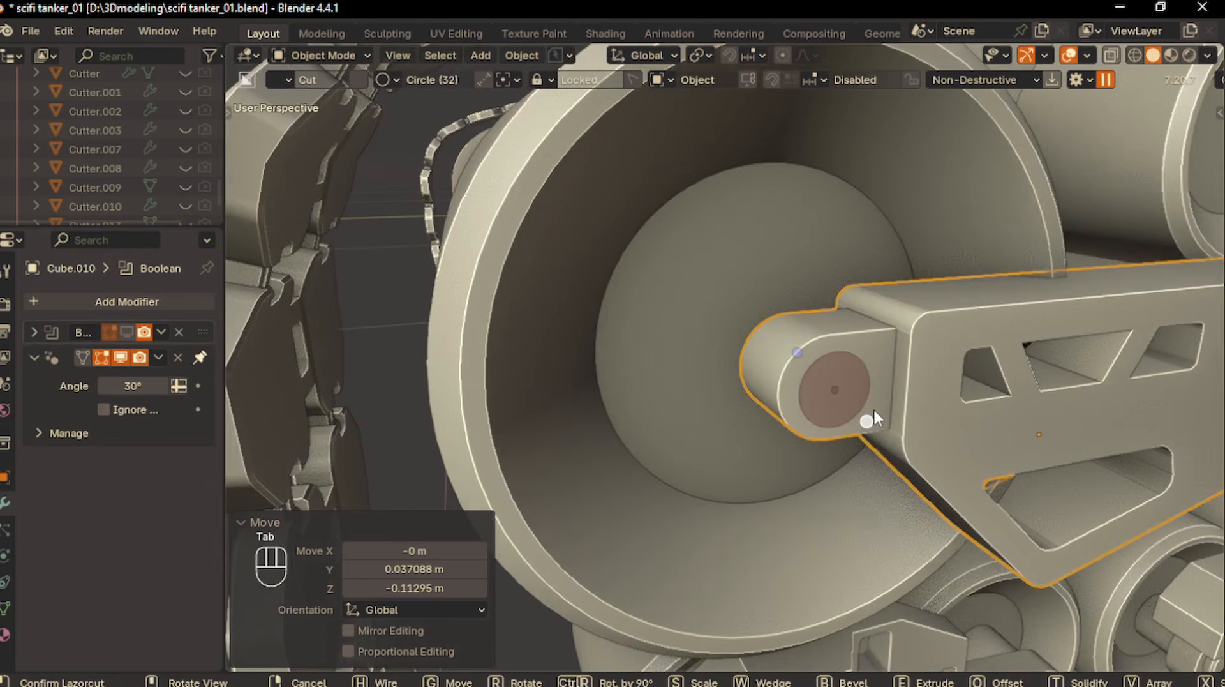
key("e")
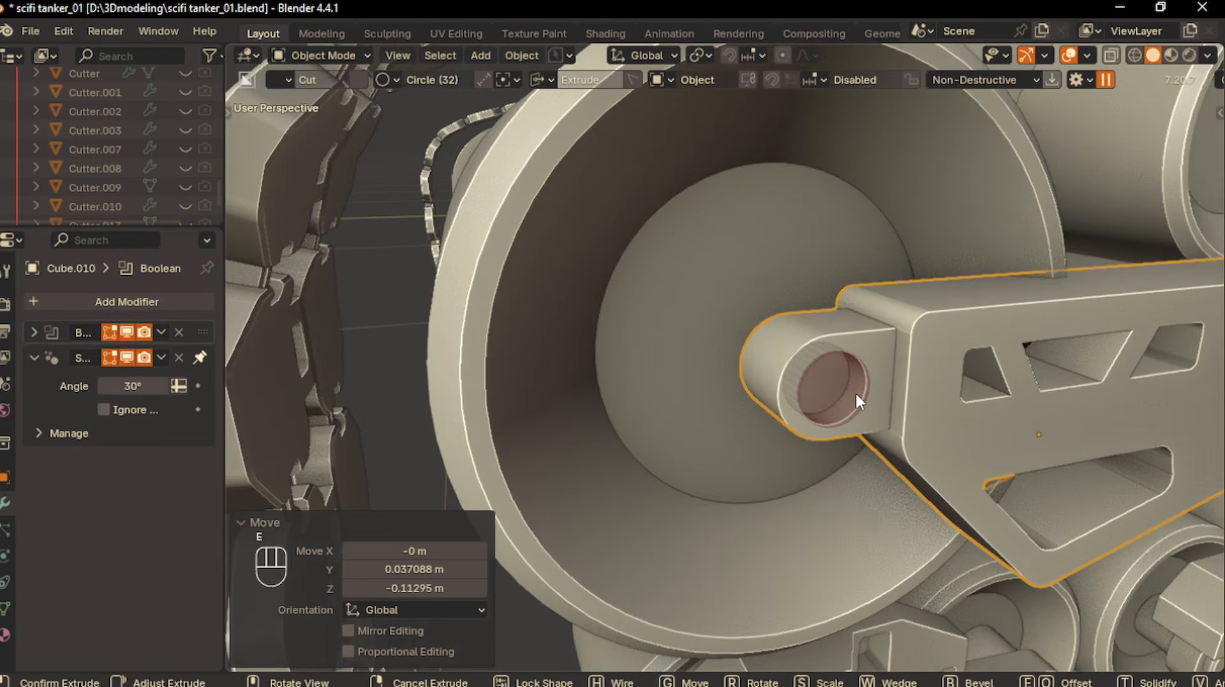
key("Return")
key("Tab")
left_click(825, 379)
key("Tab")
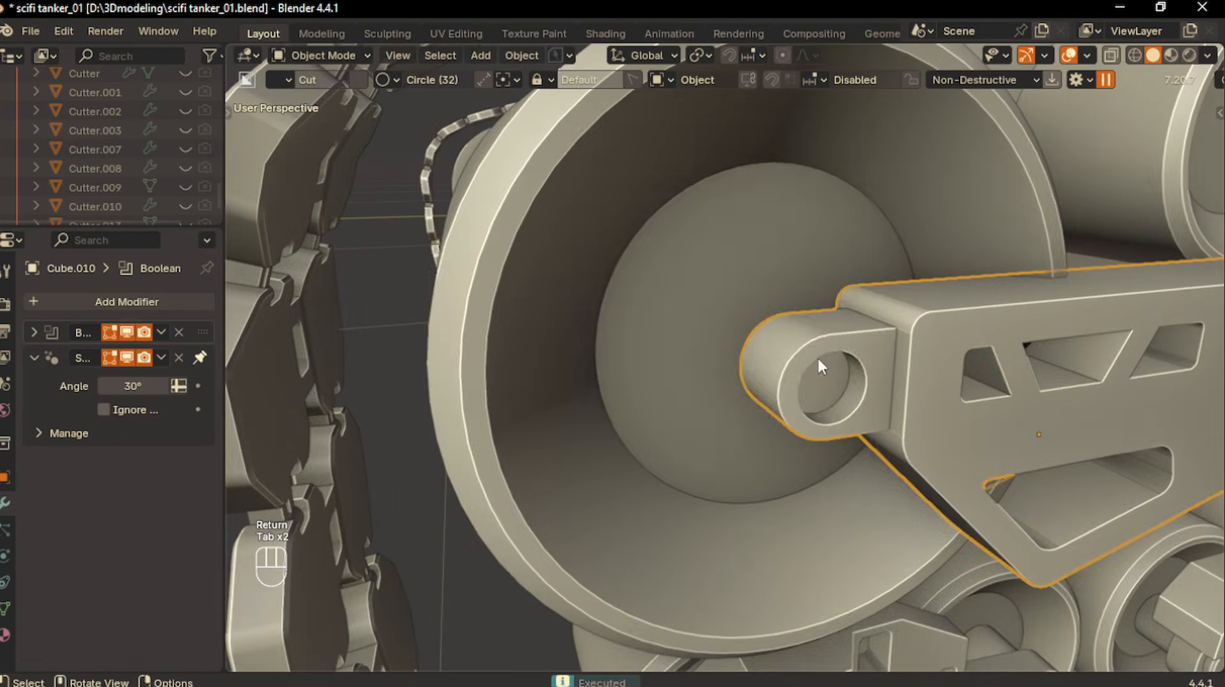
Apply the circular cut to the bracket's mesh and enter mesh editing
key("ctrl+a")
key("q")
left_click(690, 495)
key("Tab")
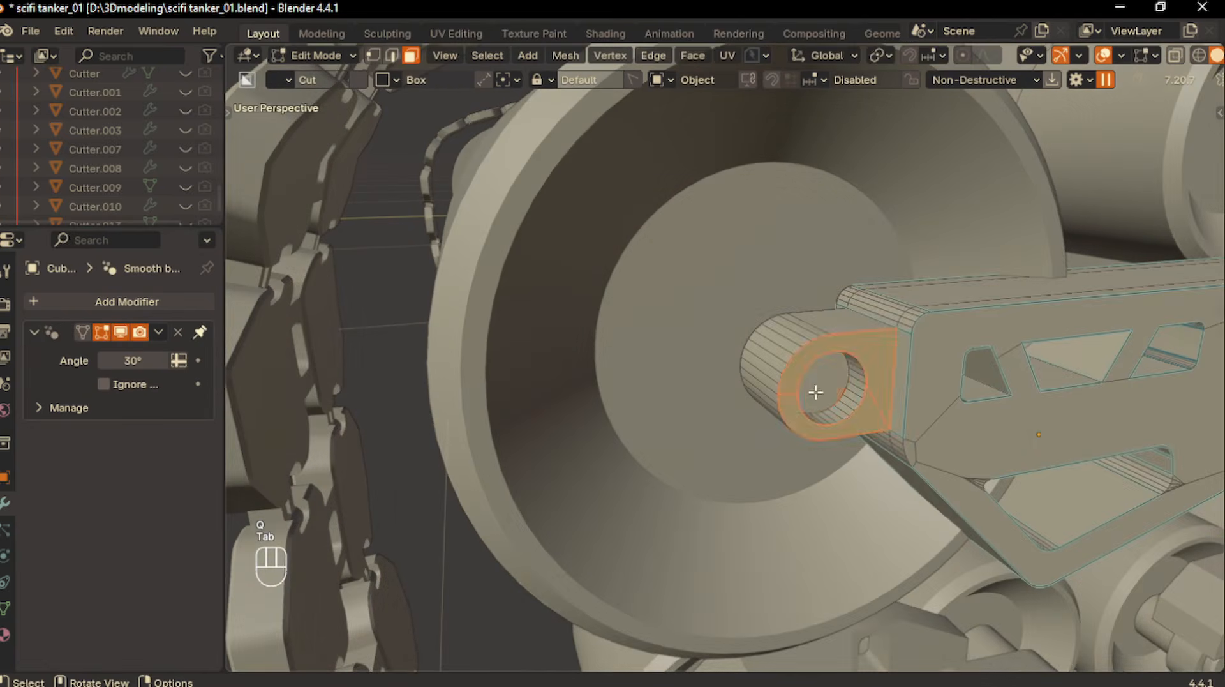
Duplicate the hole's circular face -0.19024 m along X and extrude the copy 0.22271 m back through the lug as a pin
middle_click_drag(692, 402, 794, 429)
key("shift+d")
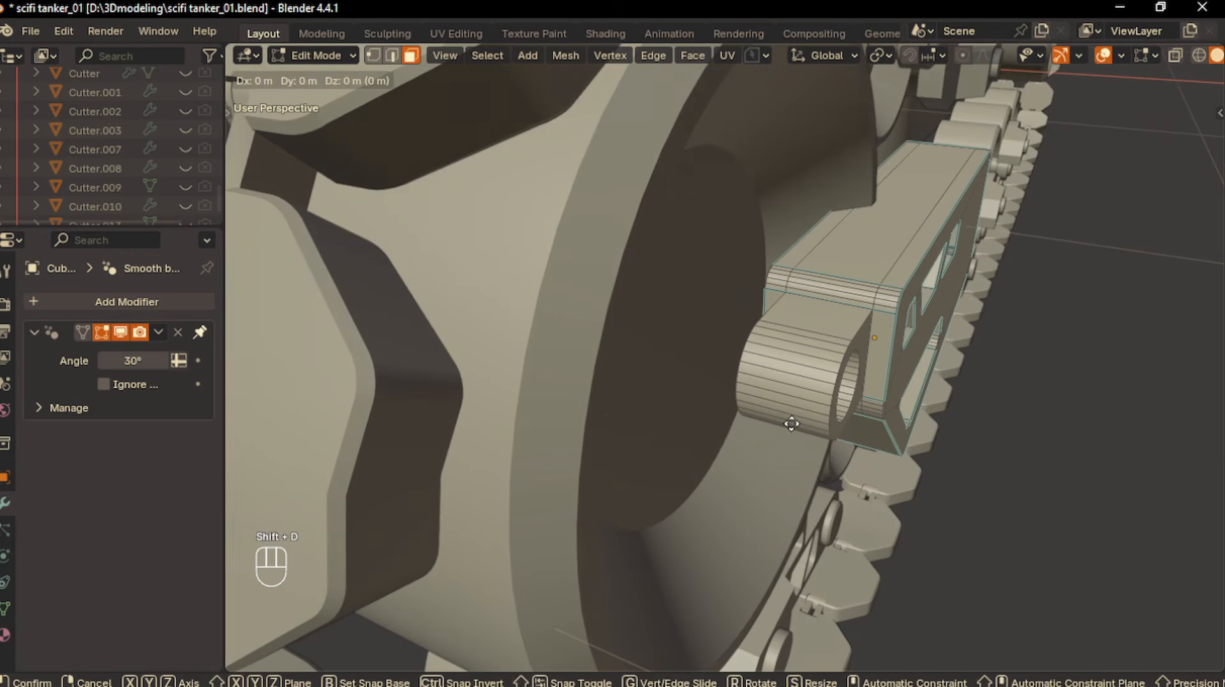
key("y")
key("x")
left_click(642, 375)
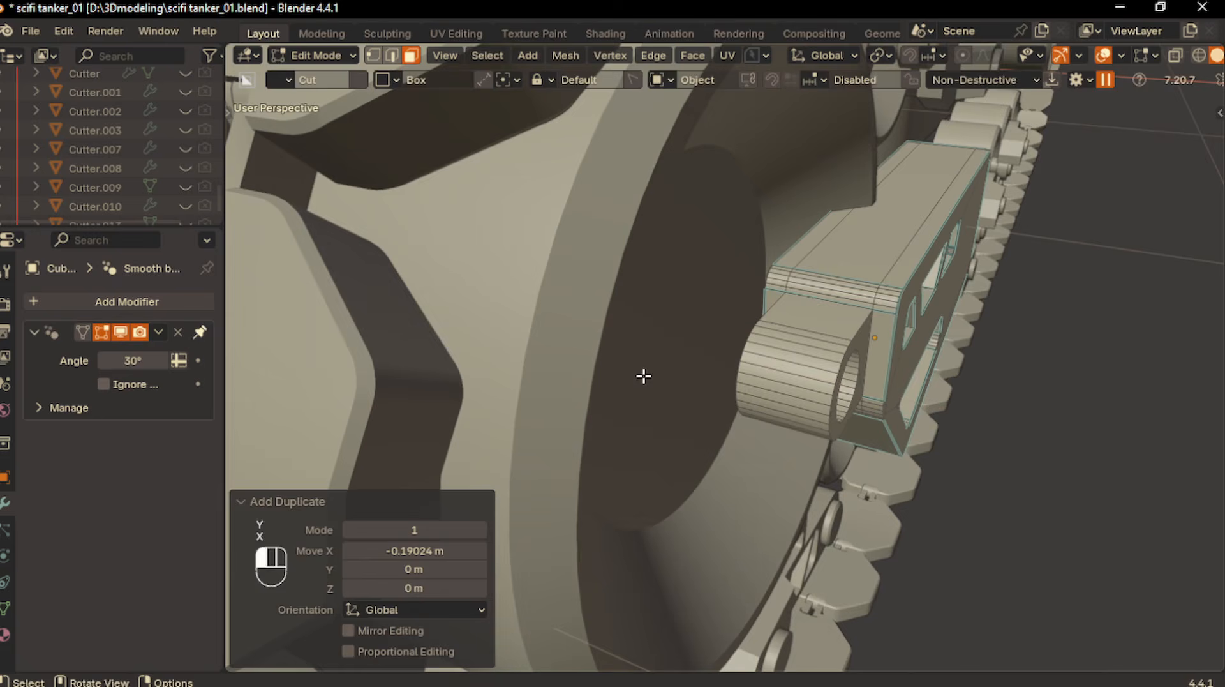
key("e")
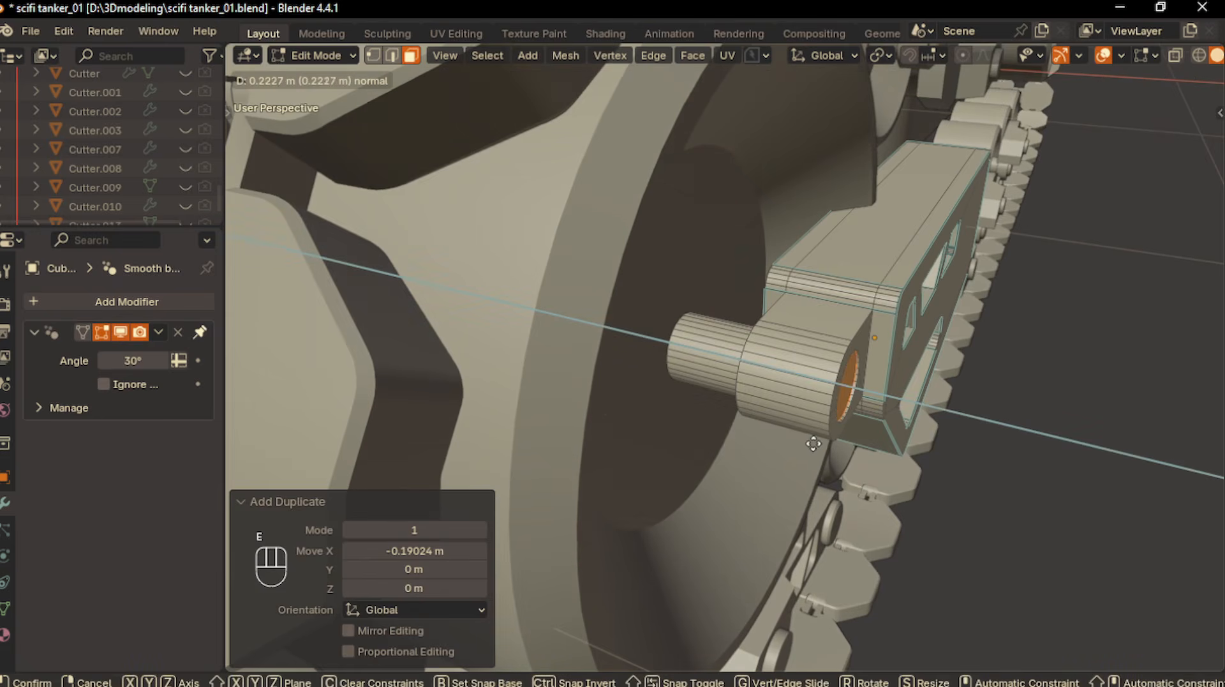
left_click(814, 444)
Extrude the pin's outer end face by 0.008964 m, bevel it by 0.00601 m with 1 segment and return to object mode
middle_click_drag(813, 441, 916, 388)
key("i")
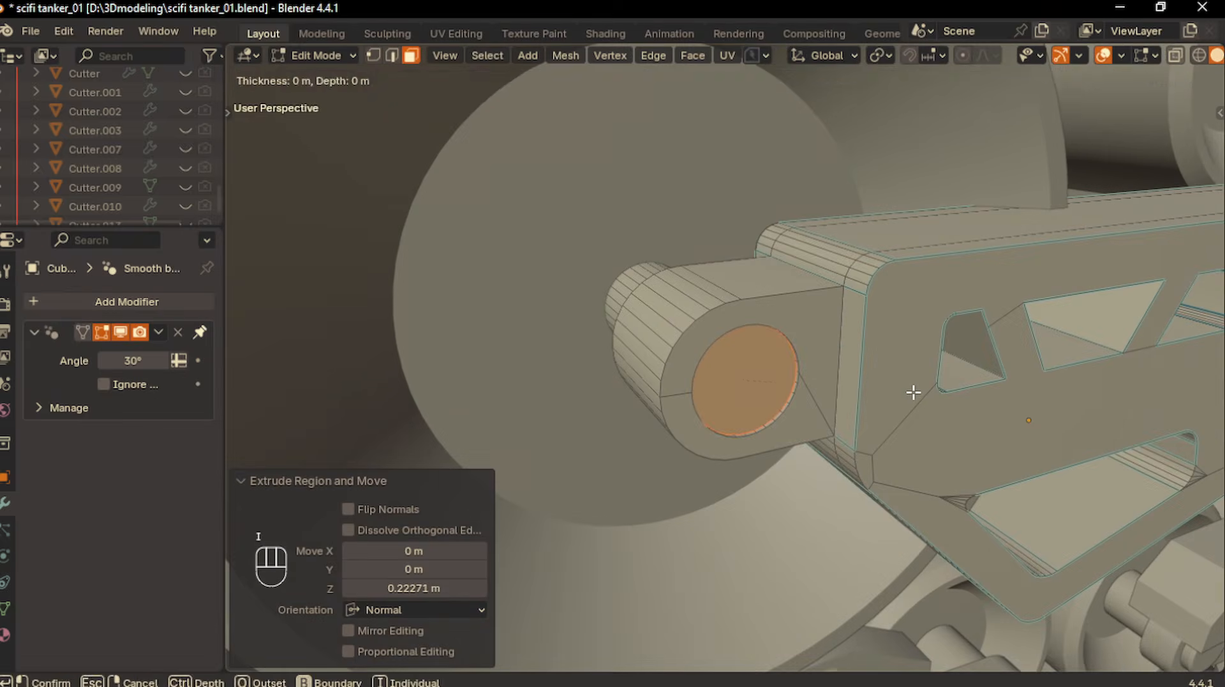
left_click(911, 390)
key("e")
left_click(906, 399)
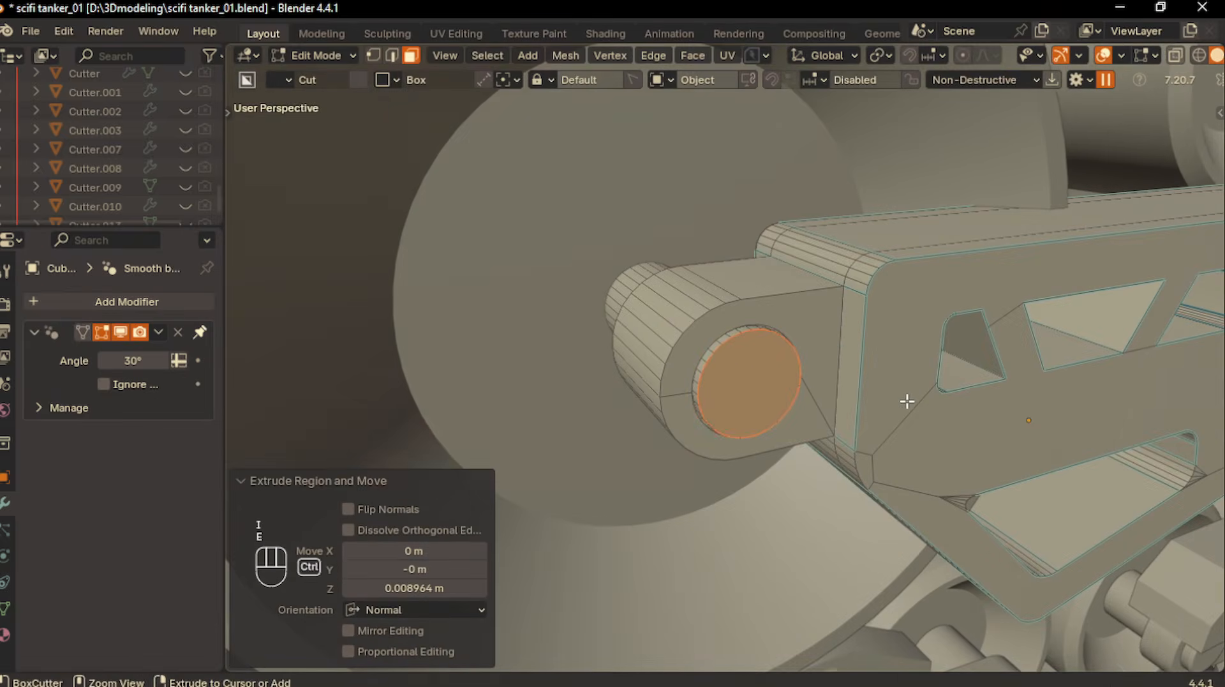
key("ctrl+b")
left_click(920, 400)
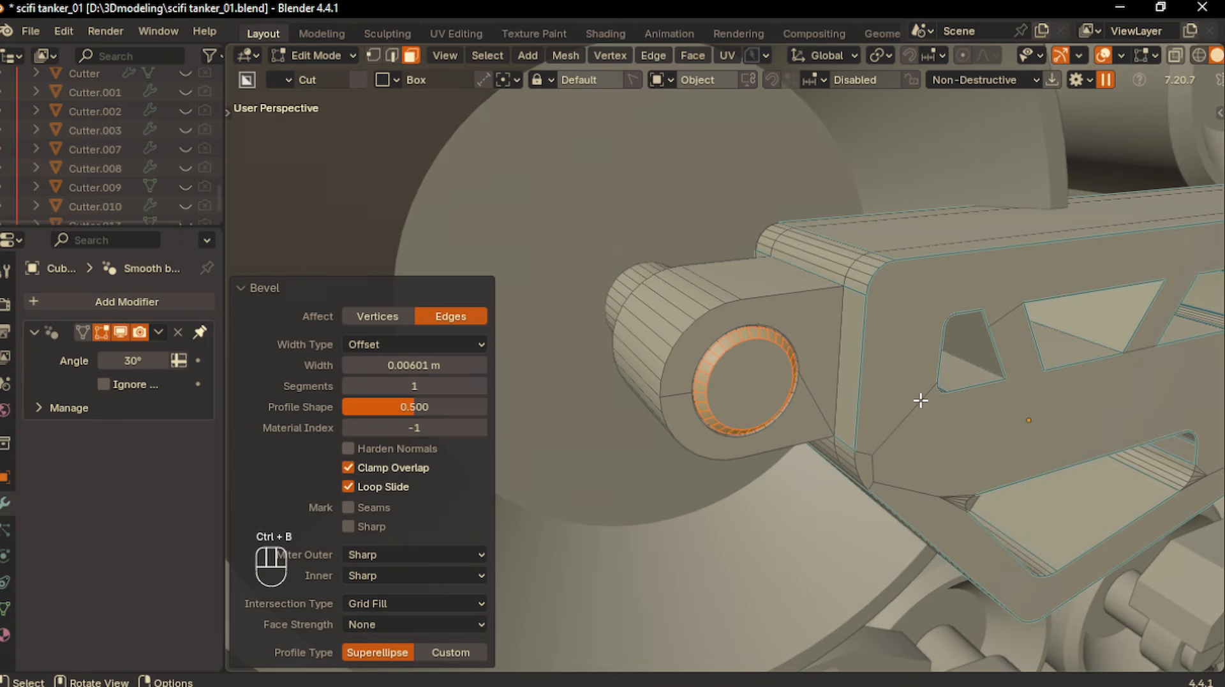
key("Tab")
Move the bracket with its pin 0.05311 m along X, away from the wheel
scroll(909, 332, "down", 6)
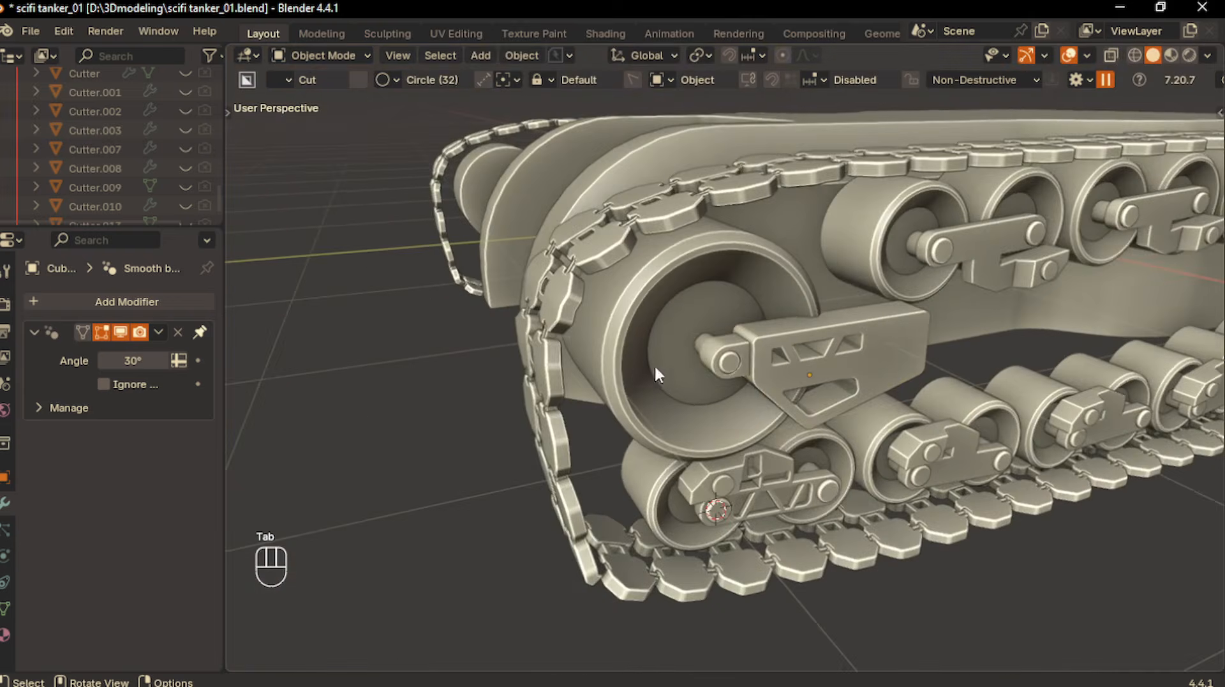
middle_click_drag(654, 363, 907, 408)
scroll(814, 385, "up", 3)
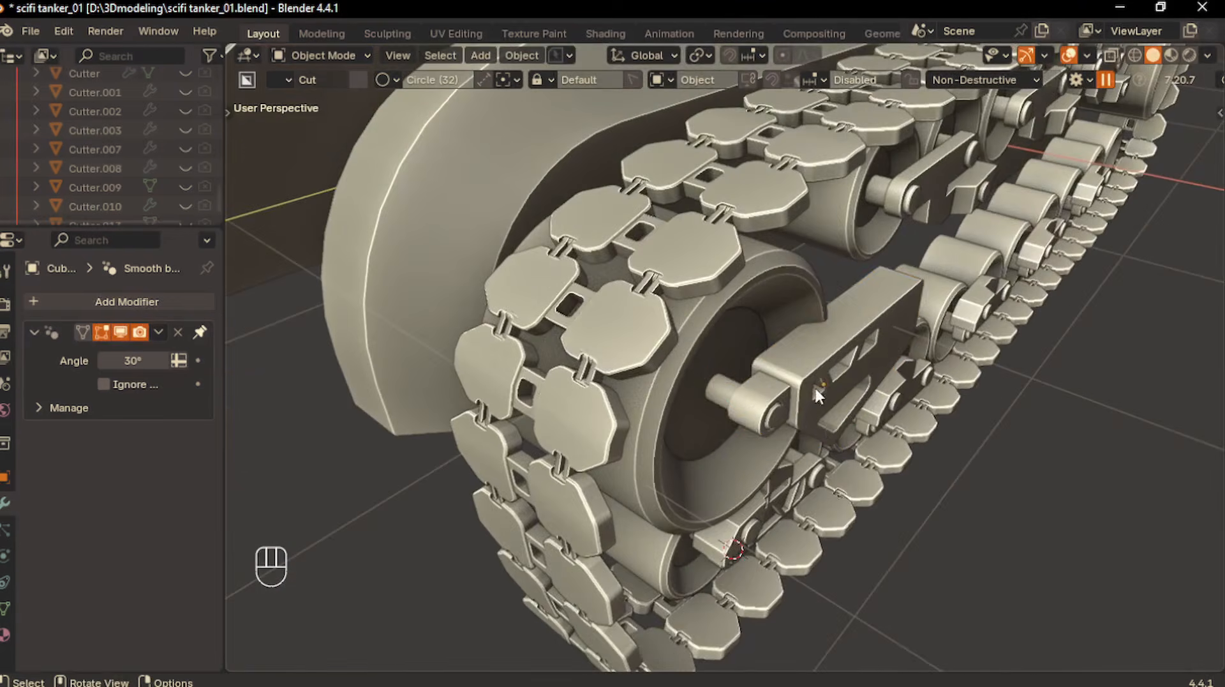
left_click(814, 385)
middle_click_drag(814, 385, 831, 374)
key("g")
key("y")
key("x")
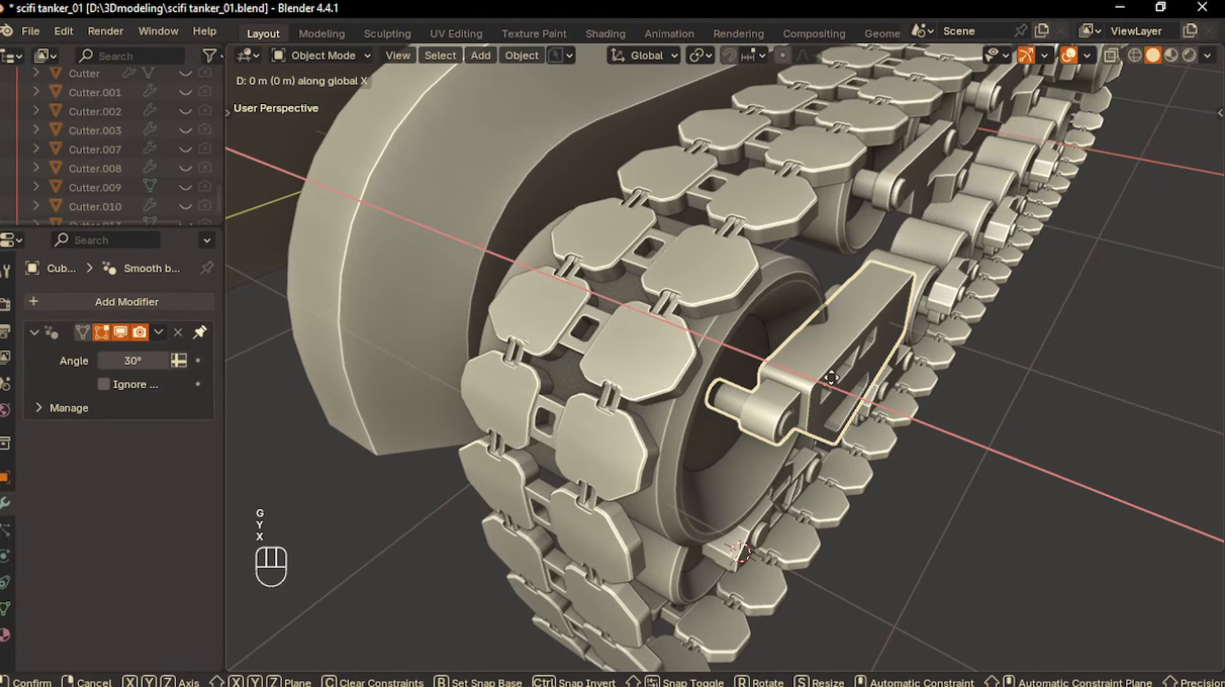
left_click(837, 382)
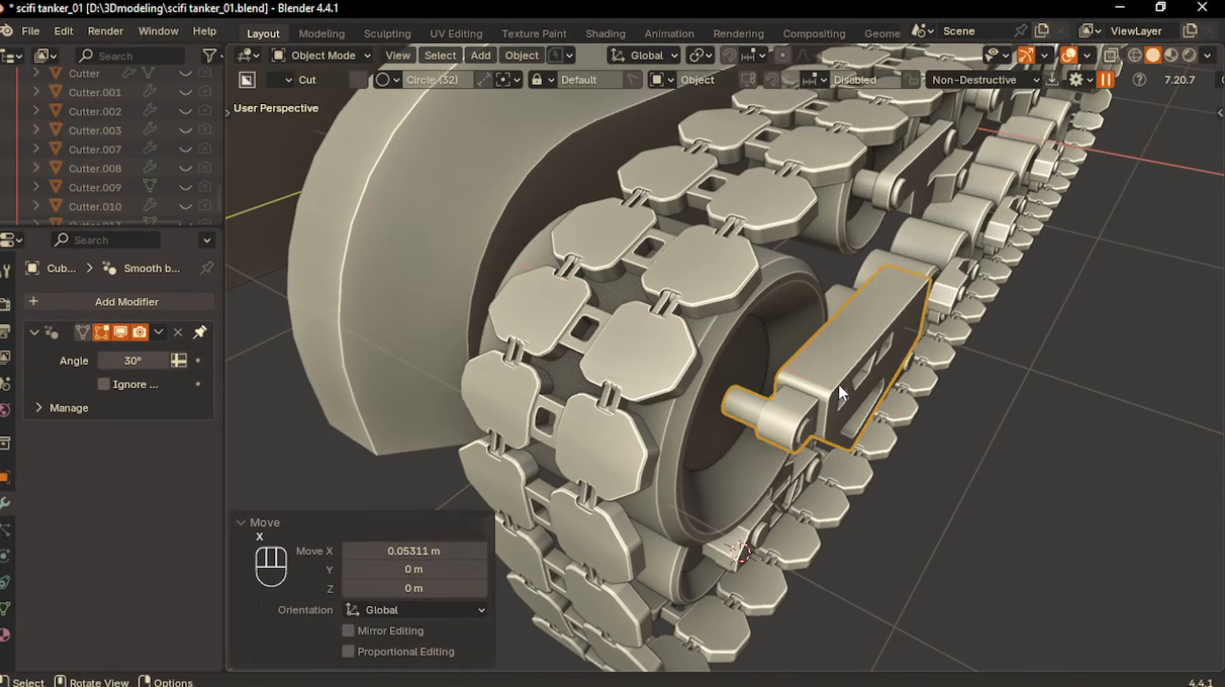
Thin the bracket by scaling it to 0.690 along X and shift it slightly back toward the wheel along X
middle_click_drag(837, 382, 884, 397)
key("s")
key("x")
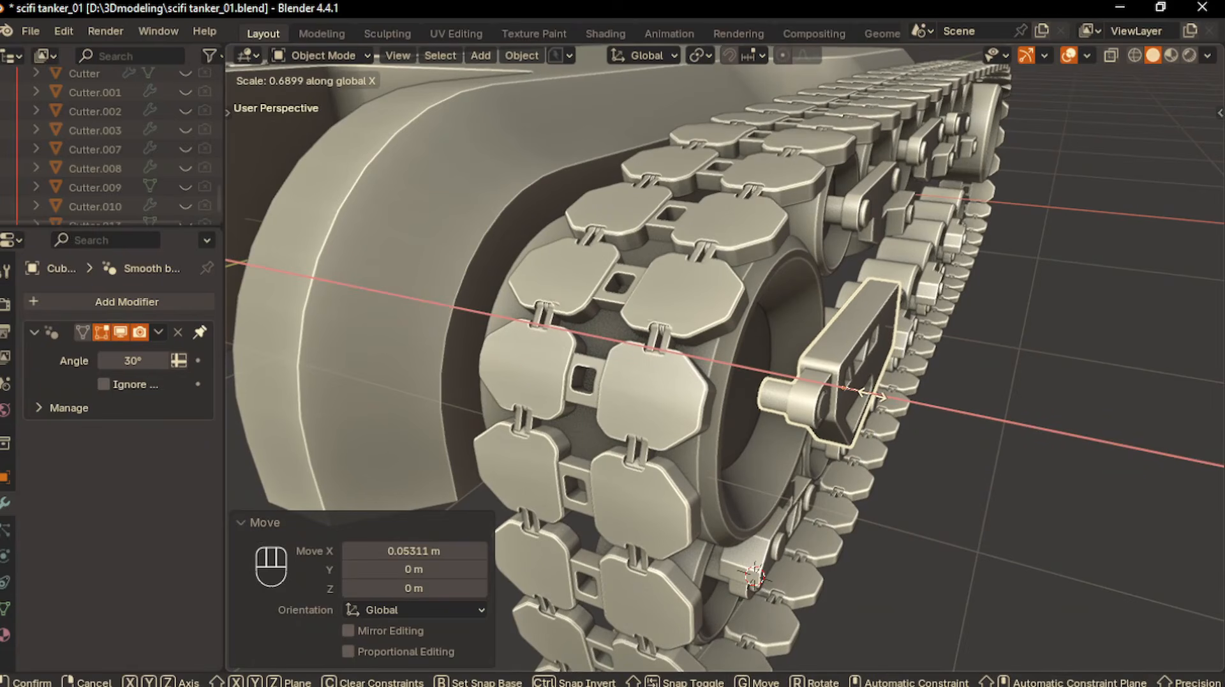
left_click(872, 394)
key("g")
key("x")
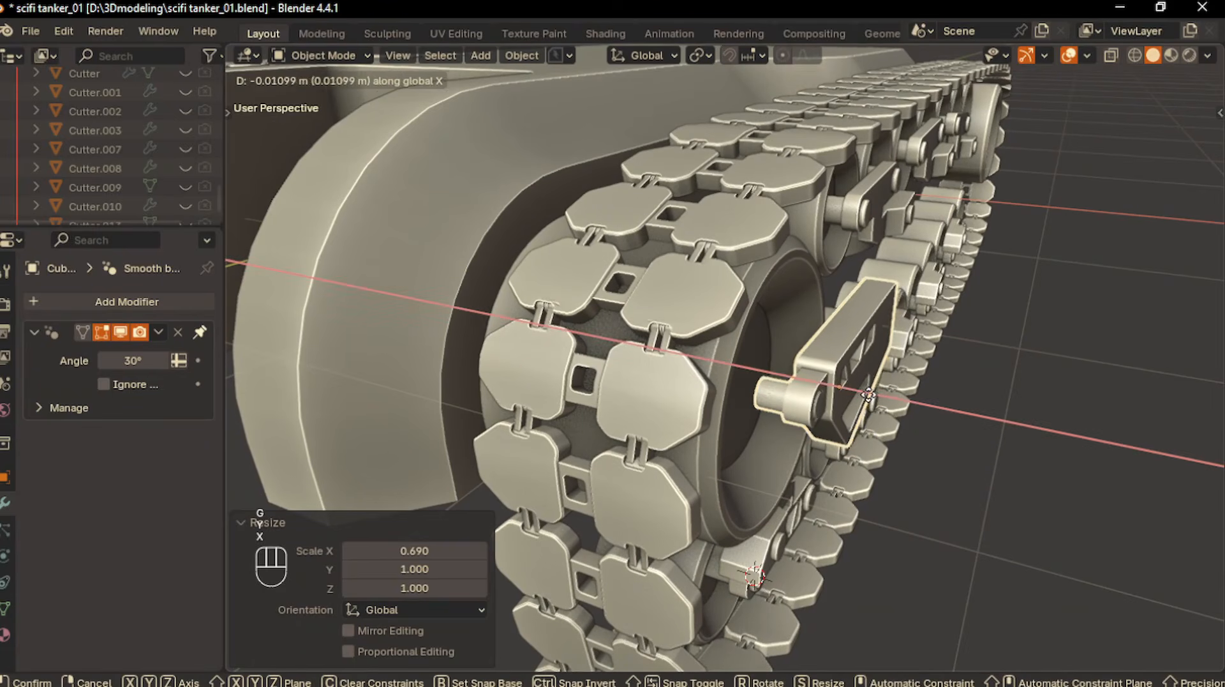
left_click(865, 394)
Extrude the pin's inner end face by 0.088676 m toward the wheel's hub
key("Tab")
left_click(916, 389)
middle_click_drag(925, 390, 623, 386)
key("KP_Divide")
key("KP_Divide")
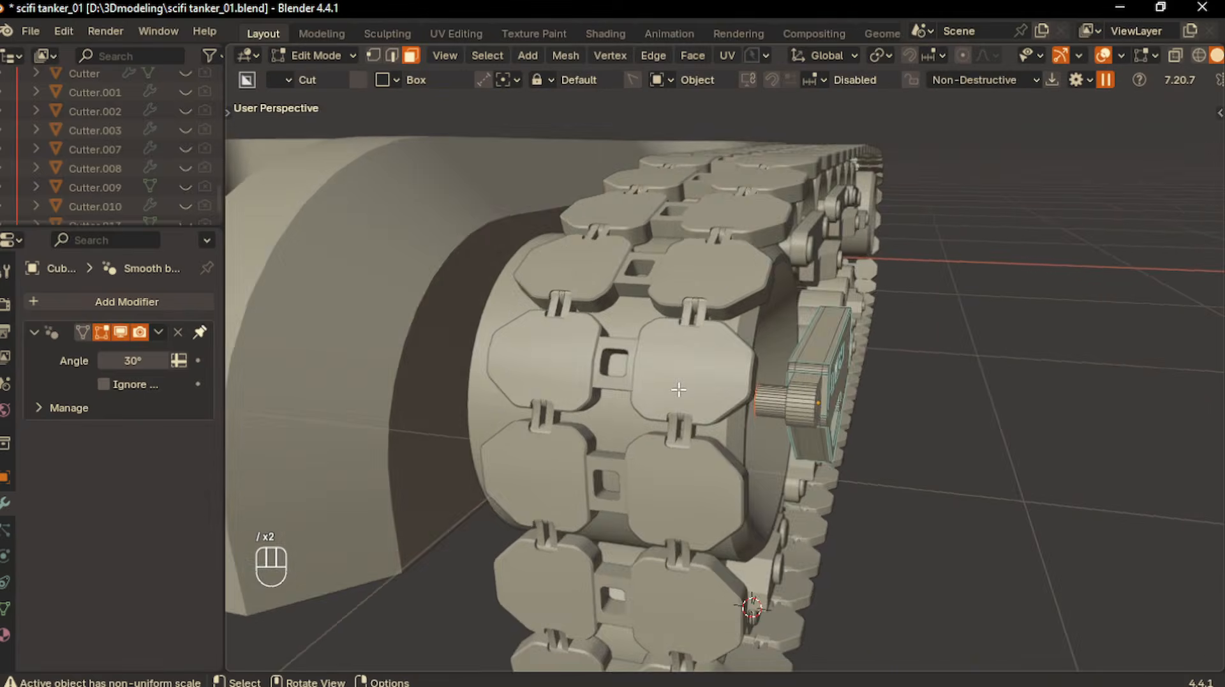
key("e")
left_click(671, 398)
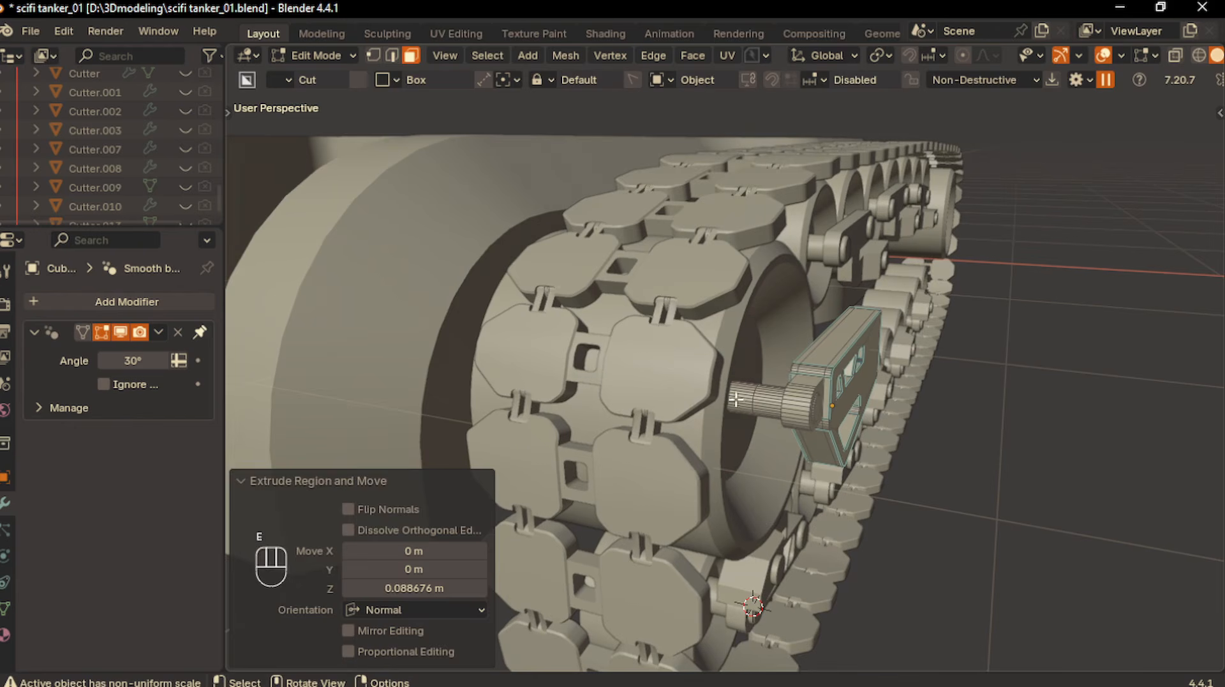
Extrude the side faces of the pin's inner end outward along their normals by about 0.053 m, forming a disc
key("alt+e")
left_click(765, 413)
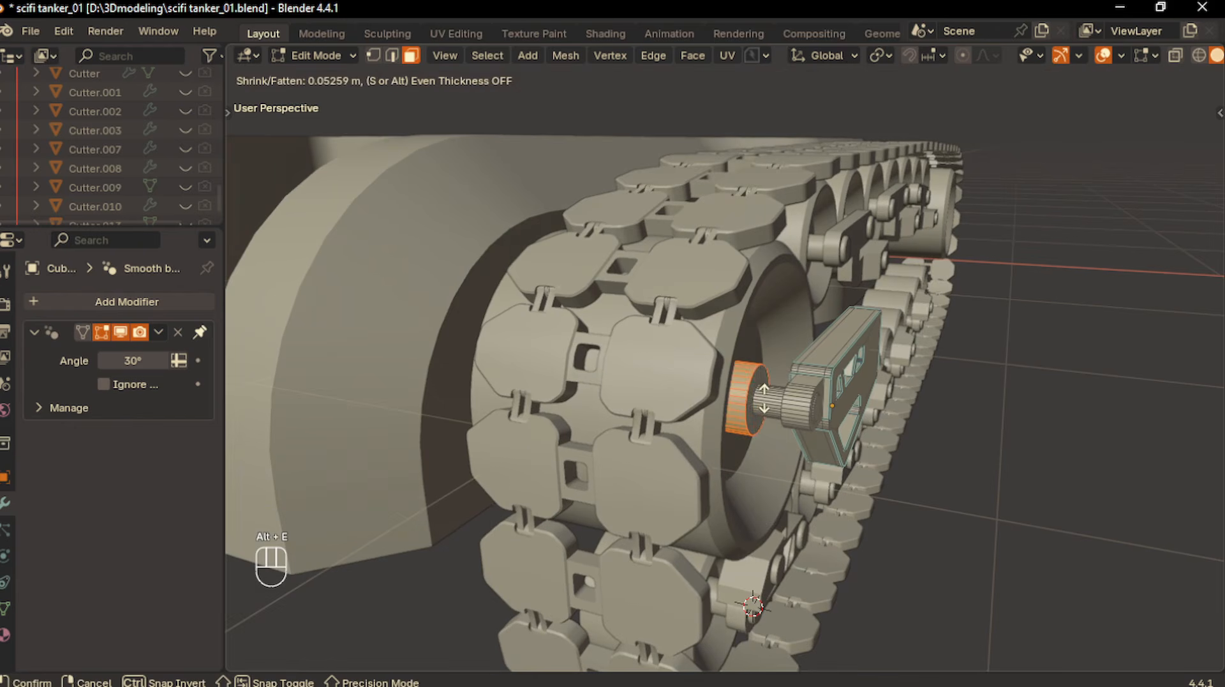
left_click(764, 399)
Bevel the hub disc's edge loop facing the bracket by 0.015 m with one segment
scroll(764, 399, "up", 2)
middle_click_drag(764, 399, 688, 412, "shift")
left_click(390, 55)
scroll(641, 367, "up", 1)
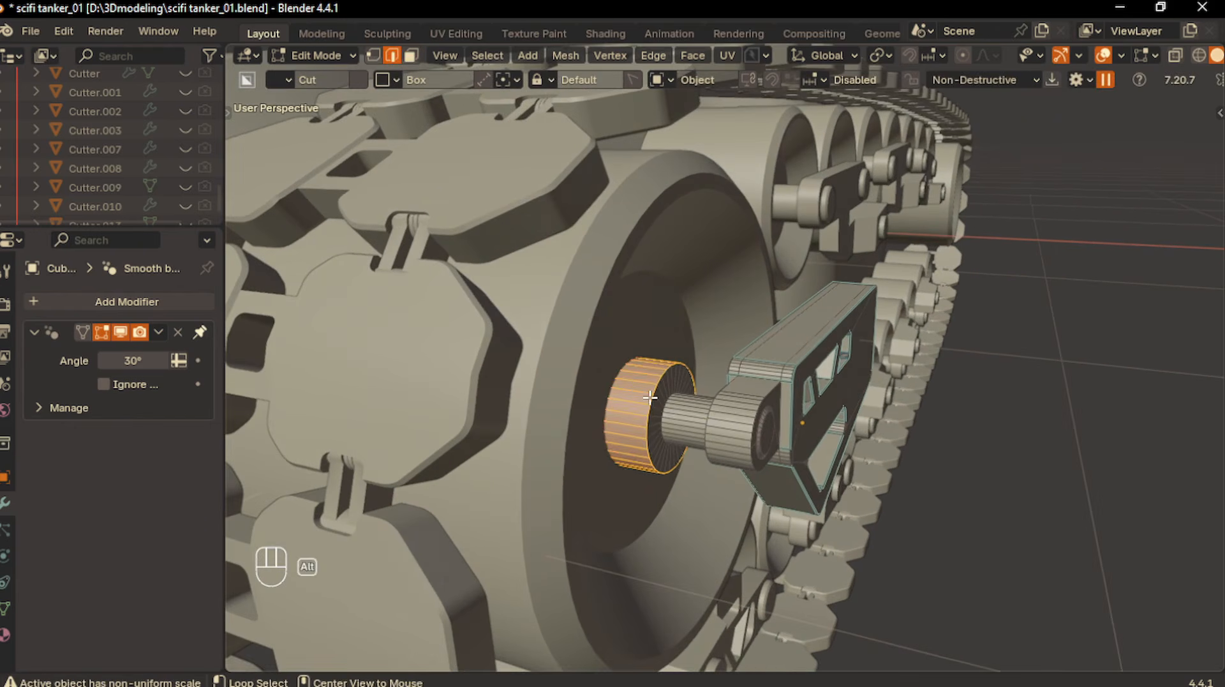
left_click(640, 391, "alt")
left_click(651, 400, "alt")
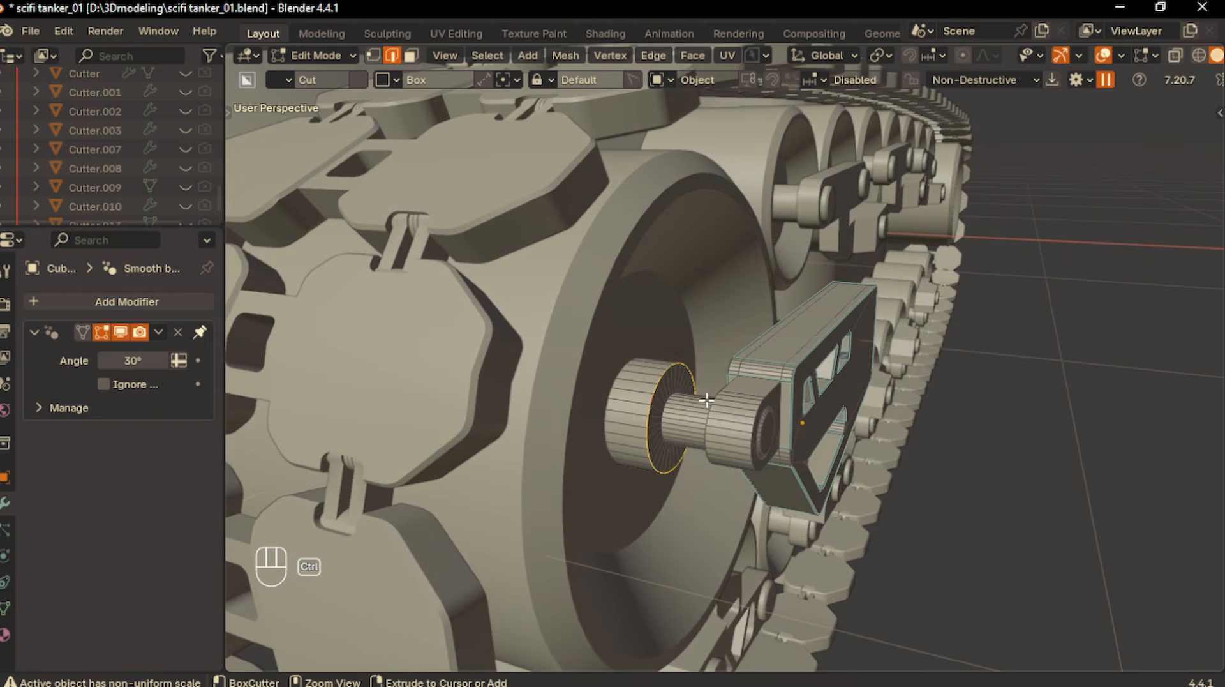
key("ctrl+b")
left_click(714, 398)
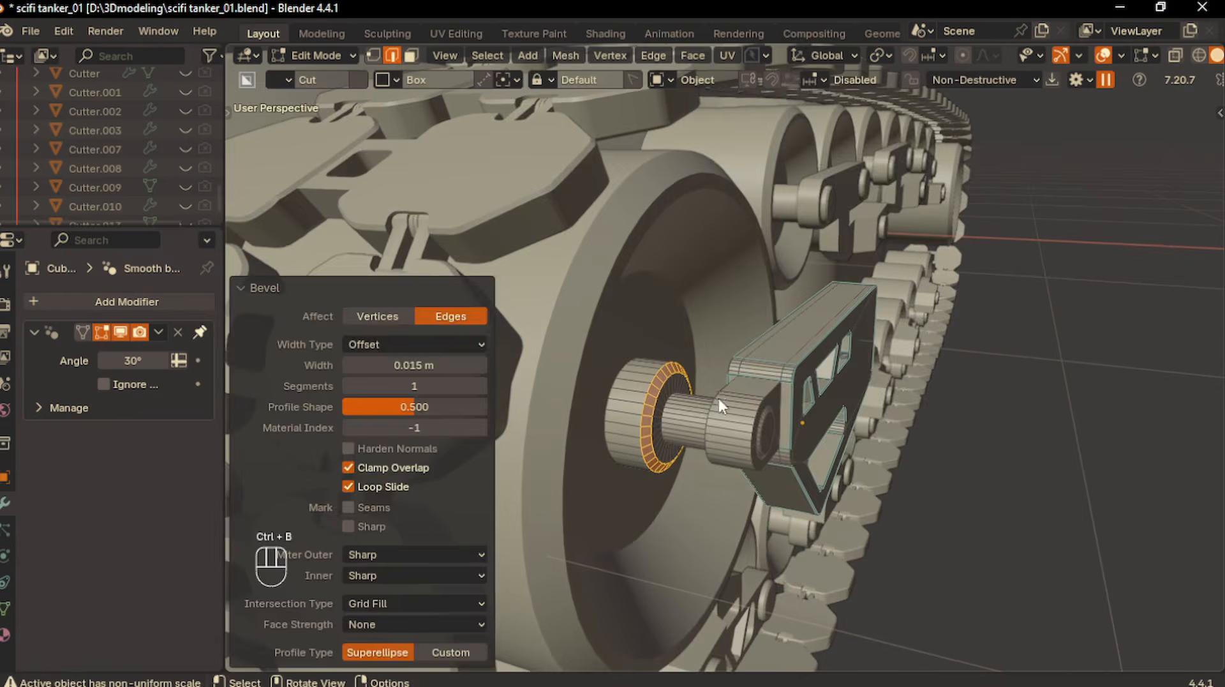
key("Tab")
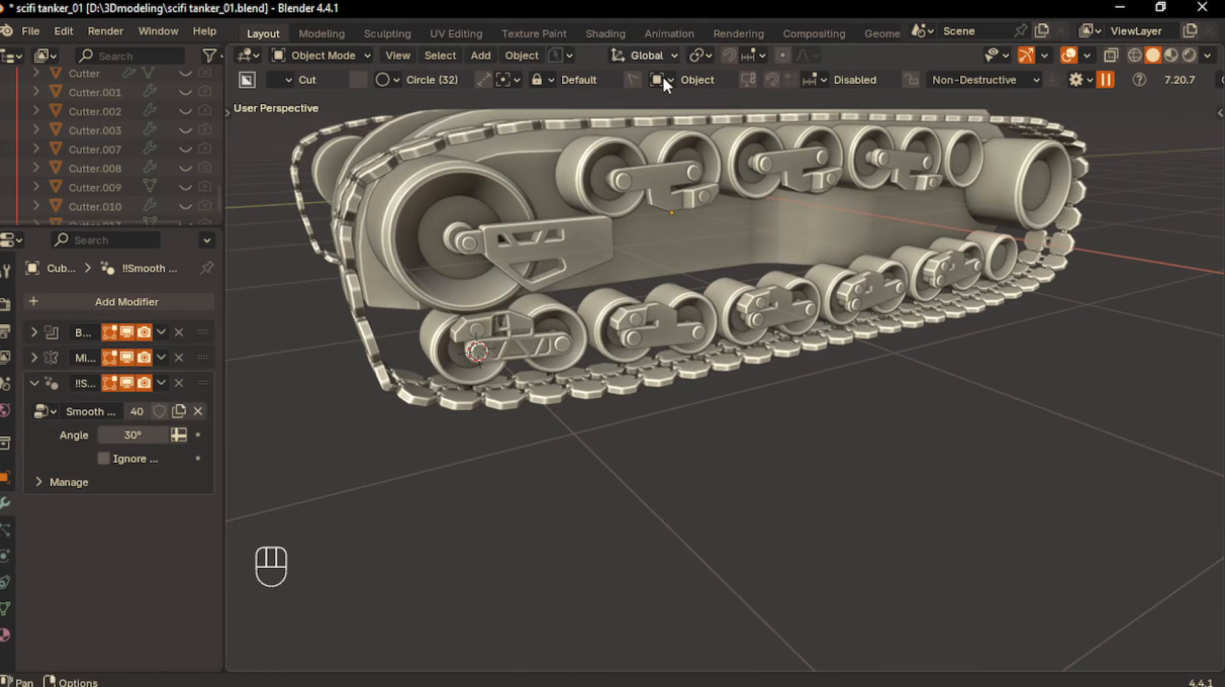
Isolate the bracket and knife a straight vertical line, cutting through, across its solid end beside the cut-outs
key("Tab")
key("slash")
key("KP_3")
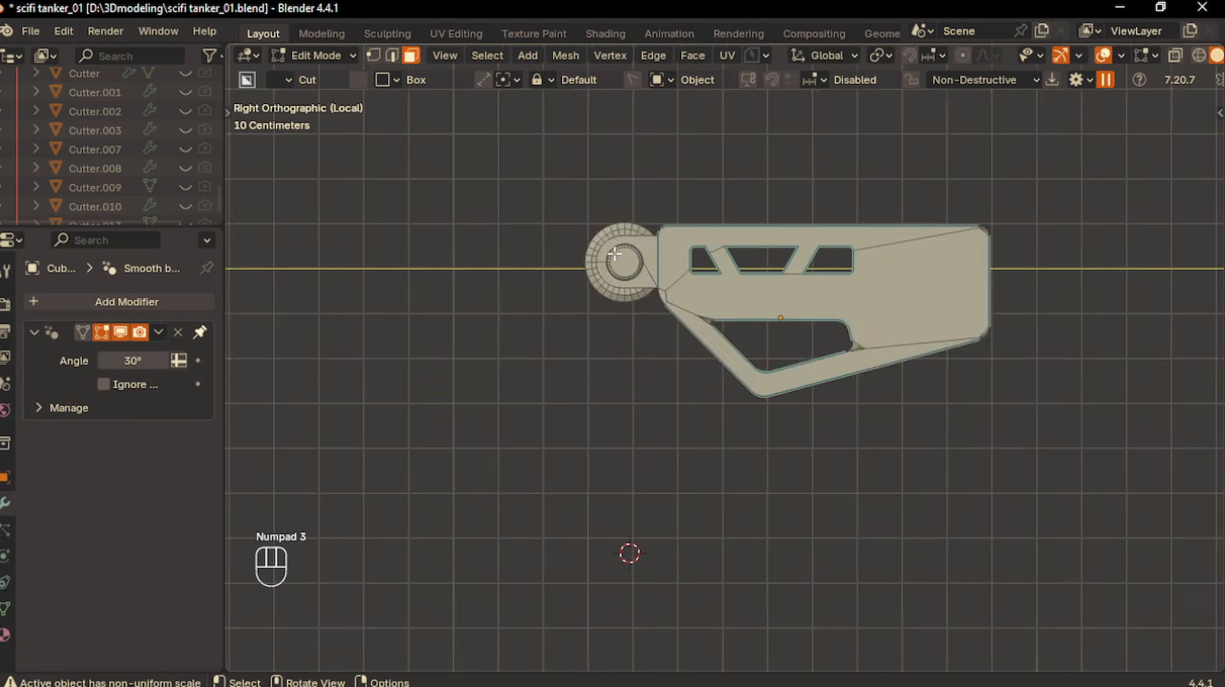
key("ctrl+KP_3")
key("k")
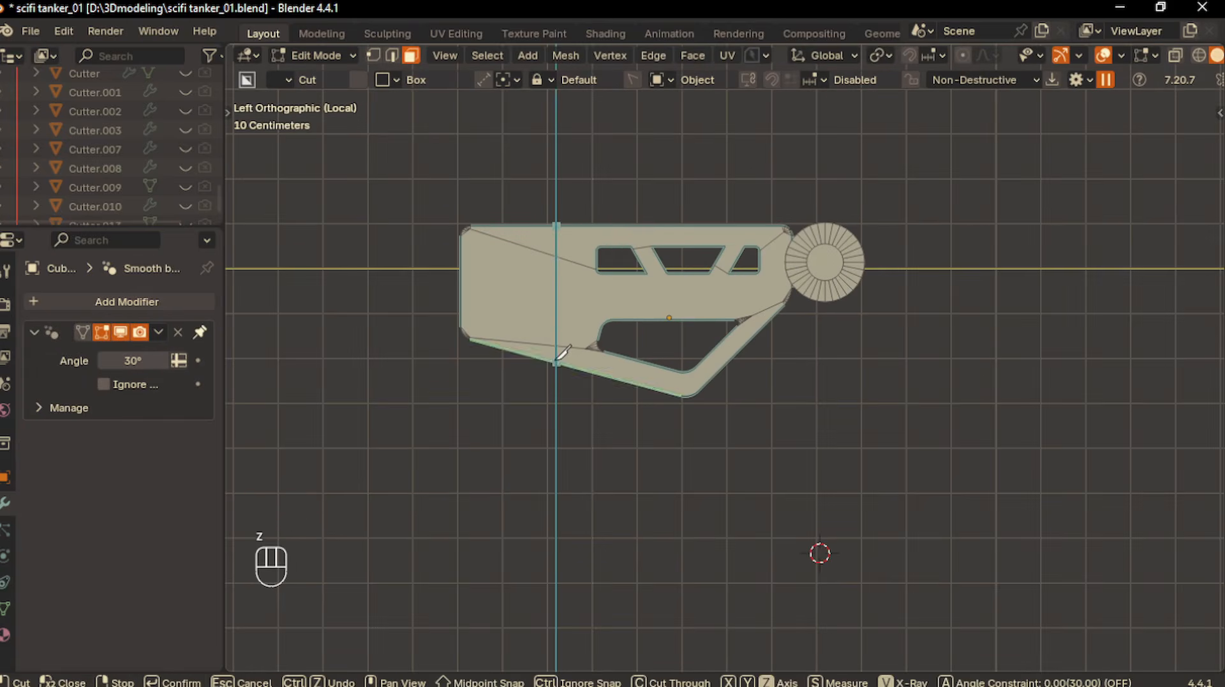
key("Return")
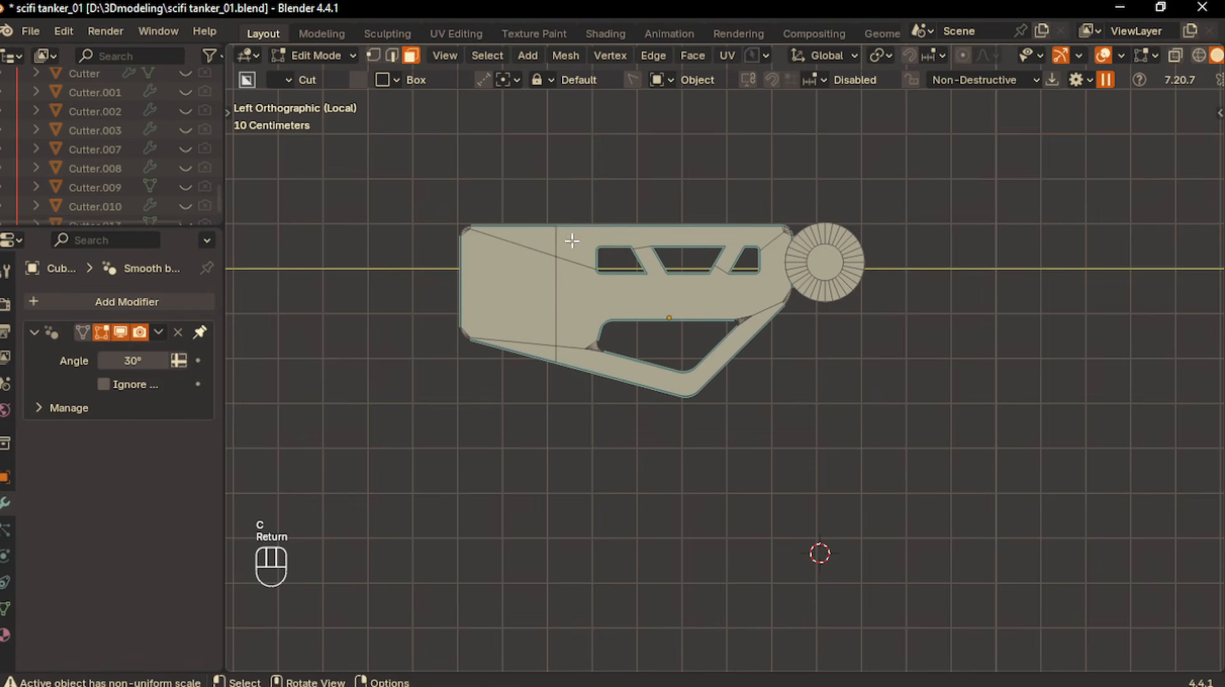
Merge the faces of the bracket's solid end on the wheel side, including both rounded corners, into a single face
left_click(511, 241, "ctrl")
middle_click_drag(510, 241, 485, 345)
scroll(626, 293, "down", 2)
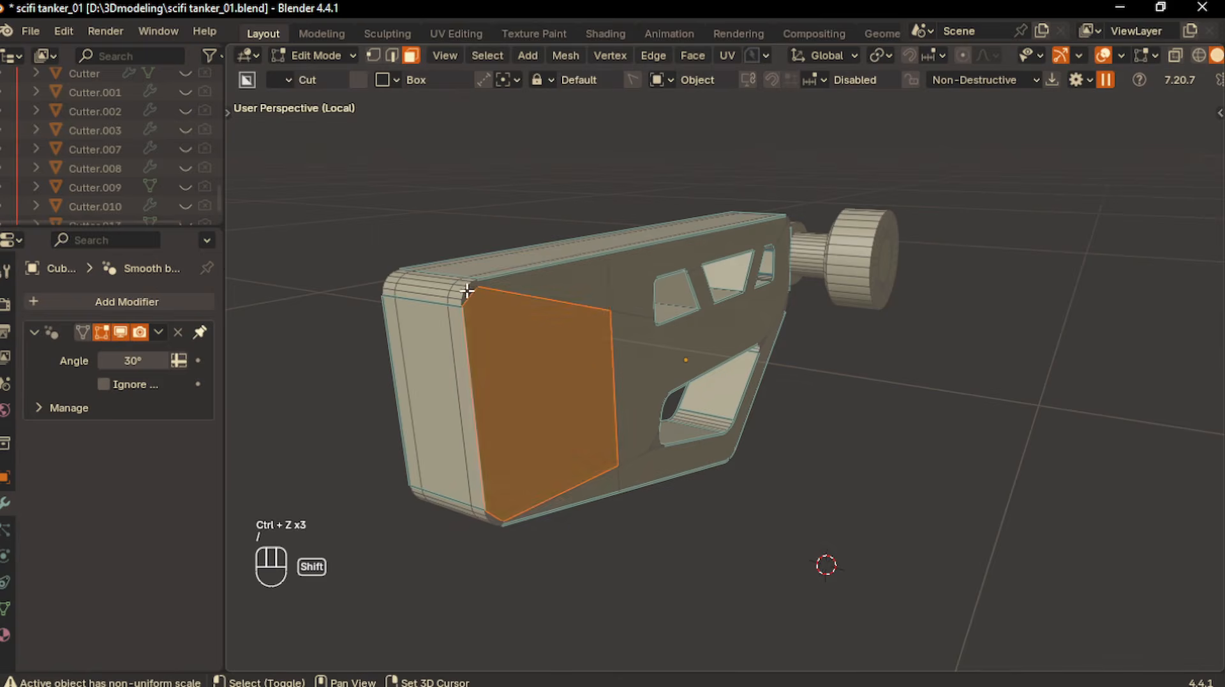
left_click(498, 296, "shift")
scroll(498, 298, "up", 2)
scroll(498, 298, "up", 1)
middle_click_drag(313, 298, 427, 348, "shift")
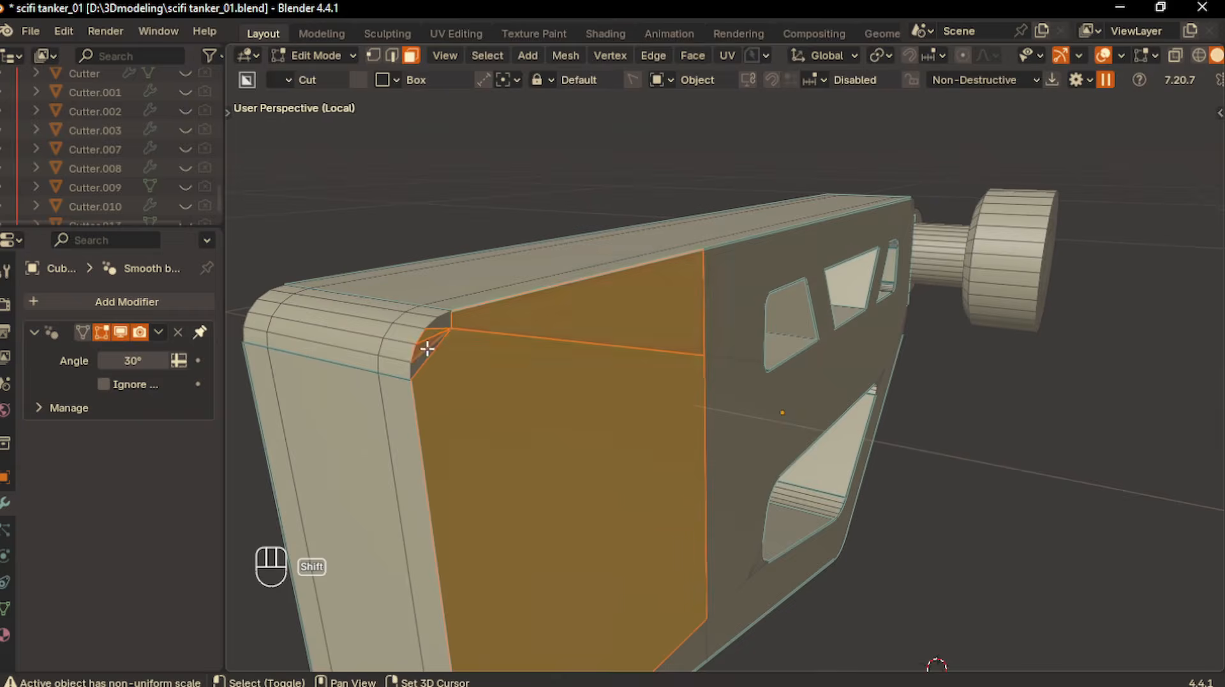
left_click(445, 321, "shift")
scroll(445, 320, "down", 2)
middle_click_drag(528, 313, 519, 221, "shift")
left_click(591, 555, "shift")
middle_click_drag(591, 555, 614, 400, "shift")
scroll(614, 399, "up", 4)
left_click(484, 399, "shift")
left_click(452, 386, "shift")
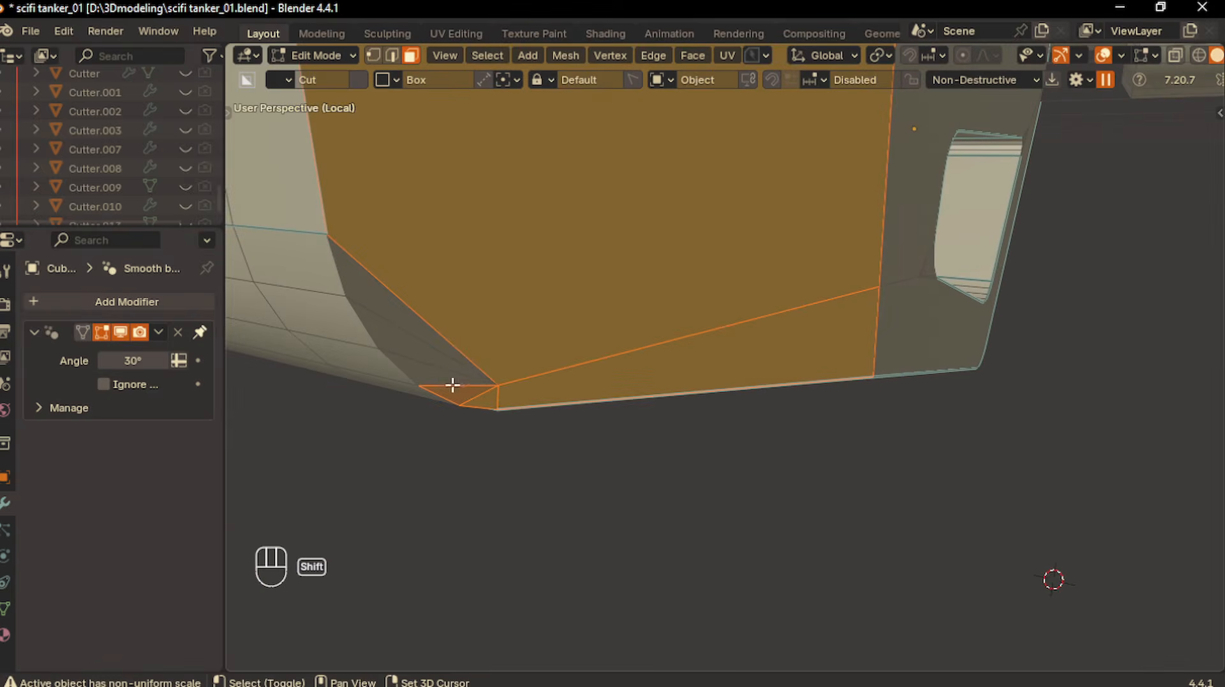
left_click(447, 378, "shift")
left_click(422, 351, "shift")
left_click(396, 311, "shift")
scroll(673, 278, "down", 2)
key("f")
scroll(681, 344, "down", 3)
middle_click_drag(679, 353, 568, 532, "shift")
middle_click_drag(568, 532, 629, 340)
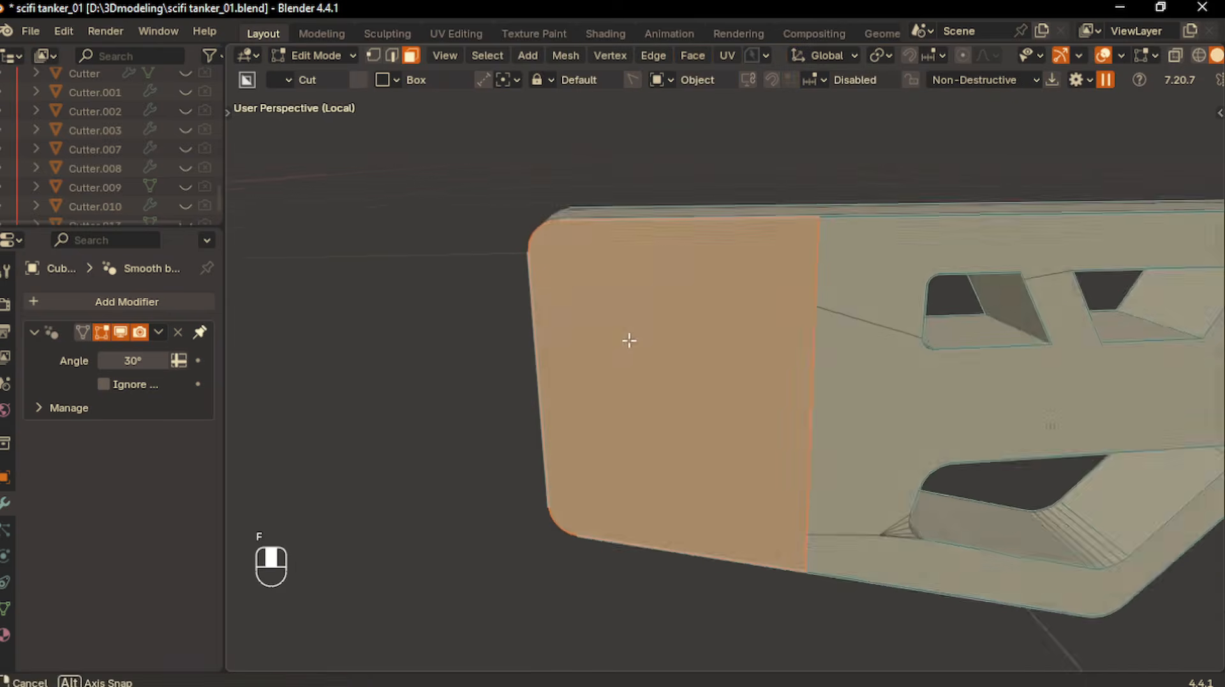
Extrude the merged end face 0.20774 m inward along its normal and return to the full scene
scroll(629, 340, "down", 3)
middle_click_drag(738, 364, 900, 355)
key("e")
left_click(775, 382)
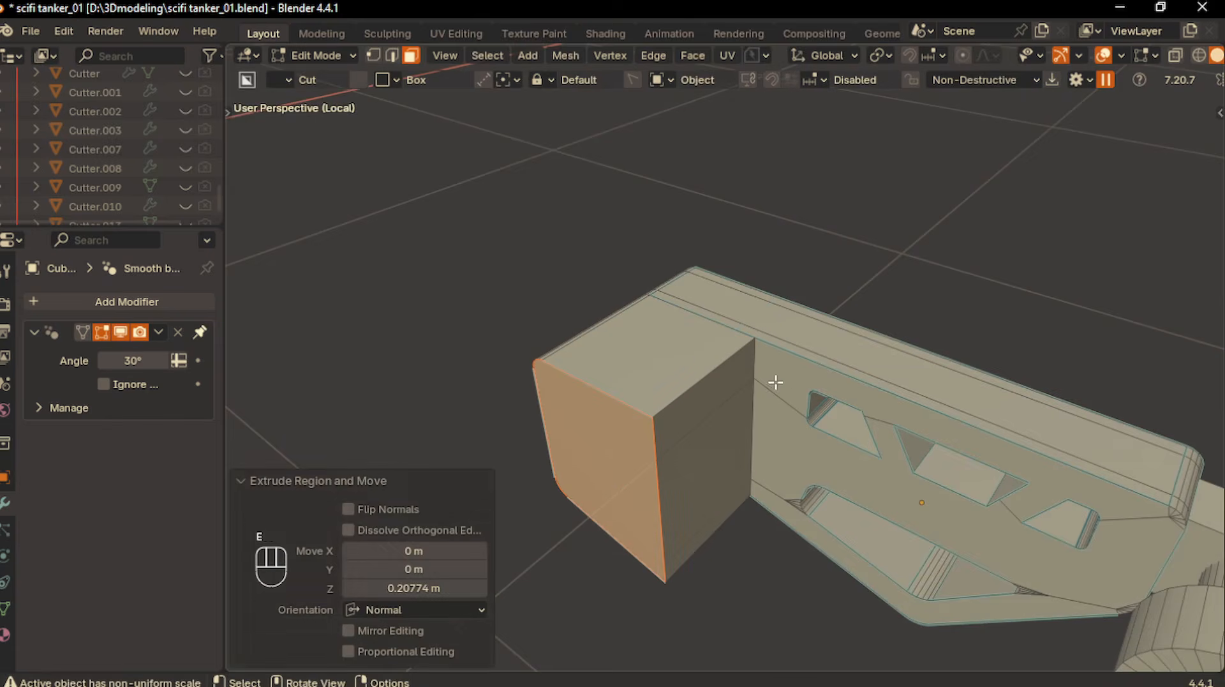
key("Tab")
key("KP_Divide")
middle_click_drag(788, 308, 938, 334)
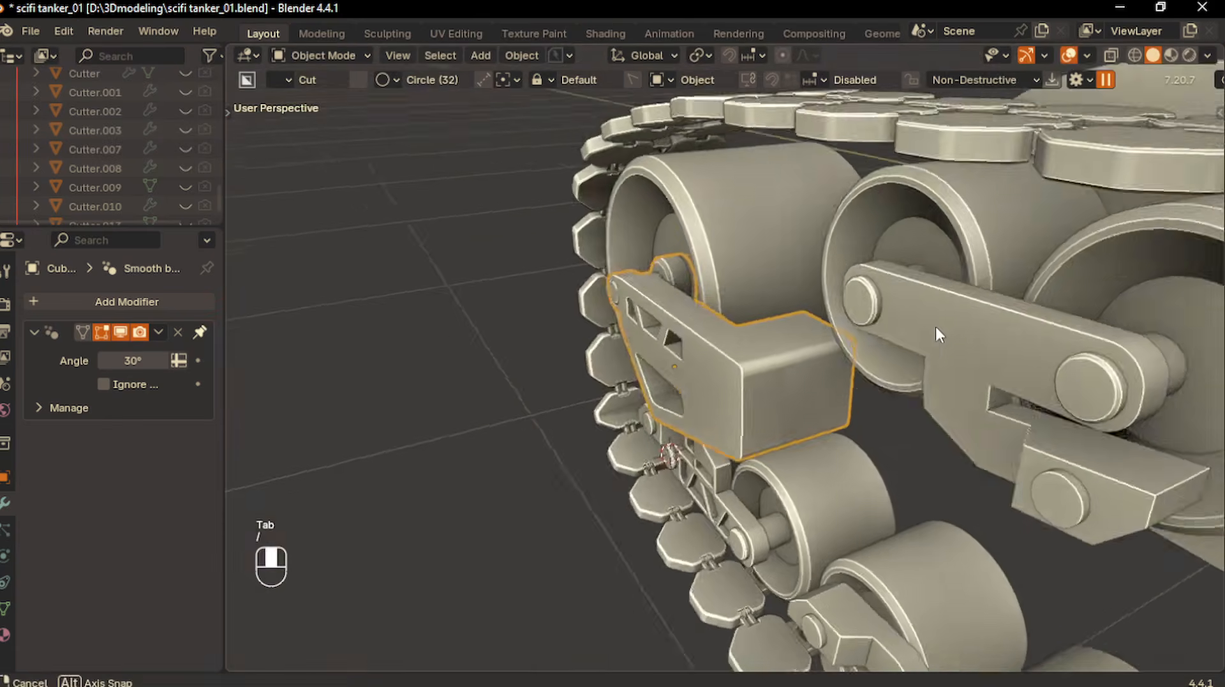
Move the extruded arm's end face along negative X until it reaches into the tank's hull
scroll(936, 327, "down", 2)
middle_click_drag(612, 268, 780, 289)
middle_click_drag(632, 287, 764, 292)
scroll(765, 293, "down", 2)
key("Tab")
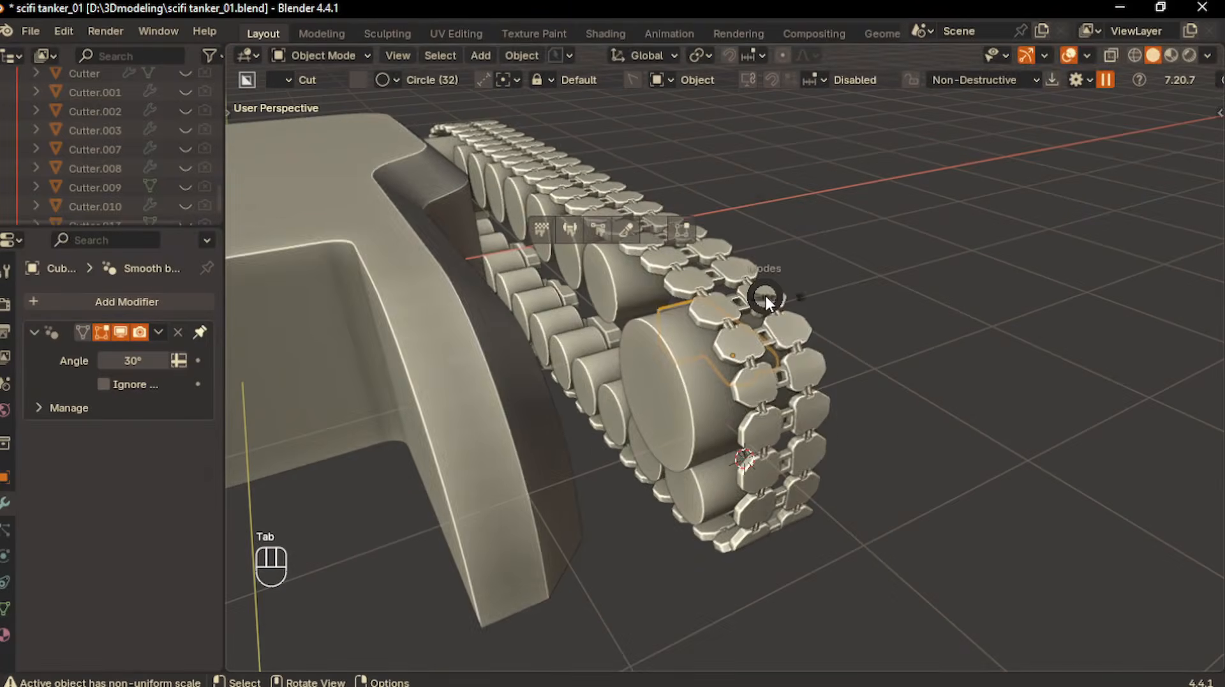
left_click(805, 293)
key("g")
key("y")
key("x")
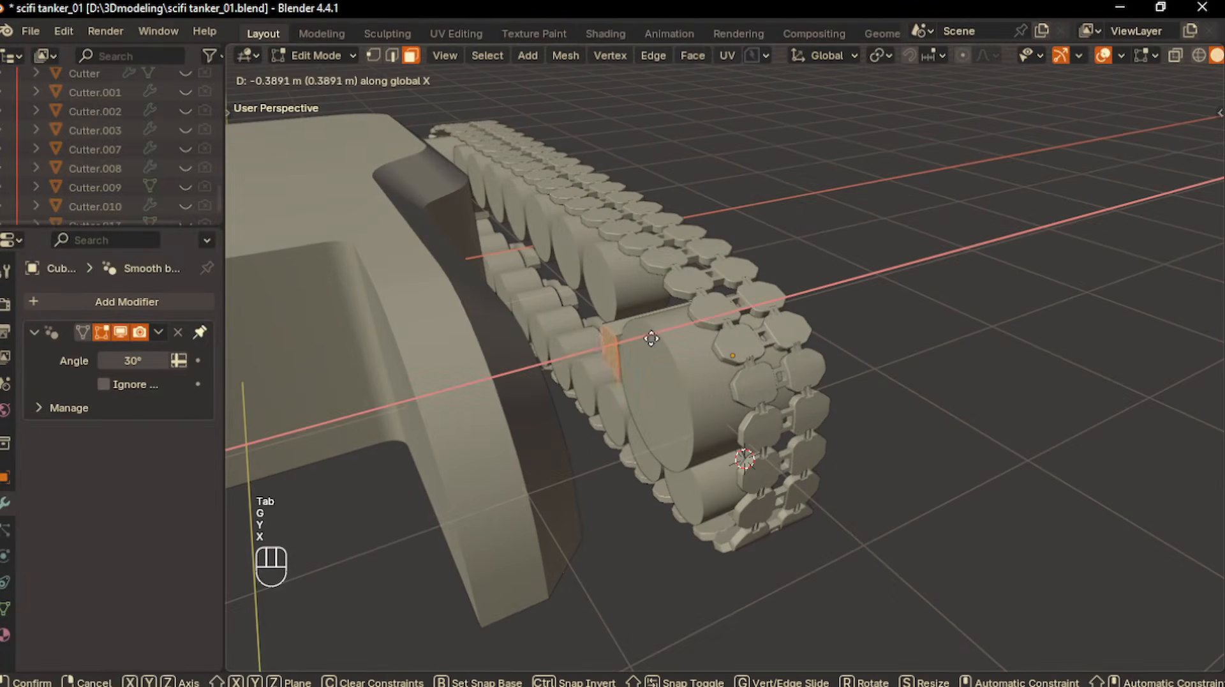
left_click(549, 346)
middle_click_drag(549, 346, 785, 292)
key("Tab")
scroll(845, 326, "down", 3)
scroll(779, 396, "up", 3)
middle_click_drag(776, 388, 825, 373)
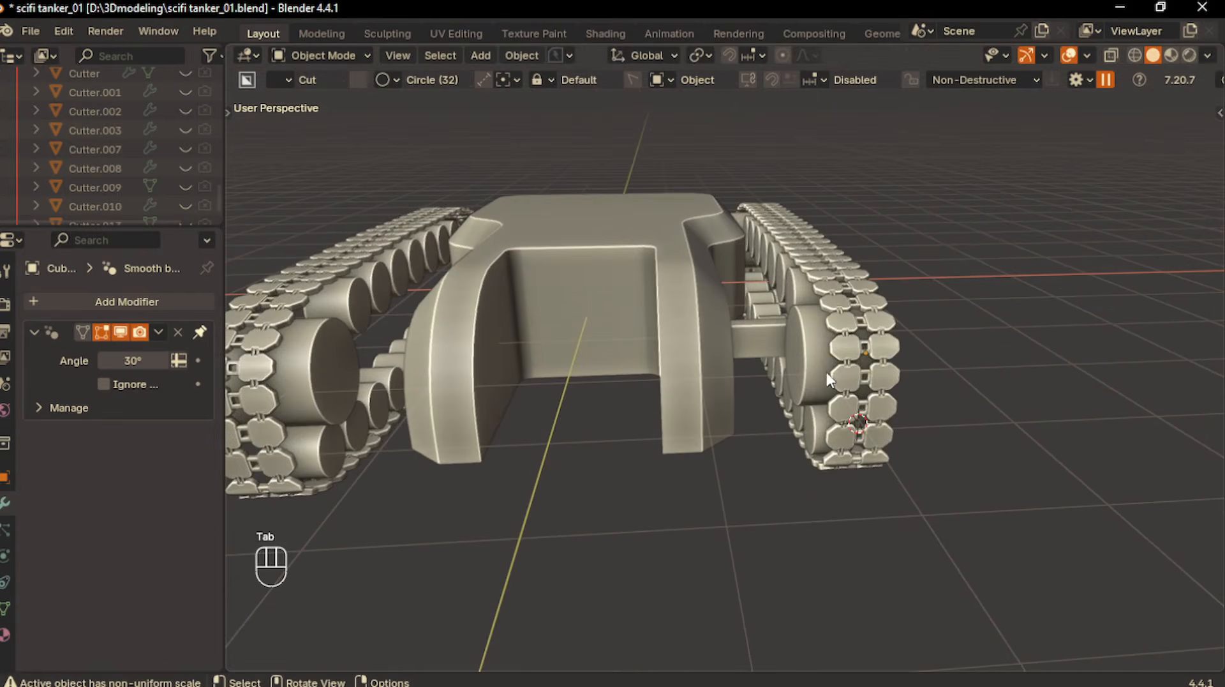
Cut a rectangular opening with bevelled corners through the bracket arm between hull and wheel, using a box cut from the front view
left_click(747, 348)
scroll(747, 348, "up", 2)
middle_click_drag(747, 348, 805, 334)
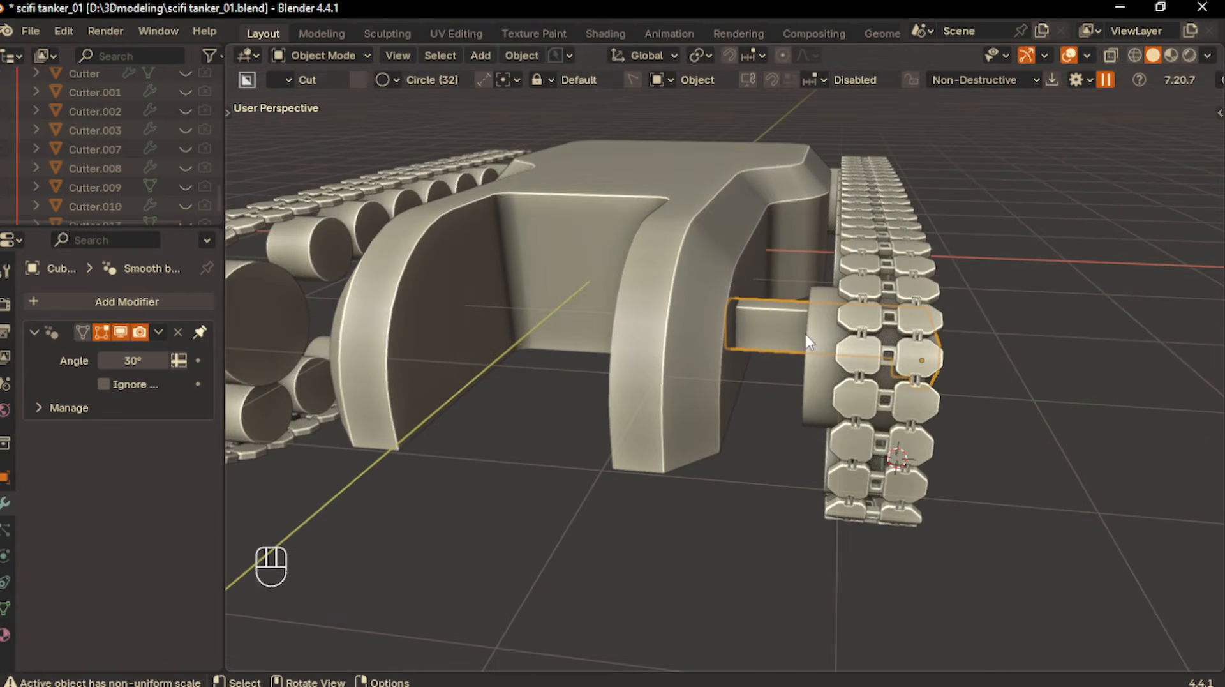
key("KP_1")
scroll(933, 315, "up", 2)
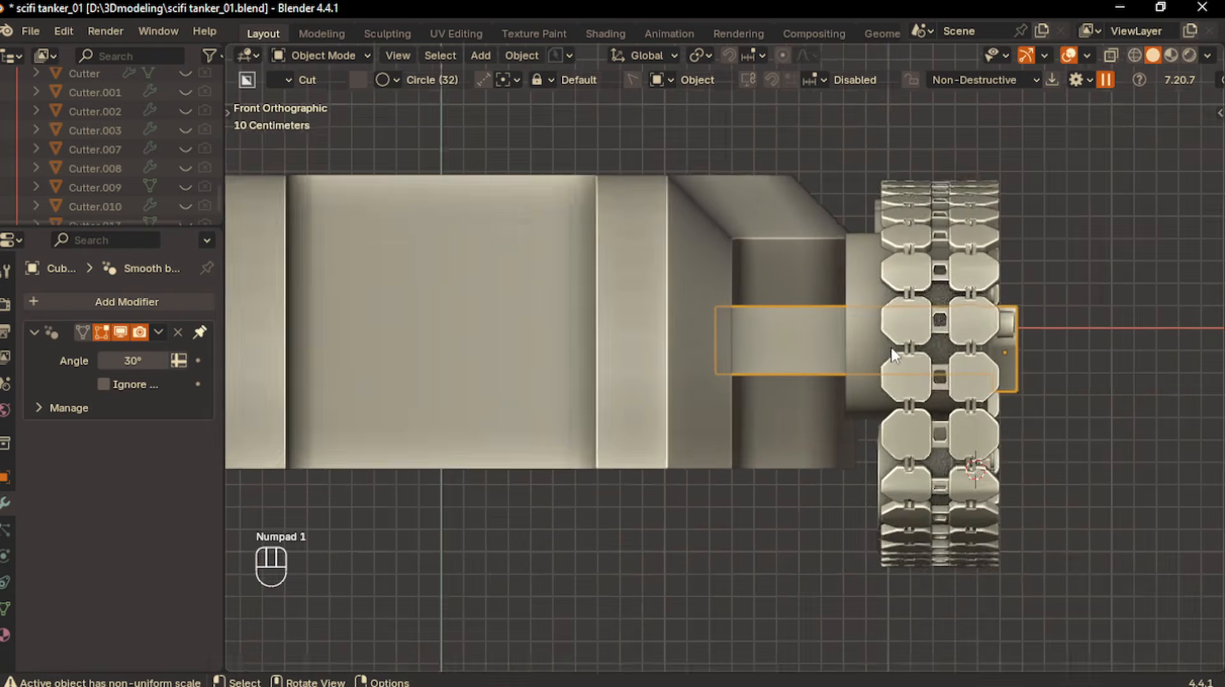
key("d")
left_click(816, 323)
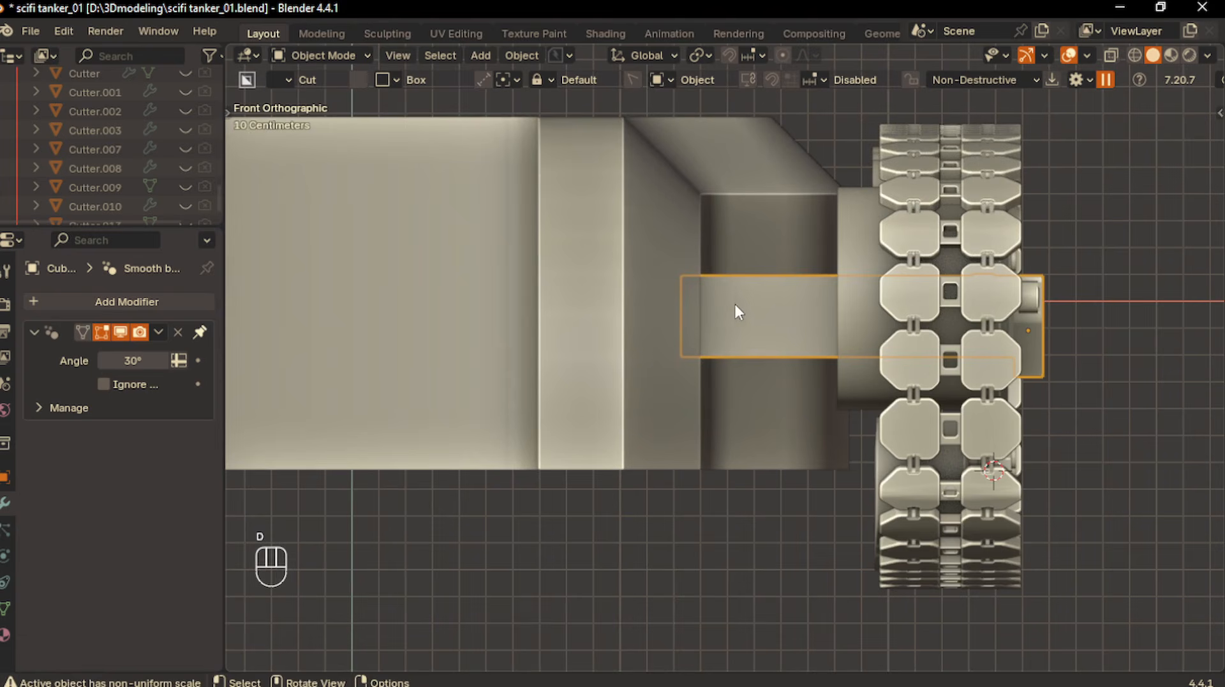
mouse_move(717, 291)
left_mouse_down()
mouse_move(761, 342)
mouse_move(816, 333)
mouse_move(819, 343)
left_mouse_up()
key("b")
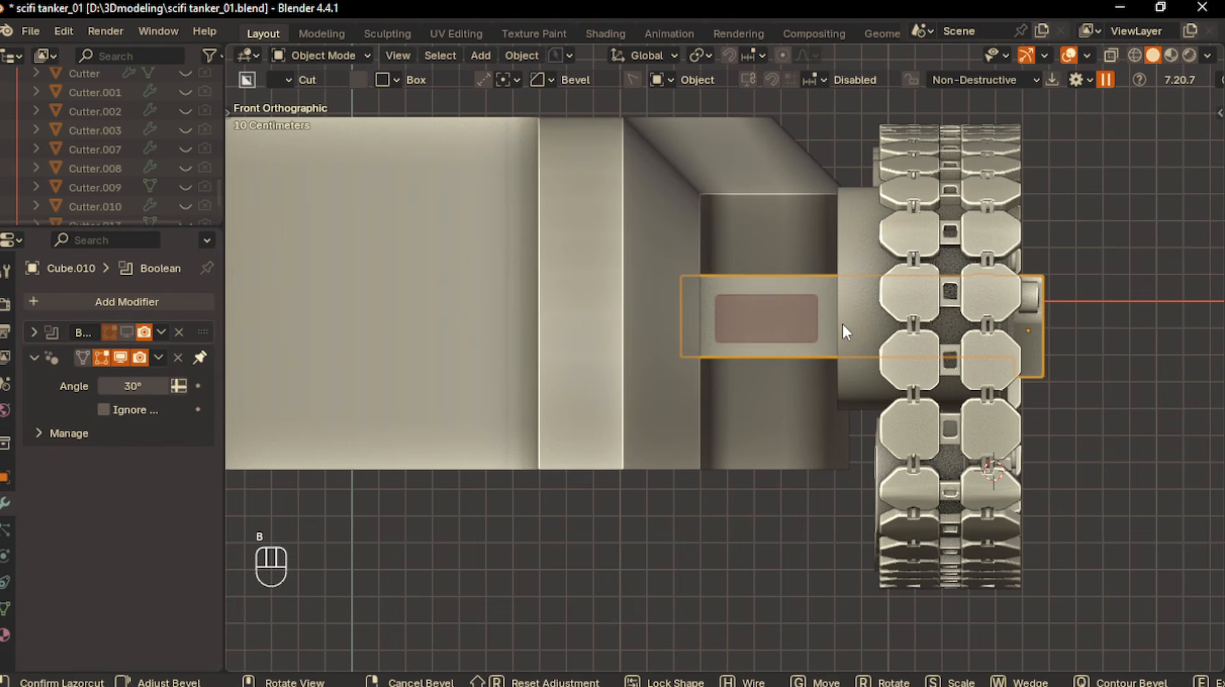
key("Return")
scroll(702, 362, "down", 3)
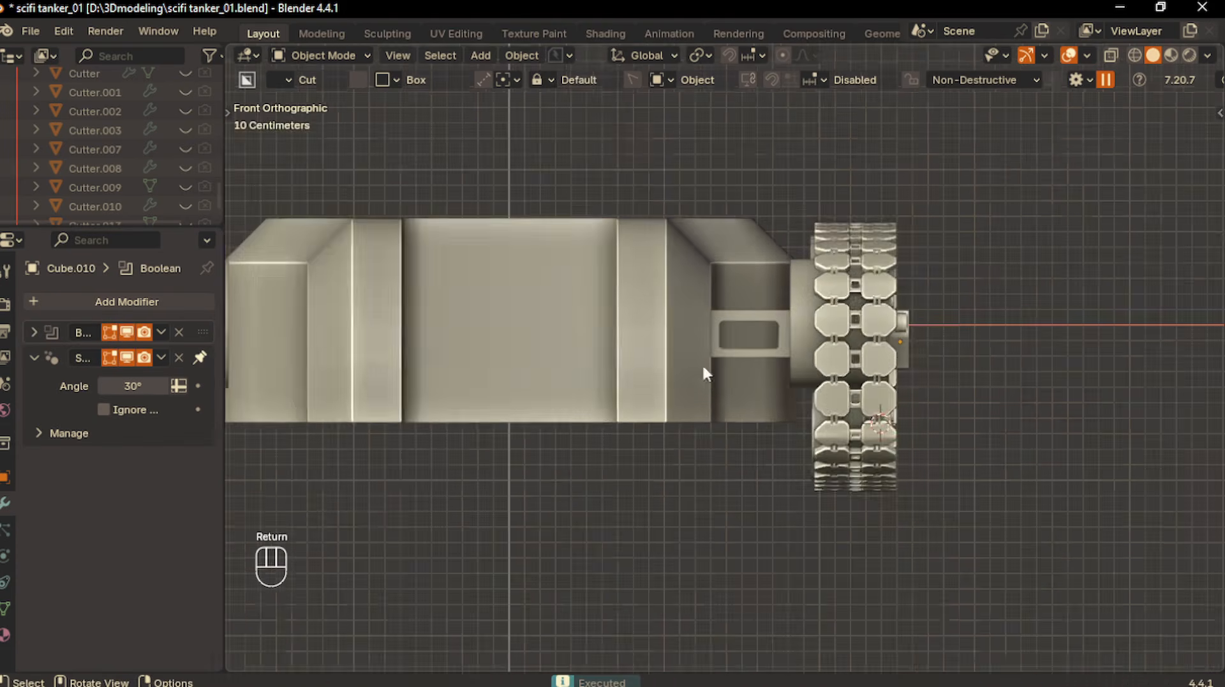
Isolate the track wheels and bevel the edges of their hull-facing end caps together
middle_click_drag(702, 362, 833, 369)
scroll(833, 369, "down", 2)
left_click(756, 363)
middle_click_drag(756, 364, 852, 351)
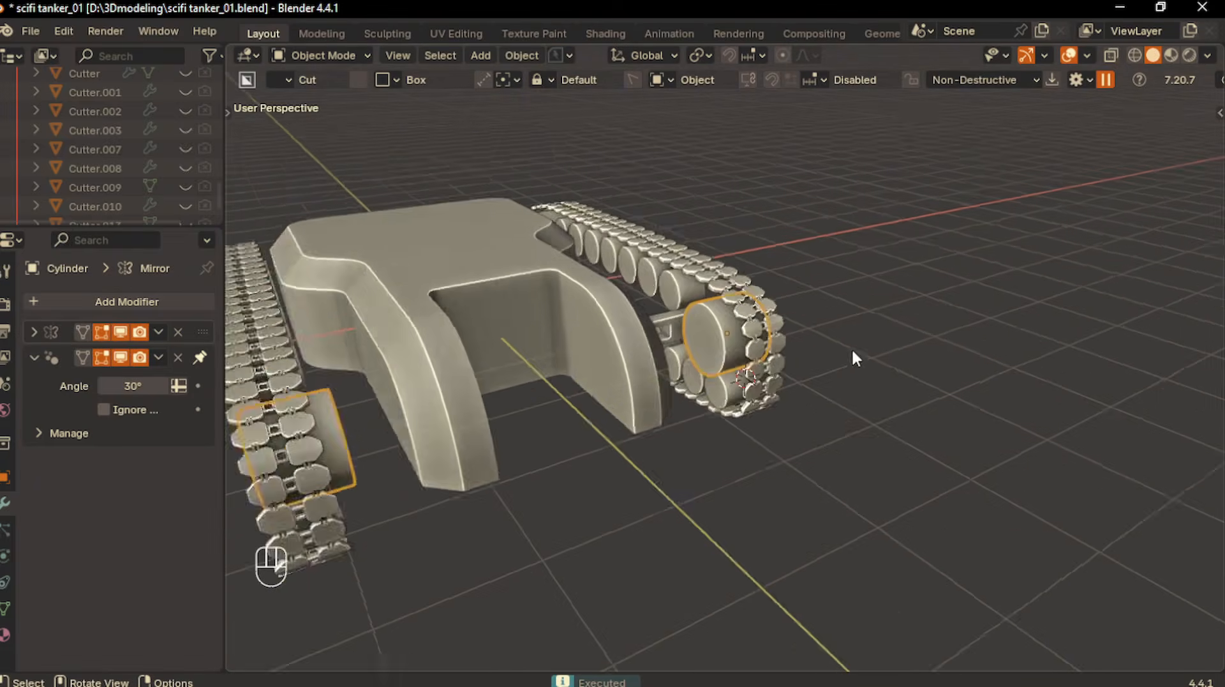
scroll(851, 351, "down", 2)
key("Tab")
left_click(919, 354)
scroll(804, 377, "up", 2)
middle_click_drag(700, 308, 741, 320, "shift")
left_click(741, 321)
scroll(804, 347, "up", 2)
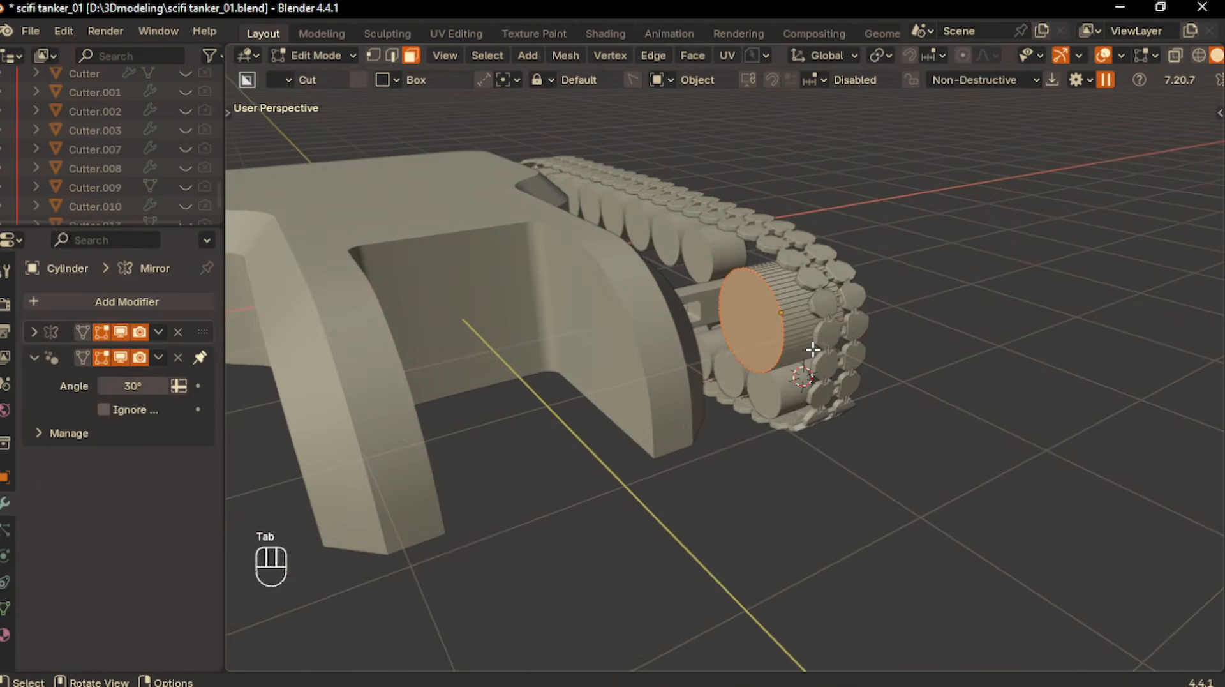
key("Tab")
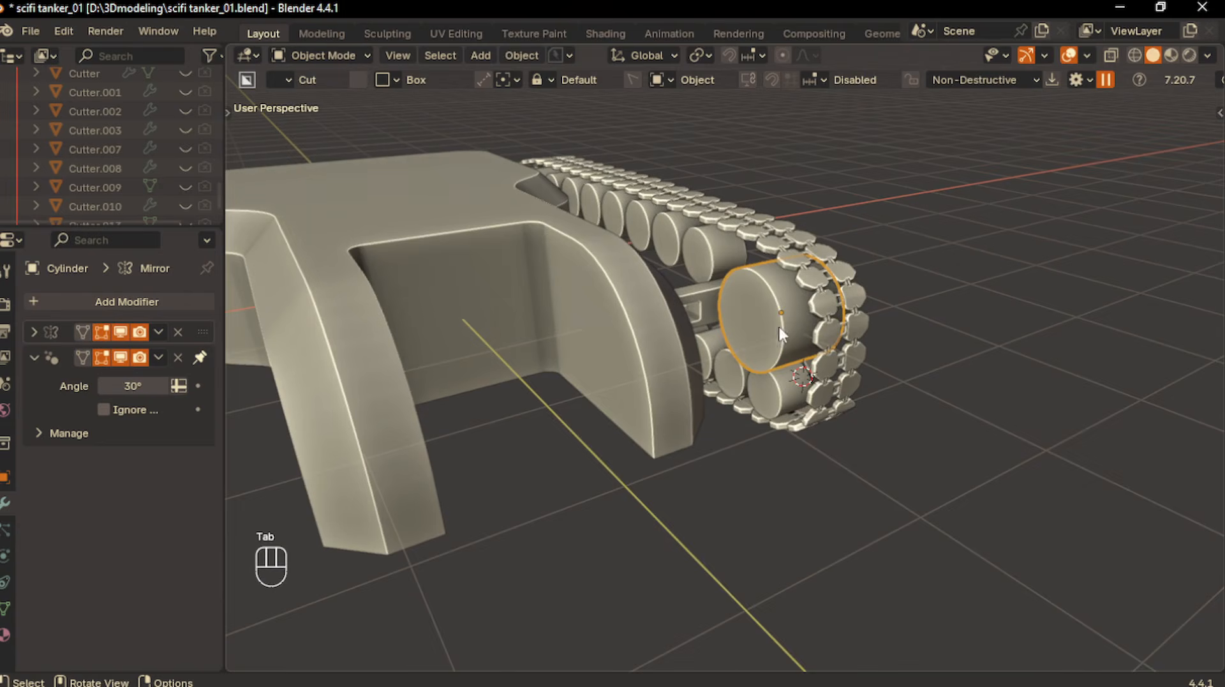
key("Tab")
key("slash")
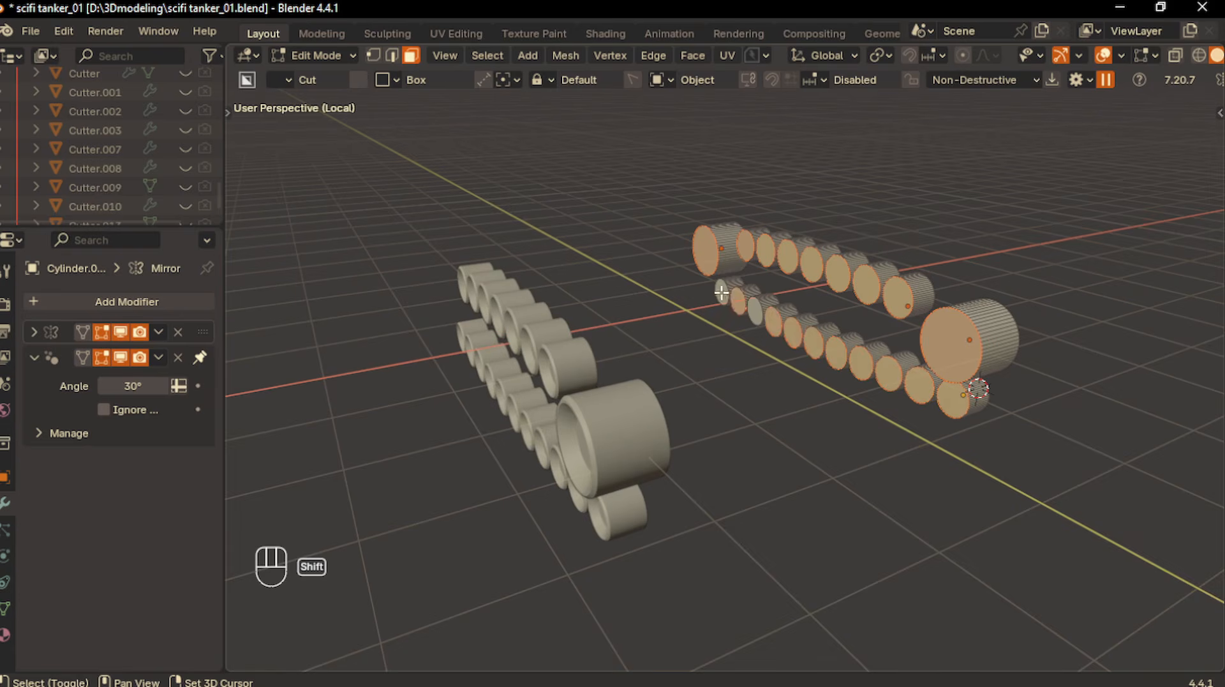
left_click(722, 293, "shift")
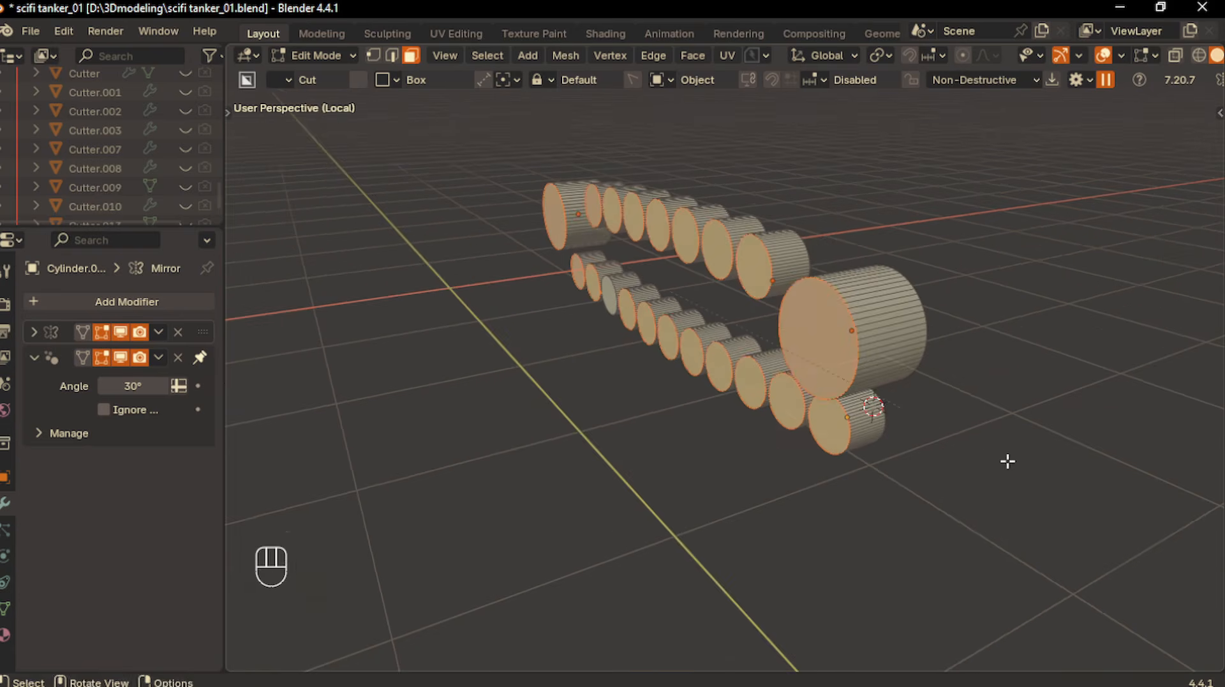
key("ctrl+b")
left_click(1015, 468)
scroll(853, 298, "down", 5)
key("Tab")
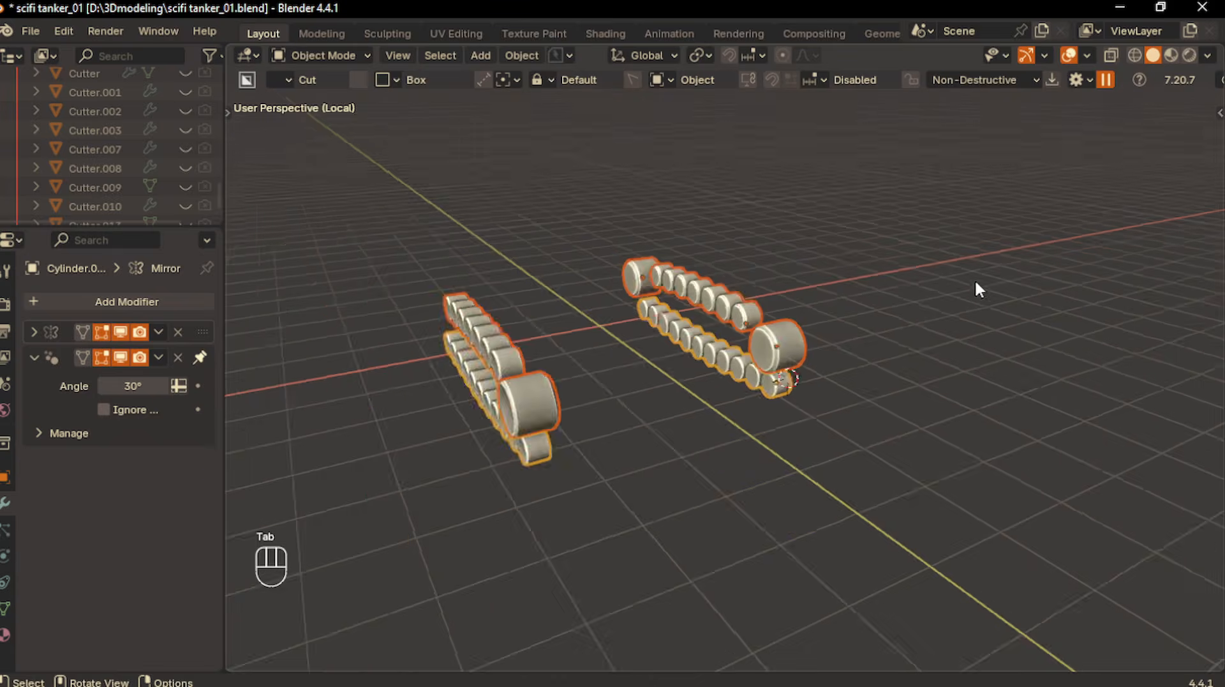
Show the full tank scene again, clear the selection and save the file
key("slash")
left_click(984, 317)
scroll(984, 317, "down", 3)
middle_click_drag(984, 317, 1059, 270)
scroll(945, 329, "up", 3)
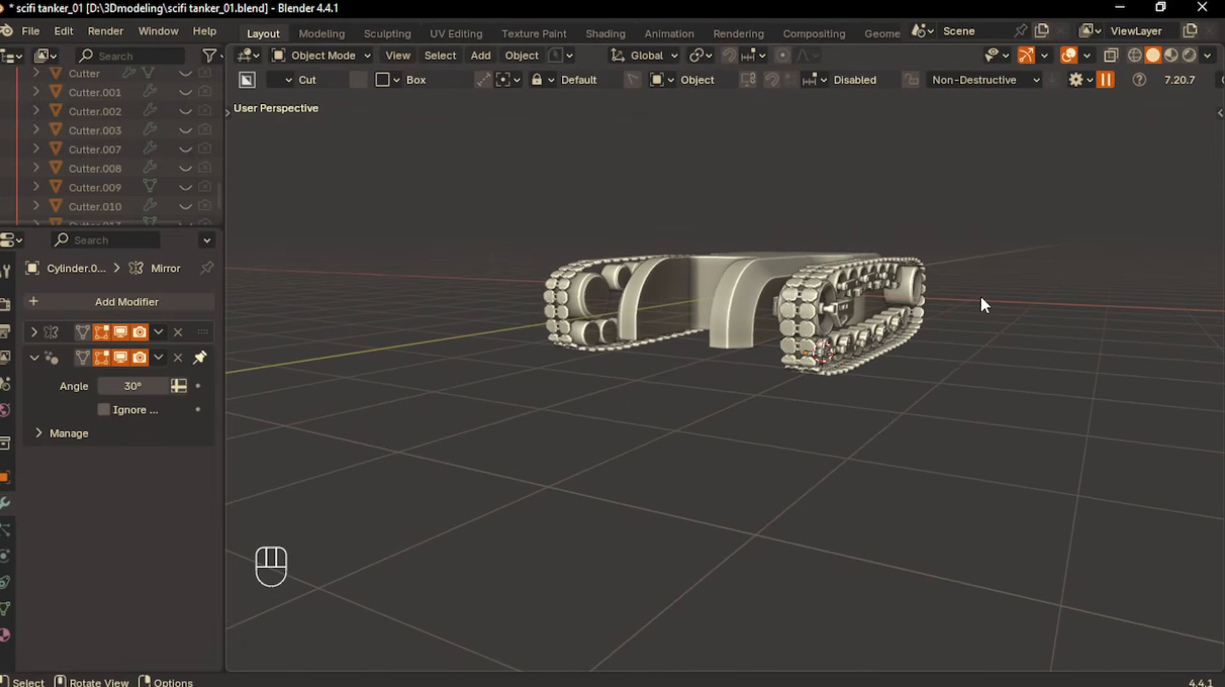
key("ctrl+s")
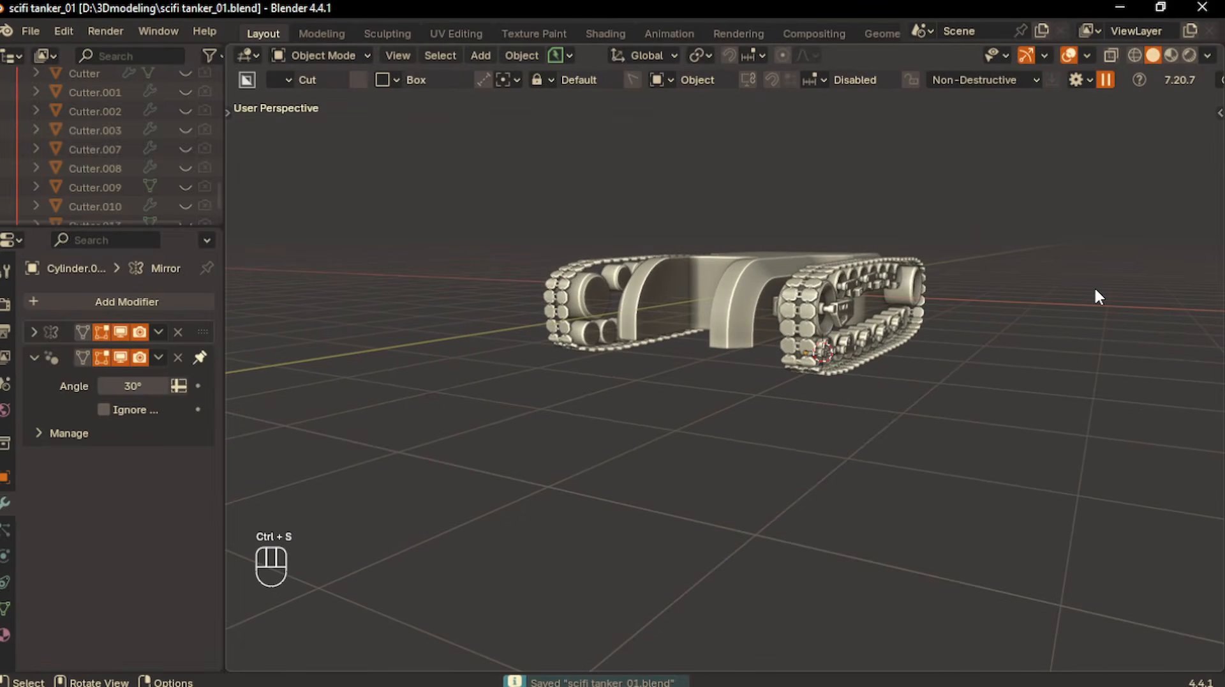